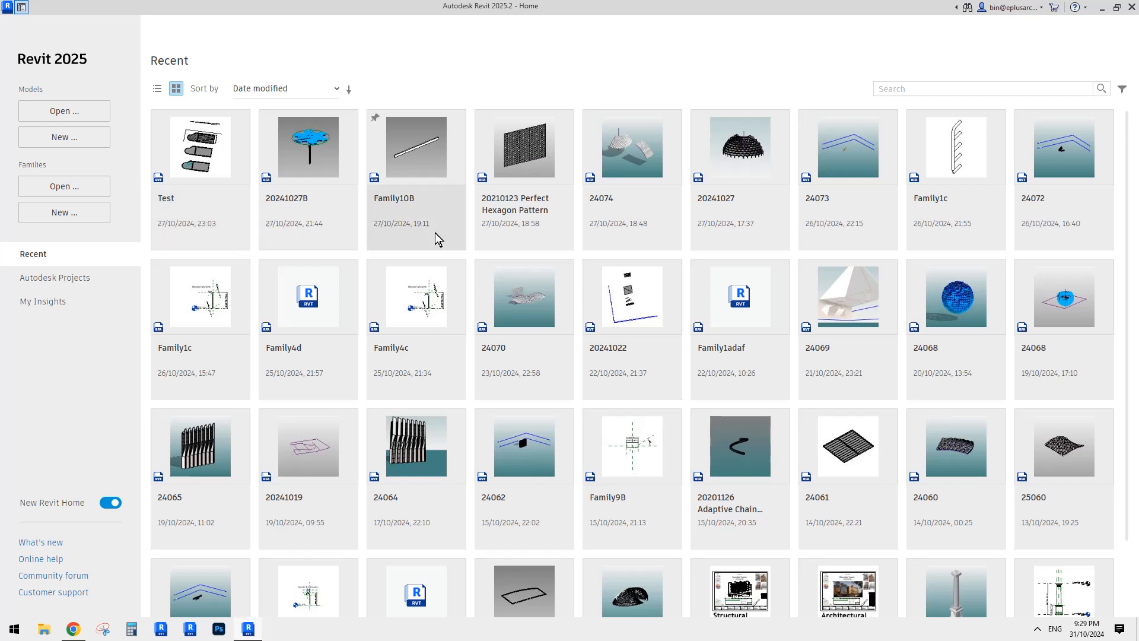
# - Open the recent family file 20210123 Perfect Hexagon Pattern
pyautogui.moveTo(525, 170)
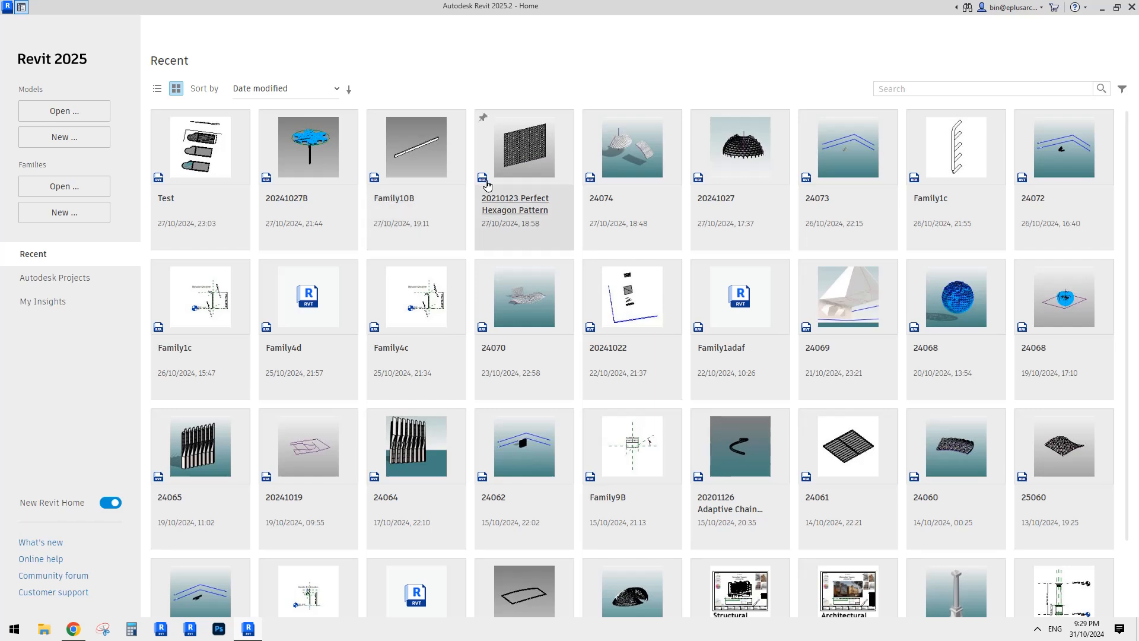
pyautogui.click(527, 162)
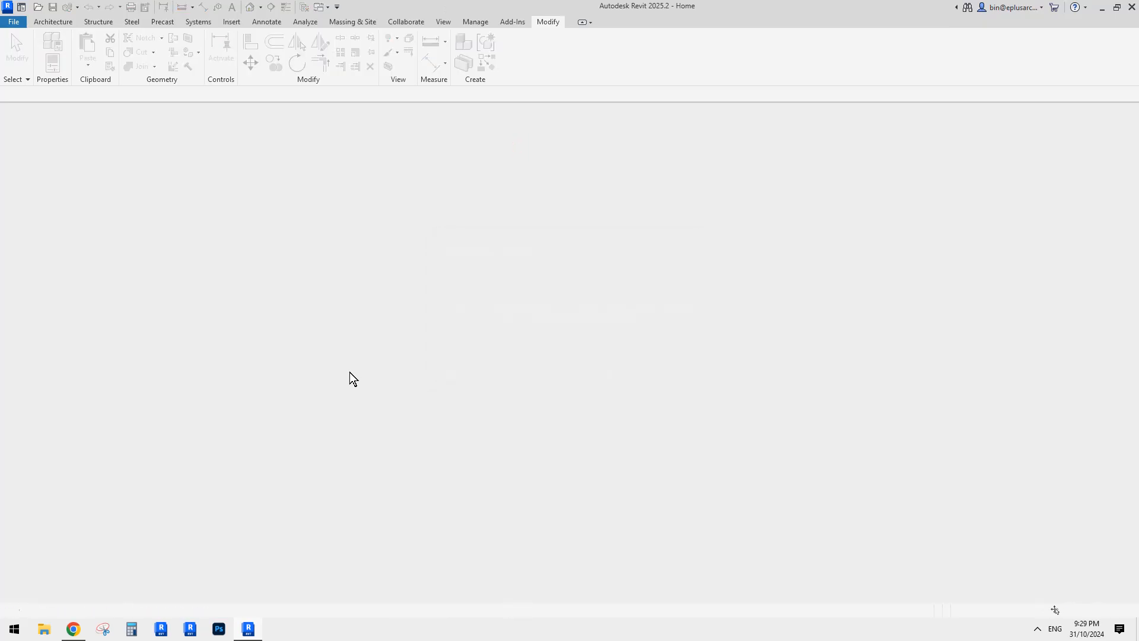
pyautogui.moveTo(75, 631)
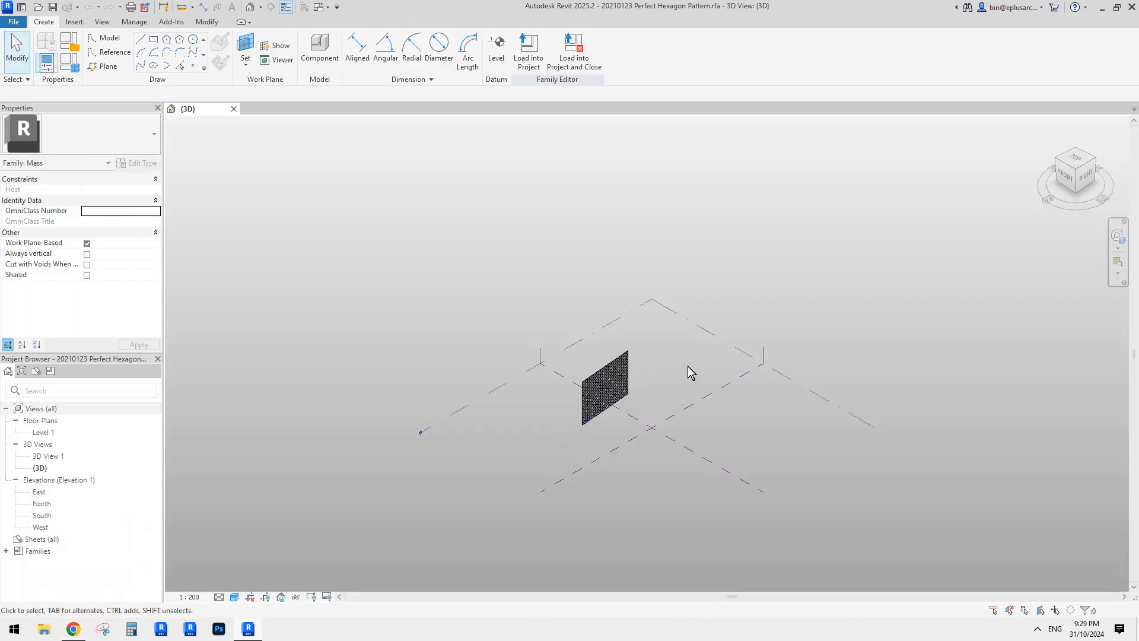
# - Examine the hexagonal curtain panel pattern on the divided surface from several angles and check one of its panels
pyautogui.scroll(5, 689, 366)
pyautogui.moveTo(493, 332); pyautogui.dragTo(566, 325, button='middle')
pyautogui.keyDown('shift'); pyautogui.moveTo(566, 325); pyautogui.dragTo(622, 339, button='middle'); pyautogui.keyUp('shift')
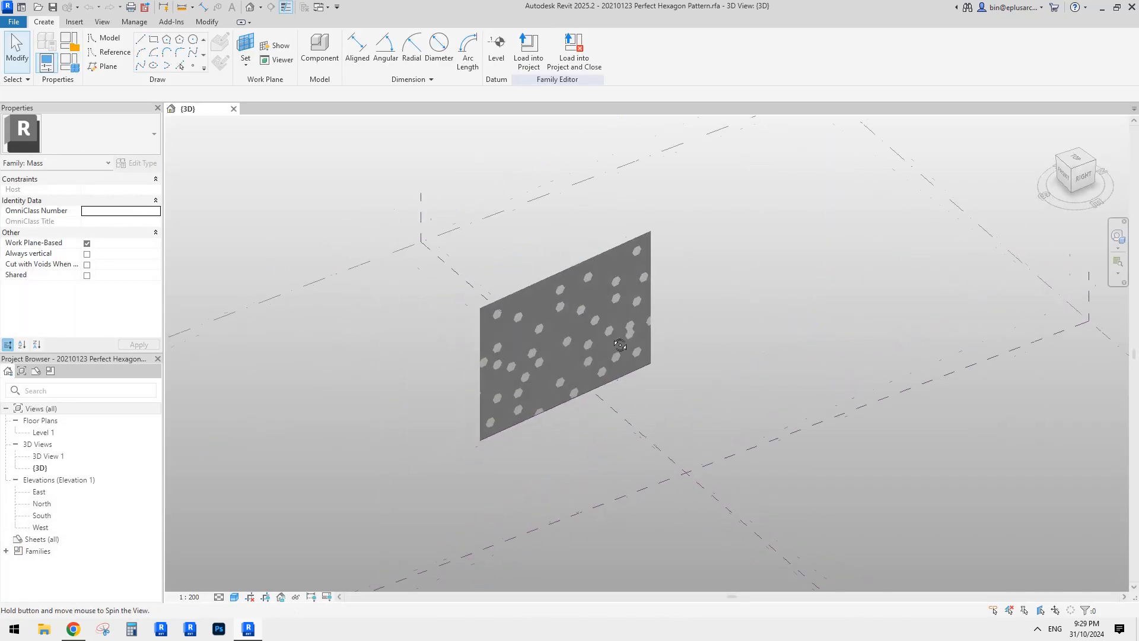
pyautogui.scroll(4, 590, 336)
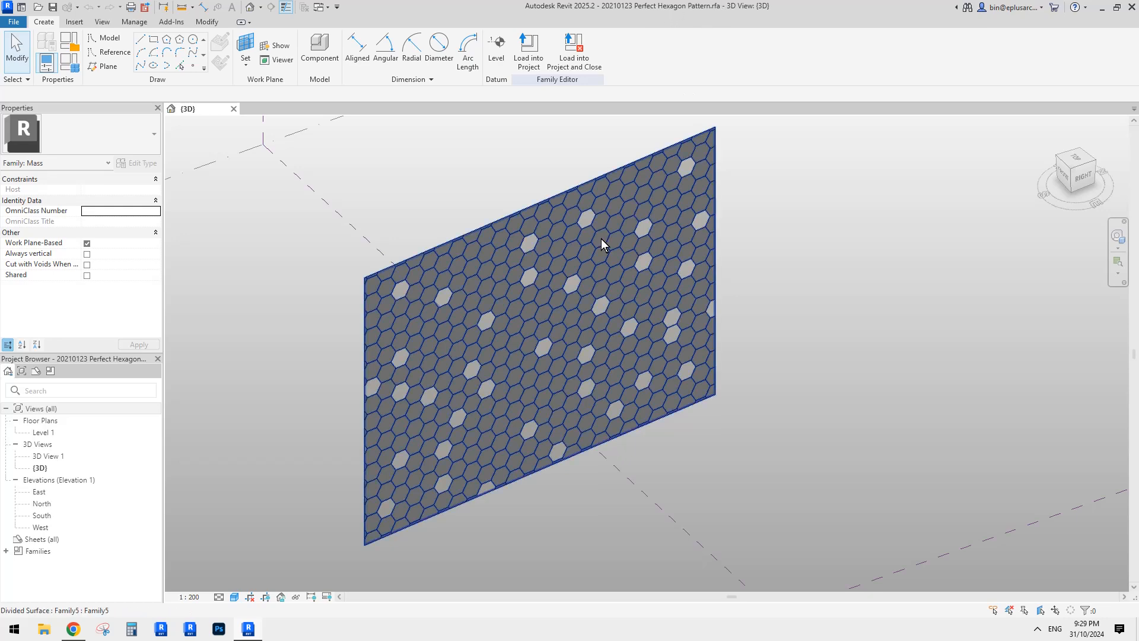
pyautogui.scroll(3, 531, 336)
pyautogui.click(542, 329)
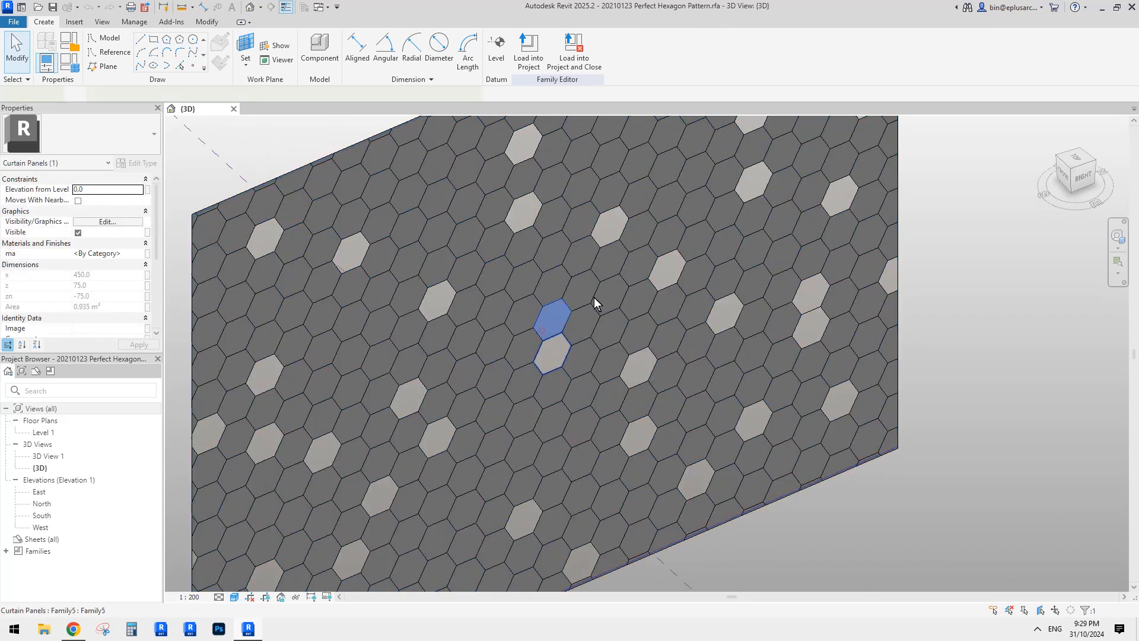
pyautogui.scroll(2, 593, 297)
pyautogui.press('Escape')
pyautogui.scroll(-2, 638, 311)
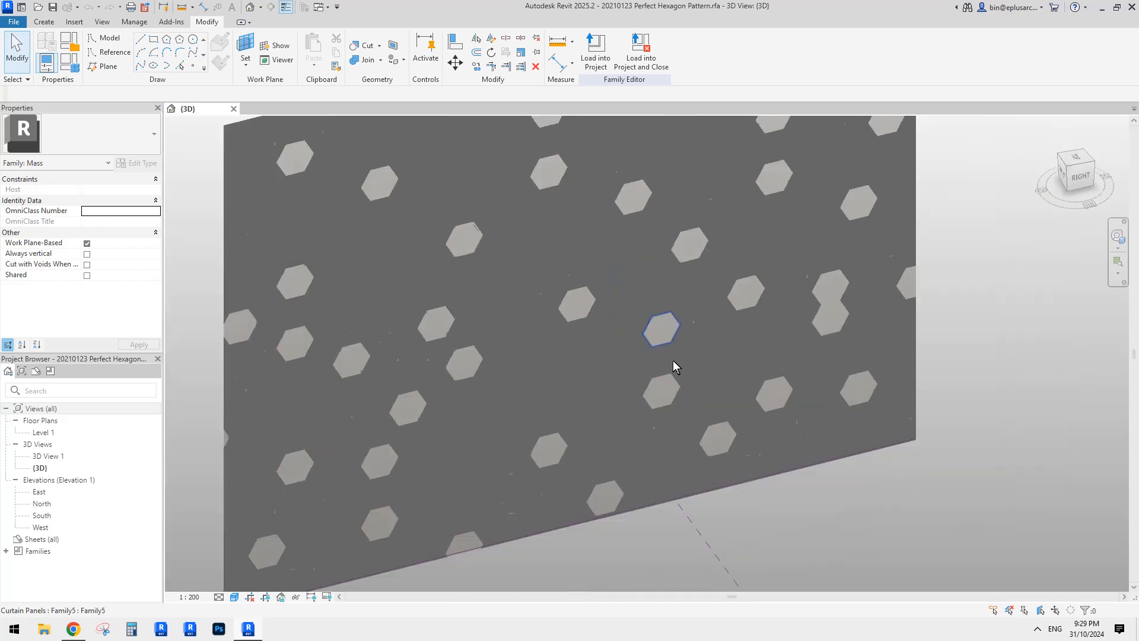
pyautogui.keyDown('shift'); pyautogui.moveTo(745, 357); pyautogui.dragTo(493, 282, button='middle'); pyautogui.keyUp('shift')
pyautogui.scroll(1, 612, 324)
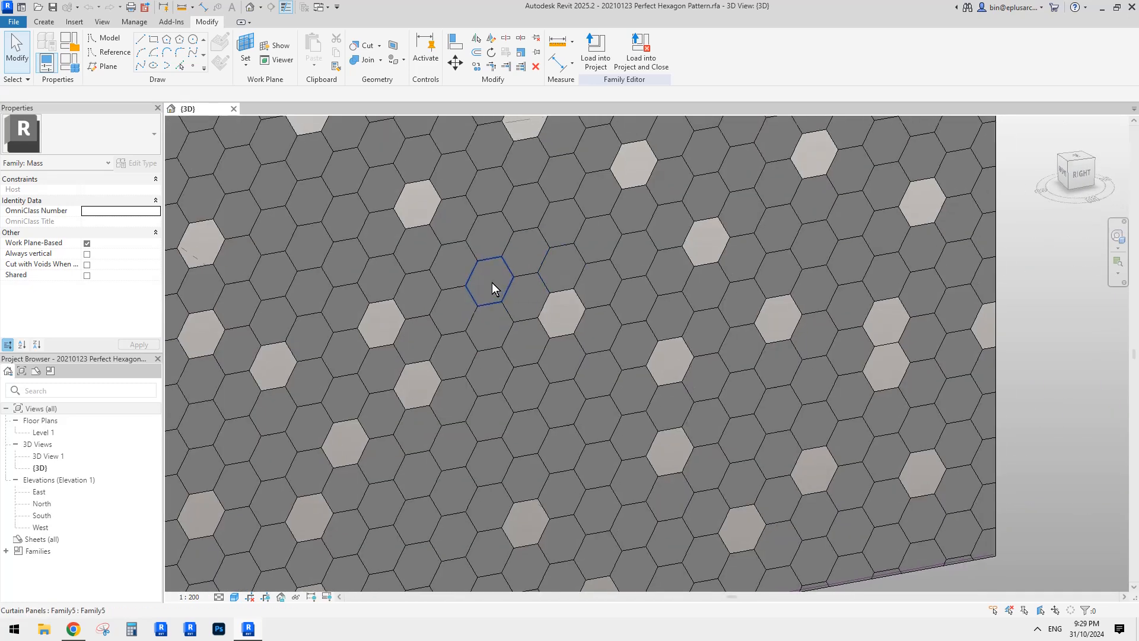
# - Inspect a single hexagon panel and compare the pattern with the steel tree canopy photo in the Reddit post in Chrome
pyautogui.click(500, 290)
pyautogui.moveTo(567, 337); pyautogui.dragTo(570, 360, button='middle')
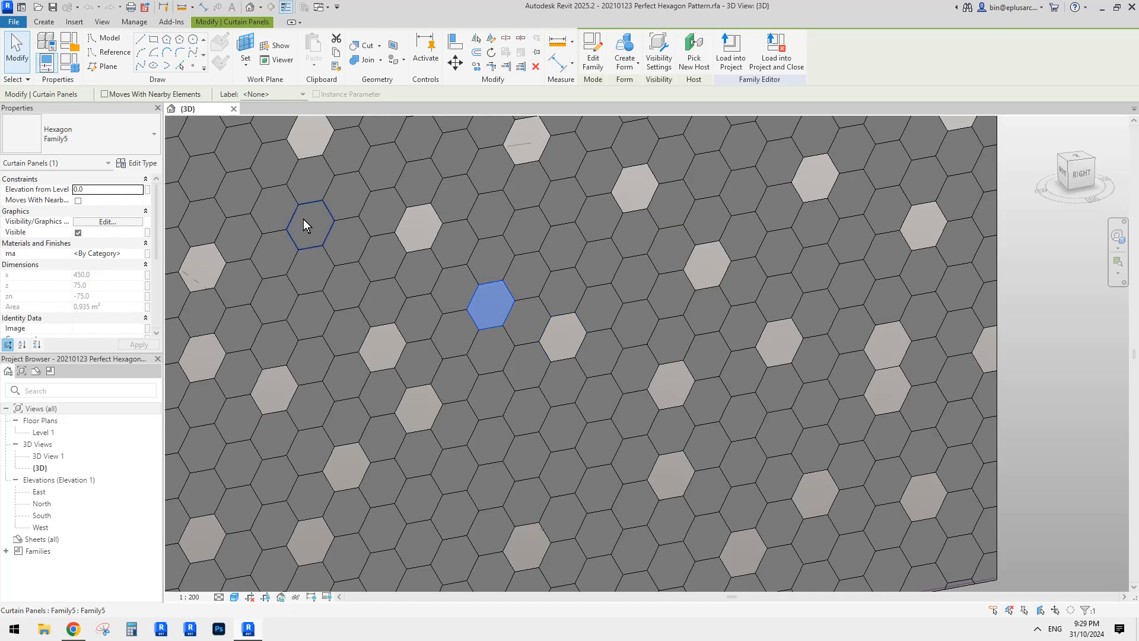
pyautogui.moveTo(411, 281); pyautogui.dragTo(414, 275, button='middle')
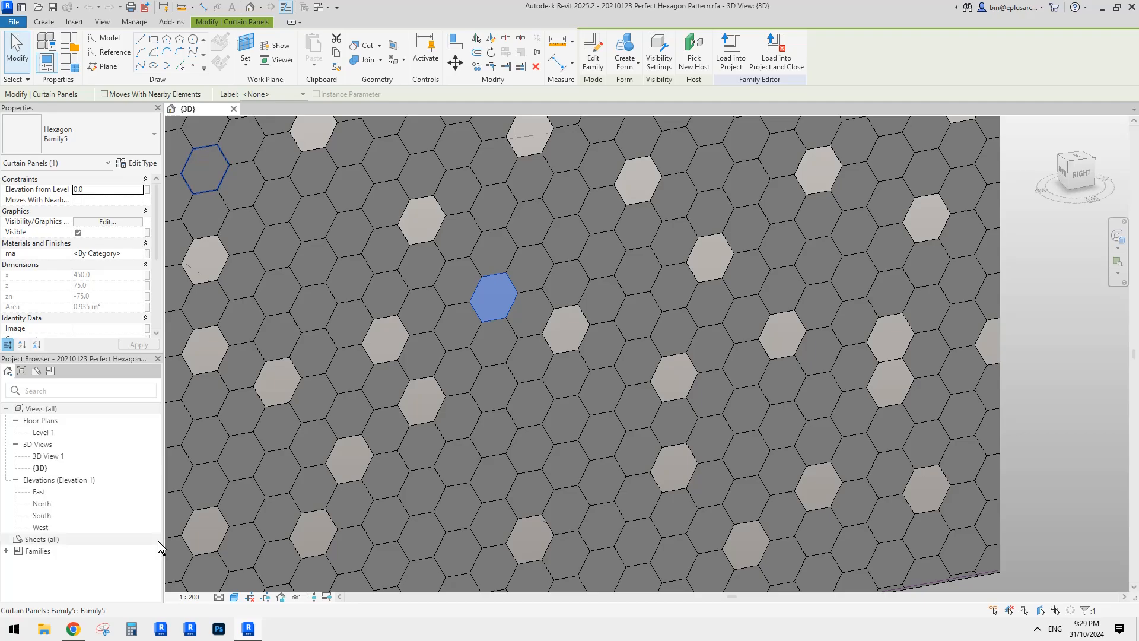
pyautogui.click(74, 629)
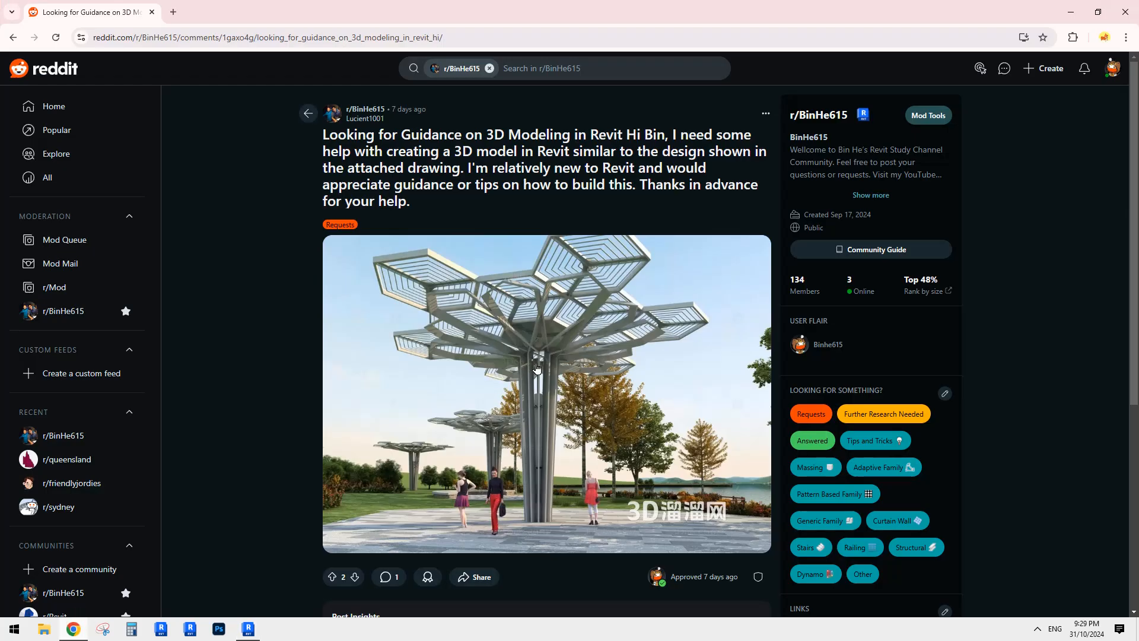
pyautogui.click(248, 628)
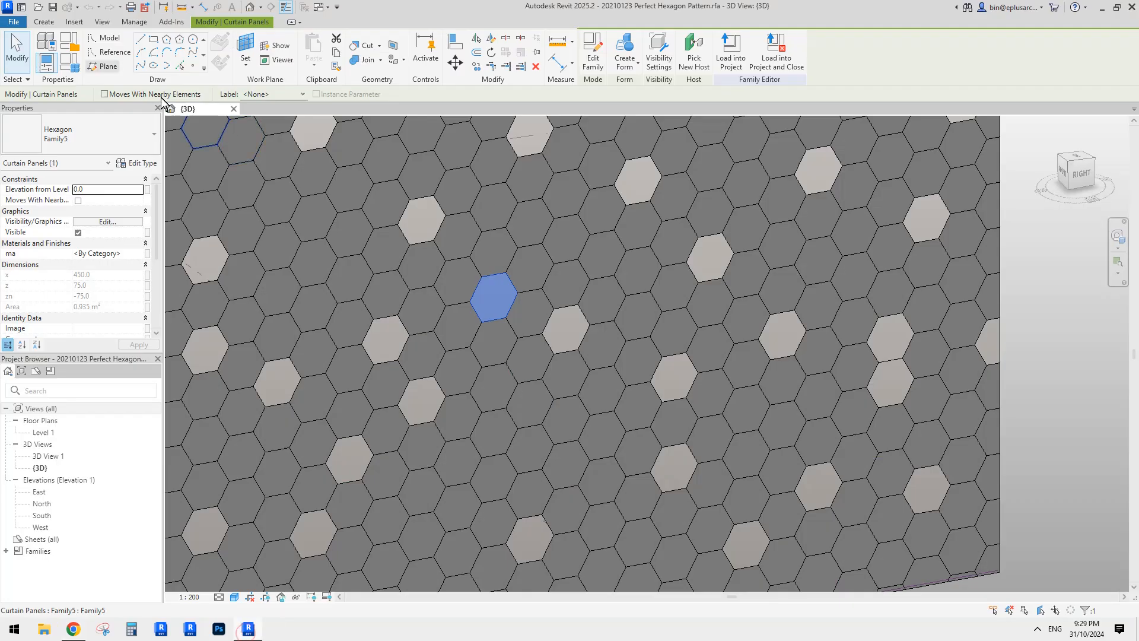
# - Create a new conceptual mass family from the mass template
pyautogui.click(15, 23)
pyautogui.click(74, 68)
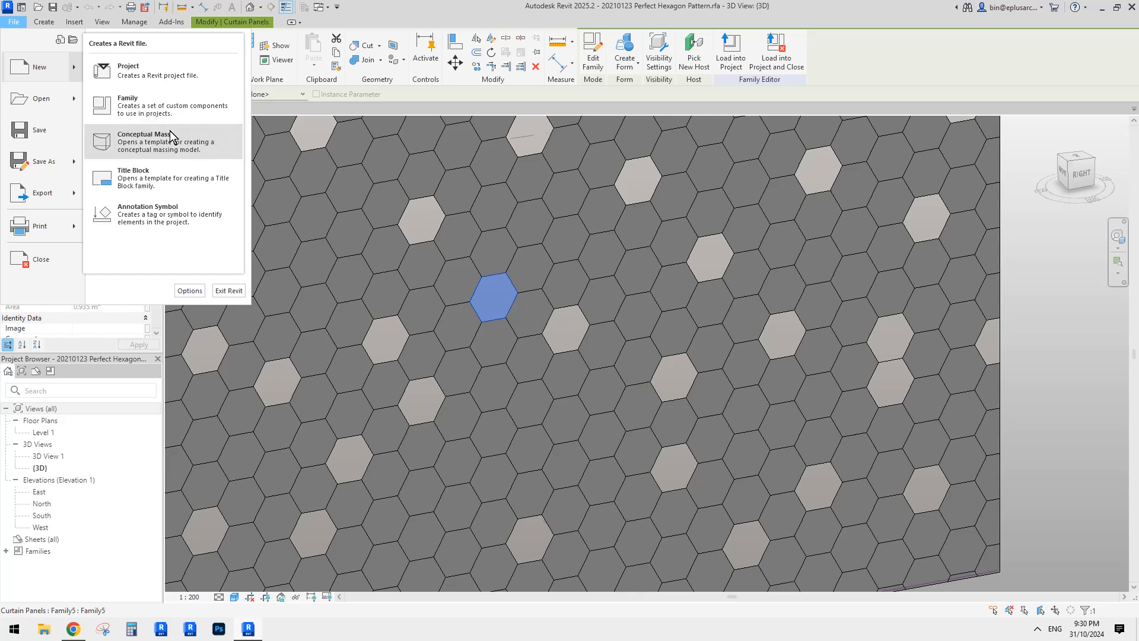
pyautogui.click(153, 145)
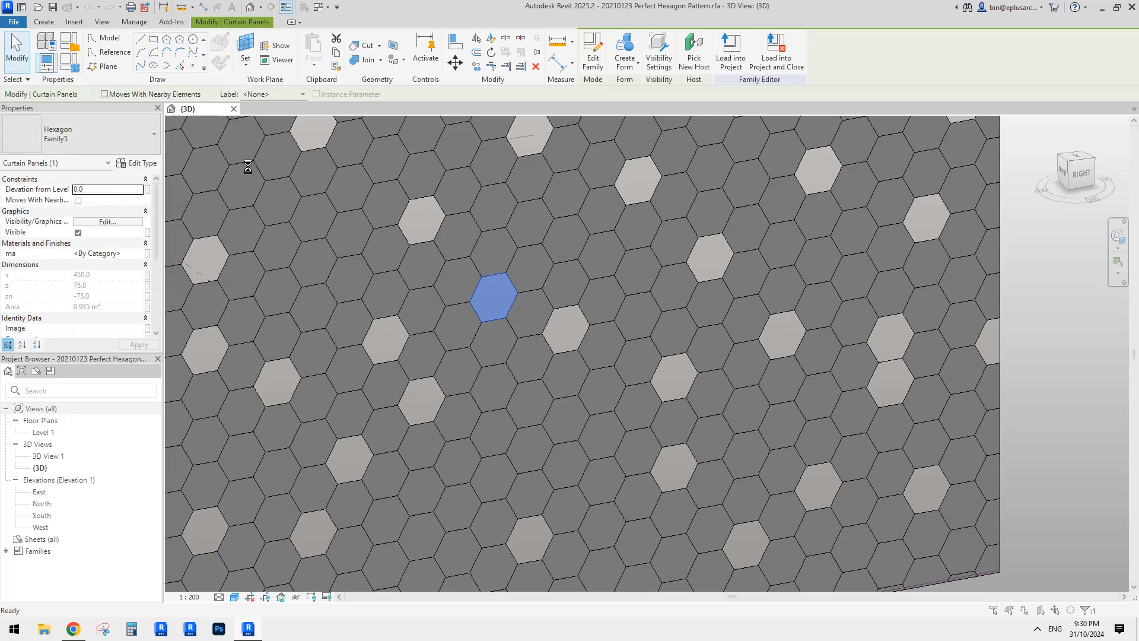
pyautogui.doubleClick(428, 267)
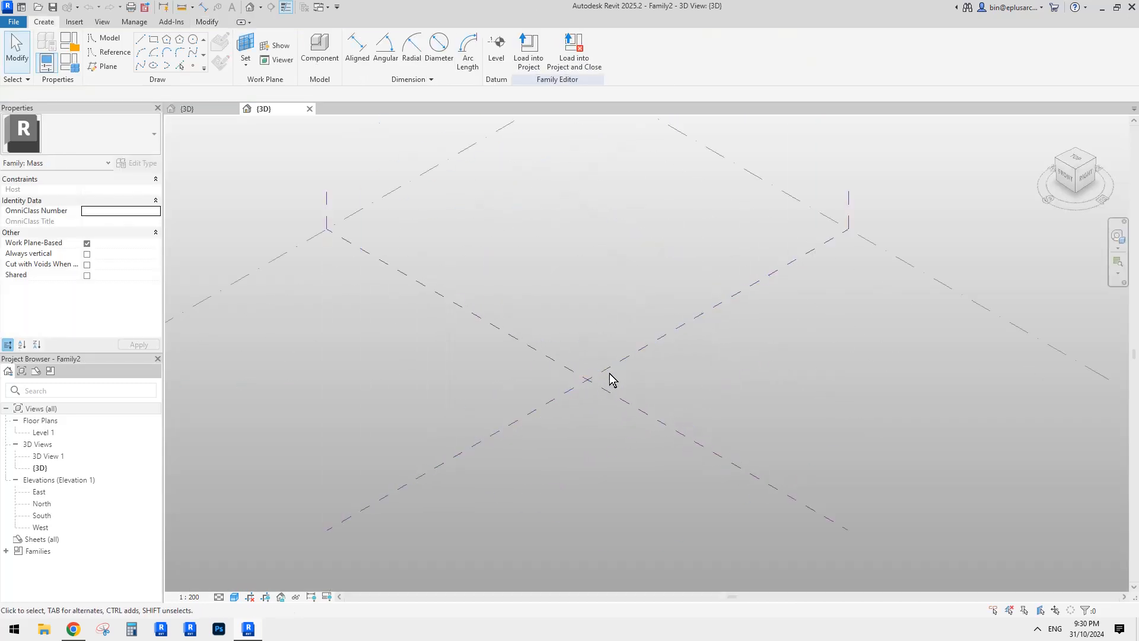
# - Place a reference point on Level 1 where the two centre reference planes intersect, and select it
pyautogui.keyDown('shift'); pyautogui.moveTo(610, 373); pyautogui.dragTo(596, 424, button='middle'); pyautogui.keyUp('shift')
pyautogui.click(194, 66)
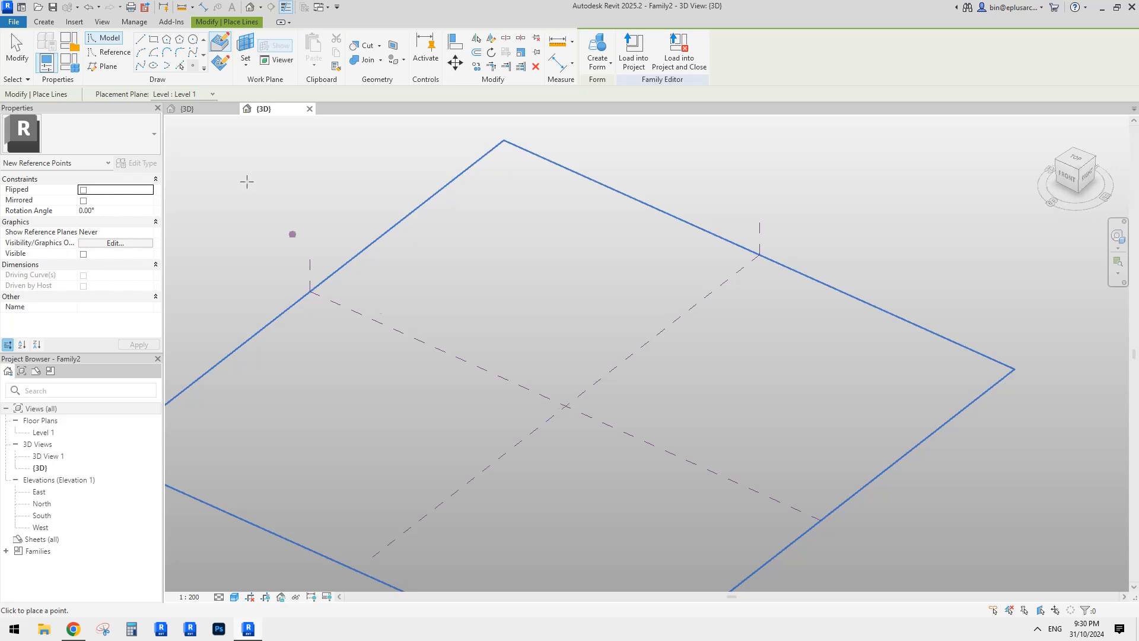
pyautogui.click(565, 405)
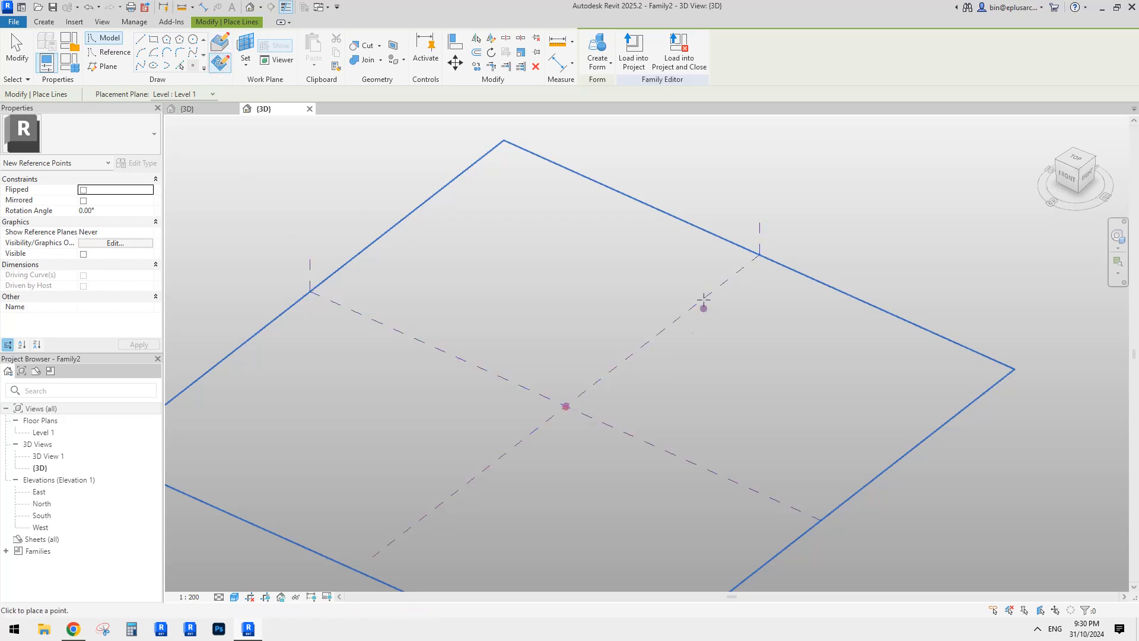
pyautogui.press('Escape')
pyautogui.press('Escape')
pyautogui.click(573, 408)
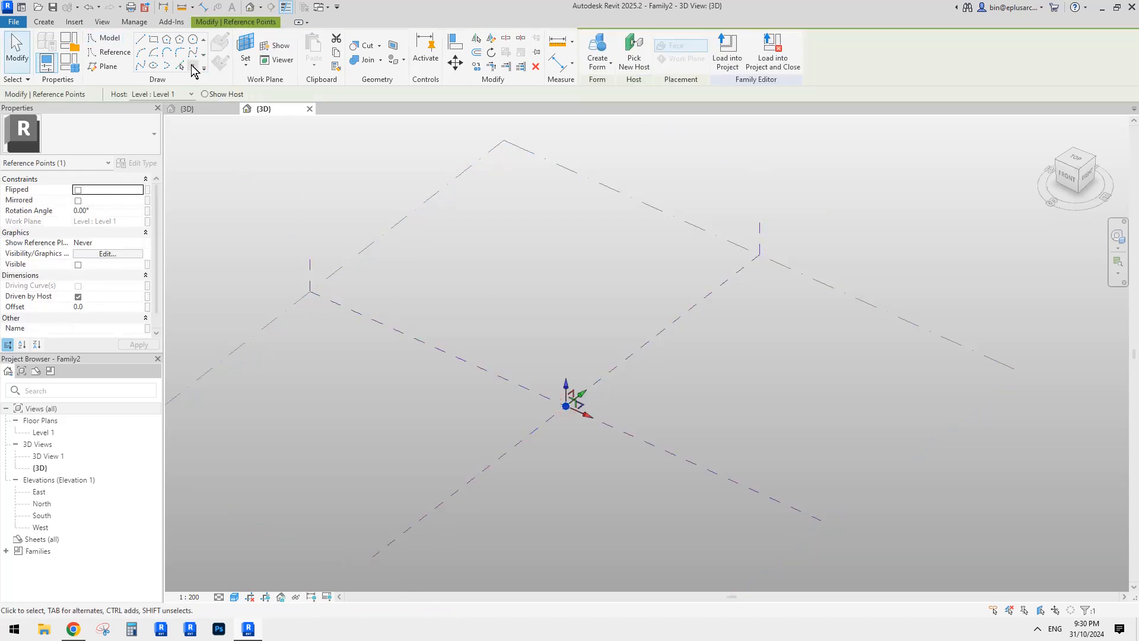
# - Set the horizontal plane of the reference point as the work plane for placing another point
pyautogui.click(192, 65)
pyautogui.click(215, 59)
pyautogui.click(245, 38)
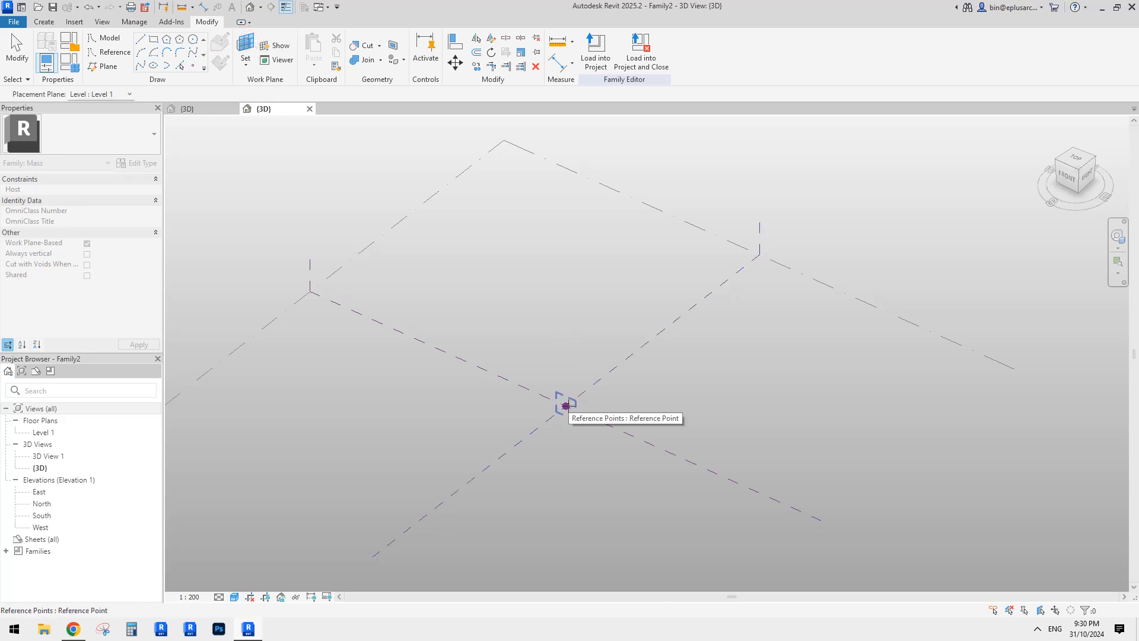
pyautogui.click(565, 405)
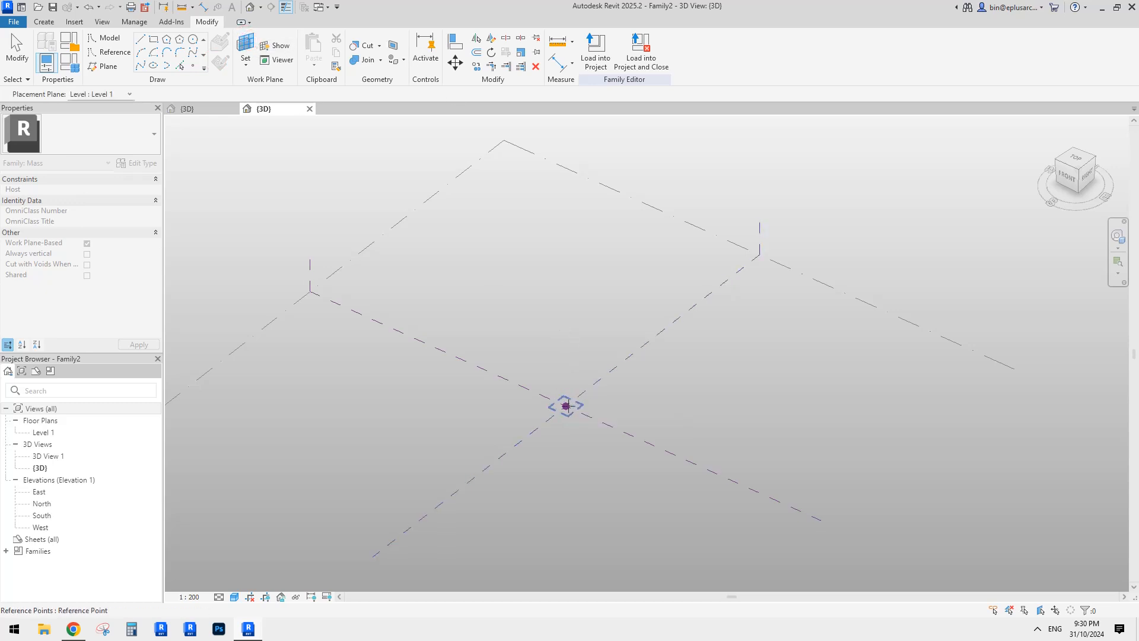
pyautogui.click(567, 406)
pyautogui.click(242, 47)
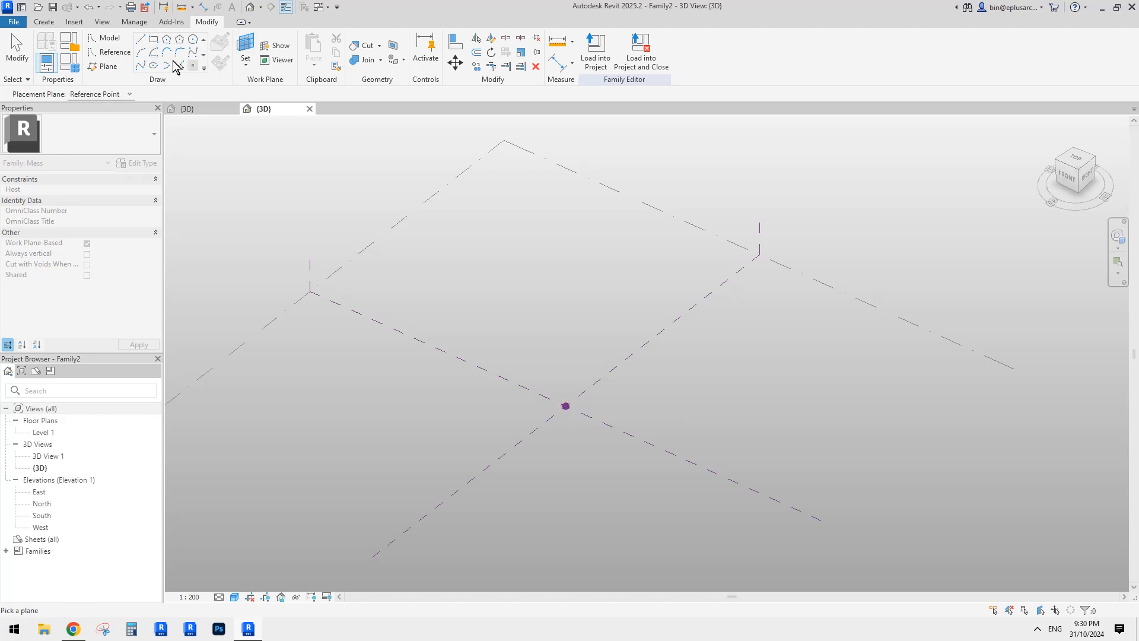
pyautogui.click(193, 65)
pyautogui.press('Escape')
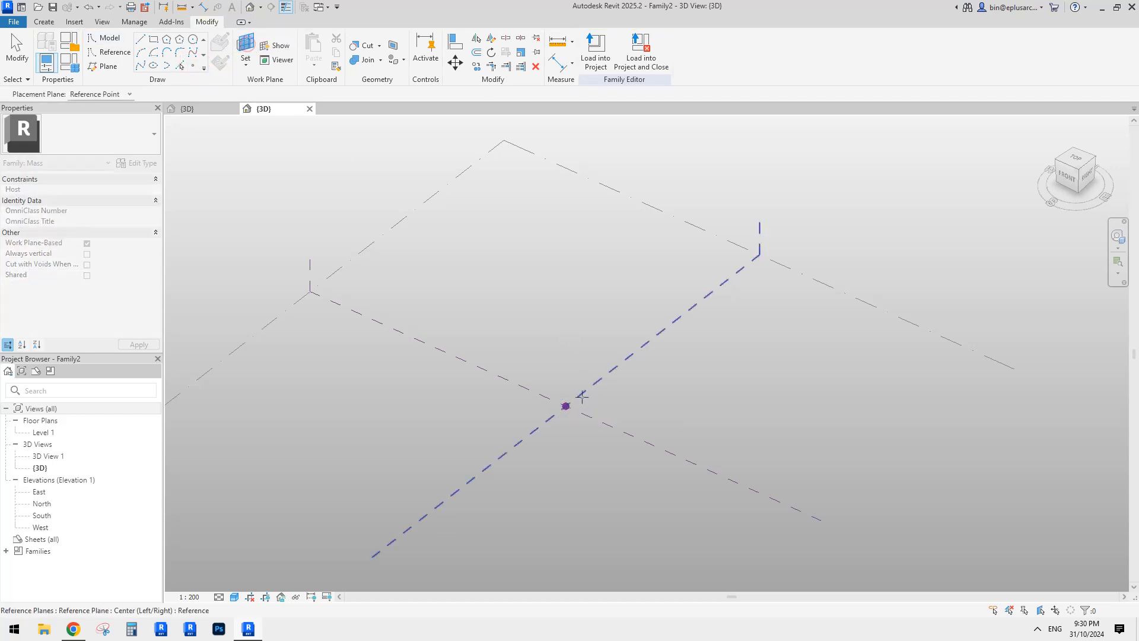
pyautogui.click(566, 406)
pyautogui.press('Return')
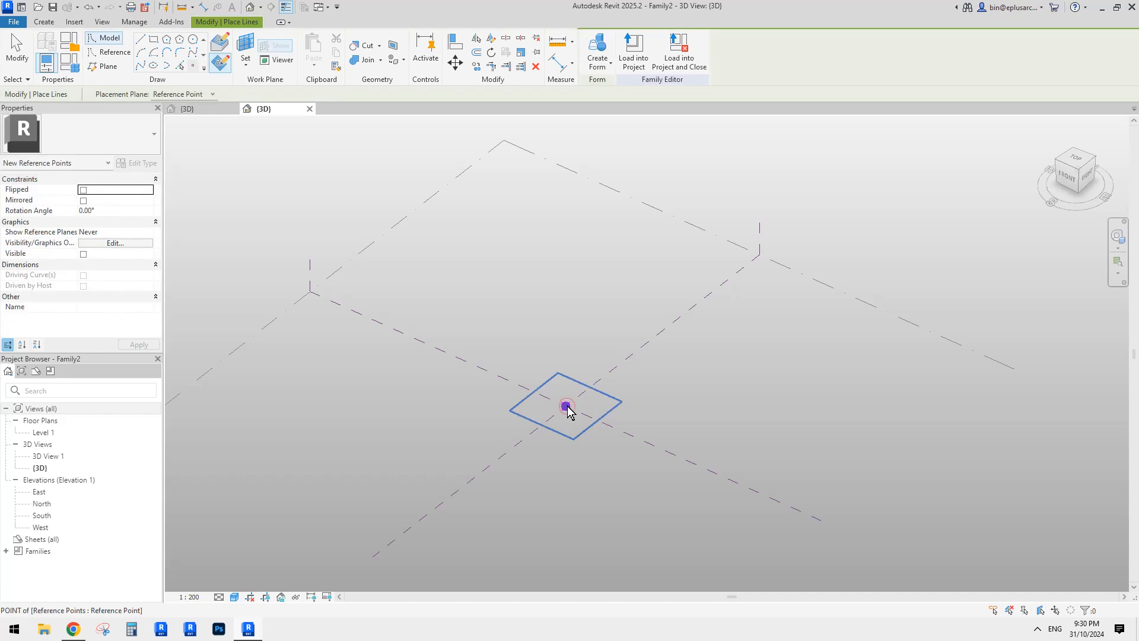
# - Place a second reference point hosted on the first point's horizontal plane and raise it to an offset of about 11722 mm
pyautogui.click(566, 406)
pyautogui.click(612, 354)
pyautogui.press('Escape')
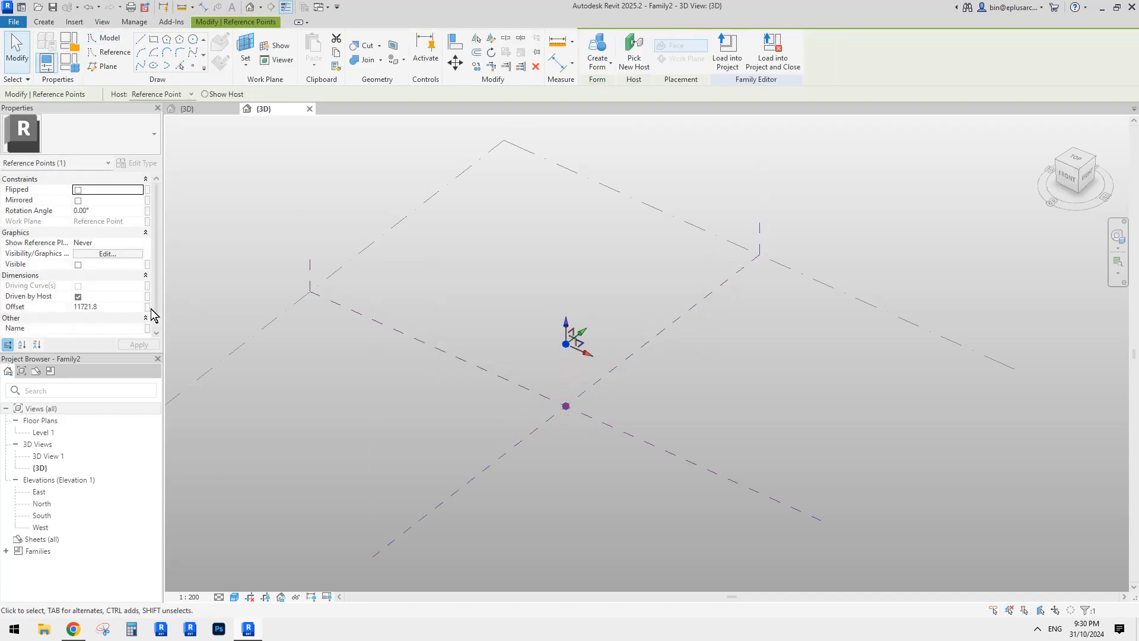
# - Associate the upper point's Offset with a new family parameter named h
pyautogui.click(148, 308)
pyautogui.click(465, 395)
pyautogui.write('h')
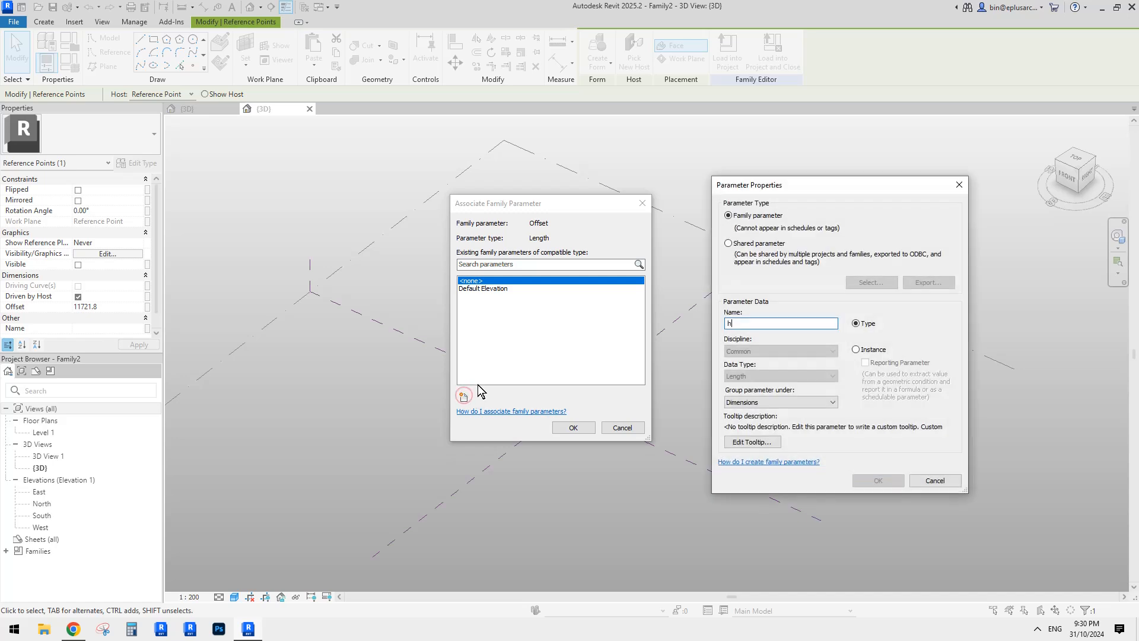
pyautogui.press('capslock')
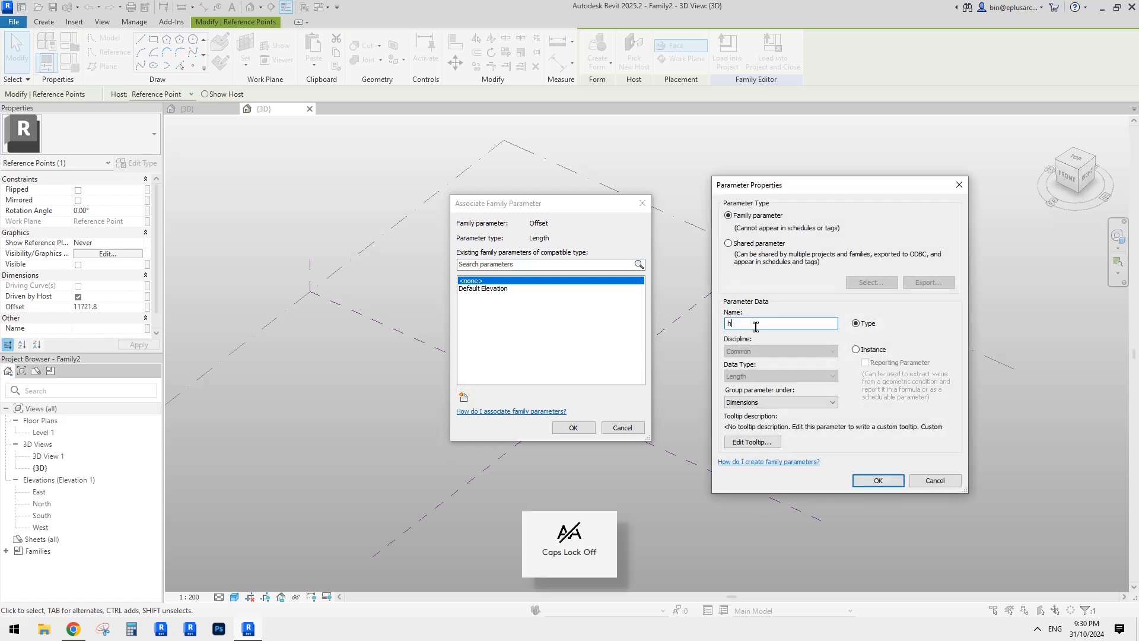
pyautogui.click(877, 480)
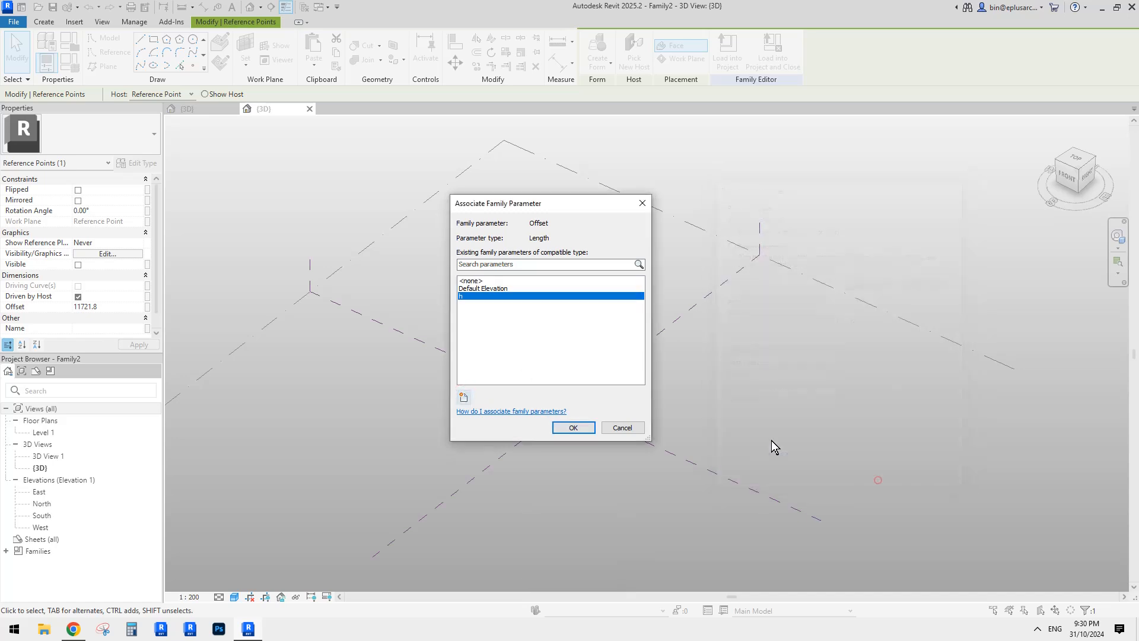
pyautogui.click(586, 435)
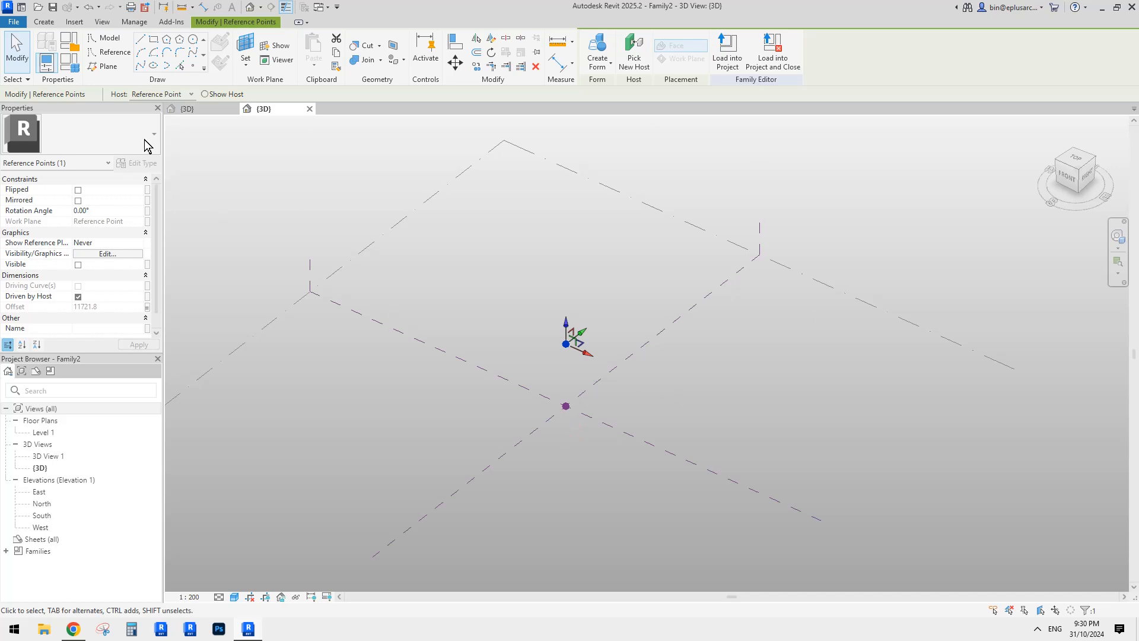
# - Change the family parameter h from a type to an instance parameter
pyautogui.click(70, 62)
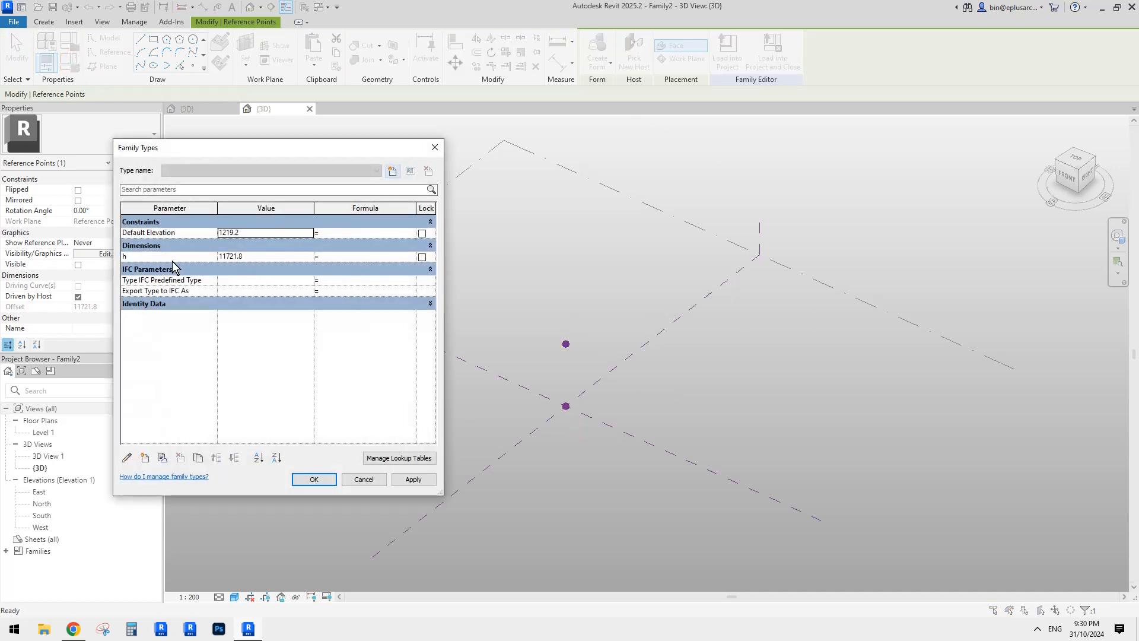
pyautogui.click(162, 256)
pyautogui.click(127, 457)
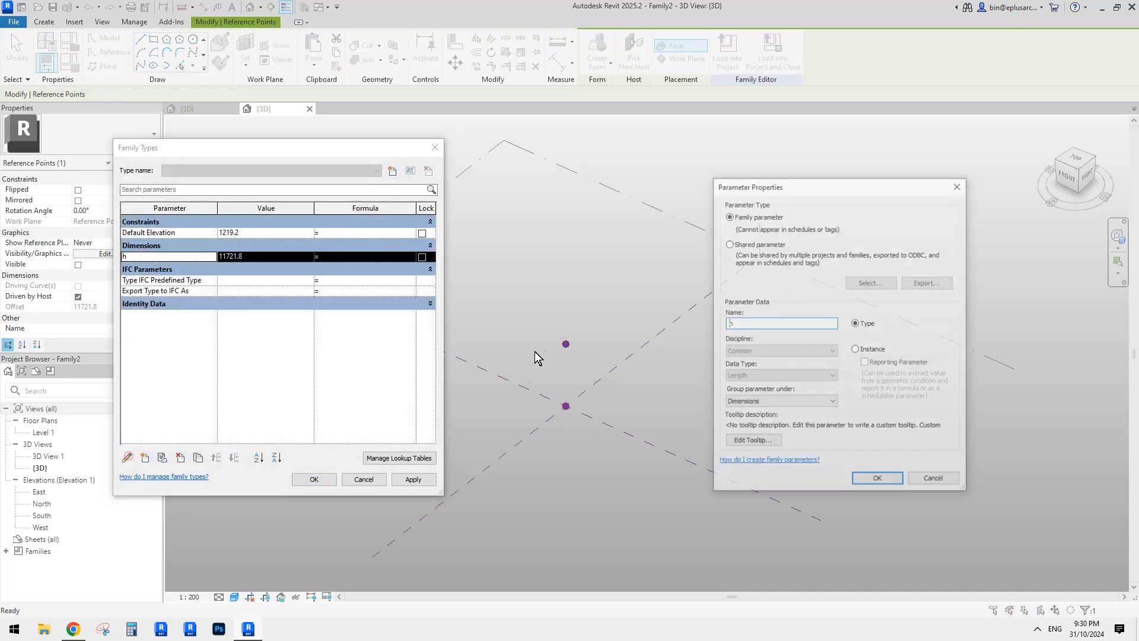
pyautogui.click(856, 349)
pyautogui.click(877, 482)
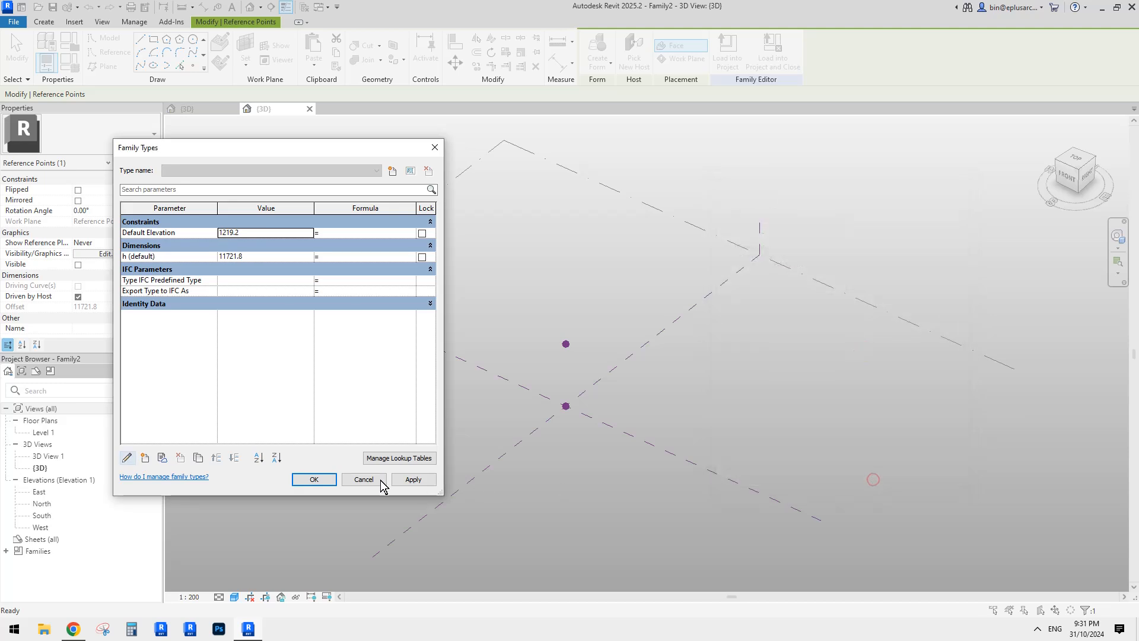
pyautogui.click(328, 480)
# - Move the upper reference point straight up to an offset of about 29148 mm
pyautogui.click(563, 337)
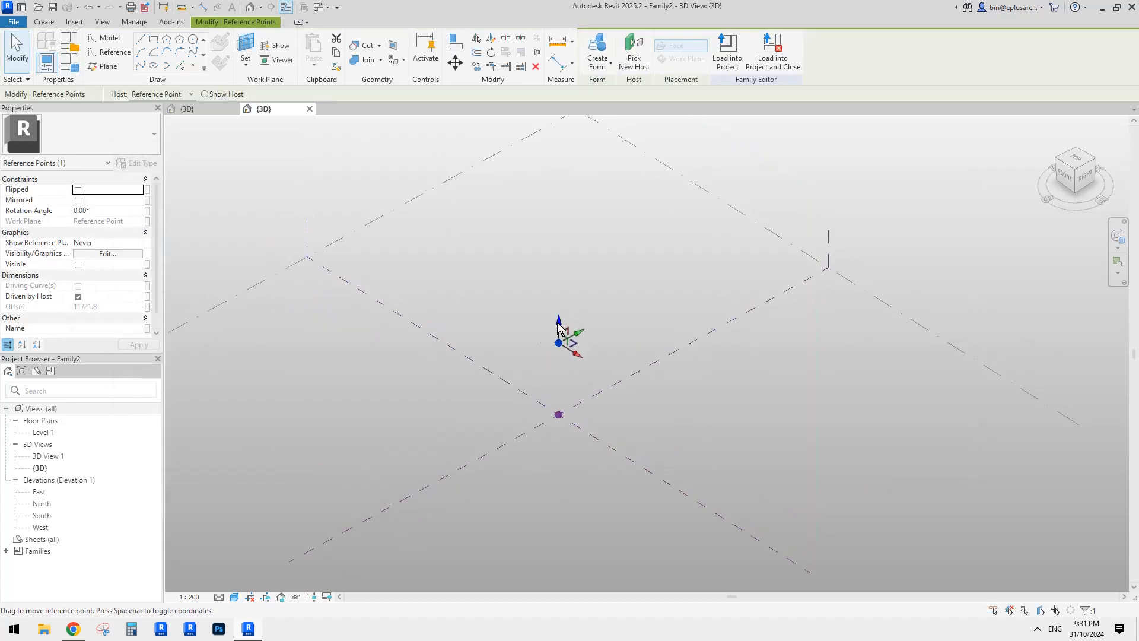
pyautogui.moveTo(558, 327); pyautogui.dragTo(560, 213)
pyautogui.moveTo(544, 239); pyautogui.dragTo(554, 296, button='middle')
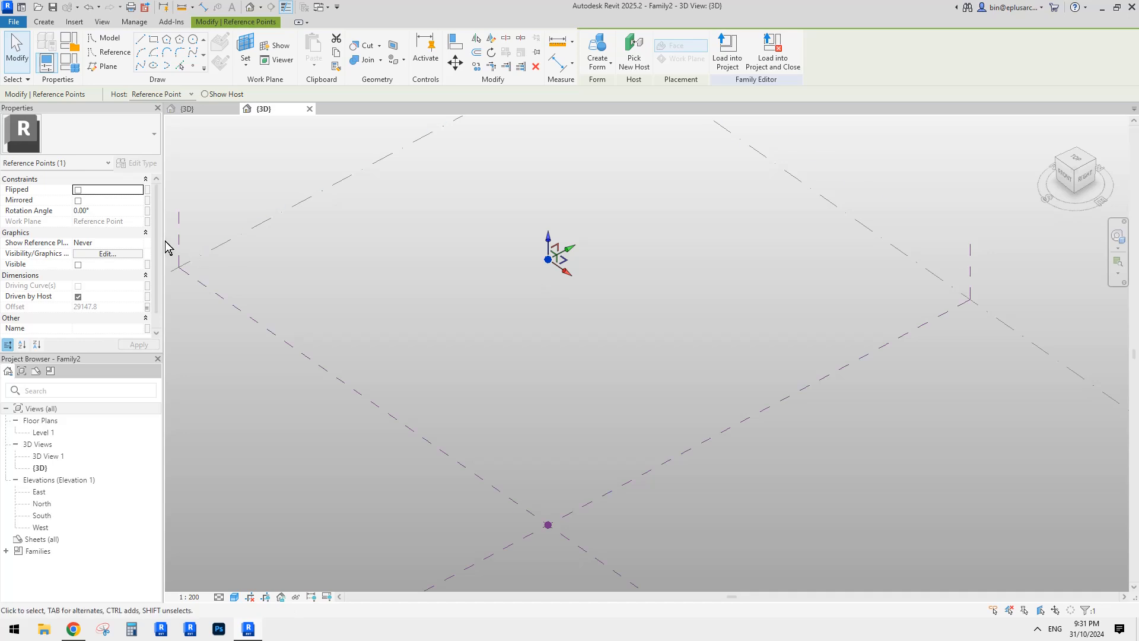
# - Set the upper reference point's Show Reference Planes option to Always
pyautogui.click(132, 243)
pyautogui.click(138, 243)
pyautogui.click(138, 242)
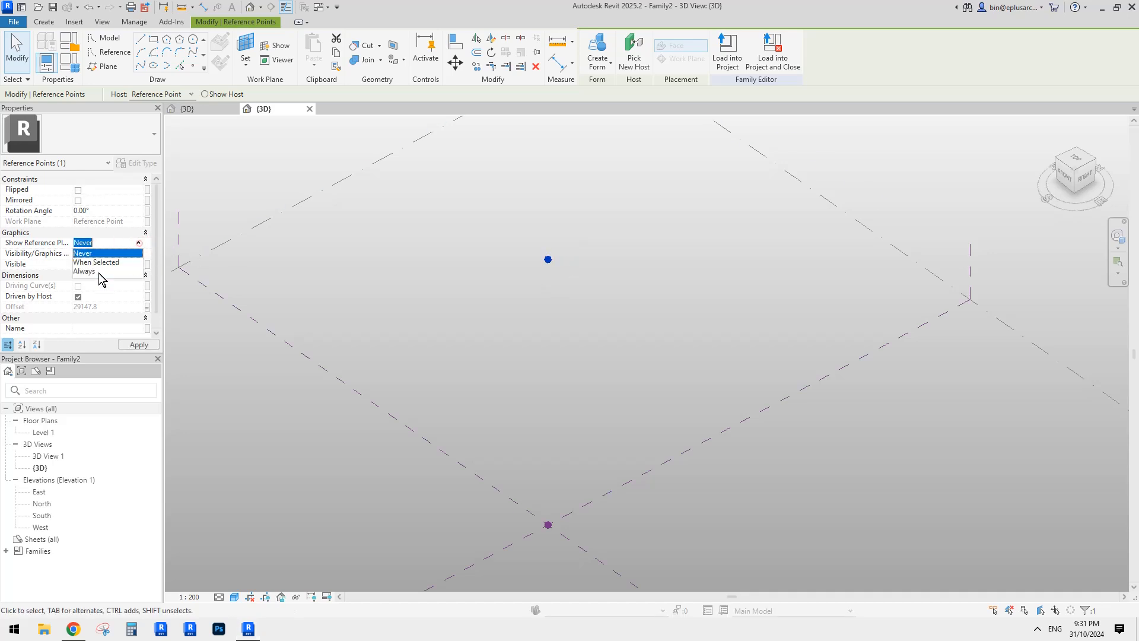
pyautogui.click(92, 271)
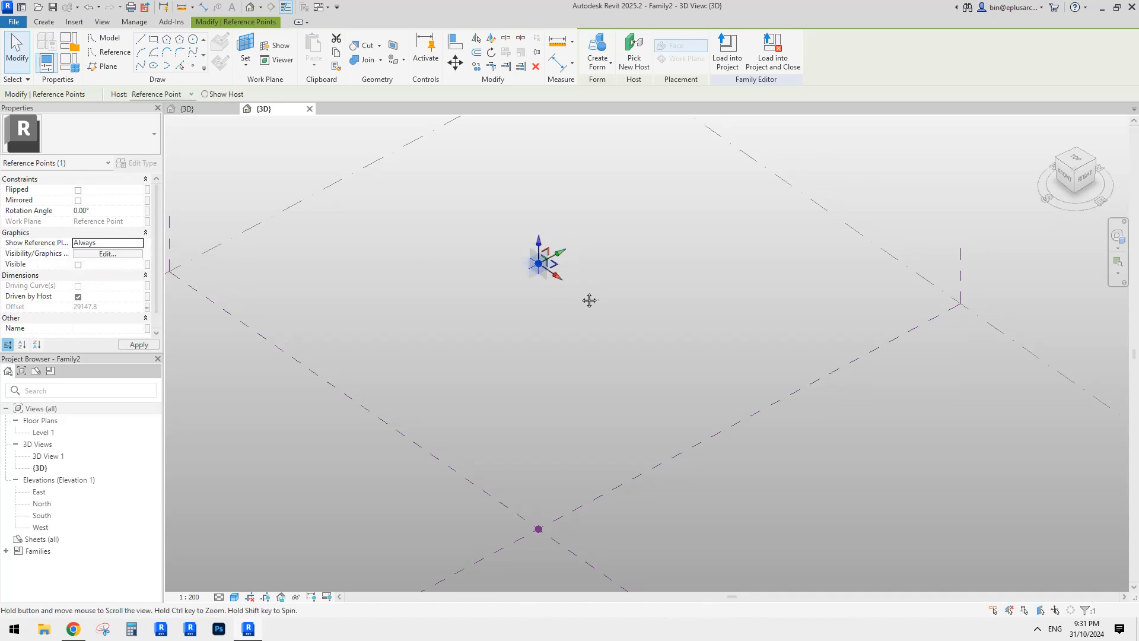
# - Draw a circular reference line centred on the upper reference point with a radius of about 11700 mm
pyautogui.click(564, 272)
pyautogui.scroll(1, 562, 268)
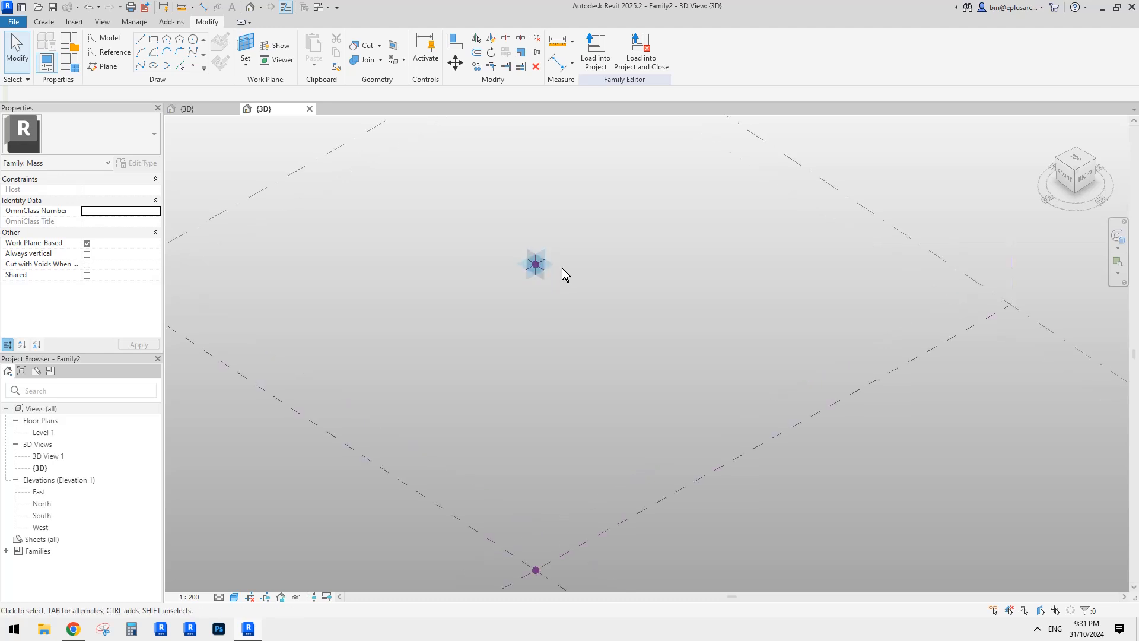
pyautogui.moveTo(475, 273); pyautogui.dragTo(464, 251, button='middle')
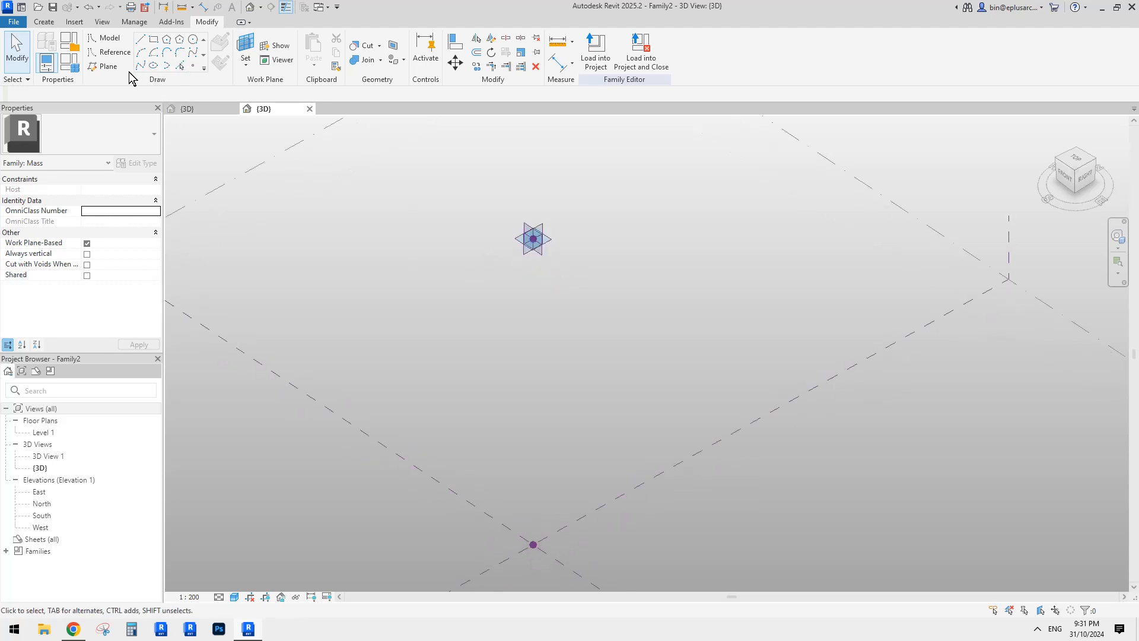
pyautogui.scroll(-1, 464, 250)
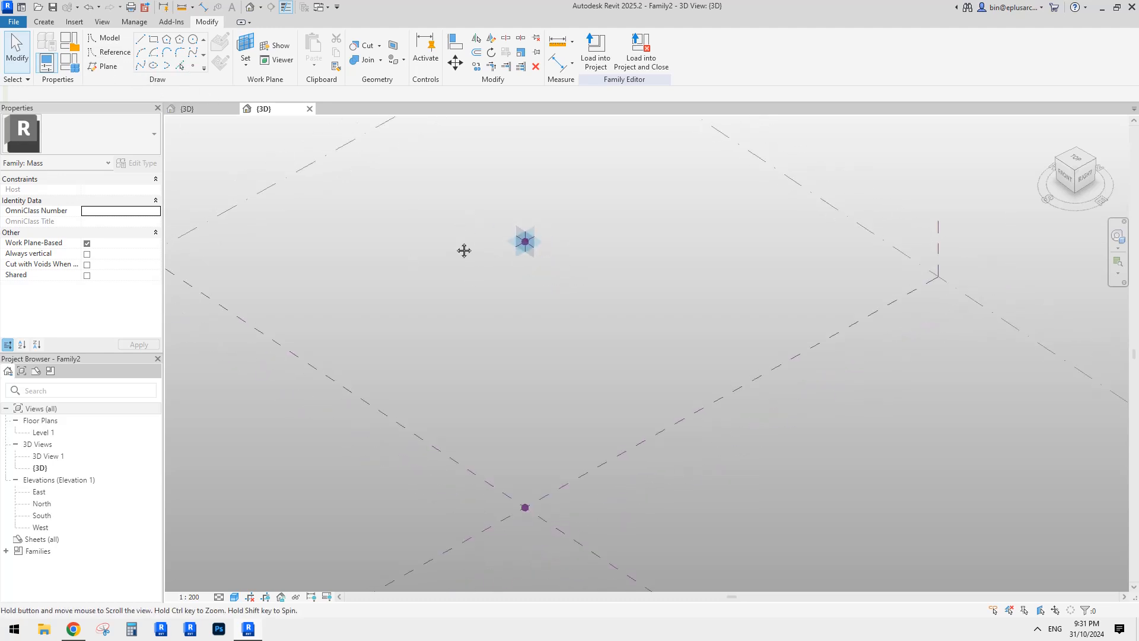
pyautogui.click(108, 52)
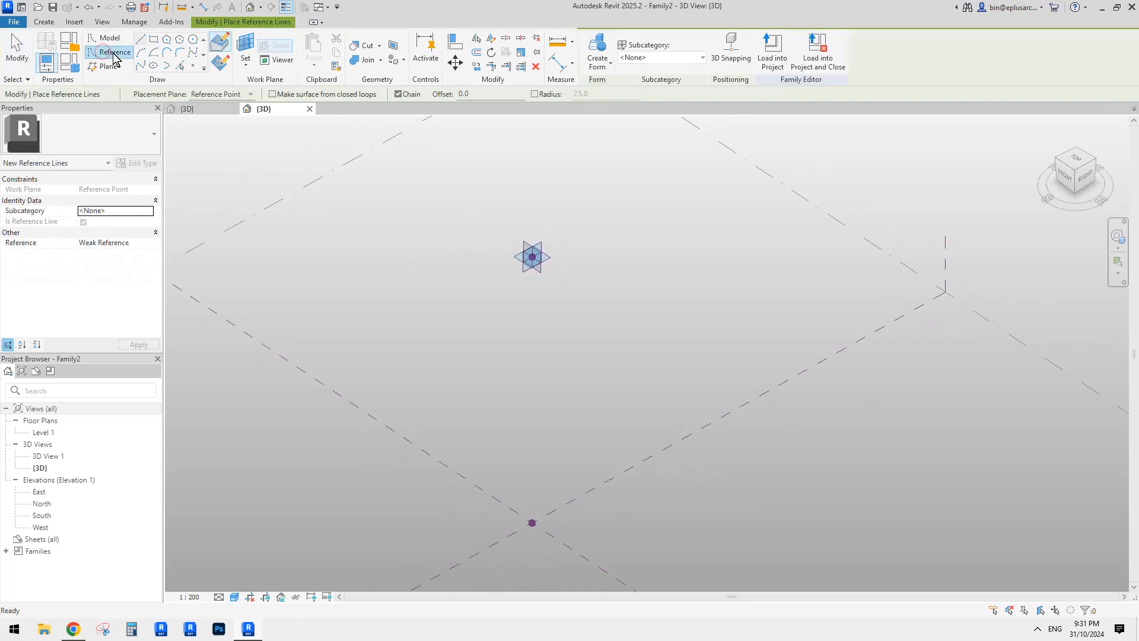
pyautogui.click(192, 40)
pyautogui.press('Escape')
pyautogui.press('Escape')
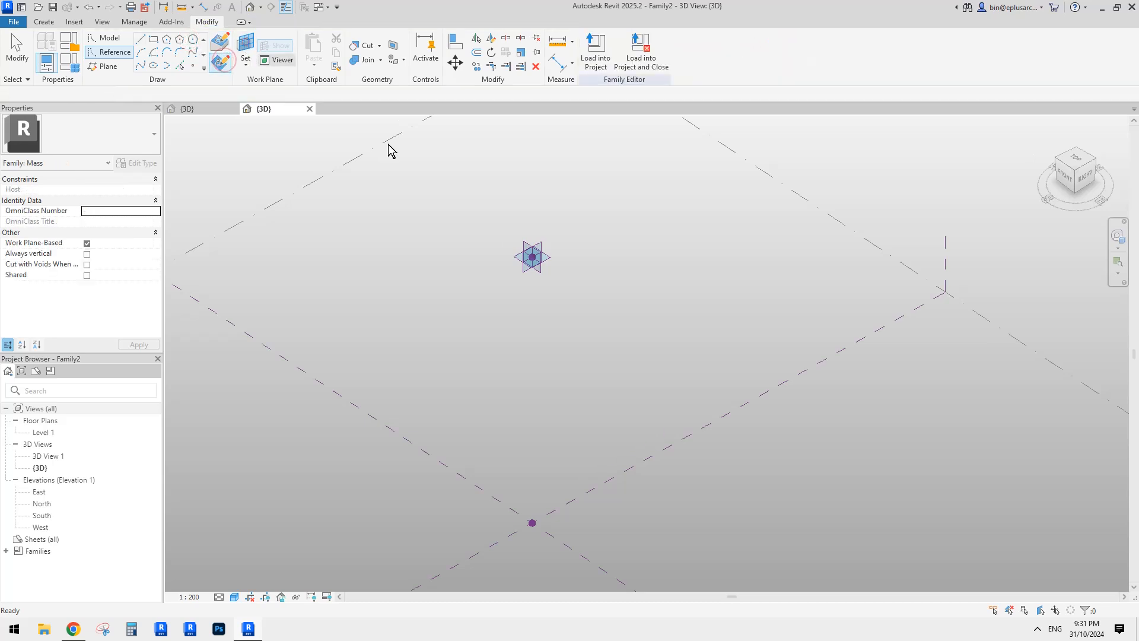
pyautogui.press('Return')
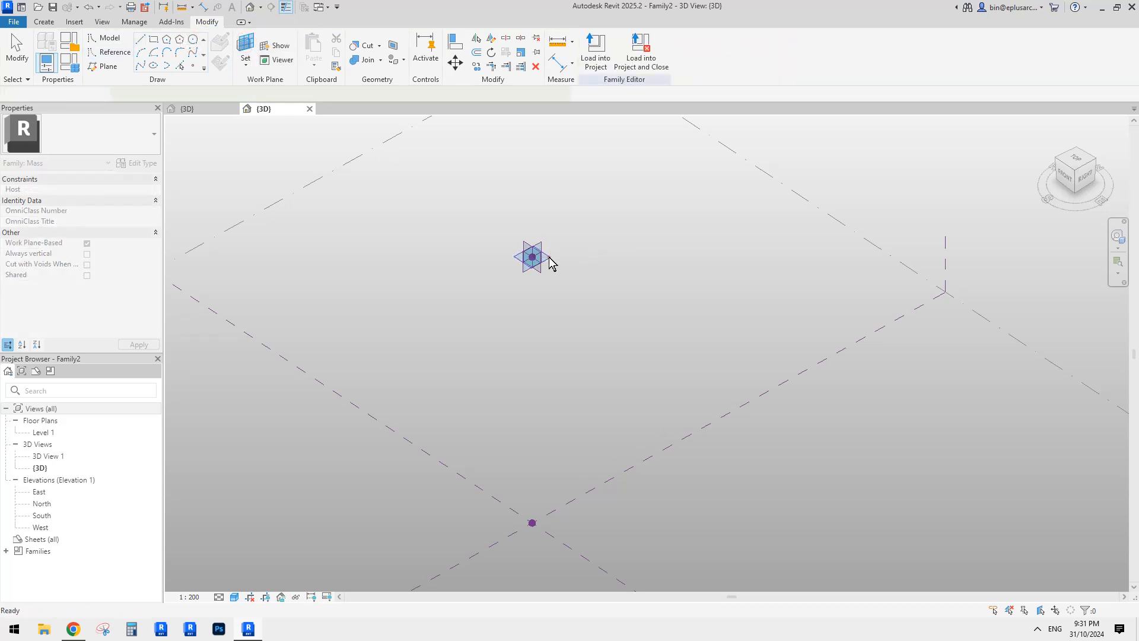
pyautogui.click(533, 257)
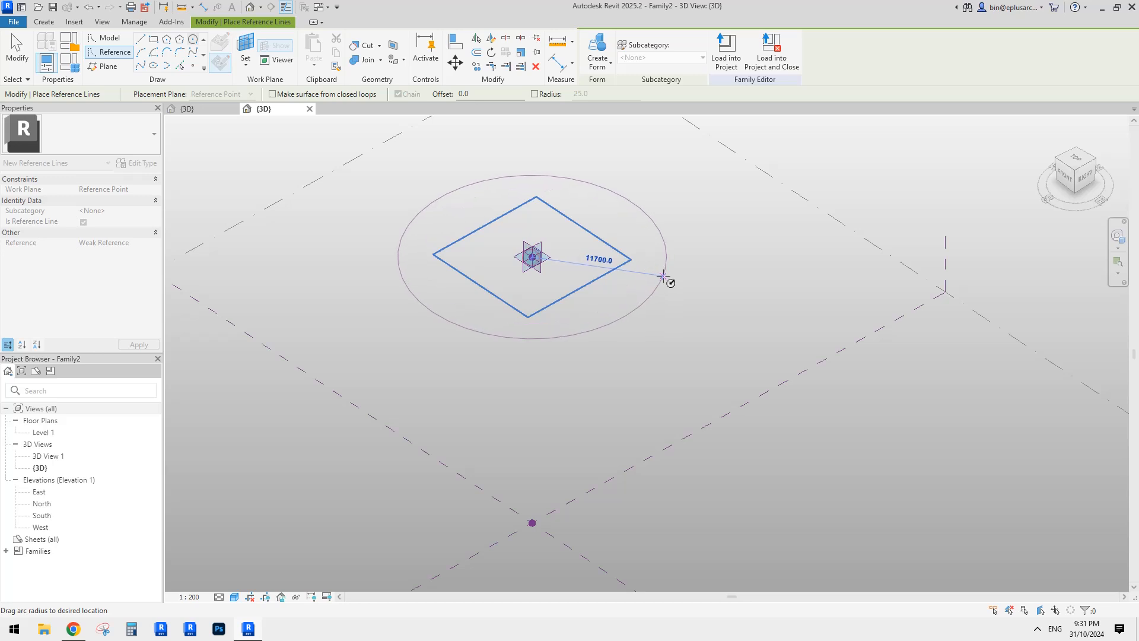
pyautogui.click(661, 275)
# - Make the circle's radius dimension permanent and label it with a new instance family parameter named r
pyautogui.click(592, 275)
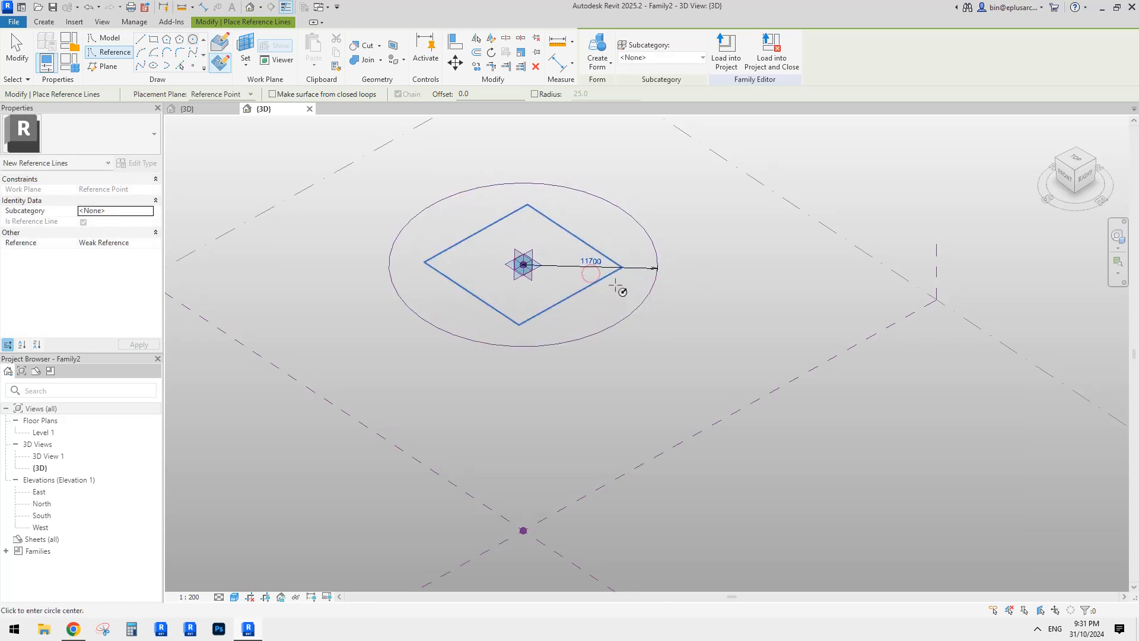
pyautogui.press('Escape')
pyautogui.click(616, 267)
pyautogui.click(709, 50)
pyautogui.write('r')
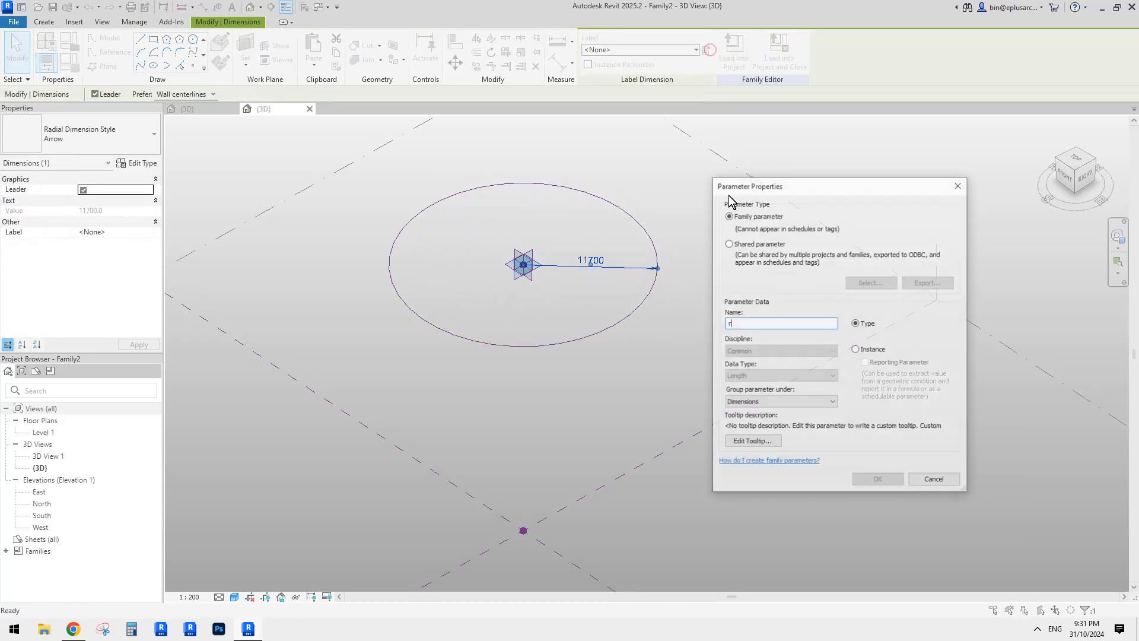
pyautogui.click(857, 350)
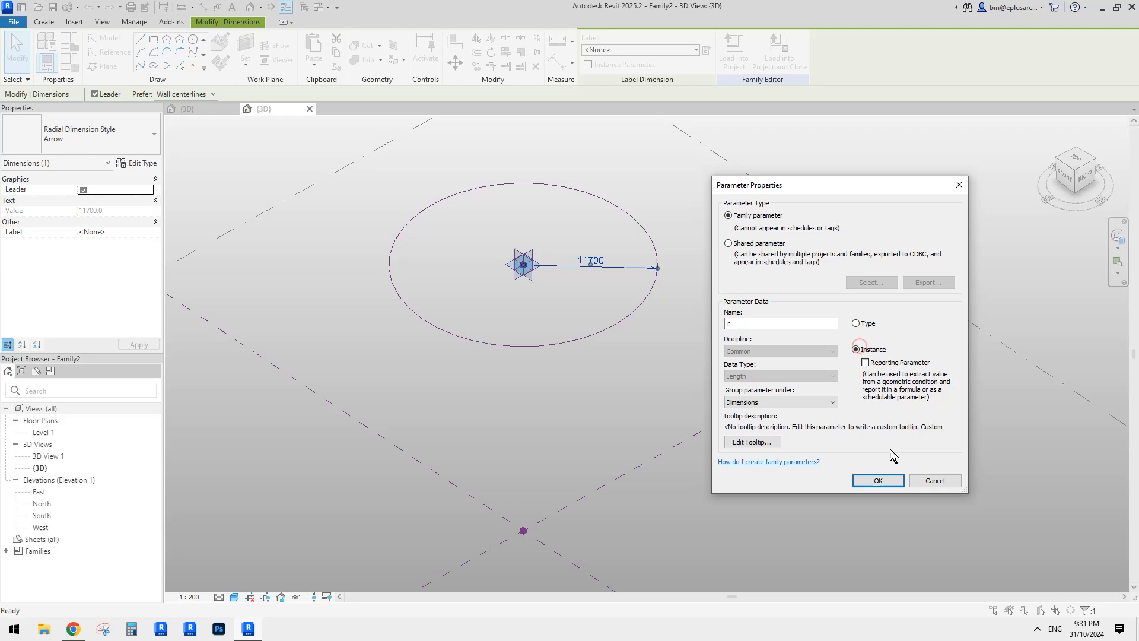
pyautogui.click(878, 480)
# - Switch to the Chrome browser to check the reference picture of the hexagonal tree canopy, and return to the Revit mass model
pyautogui.keyDown('shift'); pyautogui.moveTo(661, 386); pyautogui.dragTo(616, 262, button='middle'); pyautogui.keyUp('shift')
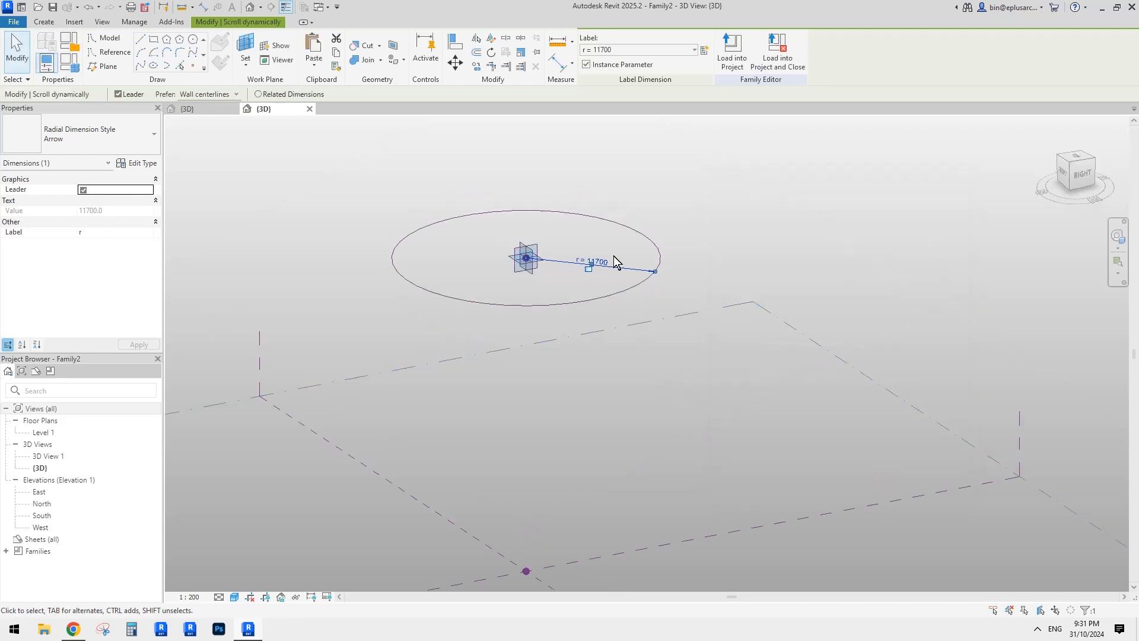
pyautogui.click(73, 629)
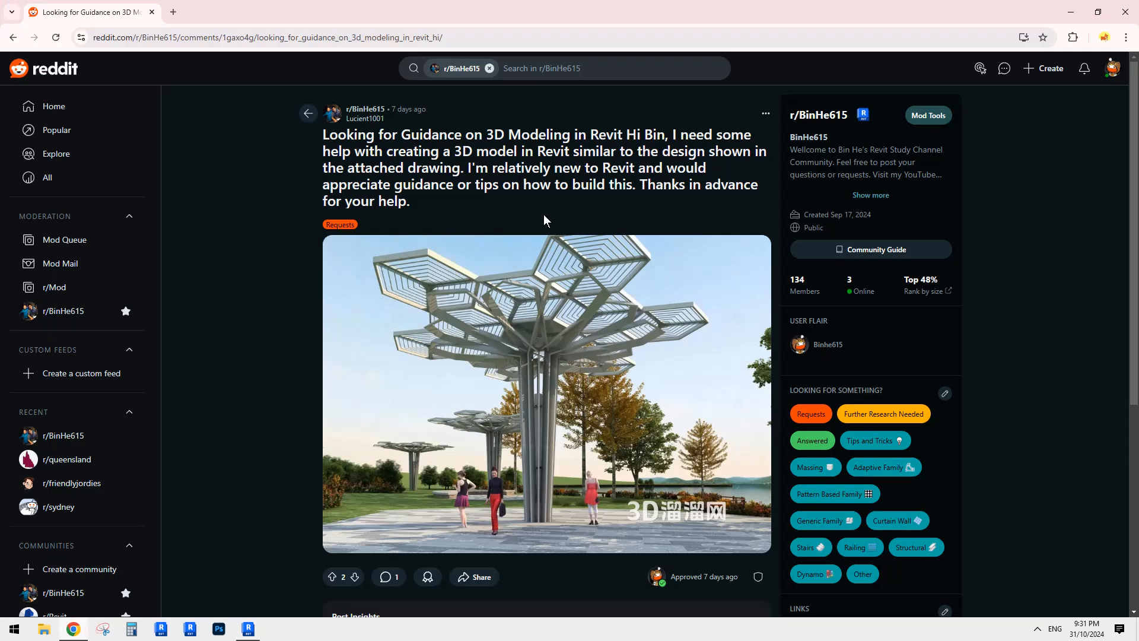
pyautogui.click(248, 629)
pyautogui.keyDown('shift'); pyautogui.moveTo(590, 255); pyautogui.dragTo(636, 409, button='middle'); pyautogui.keyUp('shift')
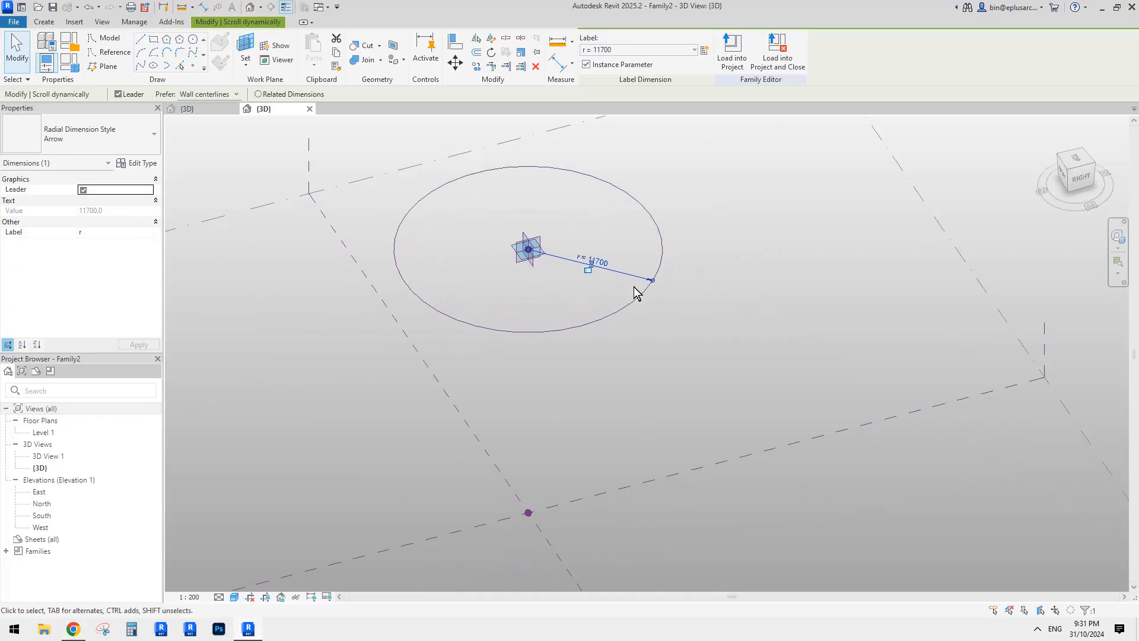
pyautogui.click(638, 305)
pyautogui.keyDown('shift'); pyautogui.moveTo(632, 330); pyautogui.dragTo(633, 348, button='middle'); pyautogui.keyUp('shift')
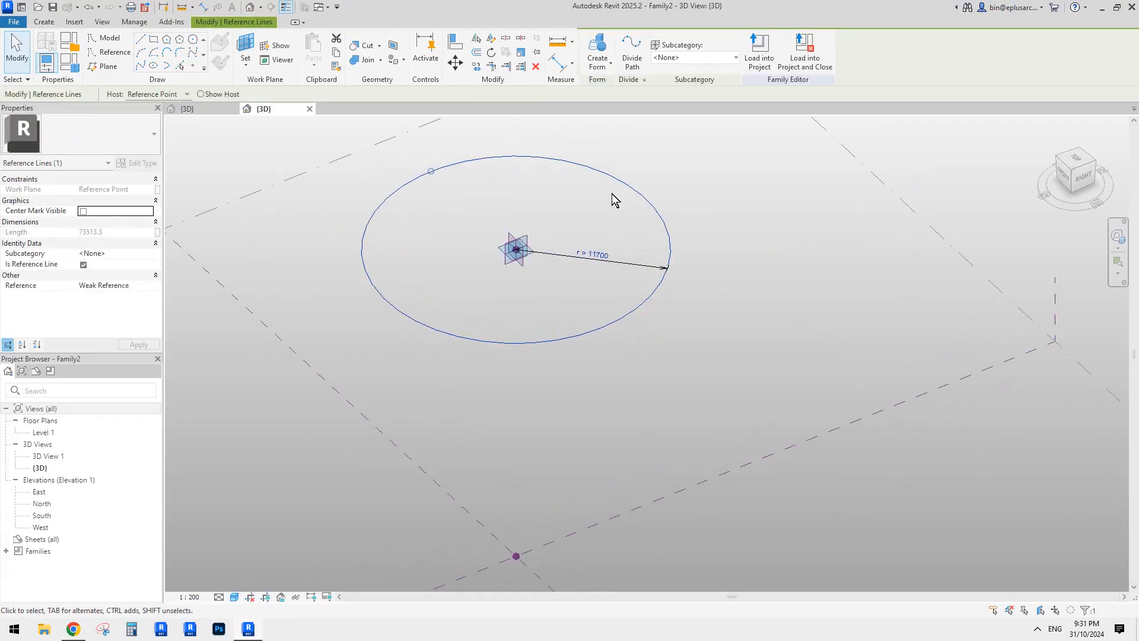
pyautogui.click(605, 43)
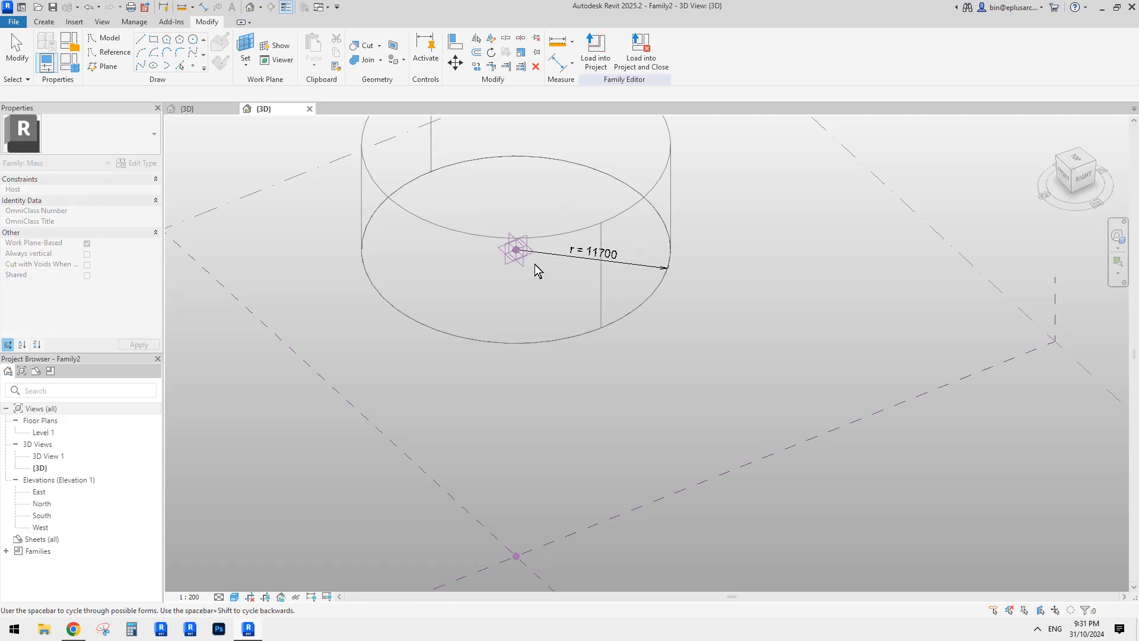
pyautogui.scroll(-2, 537, 292)
pyautogui.moveTo(542, 308); pyautogui.dragTo(561, 394, button='middle')
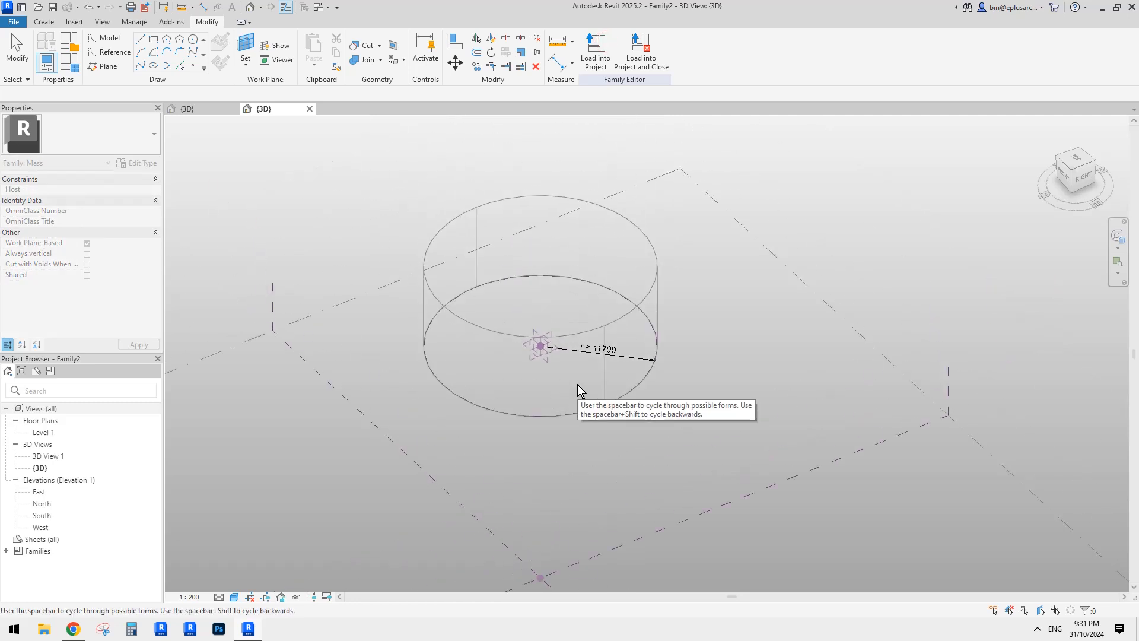
pyautogui.press('space')
pyautogui.press('space')
pyautogui.press('space')
pyautogui.press('space')
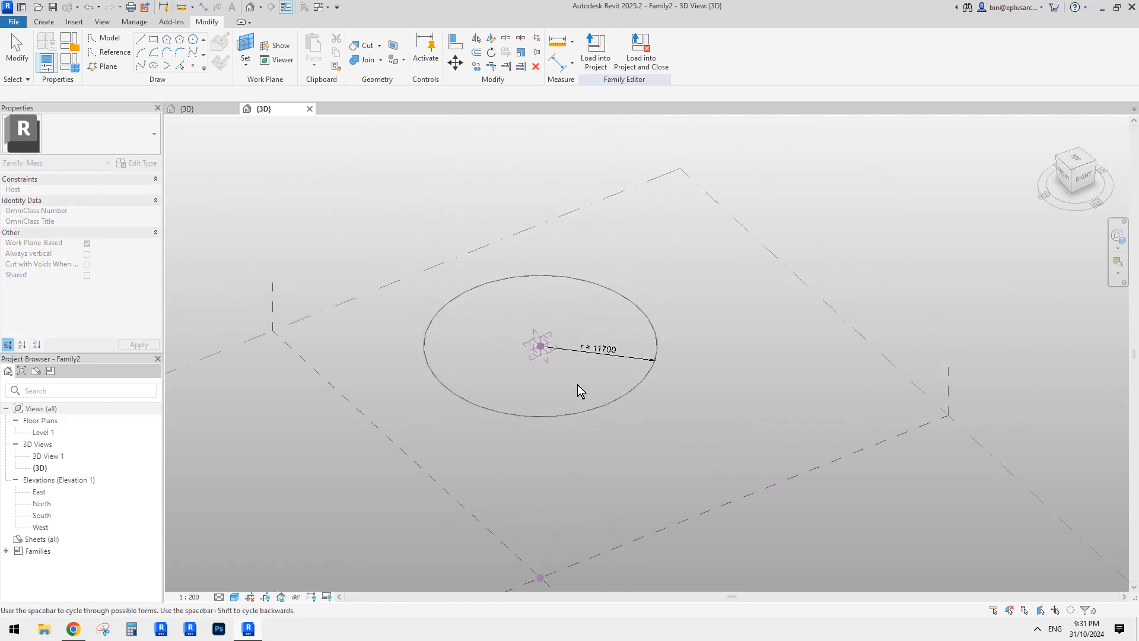
pyautogui.press('space')
pyautogui.press('space')
pyautogui.press('space')
pyautogui.press('space')
pyautogui.press('space')
pyautogui.press('space')
pyautogui.press('space')
pyautogui.press('space')
pyautogui.press('space')
pyautogui.press('space')
pyautogui.press('space')
pyautogui.press('space')
pyautogui.press('space')
pyautogui.press('Escape')
# - Create a form from the circular reference line, choosing the flat circular surface instead of the cylinder
pyautogui.scroll(-5, 593, 359)
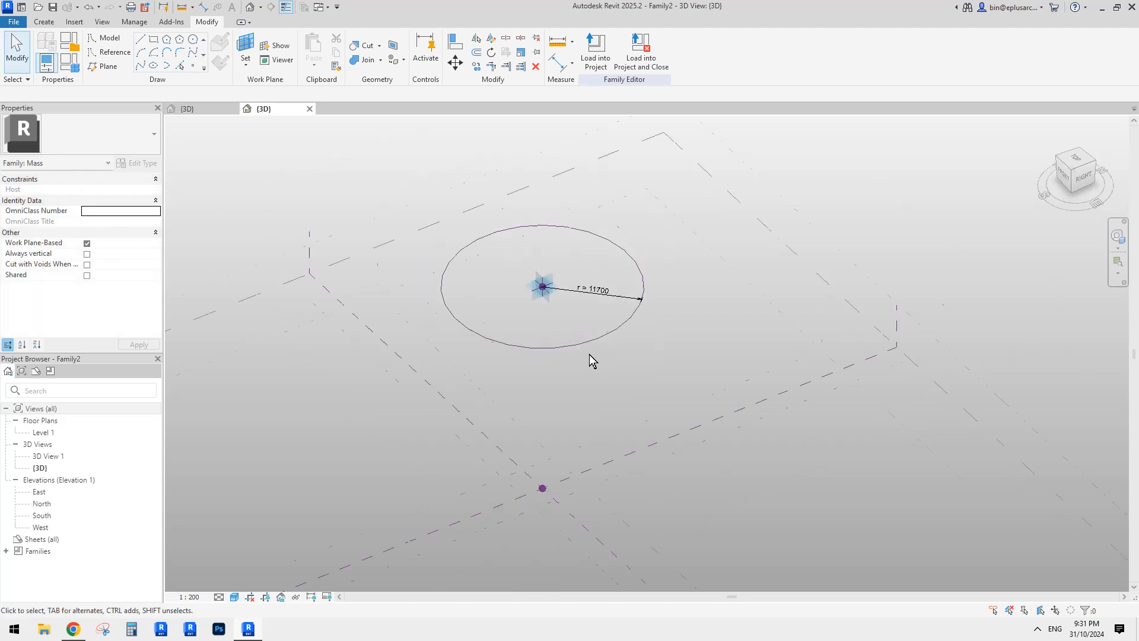
pyautogui.scroll(-5, 586, 361)
pyautogui.scroll(4, 588, 361)
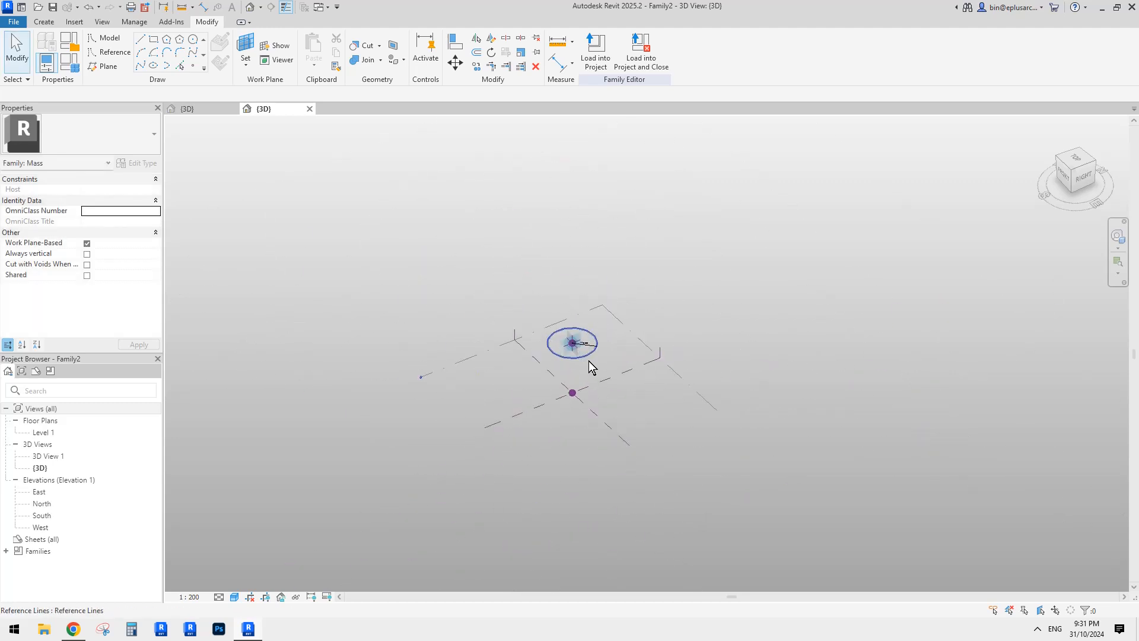
pyautogui.click(589, 360)
pyautogui.click(591, 44)
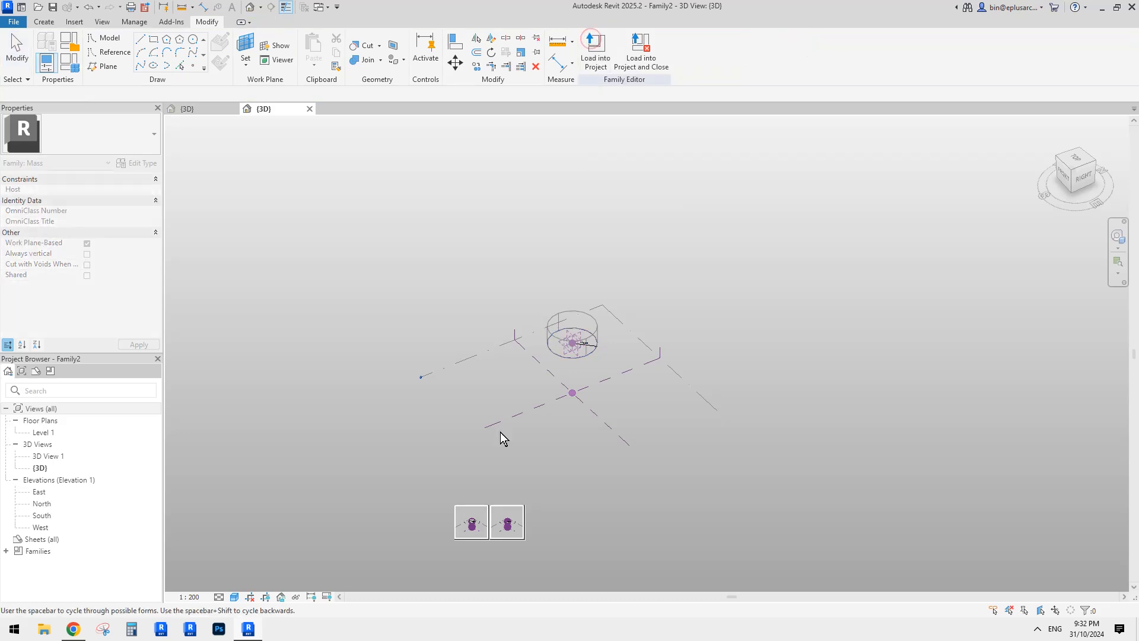
pyautogui.click(468, 530)
pyautogui.click(508, 522)
pyautogui.scroll(5, 600, 399)
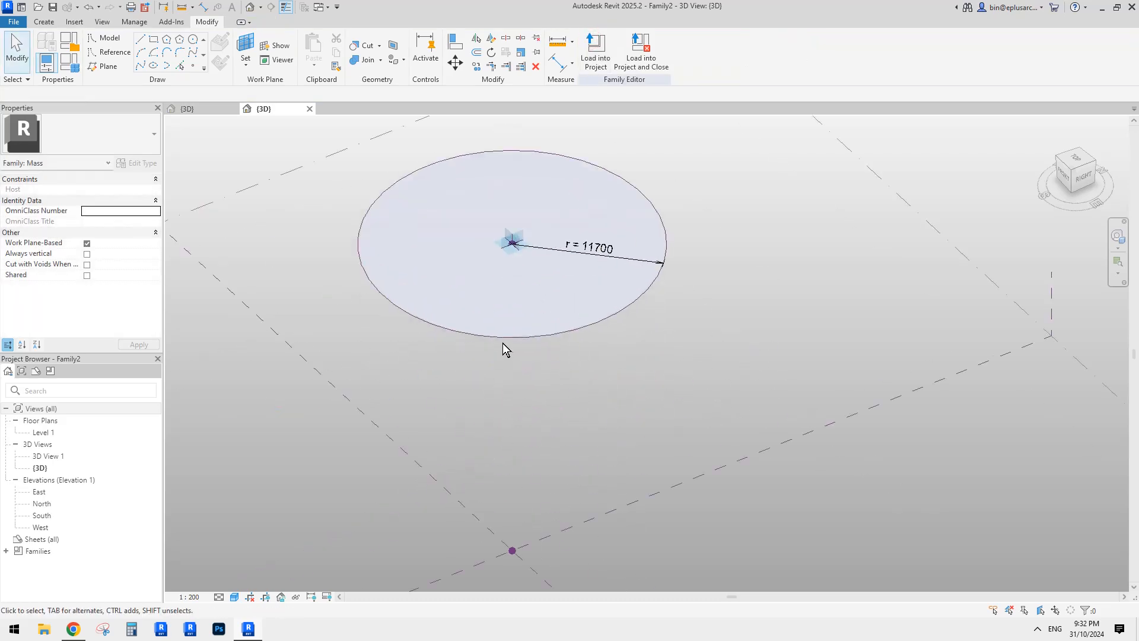
# - Divide the flat circular surface and apply the Hexagon pattern to it
pyautogui.click(531, 311)
pyautogui.scroll(3, 533, 312)
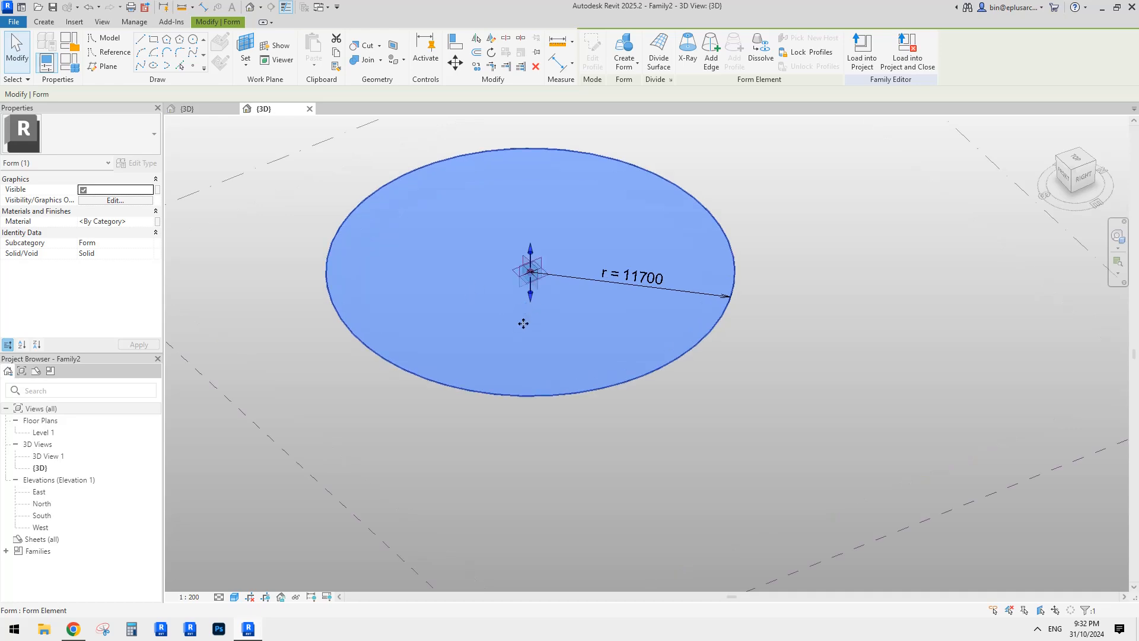
pyautogui.click(658, 56)
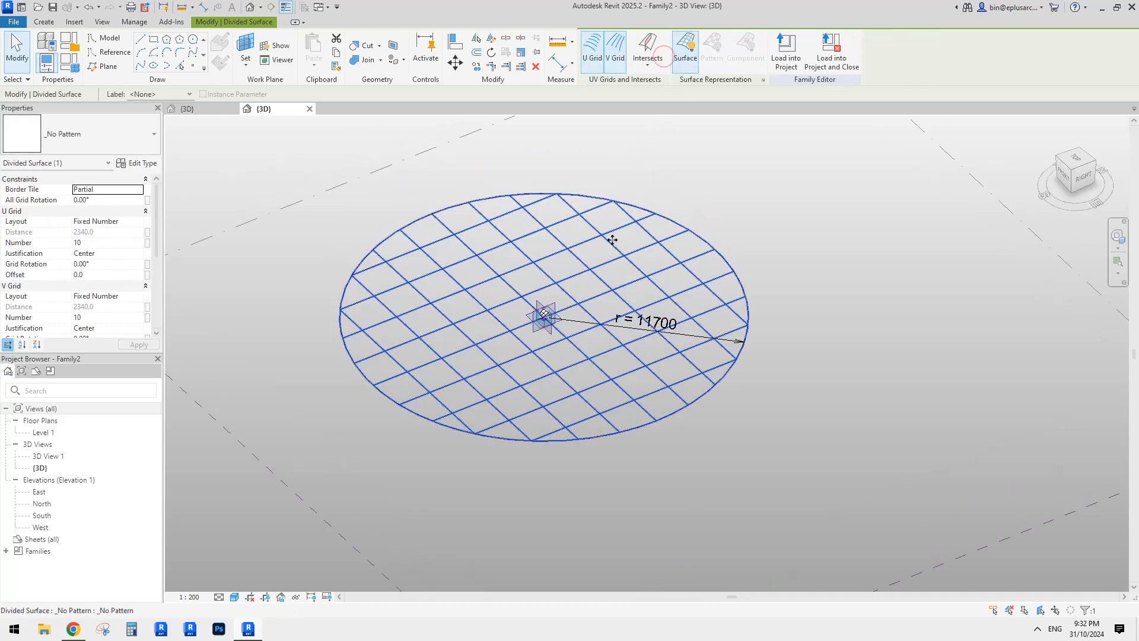
pyautogui.click(111, 138)
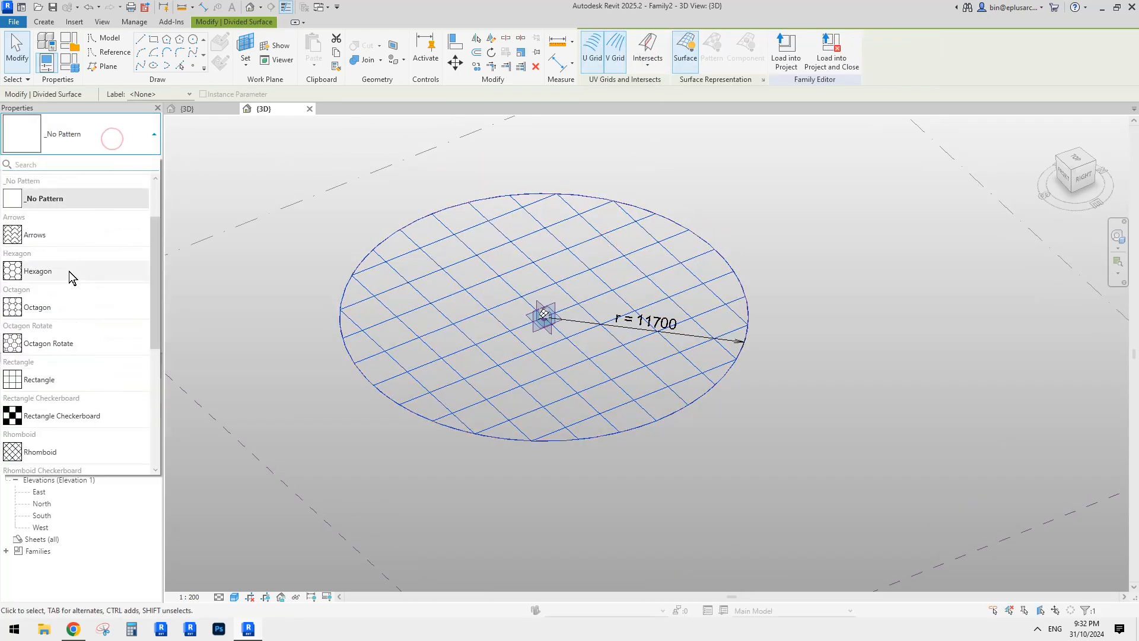
pyautogui.click(36, 272)
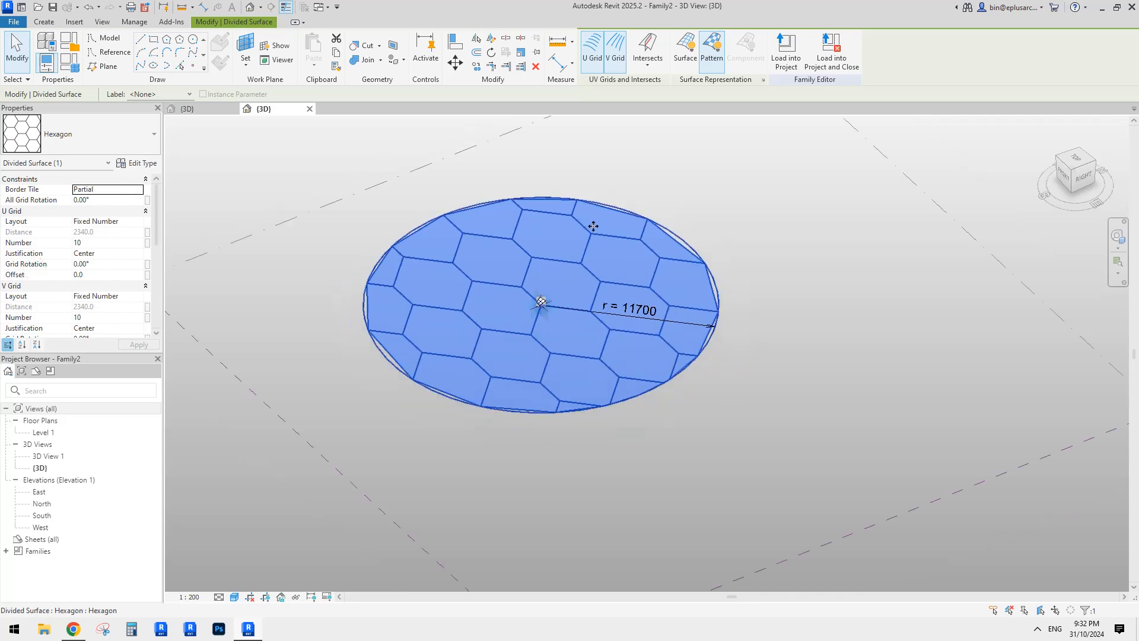
pyautogui.keyDown('shift'); pyautogui.moveTo(569, 306); pyautogui.dragTo(527, 387, button='middle'); pyautogui.keyUp('shift')
pyautogui.keyDown('shift'); pyautogui.moveTo(490, 338); pyautogui.dragTo(500, 364, button='middle'); pyautogui.keyUp('shift')
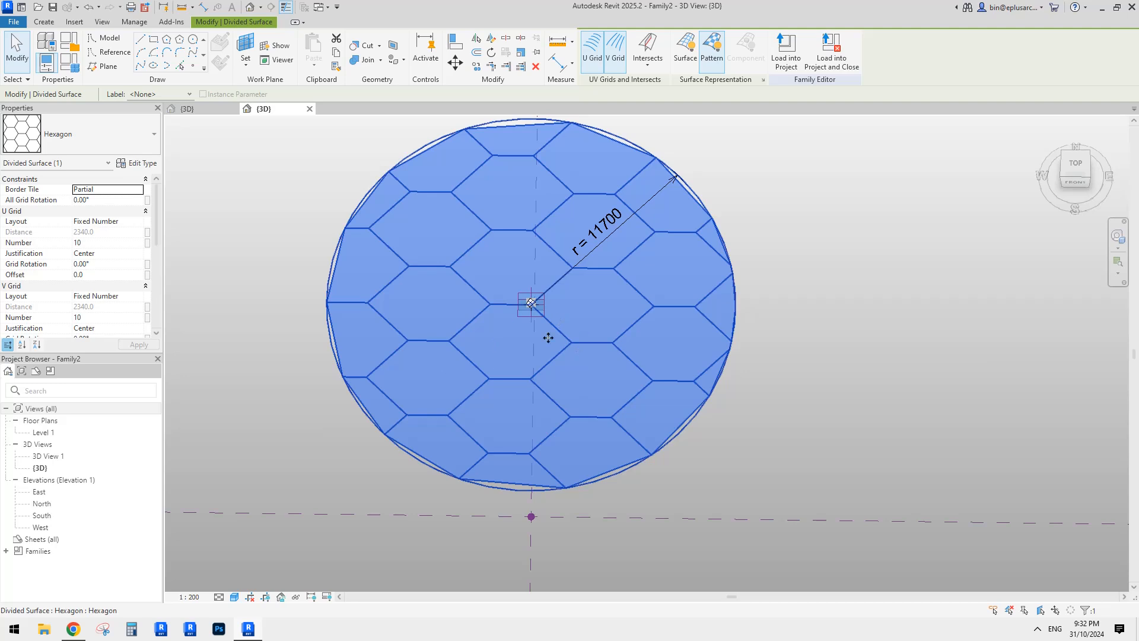
pyautogui.keyDown('shift'); pyautogui.moveTo(333, 303); pyautogui.dragTo(510, 303, button='middle'); pyautogui.keyUp('shift')
# - In the 20210123 Perfect Hexagon Pattern model, select a single hexagon curtain panel and open its family, Family5, for editing
pyautogui.click(188, 108)
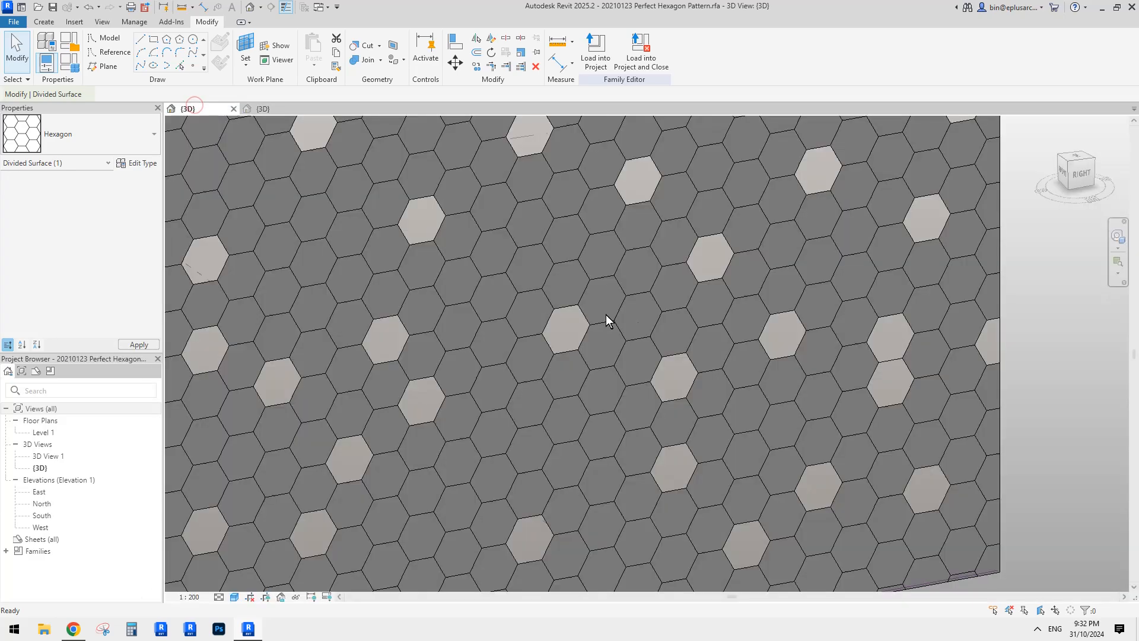
pyautogui.keyDown('shift'); pyautogui.moveTo(784, 220); pyautogui.dragTo(529, 356, button='middle'); pyautogui.keyUp('shift')
pyautogui.press('Tab')
pyautogui.click(528, 355)
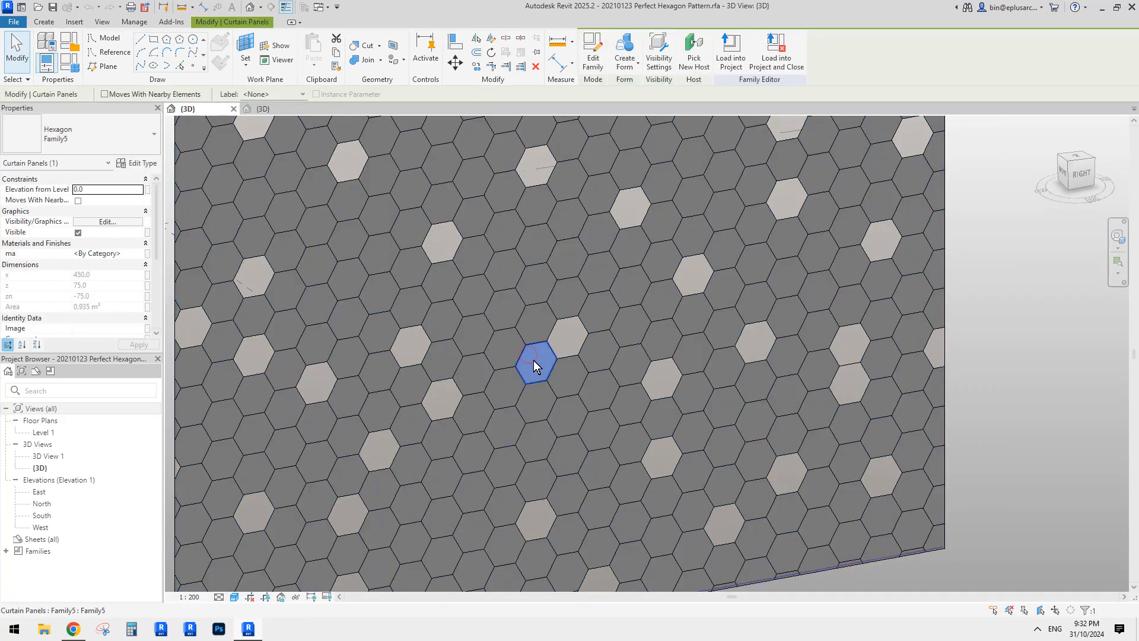
pyautogui.click(604, 66)
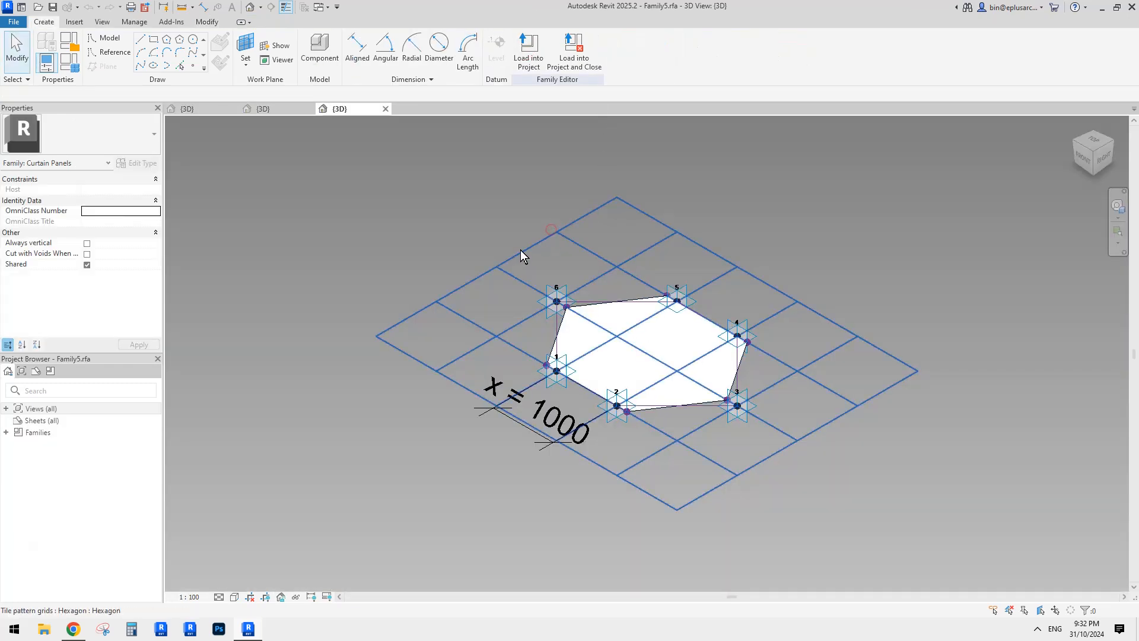
# - Load the Family5 hexagon curtain panel into the Family2 mass only
pyautogui.click(520, 250)
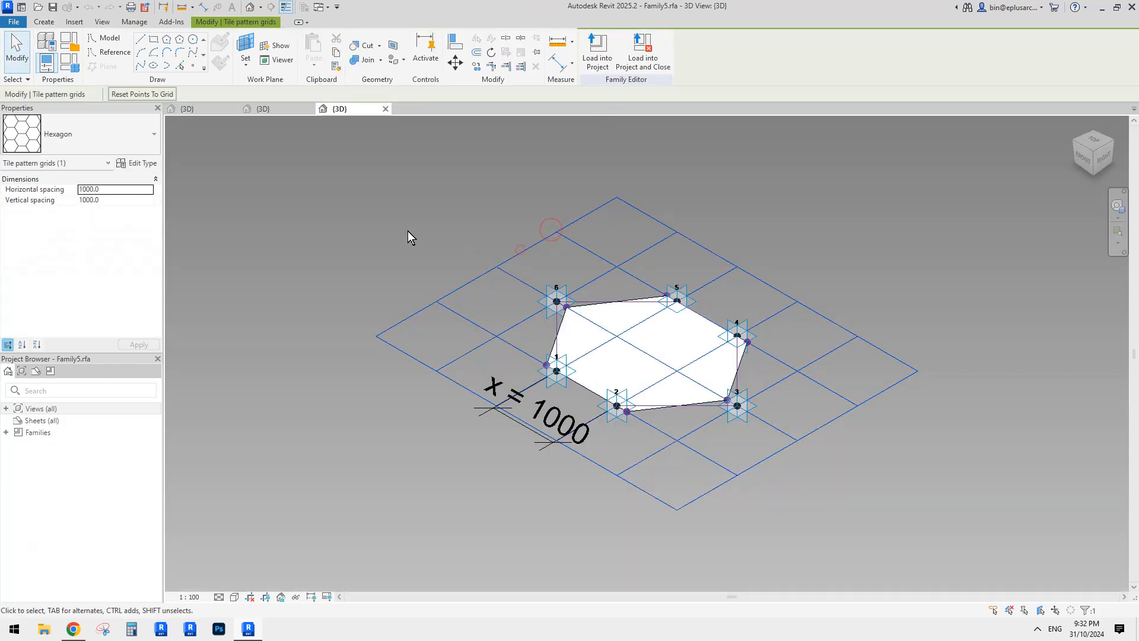
pyautogui.click(425, 228)
pyautogui.click(610, 65)
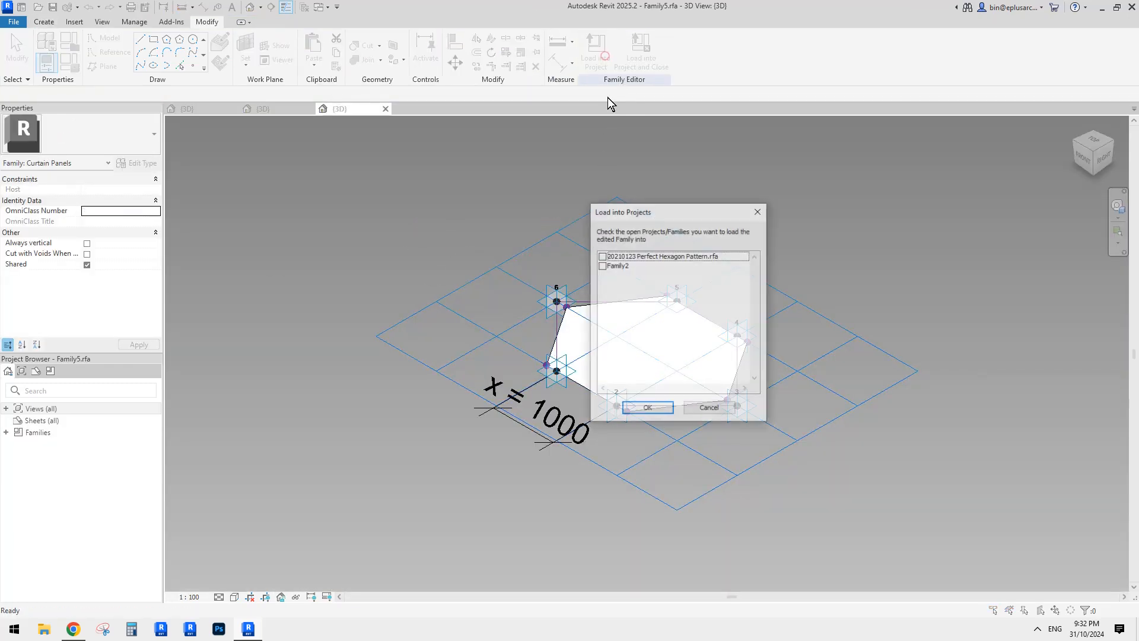
pyautogui.click(602, 266)
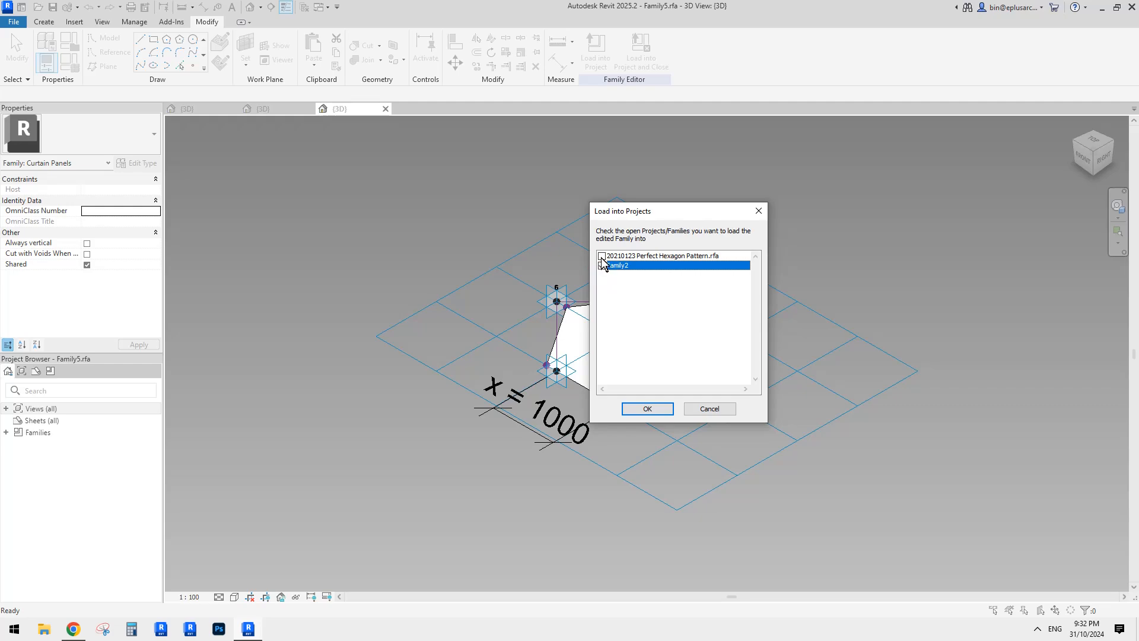
pyautogui.click(648, 408)
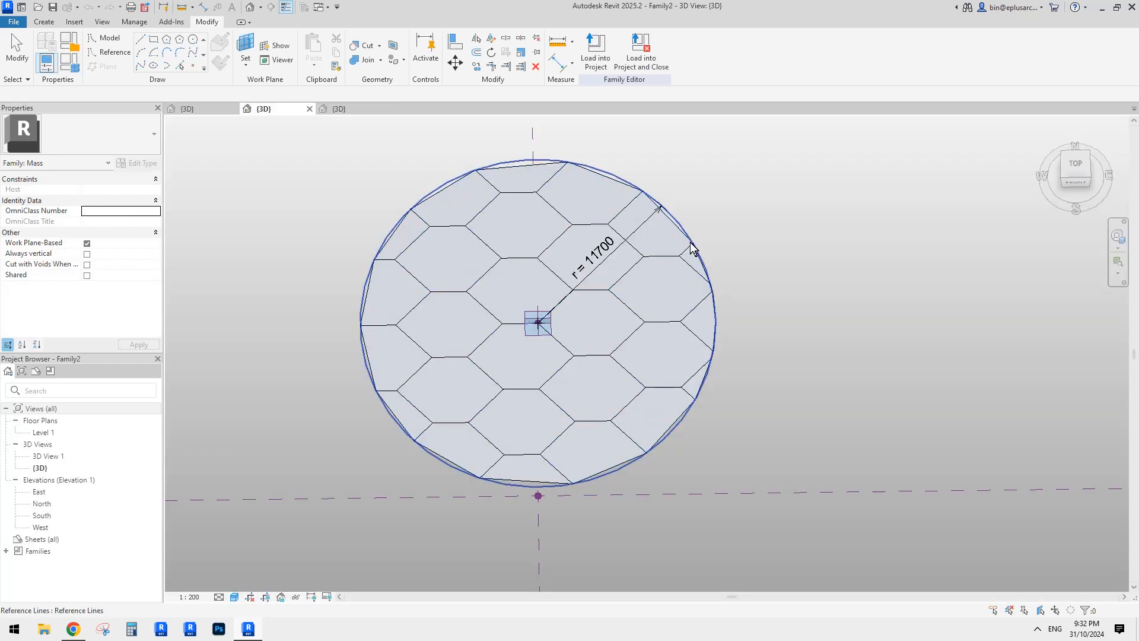
# - Apply the Family5 hexagon curtain panel to the divided circular surface in place of the plain Hexagon pattern
pyautogui.click(693, 249)
pyautogui.click(673, 254)
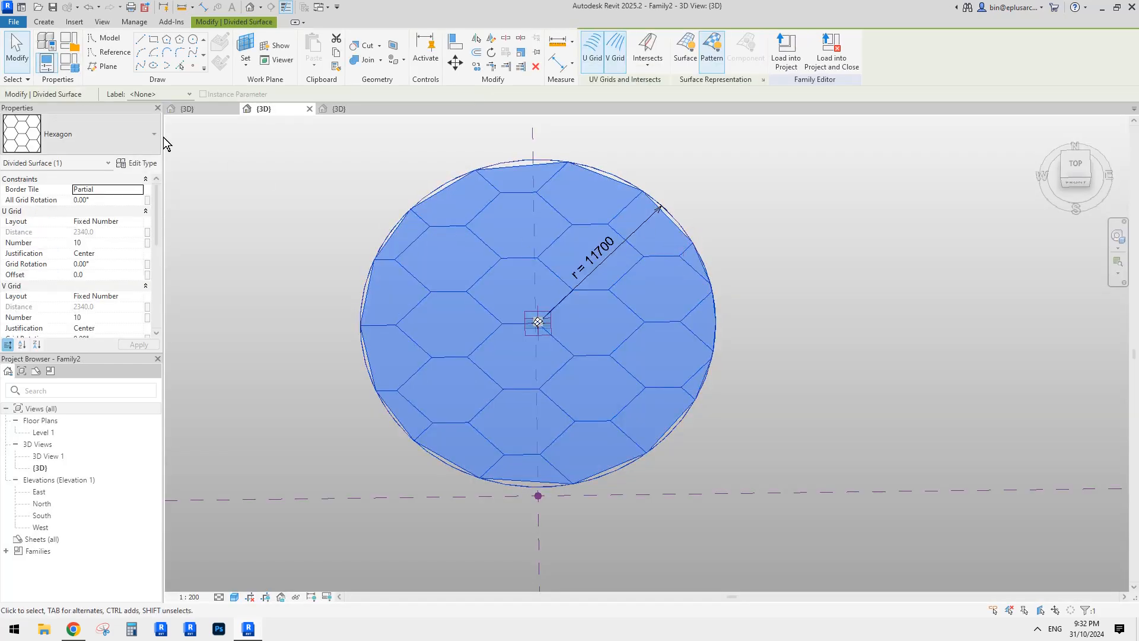
pyautogui.click(113, 137)
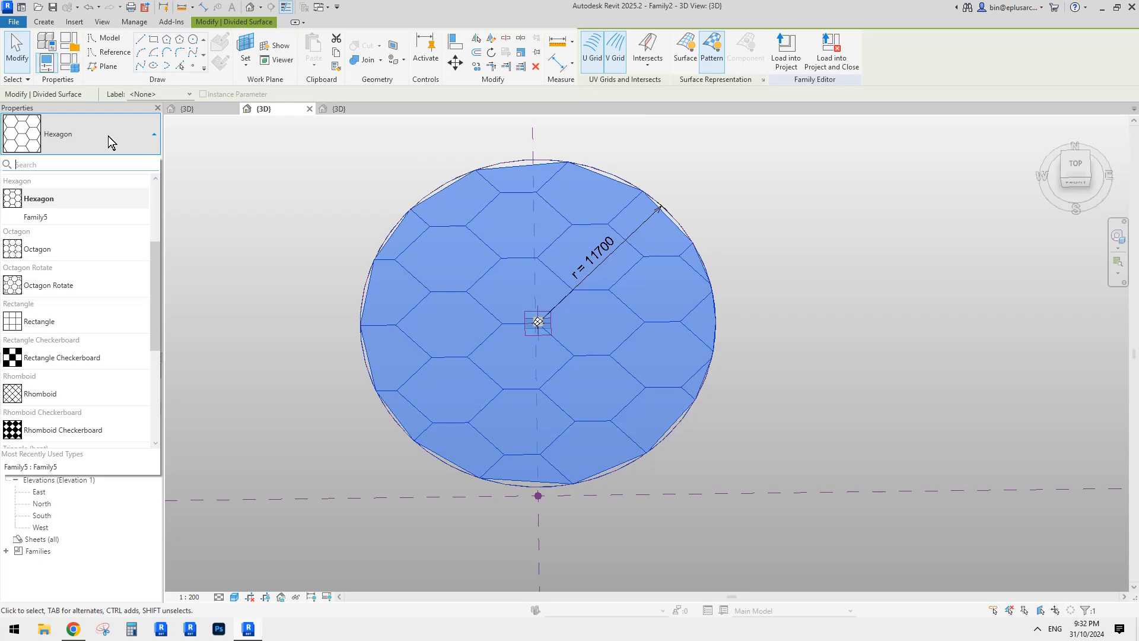
pyautogui.click(33, 218)
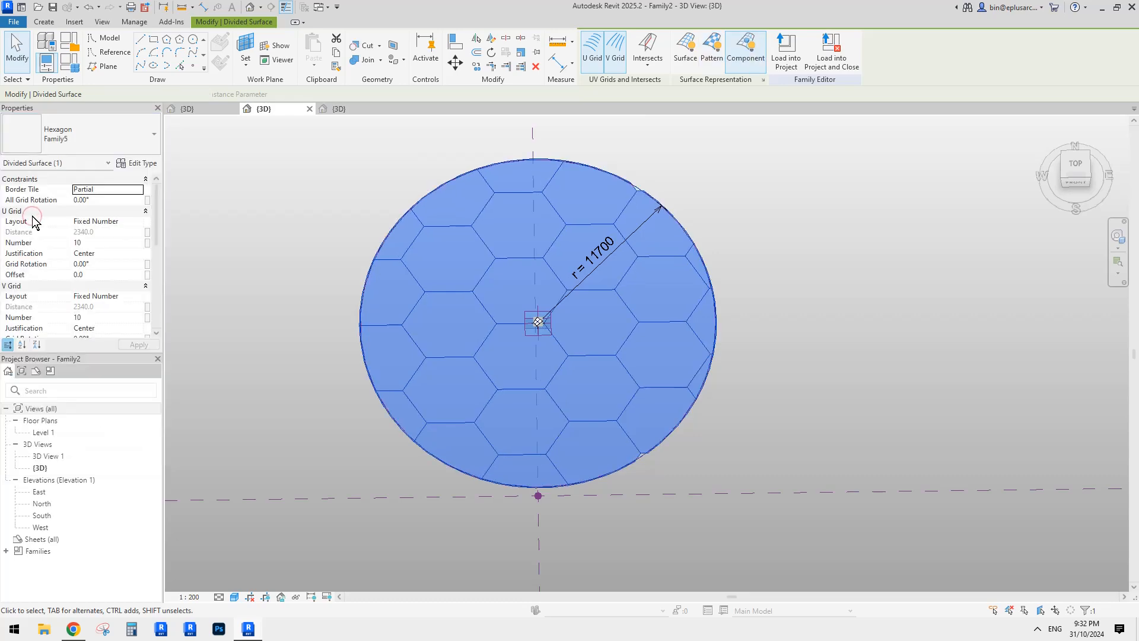
pyautogui.moveTo(355, 287); pyautogui.dragTo(356, 297, button='middle')
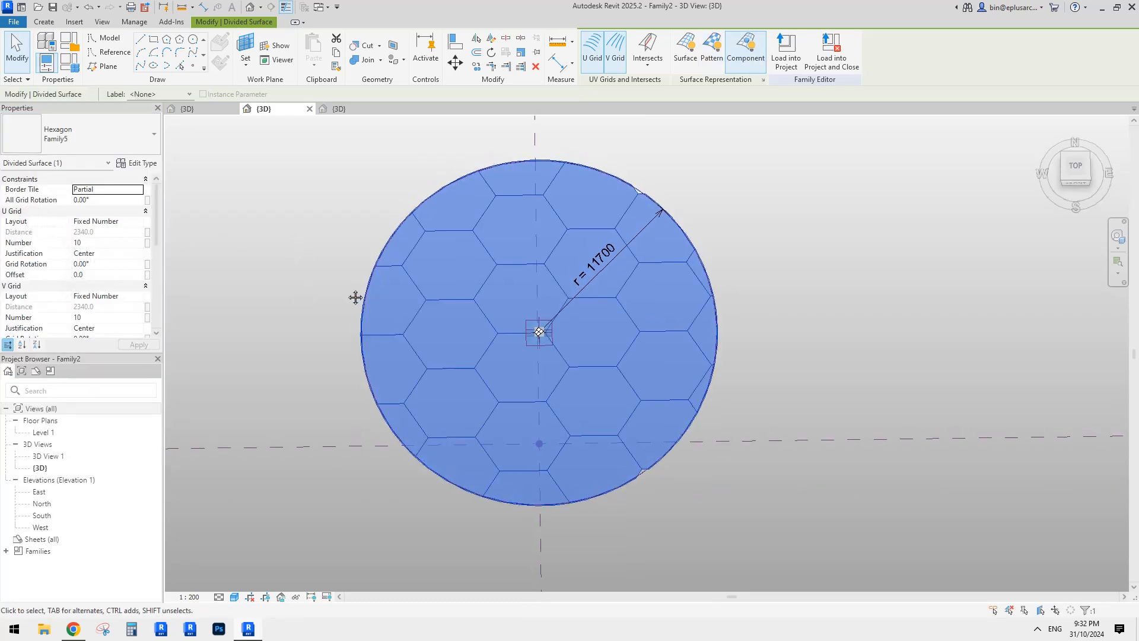
pyautogui.press('Escape')
# - Set both the U grid and V grid layouts of the circular divided surface to Fixed Distance
pyautogui.keyDown('shift'); pyautogui.moveTo(461, 286); pyautogui.dragTo(461, 305, button='middle'); pyautogui.keyUp('shift')
pyautogui.click(461, 305)
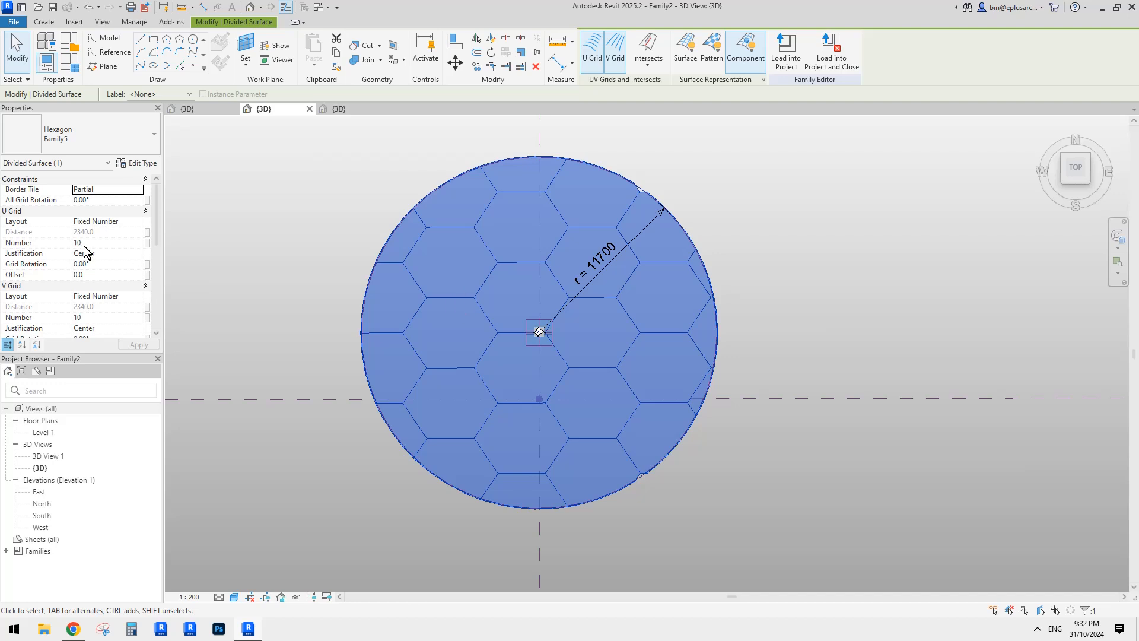
pyautogui.moveTo(542, 345); pyautogui.dragTo(541, 336, button='middle')
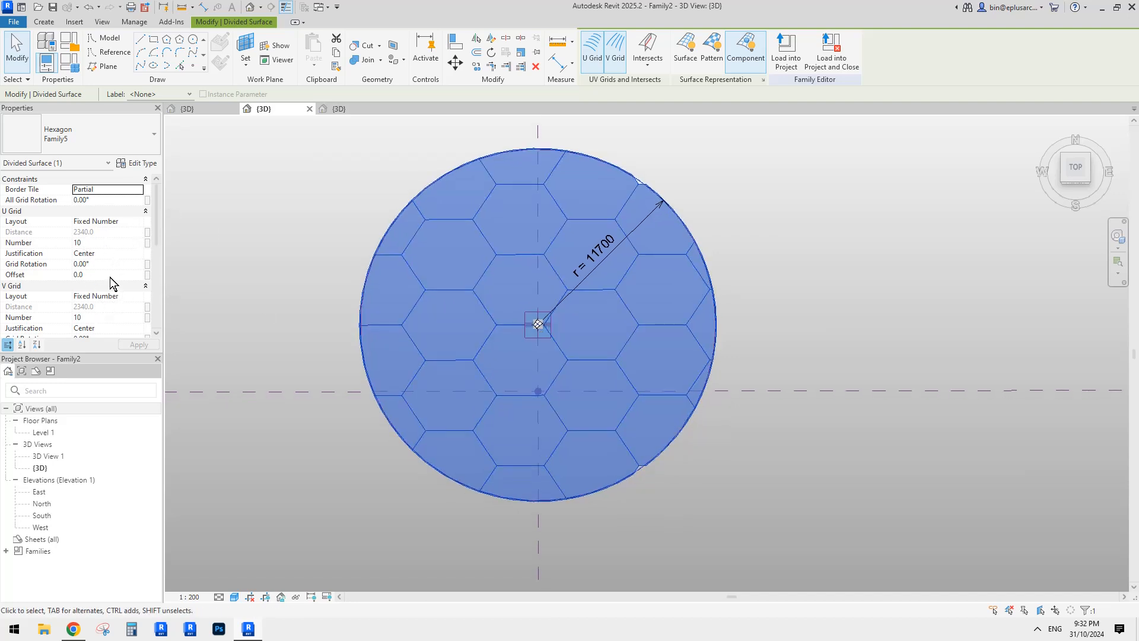
pyautogui.click(124, 220)
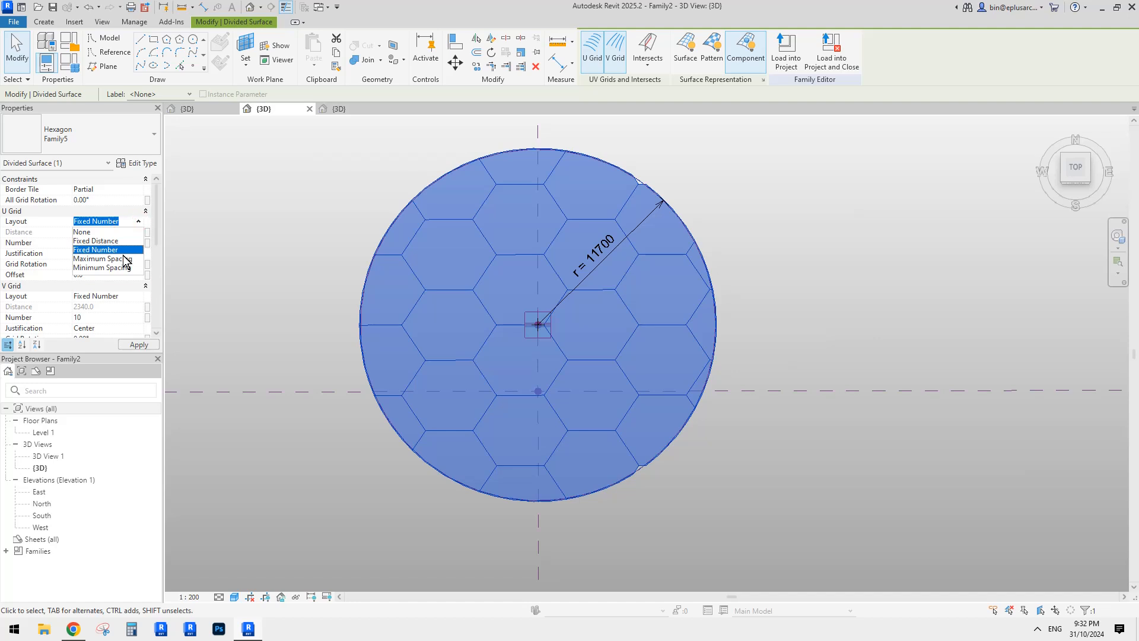
pyautogui.click(102, 241)
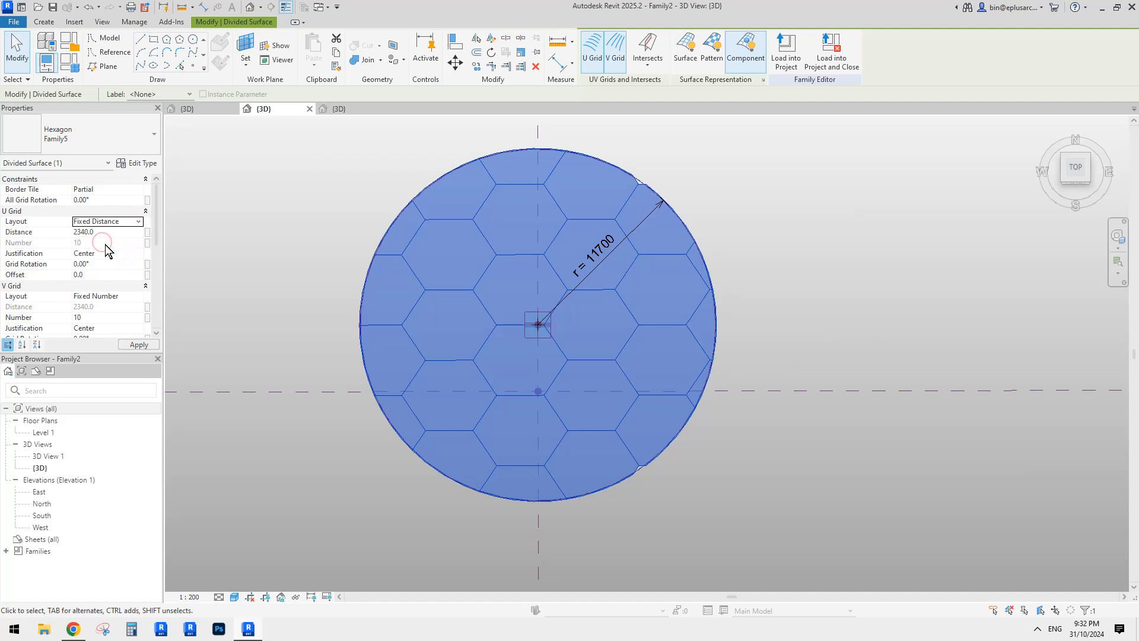
pyautogui.click(140, 295)
pyautogui.click(96, 315)
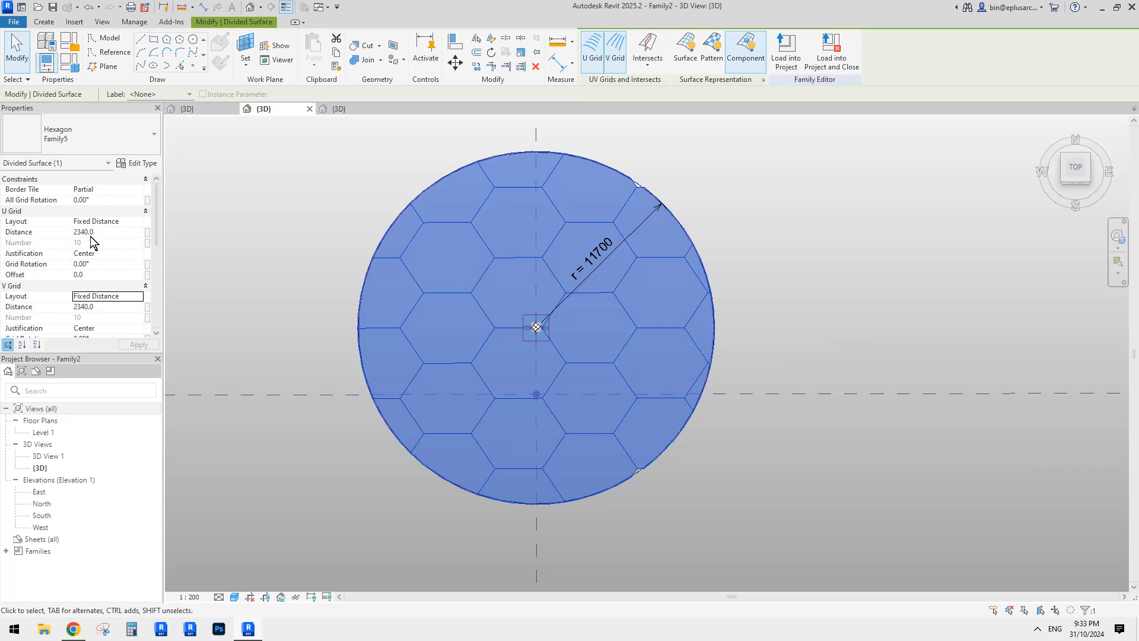
# - In the 20210123 Perfect Hexagon Pattern model, examine the properties of one hexagon panel and the grid settings of its divided surface
pyautogui.click(216, 107)
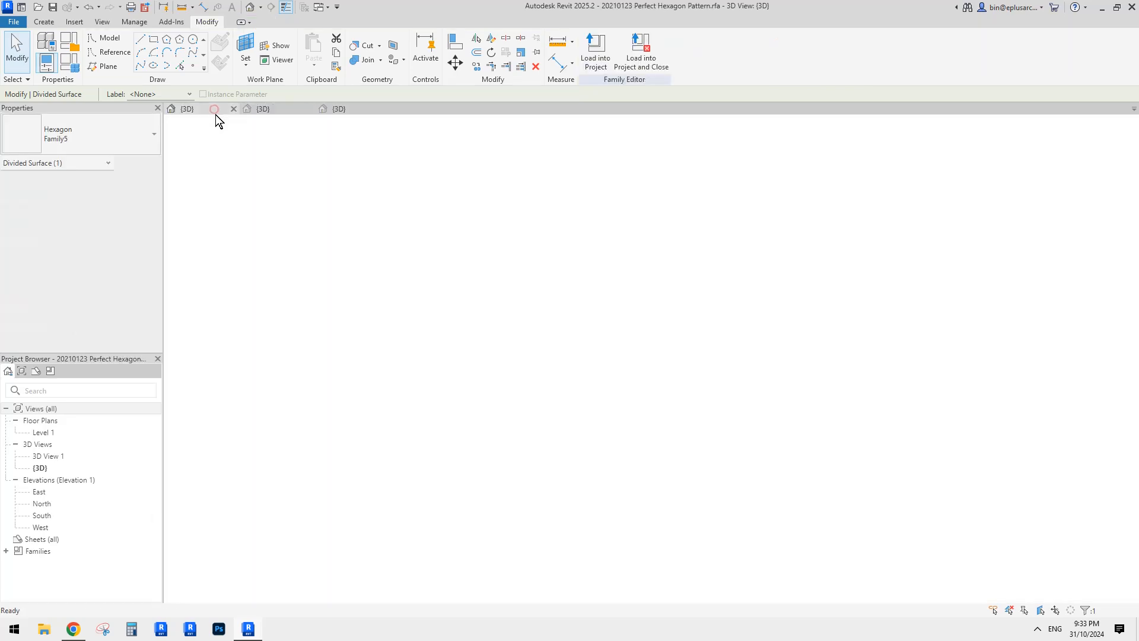
pyautogui.press('Tab')
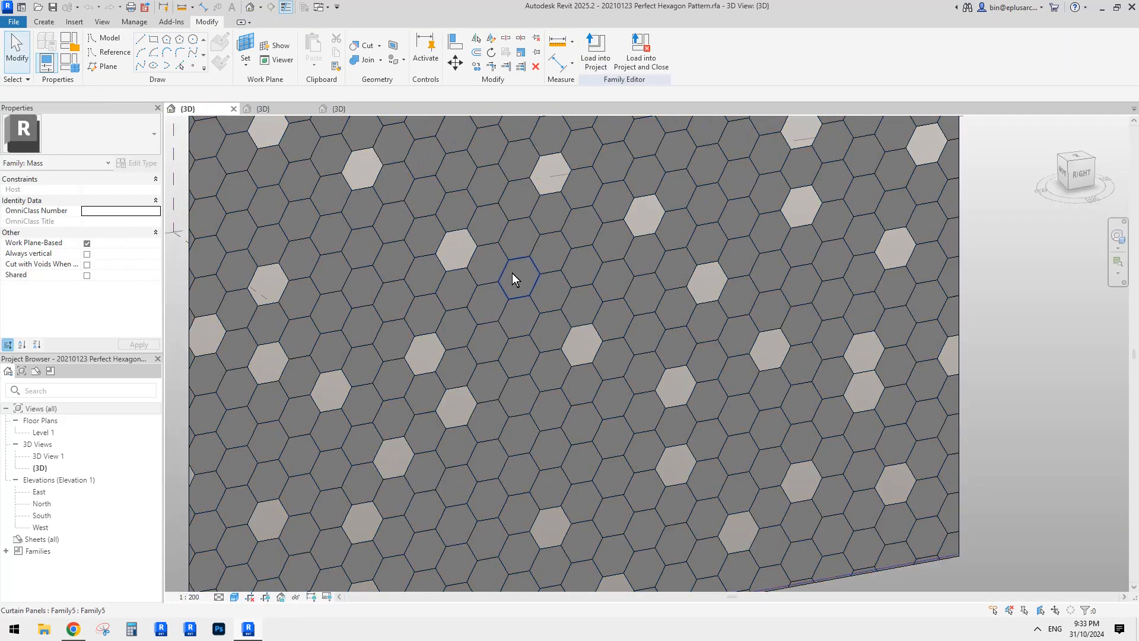
pyautogui.click(511, 273)
pyautogui.scroll(-1, 98, 293)
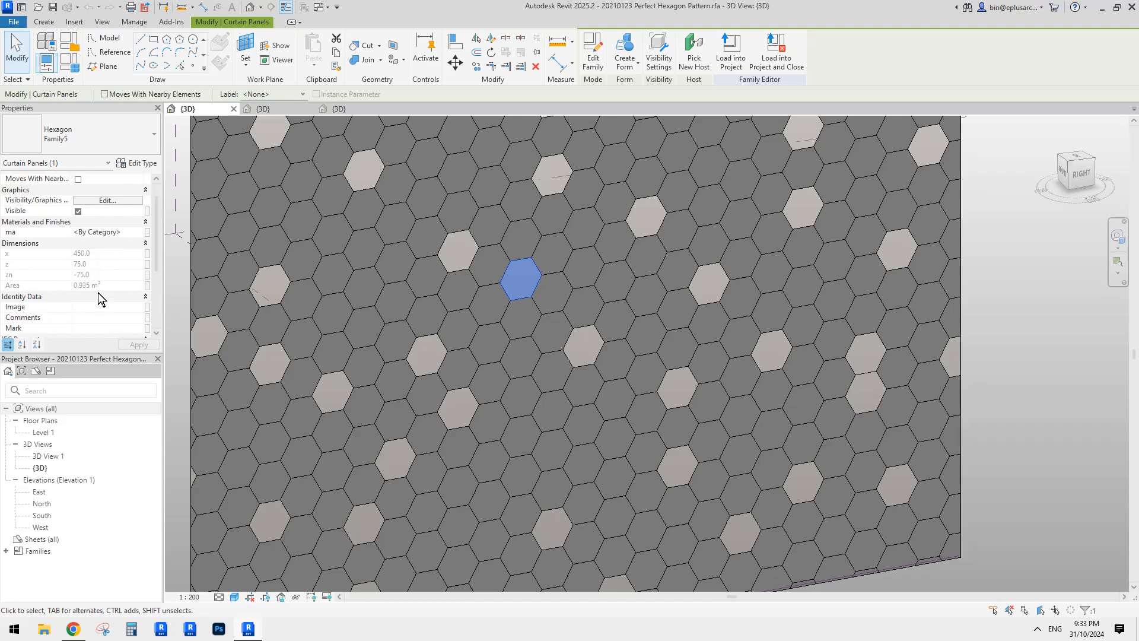
pyautogui.scroll(-3, 101, 290)
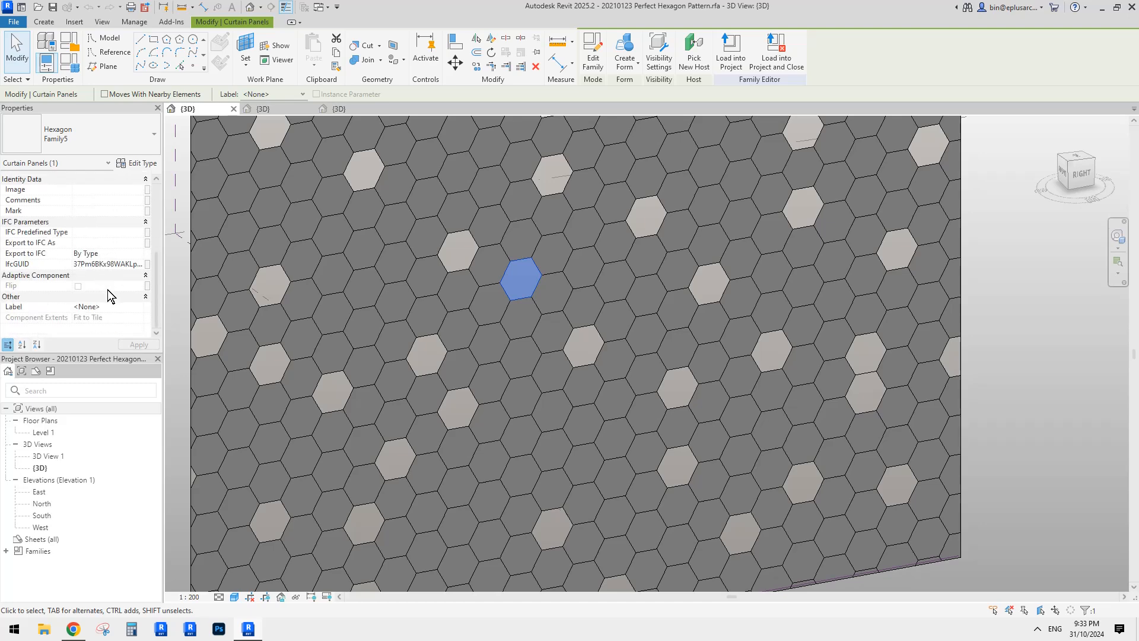
pyautogui.press('Escape')
pyautogui.click(465, 311)
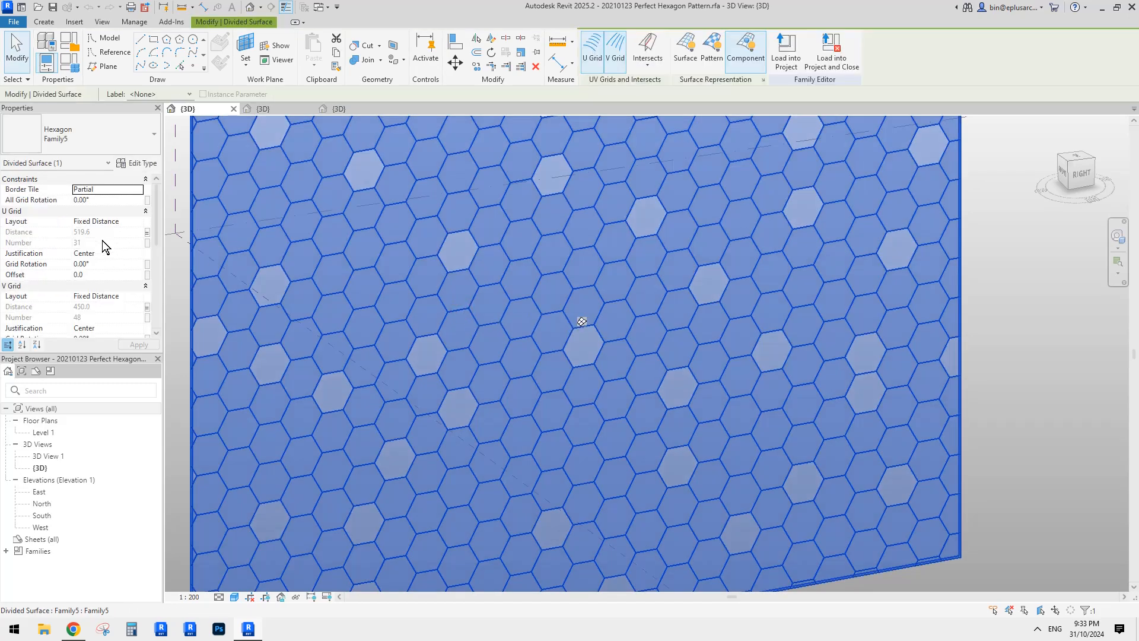
# - Copy the y parameter's formula 2 * sqrt(3) / 3 * x from the family types and return to the Family2 mass
pyautogui.click(70, 62)
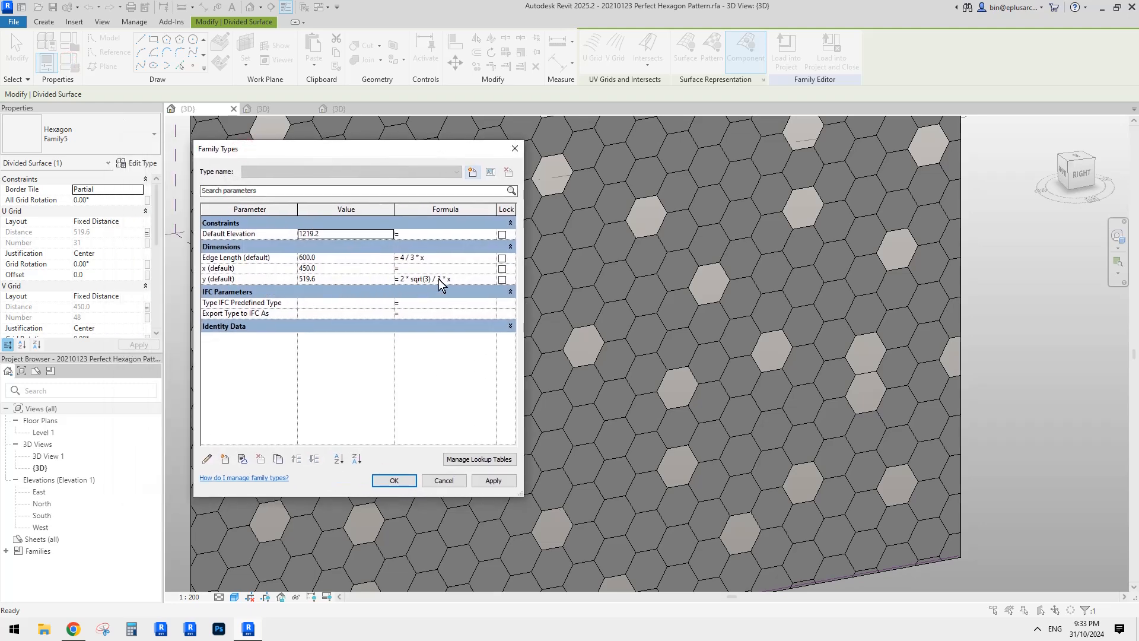
pyautogui.click(439, 279)
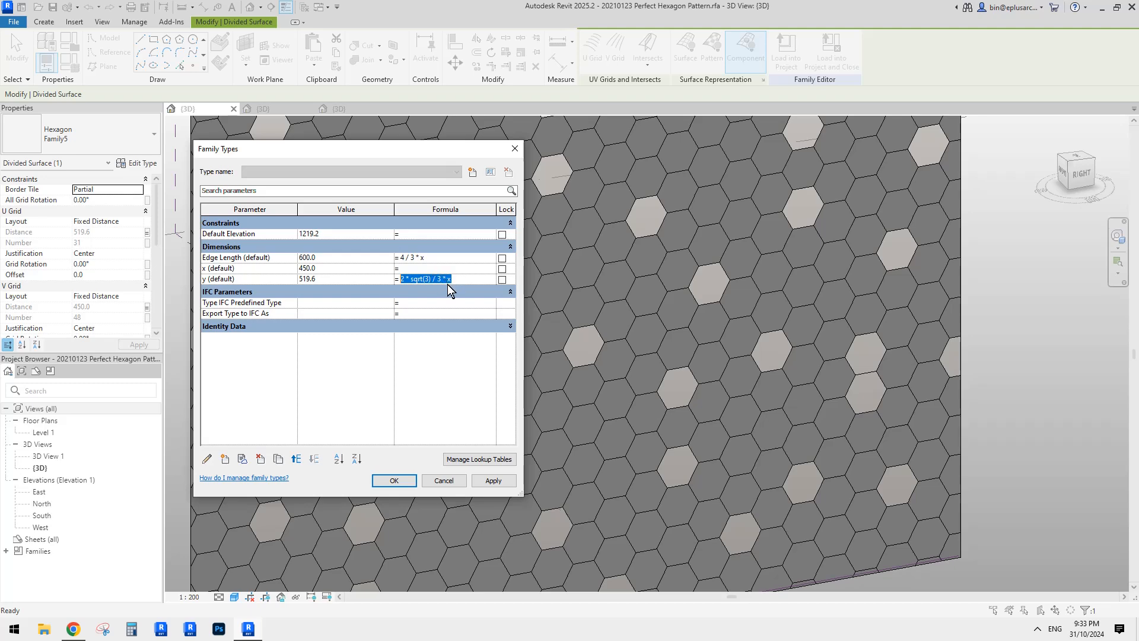
pyautogui.click(451, 481)
pyautogui.click(279, 108)
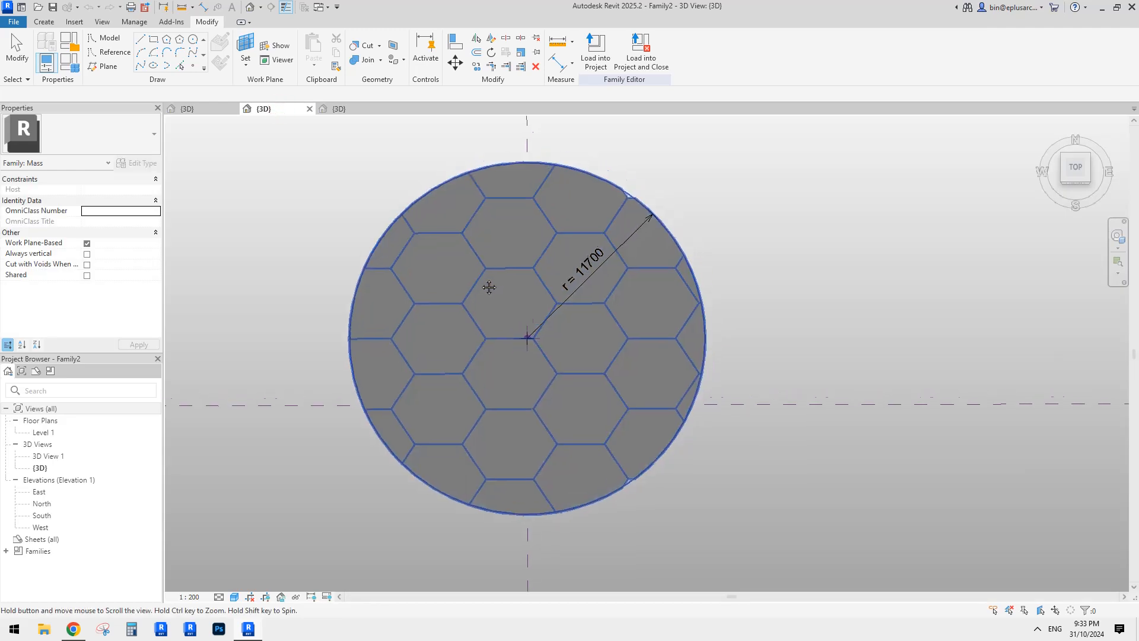
# - Set the circular divided surface's U grid distance to 2000 and its V grid distance to =2 * sqrt(3) / 3 * 2000
pyautogui.click(466, 275)
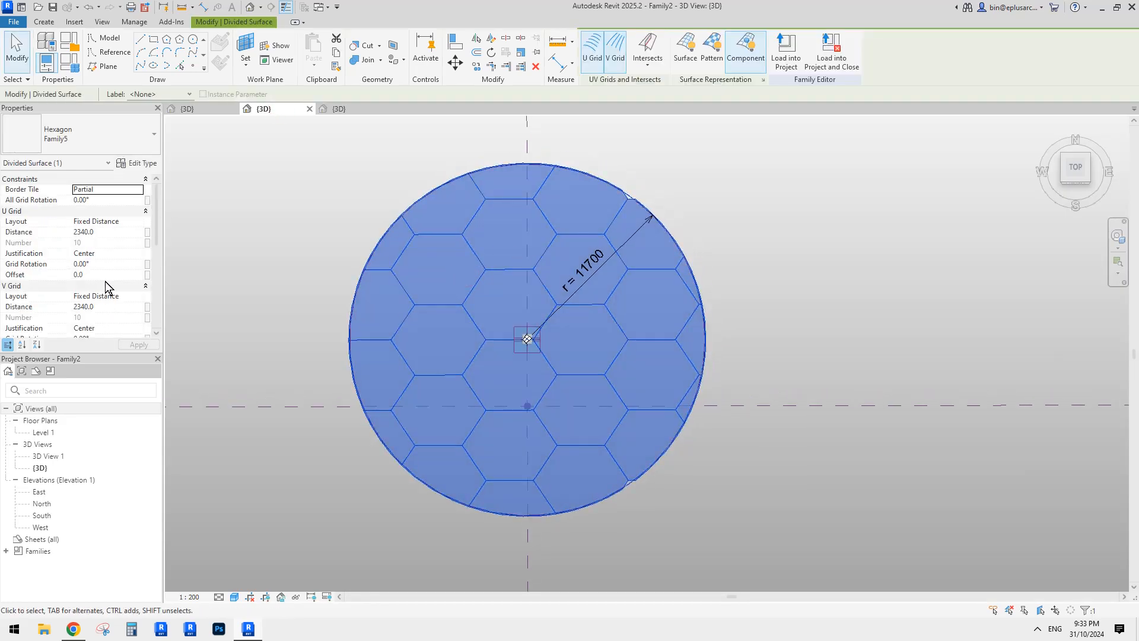
pyautogui.click(120, 231)
pyautogui.write('2')
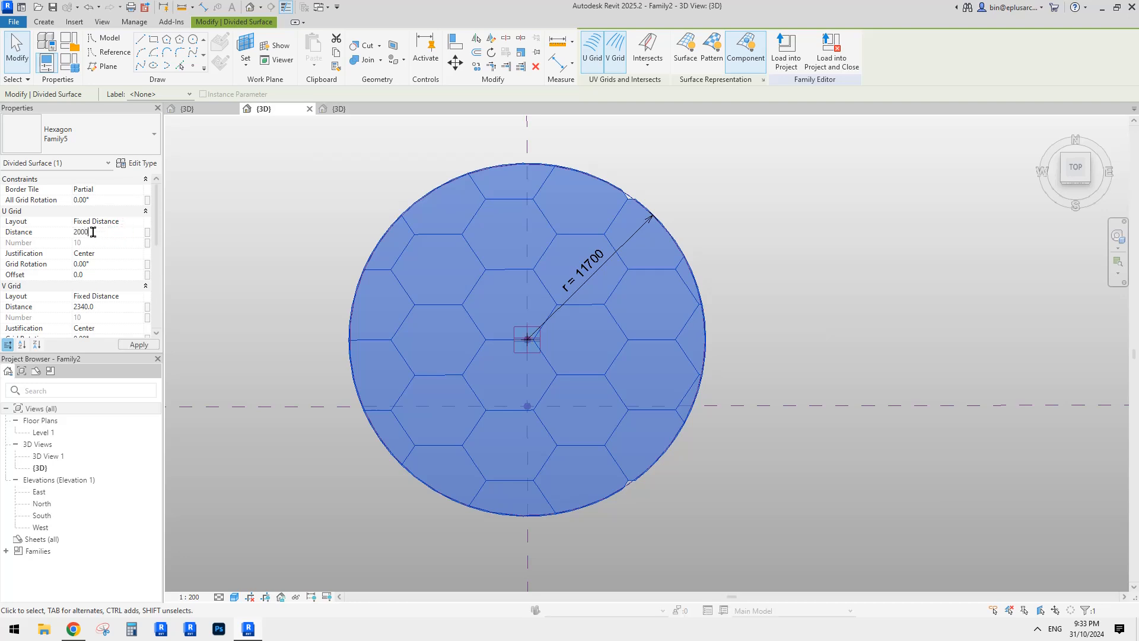
pyautogui.write('000')
pyautogui.press('Return')
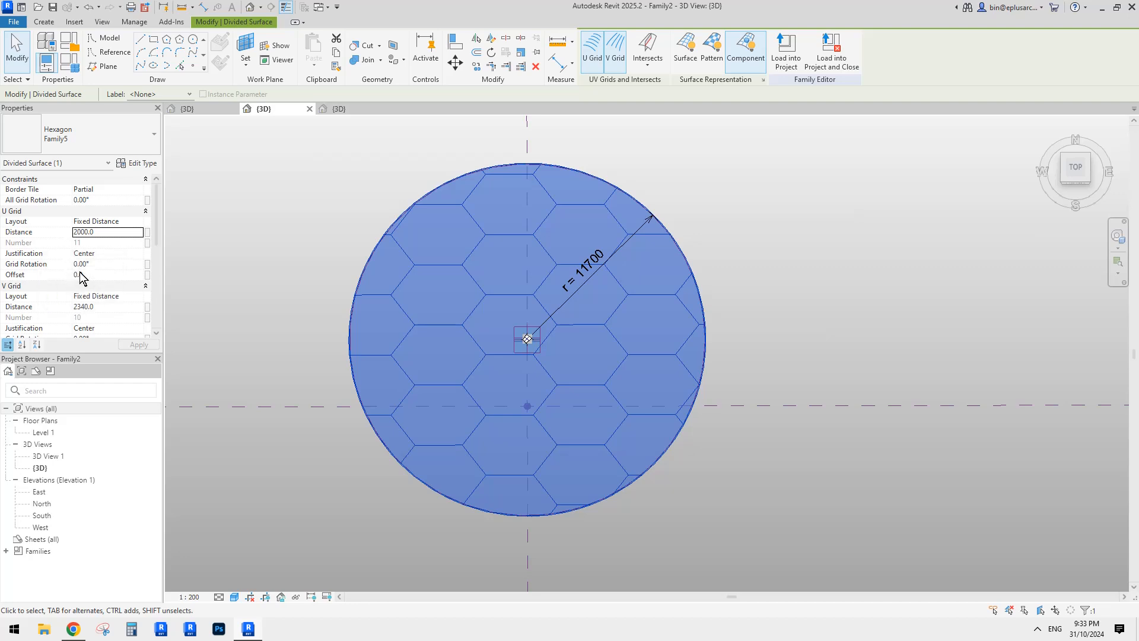
pyautogui.click(105, 309)
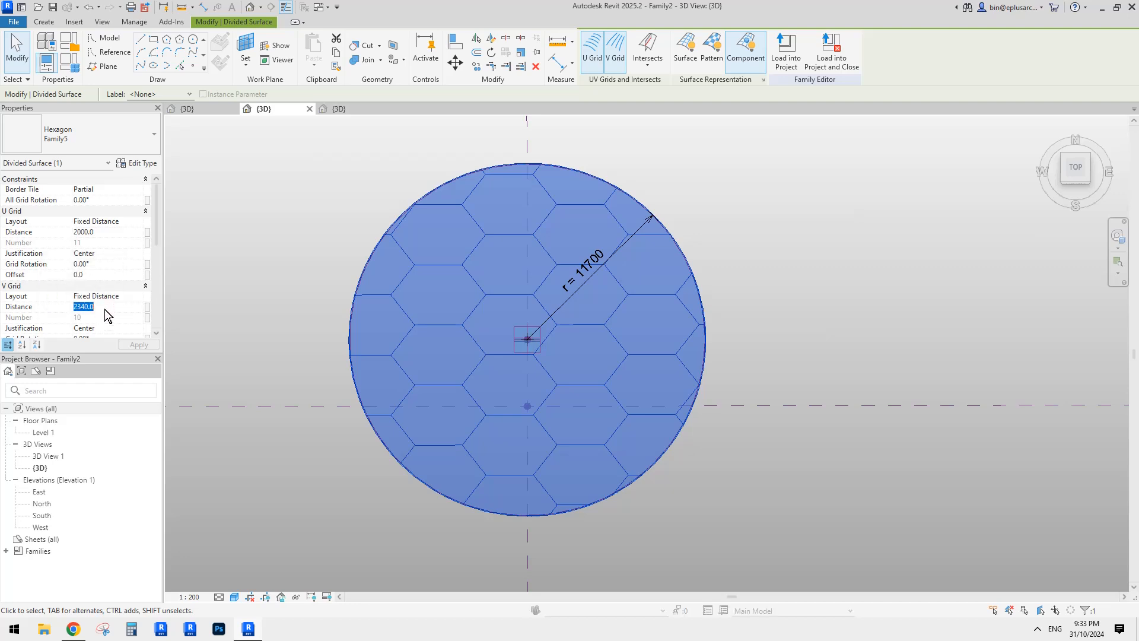
pyautogui.write('=2 * sqrt(3) / 3 * x2000')
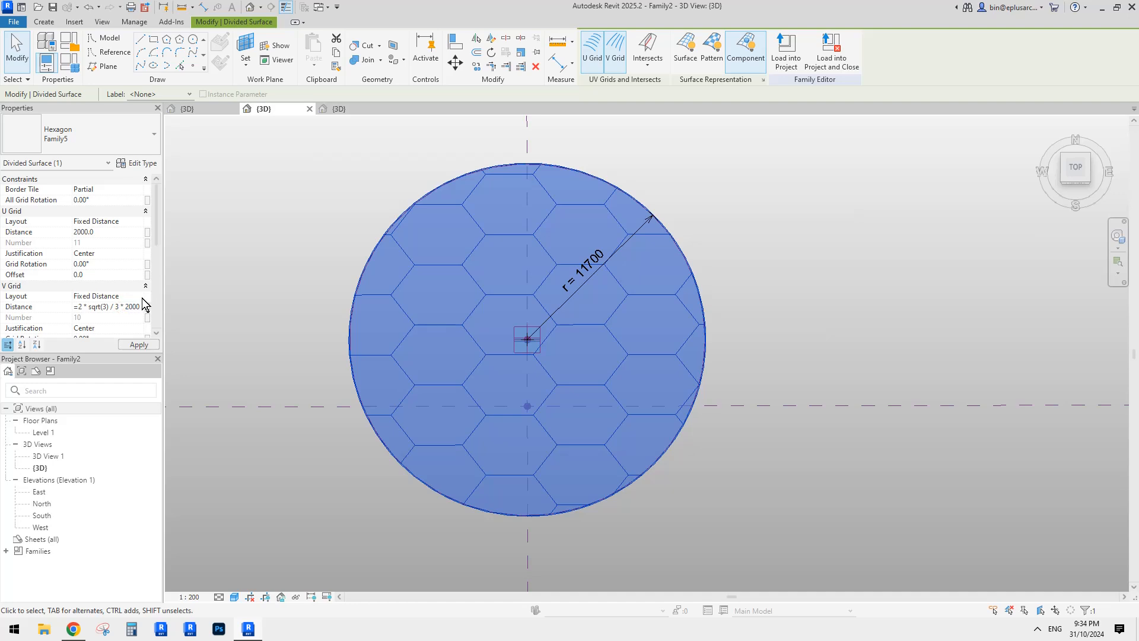
pyautogui.click(139, 345)
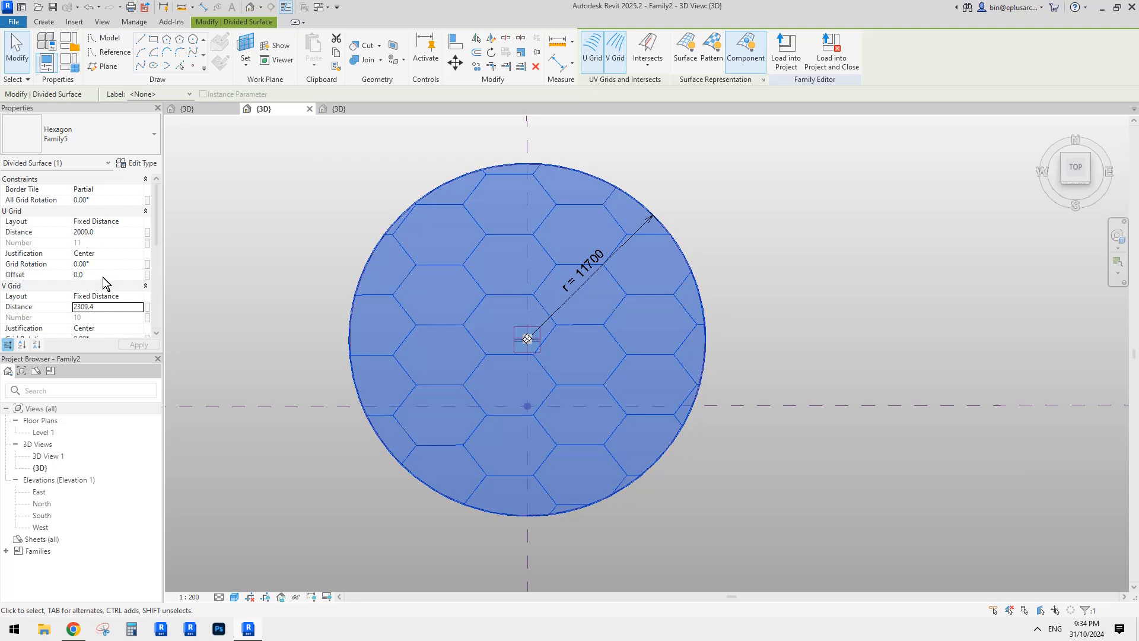
# - Swap the grid distances of the divided surface, making the U grid 2309.4 and the V grid 2000, and deselect it
pyautogui.click(113, 307)
pyautogui.hotkey('ctrl', 'c')
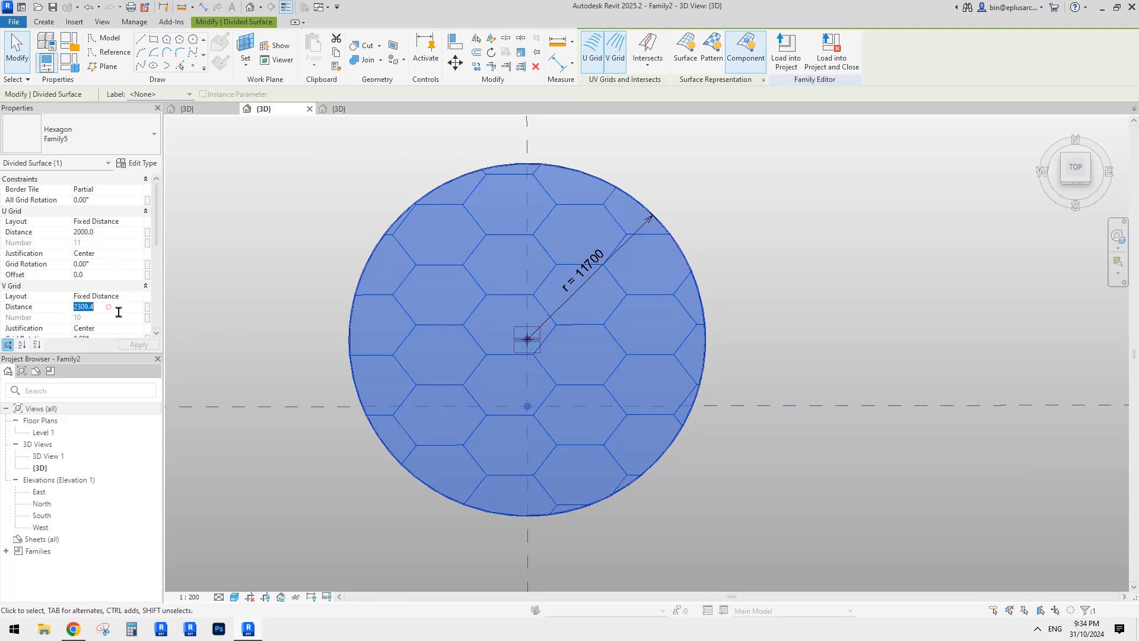
pyautogui.press('BackSpace')
pyautogui.click(107, 235)
pyautogui.hotkey('ctrl', 'v')
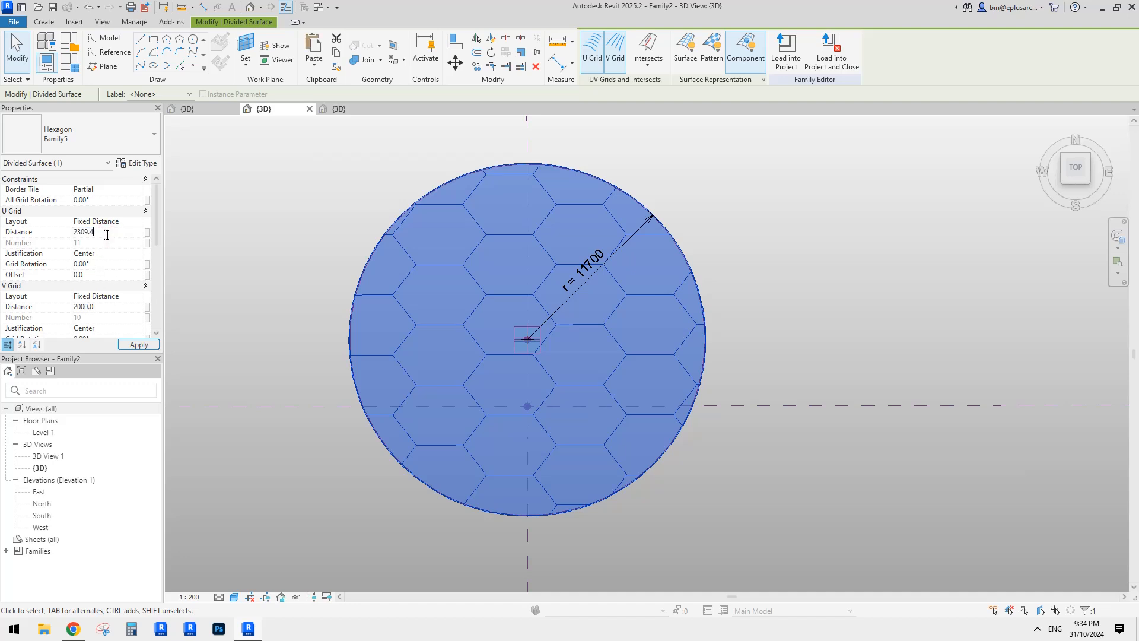
pyautogui.scroll(-1, 582, 367)
pyautogui.keyDown('shift'); pyautogui.moveTo(580, 379); pyautogui.dragTo(516, 340, button='middle'); pyautogui.keyUp('shift')
pyautogui.press('Escape')
pyautogui.scroll(3, 589, 356)
pyautogui.scroll(-2, 553, 333)
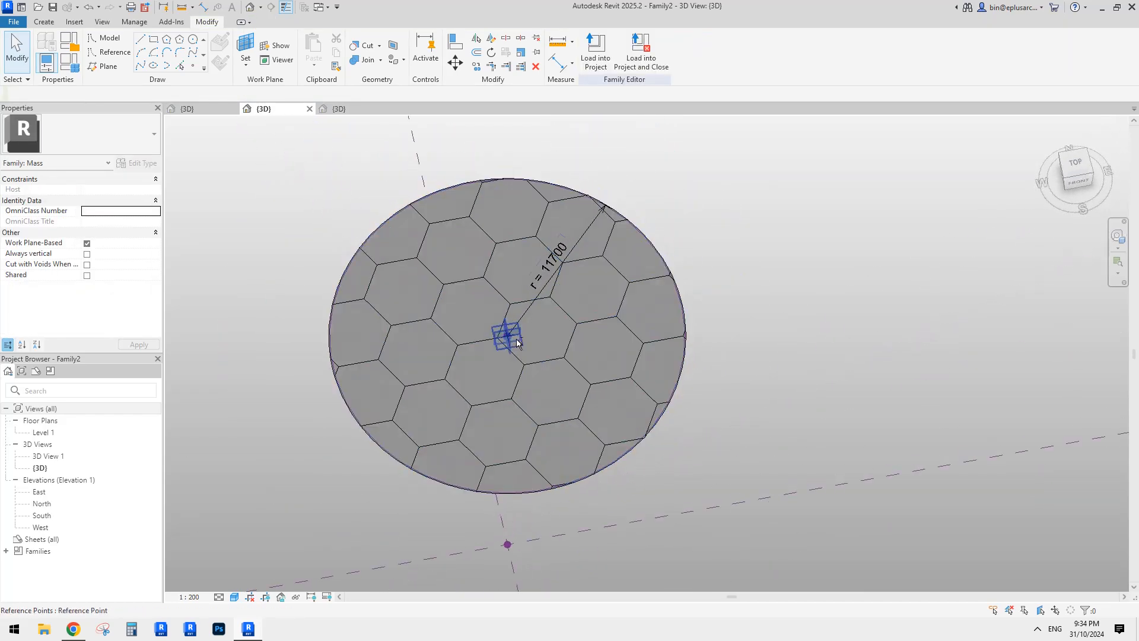
# - Switch to Chrome to examine the hexagonal tree canopy reference picture and return to the Family2 mass in Revit
pyautogui.click(73, 628)
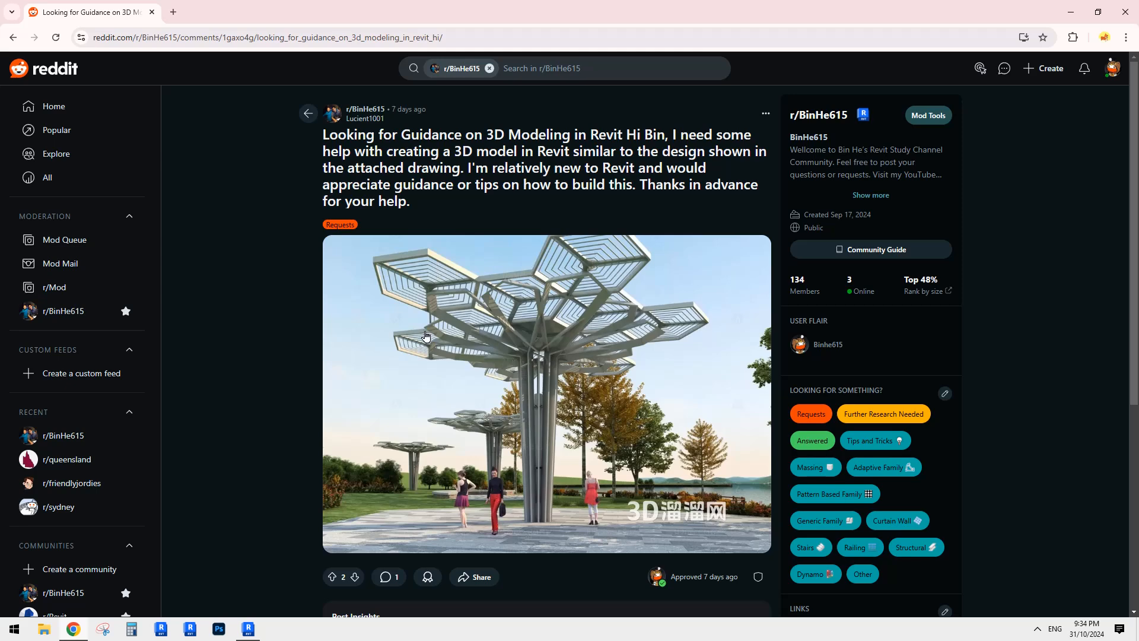
pyautogui.click(247, 629)
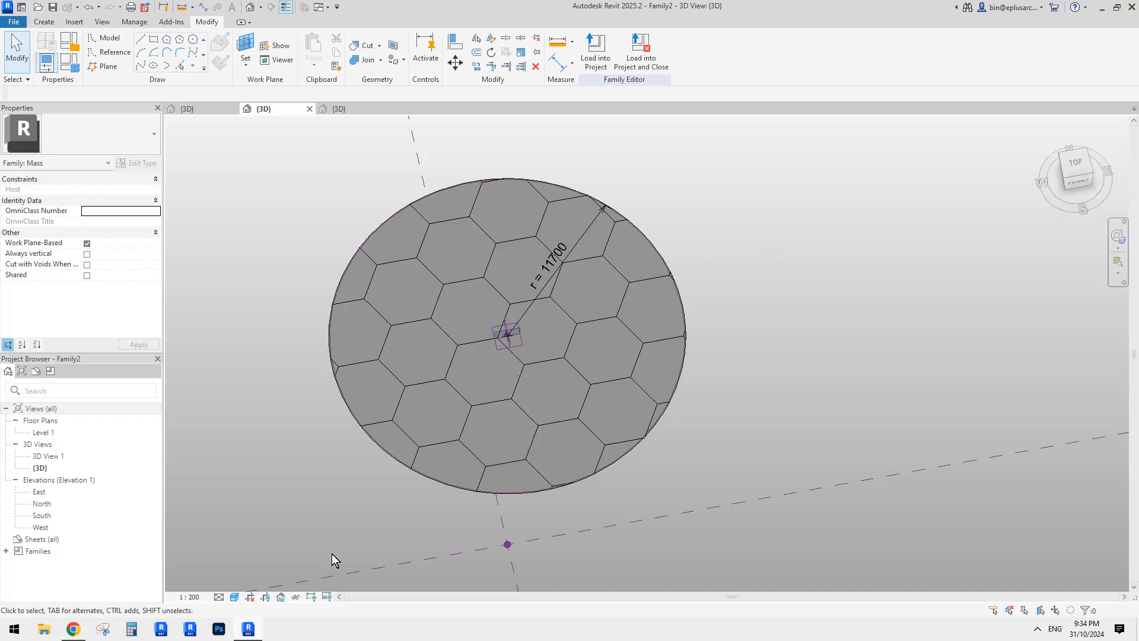
pyautogui.scroll(-1, 645, 391)
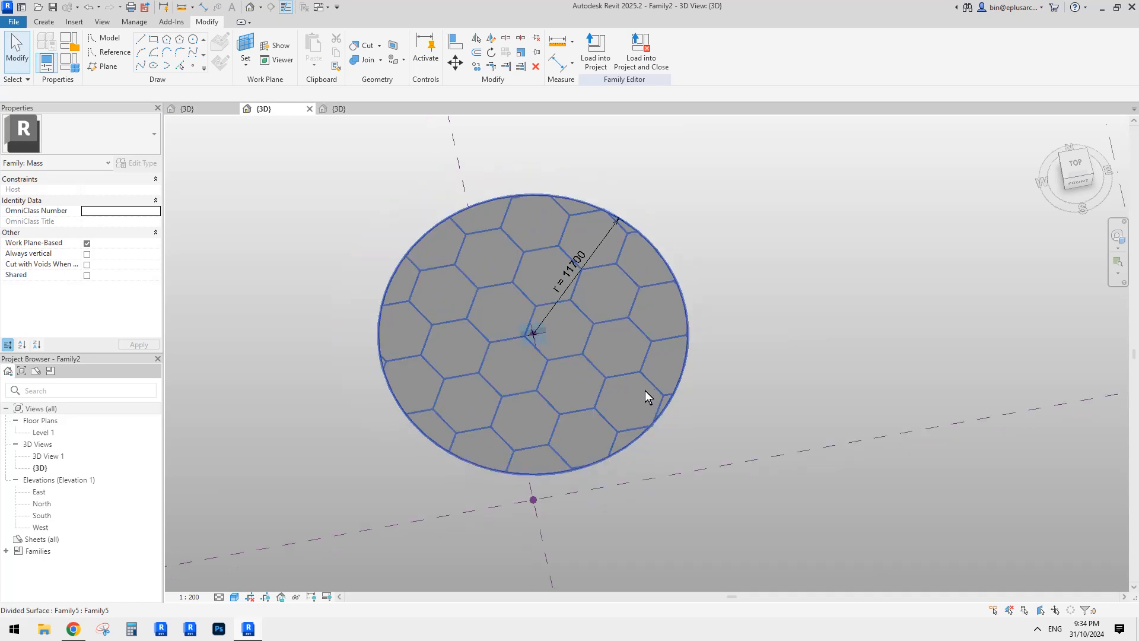
pyautogui.moveTo(645, 391); pyautogui.dragTo(658, 390, button='middle')
pyautogui.moveTo(582, 326); pyautogui.dragTo(575, 331, button='middle')
pyautogui.scroll(2, 668, 347)
# - Set the Border Tile of the circular divided surface to Empty so only whole hexagon panels remain
pyautogui.click(668, 347)
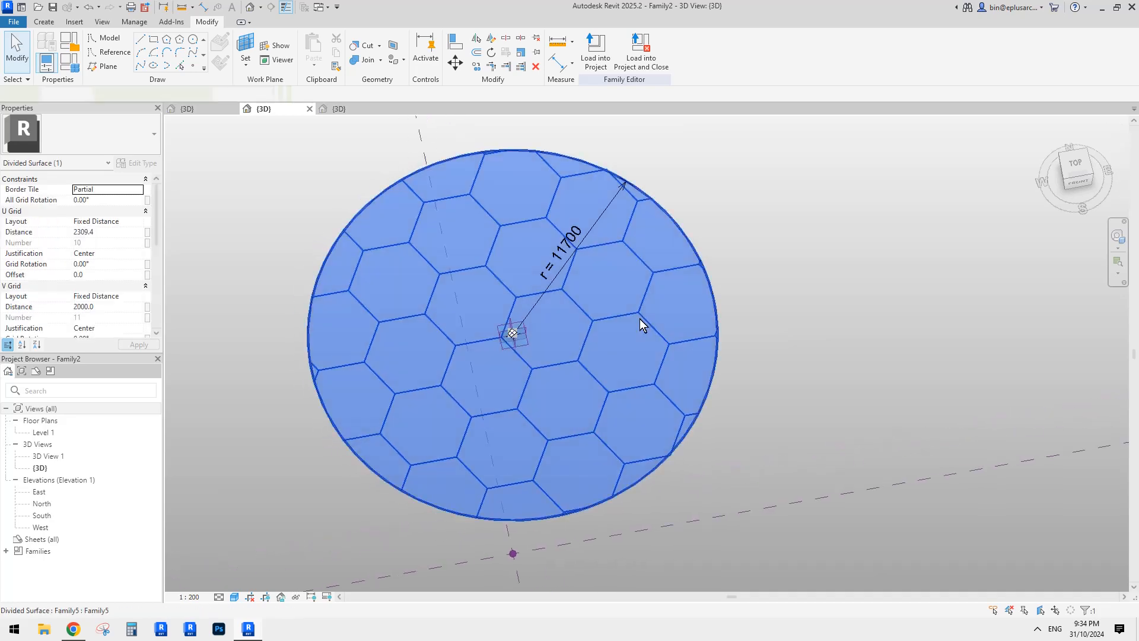
pyautogui.click(109, 193)
pyautogui.click(139, 189)
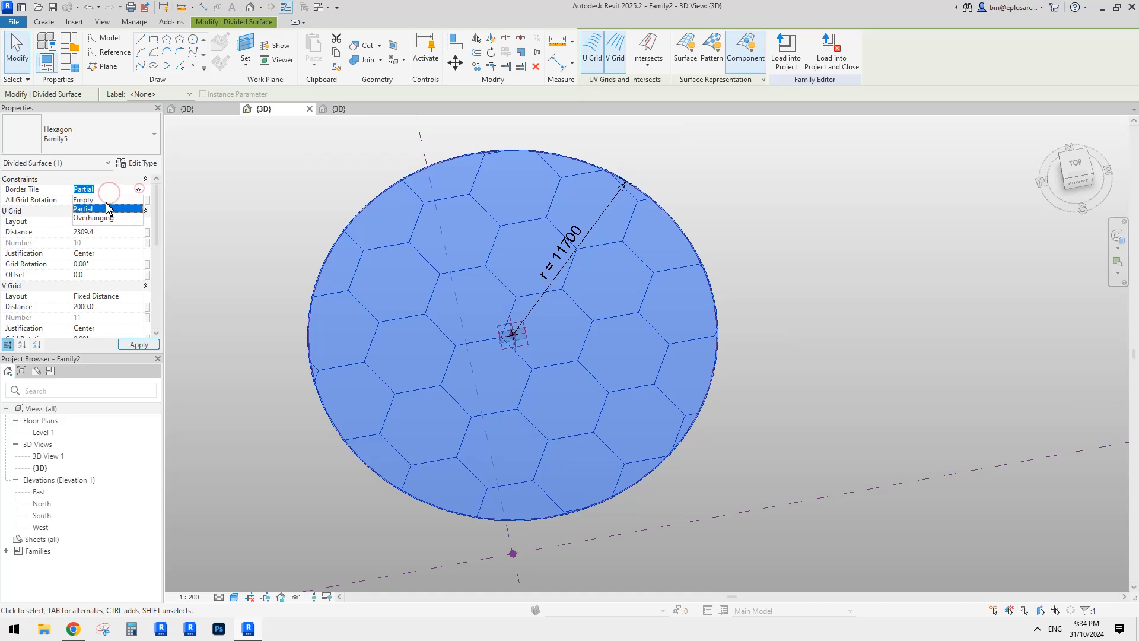
pyautogui.click(83, 200)
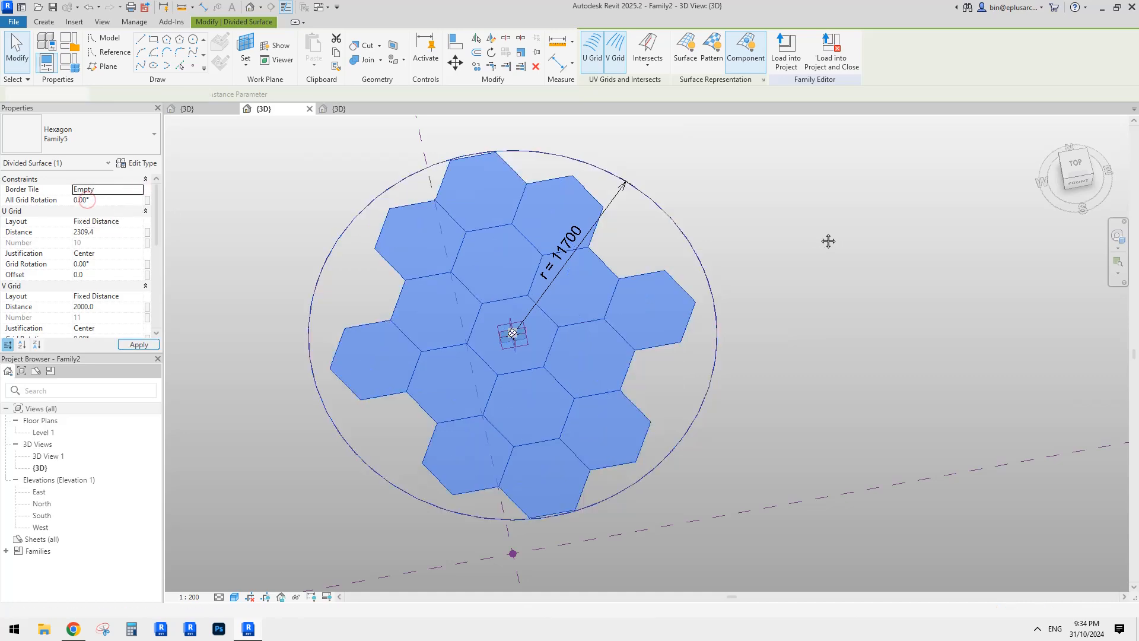
pyautogui.keyDown('shift'); pyautogui.moveTo(828, 242); pyautogui.dragTo(744, 318, button='middle'); pyautogui.keyUp('shift')
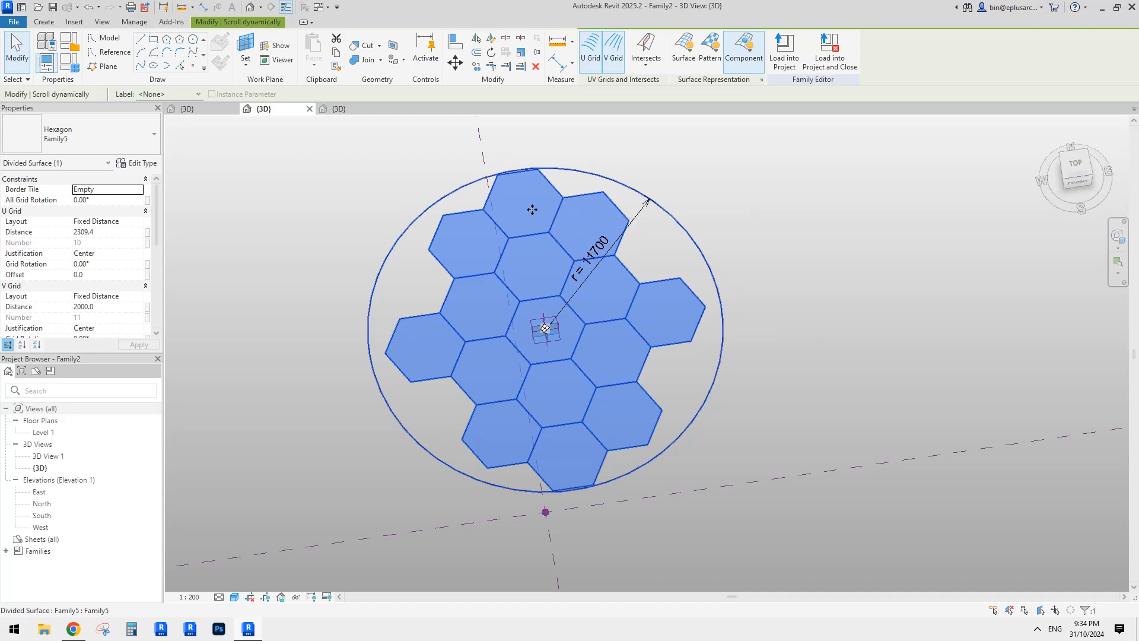
pyautogui.moveTo(594, 427); pyautogui.dragTo(623, 419, button='middle')
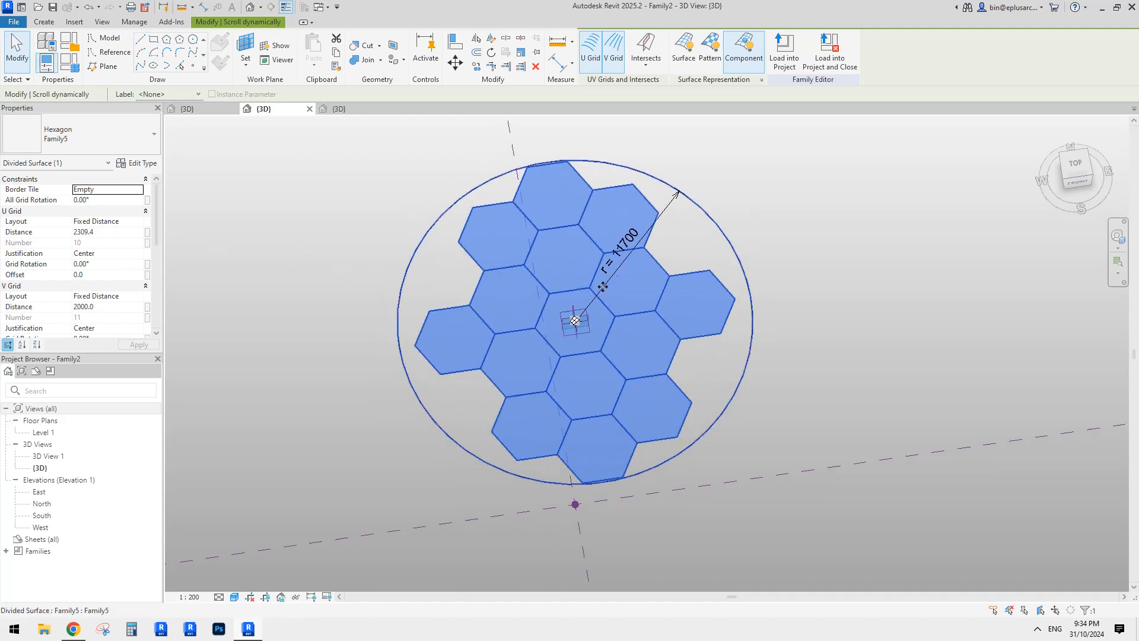
pyautogui.scroll(1, 509, 242)
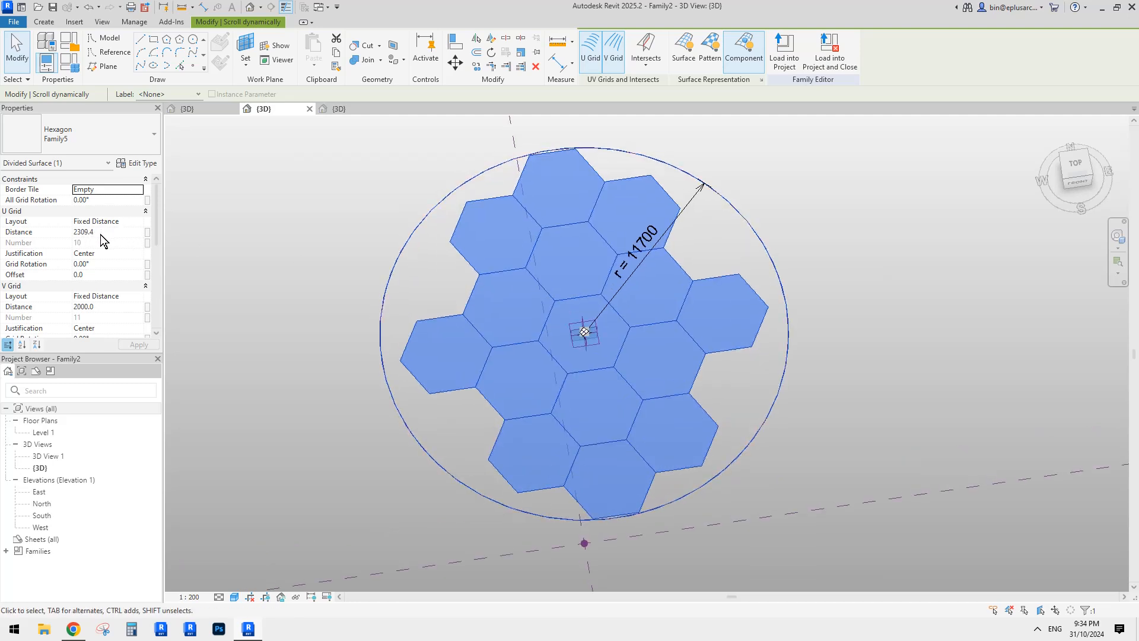
# - Try a V grid distance of 2100 and a proportional U grid distance of 2424.9 on the divided surface
pyautogui.click(97, 305)
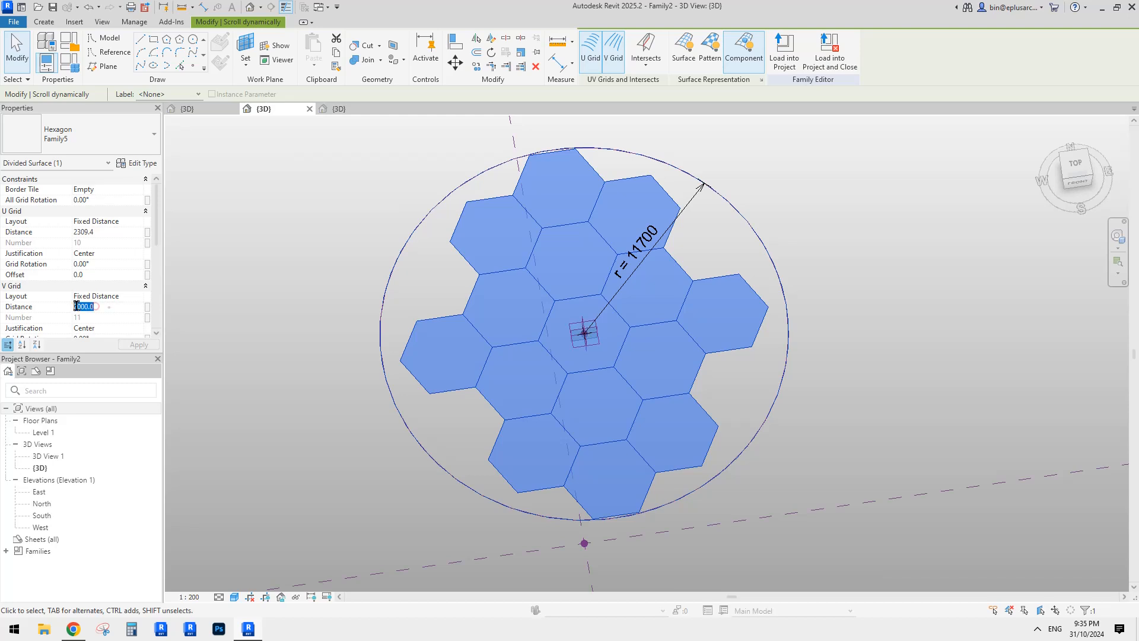
pyautogui.write('21')
pyautogui.click(104, 235)
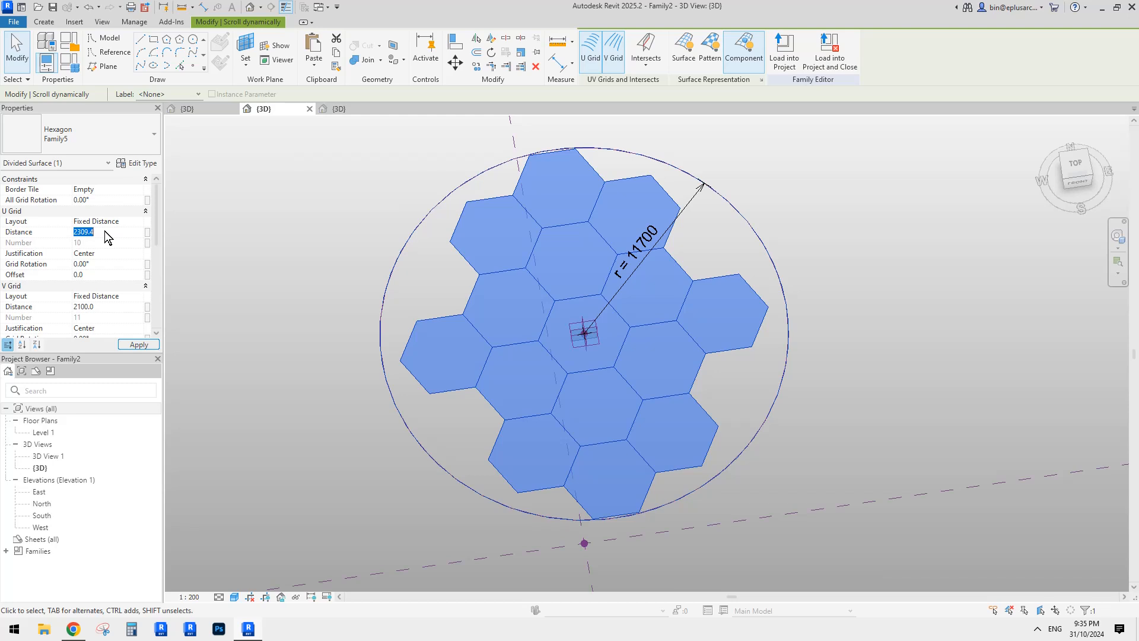
pyautogui.press('Home')
pyautogui.write('=')
pyautogui.press('Return')
pyautogui.click(110, 233)
pyautogui.write('=')
pyautogui.press('Return')
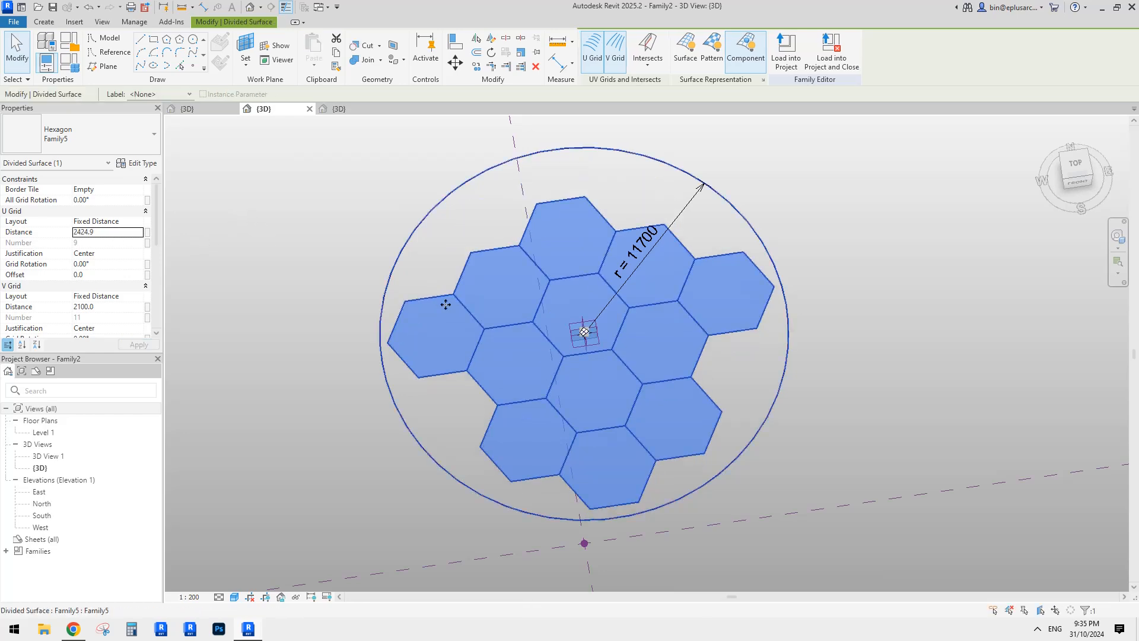
pyautogui.keyDown('shift'); pyautogui.moveTo(446, 304); pyautogui.dragTo(609, 420, button='middle'); pyautogui.keyUp('shift')
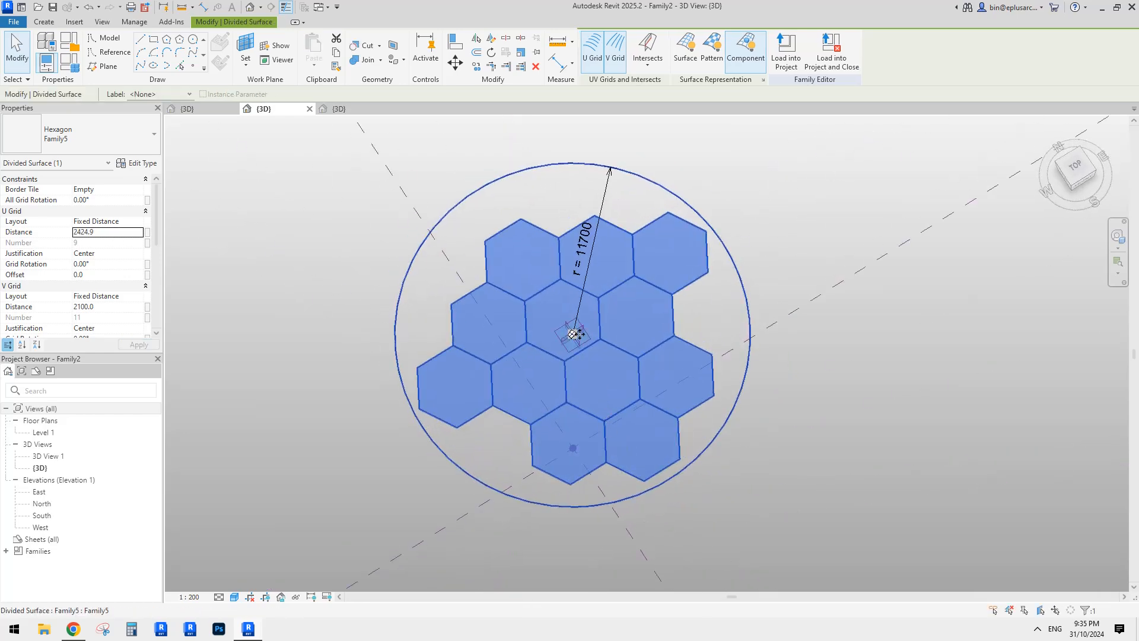
pyautogui.keyDown('shift'); pyautogui.moveTo(579, 334); pyautogui.dragTo(557, 332, button='middle'); pyautogui.keyUp('shift')
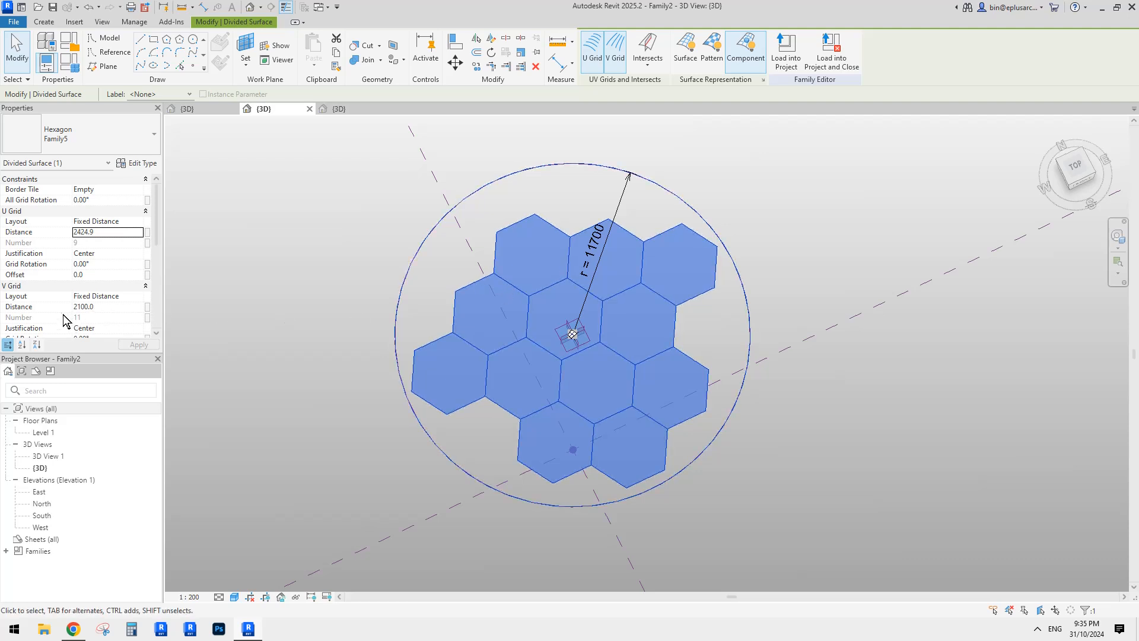
# - Try a V grid distance of 2050 with a proportional U grid distance of 2367.1 on the divided surface
pyautogui.click(99, 307)
pyautogui.moveTo(77, 307); pyautogui.dragTo(131, 305)
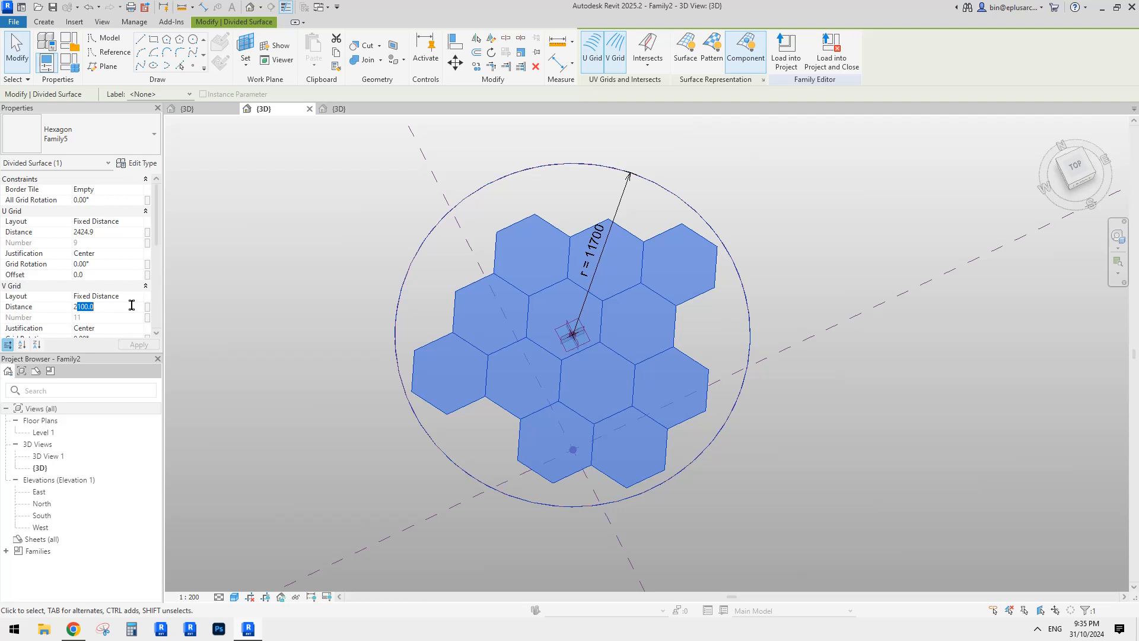
pyautogui.write('0')
pyautogui.click(106, 232)
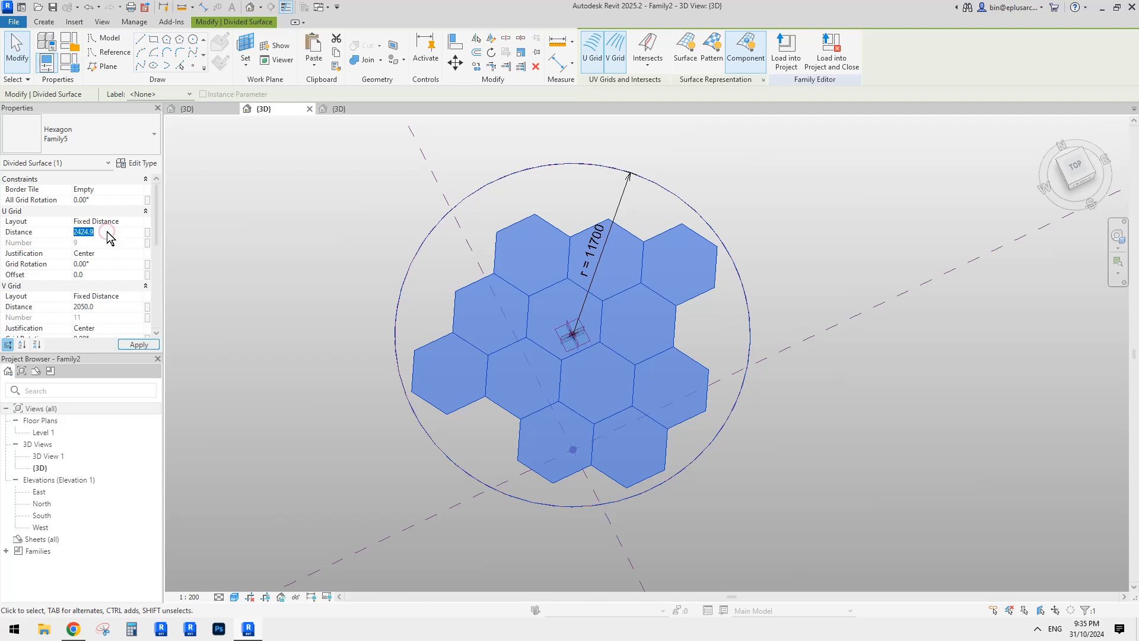
pyautogui.write('=')
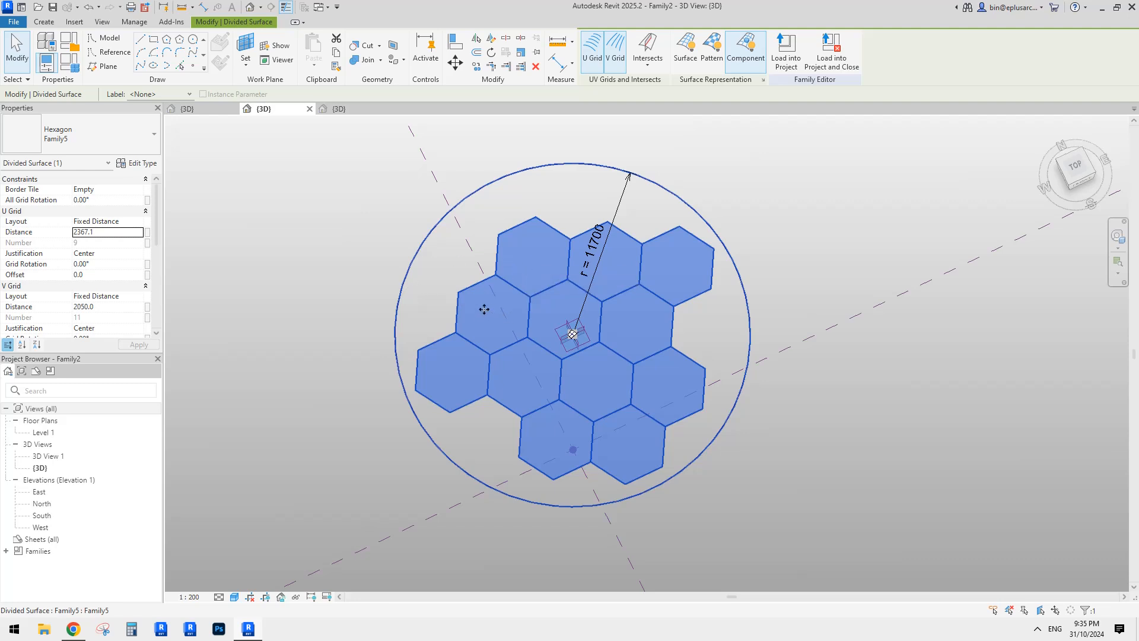
# - Try a V grid distance of 2030 and a U grid distance of =2309.4/2*2.03 on the divided surface
pyautogui.click(111, 308)
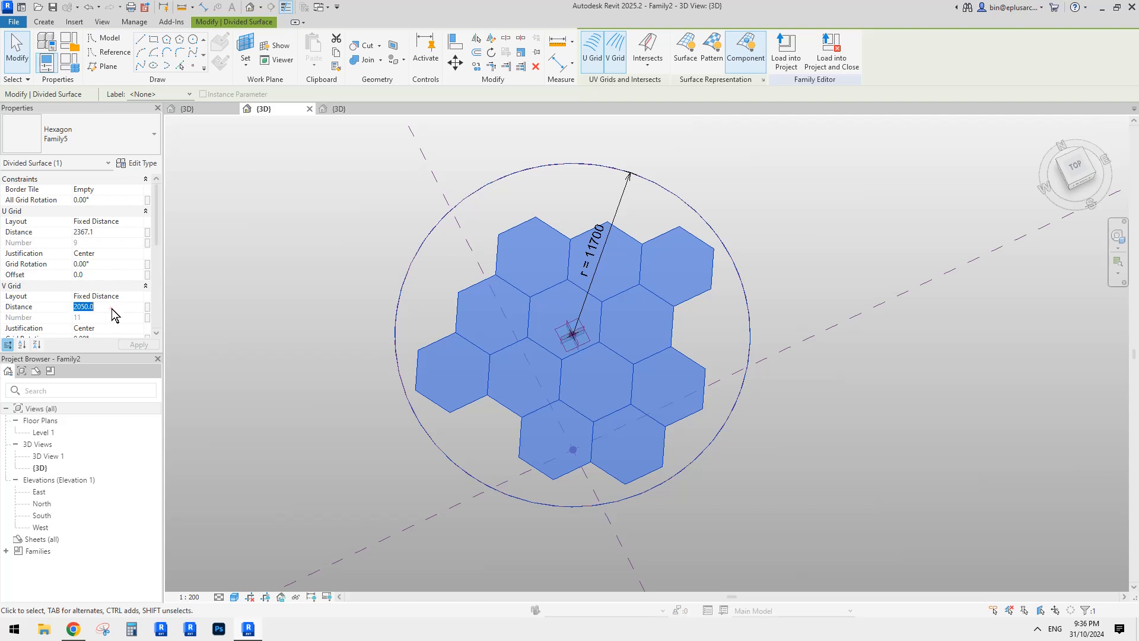
pyautogui.write('2030')
pyautogui.click(117, 233)
pyautogui.write('=')
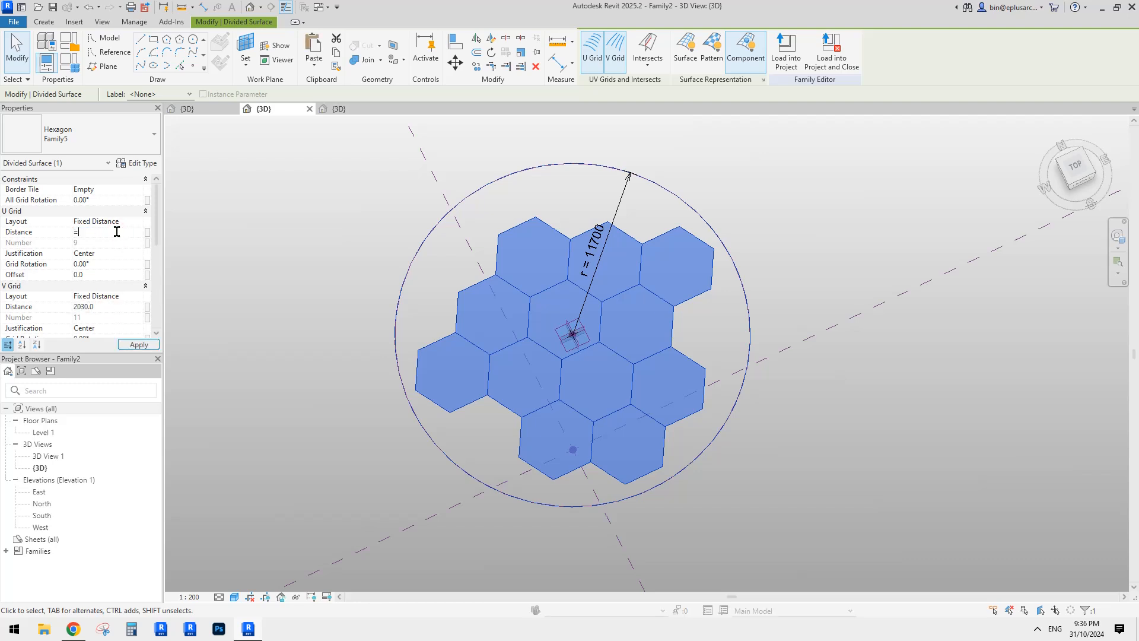
pyautogui.write('2309.4')
pyautogui.write('/2*2.03')
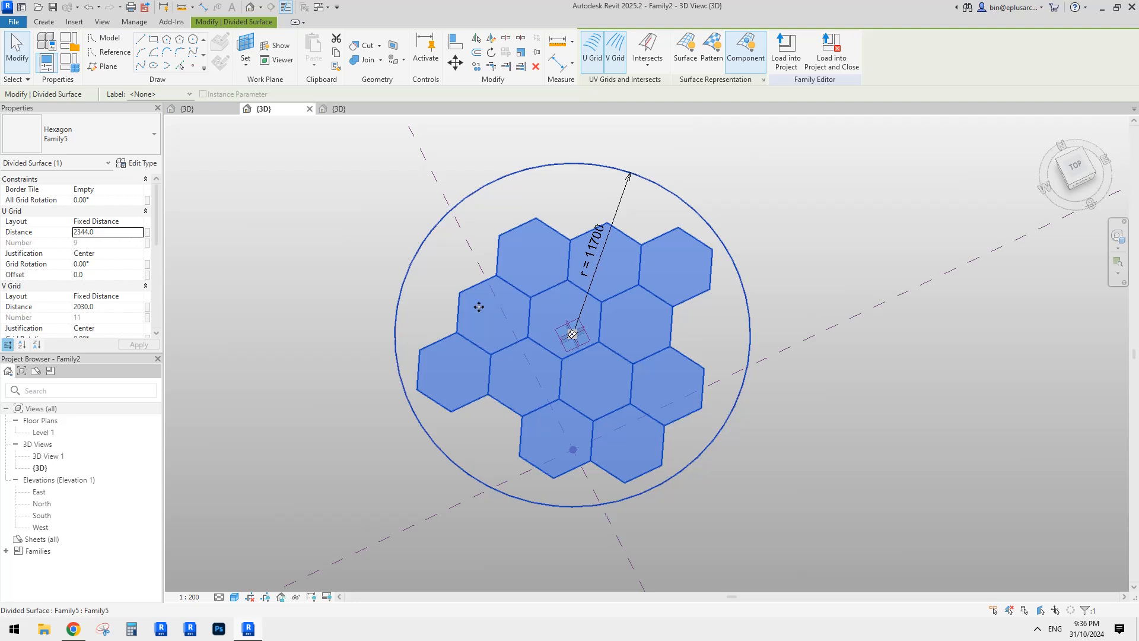
# - Try a V grid distance of 2010 and a U grid distance of =2309.4/2*2.01 on the divided surface
pyautogui.moveTo(95, 306); pyautogui.dragTo(83, 306)
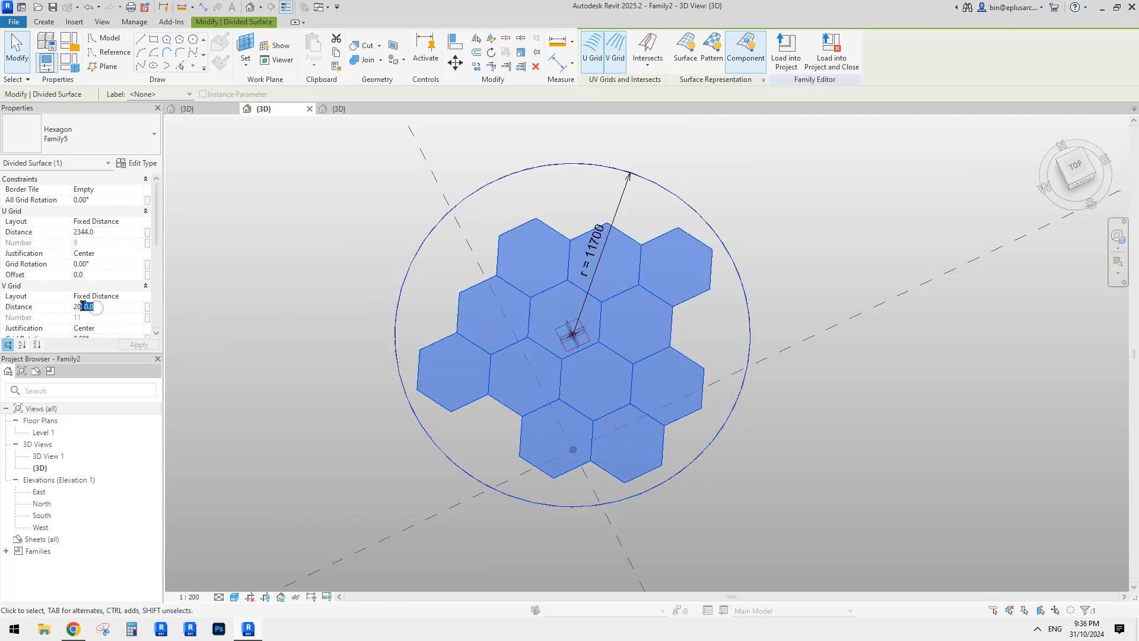
pyautogui.write('1')
pyautogui.click(109, 233)
pyautogui.write('=')
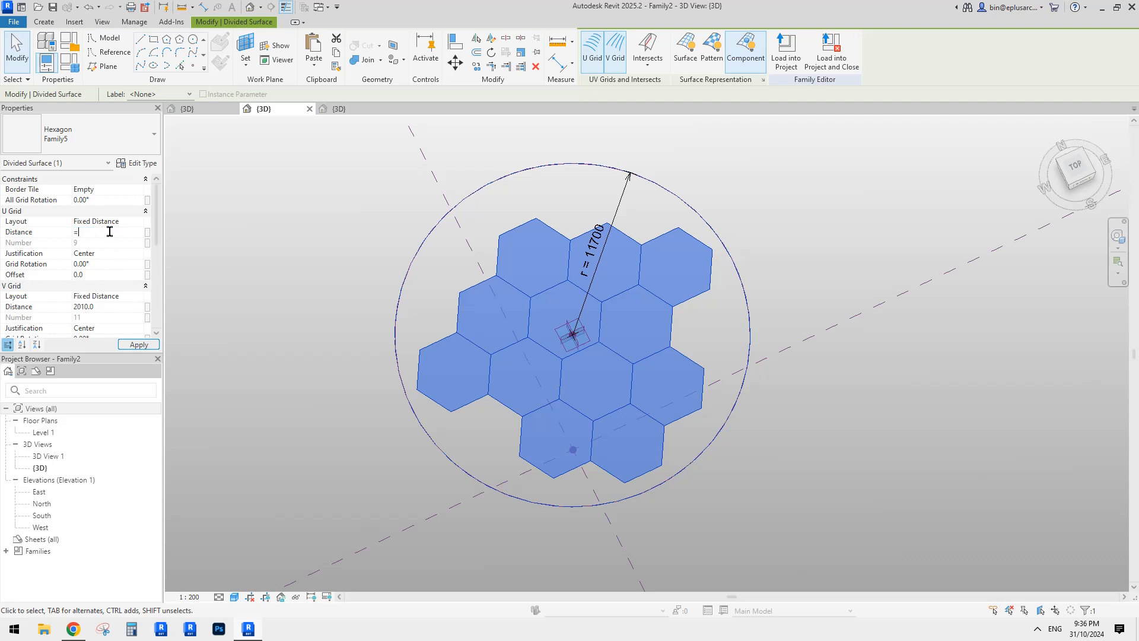
pyautogui.write('2309.4/2*2.01')
pyautogui.press('Return')
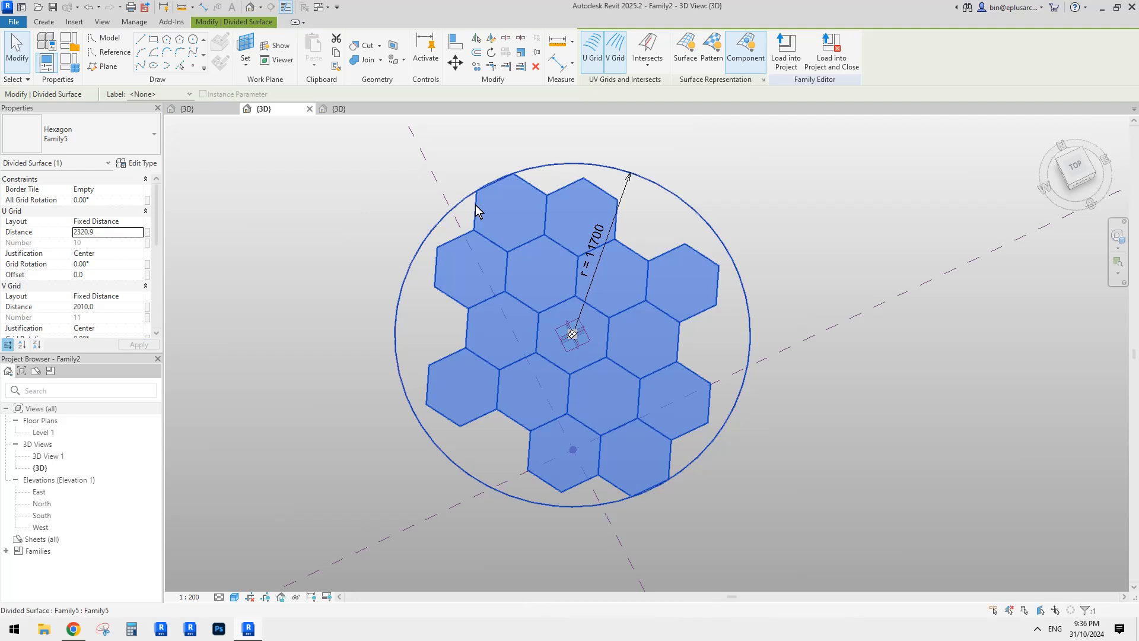
# - Try a V grid distance of 2015 with a proportional U grid distance of 2326.7 on the divided surface
pyautogui.click(107, 306)
pyautogui.write('2015')
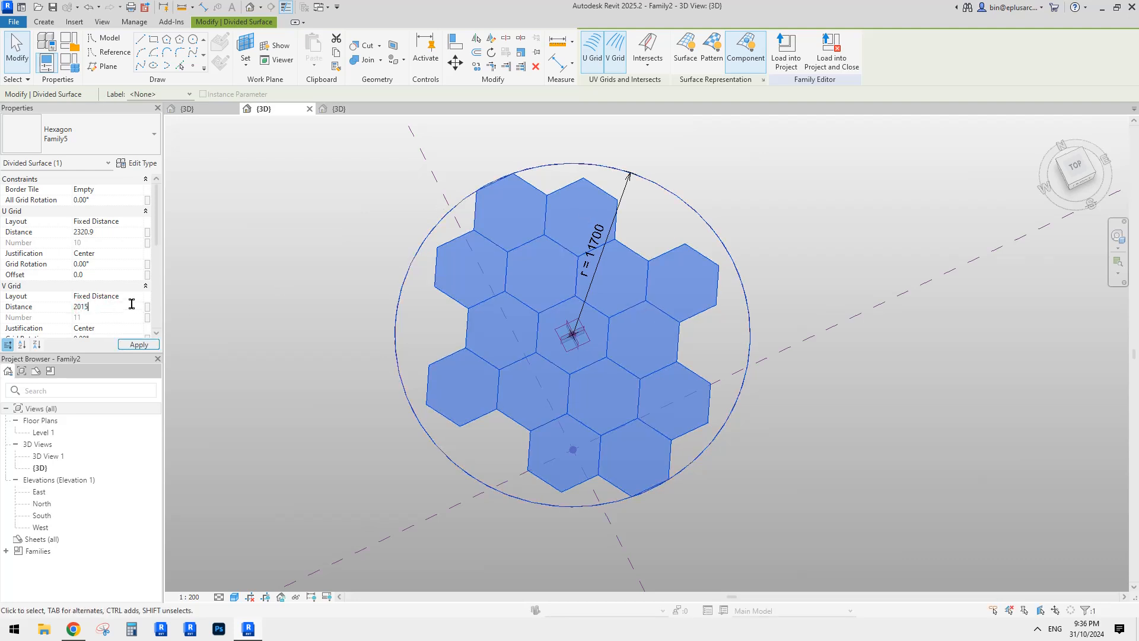
pyautogui.click(106, 232)
pyautogui.write('=2309.4')
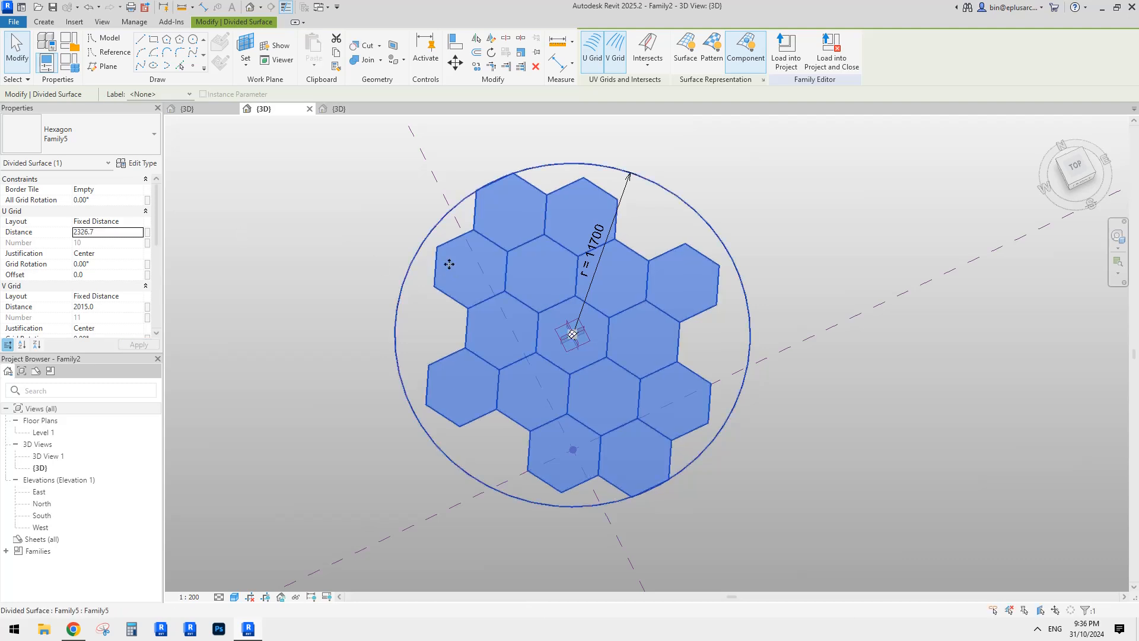
# - Set the divided surface's V grid distance to 2020 and its U grid distance to the proportional 2332.5
pyautogui.doubleClick(106, 306)
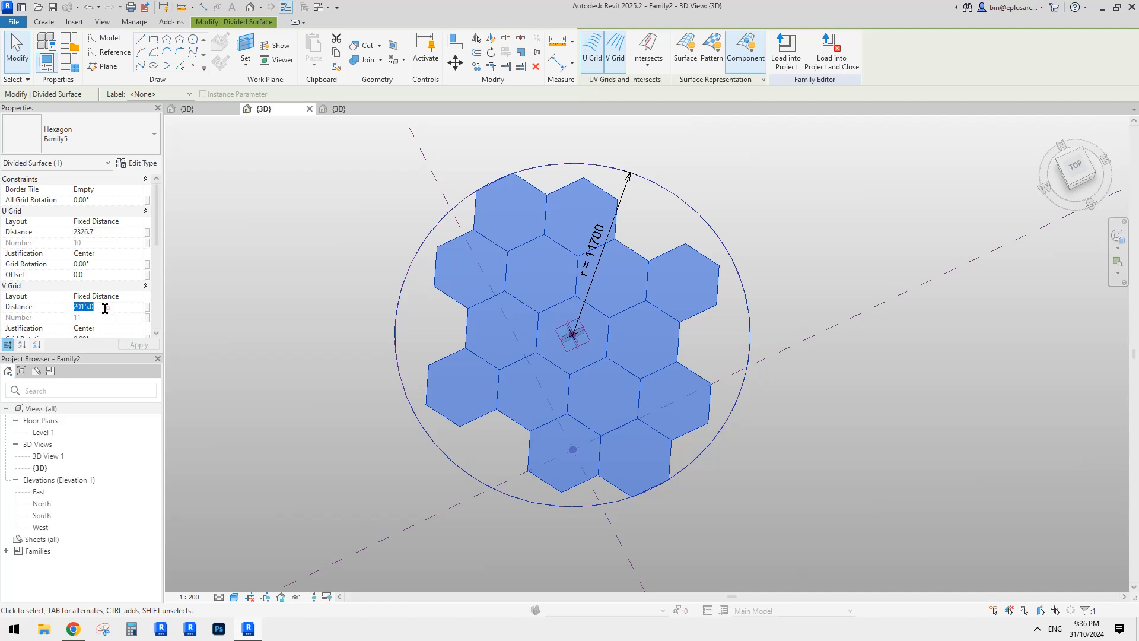
pyautogui.write('2020')
pyautogui.doubleClick(107, 233)
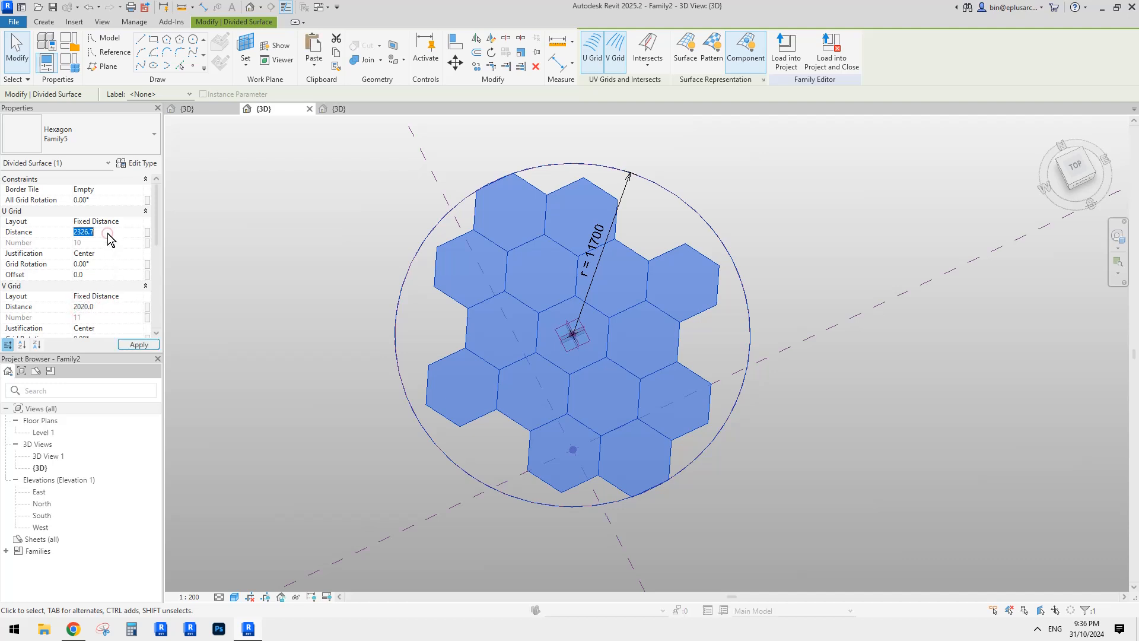
pyautogui.write('=2309.4/2*2')
pyautogui.press('Return')
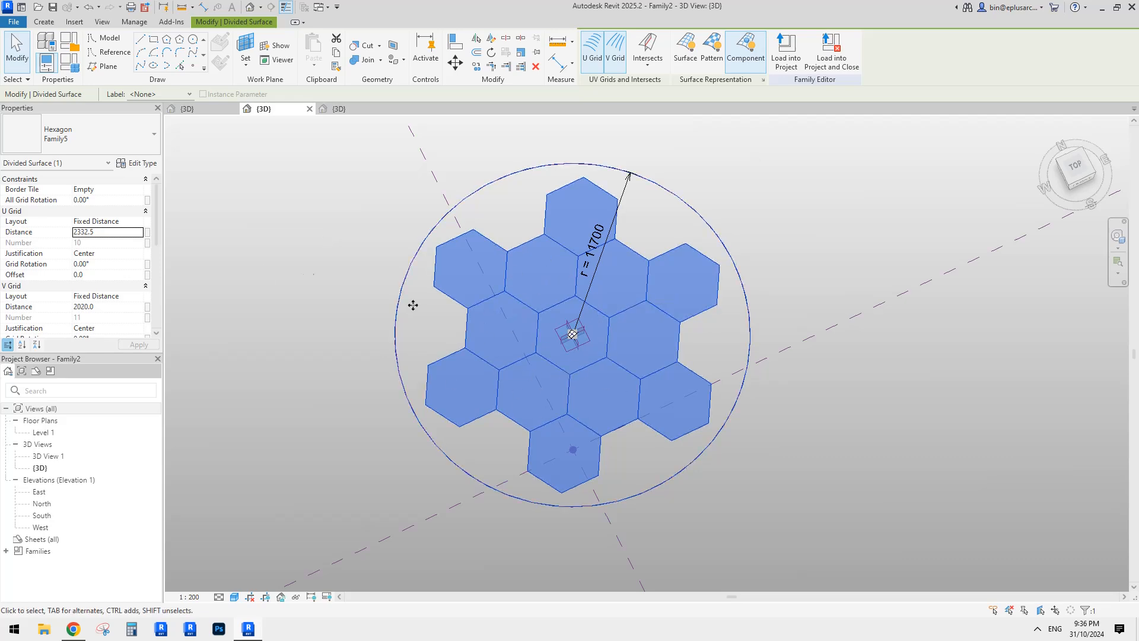
# - Inspect the hexagon layout and the circle's radius dimension, and reselect the divided surface
pyautogui.click(259, 267)
pyautogui.moveTo(315, 280); pyautogui.dragTo(320, 283, button='middle')
pyautogui.scroll(1, 614, 250)
pyautogui.click(629, 196)
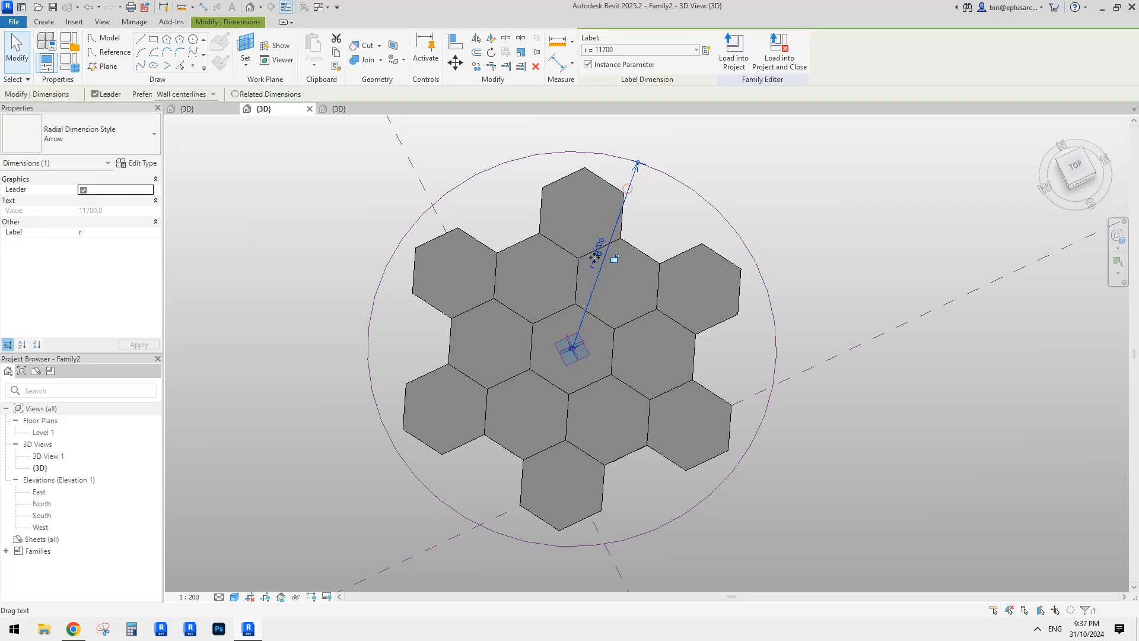
pyautogui.click(328, 289)
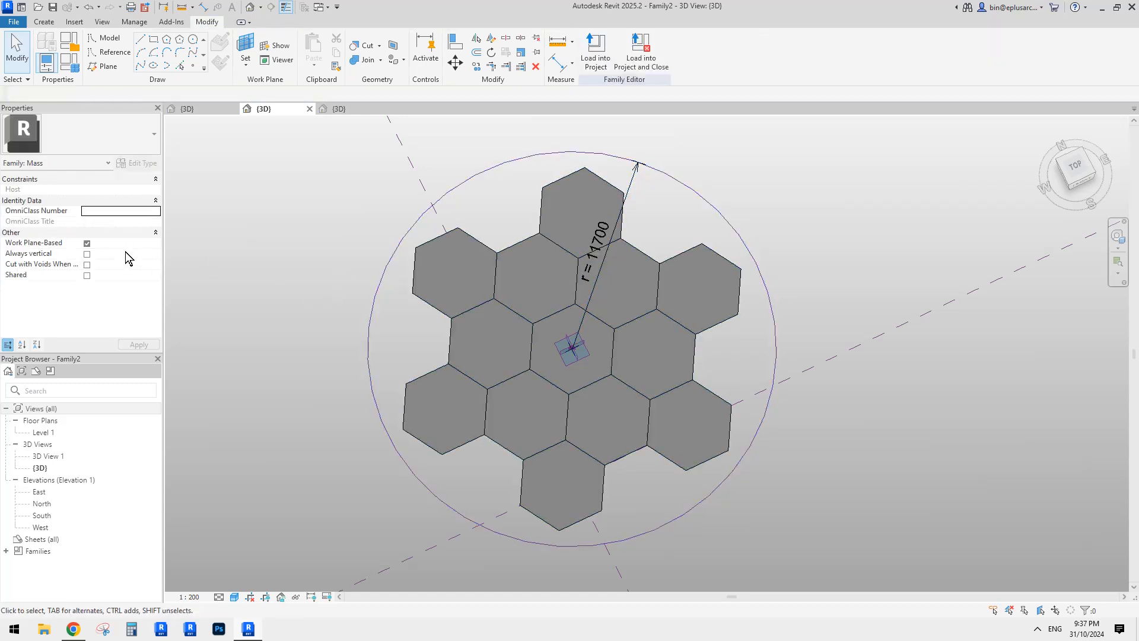
pyautogui.click(452, 301)
pyautogui.moveTo(183, 276); pyautogui.dragTo(191, 276, button='middle')
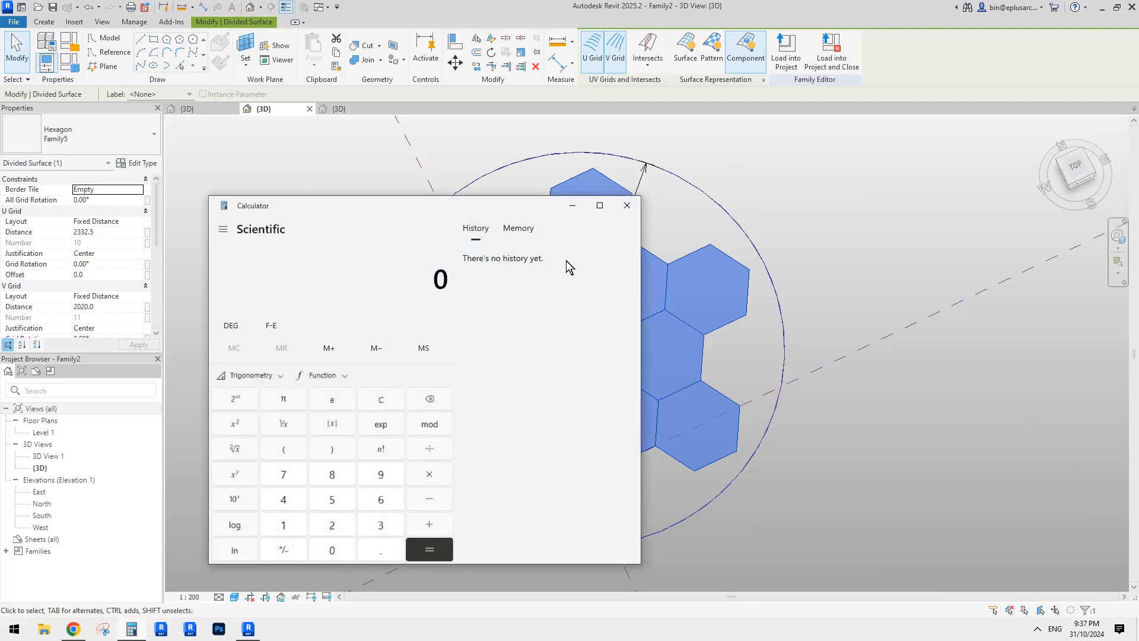
# - Switch to Calculator, divide the radius 11700 by the V grid distance 2020, and return to the mass in Revit
pyautogui.moveTo(422, 205); pyautogui.dragTo(883, 208)
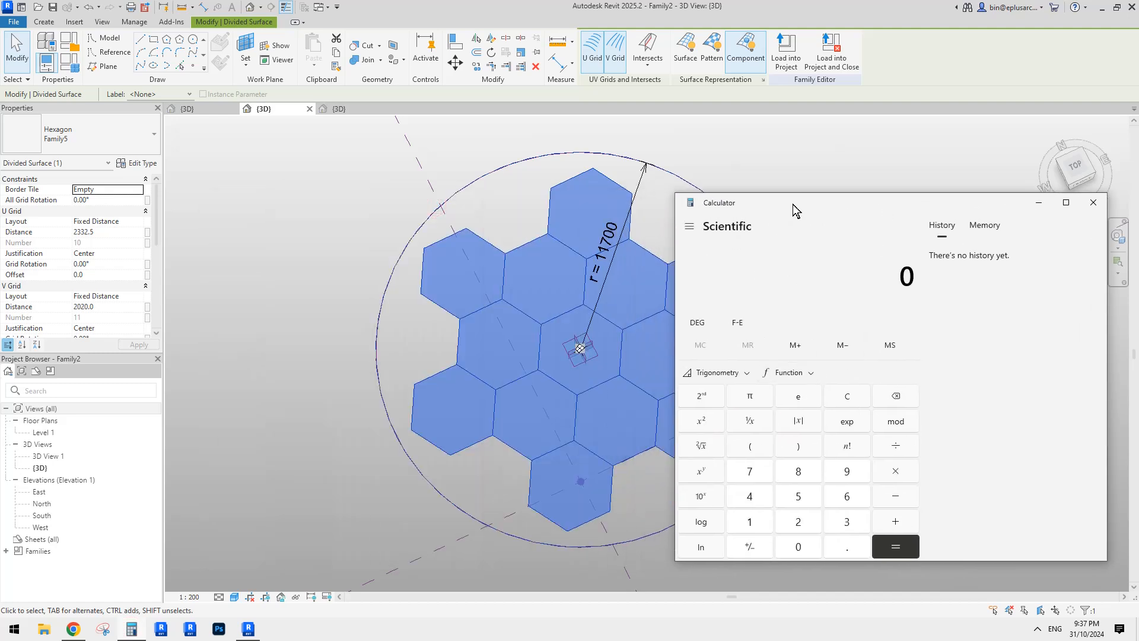
pyautogui.moveTo(792, 204); pyautogui.dragTo(805, 211)
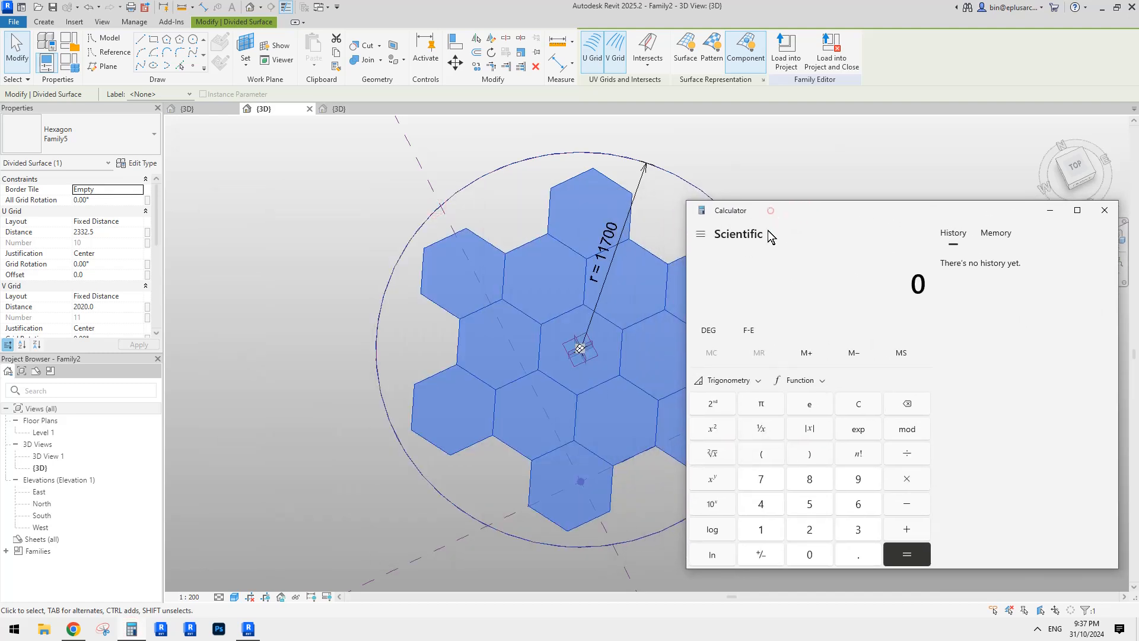
pyautogui.click(762, 530)
pyautogui.click(761, 530)
pyautogui.click(768, 482)
pyautogui.click(809, 554)
pyautogui.click(810, 554)
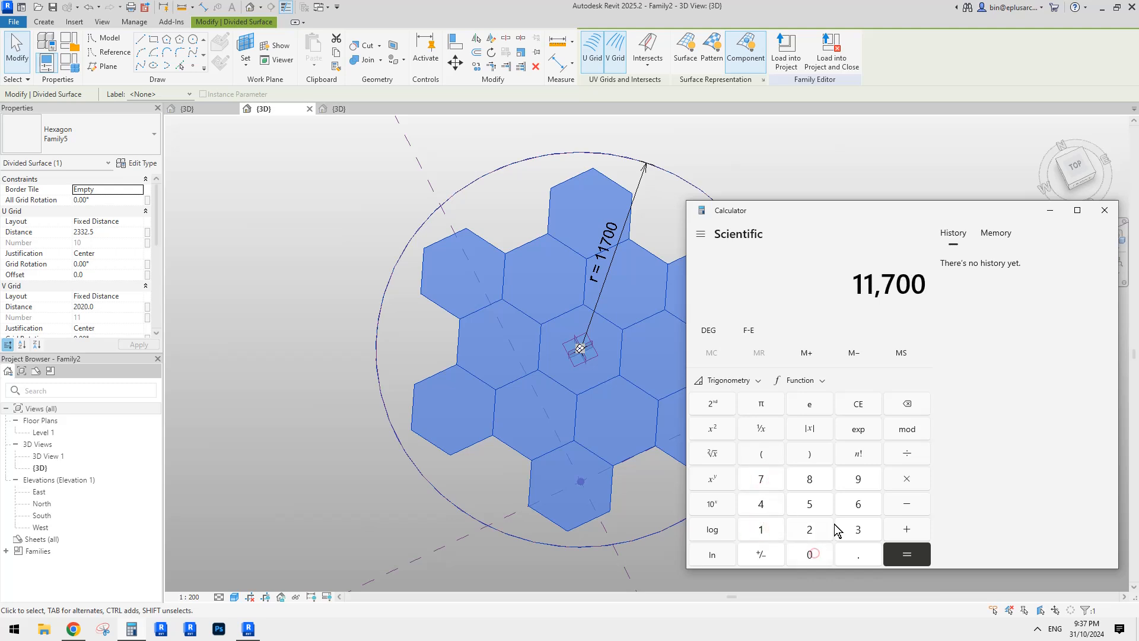
pyautogui.click(911, 458)
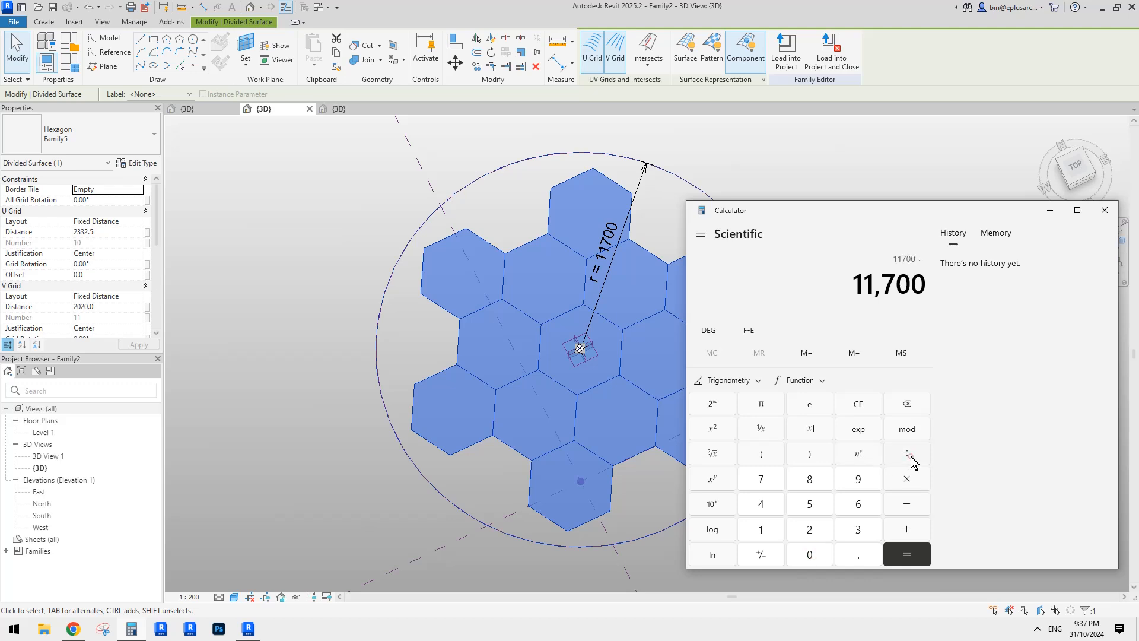
pyautogui.click(809, 528)
pyautogui.click(810, 547)
pyautogui.click(810, 530)
pyautogui.click(810, 554)
pyautogui.click(906, 554)
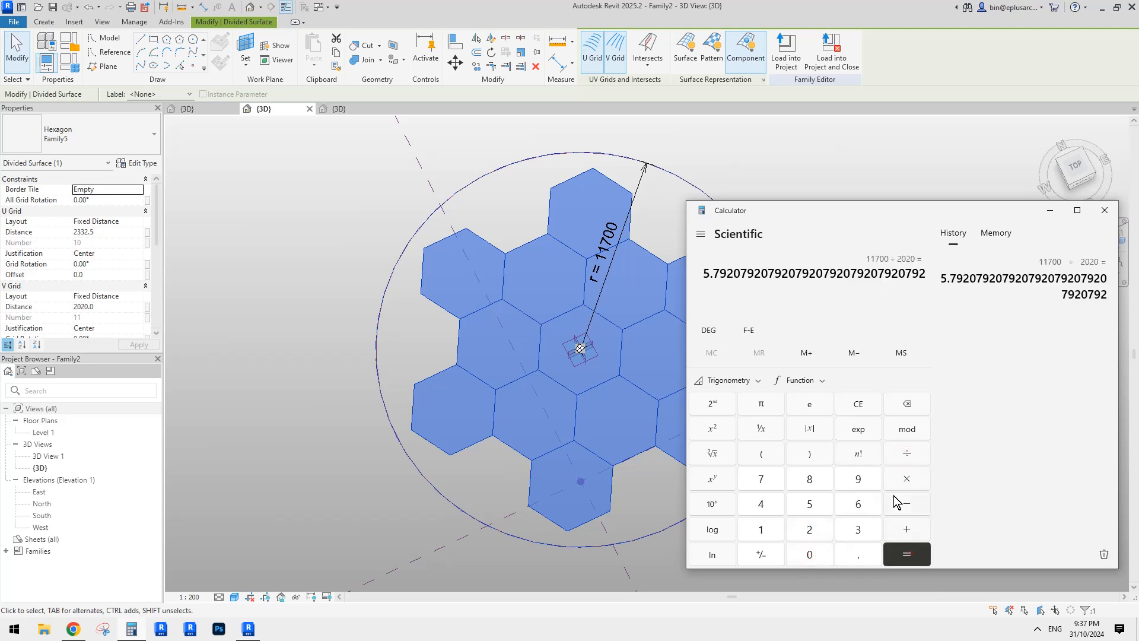
pyautogui.click(736, 275)
pyautogui.moveTo(706, 272); pyautogui.dragTo(734, 272)
pyautogui.click(265, 291)
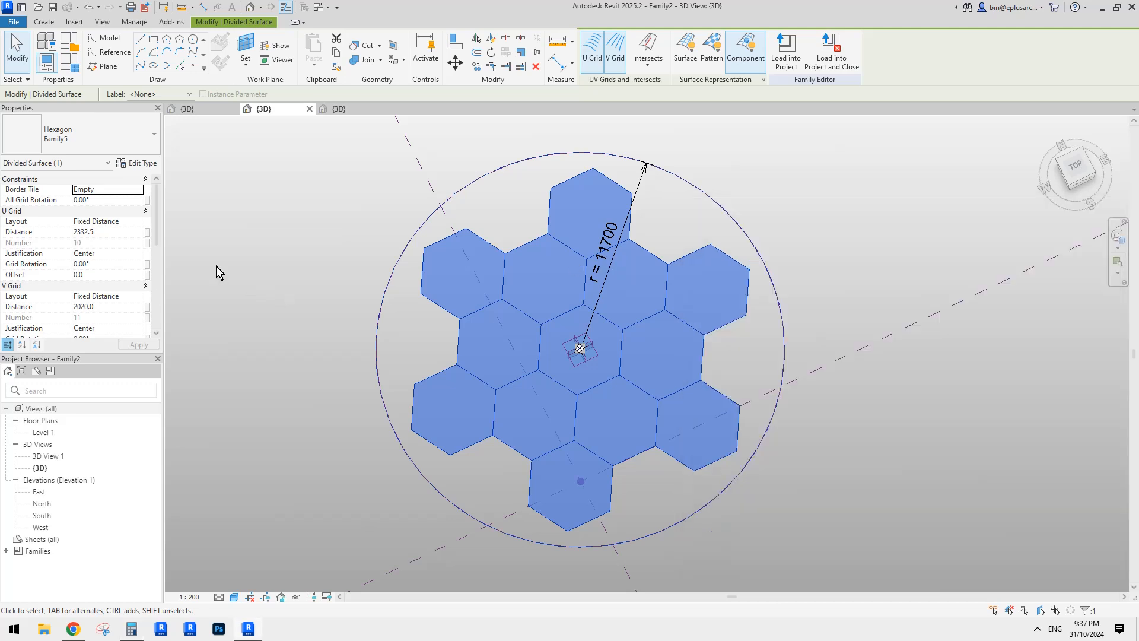
# - Associate the V grid distance of the divided surface with a new instance family parameter named v
pyautogui.click(147, 306)
pyautogui.click(463, 395)
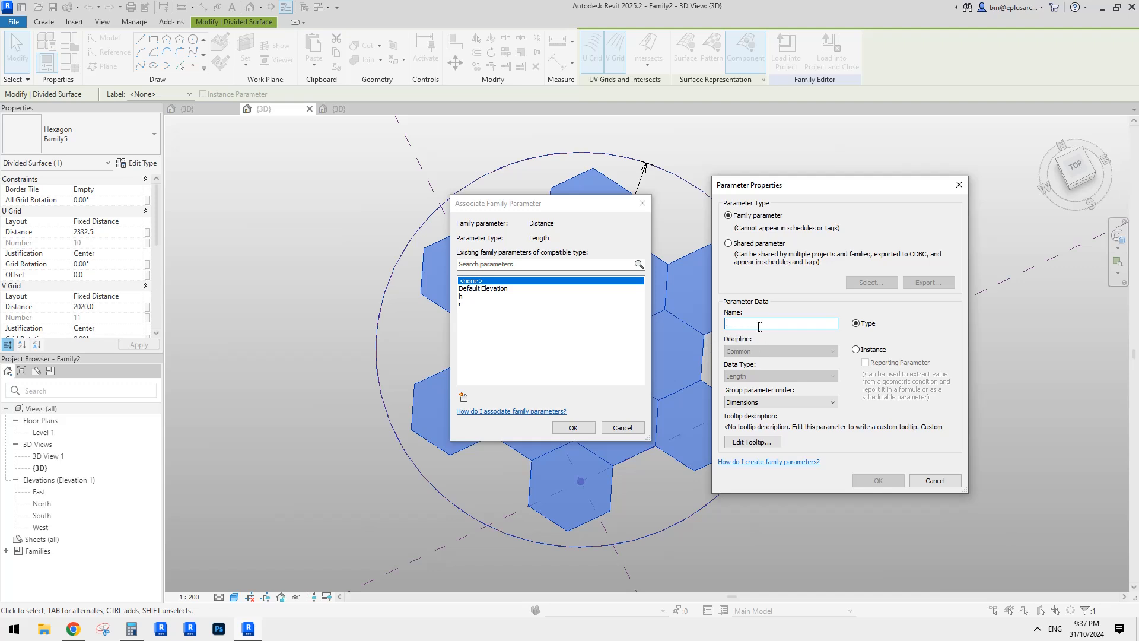
pyautogui.write('g1')
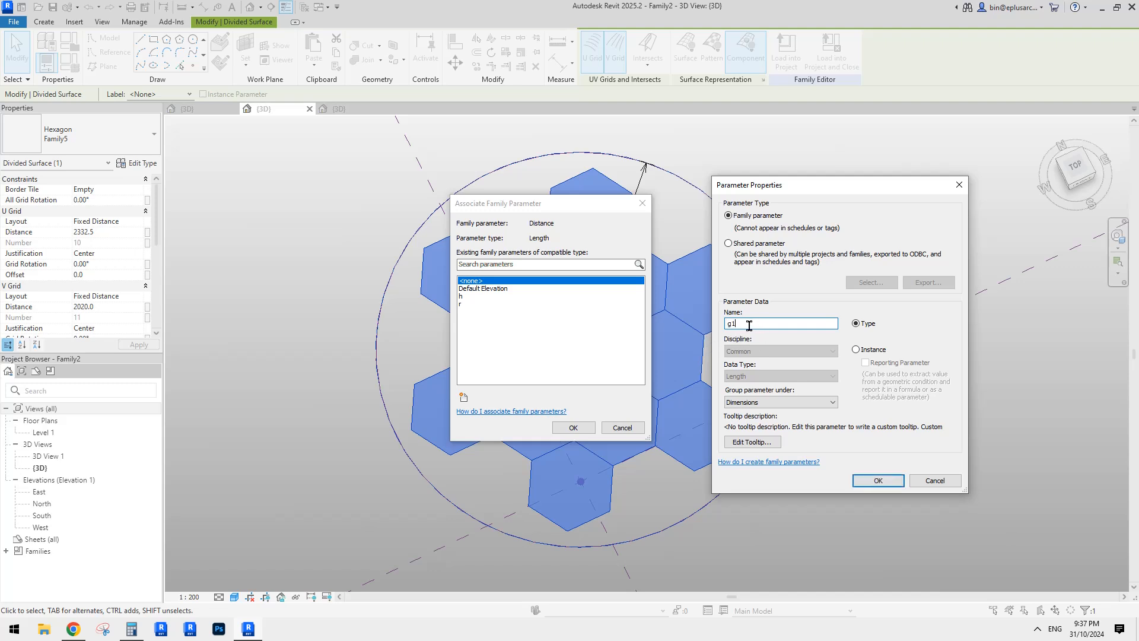
pyautogui.doubleClick(758, 326)
pyautogui.write('v')
pyautogui.click(857, 350)
pyautogui.click(875, 480)
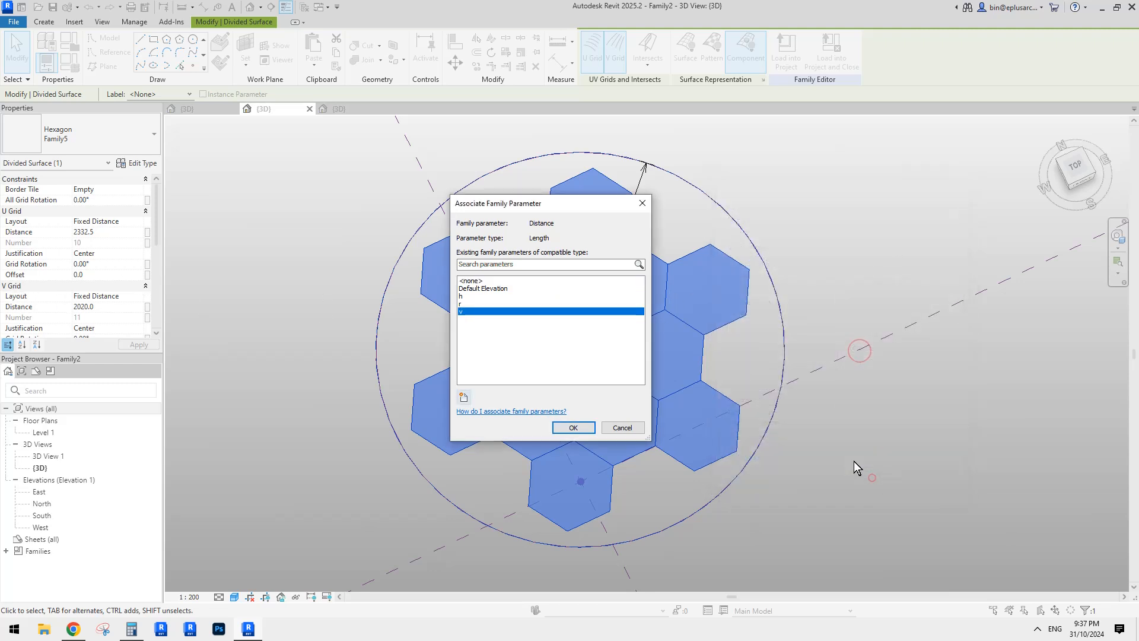
pyautogui.click(573, 427)
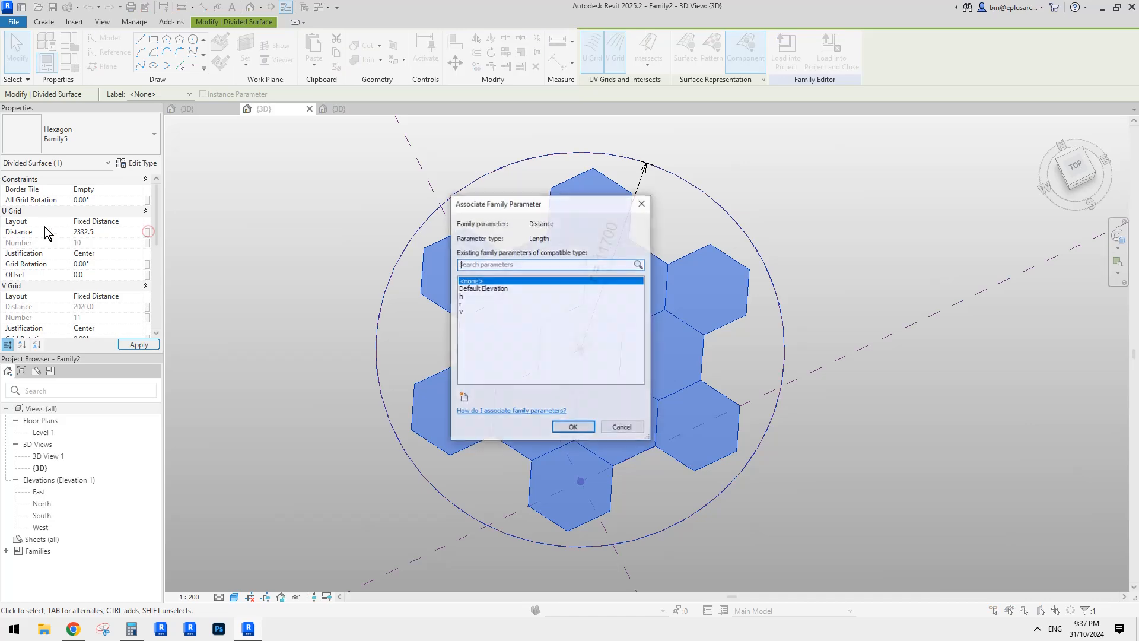
# - Associate the divided surface's U grid distance with a new instance family parameter named u and open the Family Types dialog
pyautogui.click(147, 232)
pyautogui.click(464, 398)
pyautogui.write('u')
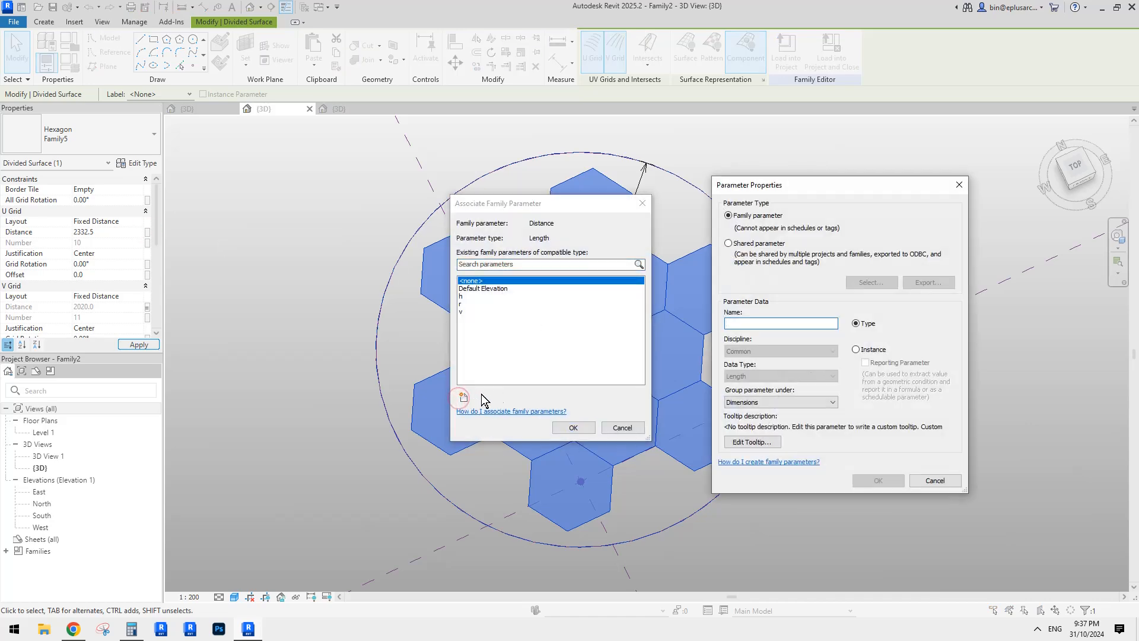
pyautogui.click(876, 355)
pyautogui.click(878, 480)
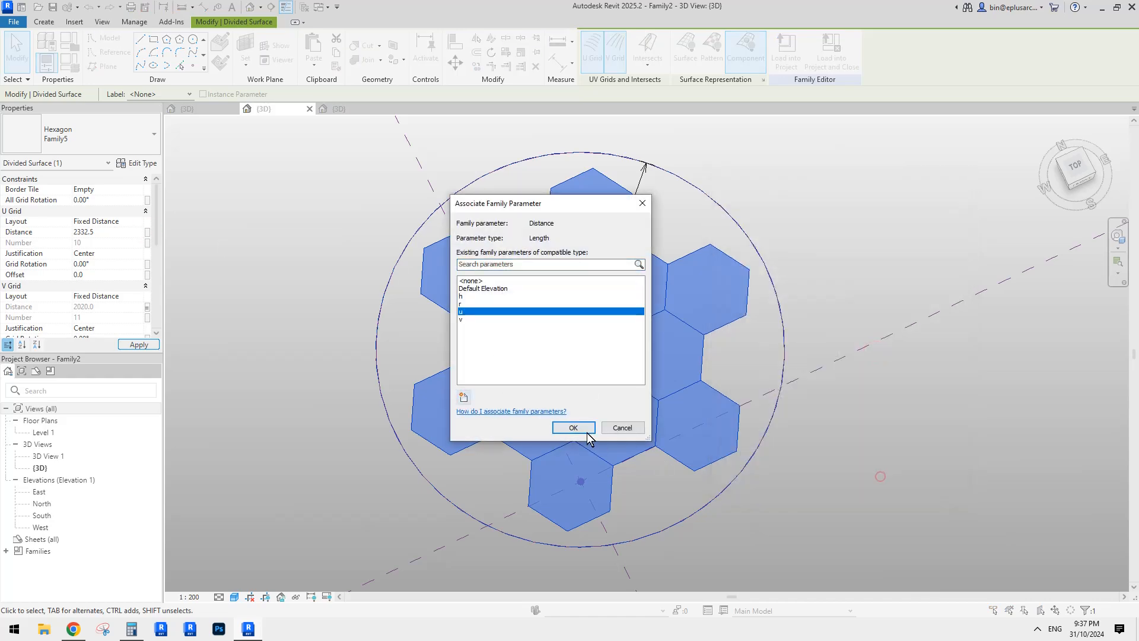
pyautogui.click(573, 427)
pyautogui.click(69, 66)
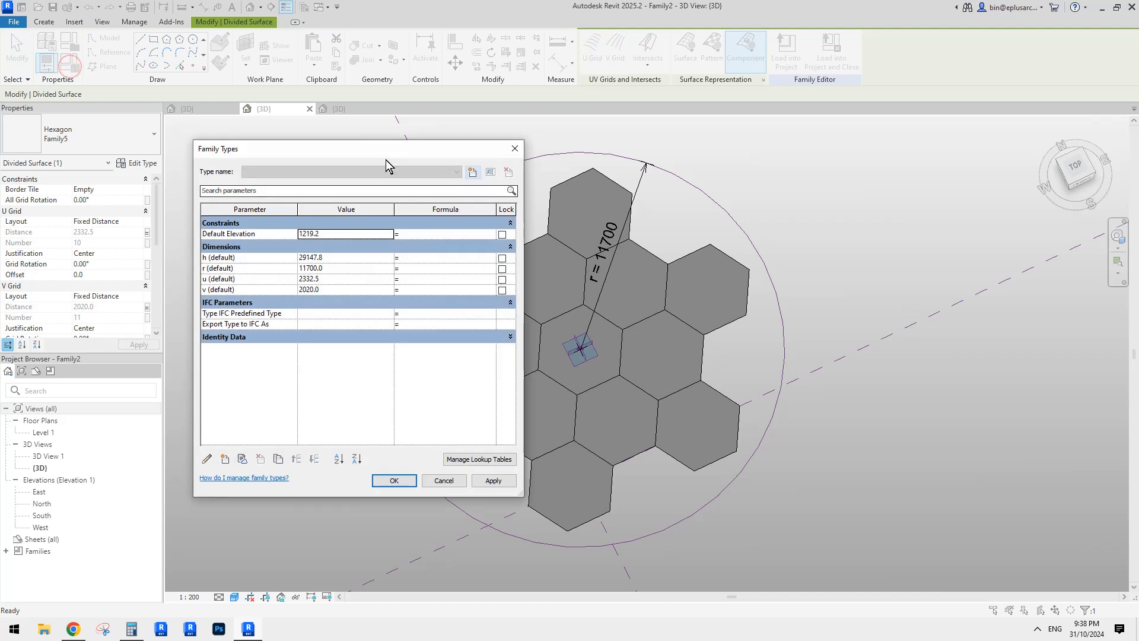
# - Set the formula of parameter v to r / 5.7921 and accept the family types
pyautogui.click(422, 291)
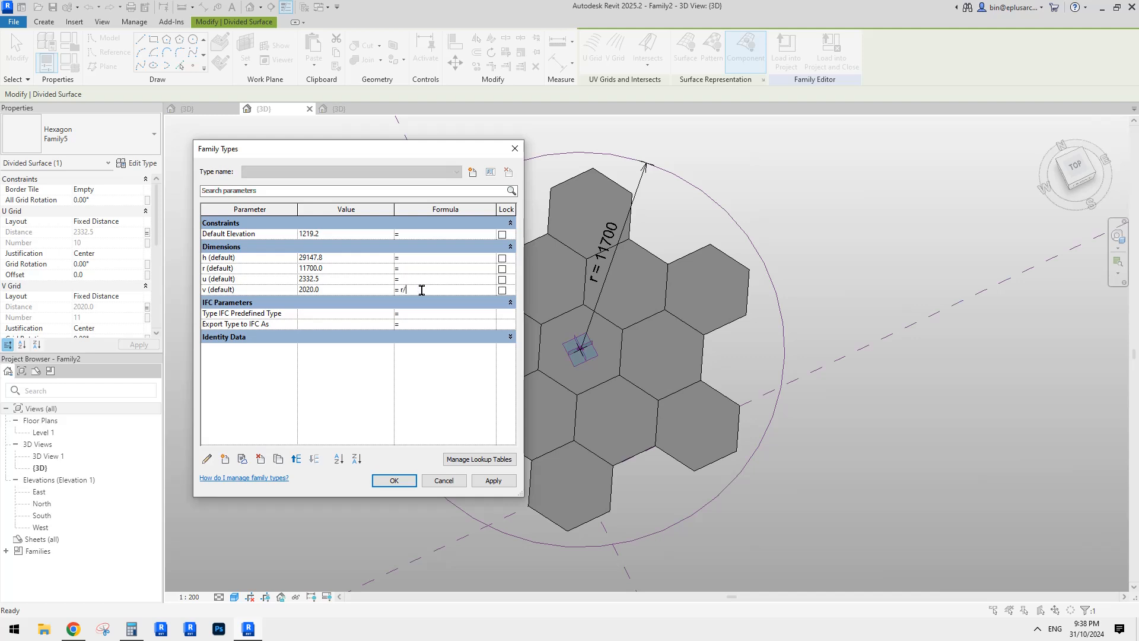
pyautogui.write('5.7921')
pyautogui.click(419, 287)
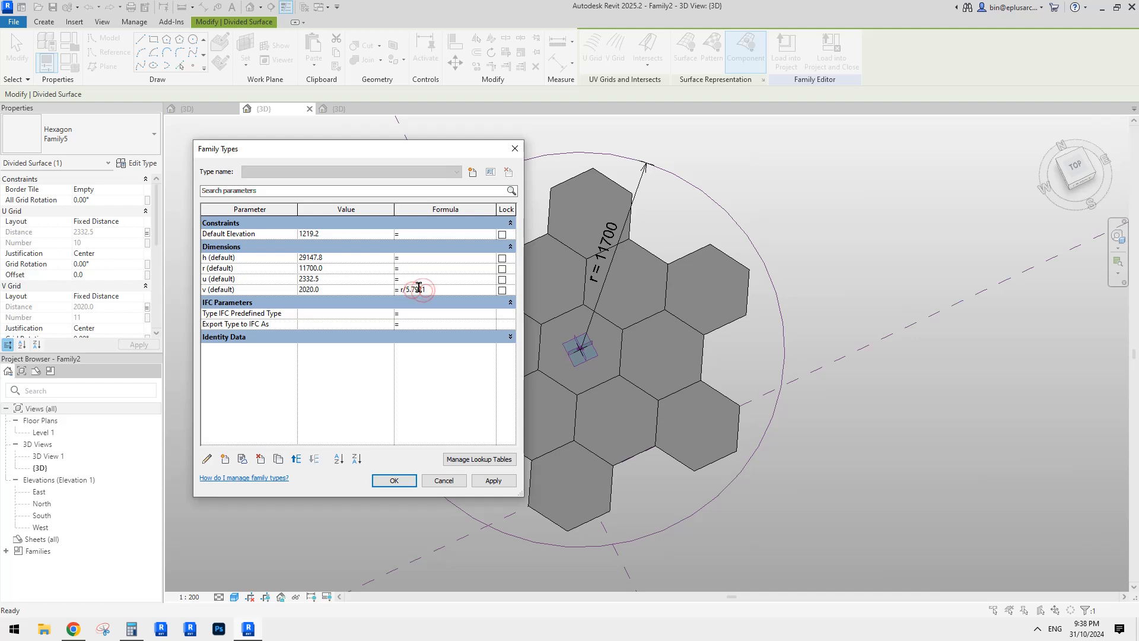
pyautogui.click(369, 290)
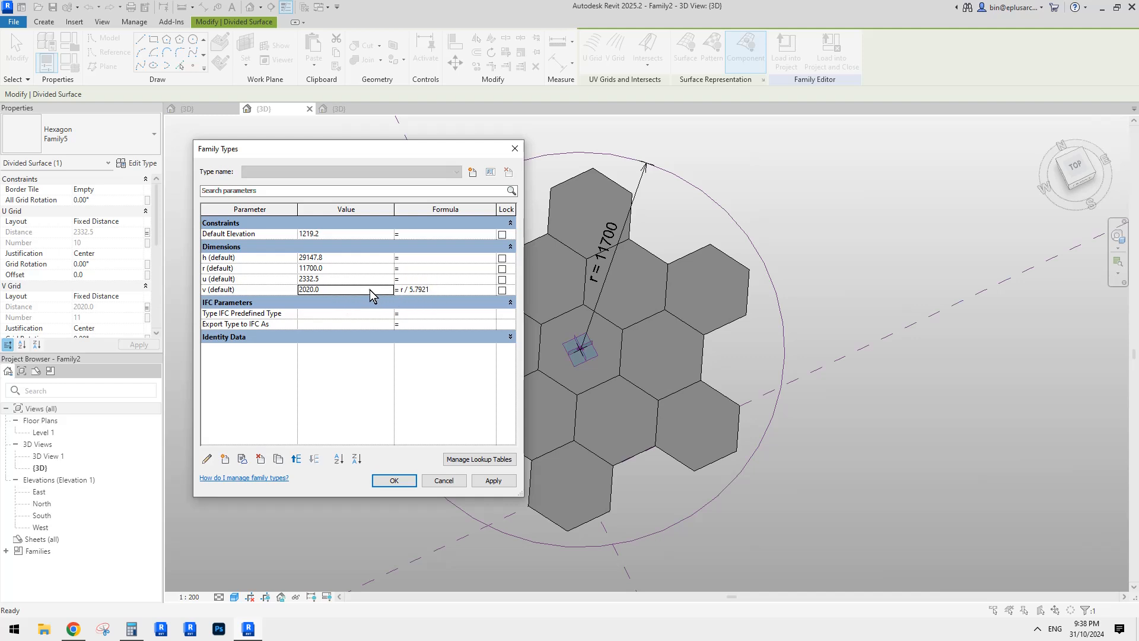
pyautogui.click(433, 290)
pyautogui.click(440, 291)
pyautogui.click(393, 480)
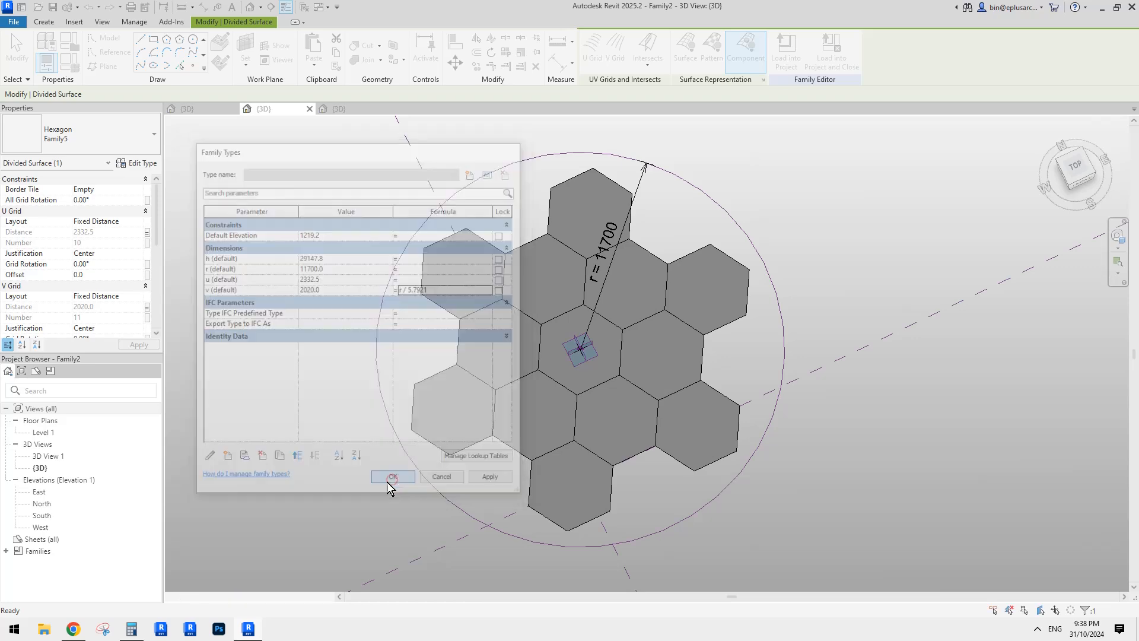
# - Switch to the Perfect Hexagon Pattern family and copy the y parameter's formula, 2 * sqrt(3) / 3 * x, from its family types
pyautogui.click(201, 108)
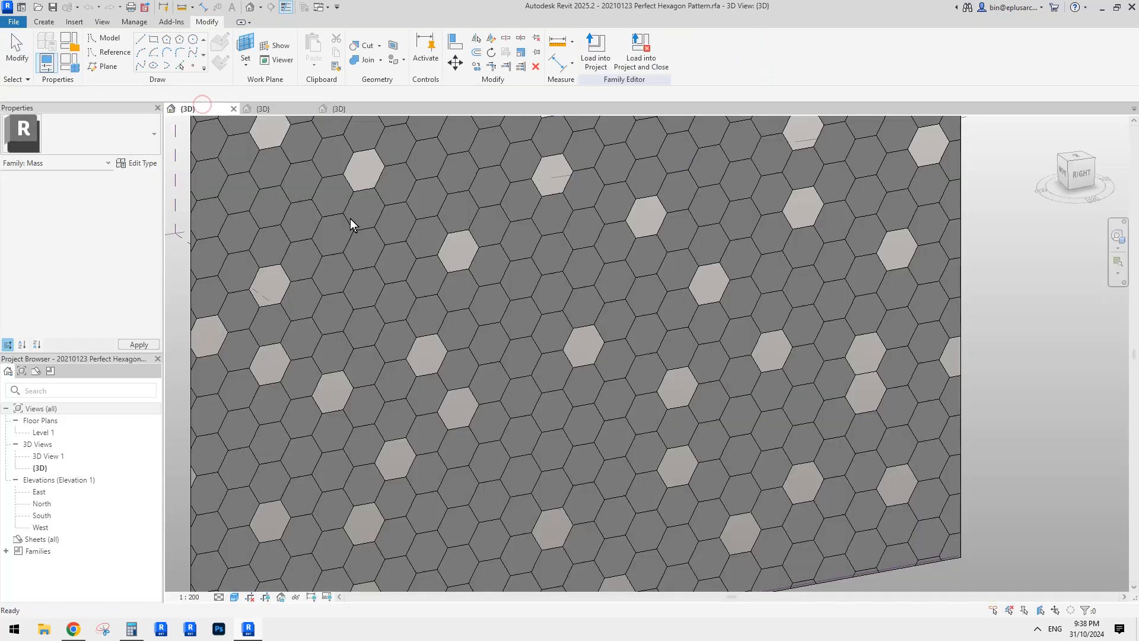
pyautogui.click(351, 221)
pyautogui.click(351, 108)
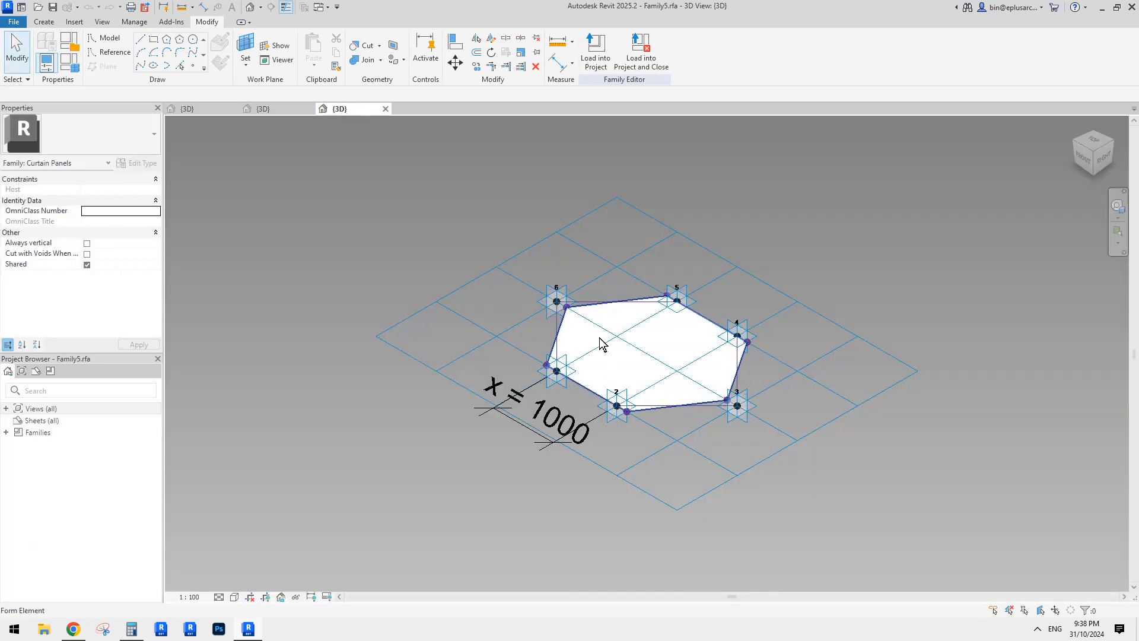
pyautogui.click(191, 108)
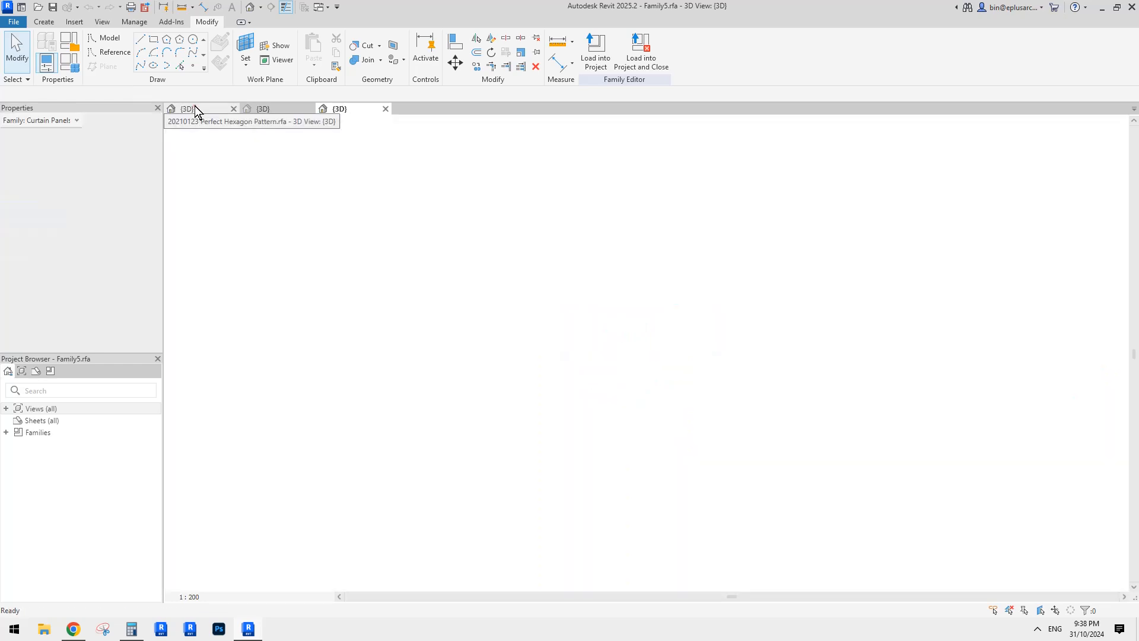
pyautogui.click(74, 67)
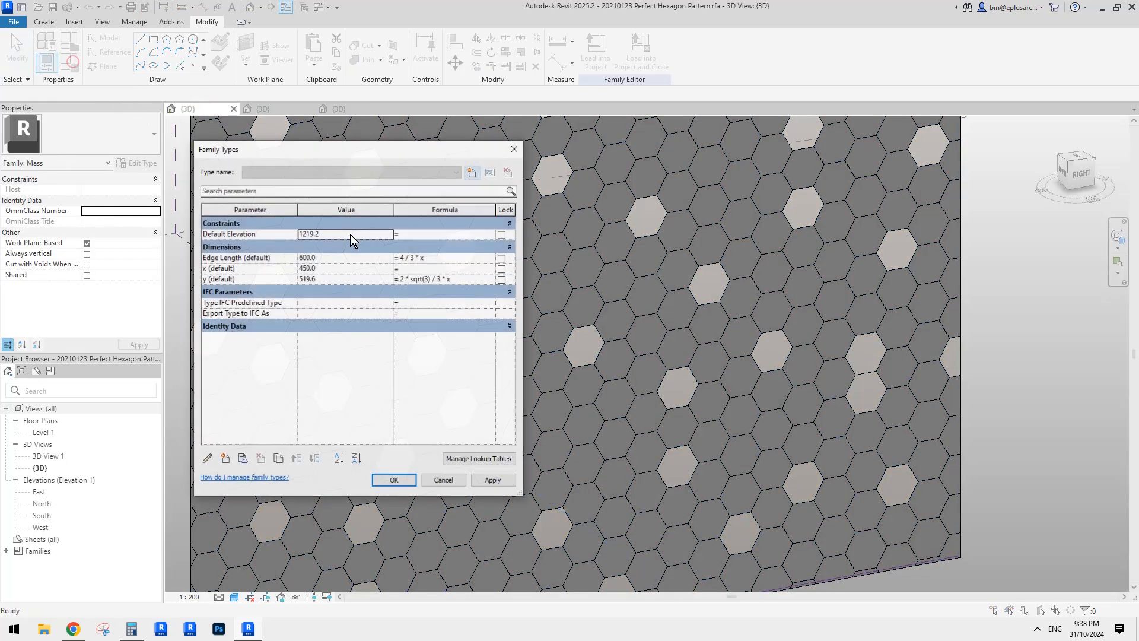
pyautogui.click(467, 280)
pyautogui.hotkey('ctrl', 'c')
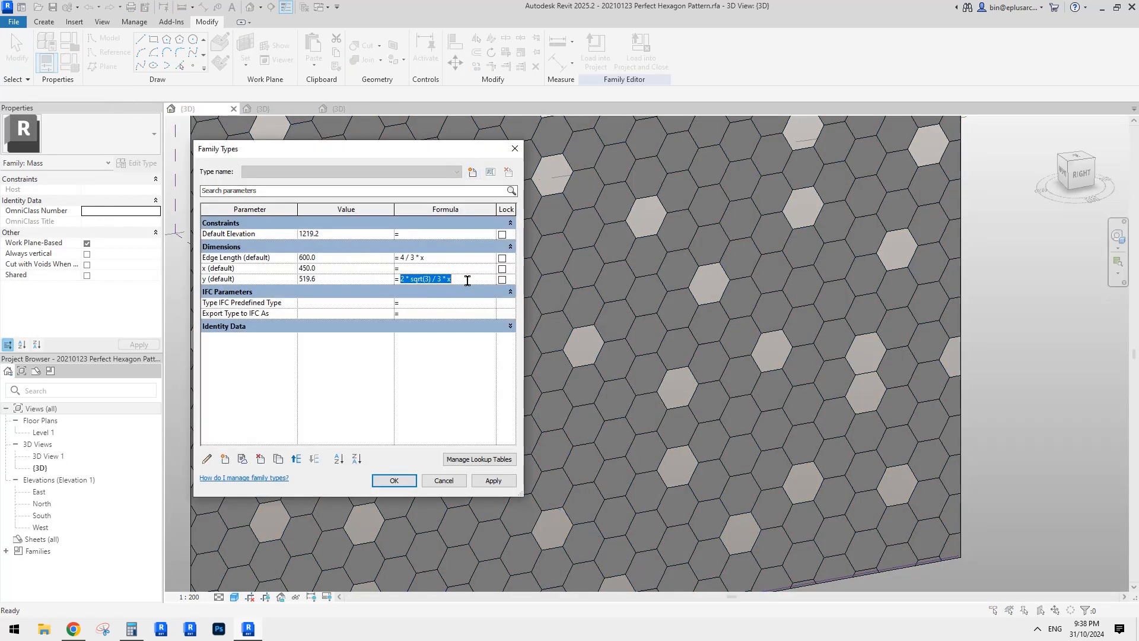
pyautogui.press('Escape')
pyautogui.press('Escape')
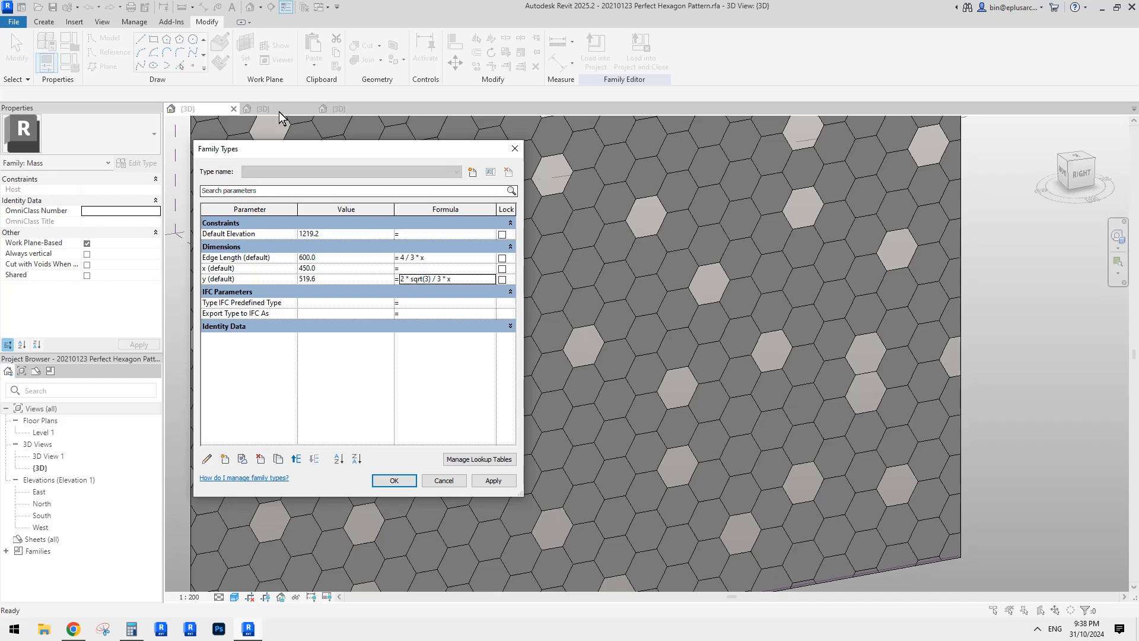
# - Back in the circular mass family, set the formula of parameter u to 2 * sqrt(3) / 3 * v and apply it
pyautogui.click(280, 108)
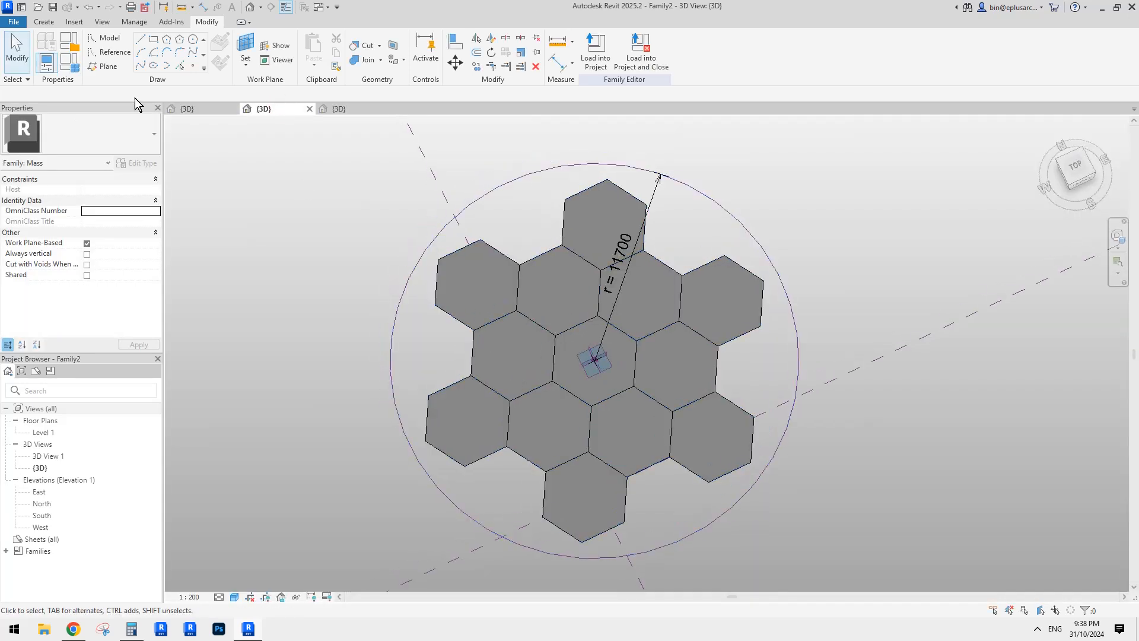
pyautogui.click(74, 67)
pyautogui.click(415, 279)
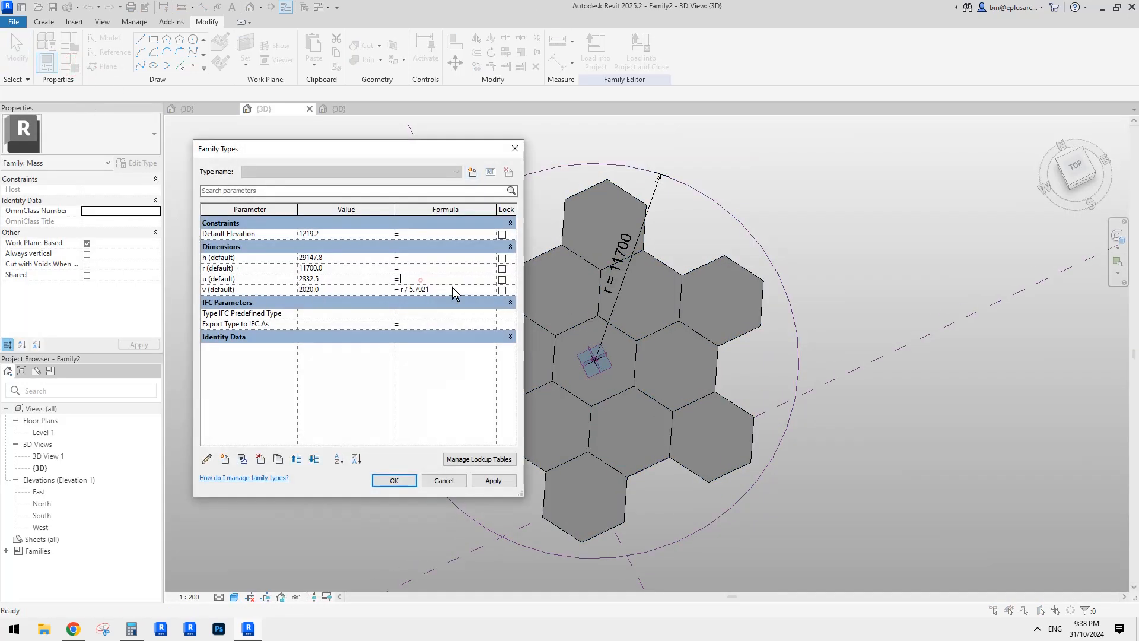
pyautogui.hotkey('ctrl', 'v')
pyautogui.write('v')
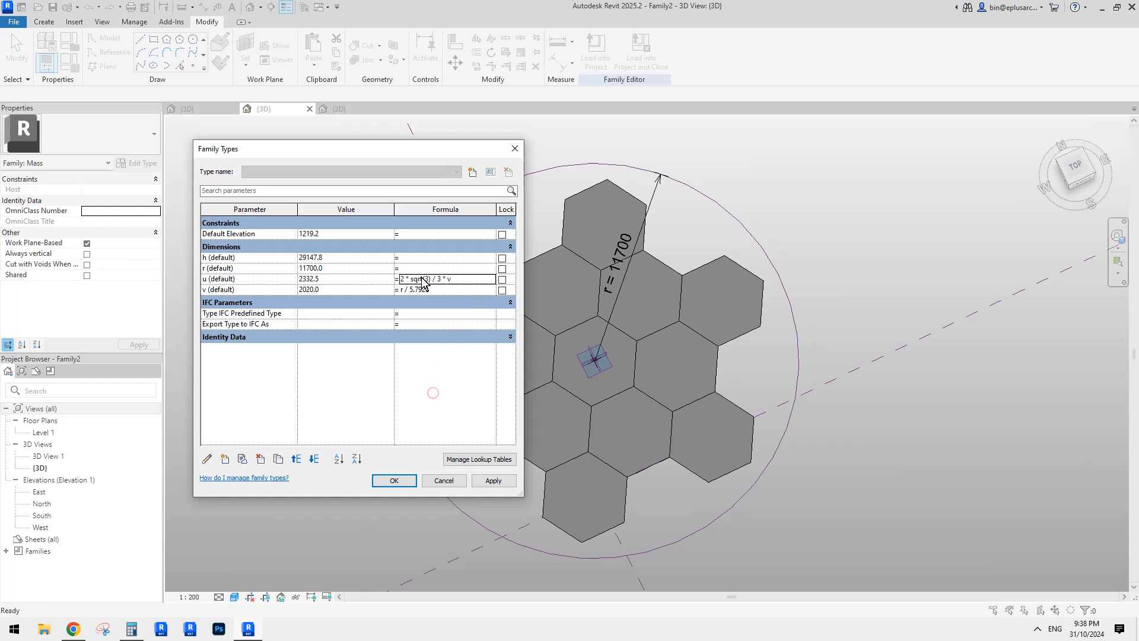
pyautogui.click(319, 279)
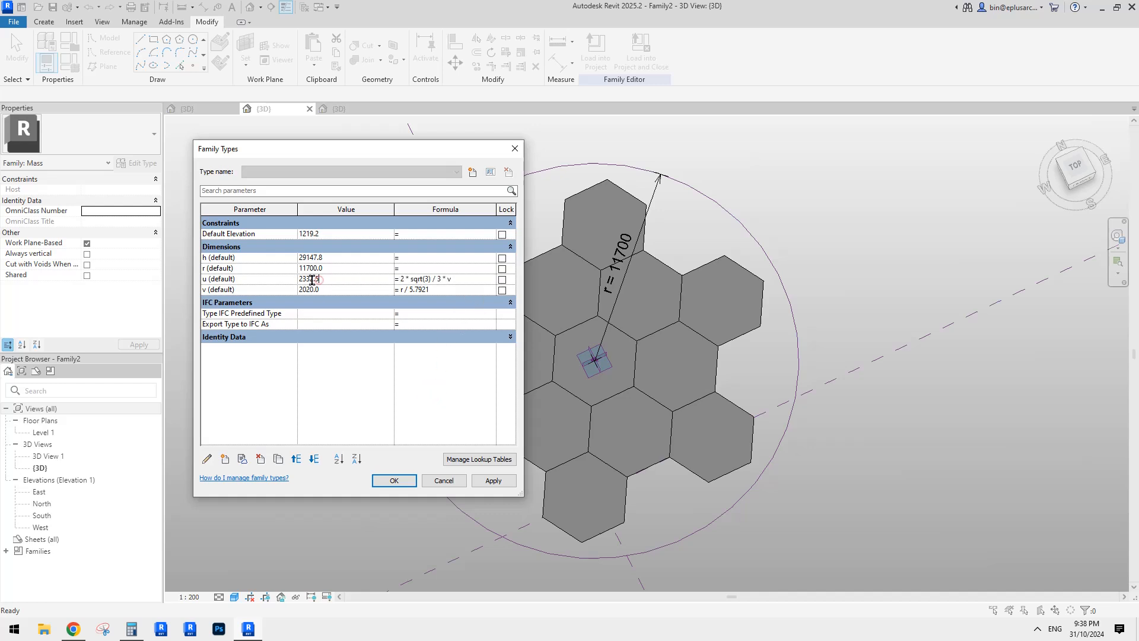
pyautogui.click(492, 482)
pyautogui.click(395, 481)
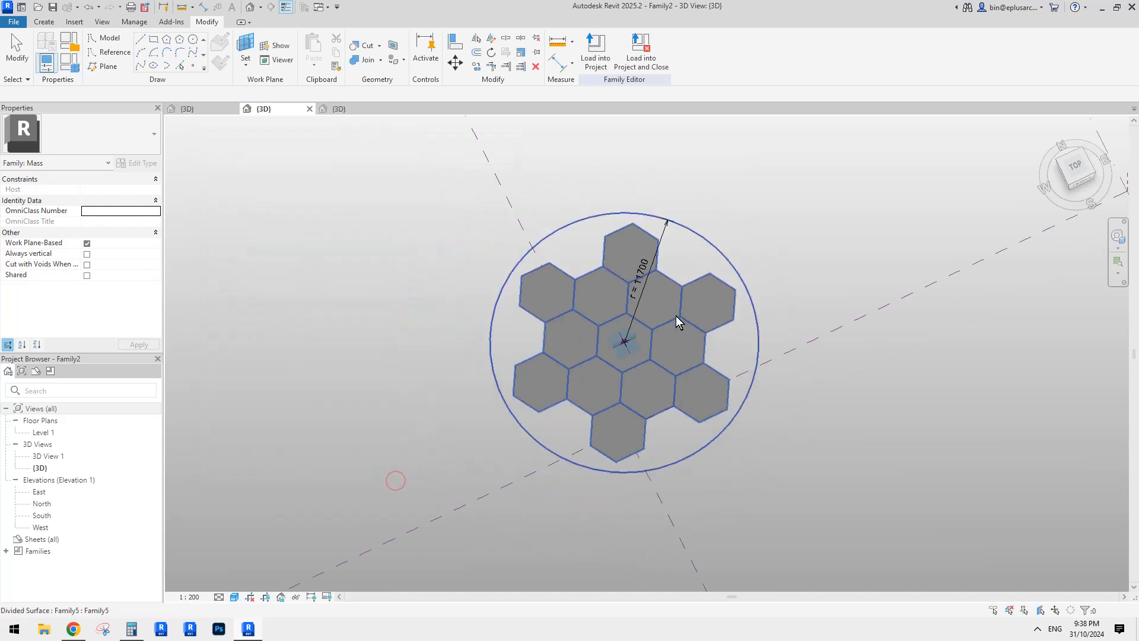
# - Set the radius of the reference circle around the hexagons to 10000
pyautogui.keyDown('shift'); pyautogui.moveTo(675, 315); pyautogui.dragTo(769, 307, button='middle'); pyautogui.keyUp('shift')
pyautogui.click(653, 264)
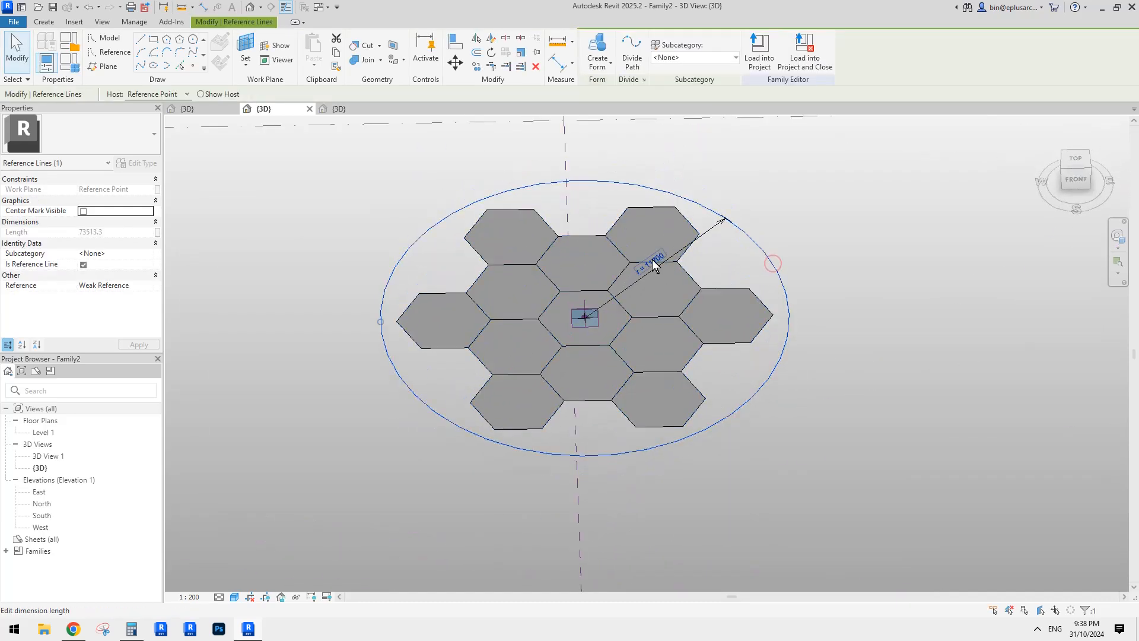
pyautogui.click(652, 264)
pyautogui.write('10000')
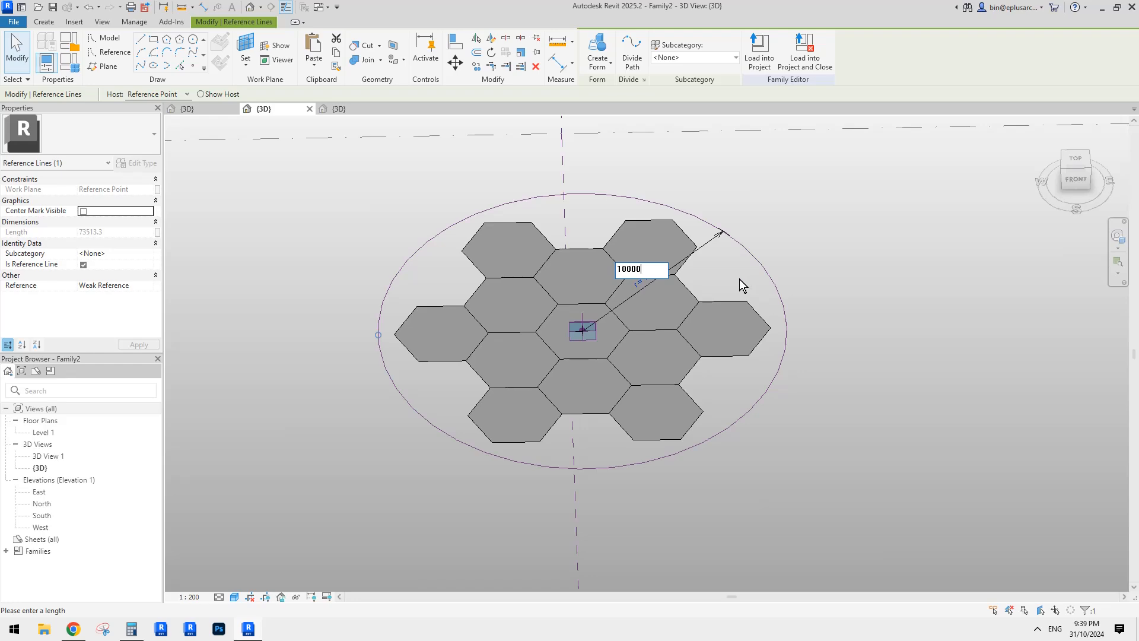
pyautogui.click(860, 293)
# - Examine how the hexagon panels fit inside the resized circle from several angles
pyautogui.keyDown('shift'); pyautogui.moveTo(653, 356); pyautogui.dragTo(689, 371, button='middle'); pyautogui.keyUp('shift')
pyautogui.scroll(2, 547, 341)
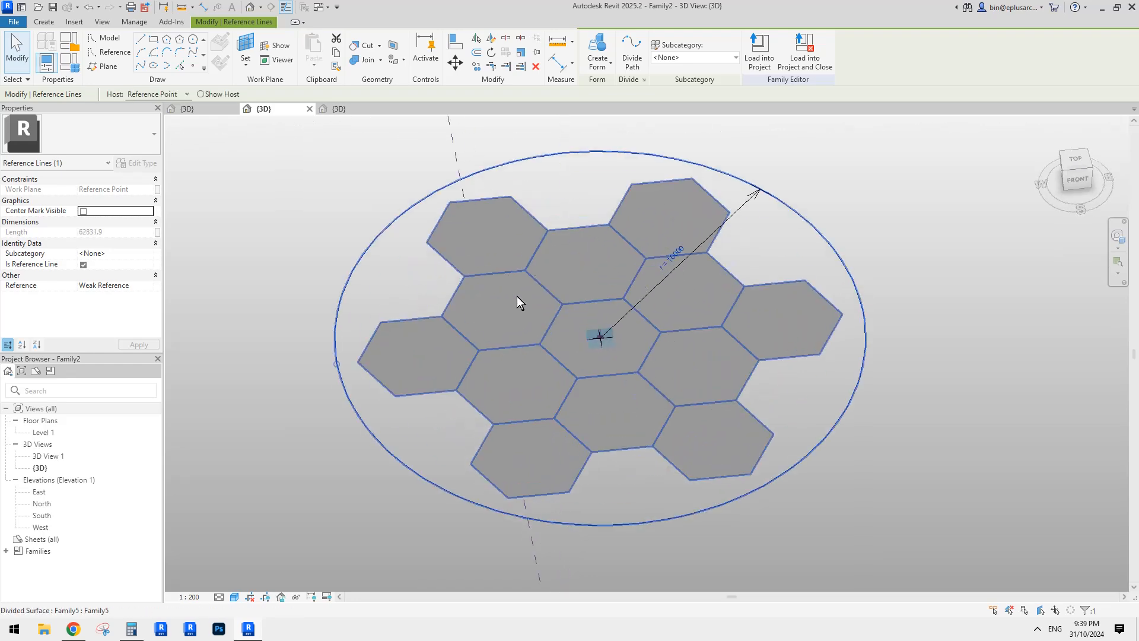
pyautogui.click(487, 247)
pyautogui.scroll(-1, 482, 283)
pyautogui.keyDown('shift'); pyautogui.moveTo(496, 328); pyautogui.dragTo(470, 295, button='middle'); pyautogui.keyUp('shift')
pyautogui.click(731, 227)
pyautogui.keyDown('shift'); pyautogui.moveTo(718, 309); pyautogui.dragTo(714, 377, button='middle'); pyautogui.keyUp('shift')
pyautogui.scroll(-2, 702, 295)
pyautogui.moveTo(714, 376); pyautogui.dragTo(630, 396, button='middle')
pyautogui.scroll(2, 695, 361)
pyautogui.scroll(2, 619, 374)
pyautogui.moveTo(552, 411); pyautogui.dragTo(485, 400, button='middle')
pyautogui.click(458, 445)
# - Switch to Chrome to check the reference photo of the canopy, and return to the mass in Revit
pyautogui.click(74, 629)
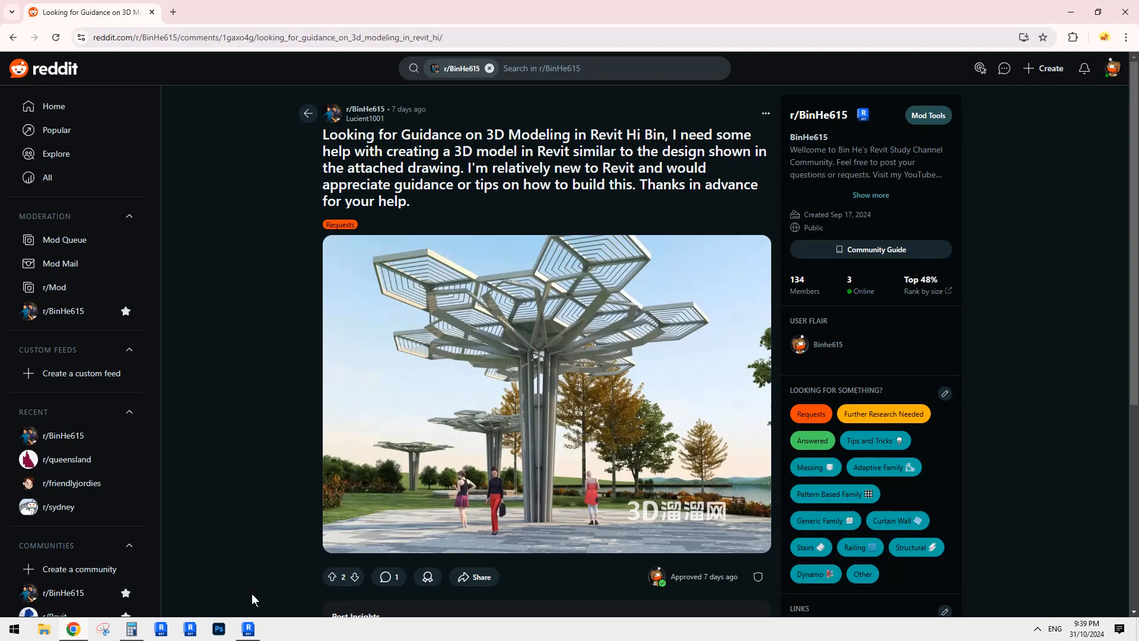
pyautogui.click(248, 628)
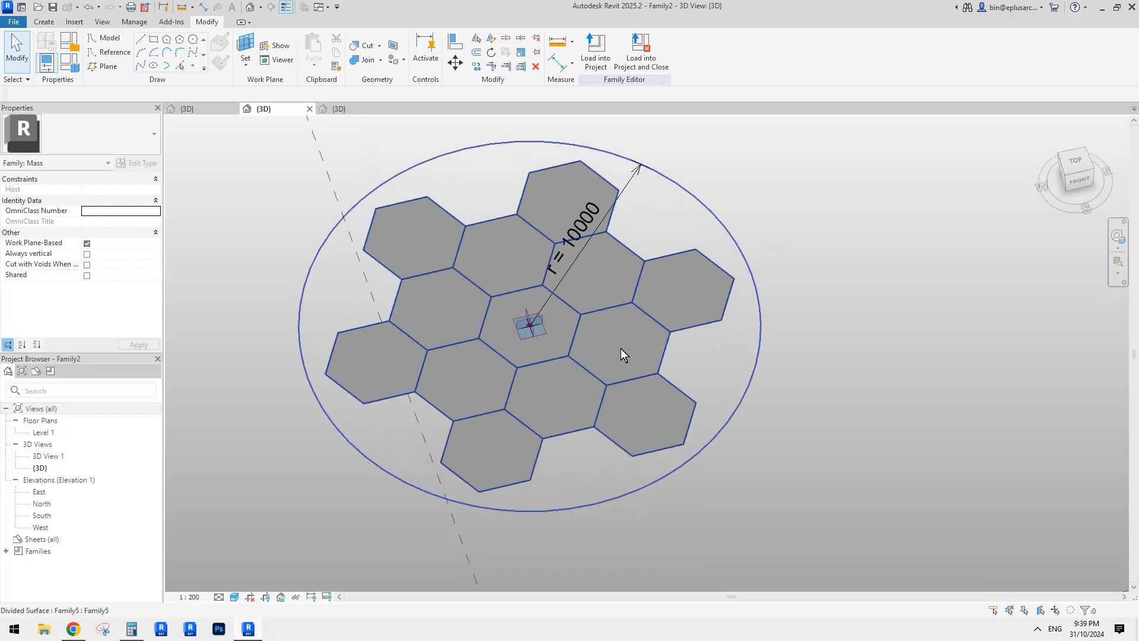
pyautogui.moveTo(625, 347); pyautogui.dragTo(625, 360, button='middle')
# - Open the hexagon curtain panel family and delete its filled hexagonal surface form
pyautogui.click(341, 109)
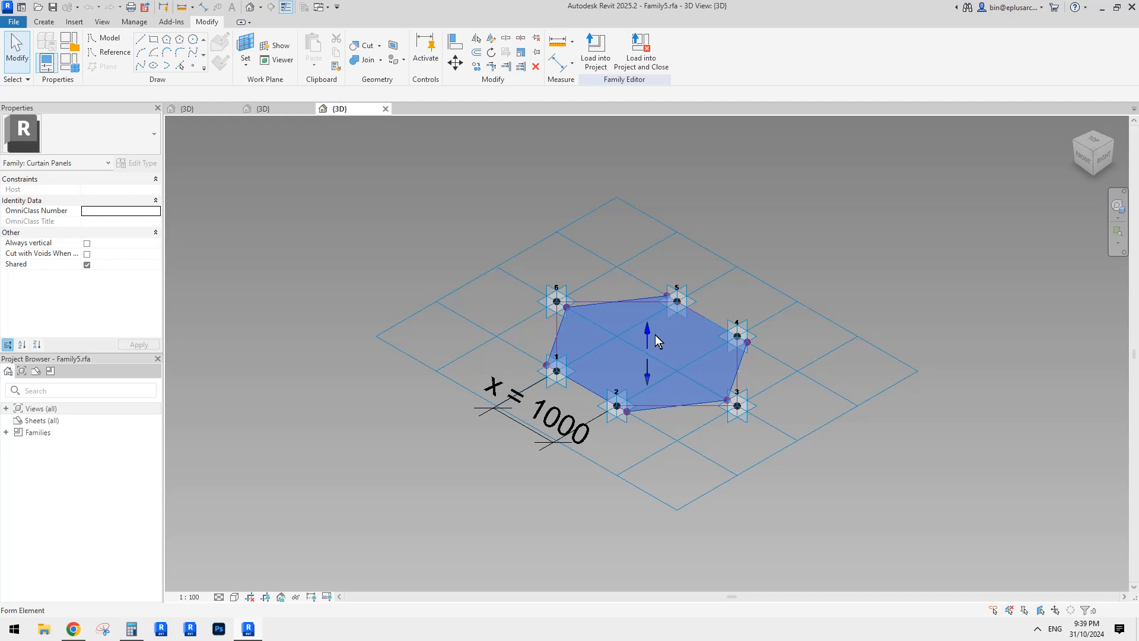
pyautogui.click(651, 352)
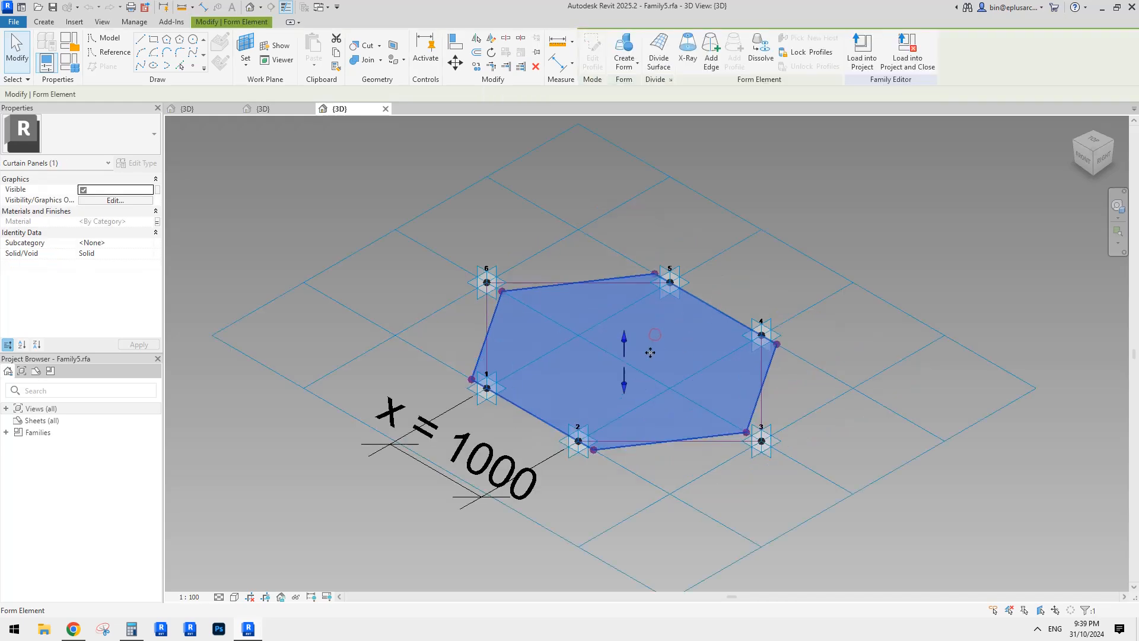
pyautogui.keyDown('shift'); pyautogui.moveTo(650, 353); pyautogui.dragTo(514, 391, button='middle'); pyautogui.keyUp('shift')
pyautogui.press('Escape')
pyautogui.scroll(1, 582, 339)
pyautogui.click(582, 339)
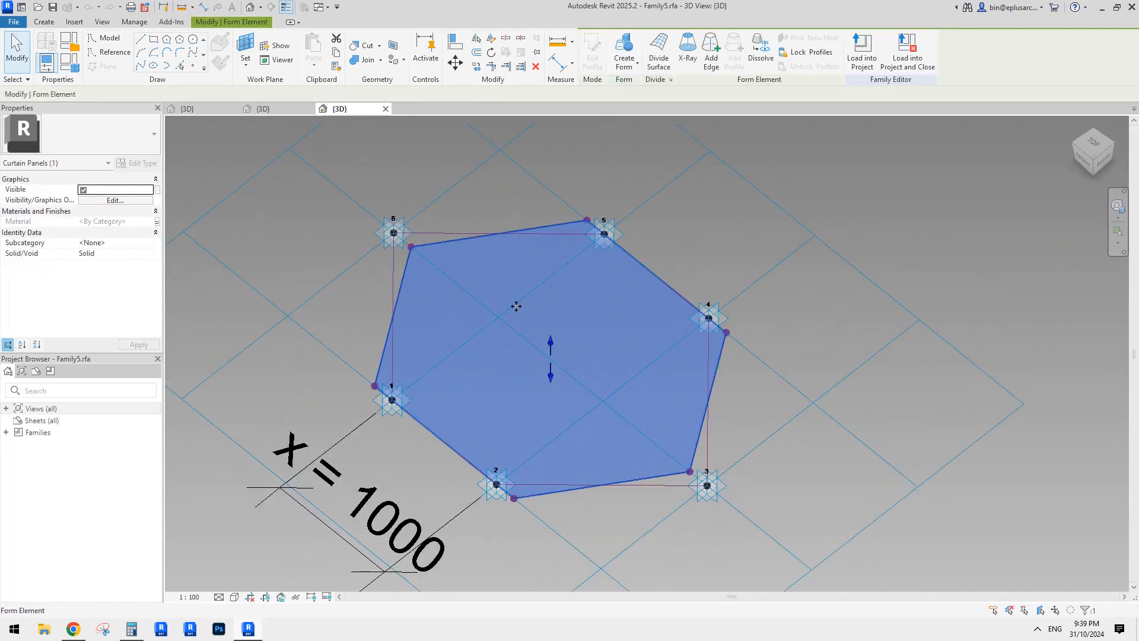
pyautogui.keyDown('shift'); pyautogui.moveTo(516, 306); pyautogui.dragTo(530, 355, button='middle'); pyautogui.keyUp('shift')
pyautogui.press('Delete')
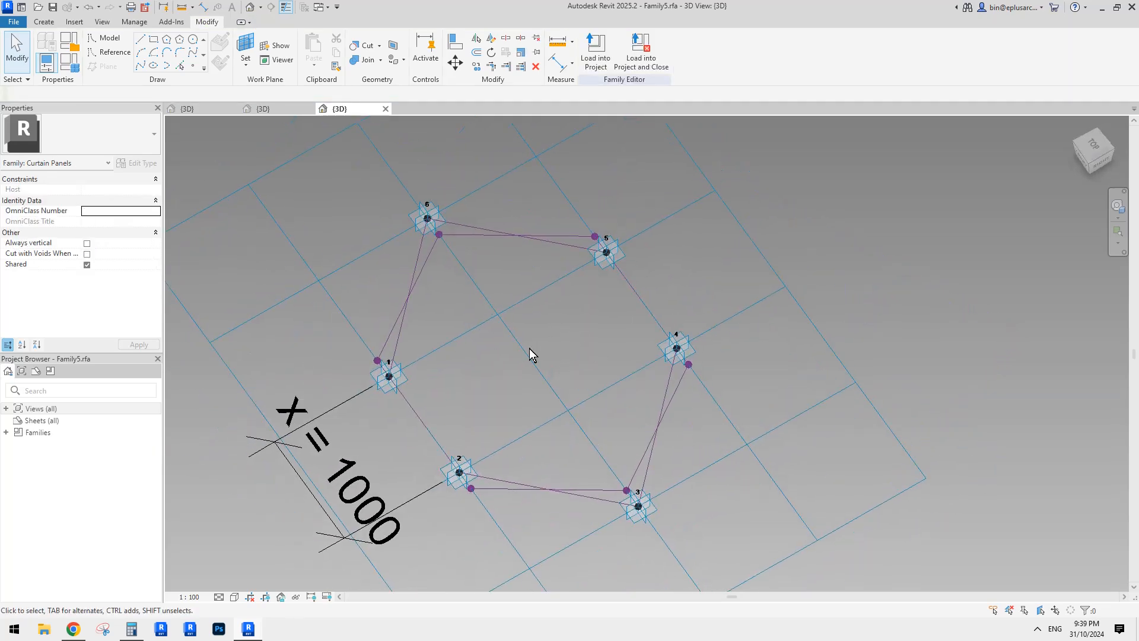
# - Compare the bare hexagon outline with the canopy photo in Chrome, and return to the panel family in Revit
pyautogui.keyDown('shift'); pyautogui.moveTo(474, 266); pyautogui.dragTo(545, 344, button='middle'); pyautogui.keyUp('shift')
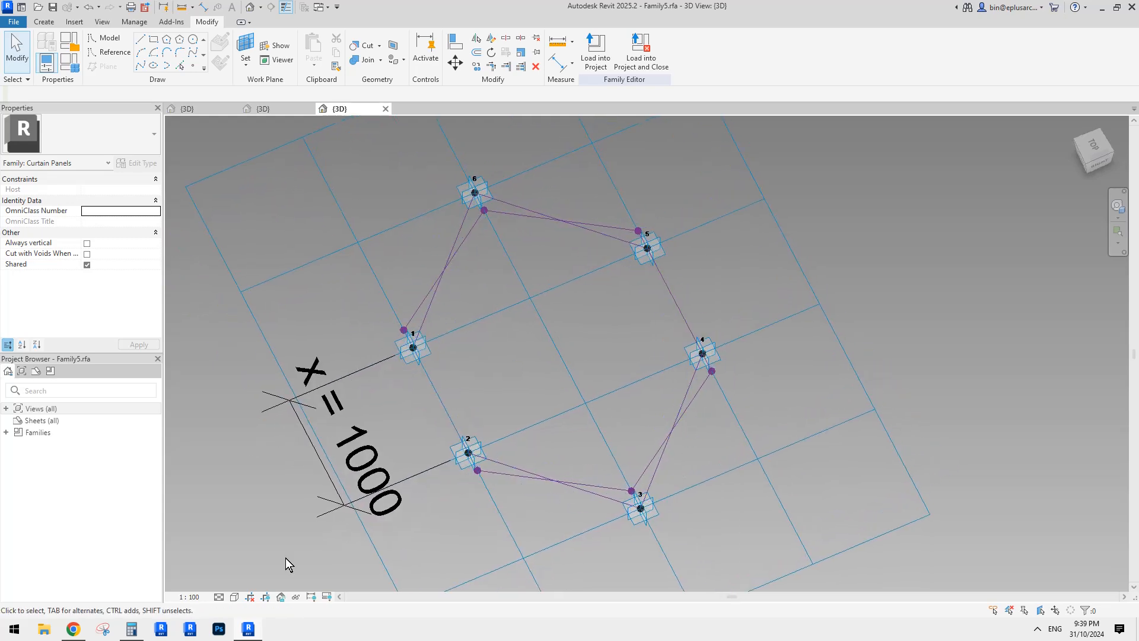
pyautogui.click(74, 629)
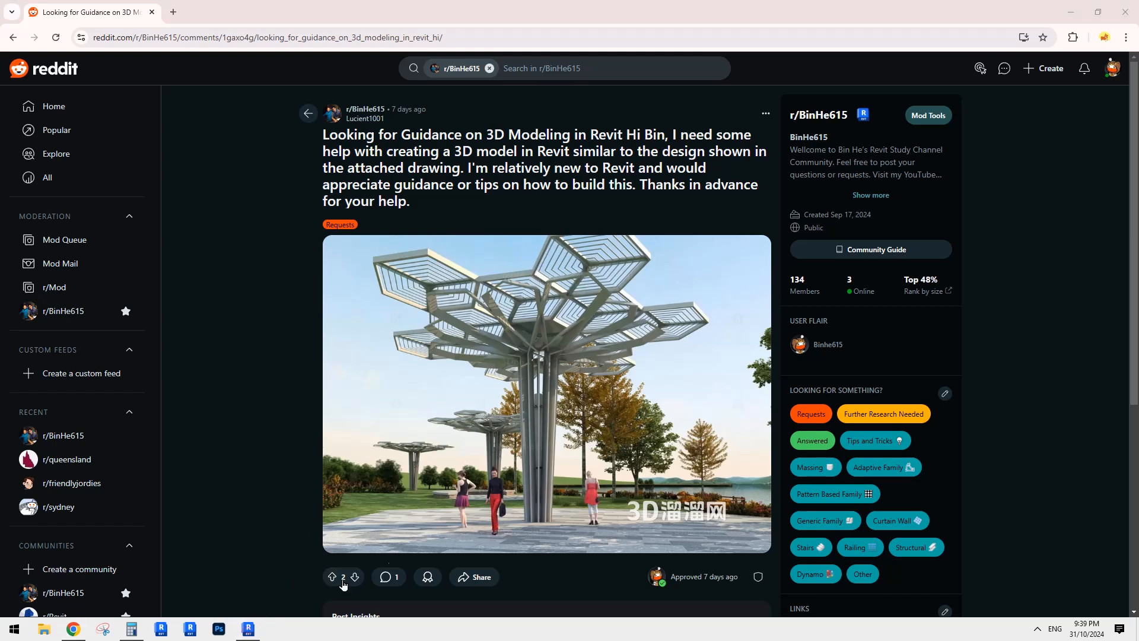
pyautogui.click(247, 630)
pyautogui.keyDown('shift'); pyautogui.moveTo(528, 410); pyautogui.dragTo(529, 415, button='middle'); pyautogui.keyUp('shift')
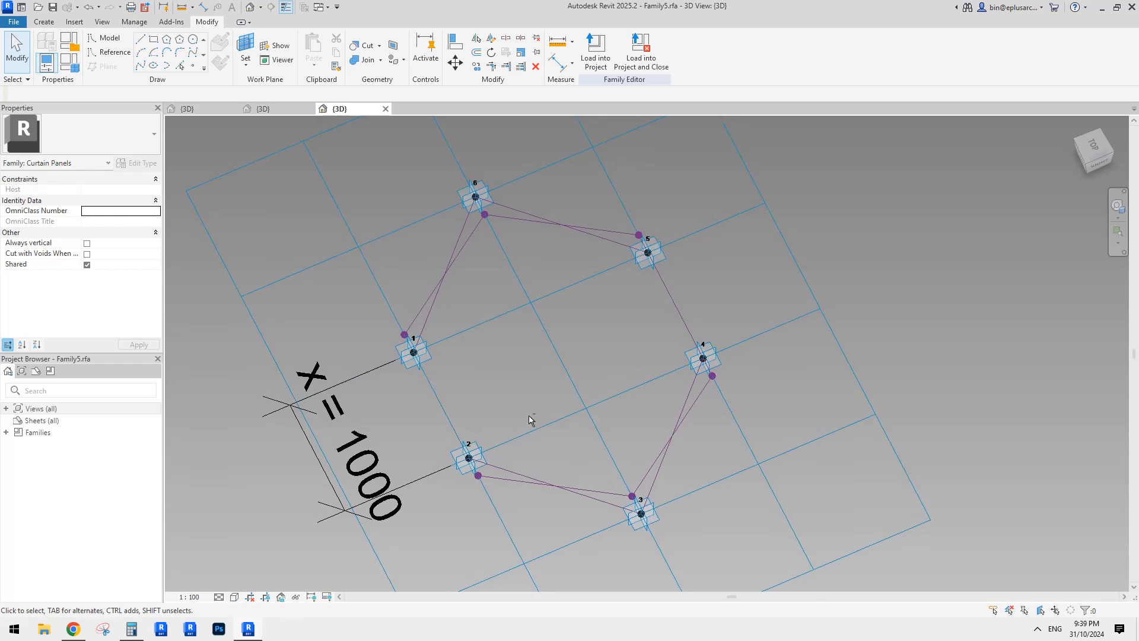
# - Convert the chain of six reference lines forming the hexagon outline into model lines
pyautogui.press('Tab')
pyautogui.click(518, 223)
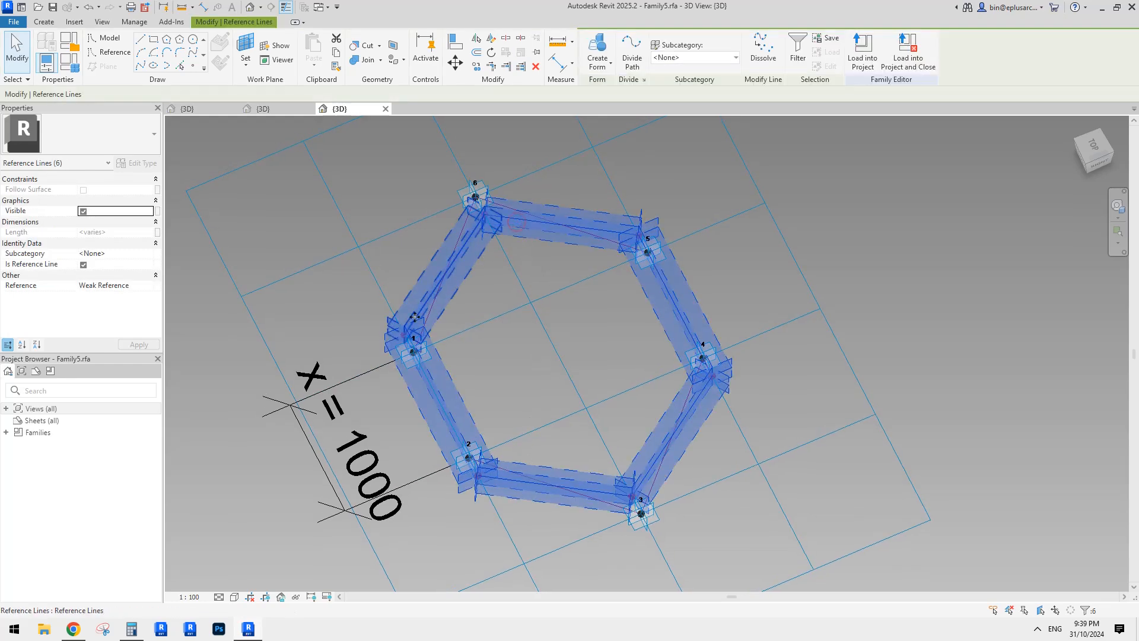
pyautogui.keyDown('shift'); pyautogui.moveTo(711, 369); pyautogui.dragTo(734, 363, button='middle'); pyautogui.keyUp('shift')
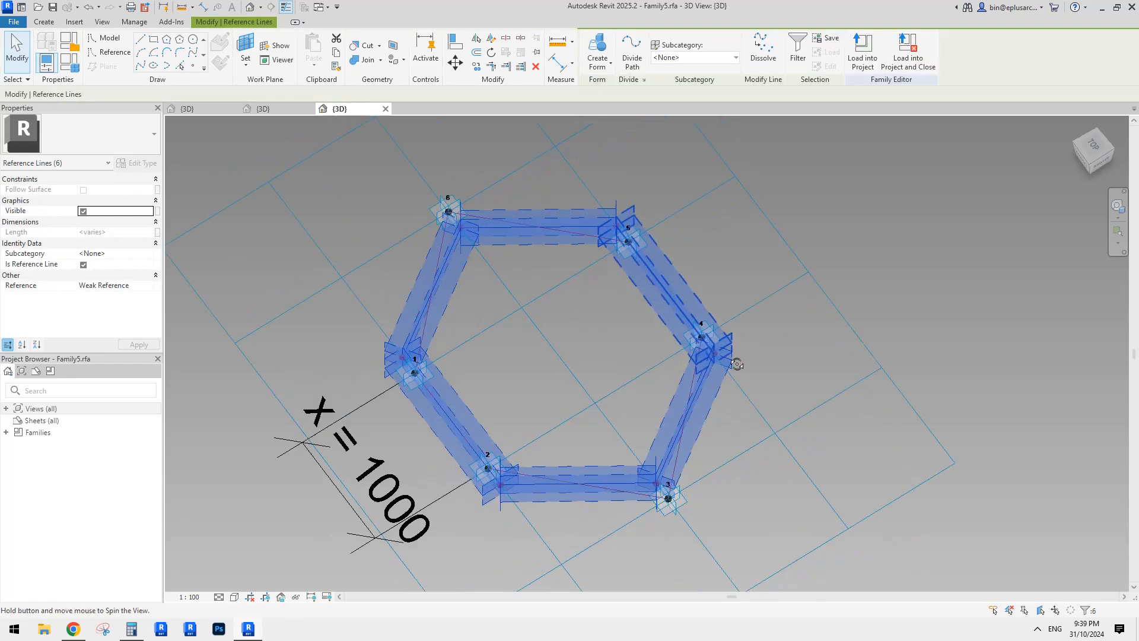
pyautogui.click(84, 264)
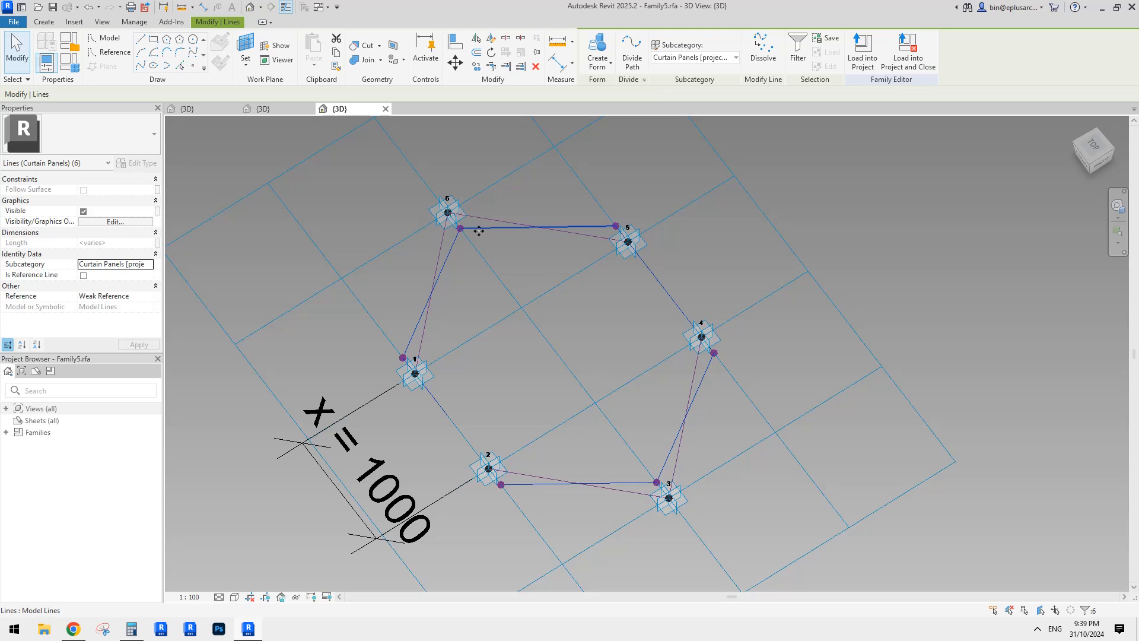
pyautogui.press('Escape')
pyautogui.moveTo(553, 276)
pyautogui.keyDown('shift'); pyautogui.mouseDown(button='middle')
pyautogui.moveTo(580, 280)
pyautogui.moveTo(526, 287)
pyautogui.moveTo(501, 267)
pyautogui.moveTo(564, 348)
pyautogui.moveTo(550, 339)
pyautogui.moveTo(576, 323)
pyautogui.moveTo(548, 284)
pyautogui.mouseUp(button='middle'); pyautogui.keyUp('shift')
pyautogui.moveTo(465, 296); pyautogui.dragTo(490, 315, button='middle')
pyautogui.press('Tab')
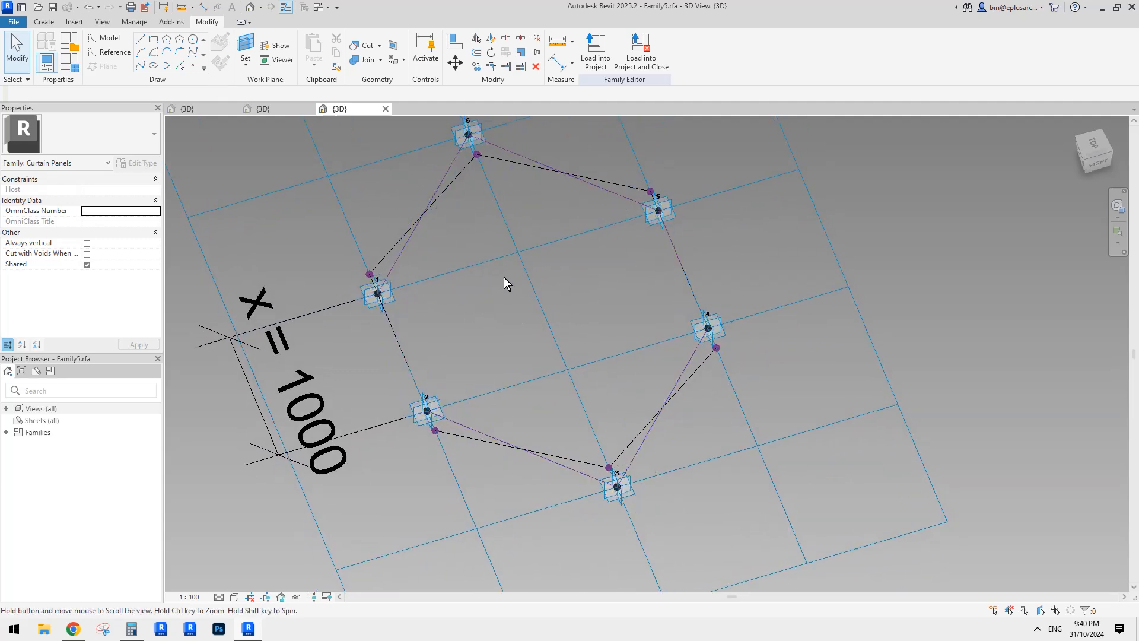
pyautogui.keyDown('shift'); pyautogui.moveTo(540, 293); pyautogui.dragTo(551, 338, button='middle'); pyautogui.keyUp('shift')
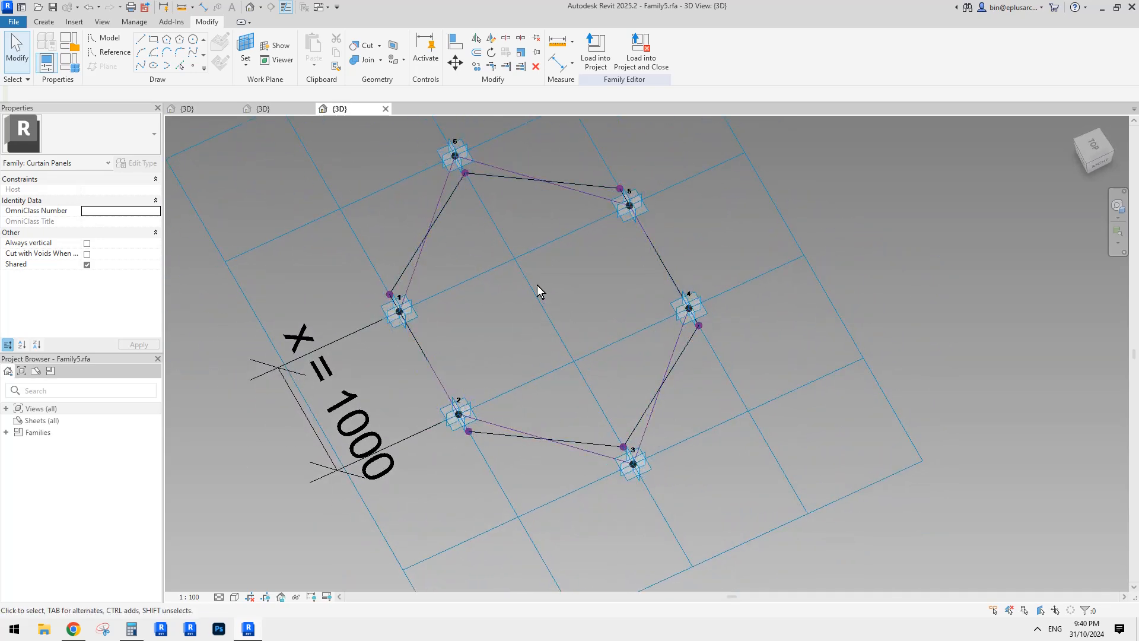
pyautogui.press('Tab')
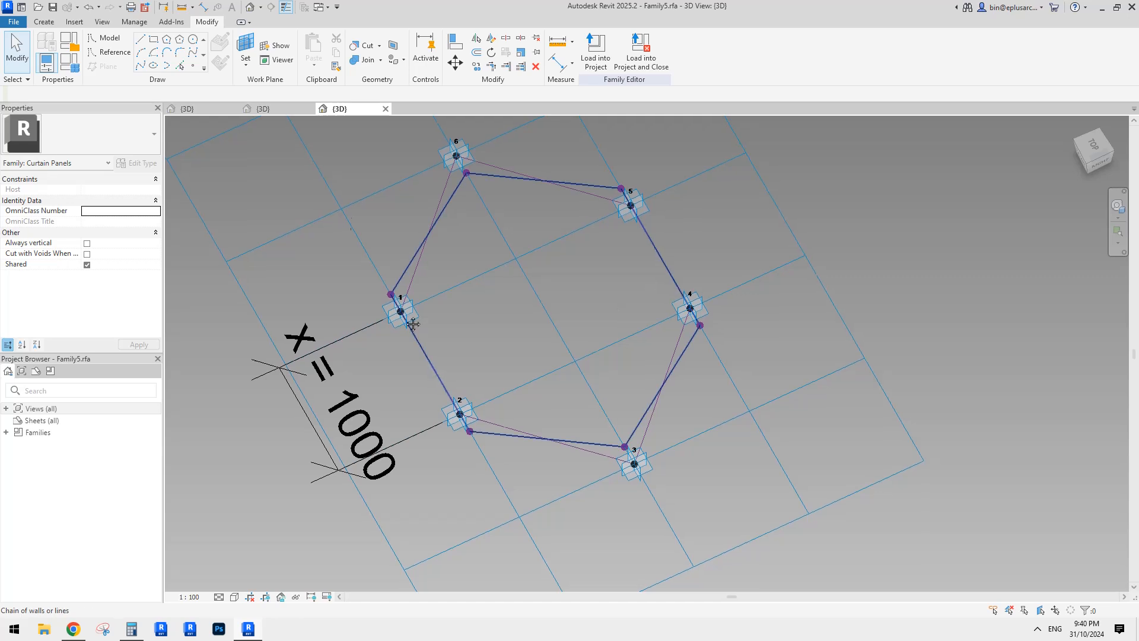
pyautogui.moveTo(411, 323); pyautogui.dragTo(410, 317, button='middle')
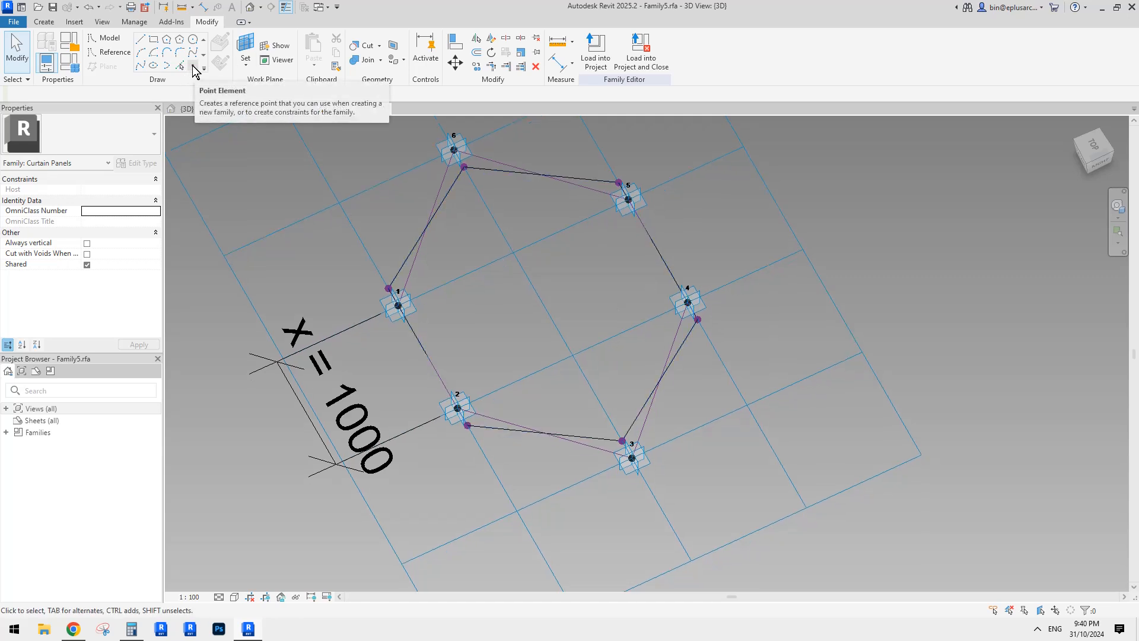
# - Place reference points at the midpoints of the hexagon's two opposite sides, between points 1 and 2 and between points 4 and 5
pyautogui.click(192, 66)
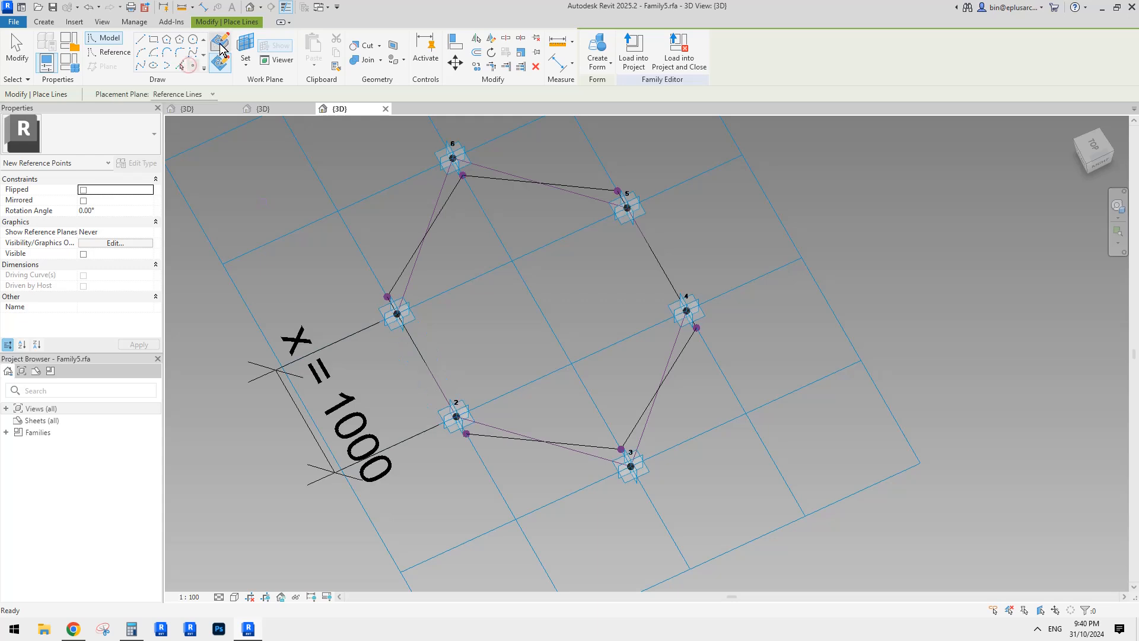
pyautogui.click(220, 44)
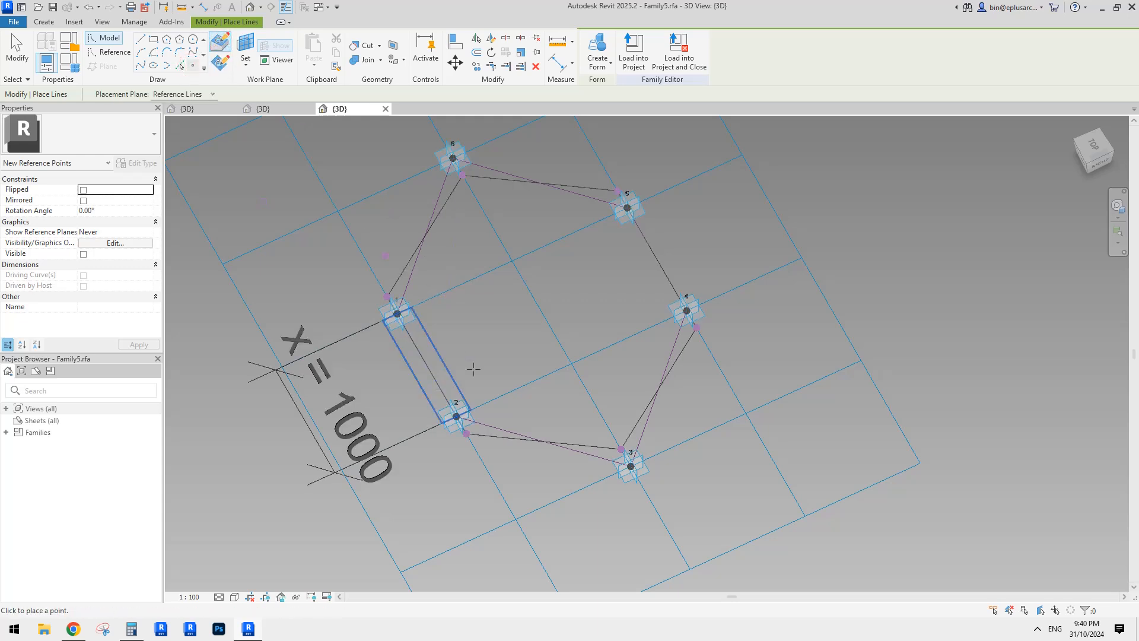
pyautogui.click(427, 365)
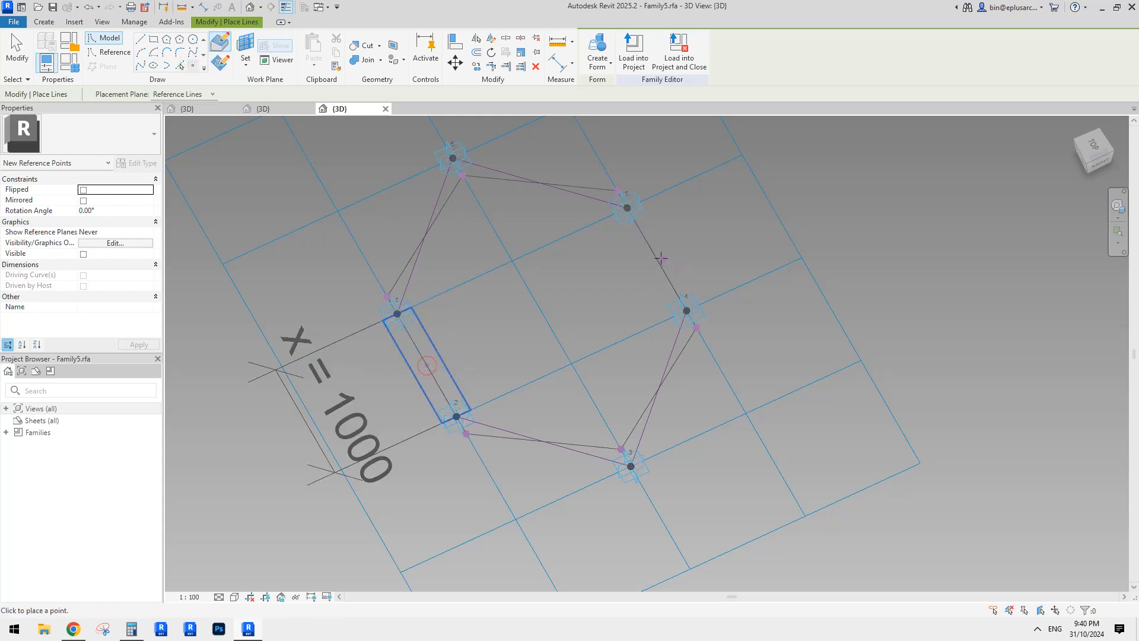
pyautogui.click(656, 259)
pyautogui.press('Escape')
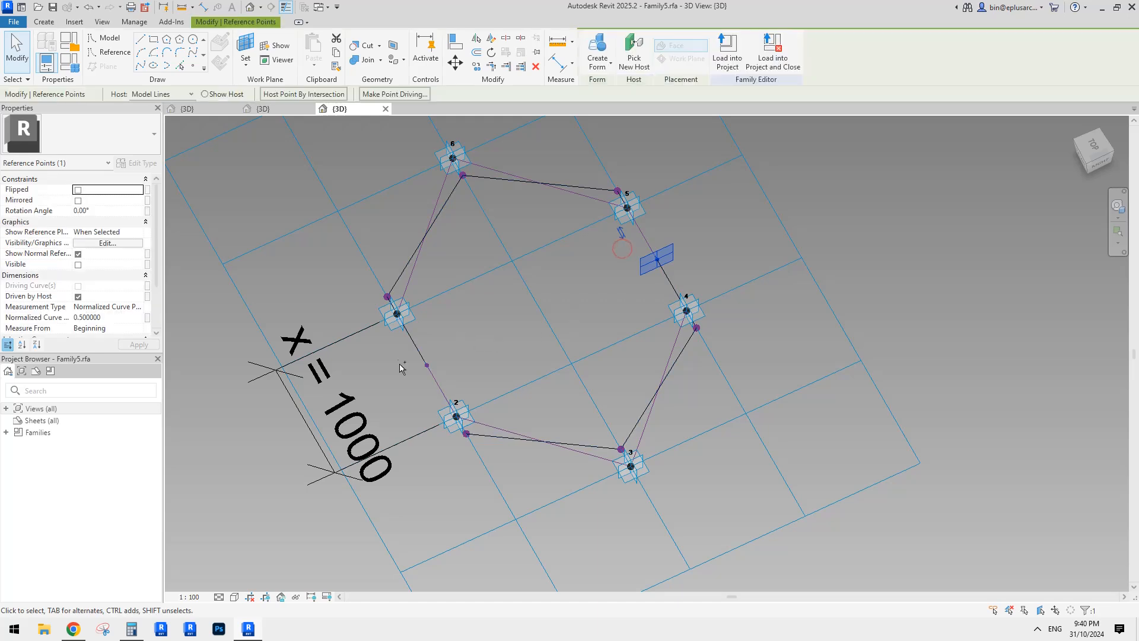
# - Join the two side midpoints with a spline through points and make it a reference line across the hexagon
pyautogui.keyDown('ctrl'); pyautogui.click(427, 365); pyautogui.keyUp('ctrl')
pyautogui.click(140, 65)
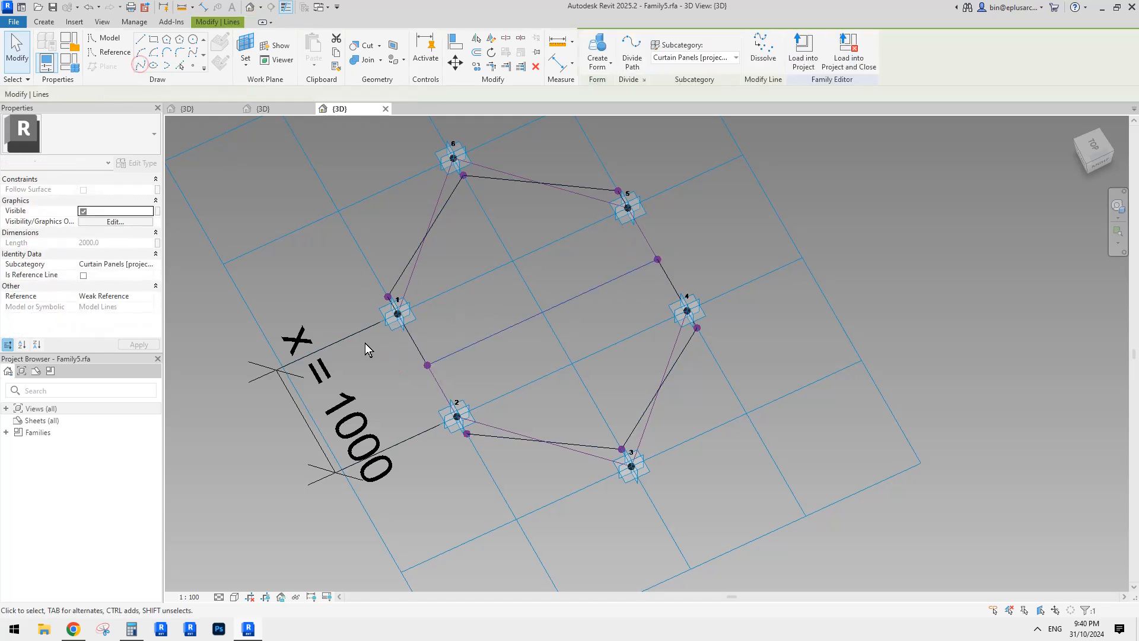
pyautogui.click(84, 275)
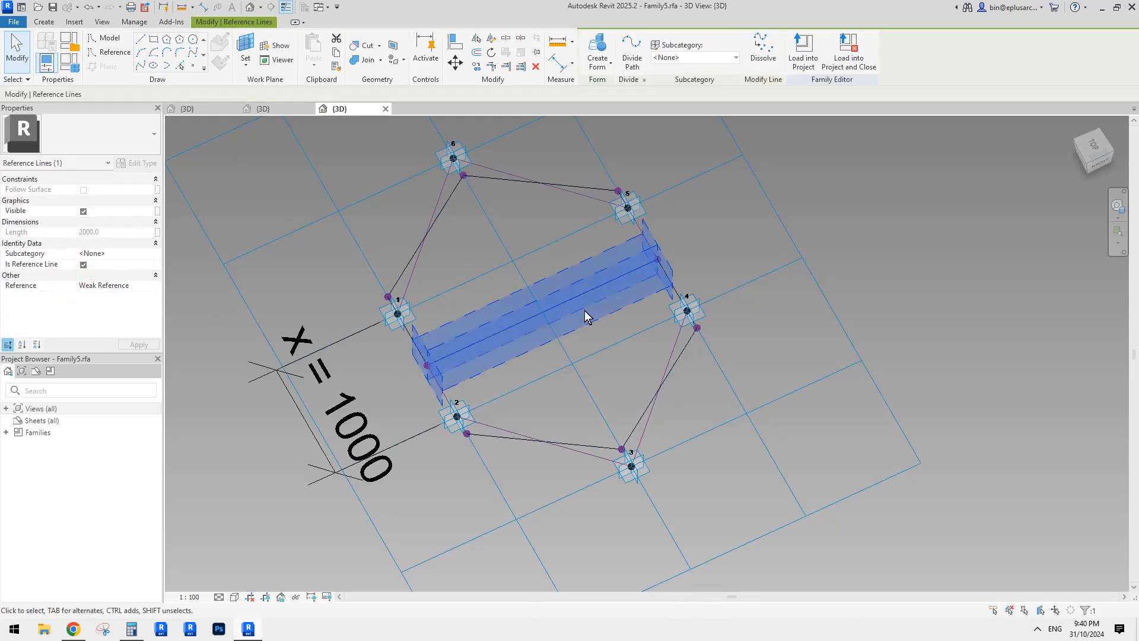
pyautogui.moveTo(560, 333); pyautogui.dragTo(554, 342, button='middle')
pyautogui.click(400, 390)
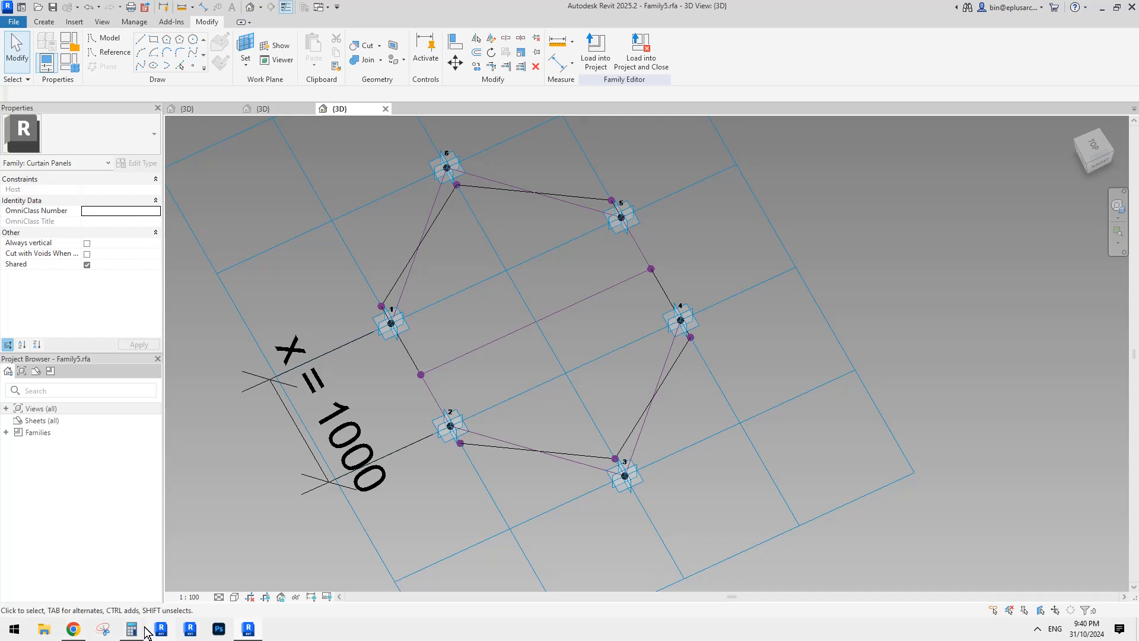
# - Check the canopy photo in Chrome, and back in Revit place a reference point at the midpoint of the reference line crossing the hexagon
pyautogui.click(73, 629)
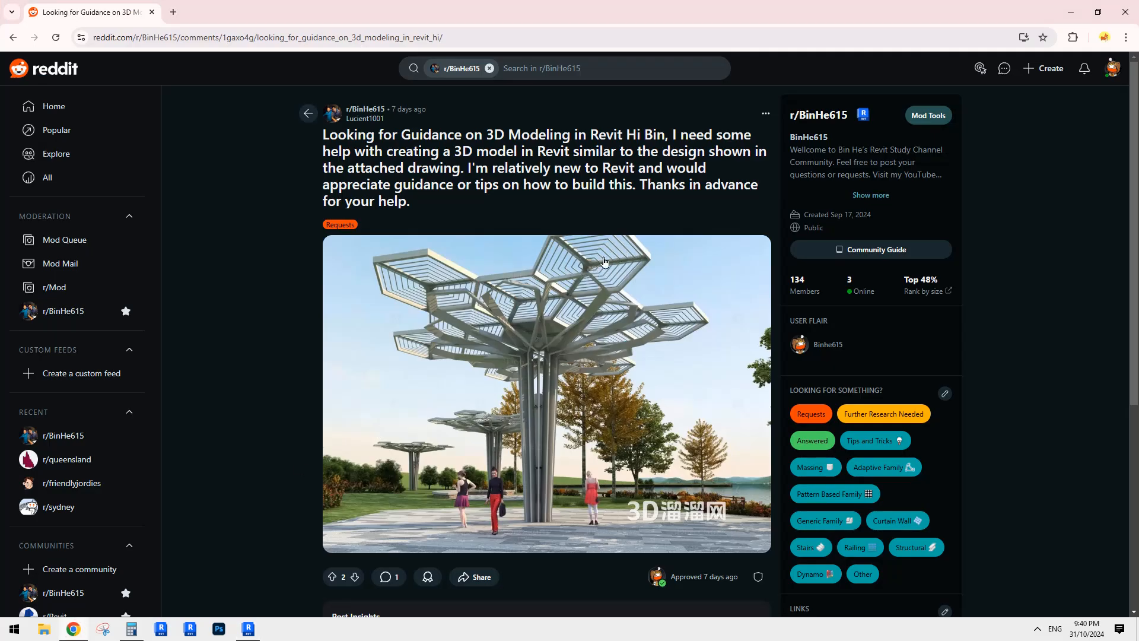
pyautogui.click(248, 629)
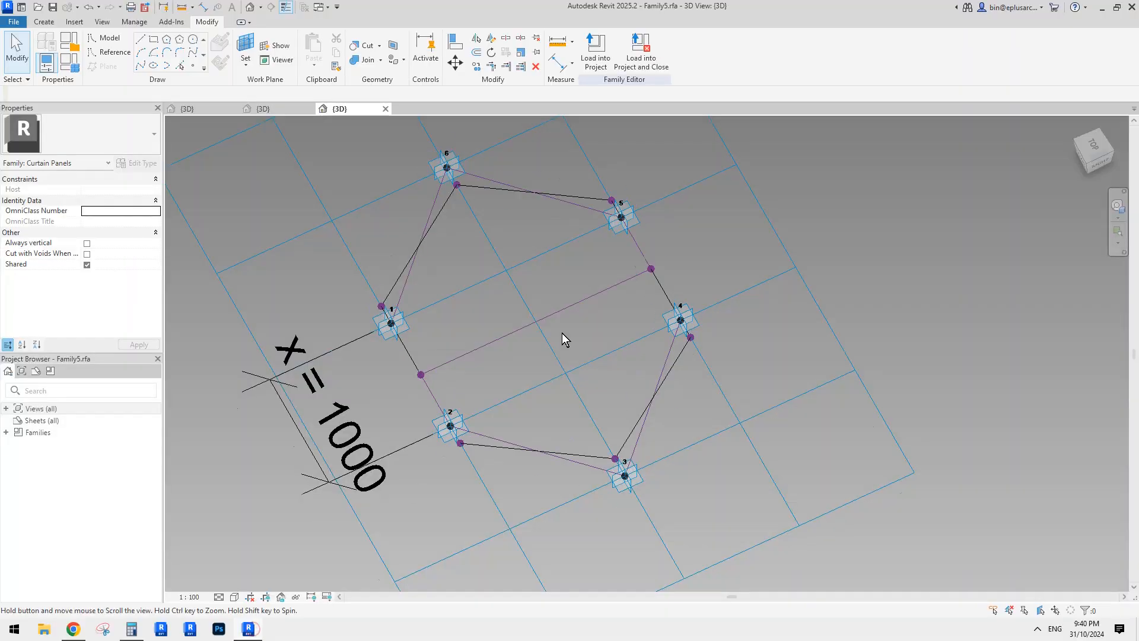
pyautogui.click(192, 66)
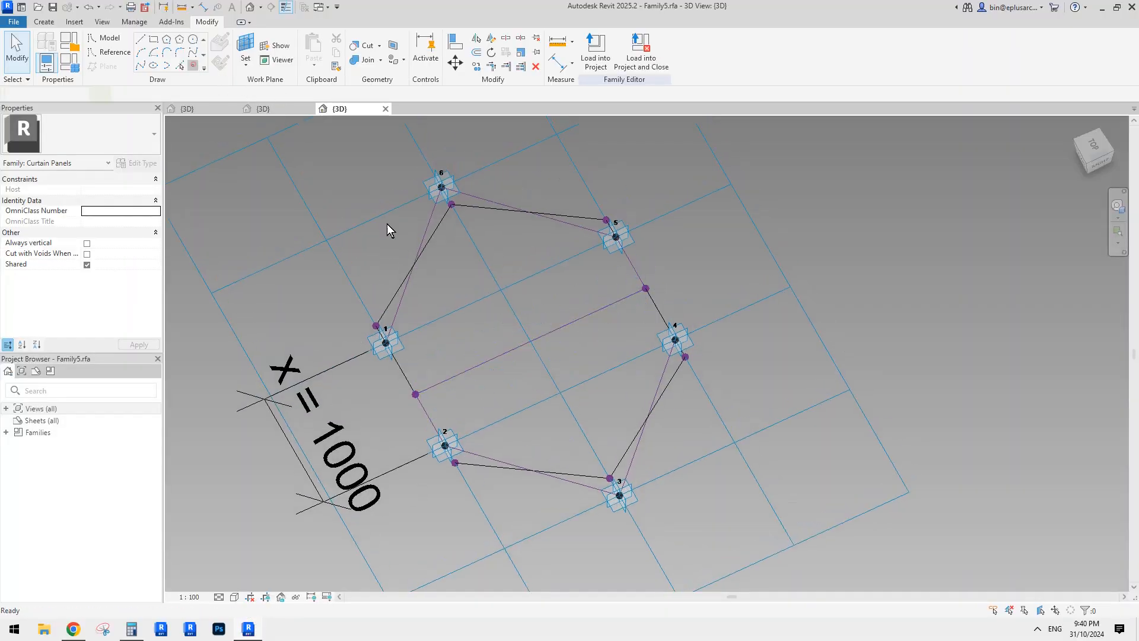
pyautogui.click(531, 341)
pyautogui.press('Escape')
pyautogui.press('Escape')
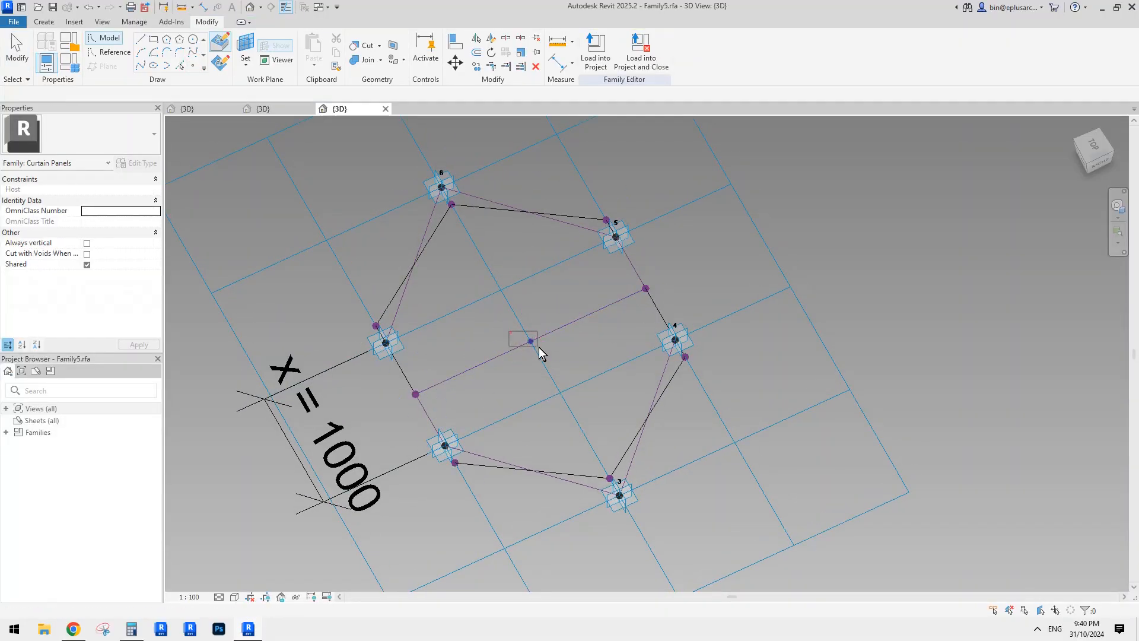
# - Connect the hexagon's centre point to the outline corner beside point 6 with a spline through points
pyautogui.click(530, 341)
pyautogui.scroll(-1, 530, 342)
pyautogui.keyDown('shift'); pyautogui.moveTo(531, 342); pyautogui.dragTo(527, 384, button='middle'); pyautogui.keyUp('shift')
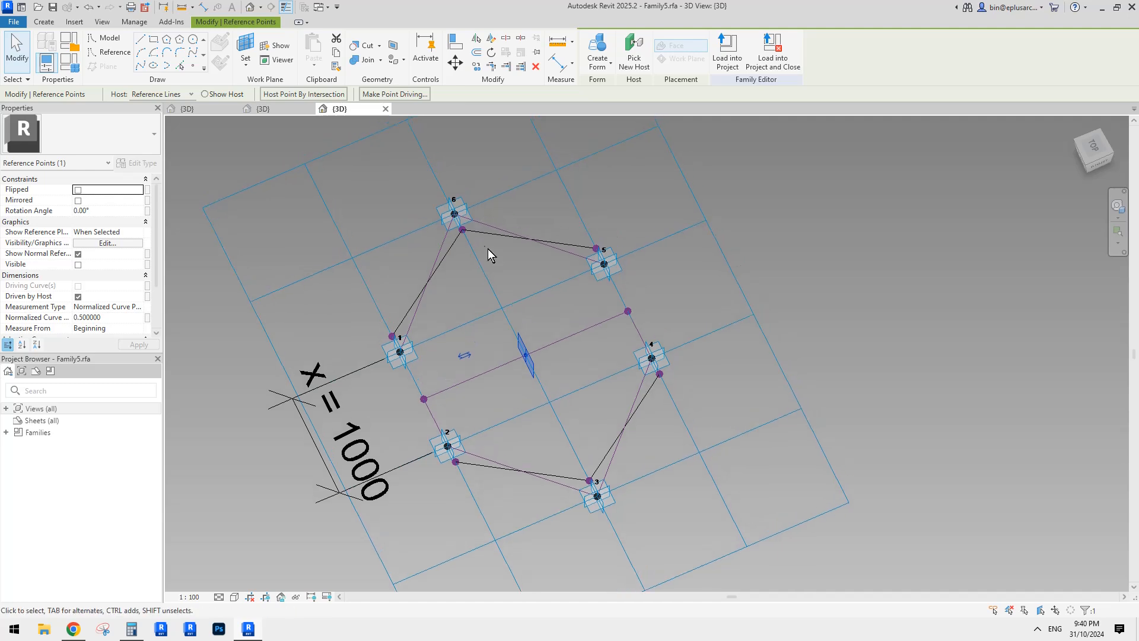
pyautogui.scroll(1, 488, 248)
pyautogui.keyDown('ctrl'); pyautogui.click(460, 229); pyautogui.keyUp('ctrl')
pyautogui.press('Escape')
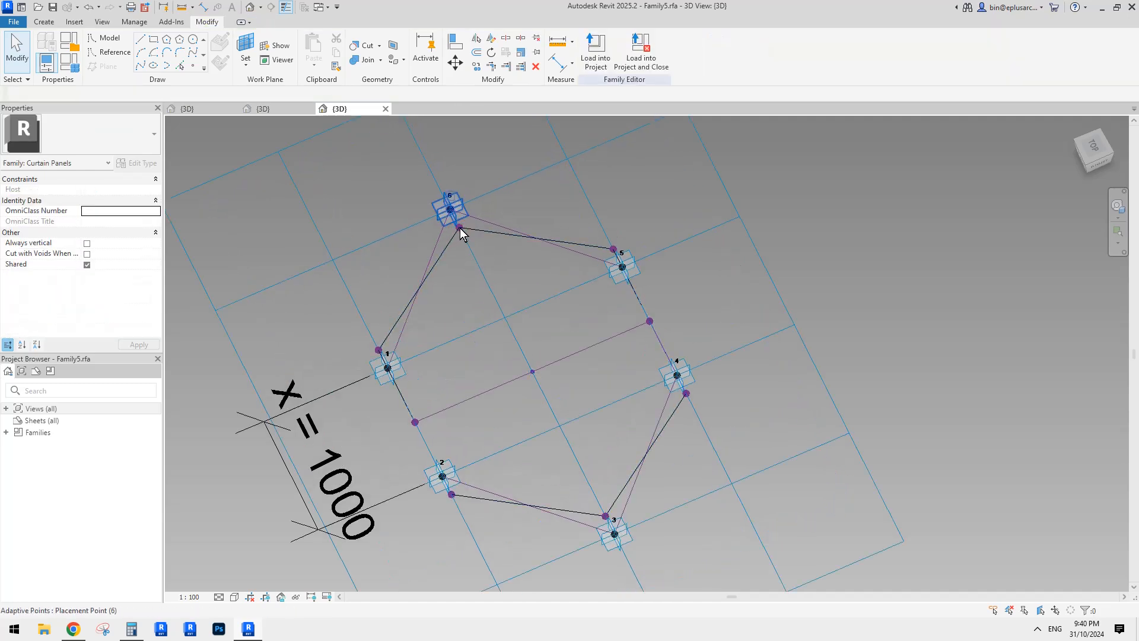
pyautogui.click(459, 228)
pyautogui.keyDown('ctrl'); pyautogui.click(532, 372); pyautogui.keyUp('ctrl')
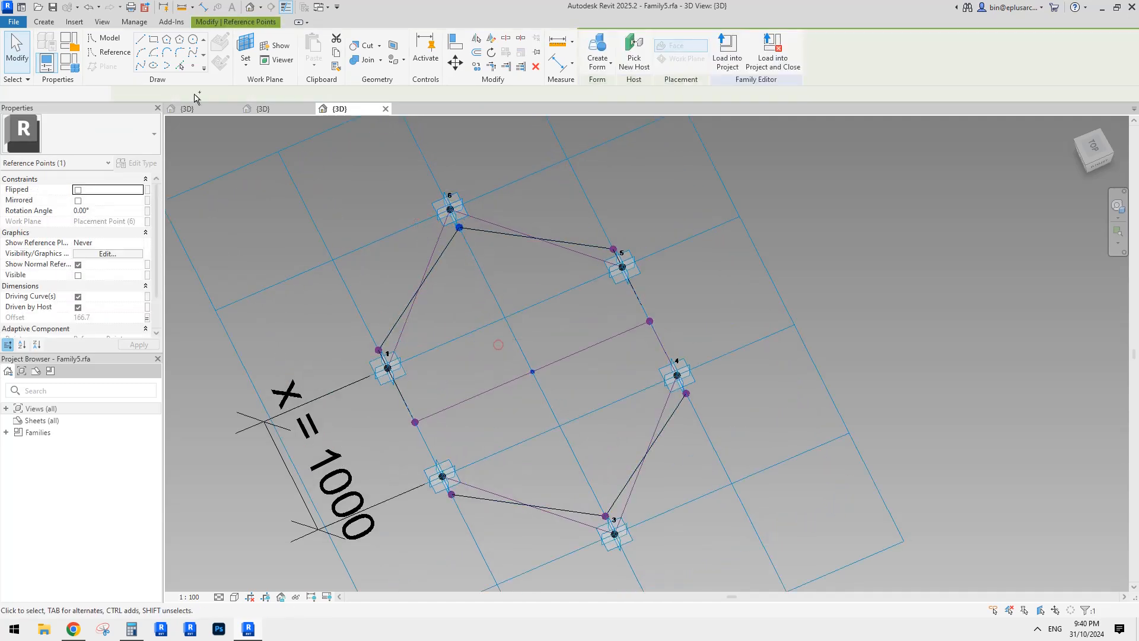
pyautogui.click(140, 65)
# - Connect the centre point to the outline corners beside points 2 and 4 with separate splines through points
pyautogui.scroll(1, 570, 404)
pyautogui.click(527, 363)
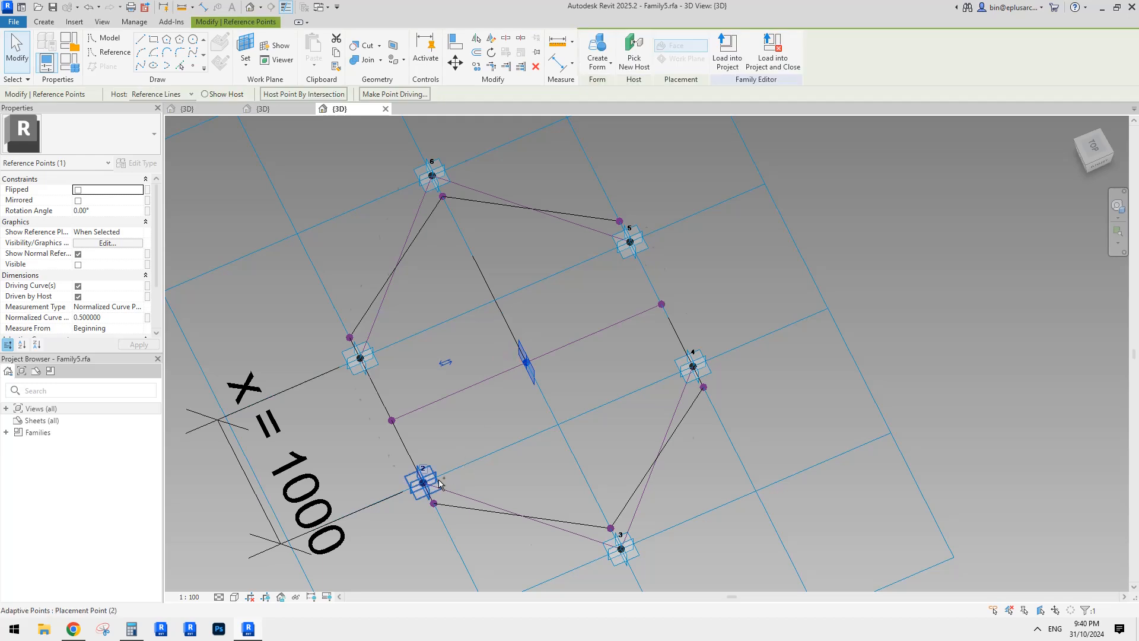
pyautogui.keyDown('ctrl'); pyautogui.click(434, 503); pyautogui.keyUp('ctrl')
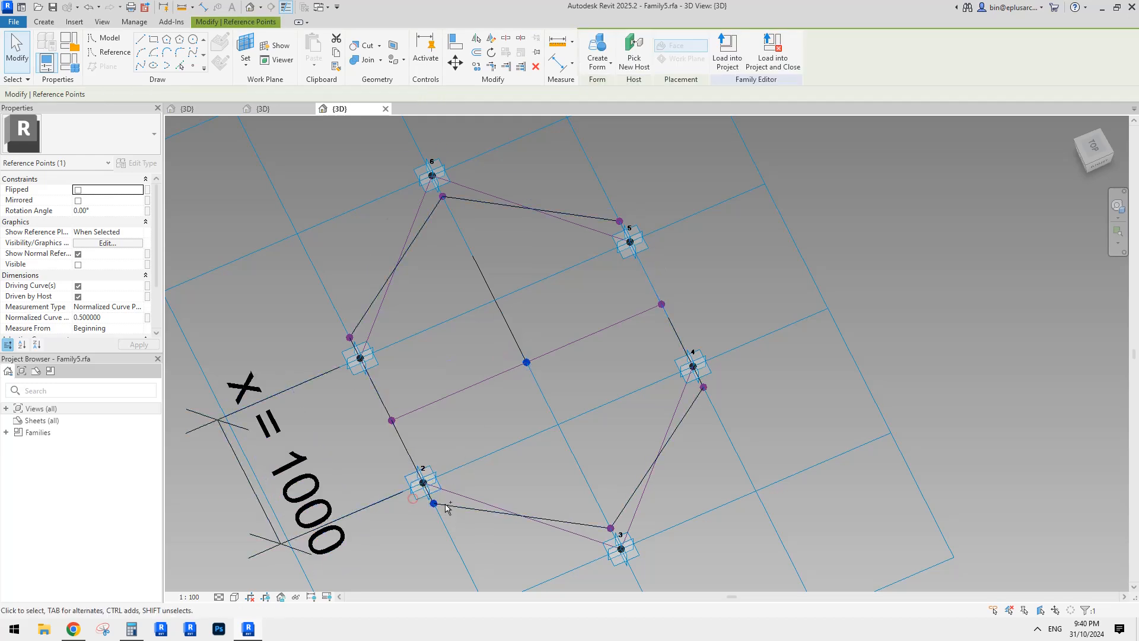
pyautogui.click(151, 67)
pyautogui.click(526, 362)
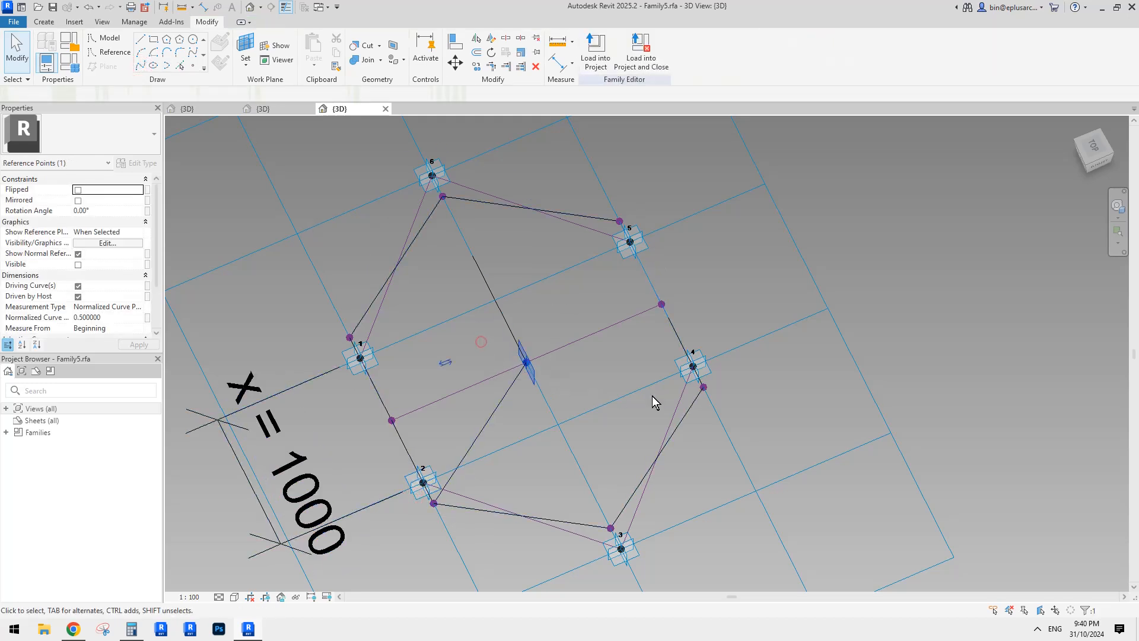
pyautogui.keyDown('ctrl'); pyautogui.click(704, 387); pyautogui.keyUp('ctrl')
pyautogui.click(141, 65)
pyautogui.scroll(-1, 557, 250)
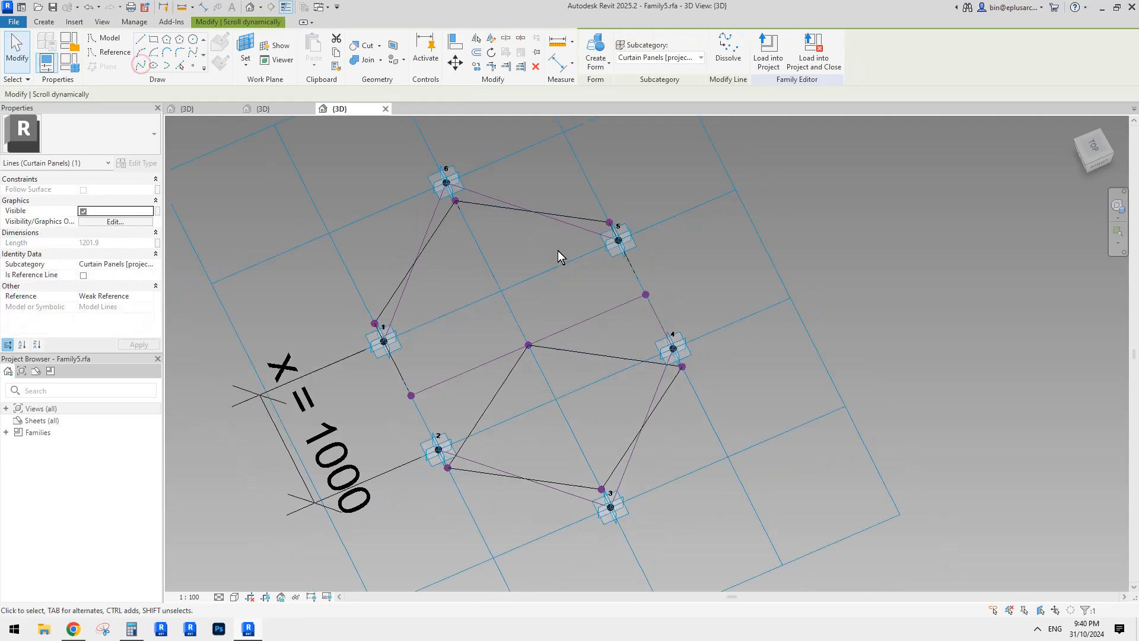
pyautogui.click(558, 251)
# - Compare the panel's radial line layout with the canopy photo in Chrome, and return to the panel family in Revit
pyautogui.keyDown('shift'); pyautogui.moveTo(558, 250); pyautogui.dragTo(570, 280, button='middle'); pyautogui.keyUp('shift')
pyautogui.scroll(2, 595, 269)
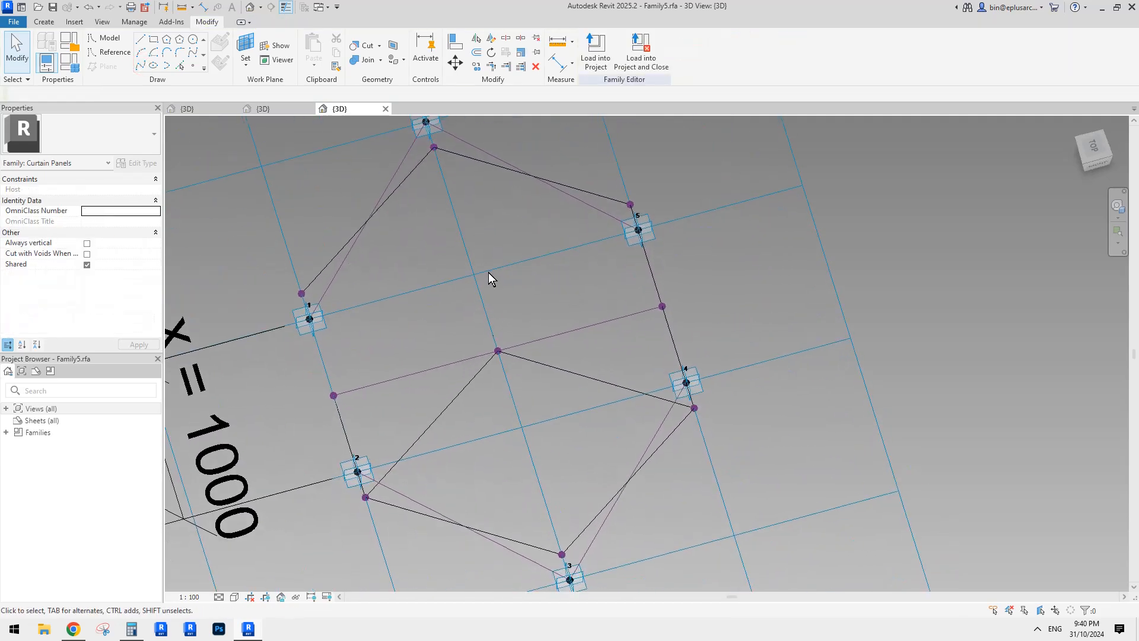
pyautogui.scroll(-1, 487, 174)
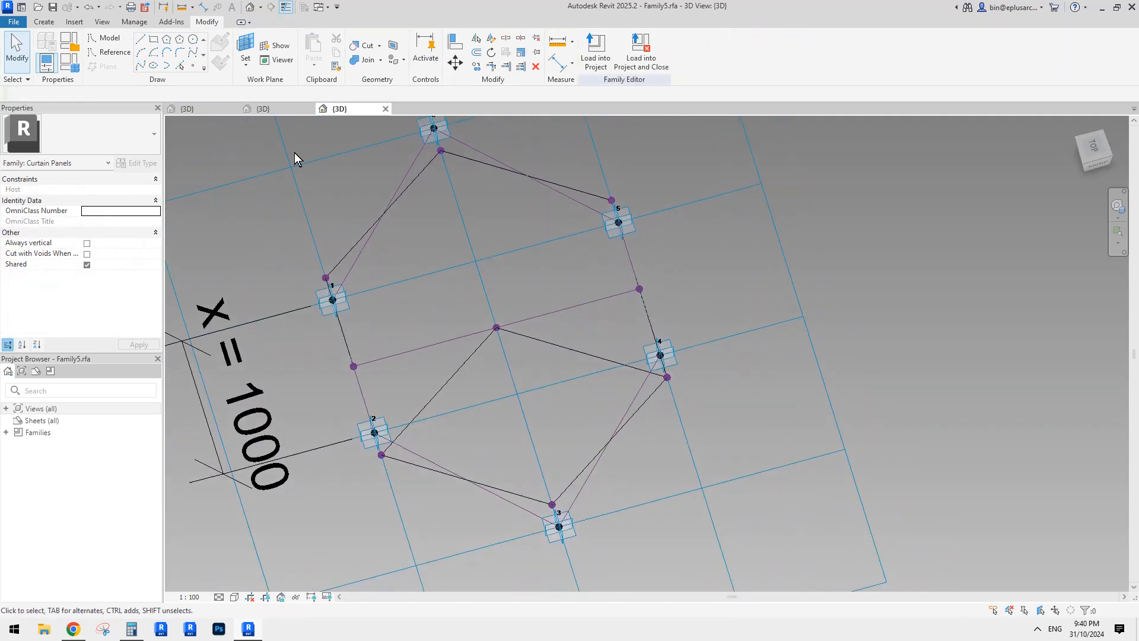
pyautogui.click(73, 628)
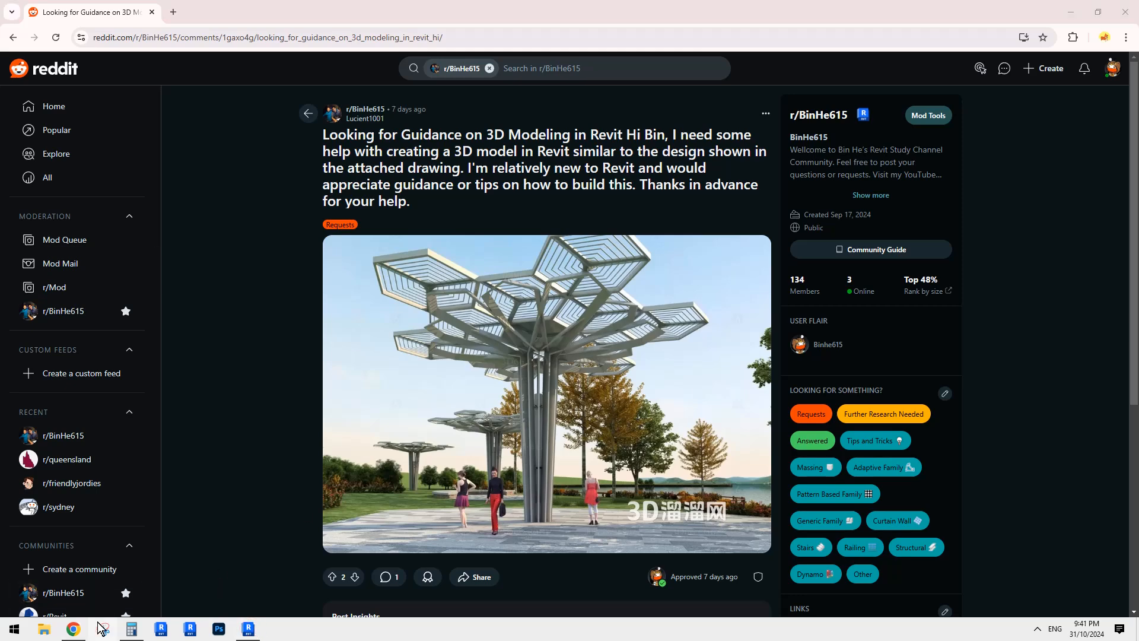
pyautogui.click(249, 630)
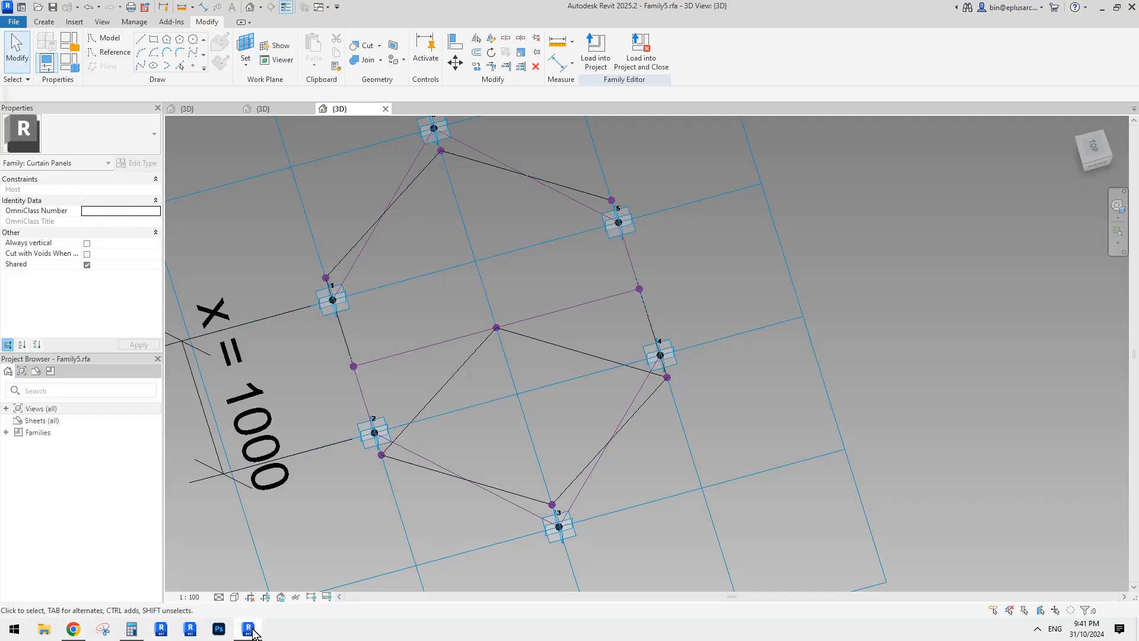
pyautogui.scroll(-1, 522, 403)
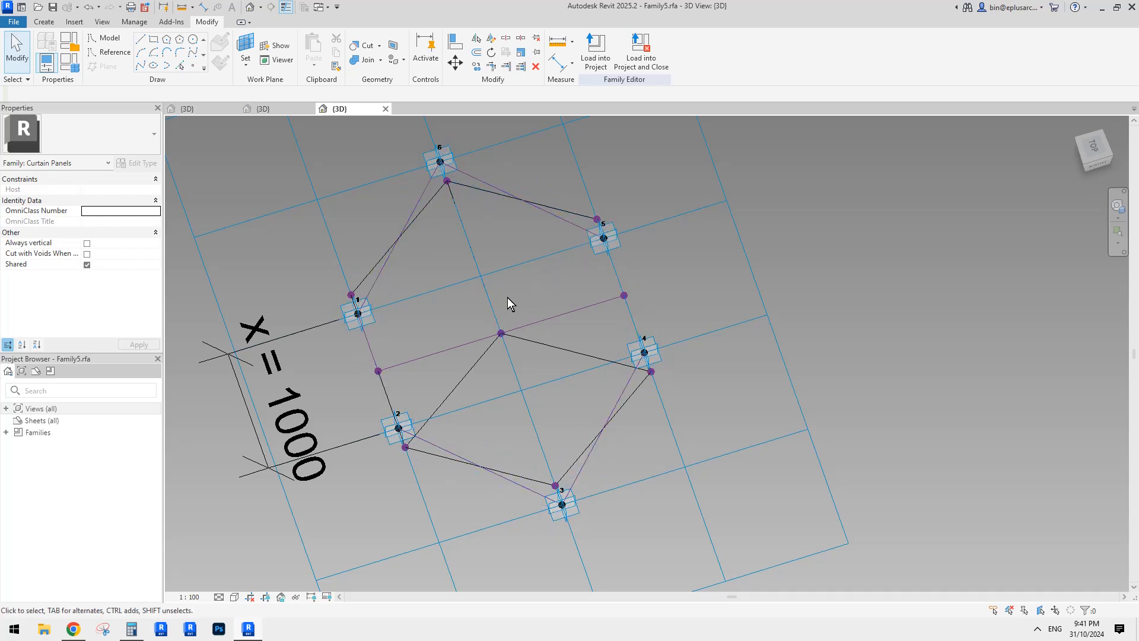
pyautogui.scroll(1, 545, 278)
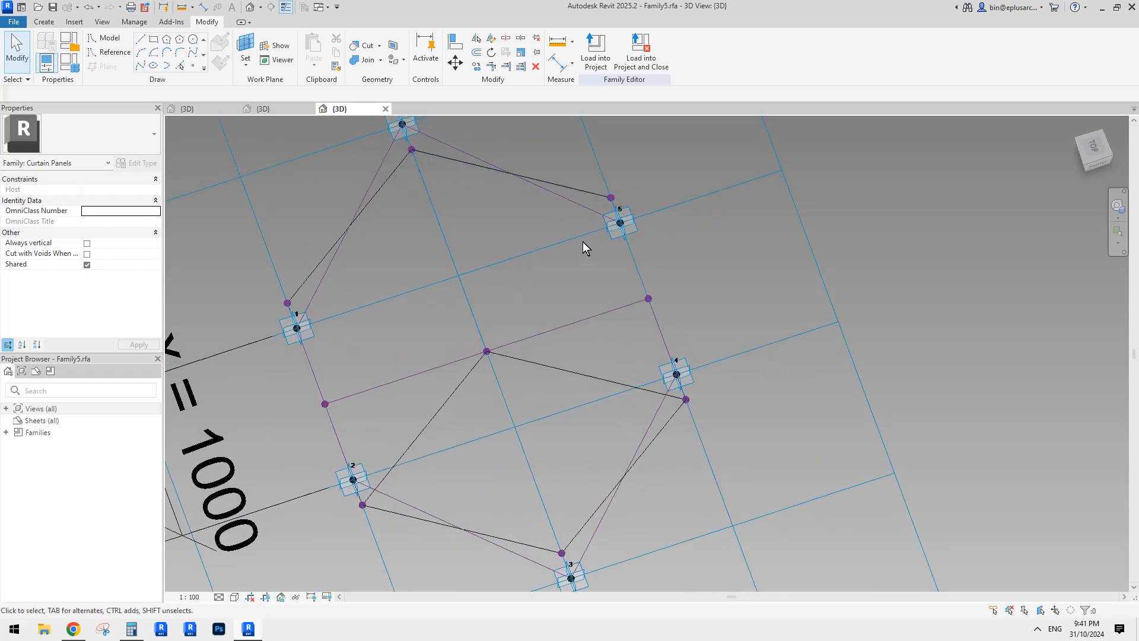
pyautogui.scroll(-1, 525, 266)
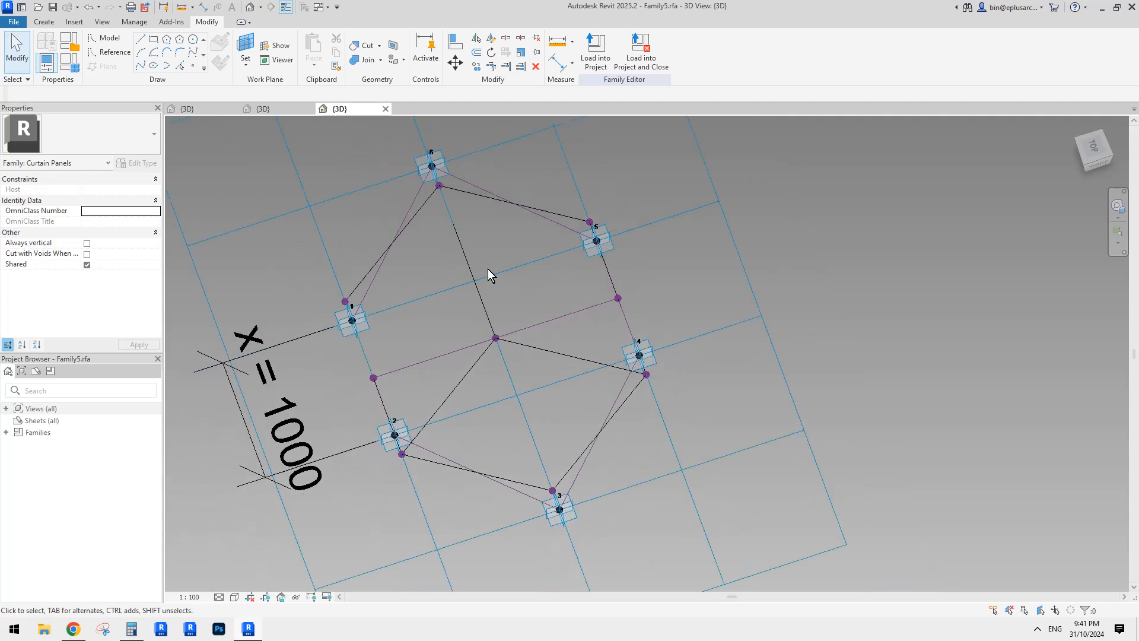
pyautogui.moveTo(507, 264); pyautogui.dragTo(505, 279, button='middle')
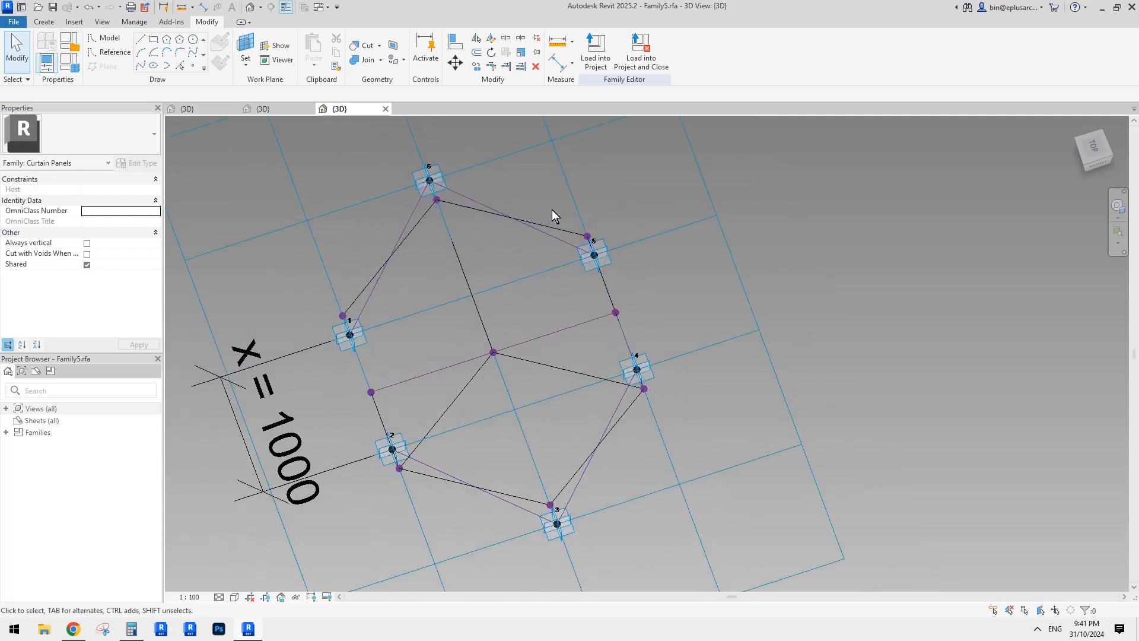
# - Connect the centre point to the outline corners beside points 5 and 1 with separate splines through points
pyautogui.moveTo(551, 209); pyautogui.dragTo(597, 245)
pyautogui.keyDown('ctrl'); pyautogui.moveTo(454, 332); pyautogui.dragTo(507, 372); pyautogui.keyUp('ctrl')
pyautogui.click(141, 64)
pyautogui.moveTo(312, 302); pyautogui.dragTo(363, 333)
pyautogui.keyDown('ctrl'); pyautogui.moveTo(458, 341); pyautogui.dragTo(509, 371); pyautogui.keyUp('ctrl')
pyautogui.click(142, 65)
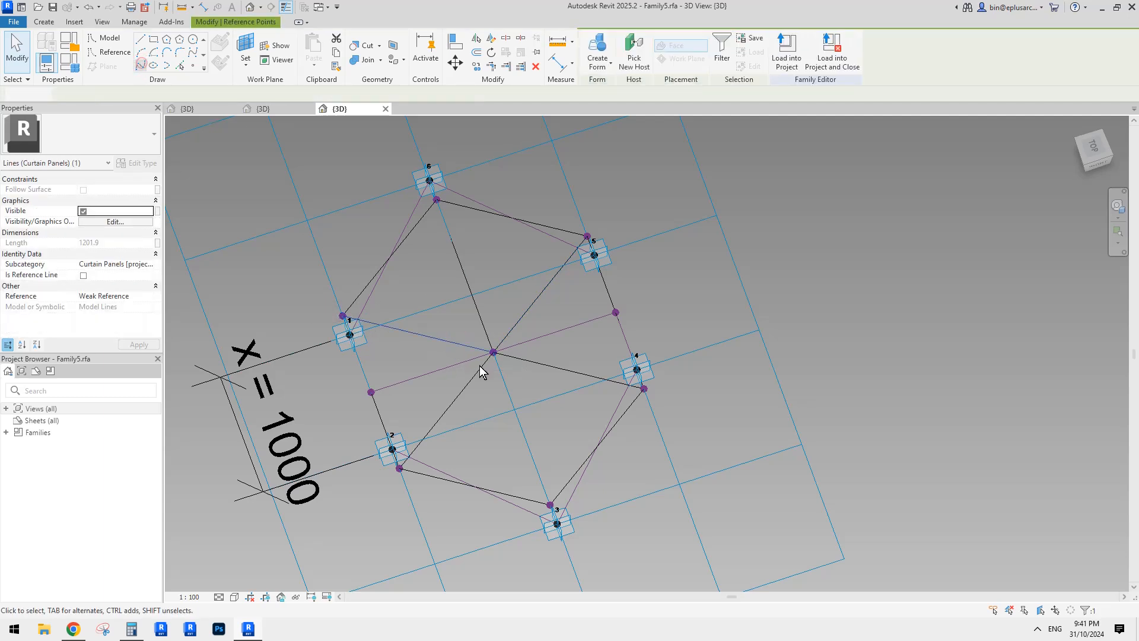
# - Connect the centre point to the outline corner beside point 3 with a spline through points
pyautogui.click(493, 353)
pyautogui.keyDown('ctrl'); pyautogui.moveTo(532, 462); pyautogui.dragTo(562, 512); pyautogui.keyUp('ctrl')
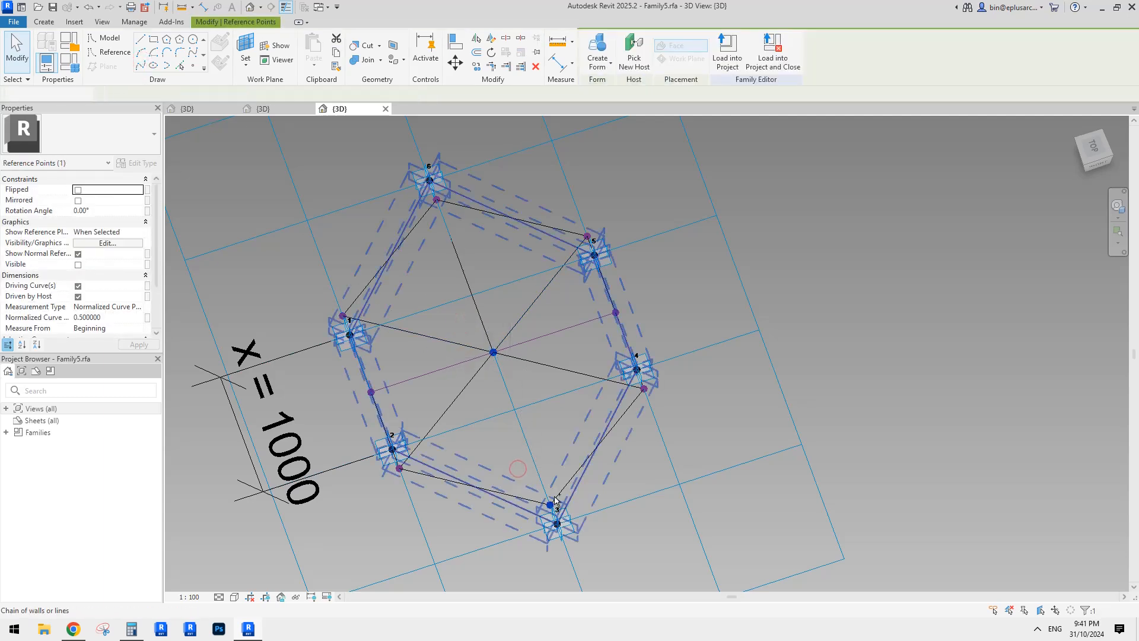
pyautogui.click(141, 67)
# - Turn the six radial lines between the centre point and the outline corners into divided paths
pyautogui.keyDown('shift'); pyautogui.moveTo(522, 329); pyautogui.dragTo(514, 378, button='middle'); pyautogui.keyUp('shift')
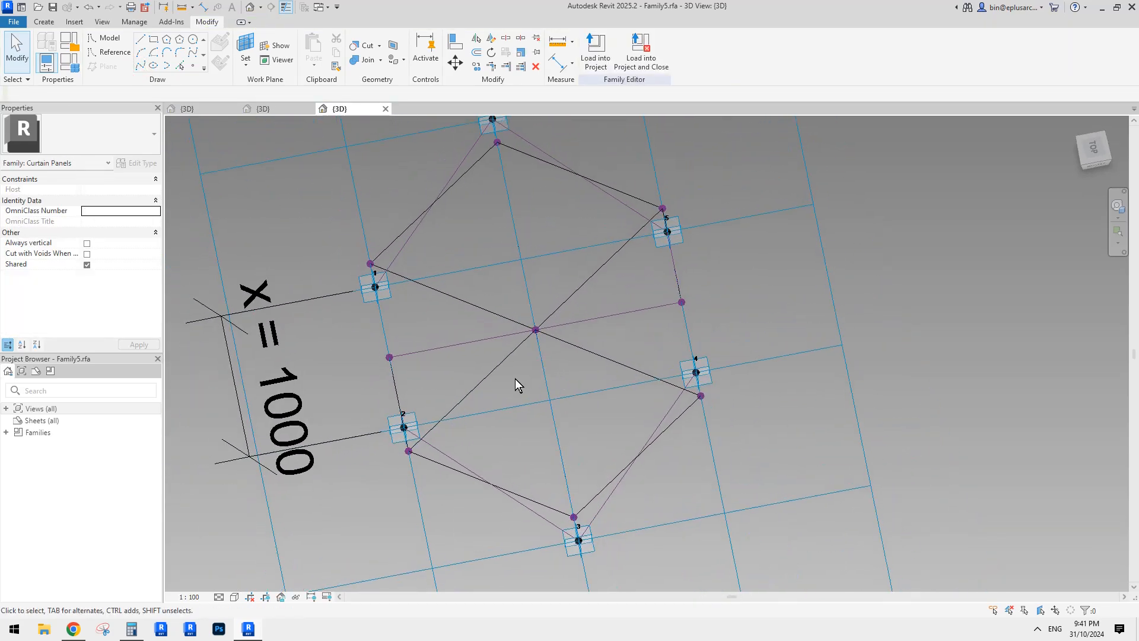
pyautogui.click(497, 368)
pyautogui.click(510, 369)
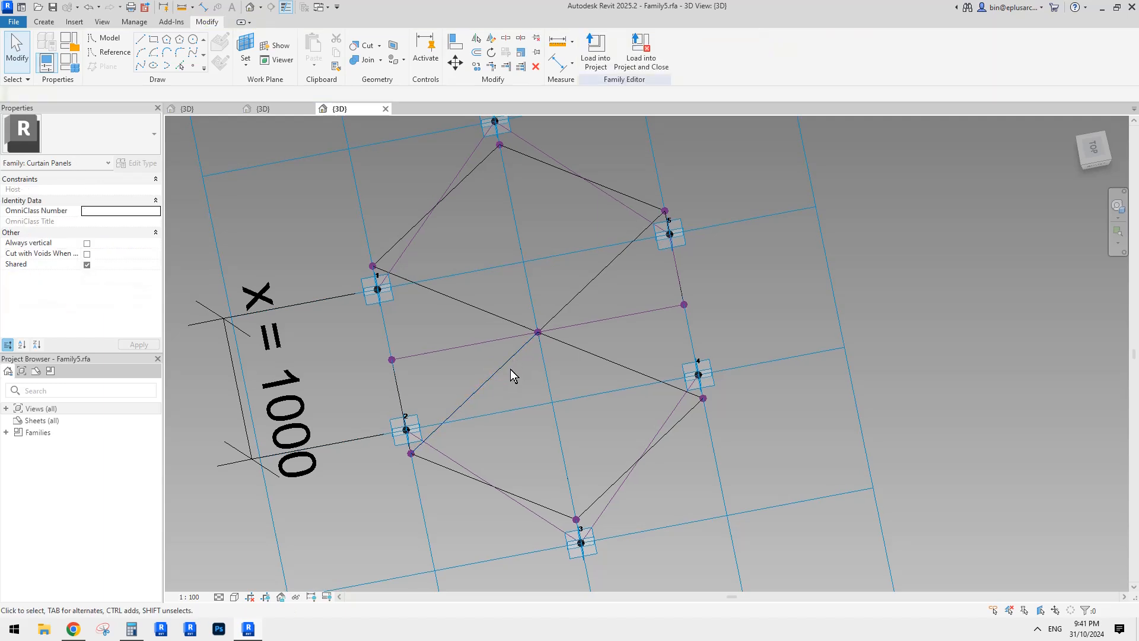
pyautogui.click(542, 371)
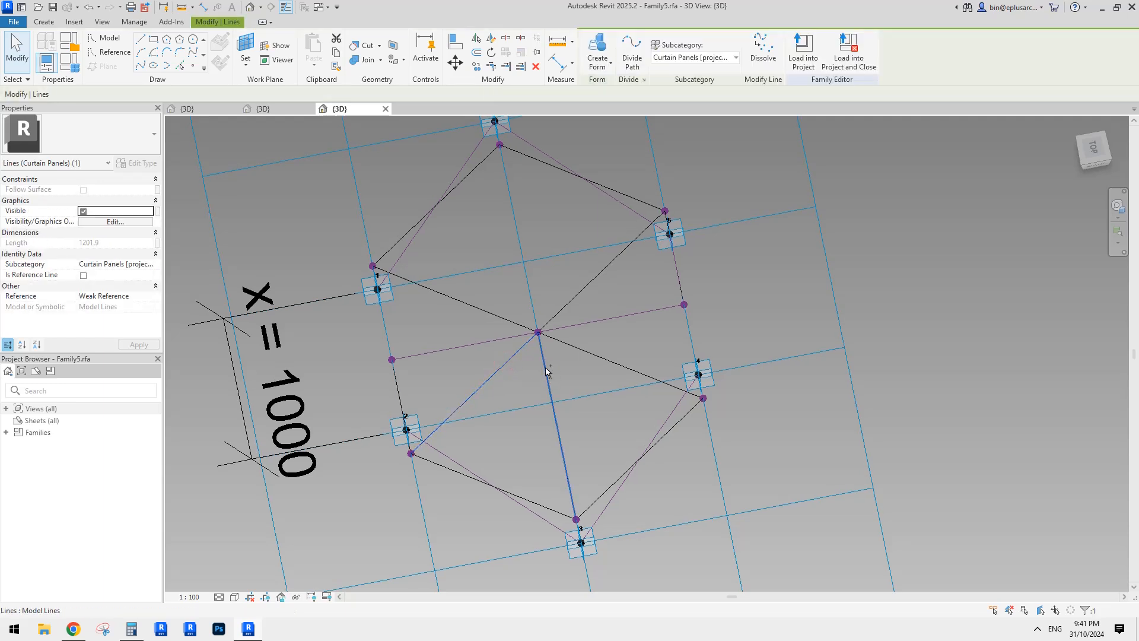
pyautogui.keyDown('ctrl'); pyautogui.click(546, 367); pyautogui.keyUp('ctrl')
pyautogui.keyDown('ctrl'); pyautogui.click(568, 345); pyautogui.keyUp('ctrl')
pyautogui.keyDown('ctrl'); pyautogui.click(570, 302); pyautogui.keyUp('ctrl')
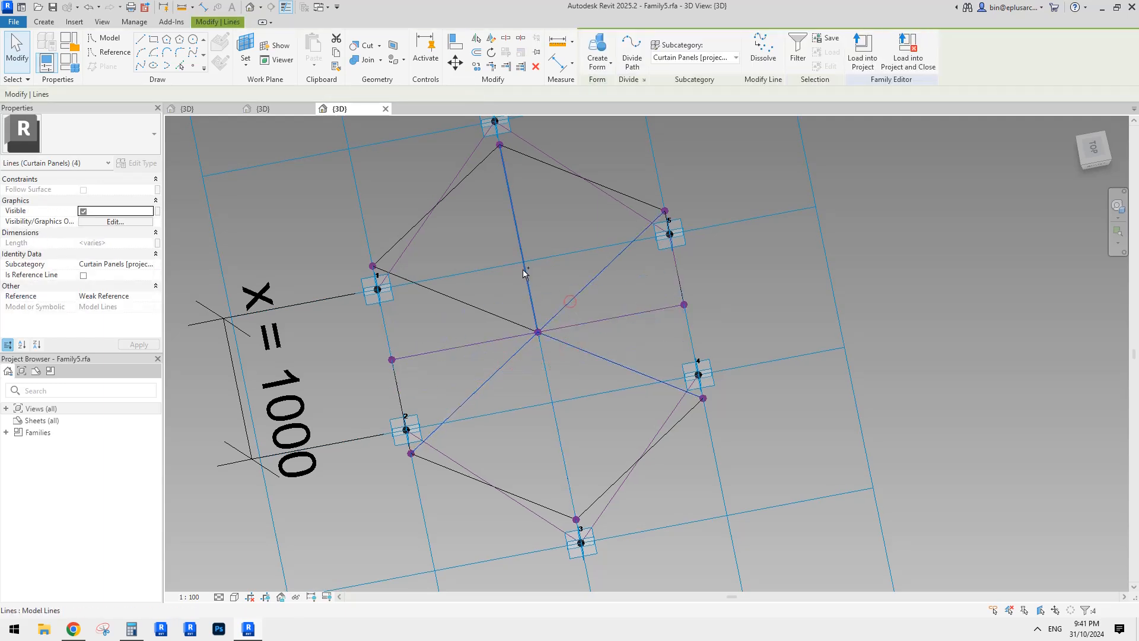
pyautogui.keyDown('ctrl'); pyautogui.click(483, 309); pyautogui.keyUp('ctrl')
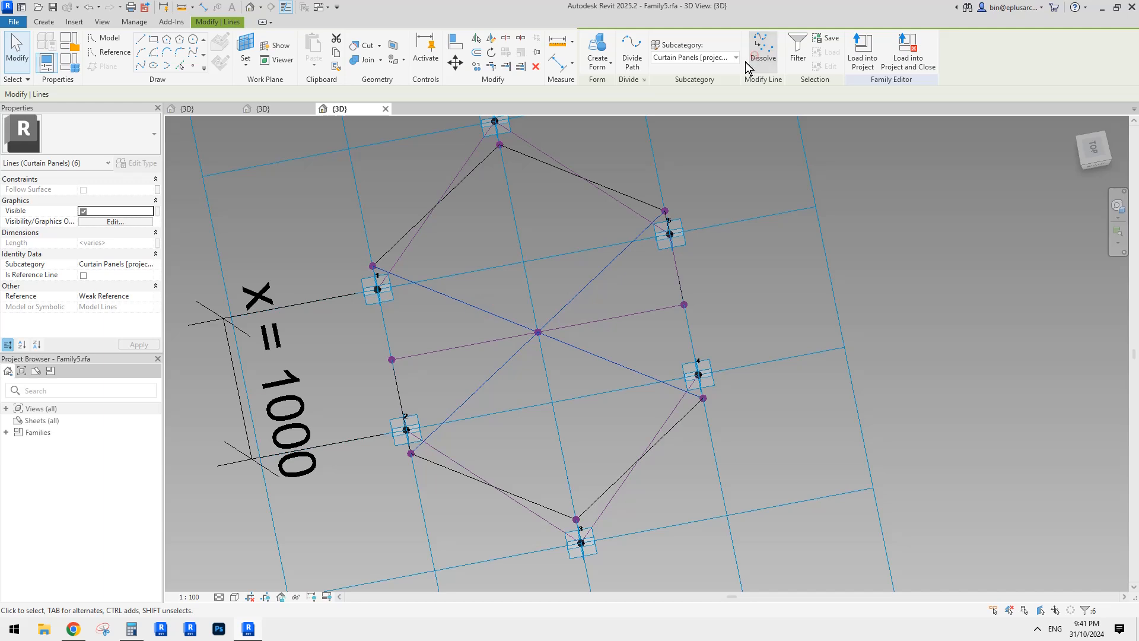
pyautogui.click(631, 53)
pyautogui.moveTo(540, 342); pyautogui.dragTo(559, 320, button='middle')
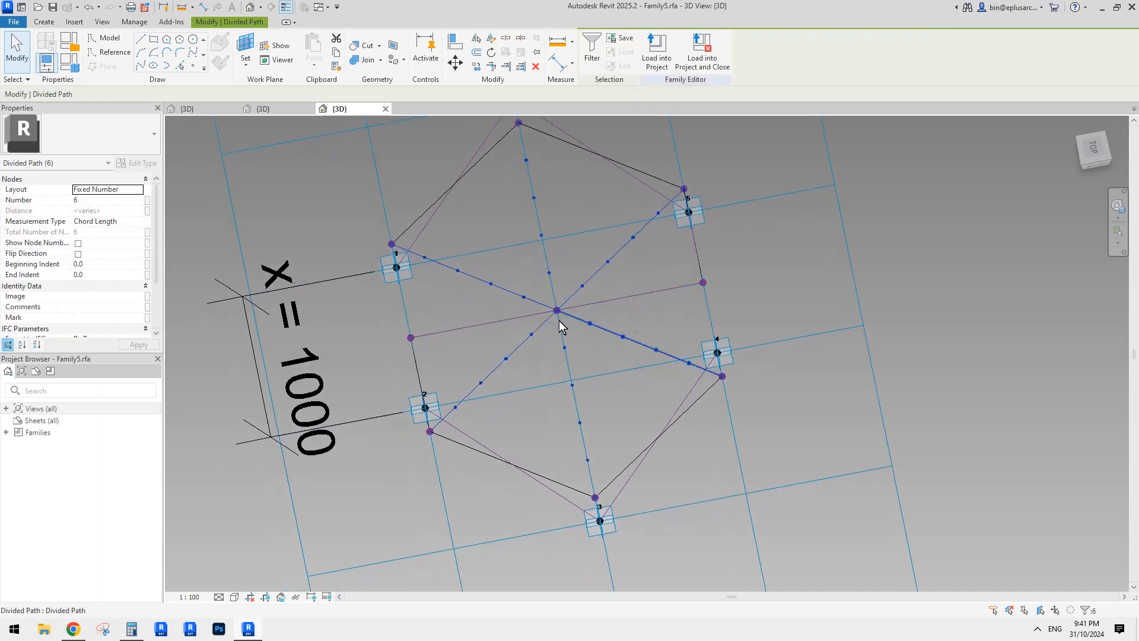
# - Set the number of nodes on all six radial divided paths to 12
pyautogui.click(102, 201)
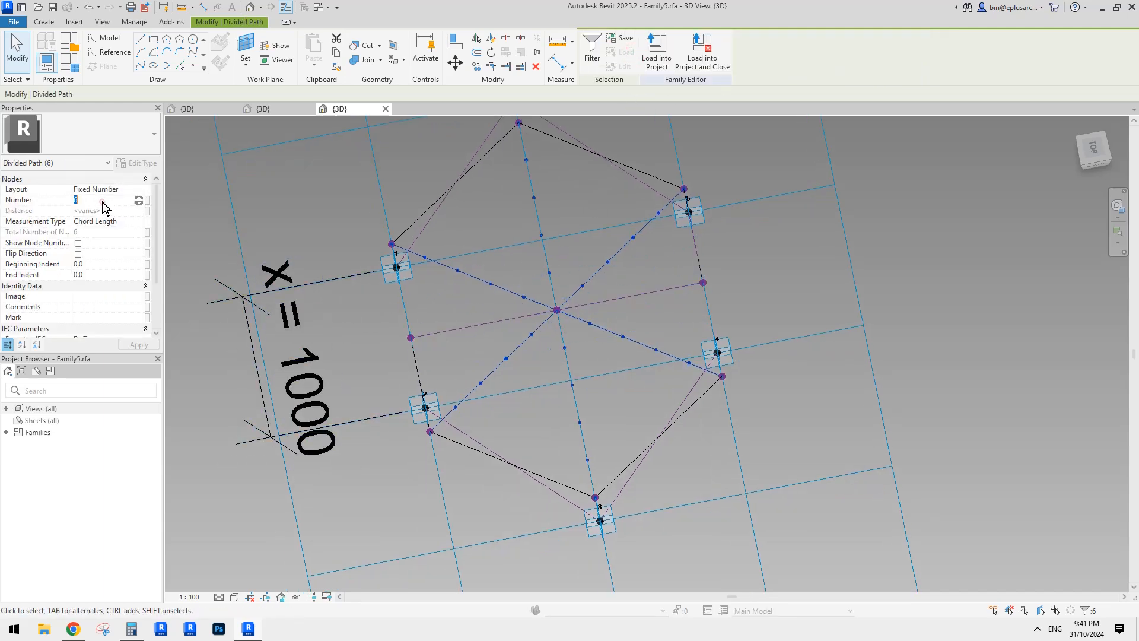
pyautogui.moveTo(540, 266); pyautogui.dragTo(498, 261, button='middle')
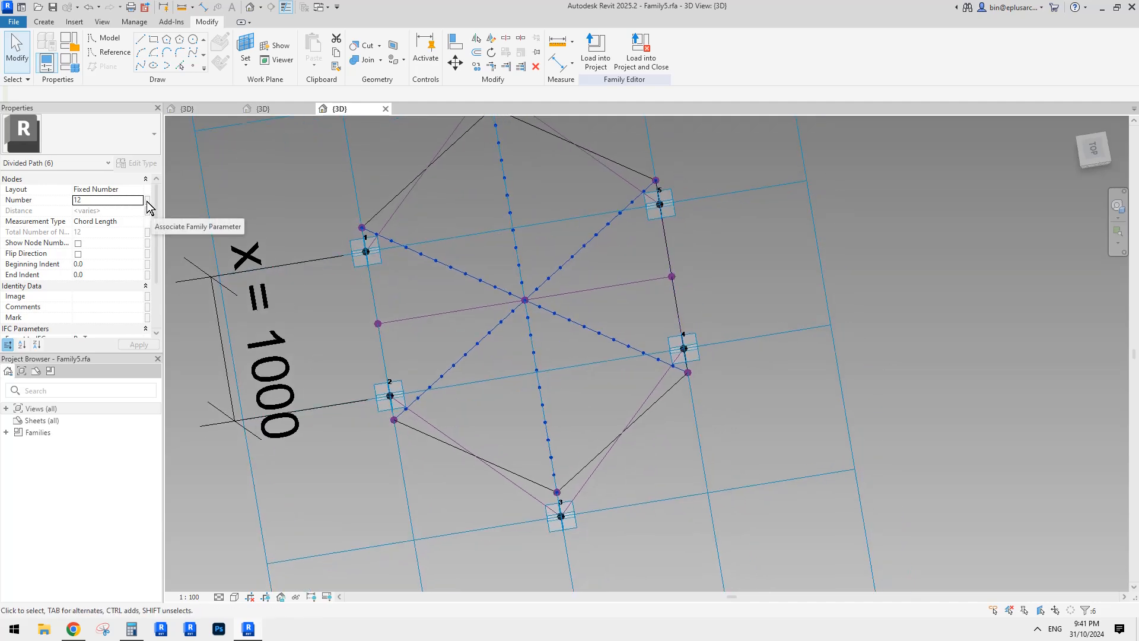
pyautogui.keyDown('shift'); pyautogui.moveTo(445, 287); pyautogui.dragTo(506, 257, button='middle'); pyautogui.keyUp('shift')
pyautogui.moveTo(479, 301); pyautogui.dragTo(564, 320, button='middle')
pyautogui.click(489, 304)
pyautogui.scroll(-2, 471, 282)
pyautogui.moveTo(466, 280); pyautogui.dragTo(498, 309, button='middle')
pyautogui.scroll(1, 497, 309)
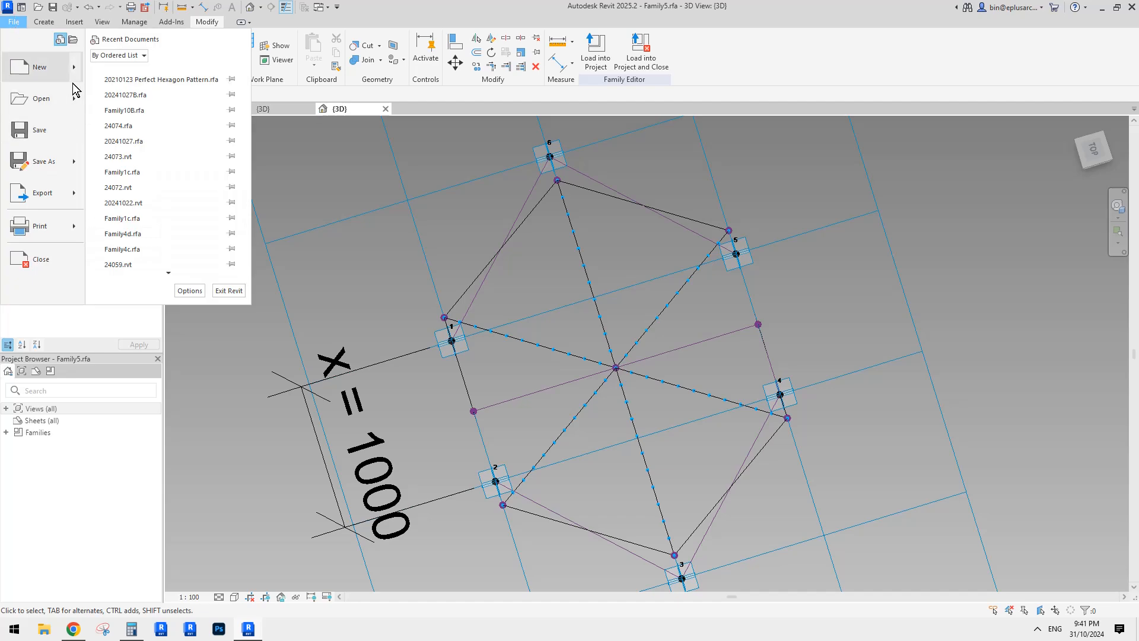
# - Create a new family from the Metric Generic Model Adaptive.rft template
pyautogui.click(72, 67)
pyautogui.click(156, 101)
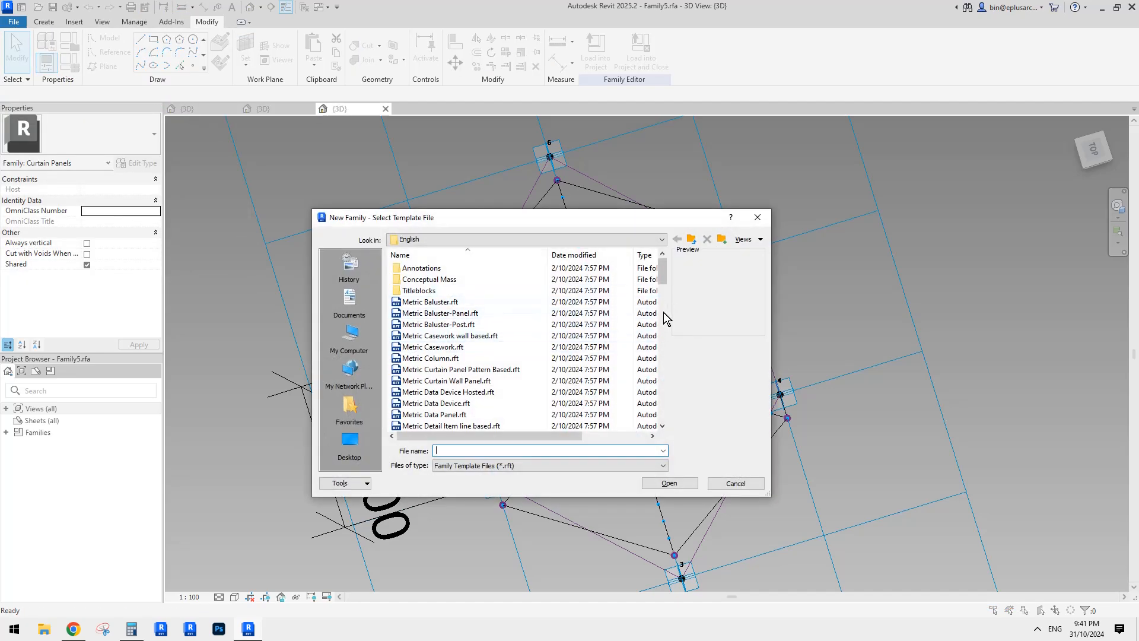
pyautogui.click(663, 312)
pyautogui.click(663, 334)
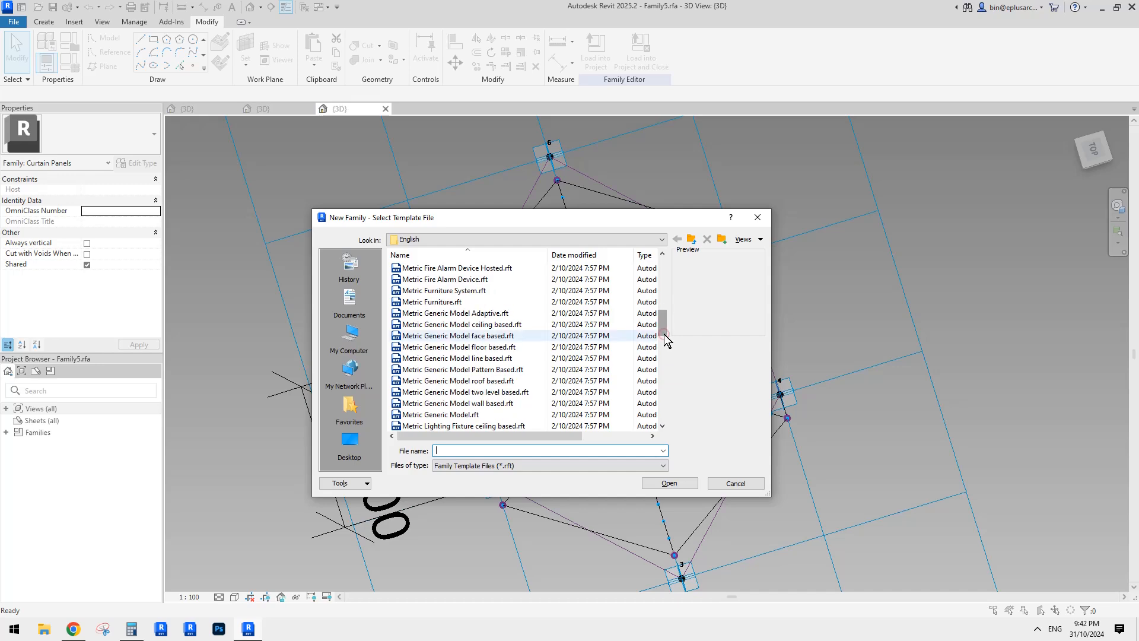
pyautogui.doubleClick(471, 313)
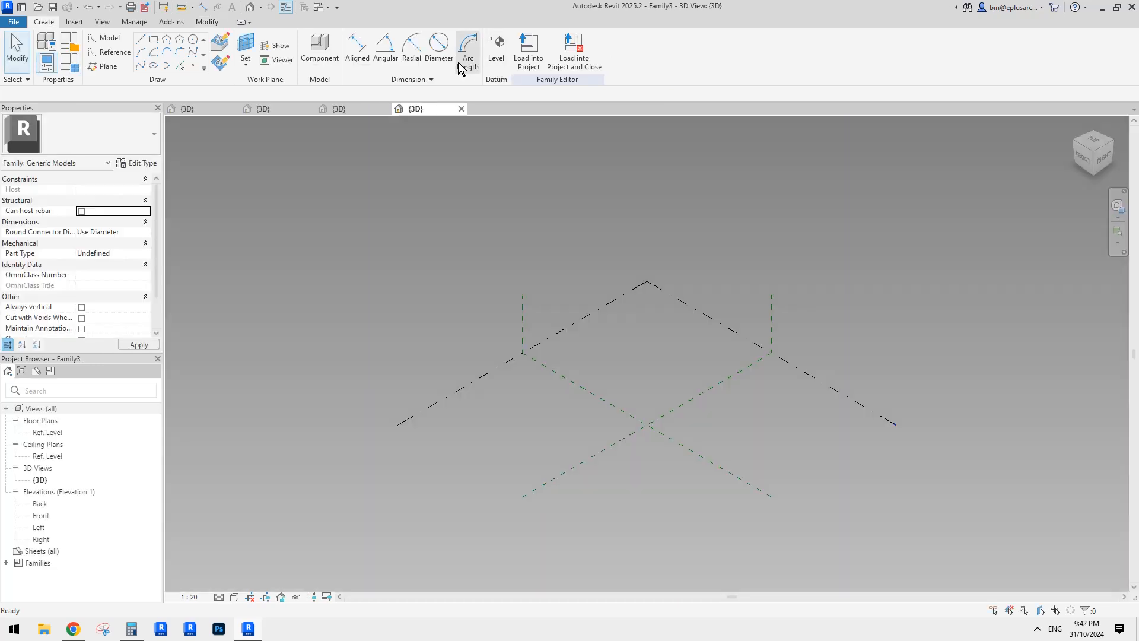
# - Place two reference points on the Ref. Level near the centre planes and make them adaptive
pyautogui.click(192, 65)
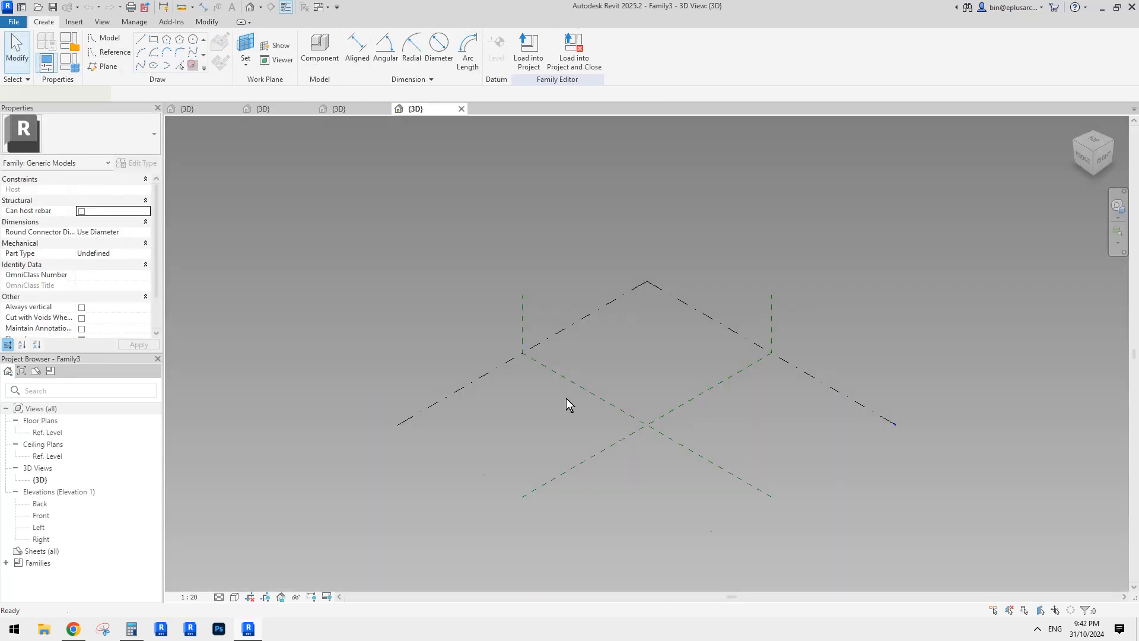
pyautogui.click(579, 418)
pyautogui.click(621, 393)
pyautogui.press('Escape')
pyautogui.moveTo(480, 342); pyautogui.dragTo(652, 445)
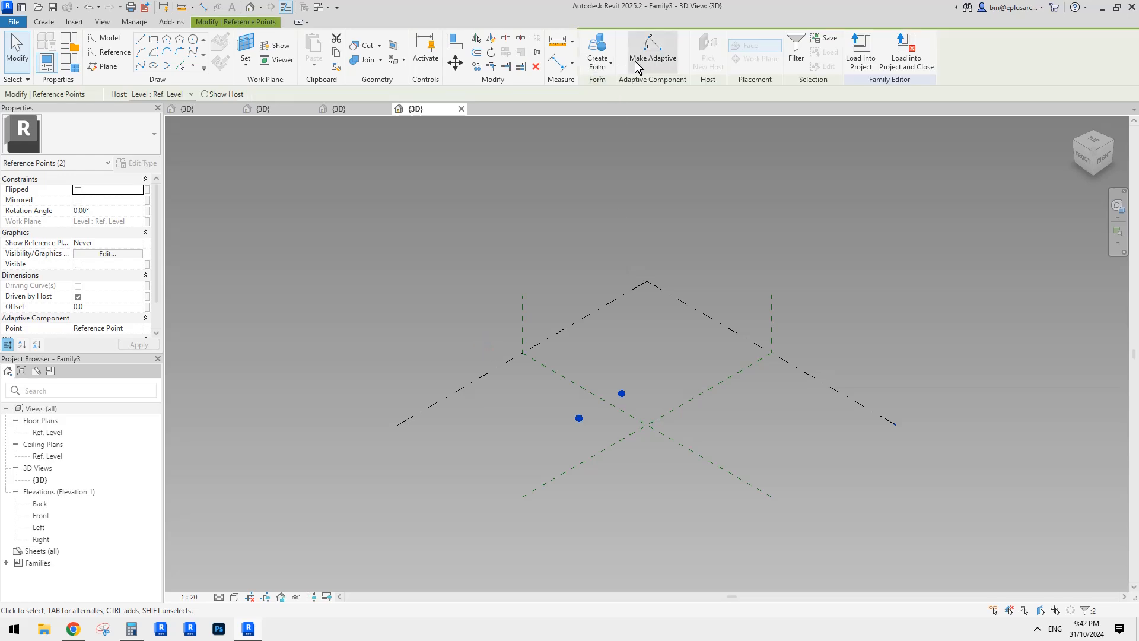
pyautogui.click(636, 66)
# - Connect adaptive points 1 and 2 with a spline through points
pyautogui.click(140, 64)
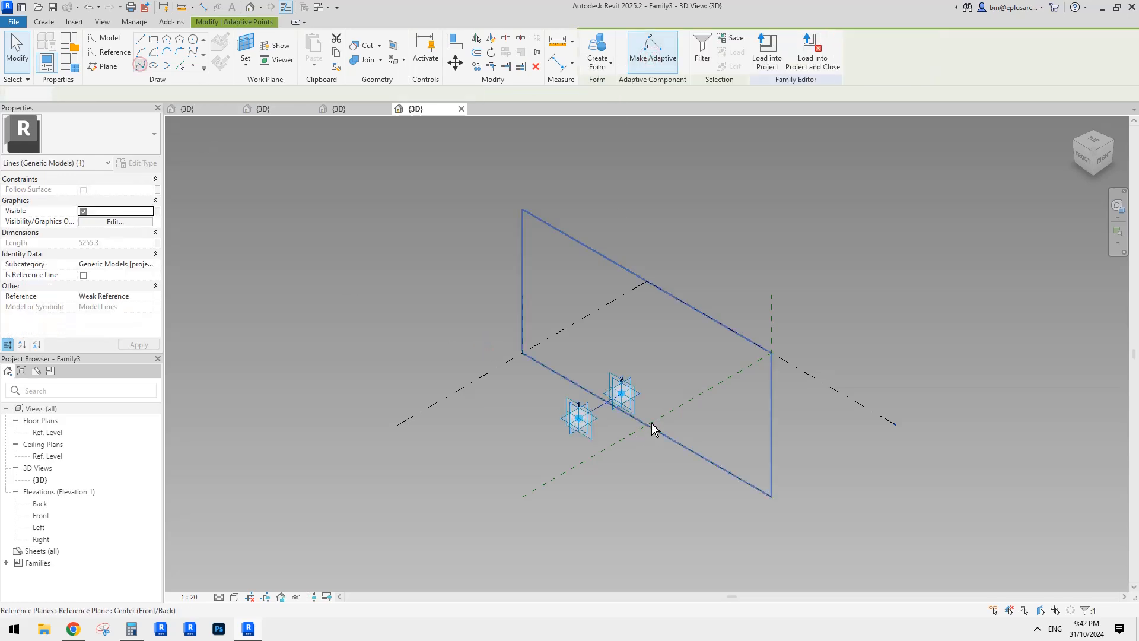
pyautogui.scroll(2, 585, 409)
pyautogui.press('Escape')
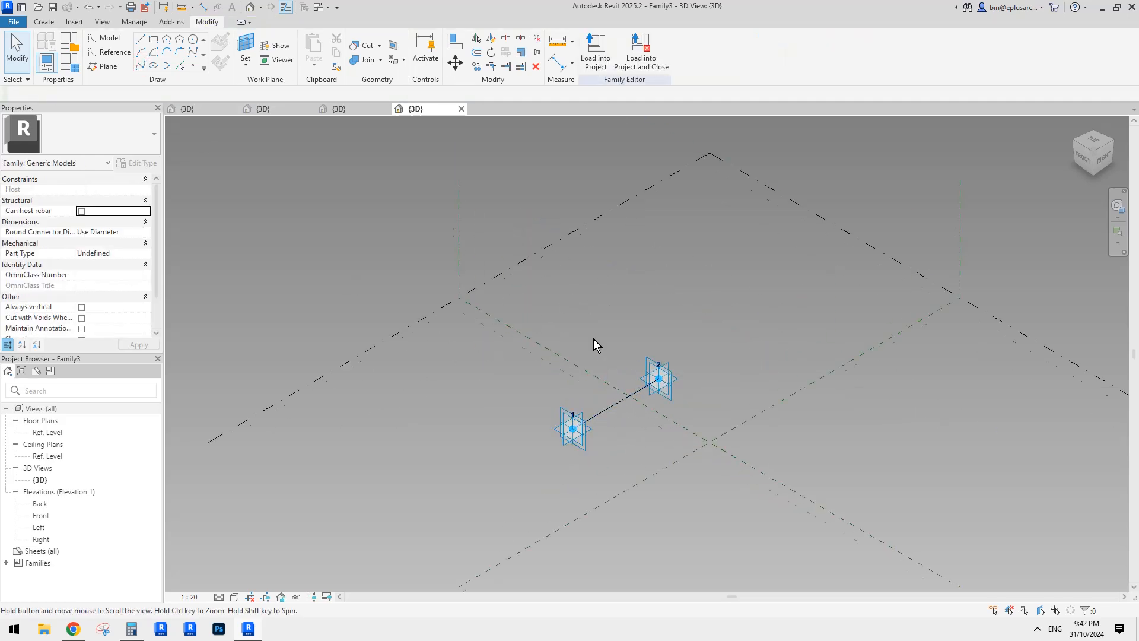
pyautogui.moveTo(593, 340); pyautogui.dragTo(577, 361, button='middle')
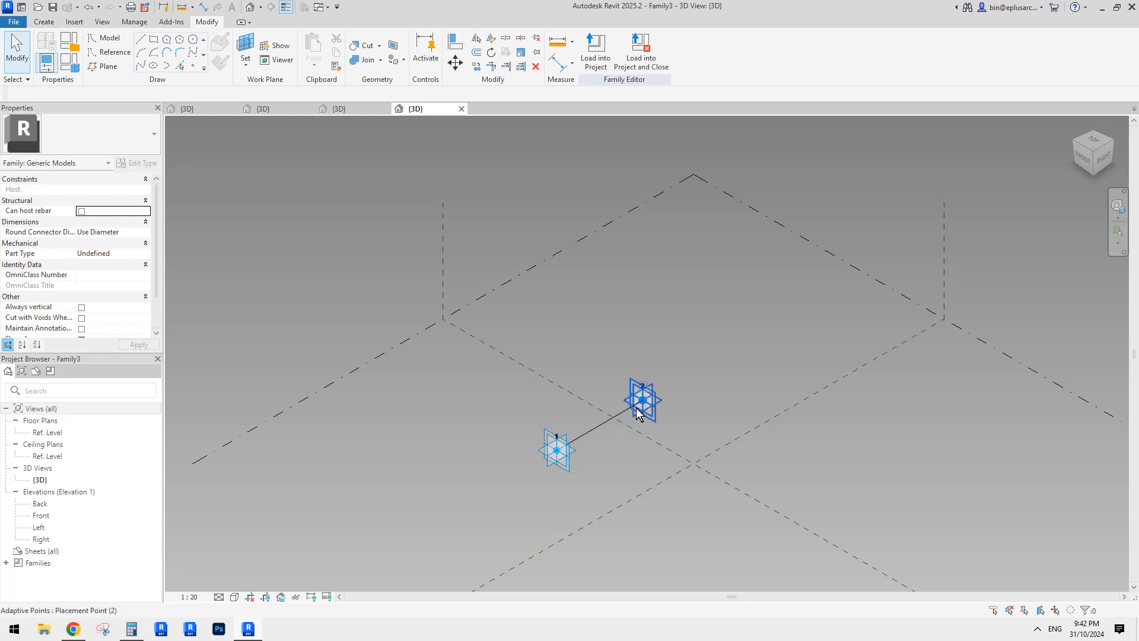
pyautogui.moveTo(619, 416)
pyautogui.mouseDown(button='middle')
pyautogui.moveTo(607, 420)
pyautogui.moveTo(611, 433)
pyautogui.mouseUp(button='middle')
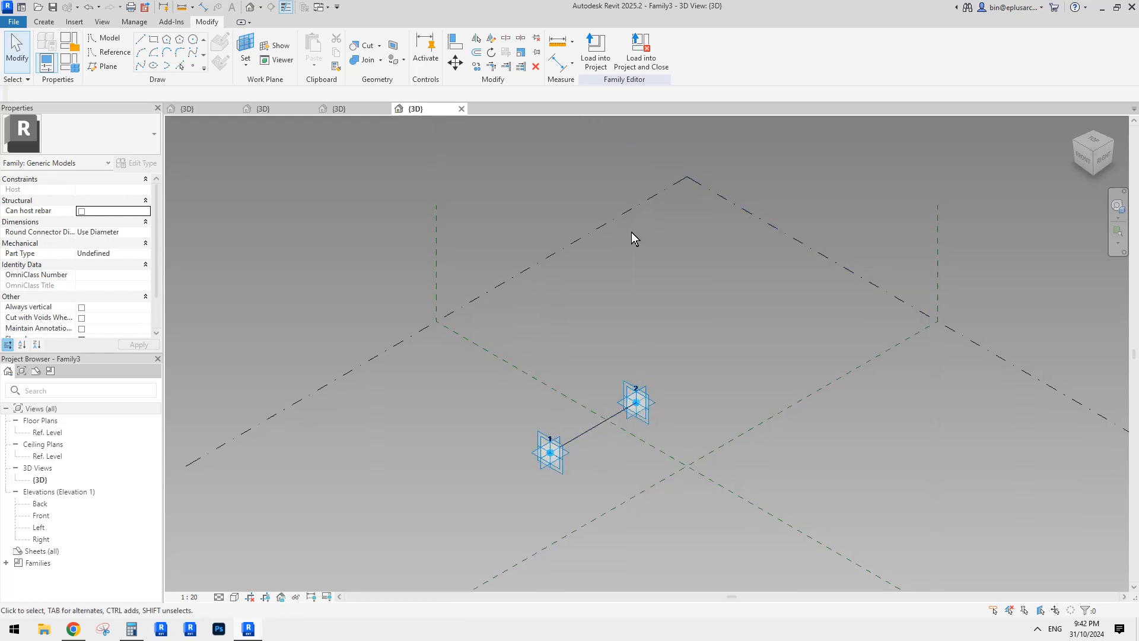
pyautogui.moveTo(634, 274); pyautogui.dragTo(616, 267, button='middle')
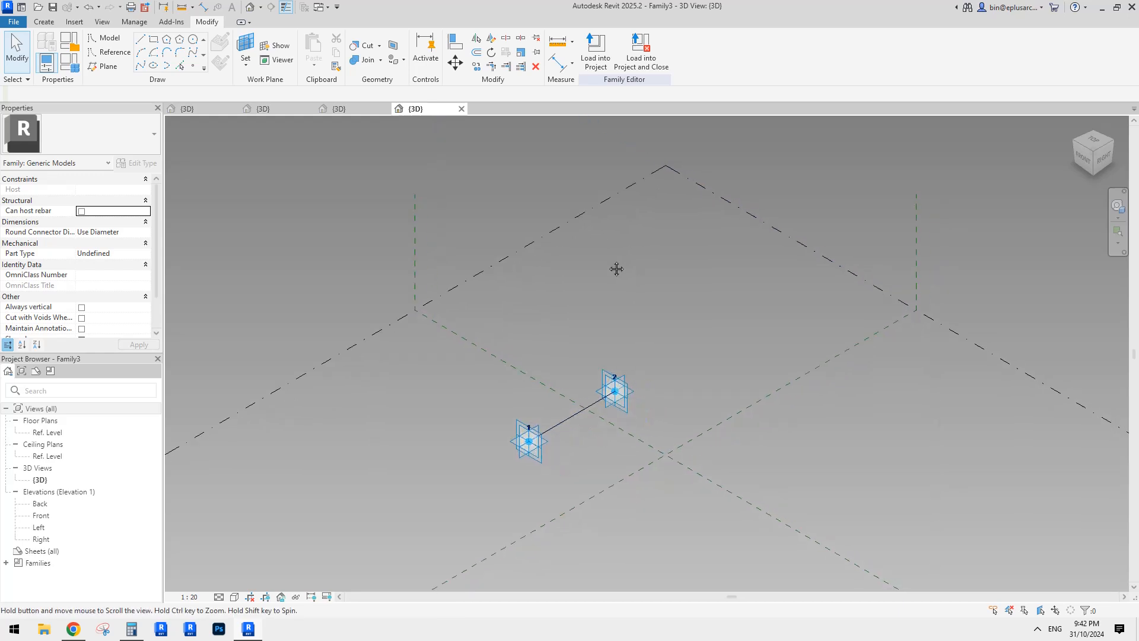
pyautogui.click(597, 60)
pyautogui.click(602, 265)
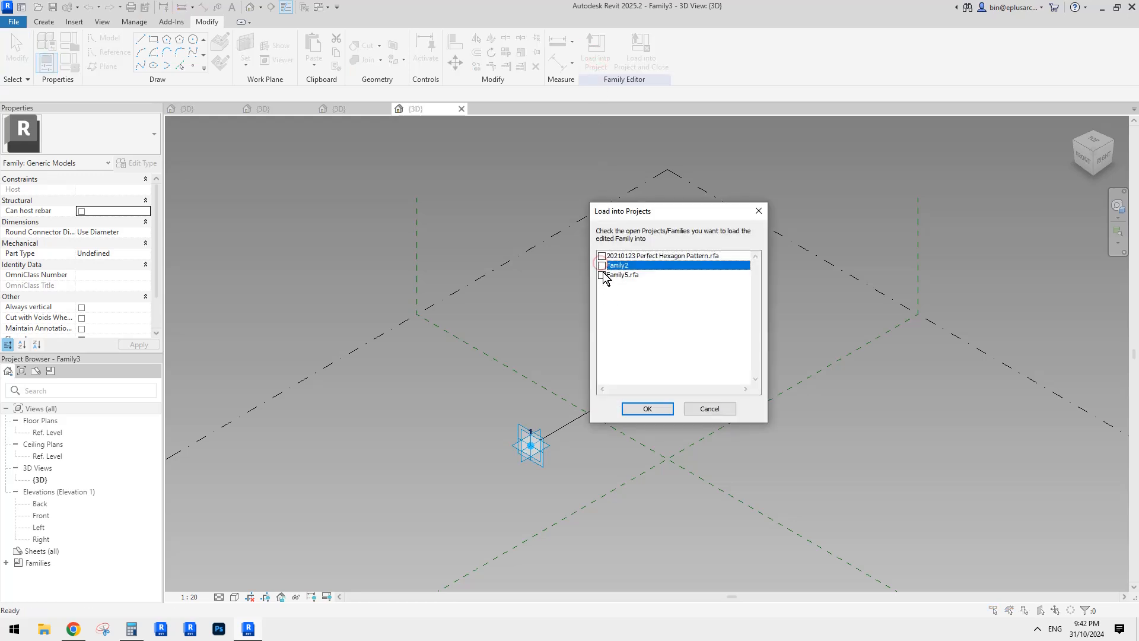
pyautogui.click(602, 275)
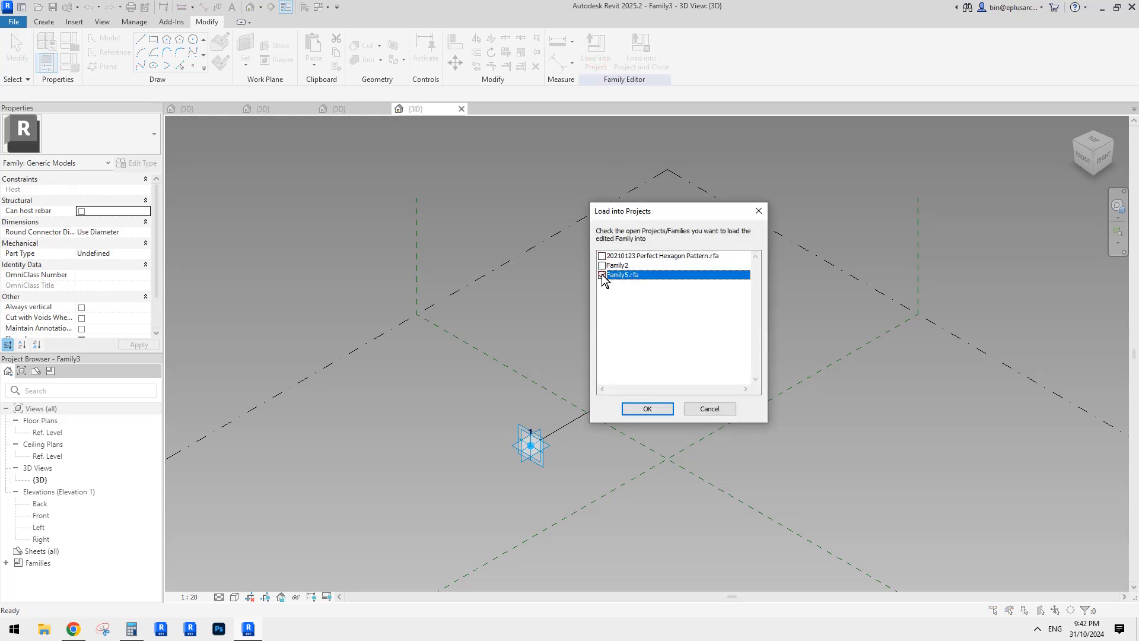
pyautogui.press('Escape')
pyautogui.click(276, 110)
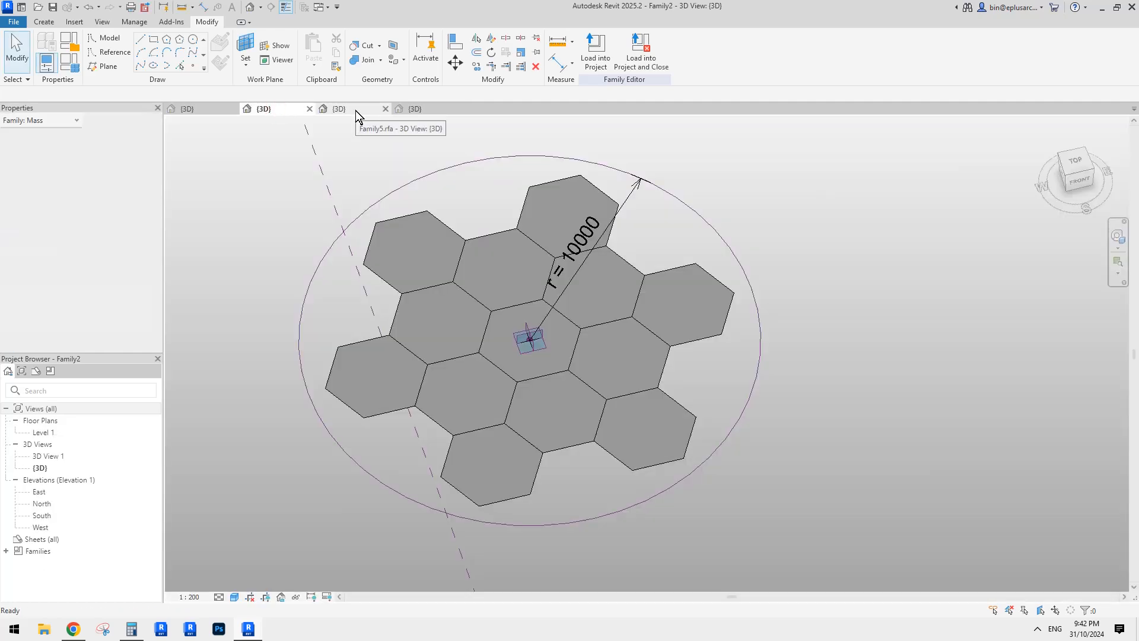
pyautogui.click(354, 110)
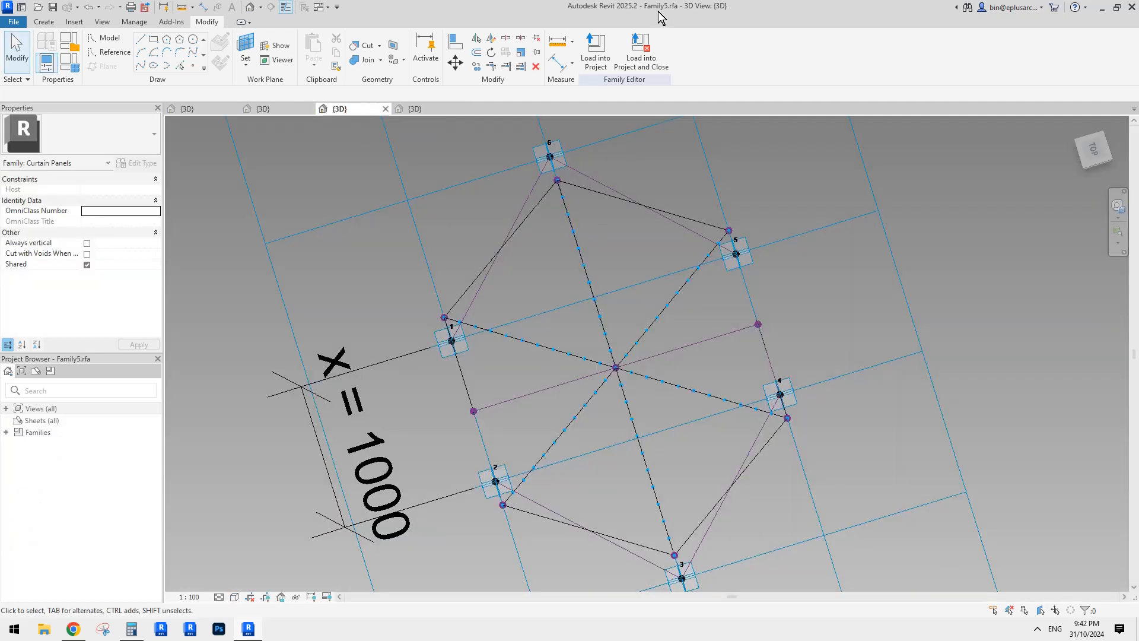
pyautogui.click(418, 112)
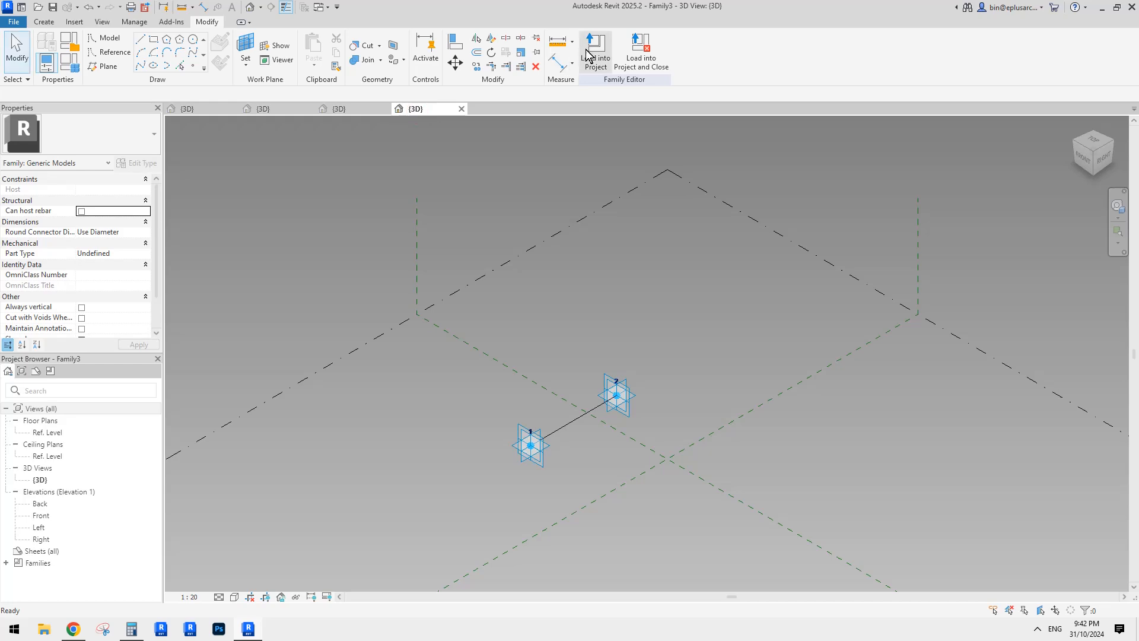
# - Load the two-point adaptive family into the panel family Family5.rfa without placing an instance
pyautogui.click(595, 50)
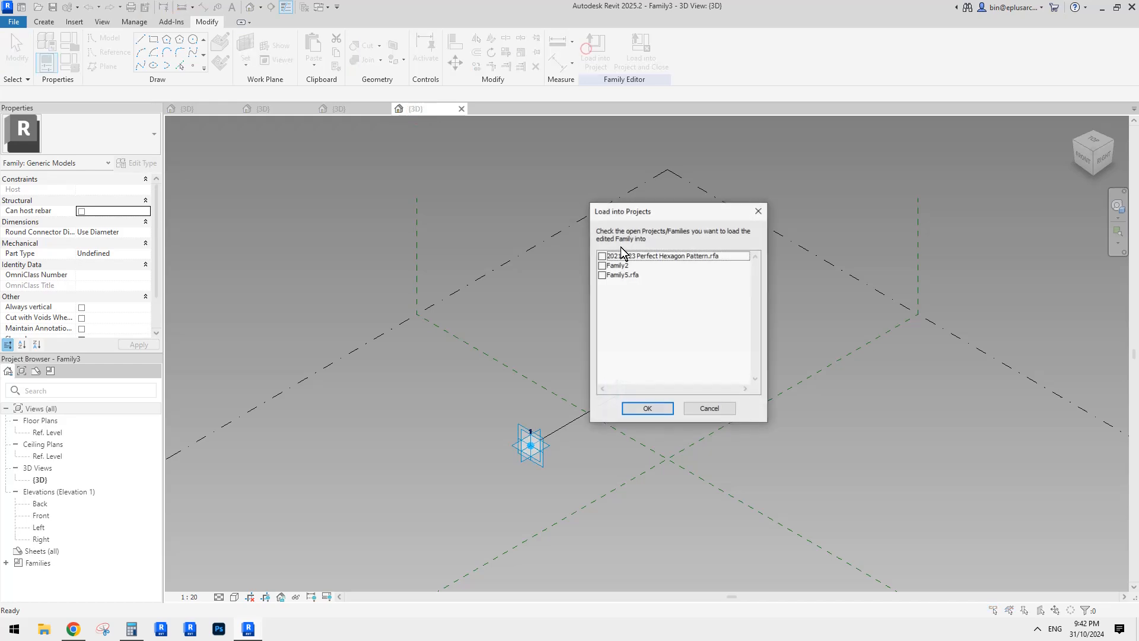
pyautogui.click(647, 408)
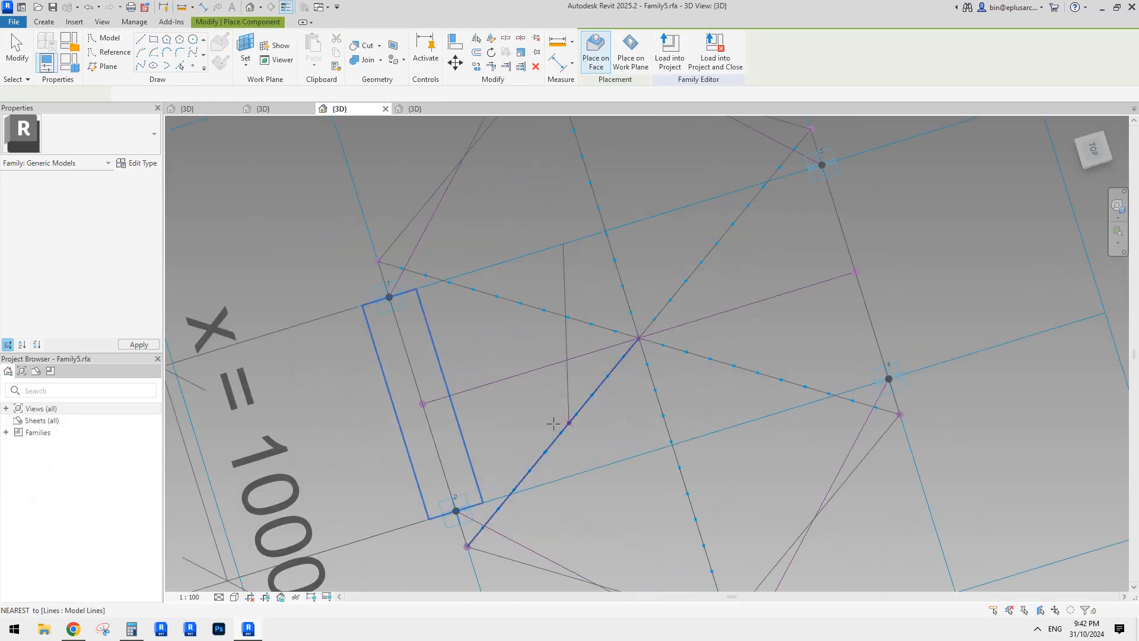
pyautogui.moveTo(603, 412); pyautogui.dragTo(544, 388, button='middle')
pyautogui.moveTo(584, 354); pyautogui.dragTo(538, 353, button='middle')
pyautogui.press('Escape')
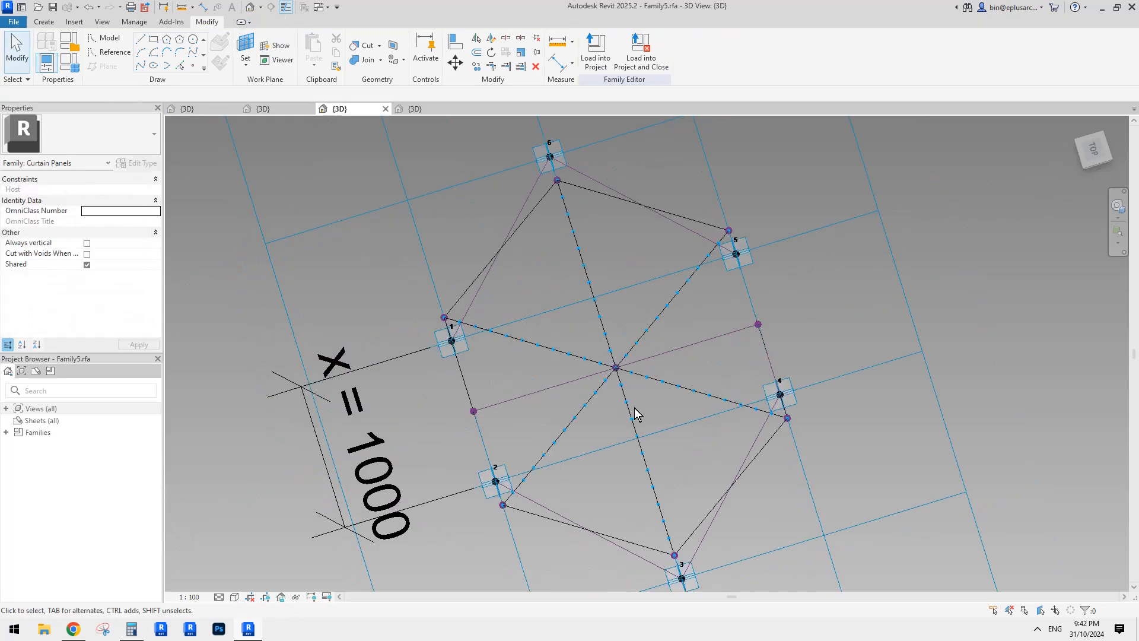
# - Show the node numbers on the divided path running from the centre to the corner beside point 3
pyautogui.scroll(3, 634, 408)
pyautogui.click(617, 389)
pyautogui.moveTo(666, 478); pyautogui.dragTo(580, 389, button='middle')
pyautogui.scroll(-1, 580, 389)
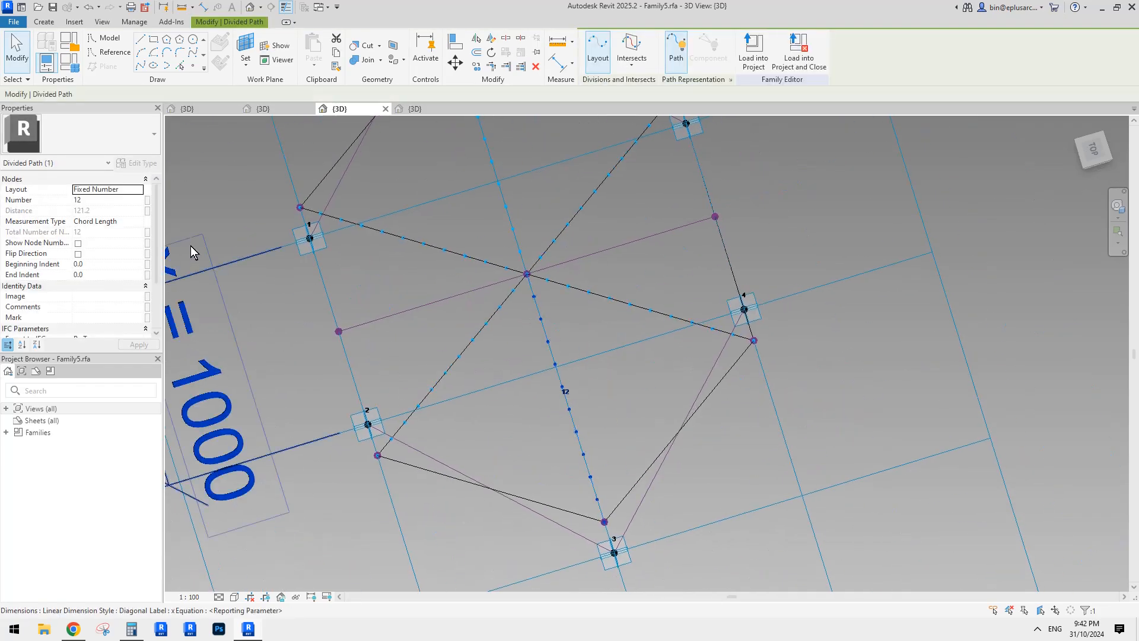
pyautogui.click(79, 255)
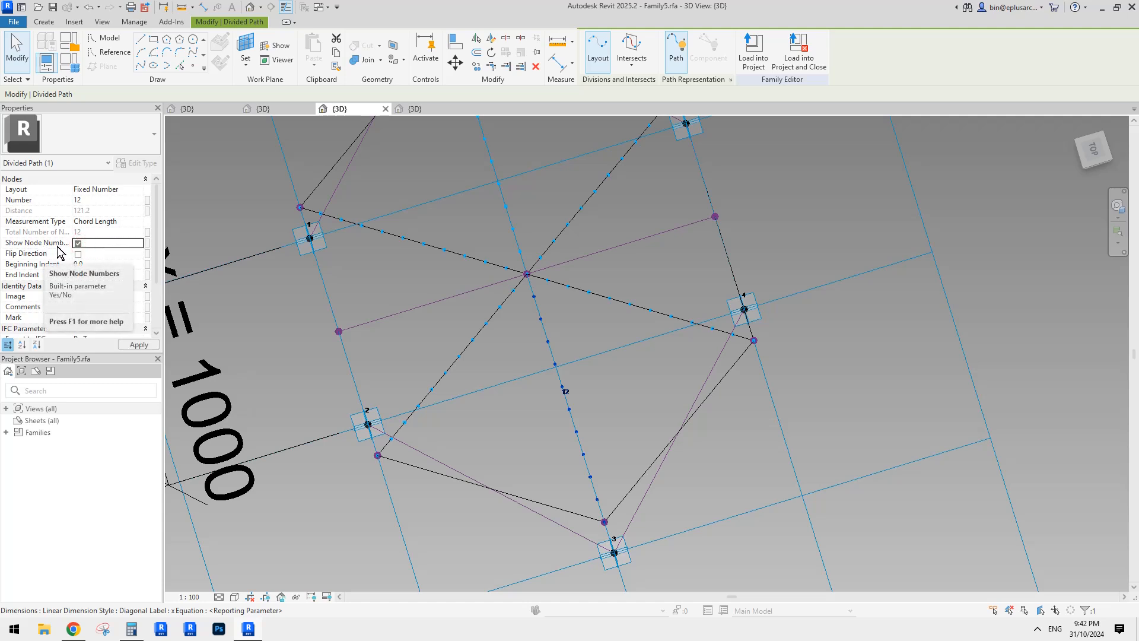
pyautogui.moveTo(572, 318); pyautogui.dragTo(572, 321, button='middle')
# - Show the node numbers on the divided path running from the centre to the corner beside point 4
pyautogui.click(572, 321)
pyautogui.click(558, 316)
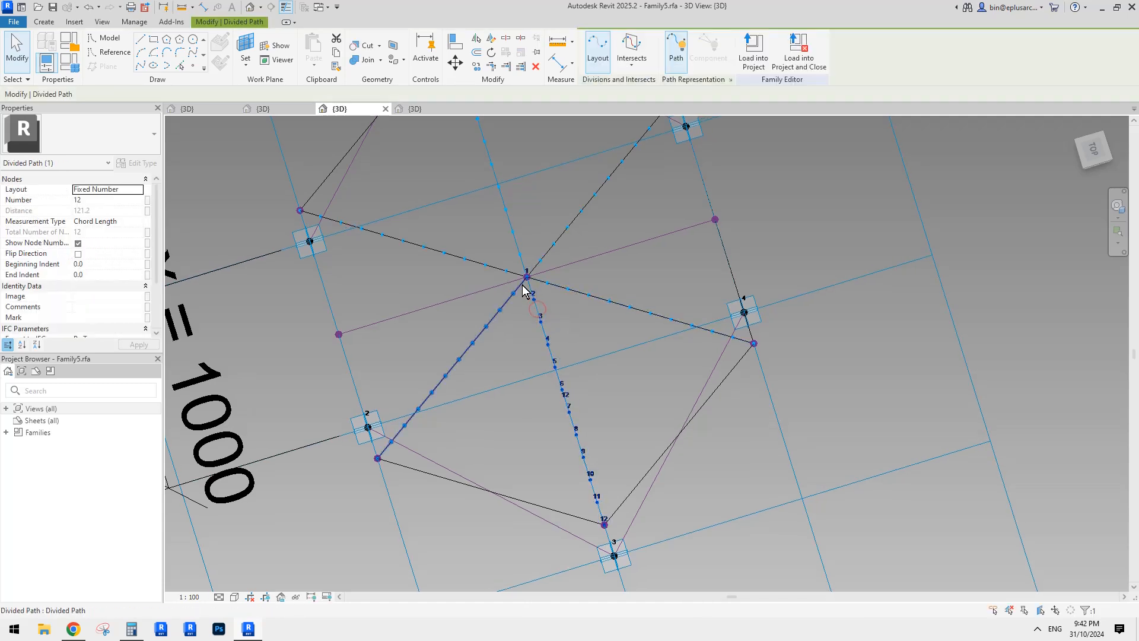
pyautogui.click(593, 299)
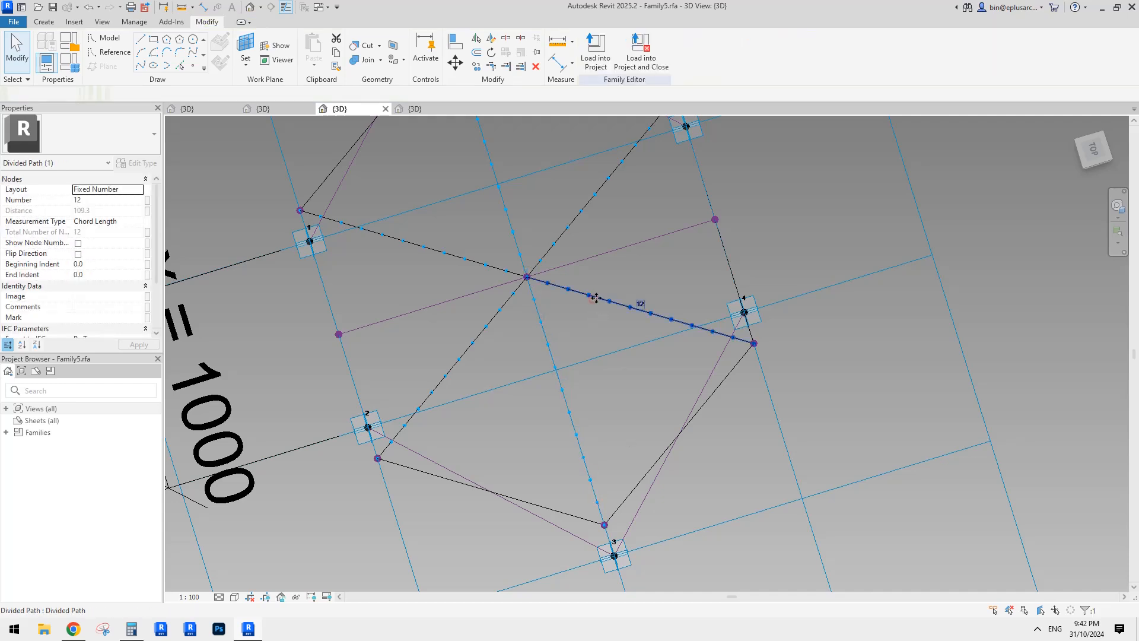
pyautogui.click(77, 244)
# - Show the node numbers on the four divided paths running to the corners beside points 5, 6, 1 and 2
pyautogui.click(588, 218)
pyautogui.click(573, 223)
pyautogui.keyDown('ctrl'); pyautogui.click(512, 221); pyautogui.keyUp('ctrl')
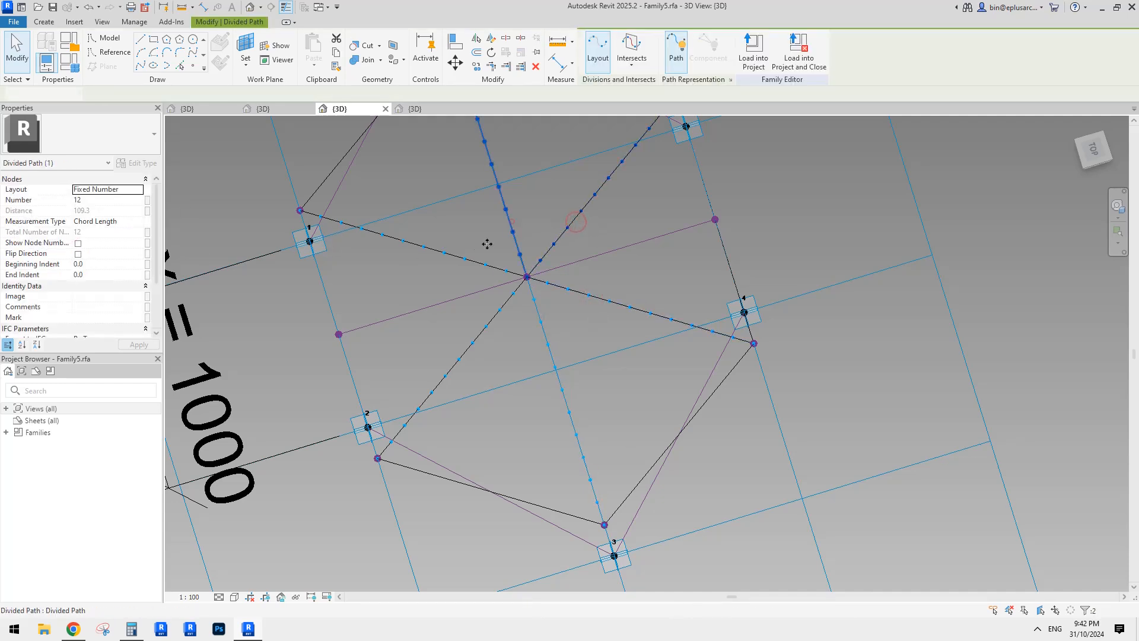
pyautogui.keyDown('ctrl'); pyautogui.click(475, 262); pyautogui.keyUp('ctrl')
pyautogui.keyDown('ctrl'); pyautogui.click(504, 305); pyautogui.keyUp('ctrl')
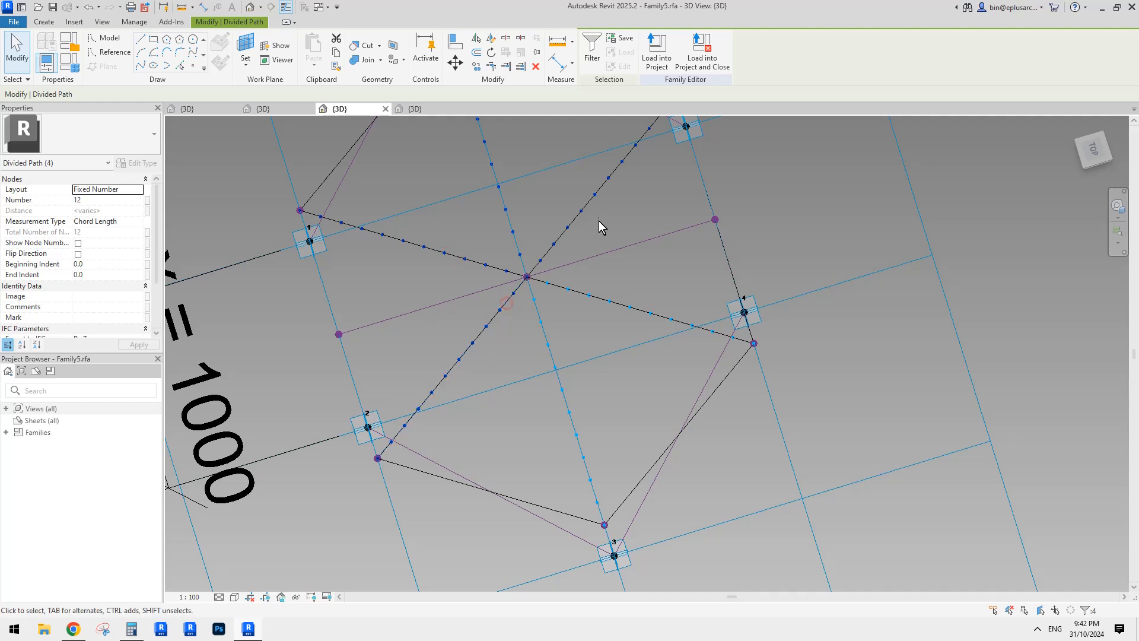
pyautogui.click(78, 243)
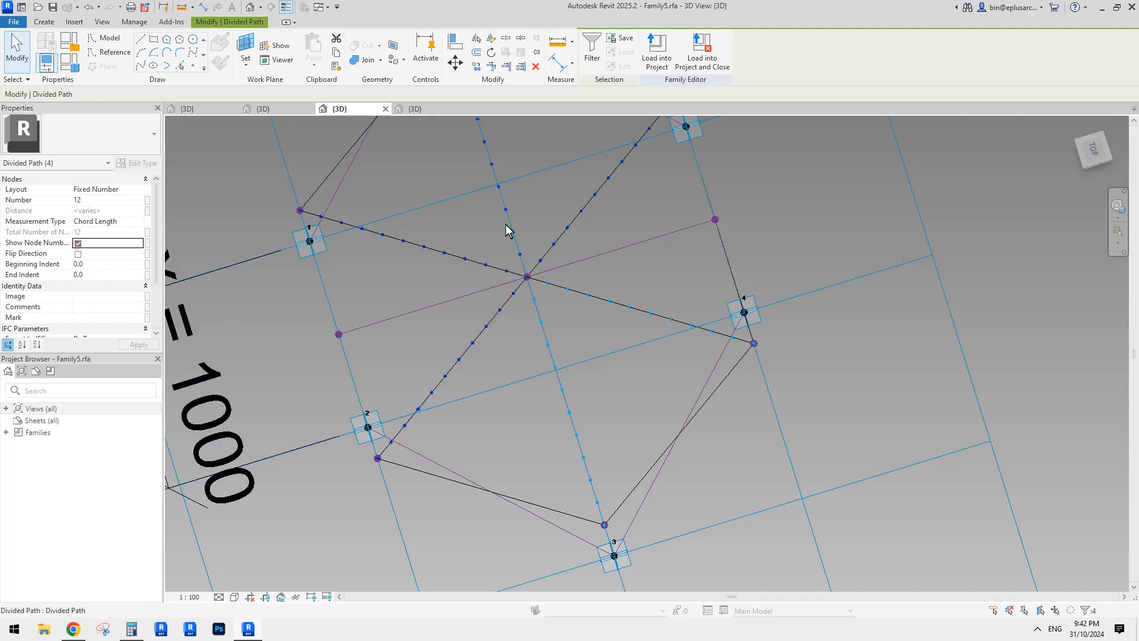
pyautogui.press('Escape')
pyautogui.click(558, 284)
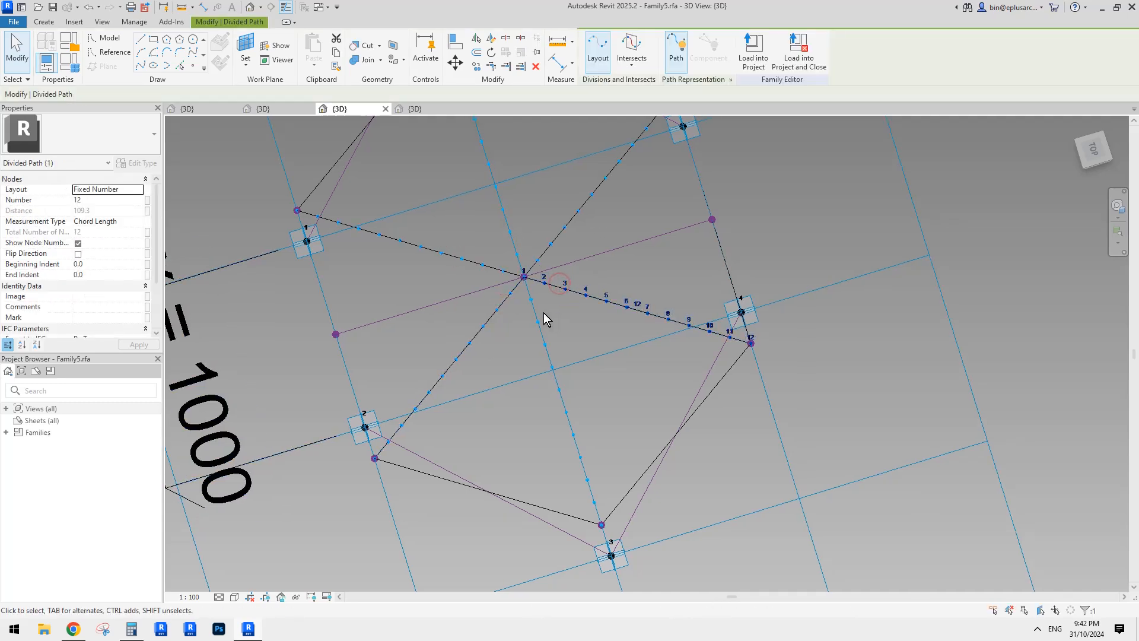
# - Reverse the direction of the divided paths running to the corners beside points 6, 1 and 2 so node numbering starts at the centre
pyautogui.click(548, 248)
pyautogui.click(512, 242)
pyautogui.moveTo(586, 289); pyautogui.dragTo(644, 371, button='middle')
pyautogui.moveTo(546, 229); pyautogui.dragTo(550, 251, button='middle')
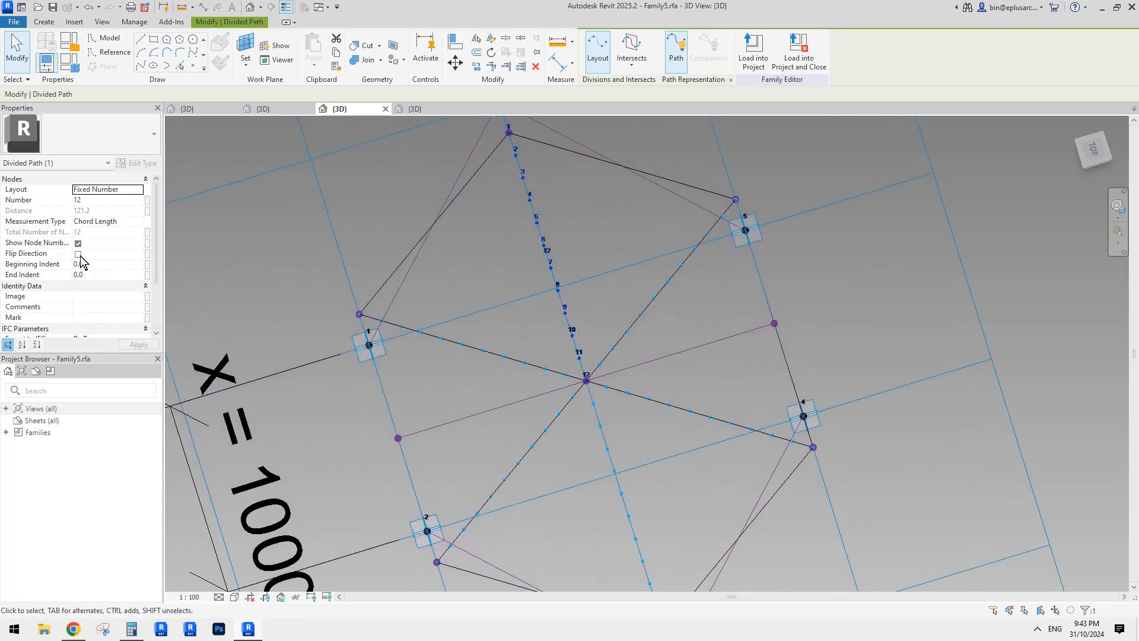
pyautogui.press('Escape')
pyautogui.click(514, 360)
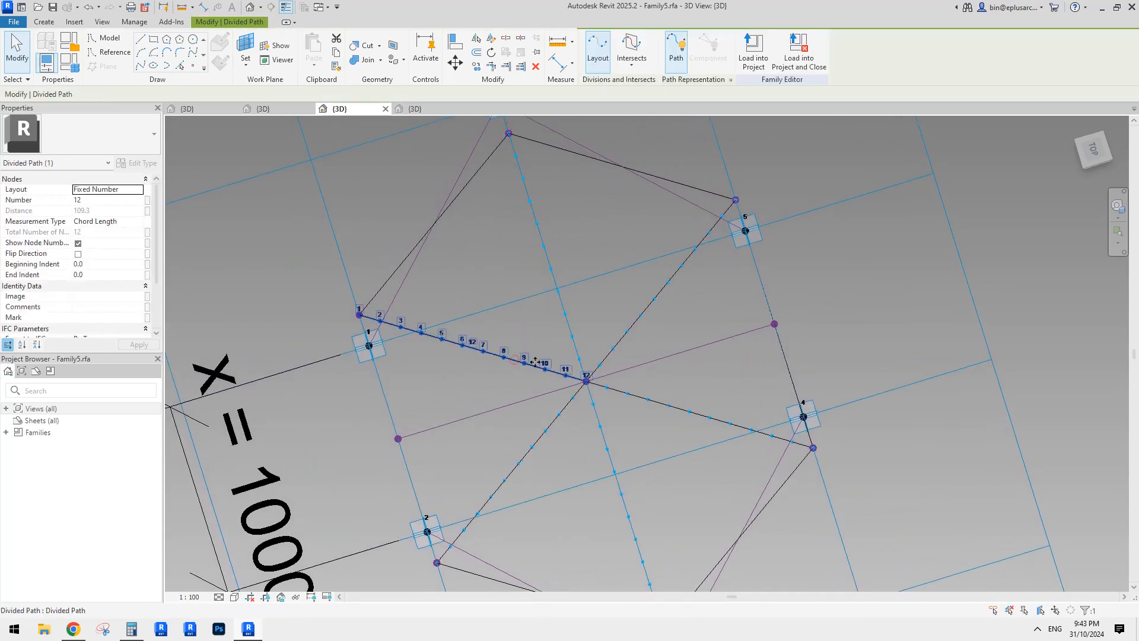
pyautogui.press('Escape')
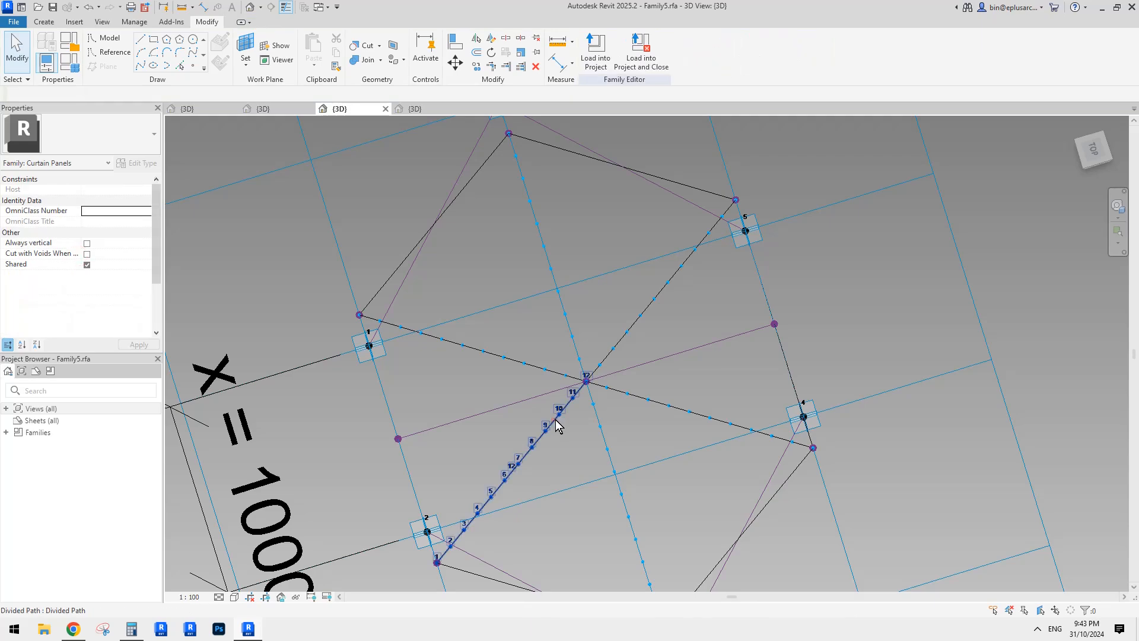
pyautogui.click(553, 419)
pyautogui.moveTo(560, 343); pyautogui.dragTo(507, 300, button='middle')
pyautogui.press('Escape')
# - Place Family3 members between the second nodes of paths 2–3, the third nodes of paths 3–4 and the second nodes of paths 4–5
pyautogui.click(319, 46)
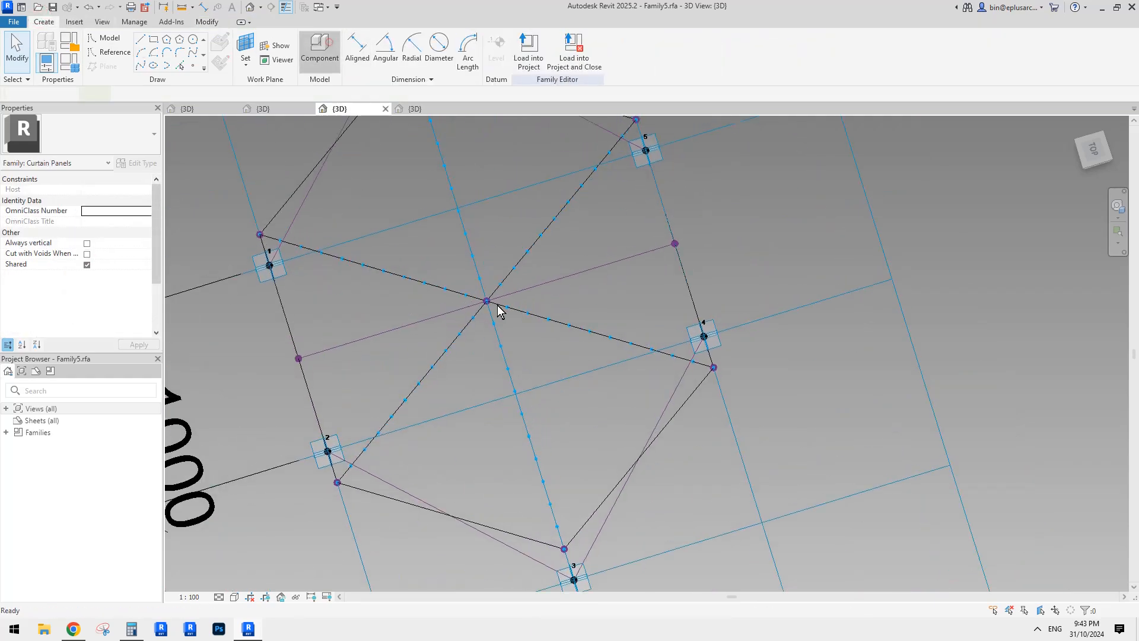
pyautogui.scroll(2, 473, 314)
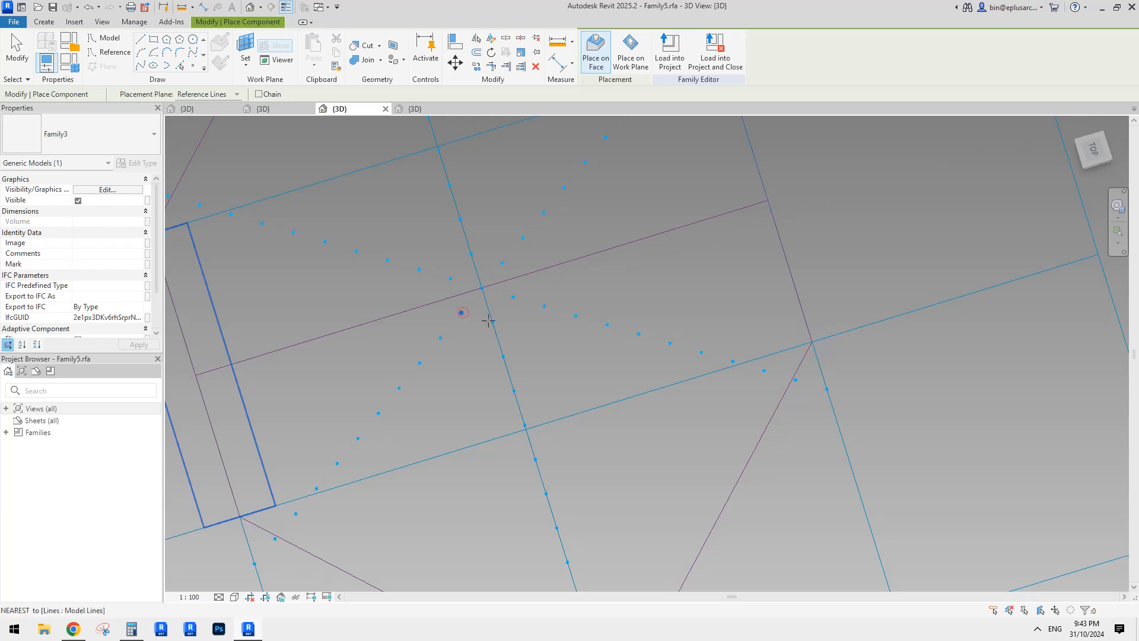
pyautogui.click(503, 355)
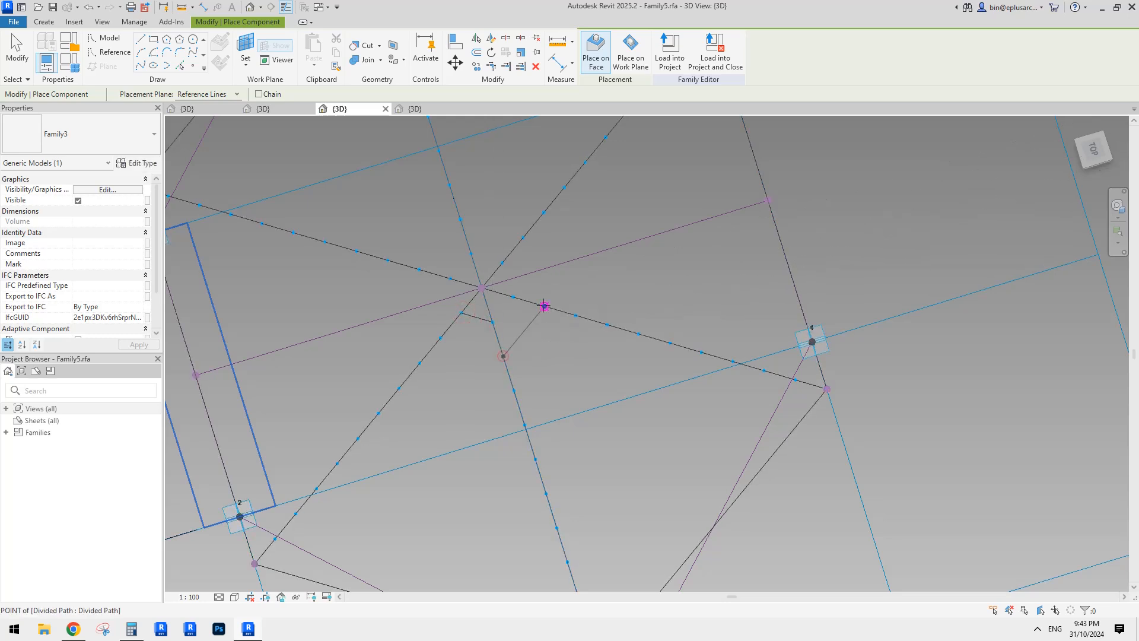
pyautogui.click(512, 297)
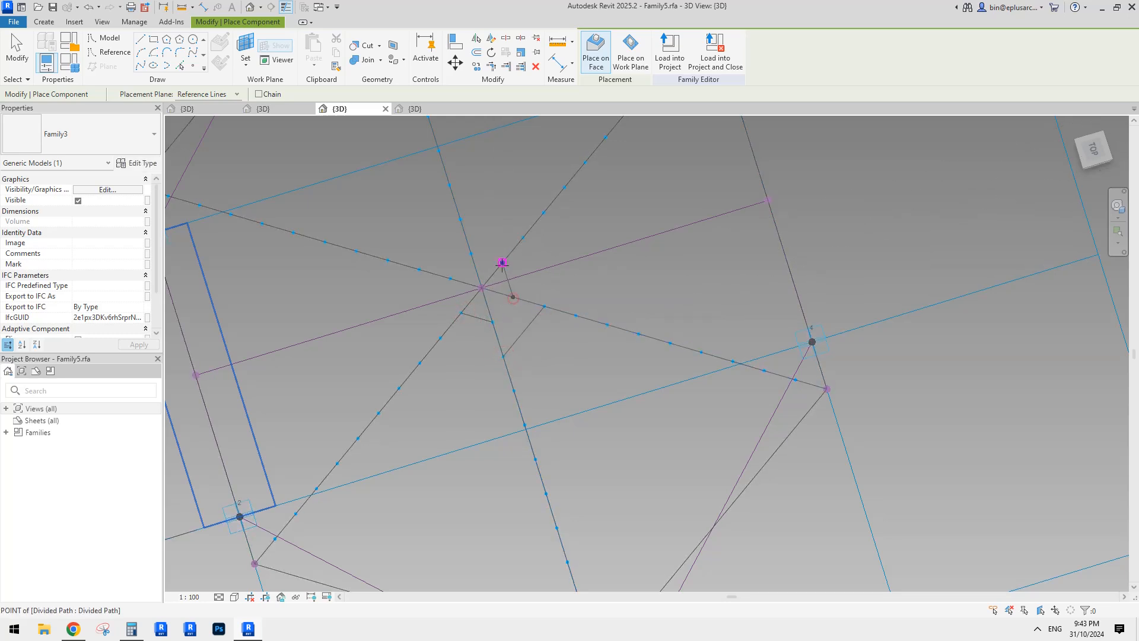
pyautogui.click(502, 262)
# - Place Family3 members between the third nodes of paths 5–6, the second nodes of paths 6–1 and the third nodes of paths 1–2
pyautogui.click(522, 237)
pyautogui.click(461, 218)
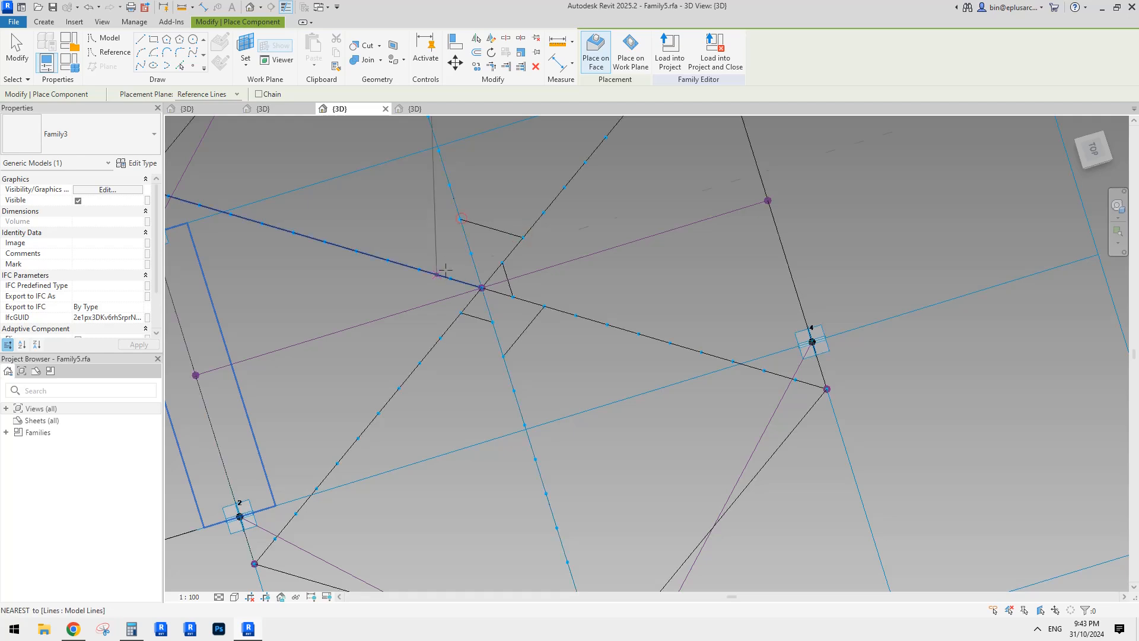
pyautogui.click(471, 254)
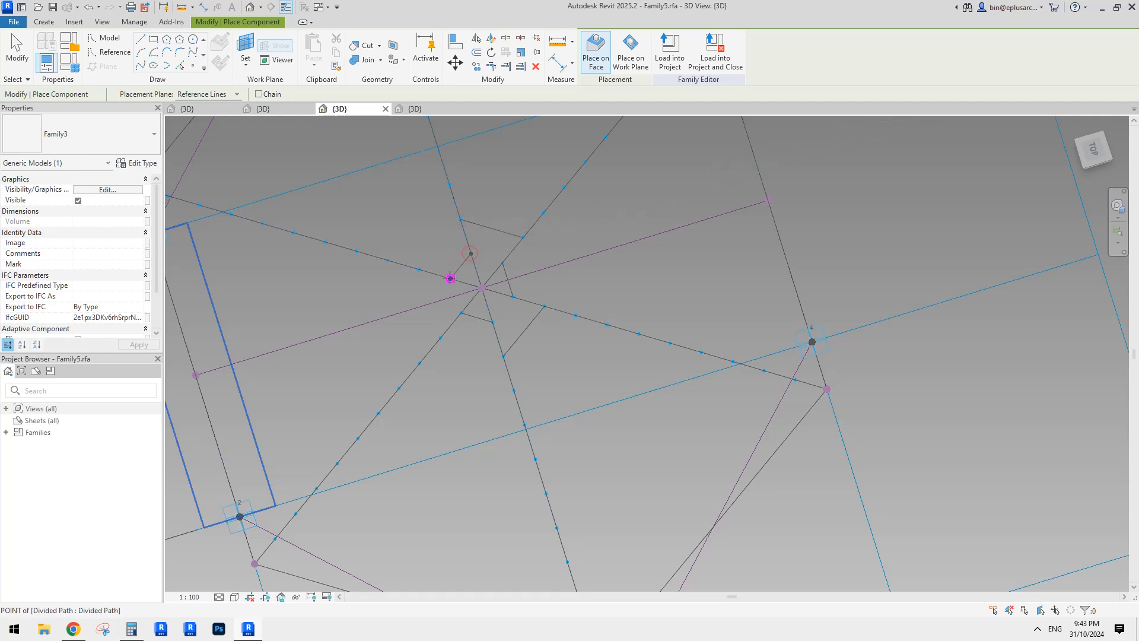
pyautogui.click(419, 270)
pyautogui.click(440, 338)
pyautogui.press('Escape')
pyautogui.press('Escape')
# - Repeat the Family3 members along the divided paths in the sectors between paths 2 and 3, 3 and 4, and 4 and 5
pyautogui.click(474, 315)
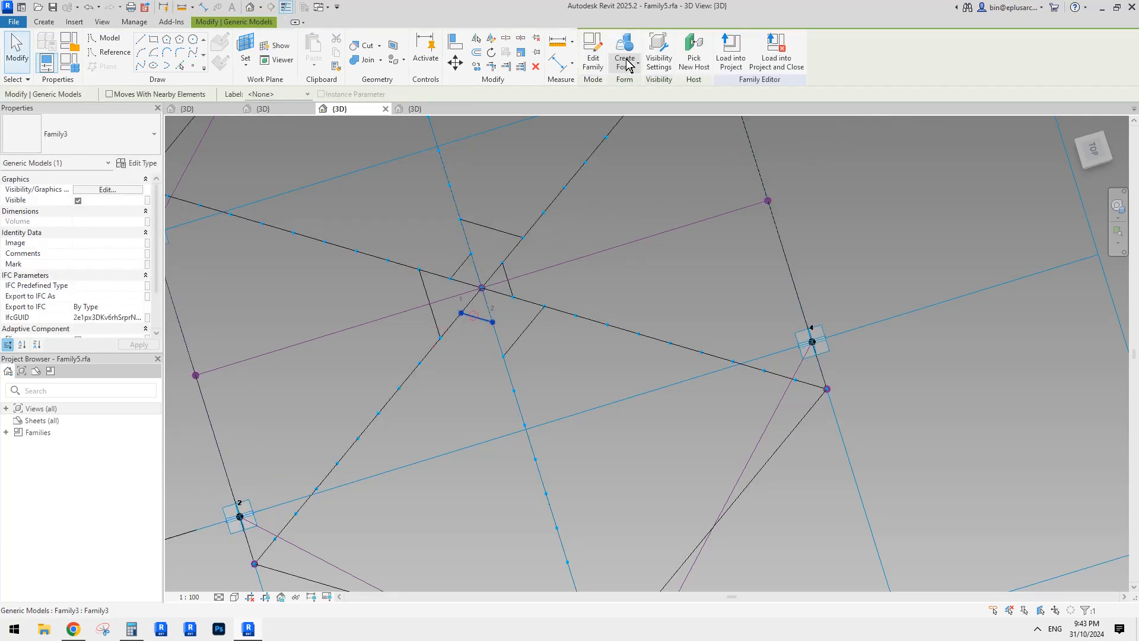
pyautogui.click(507, 54)
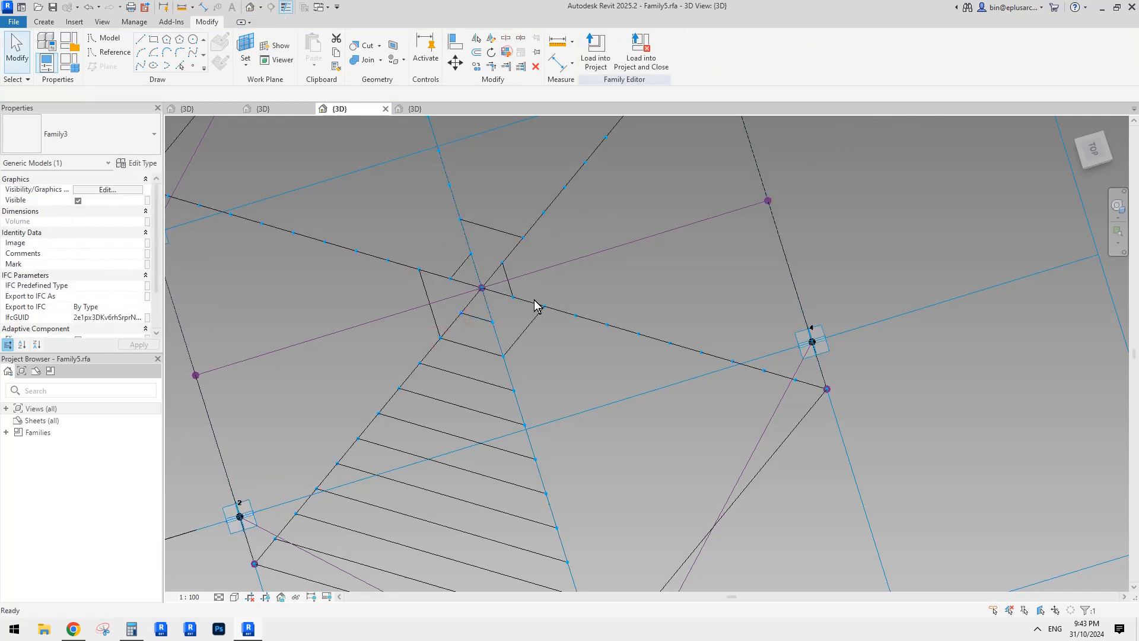
pyautogui.click(507, 52)
pyautogui.click(507, 279)
pyautogui.click(506, 52)
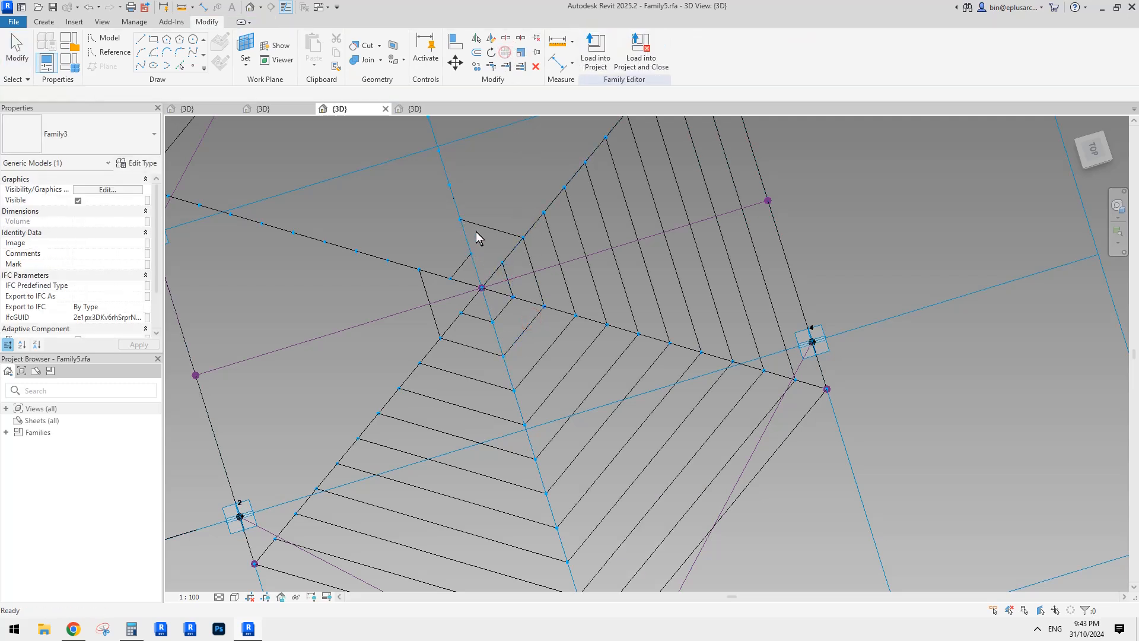
# - Repeat the Family3 members in the three remaining sectors, between paths 5 and 6, 6 and 1, and 1 and 2
pyautogui.click(461, 265)
pyautogui.click(508, 52)
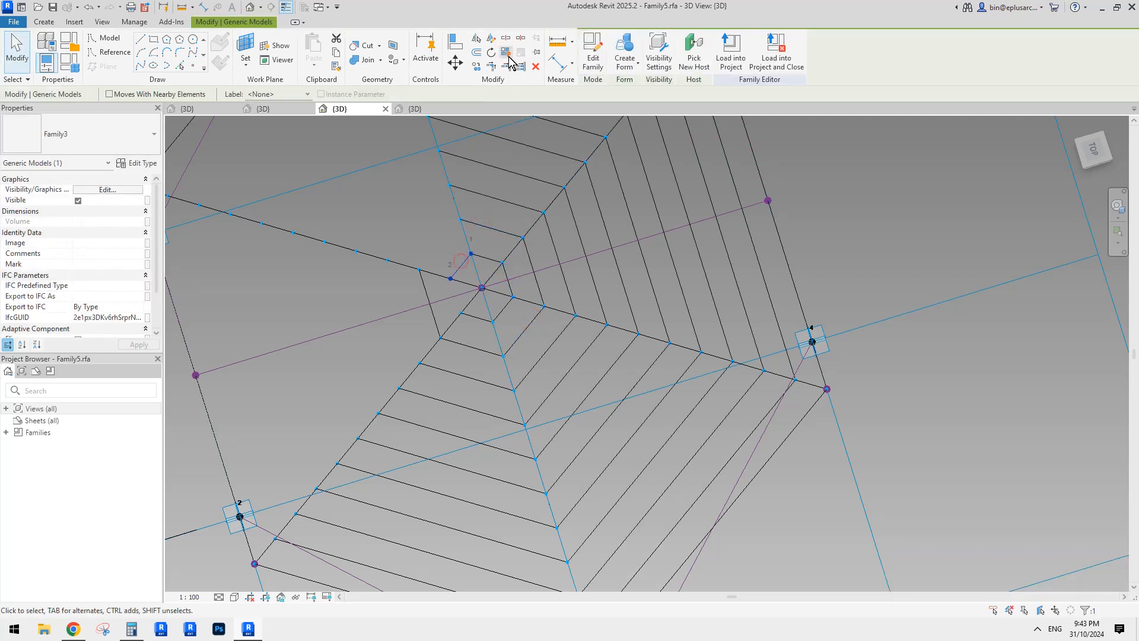
pyautogui.click(425, 292)
pyautogui.click(505, 53)
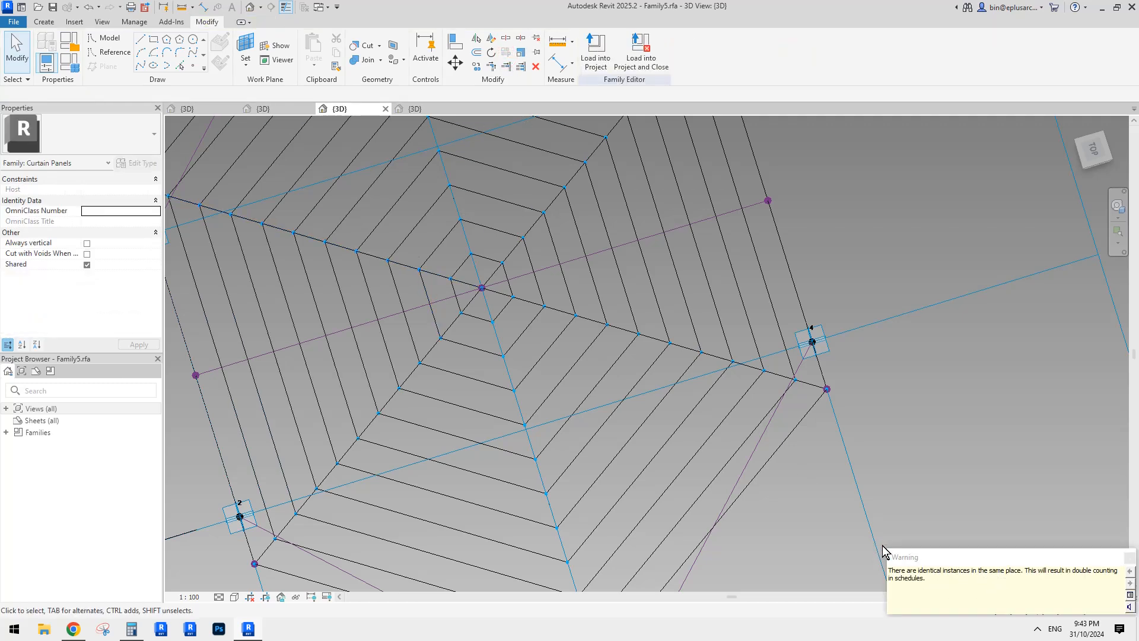
pyautogui.keyDown('shift'); pyautogui.moveTo(571, 469); pyautogui.dragTo(500, 429, button='middle'); pyautogui.keyUp('shift')
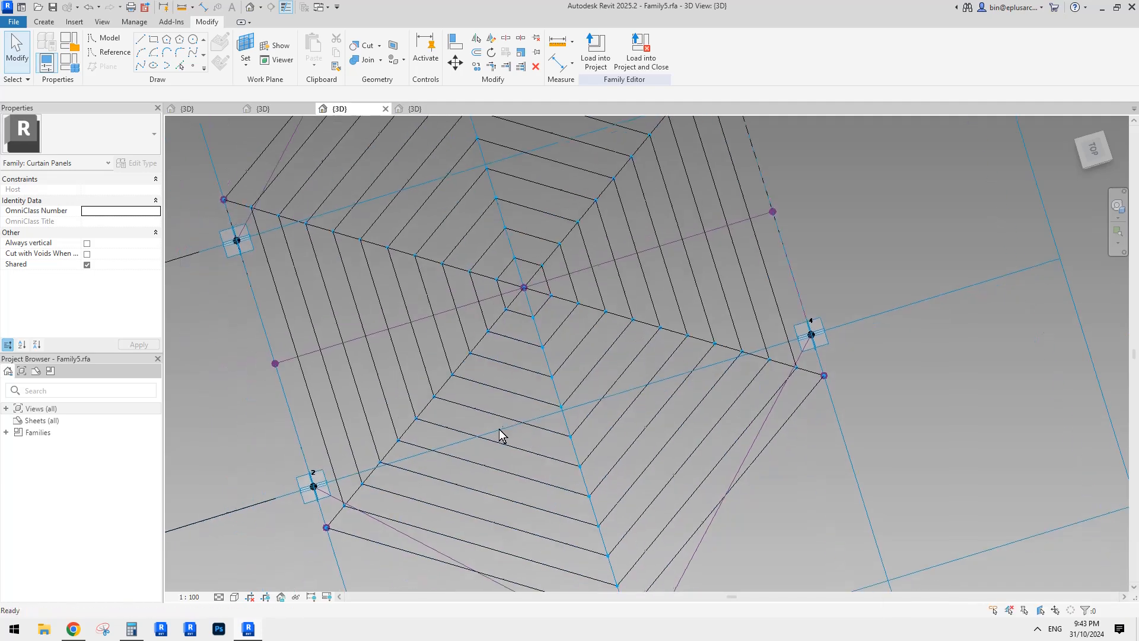
pyautogui.scroll(-2, 503, 336)
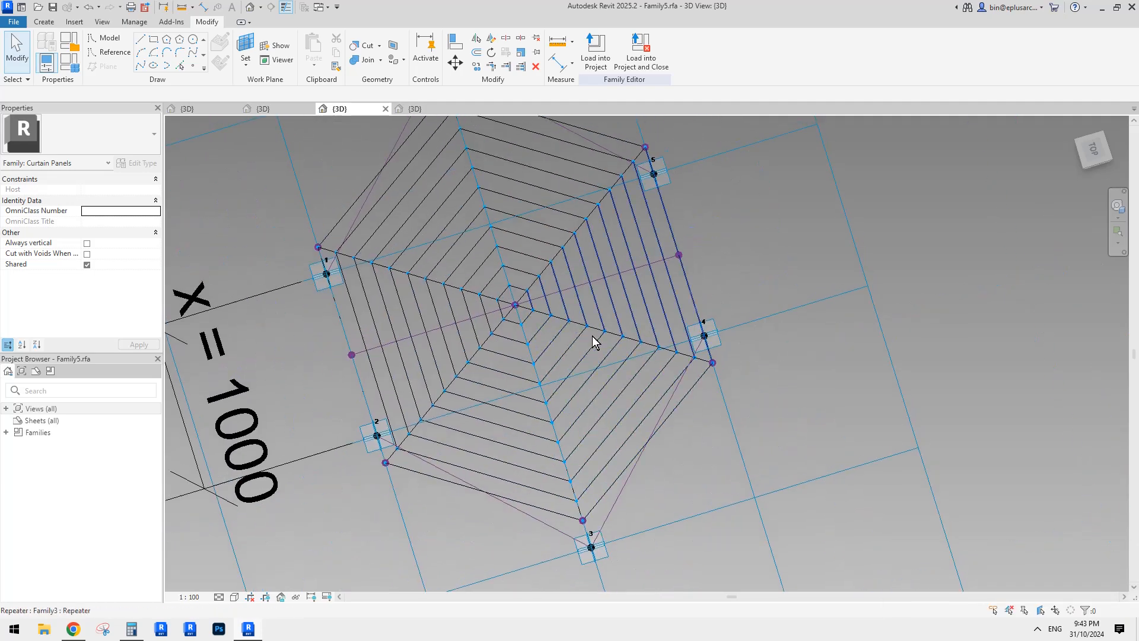
pyautogui.scroll(-1, 592, 335)
pyautogui.keyDown('shift'); pyautogui.moveTo(656, 321); pyautogui.dragTo(635, 273, button='middle'); pyautogui.keyUp('shift')
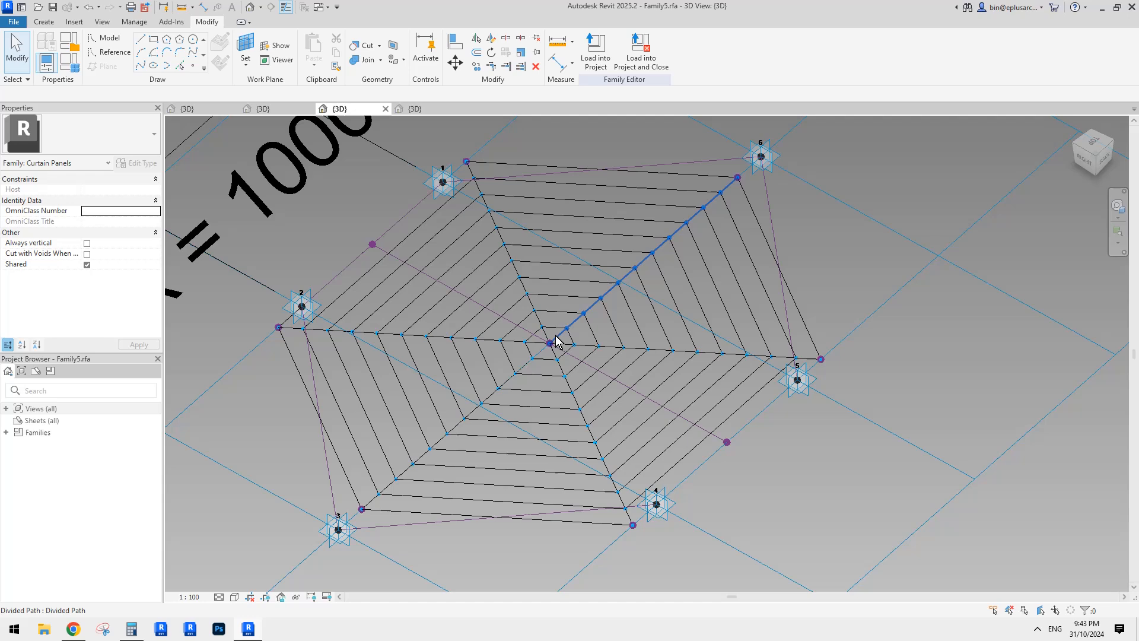
# - Load the hexagon panel family Family5 into the mass family Family2, overwriting the existing version
pyautogui.click(596, 52)
pyautogui.press('Escape')
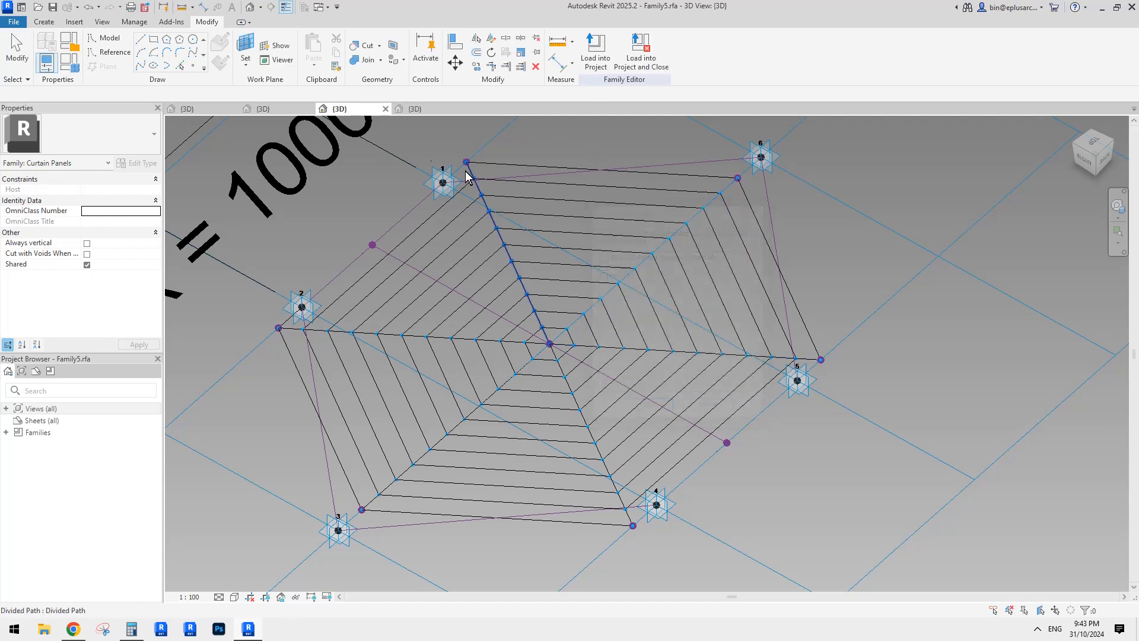
pyautogui.click(268, 111)
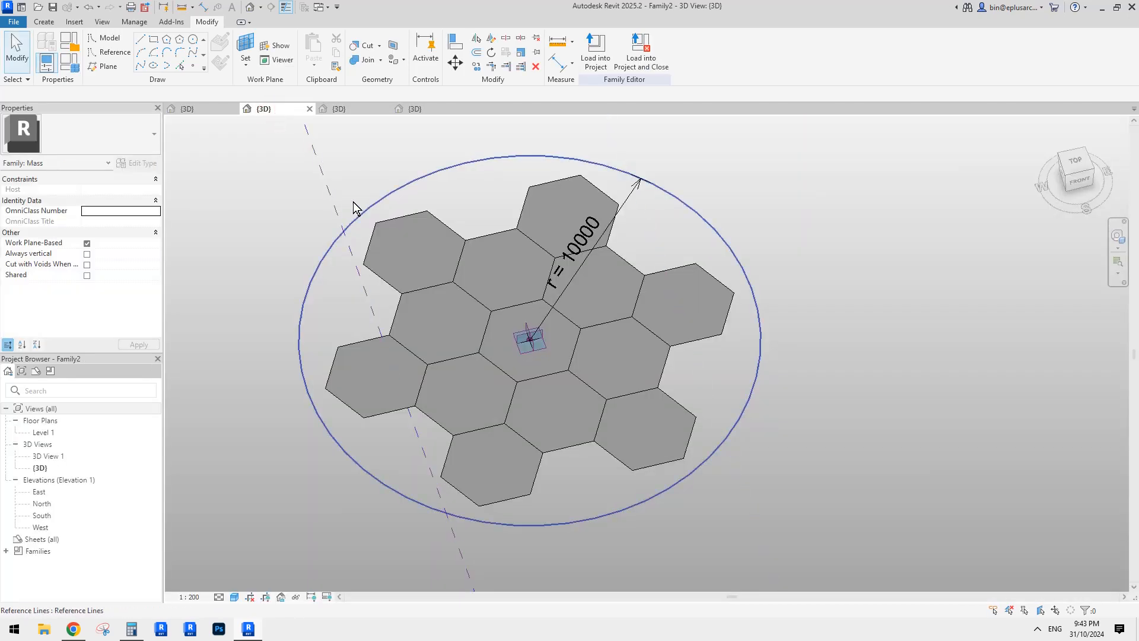
pyautogui.click(369, 109)
pyautogui.click(595, 54)
pyautogui.click(602, 265)
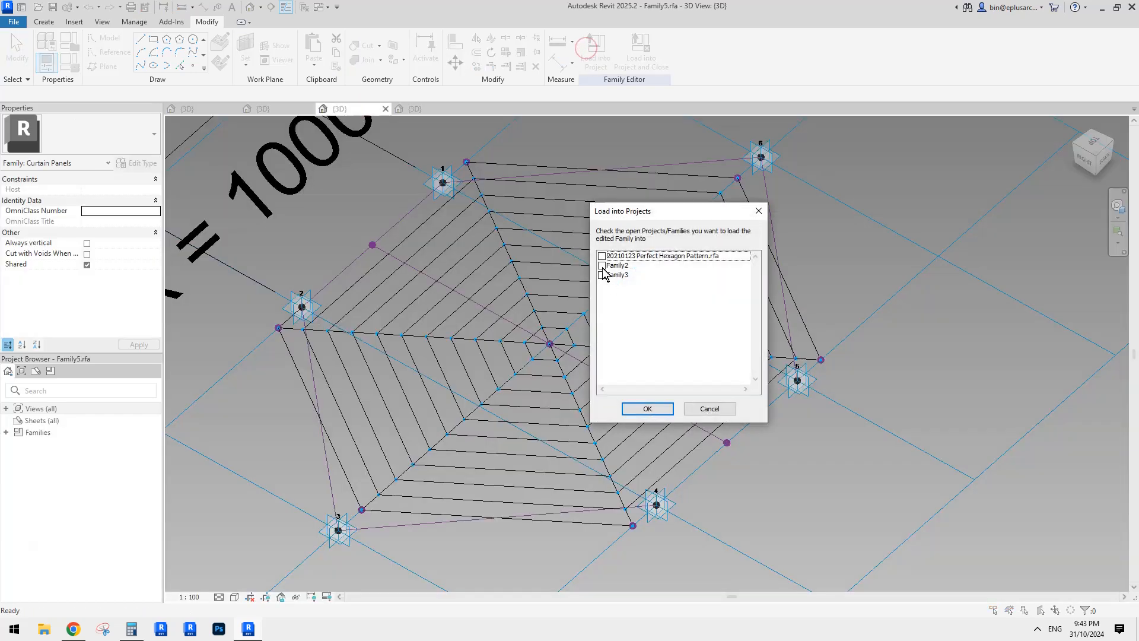
pyautogui.click(647, 408)
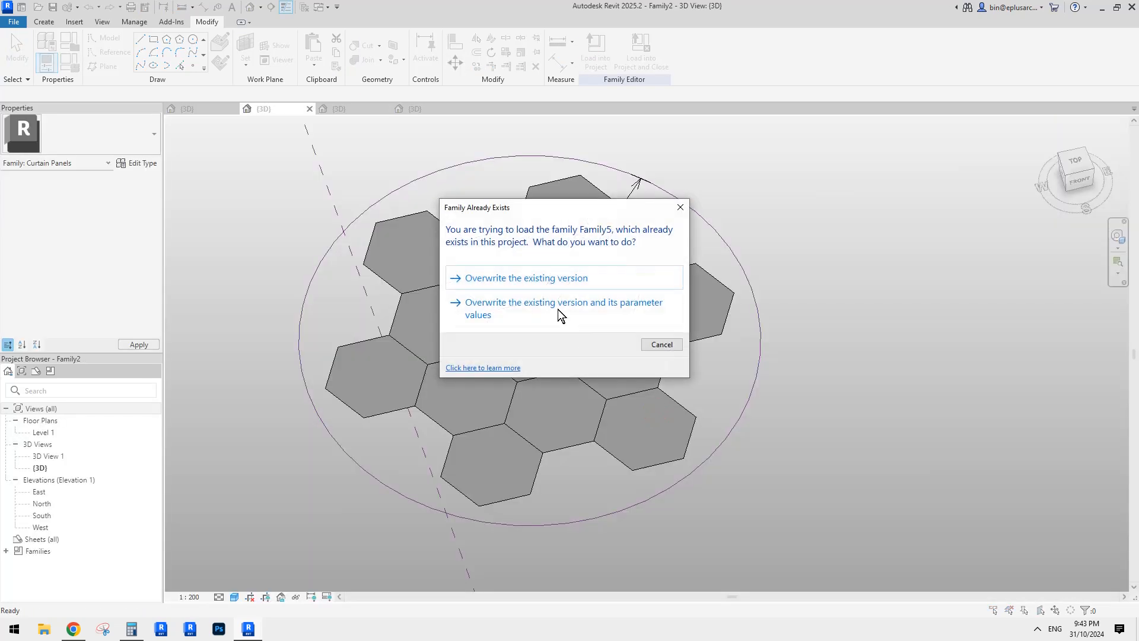
pyautogui.click(549, 279)
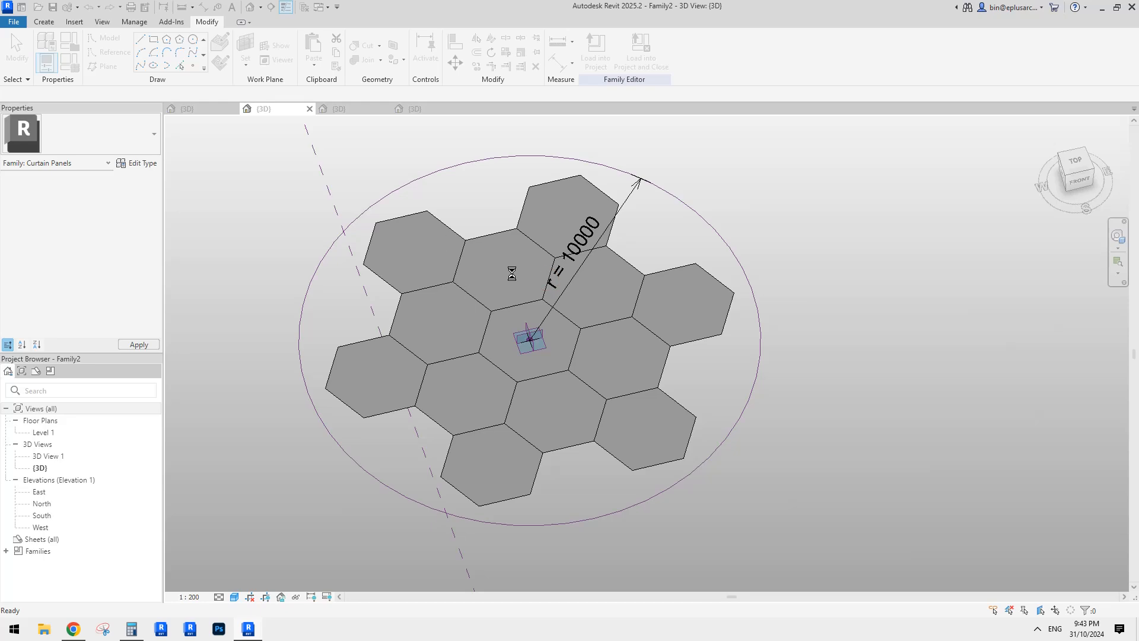
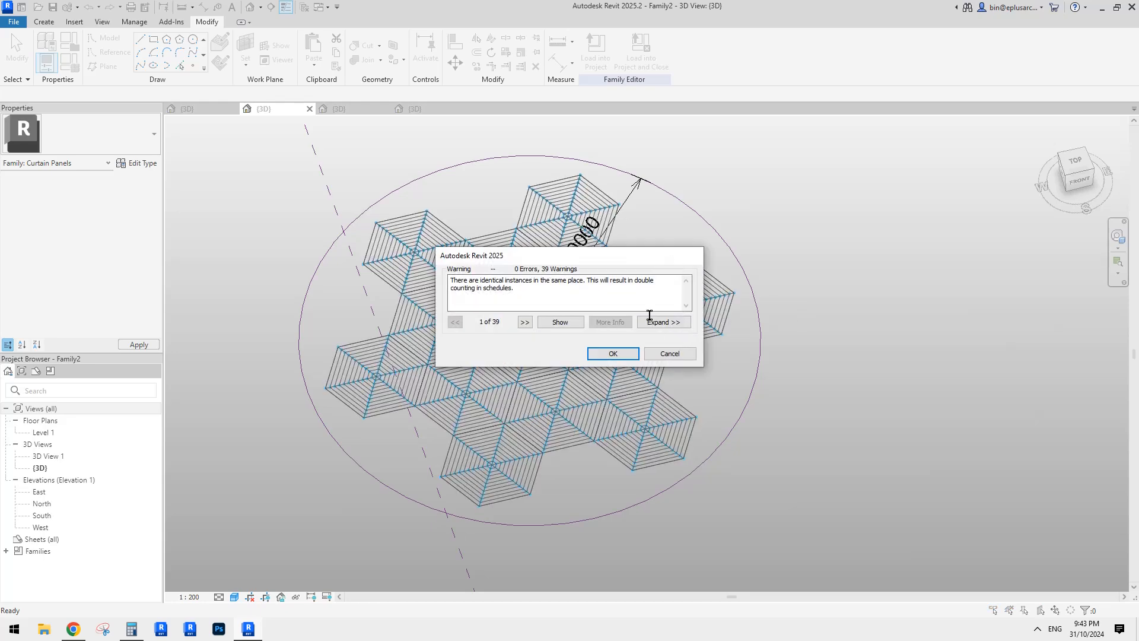
pyautogui.click(613, 353)
# - Examine the members in the canopy's hexagon panels and compare them with the reference photo on the Reddit page in Chrome
pyautogui.keyDown('shift'); pyautogui.moveTo(802, 274); pyautogui.dragTo(623, 397, button='middle'); pyautogui.keyUp('shift')
pyautogui.scroll(5, 771, 350)
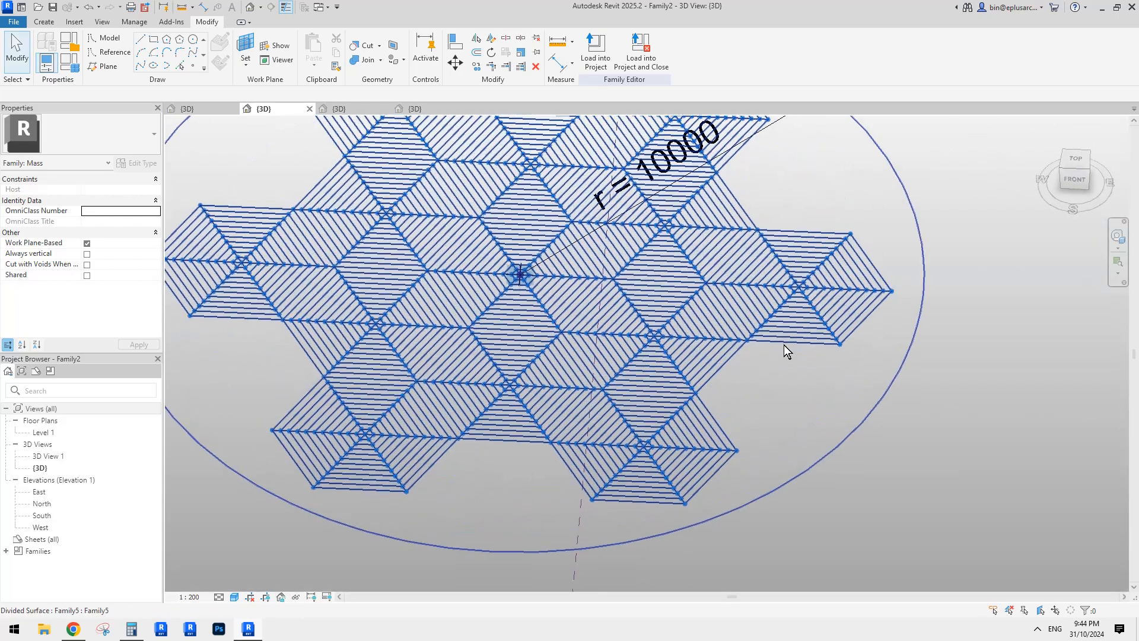
pyautogui.moveTo(801, 297); pyautogui.dragTo(702, 312, button='middle')
pyautogui.scroll(1, 698, 289)
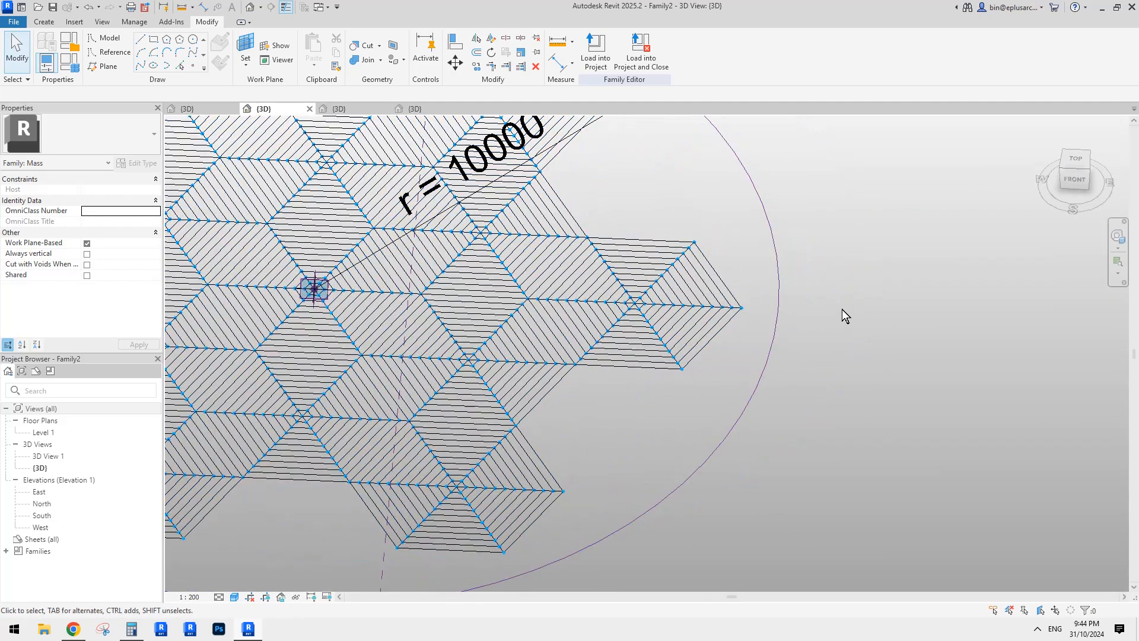
pyautogui.scroll(3, 833, 316)
pyautogui.scroll(-1, 774, 315)
pyautogui.moveTo(736, 357); pyautogui.dragTo(829, 308, button='middle')
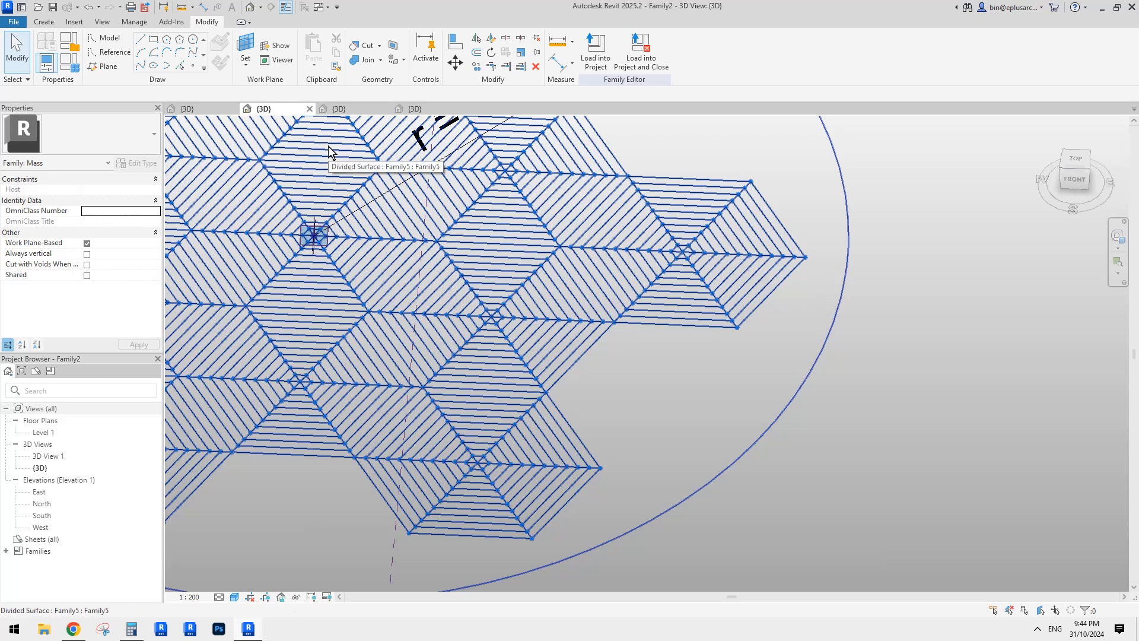
pyautogui.scroll(-1, 685, 255)
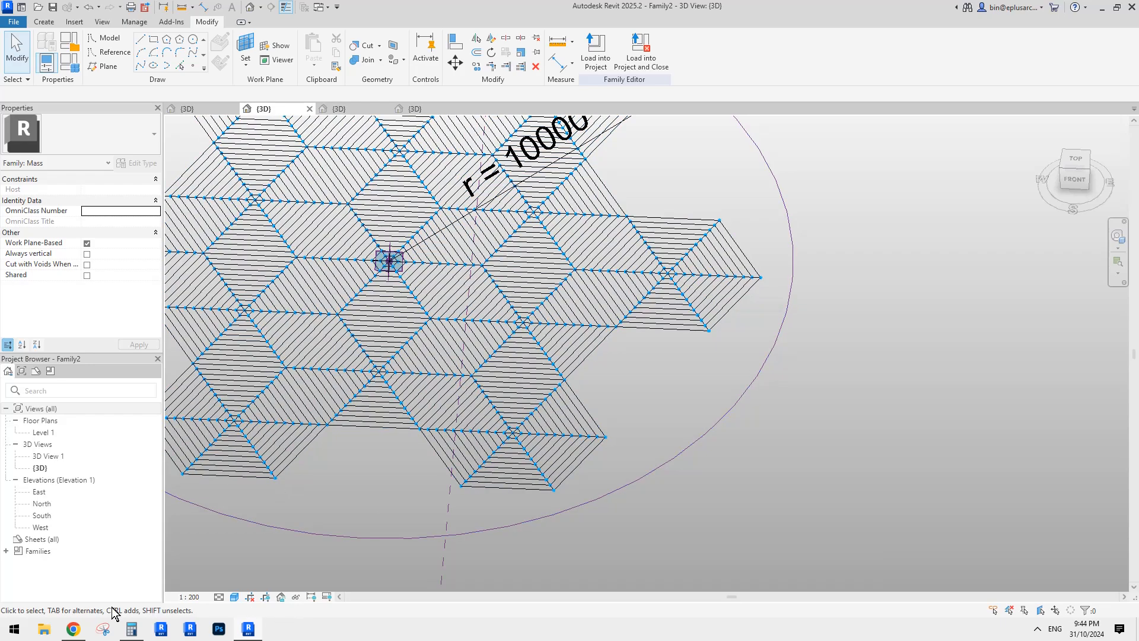
pyautogui.click(73, 630)
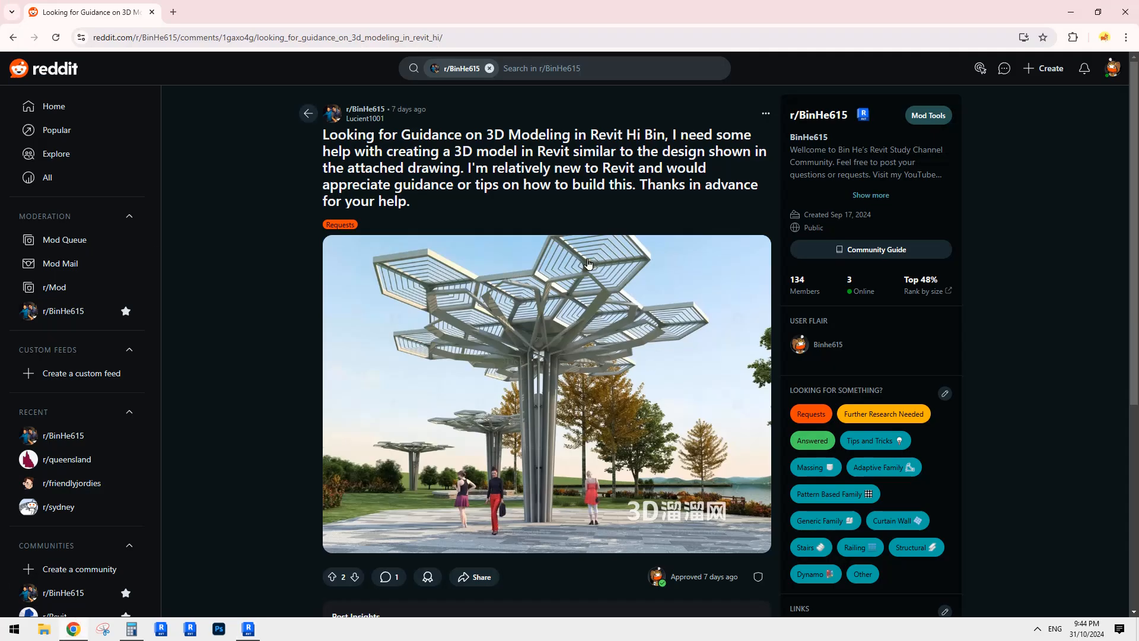
pyautogui.click(247, 628)
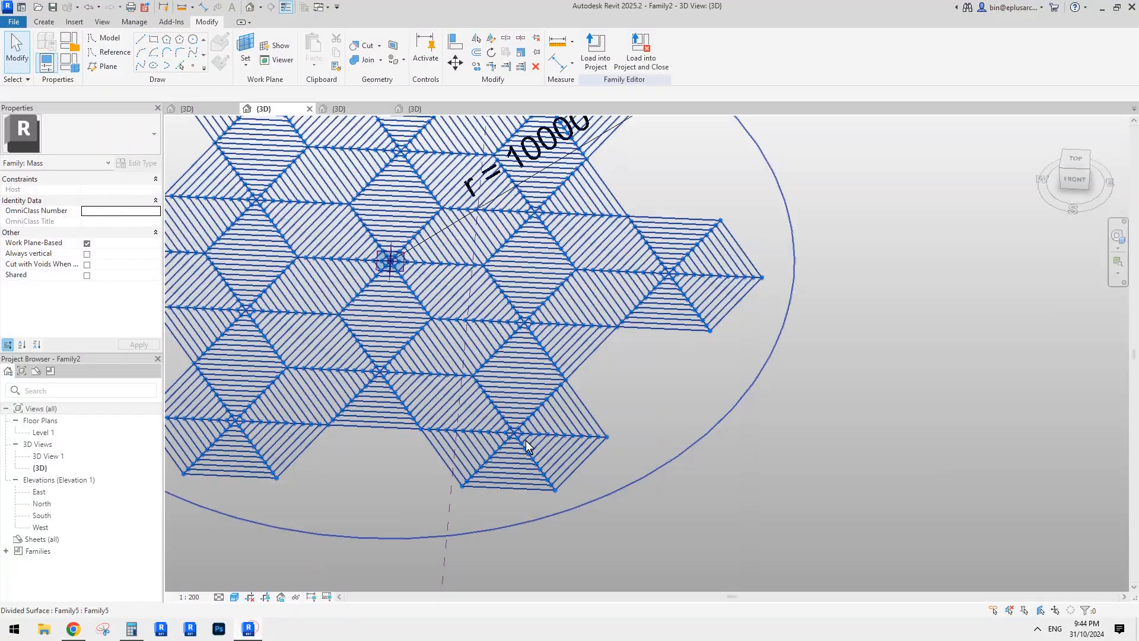
# - Return to the hexagon panel family Family5, select all six radial divided paths and temporarily hide them in the view
pyautogui.click(352, 111)
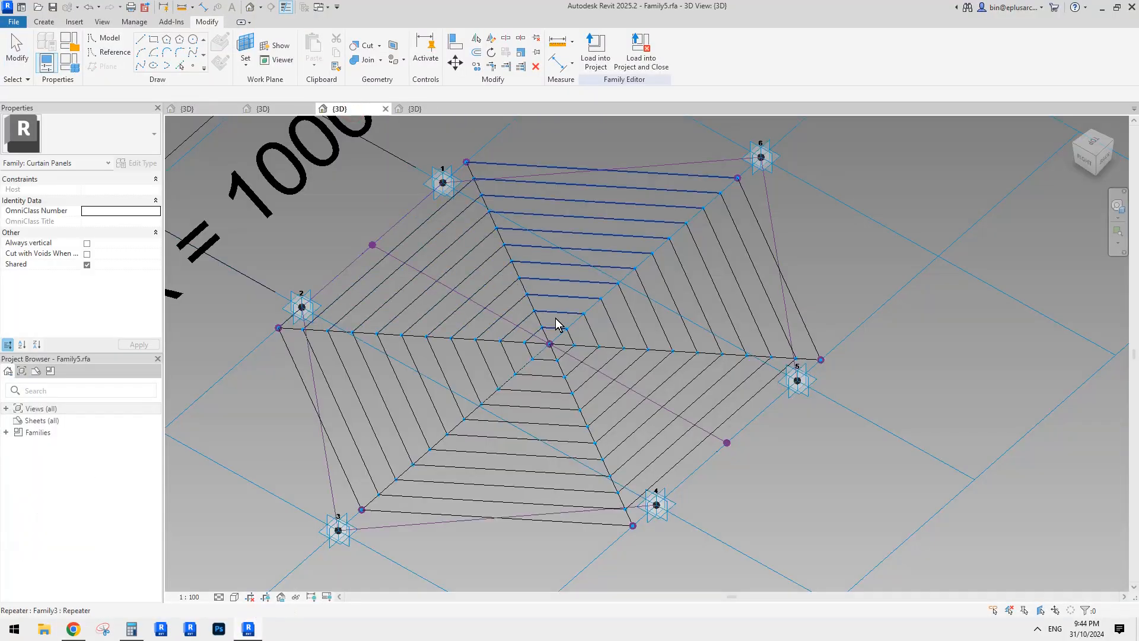
pyautogui.keyDown('shift'); pyautogui.moveTo(598, 320); pyautogui.dragTo(630, 319, button='middle'); pyautogui.keyUp('shift')
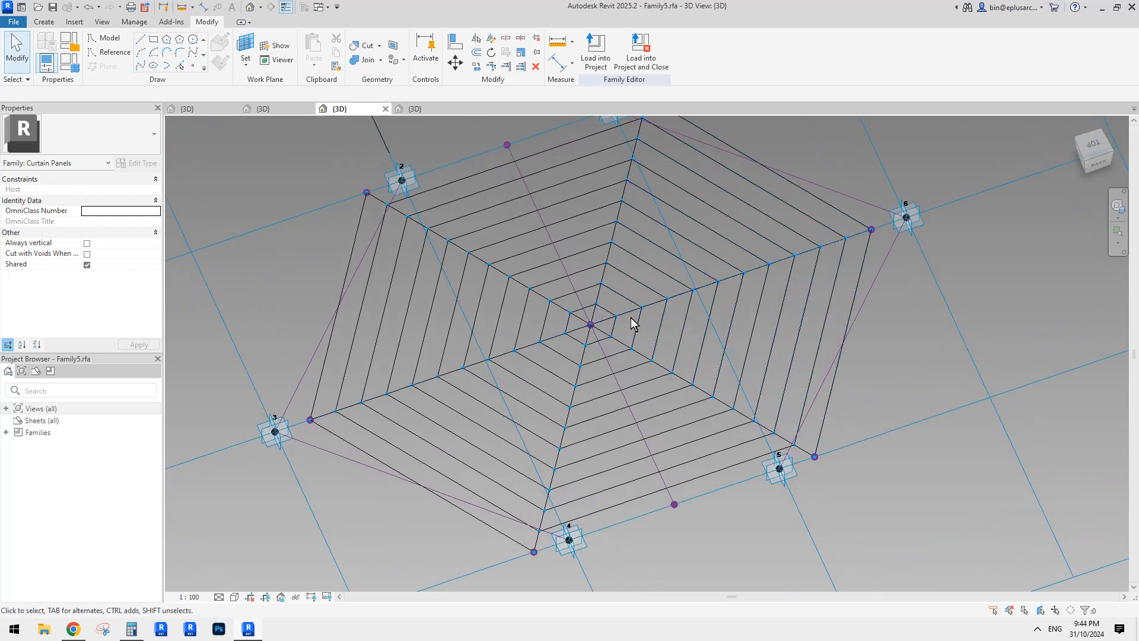
pyautogui.click(630, 318)
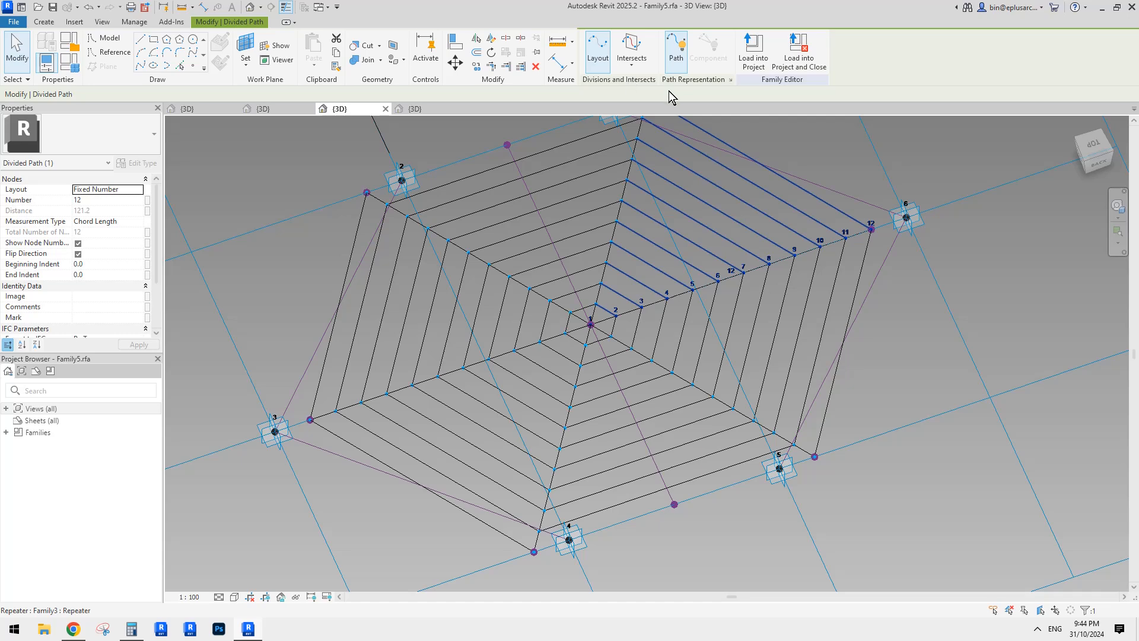
pyautogui.moveTo(658, 293); pyautogui.dragTo(660, 264, button='middle')
pyautogui.press('Escape')
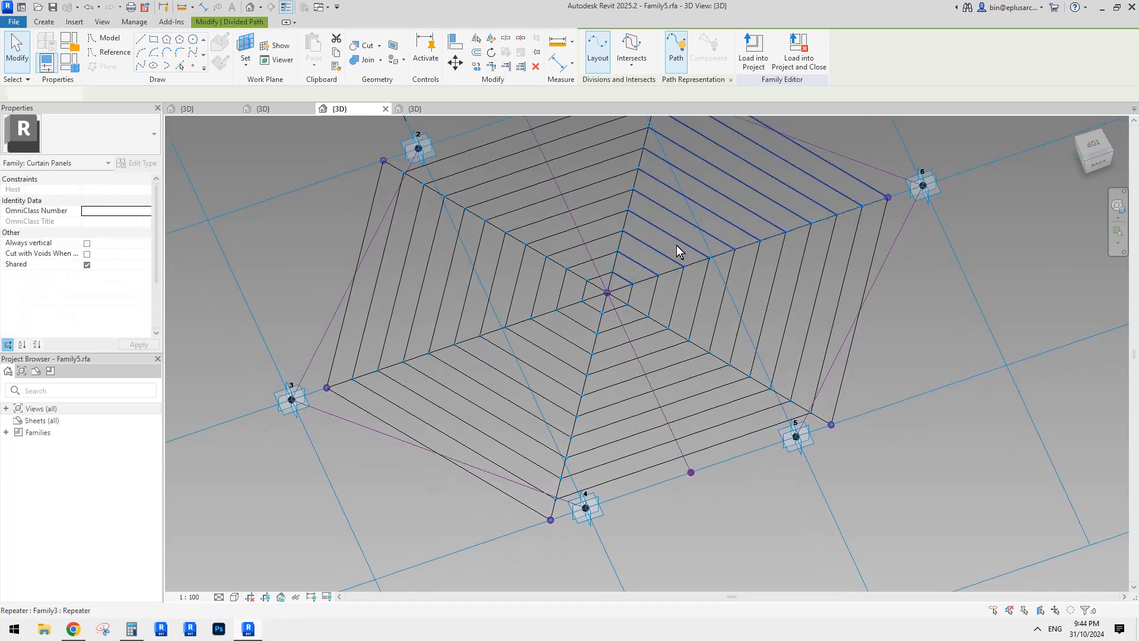
pyautogui.click(643, 280)
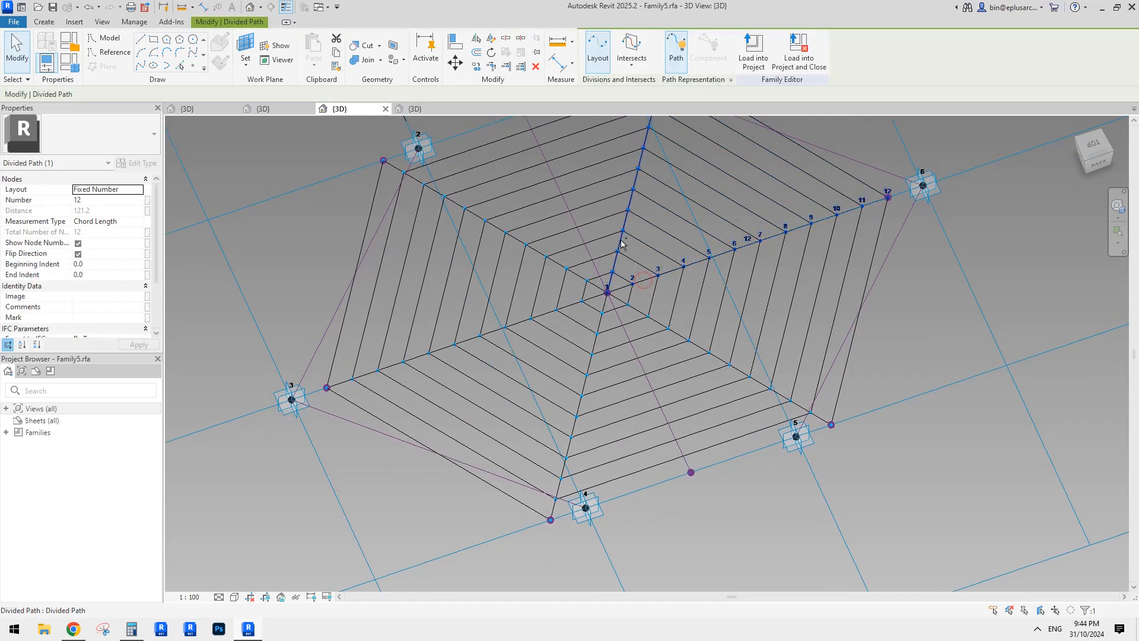
pyautogui.keyDown('ctrl'); pyautogui.click(620, 241); pyautogui.keyUp('ctrl')
pyautogui.keyDown('ctrl'); pyautogui.click(555, 261); pyautogui.keyUp('ctrl')
pyautogui.keyDown('ctrl'); pyautogui.click(541, 315); pyautogui.keyUp('ctrl')
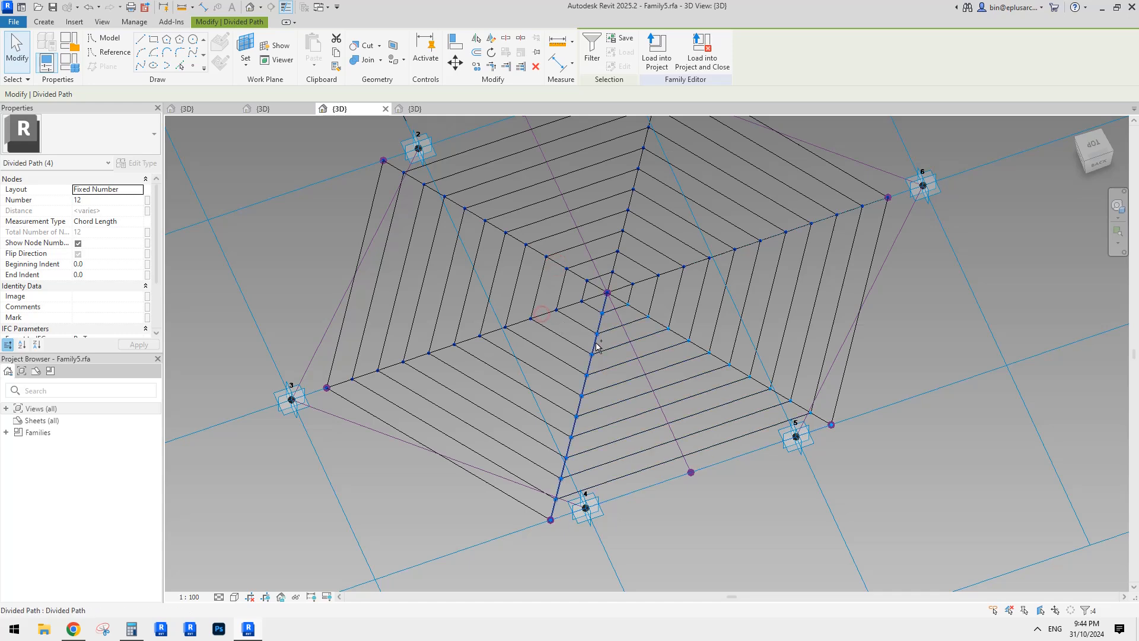
pyautogui.keyDown('ctrl'); pyautogui.click(664, 328); pyautogui.keyUp('ctrl')
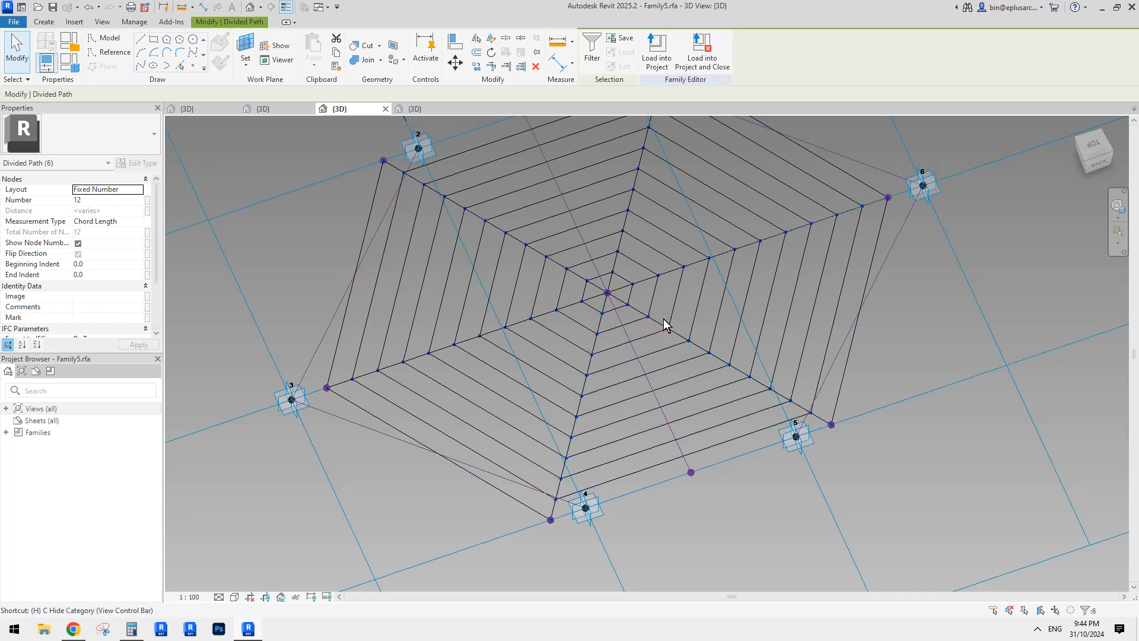
pyautogui.press('hh')
# - Select three of the radial model lines in the hexagon panel and set them to not visible
pyautogui.scroll(3, 668, 273)
pyautogui.click(667, 272)
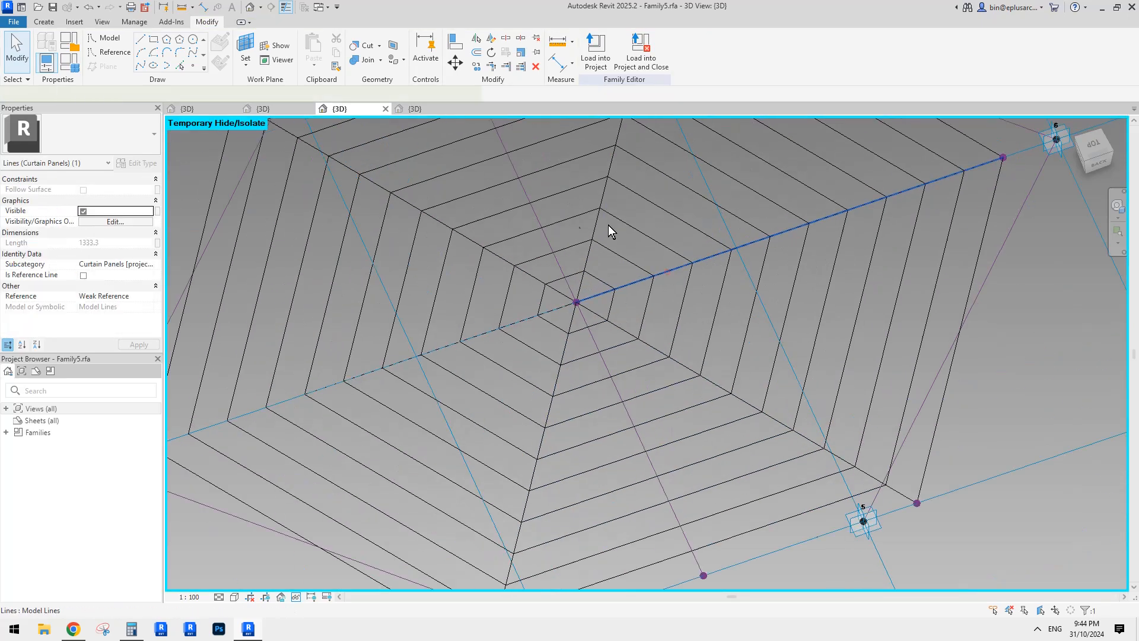
pyautogui.scroll(-2, 617, 261)
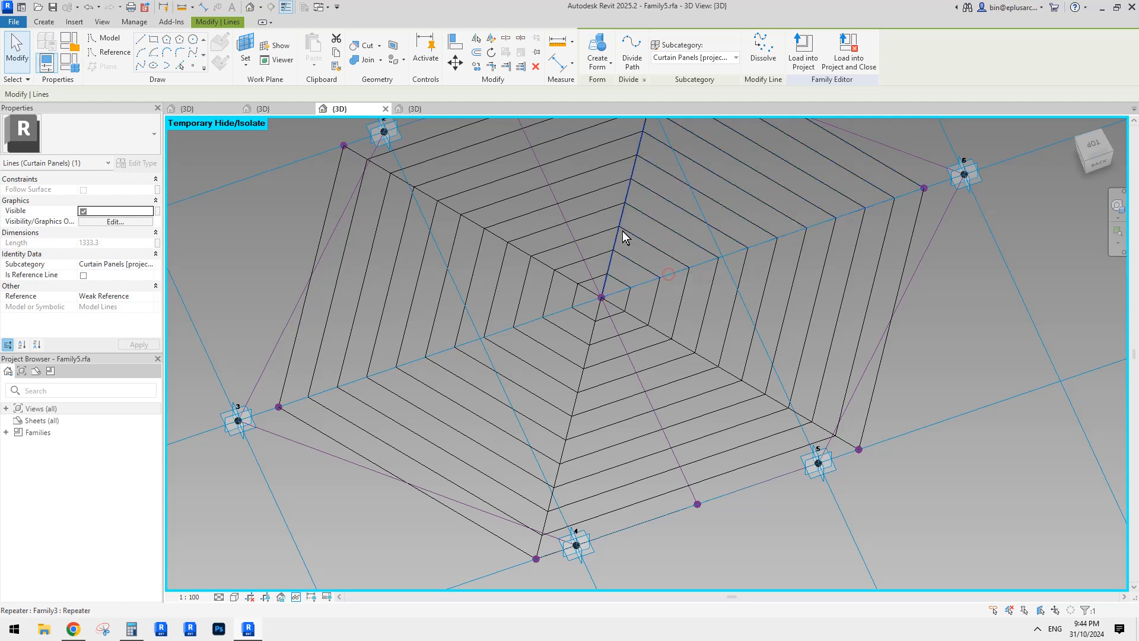
pyautogui.click(545, 262)
pyautogui.keyDown('ctrl'); pyautogui.click(585, 355); pyautogui.keyUp('ctrl')
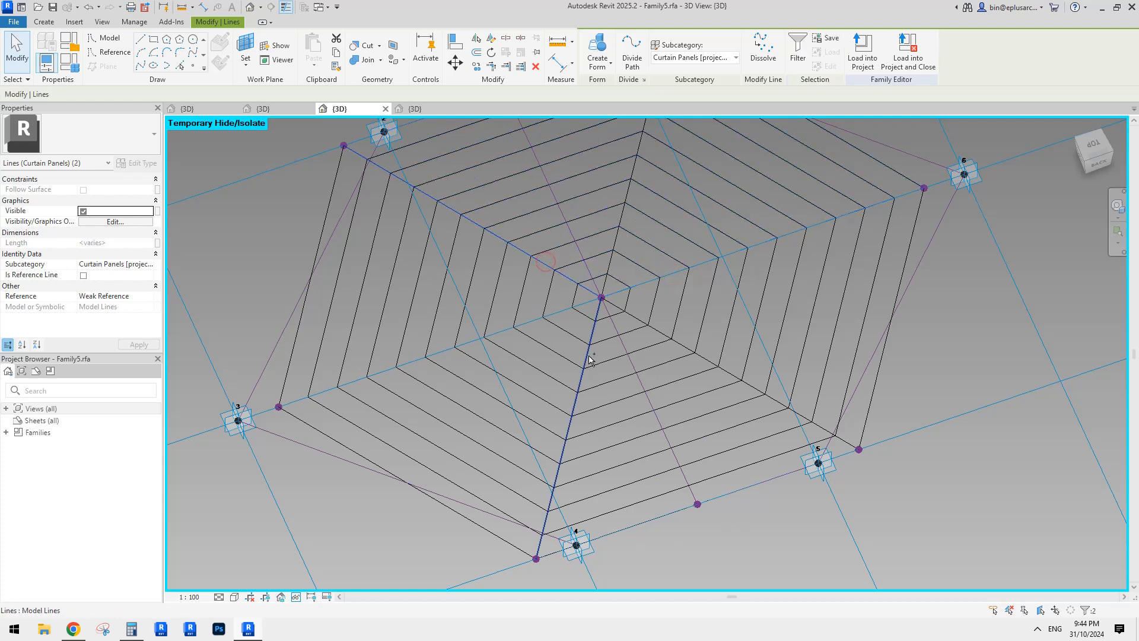
pyautogui.click(84, 276)
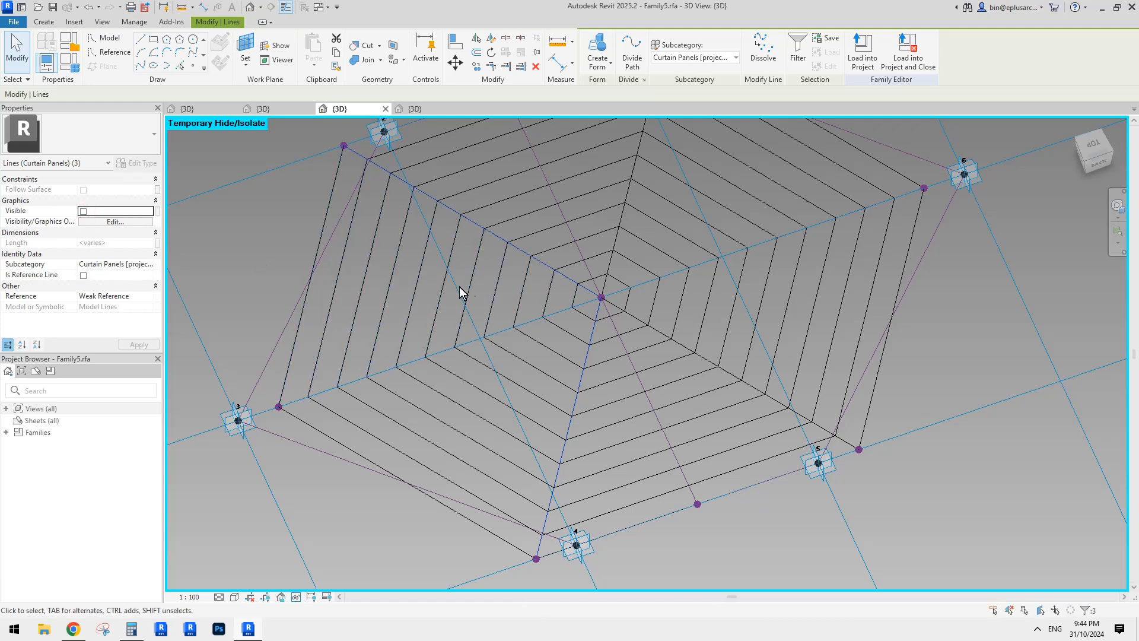
pyautogui.click(619, 318)
pyautogui.moveTo(648, 294); pyautogui.dragTo(649, 295, button='middle')
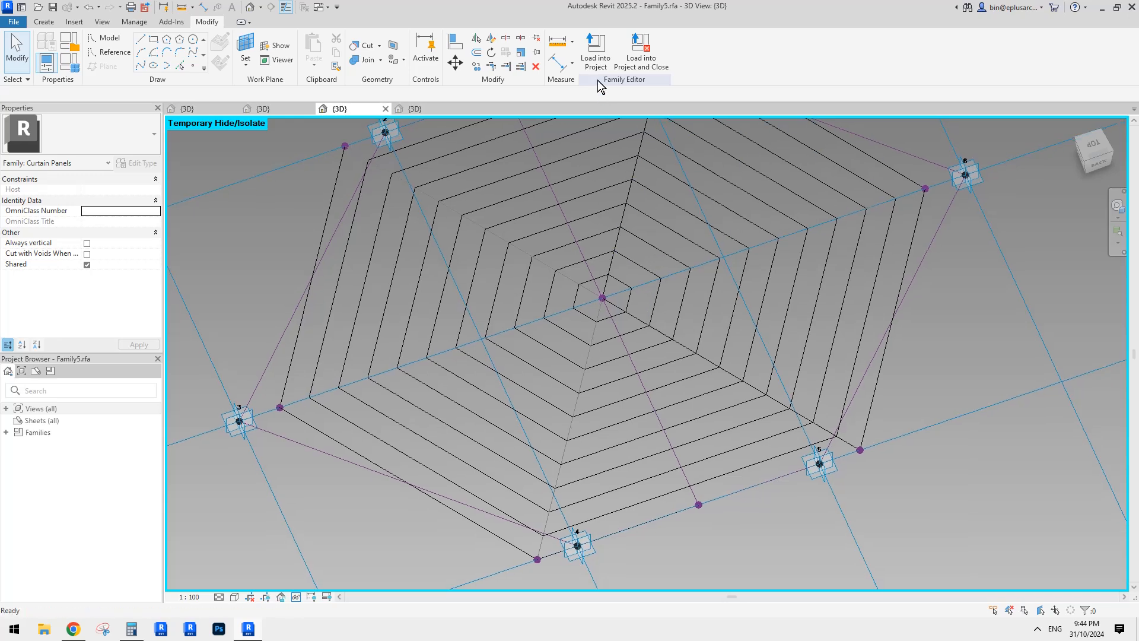
# - Load the updated Family5 panel into Family2 only, overwriting the version already there
pyautogui.click(595, 59)
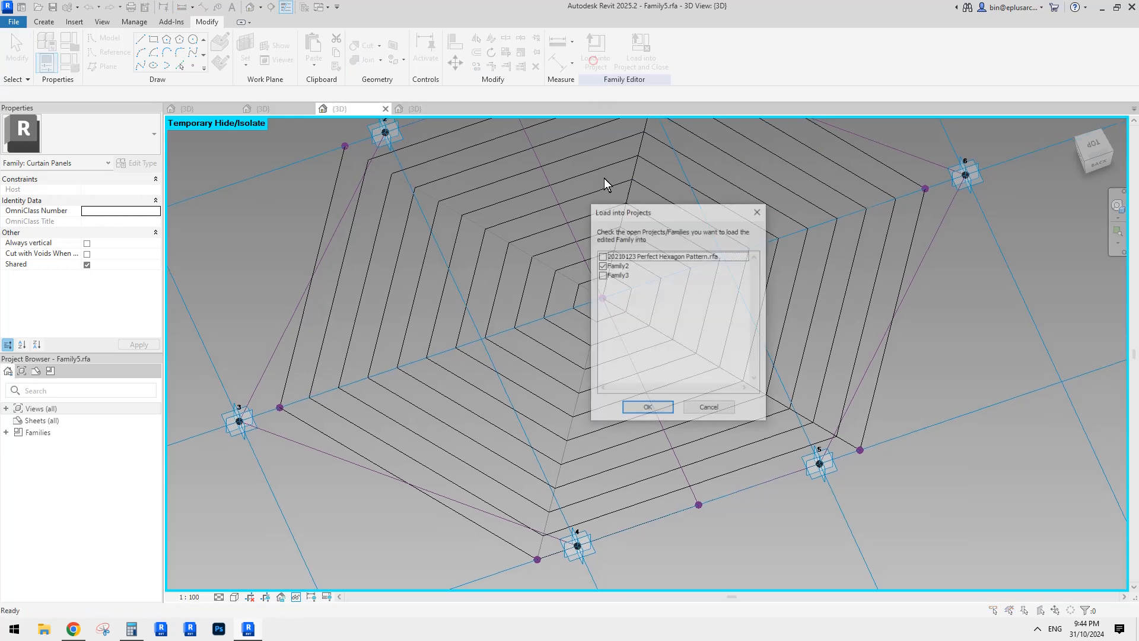
pyautogui.click(646, 409)
pyautogui.click(554, 276)
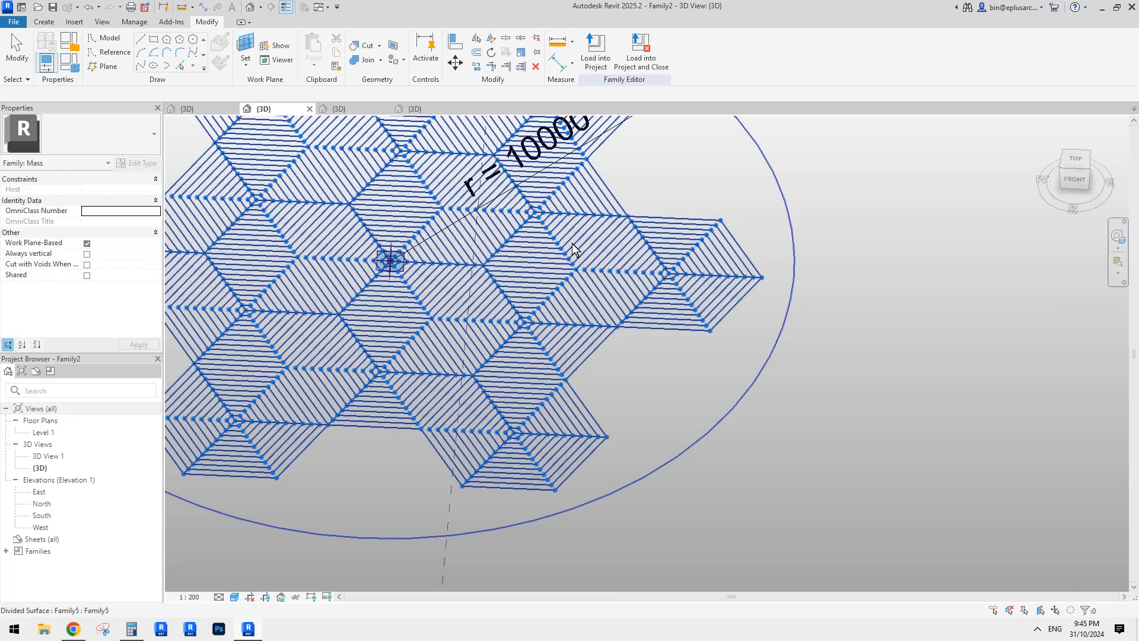
# - Turn off the Nodes subcategory of Mass in the 3D view's Visibility/Graphic Overrides
pyautogui.keyDown('shift'); pyautogui.moveTo(572, 243); pyautogui.dragTo(732, 293, button='middle'); pyautogui.keyUp('shift')
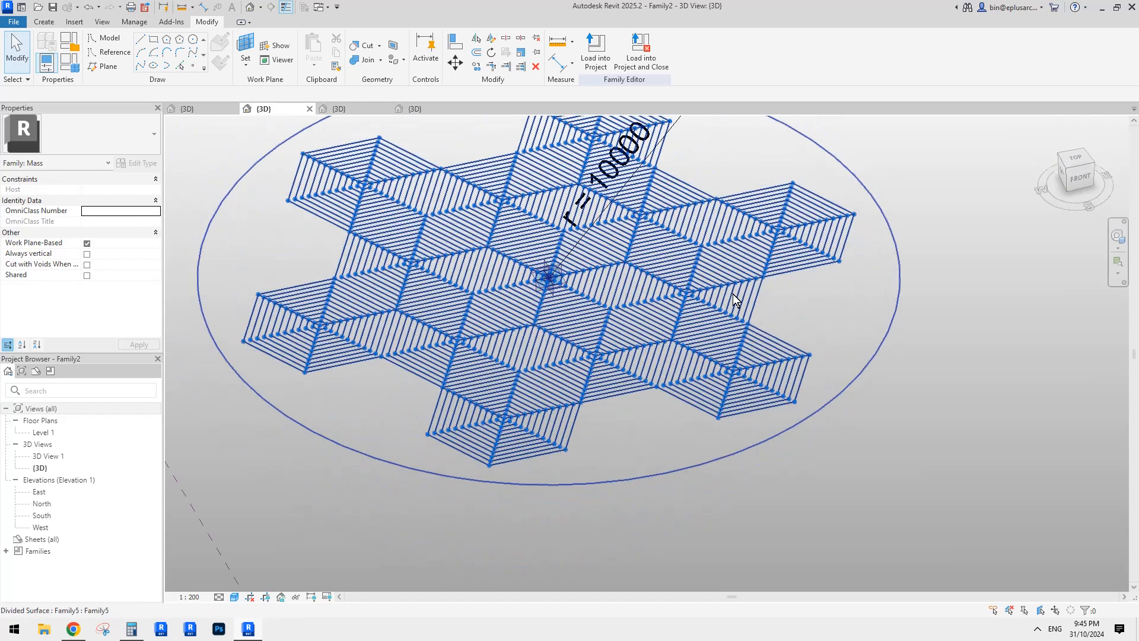
pyautogui.keyDown('shift'); pyautogui.moveTo(716, 233); pyautogui.dragTo(953, 383, button='middle'); pyautogui.keyUp('shift')
pyautogui.scroll(2, 844, 322)
pyautogui.press('v')
pyautogui.press('g')
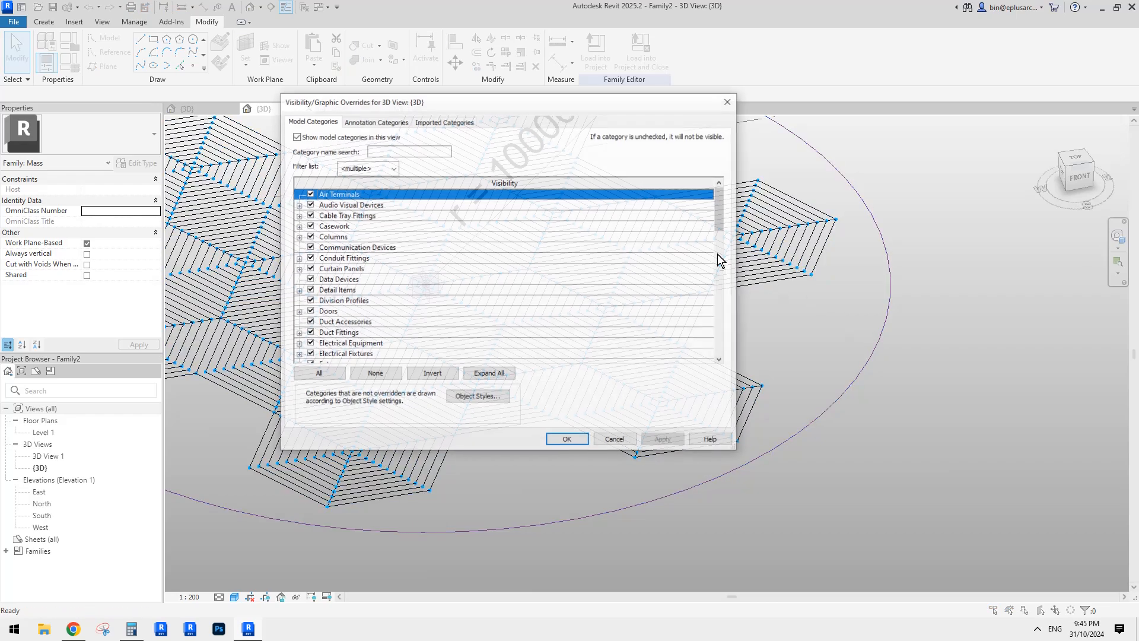
pyautogui.click(343, 278)
pyautogui.press('m')
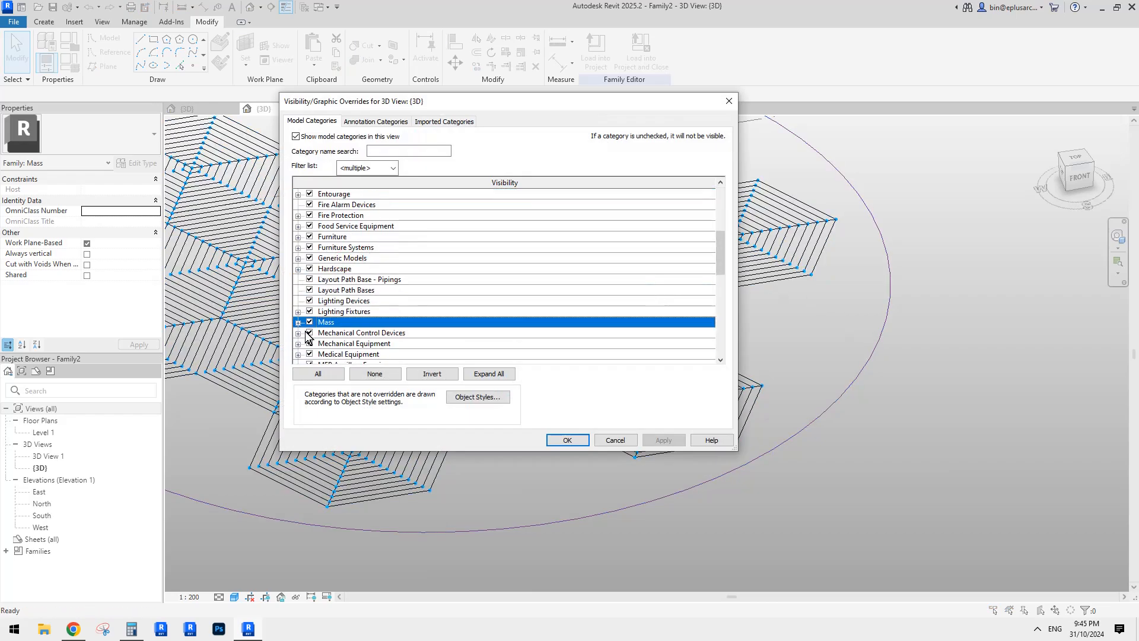
pyautogui.click(299, 322)
pyautogui.scroll(-1, 324, 320)
pyautogui.click(323, 301)
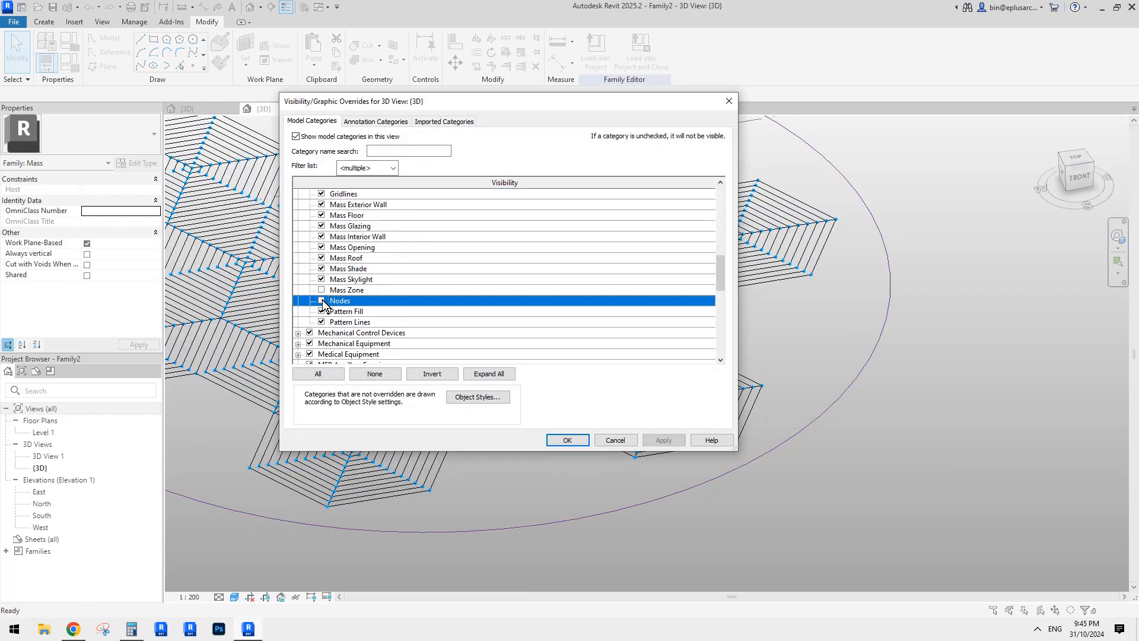
pyautogui.click(567, 440)
pyautogui.scroll(3, 854, 410)
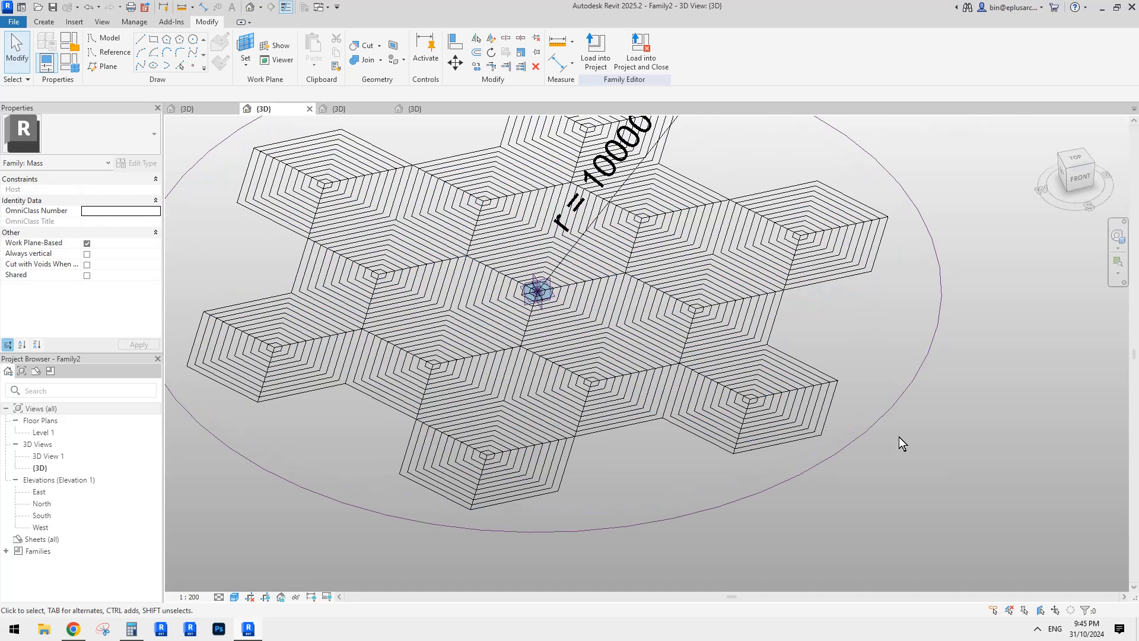
# - Examine the canopy's concentric hexagon pattern from several angles and compare it with the reference photo on the Reddit page in Chrome
pyautogui.keyDown('shift'); pyautogui.moveTo(885, 432); pyautogui.dragTo(897, 426, button='middle'); pyautogui.keyUp('shift')
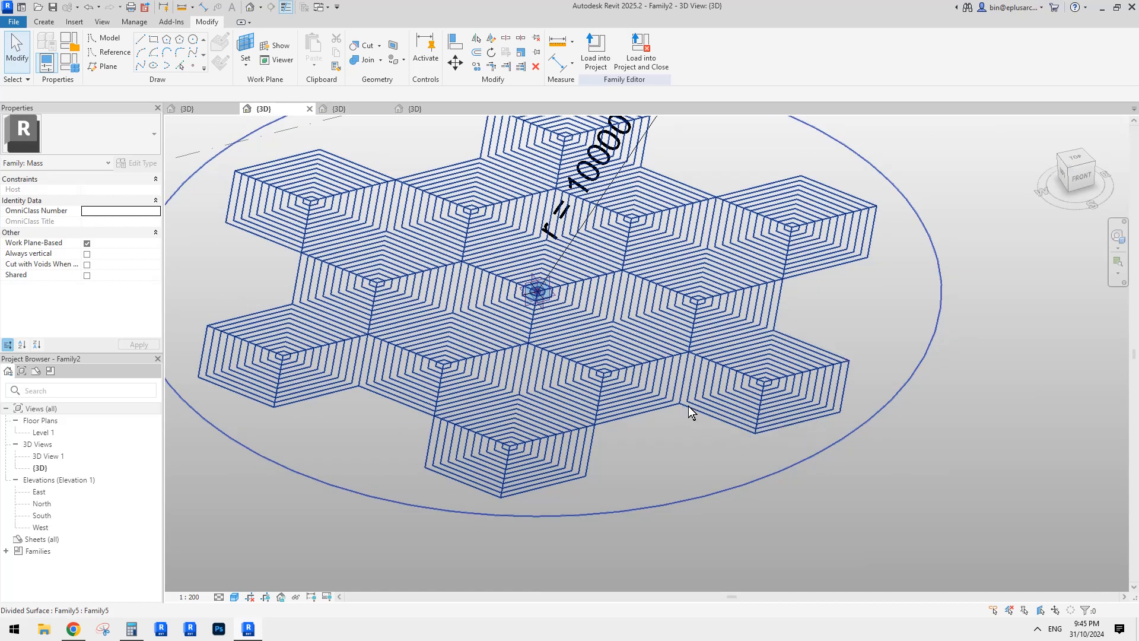
pyautogui.moveTo(727, 418); pyautogui.dragTo(727, 417, button='middle')
pyautogui.scroll(2, 735, 386)
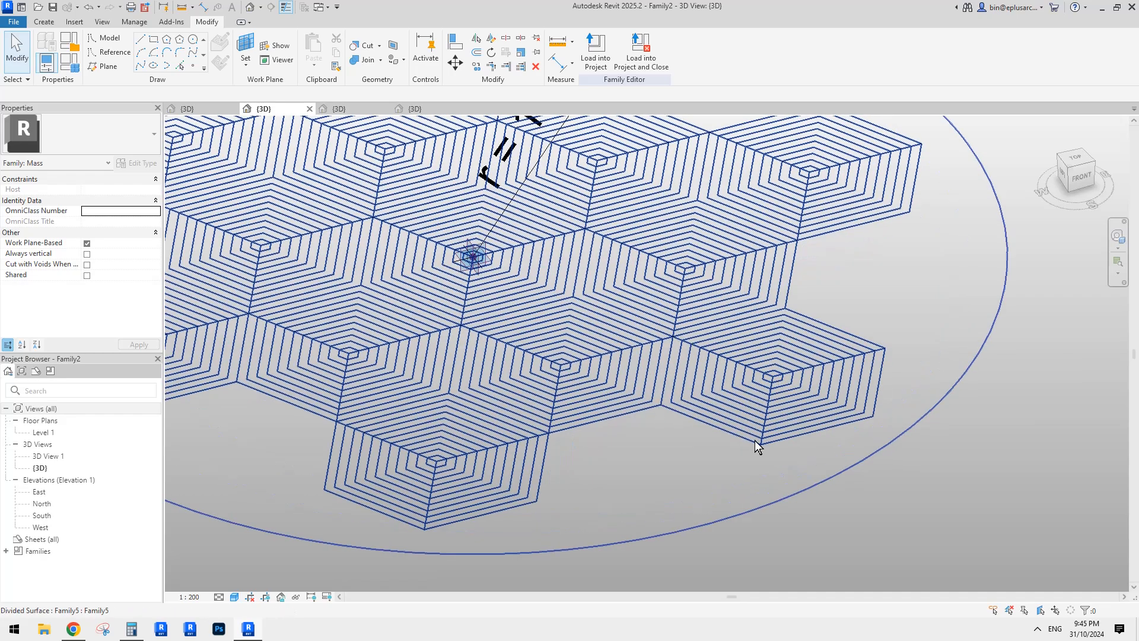
pyautogui.click(73, 629)
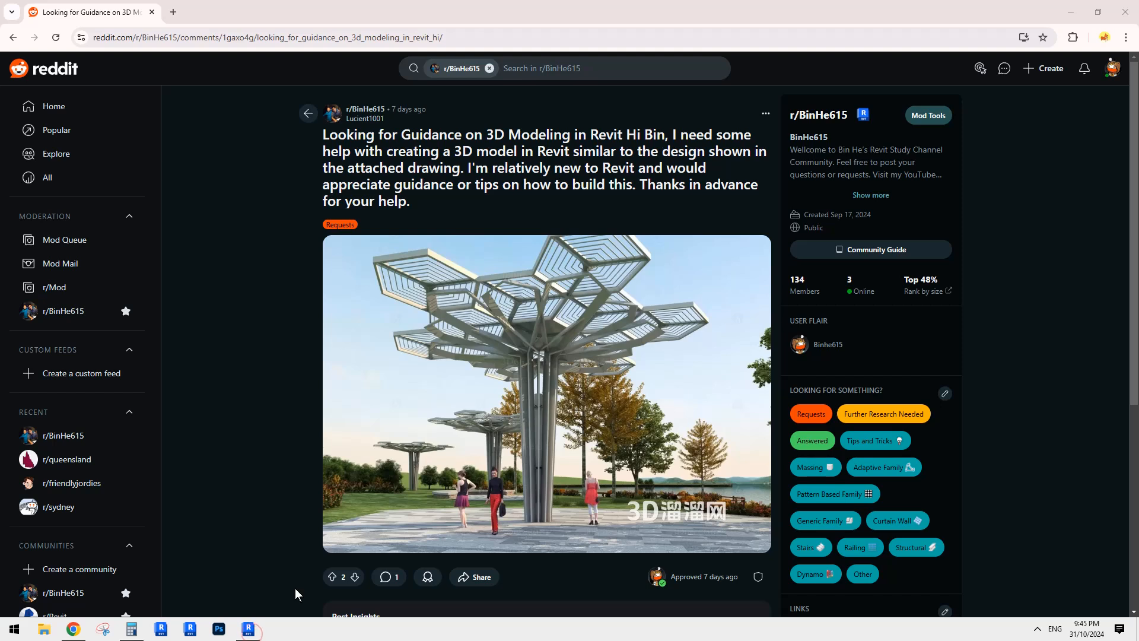
pyautogui.click(248, 629)
pyautogui.scroll(-4, 484, 371)
pyautogui.moveTo(539, 458)
pyautogui.keyDown('shift'); pyautogui.mouseDown(button='middle')
pyautogui.moveTo(478, 437)
pyautogui.moveTo(567, 433)
pyautogui.moveTo(550, 459)
pyautogui.moveTo(549, 424)
pyautogui.moveTo(543, 439)
pyautogui.mouseUp(button='middle'); pyautogui.keyUp('shift')
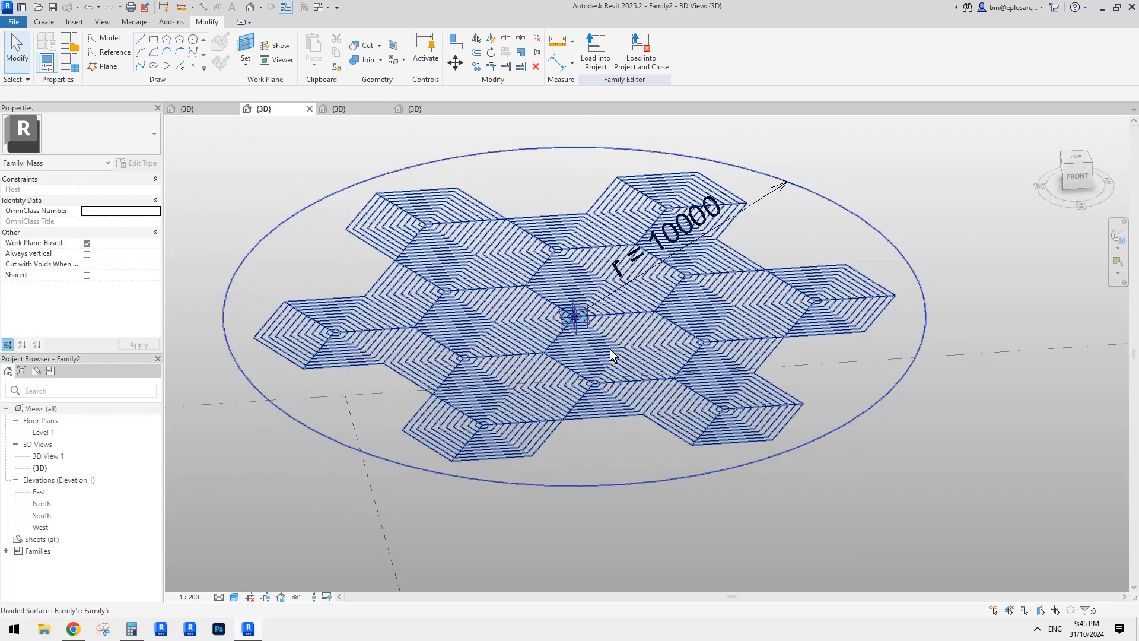
pyautogui.keyDown('shift'); pyautogui.moveTo(610, 350); pyautogui.dragTo(581, 373, button='middle'); pyautogui.keyUp('shift')
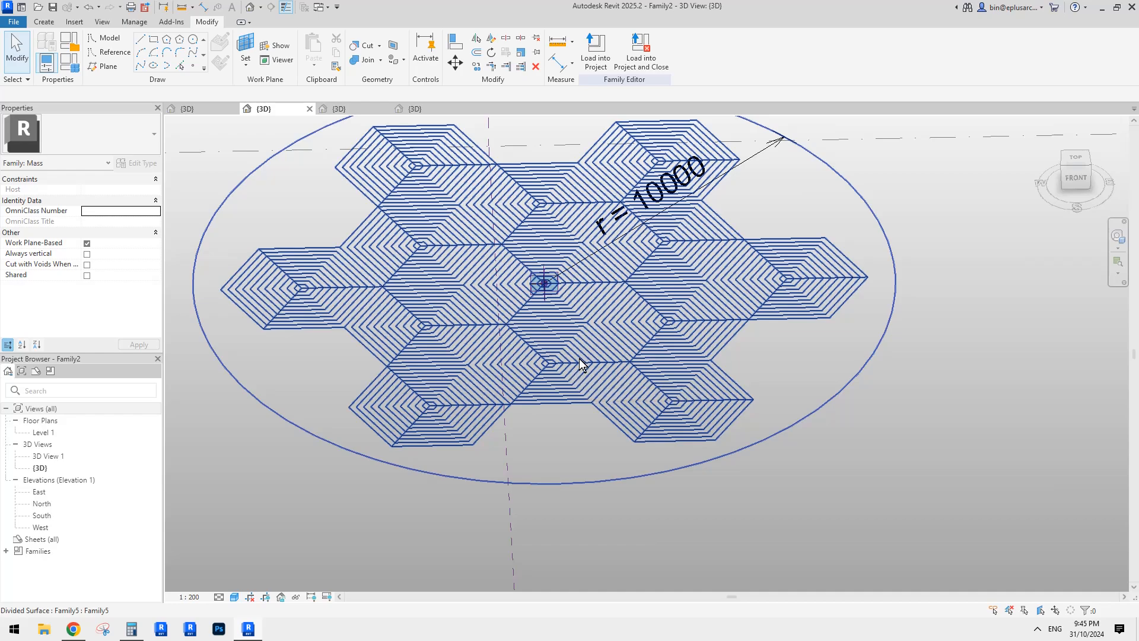
pyautogui.moveTo(569, 367); pyautogui.dragTo(655, 198, button='middle')
pyautogui.keyDown('shift'); pyautogui.moveTo(646, 282); pyautogui.dragTo(674, 485, button='middle'); pyautogui.keyUp('shift')
pyautogui.scroll(-3, 646, 417)
pyautogui.keyDown('shift'); pyautogui.moveTo(644, 415); pyautogui.dragTo(618, 448, button='middle'); pyautogui.keyUp('shift')
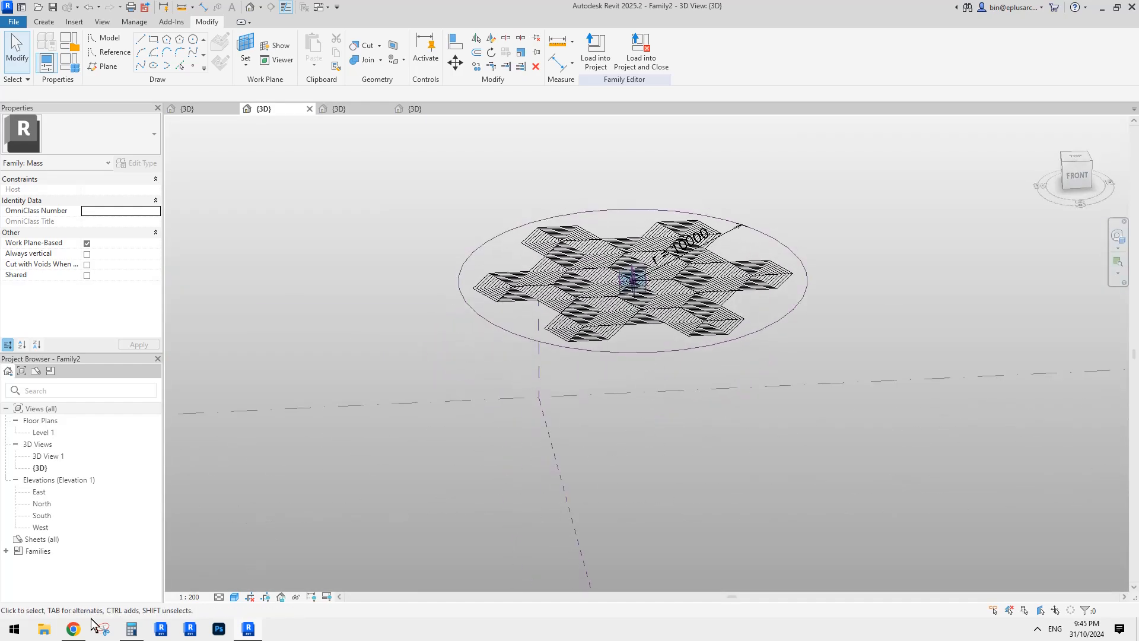
# - Study the trunk in the Reddit reference photo in Chrome, and inspect the space and base point beneath the canopy in Revit
pyautogui.click(74, 629)
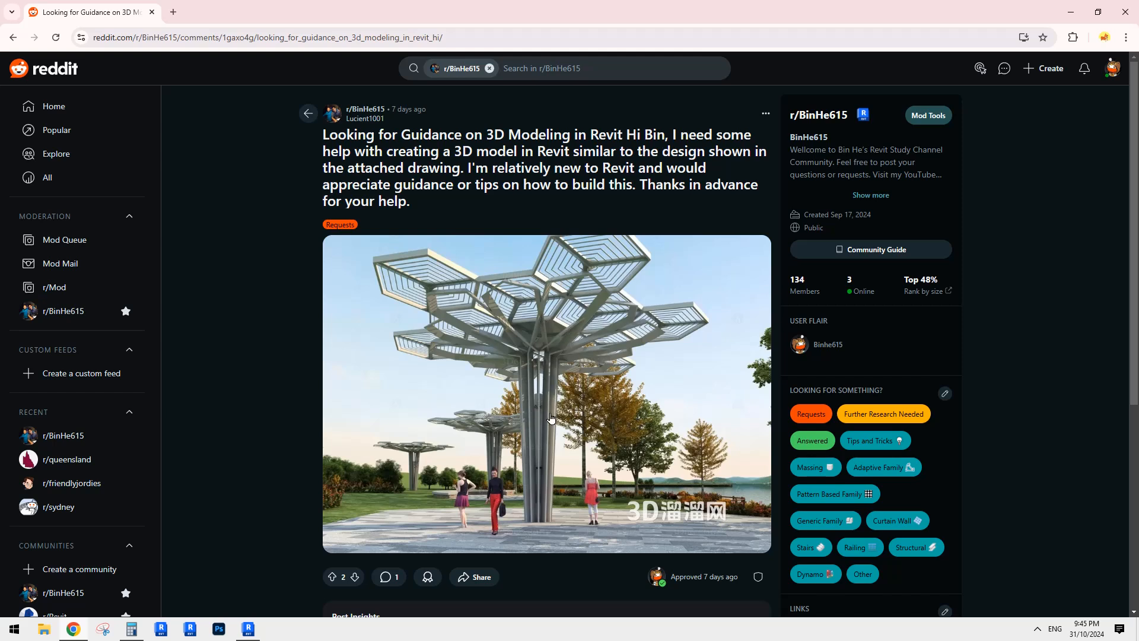
pyautogui.click(253, 631)
pyautogui.click(253, 632)
pyautogui.click(249, 631)
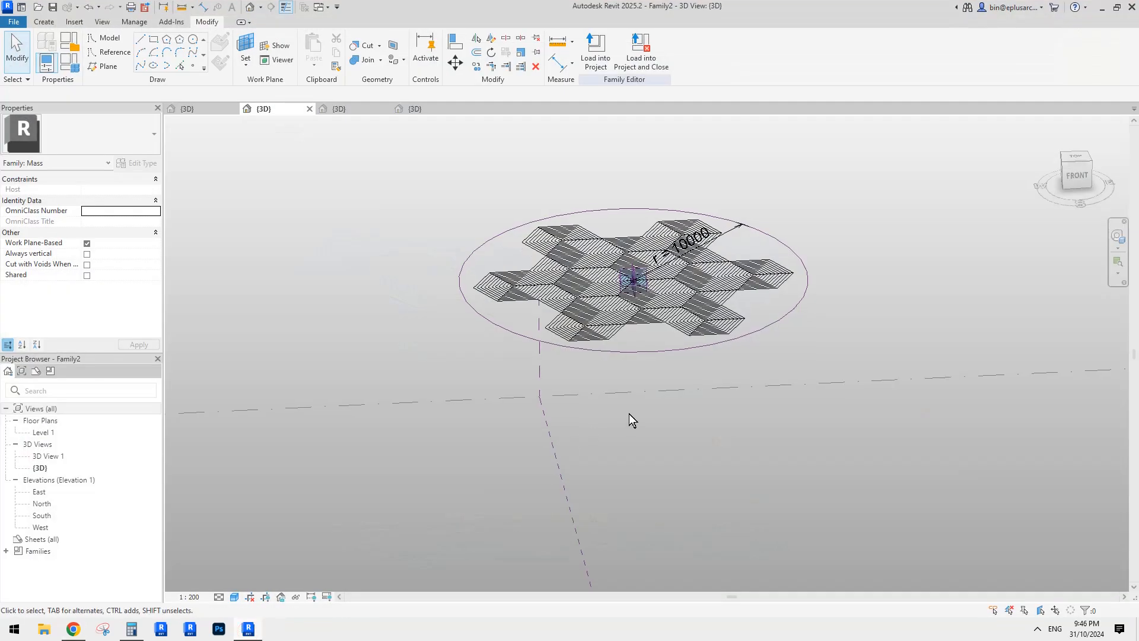
pyautogui.moveTo(628, 414); pyautogui.dragTo(590, 288, button='middle')
pyautogui.scroll(-1, 590, 288)
pyautogui.moveTo(584, 407); pyautogui.dragTo(578, 401, button='middle')
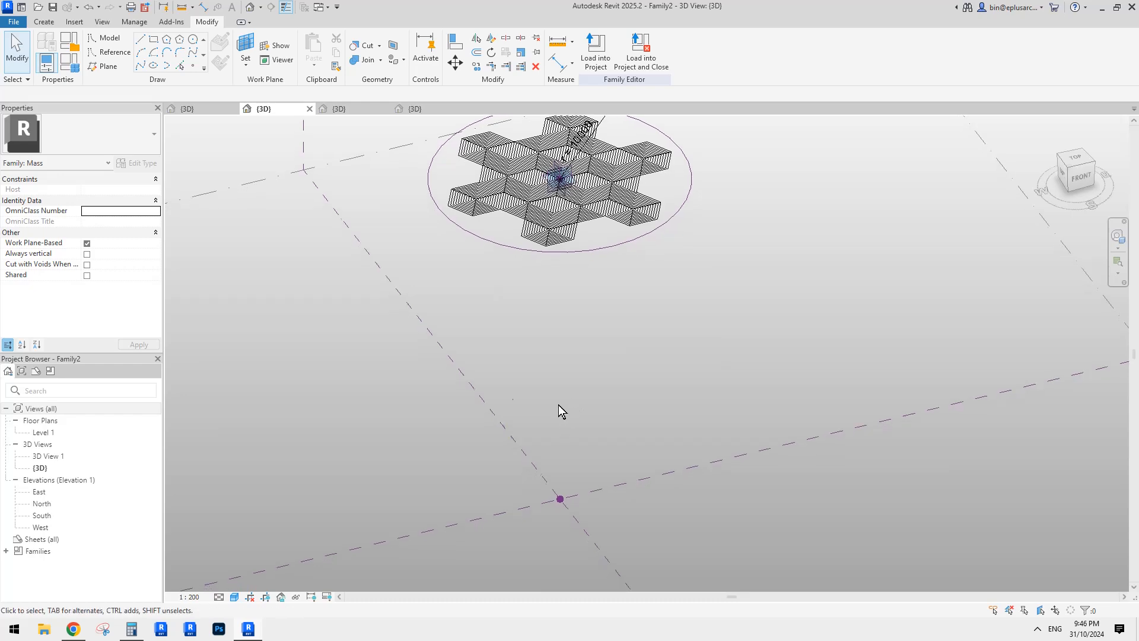
pyautogui.click(114, 52)
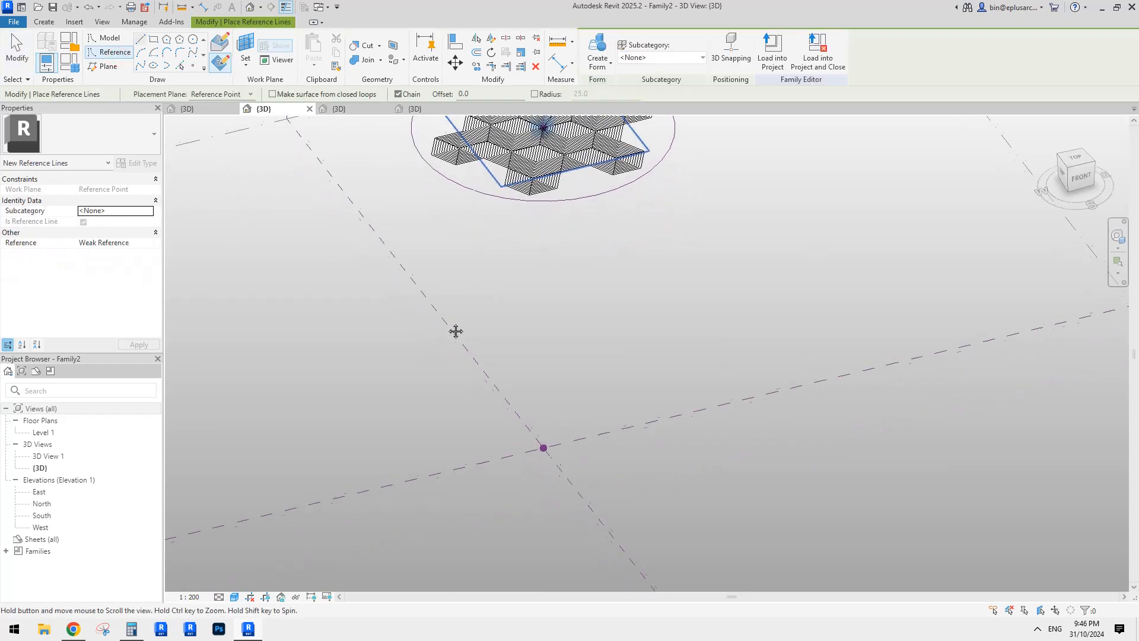
pyautogui.click(73, 630)
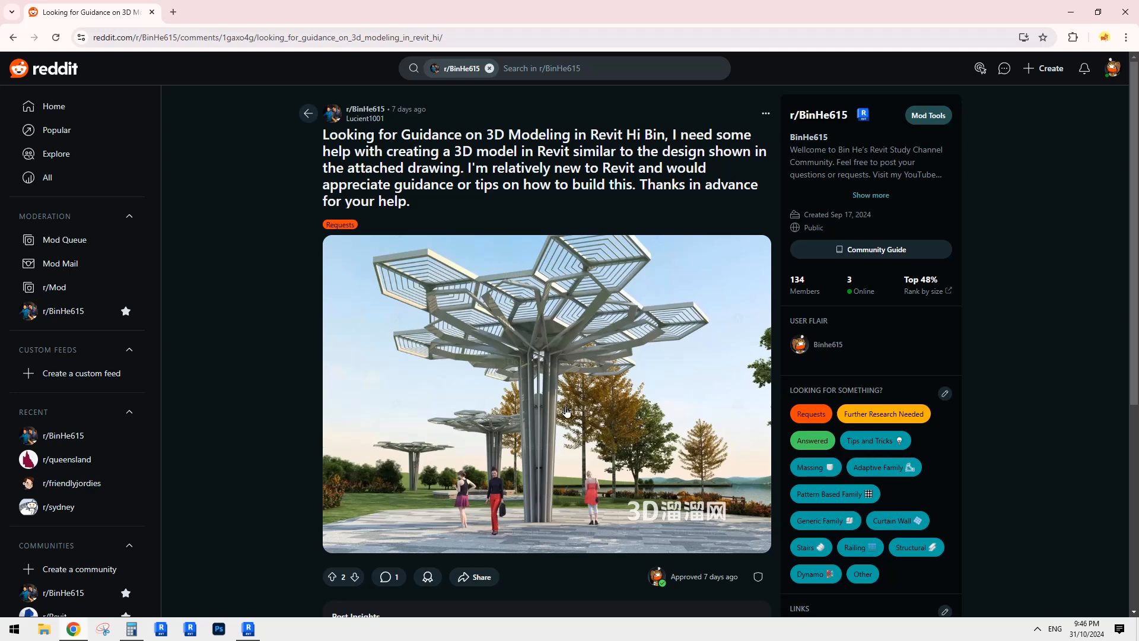
pyautogui.click(248, 630)
pyautogui.keyDown('shift'); pyautogui.moveTo(591, 324); pyautogui.dragTo(571, 416, button='middle'); pyautogui.keyUp('shift')
pyautogui.click(73, 629)
pyautogui.click(248, 630)
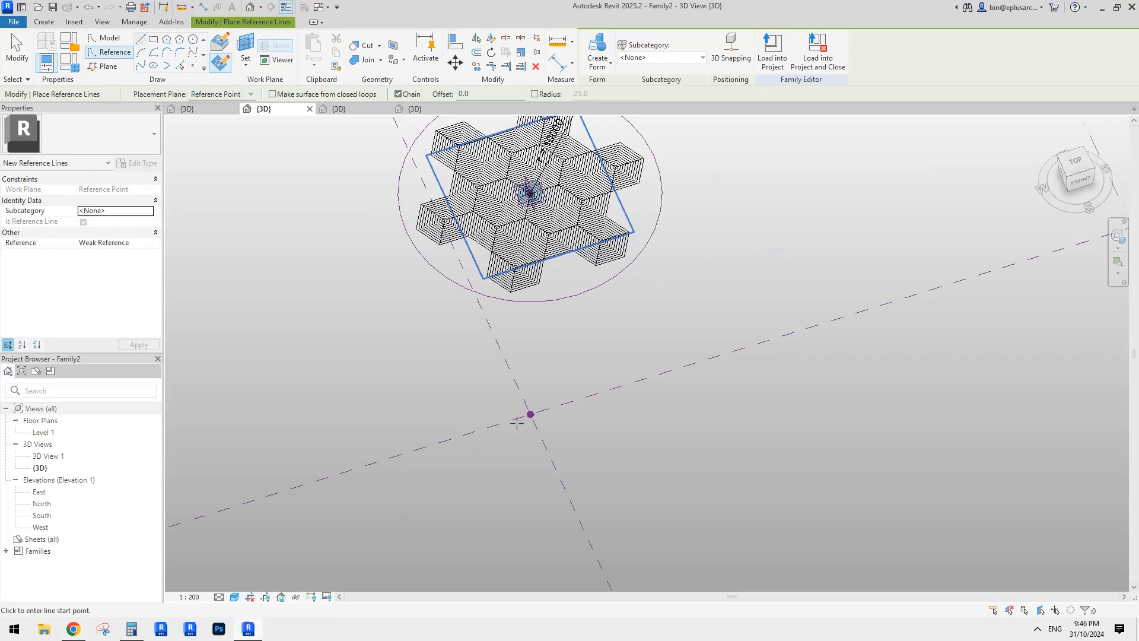
pyautogui.keyDown('shift'); pyautogui.moveTo(519, 379); pyautogui.dragTo(539, 400, button='middle'); pyautogui.keyUp('shift')
pyautogui.press('Escape')
# - Examine how the canopy's hexagons are arranged around its centre and above the base point
pyautogui.scroll(3, 565, 317)
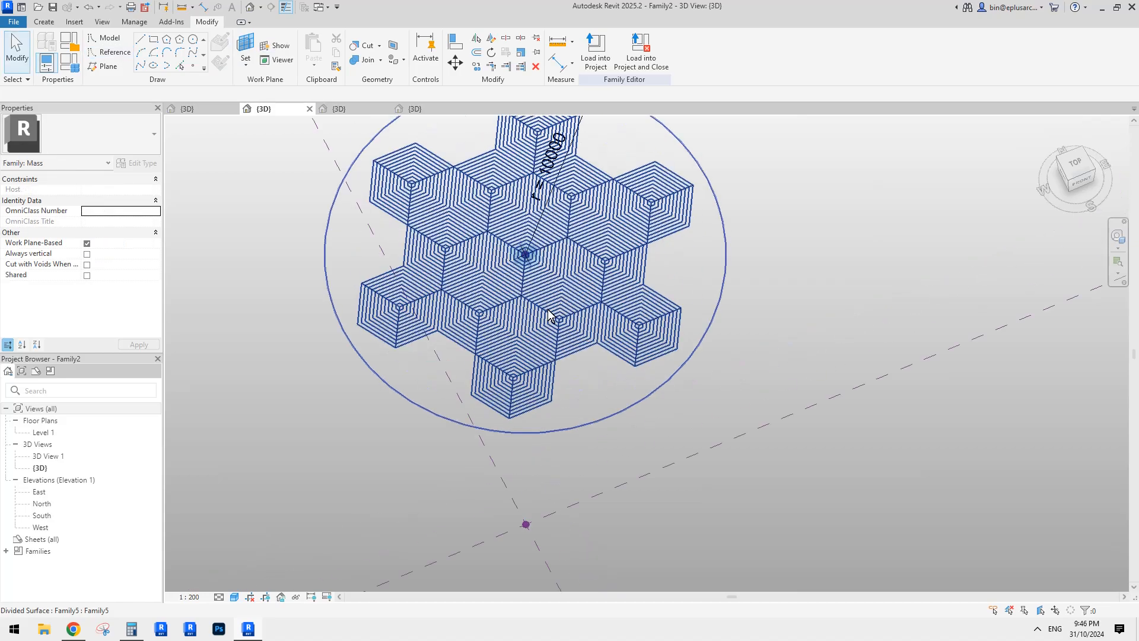
pyautogui.scroll(2, 546, 285)
pyautogui.keyDown('shift'); pyautogui.moveTo(540, 285); pyautogui.dragTo(533, 261, button='middle'); pyautogui.keyUp('shift')
pyautogui.scroll(2, 534, 261)
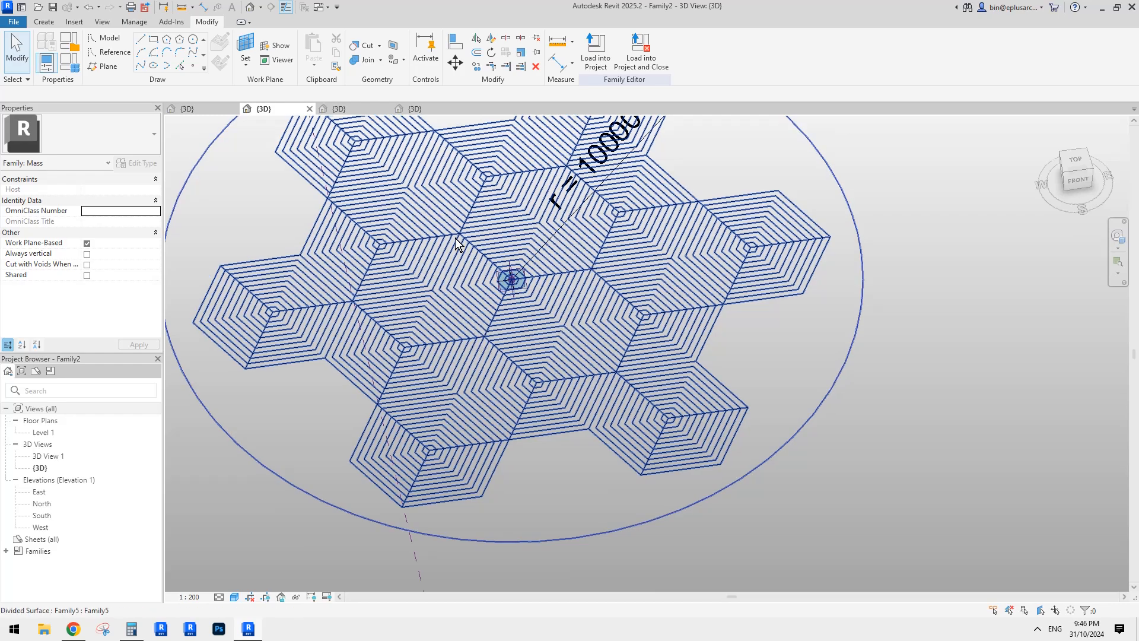
pyautogui.scroll(-1, 479, 356)
pyautogui.keyDown('shift'); pyautogui.moveTo(493, 388); pyautogui.dragTo(542, 298, button='middle'); pyautogui.keyUp('shift')
pyautogui.scroll(-2, 528, 297)
pyautogui.scroll(3, 553, 371)
pyautogui.scroll(-2, 525, 327)
pyautogui.moveTo(521, 335); pyautogui.dragTo(450, 332, button='middle')
pyautogui.click(109, 54)
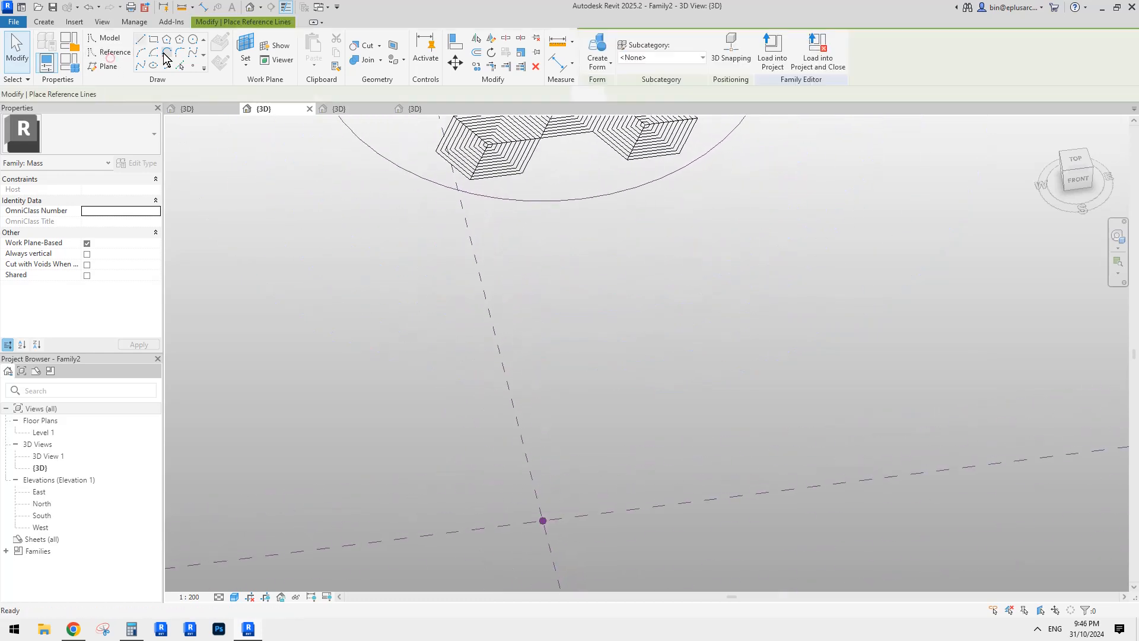
pyautogui.click(193, 39)
pyautogui.moveTo(566, 538); pyautogui.dragTo(537, 463, button='middle')
pyautogui.scroll(-2, 519, 444)
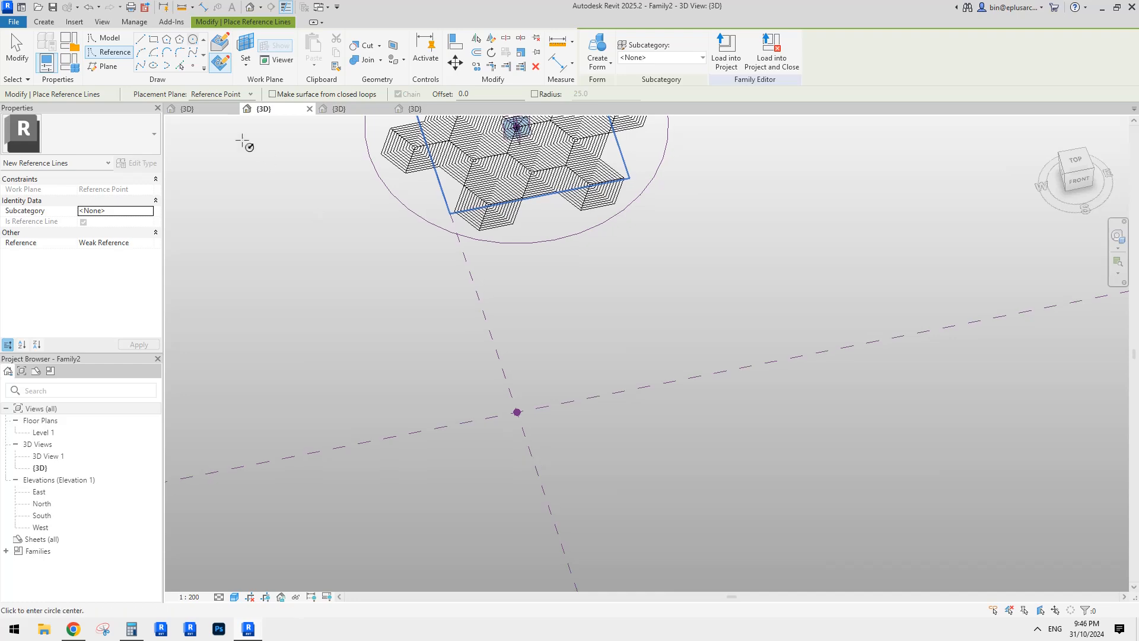
pyautogui.click(108, 52)
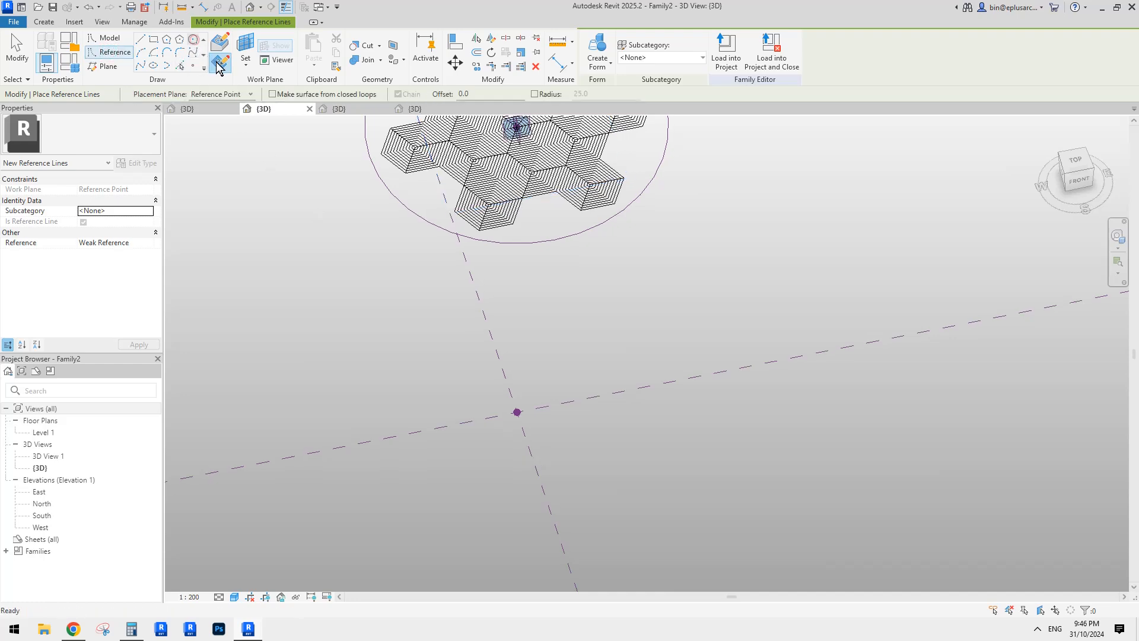
pyautogui.press('Escape')
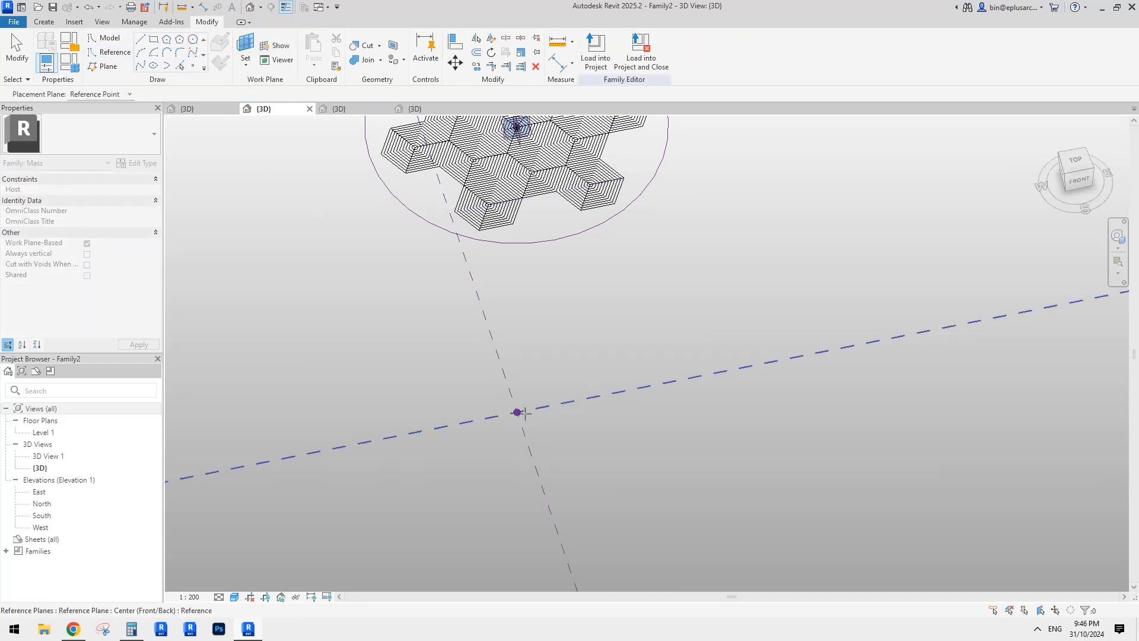
pyautogui.keyDown('shift'); pyautogui.moveTo(547, 403); pyautogui.dragTo(579, 414, button='middle'); pyautogui.keyUp('shift')
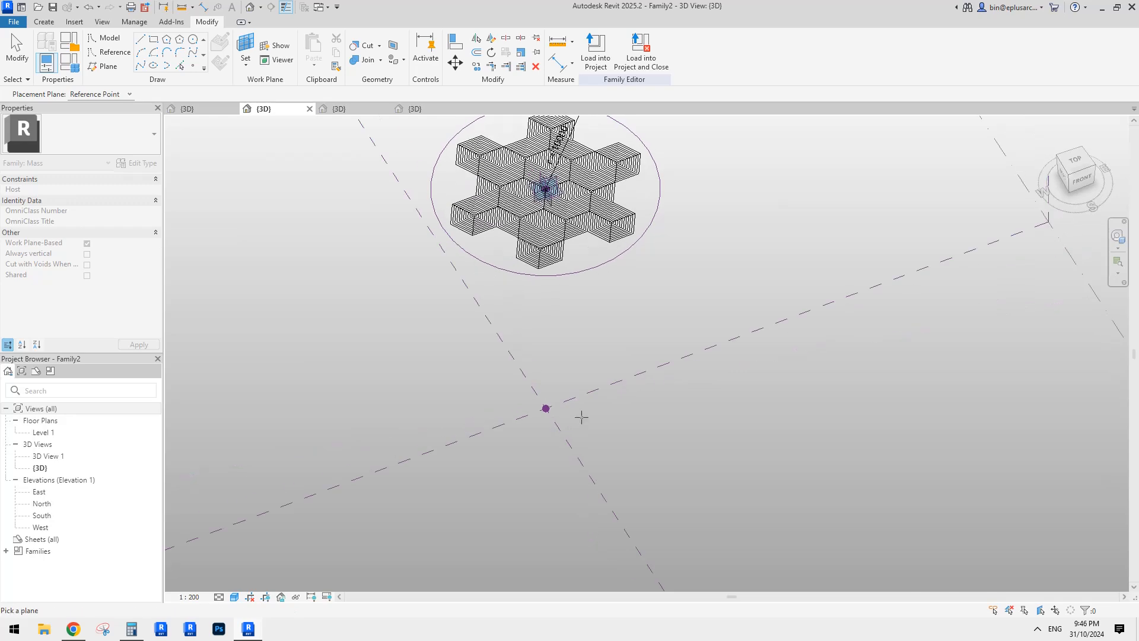
pyautogui.click(242, 62)
pyautogui.click(116, 54)
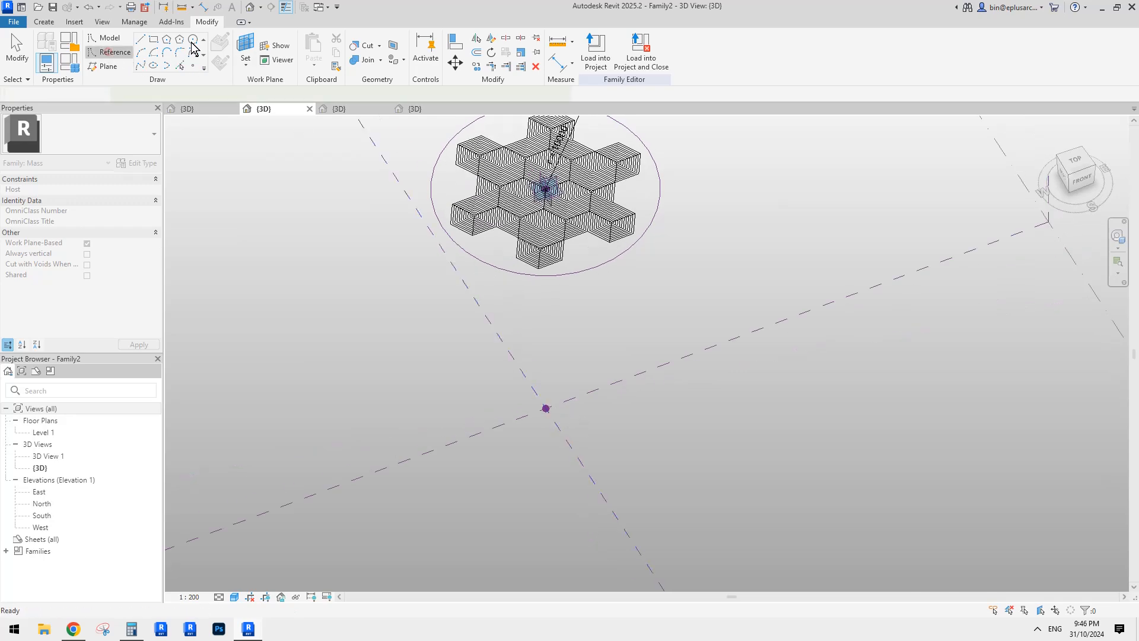
pyautogui.click(193, 39)
# - Set the base reference point beneath the canopy to always show its reference planes
pyautogui.press('Escape')
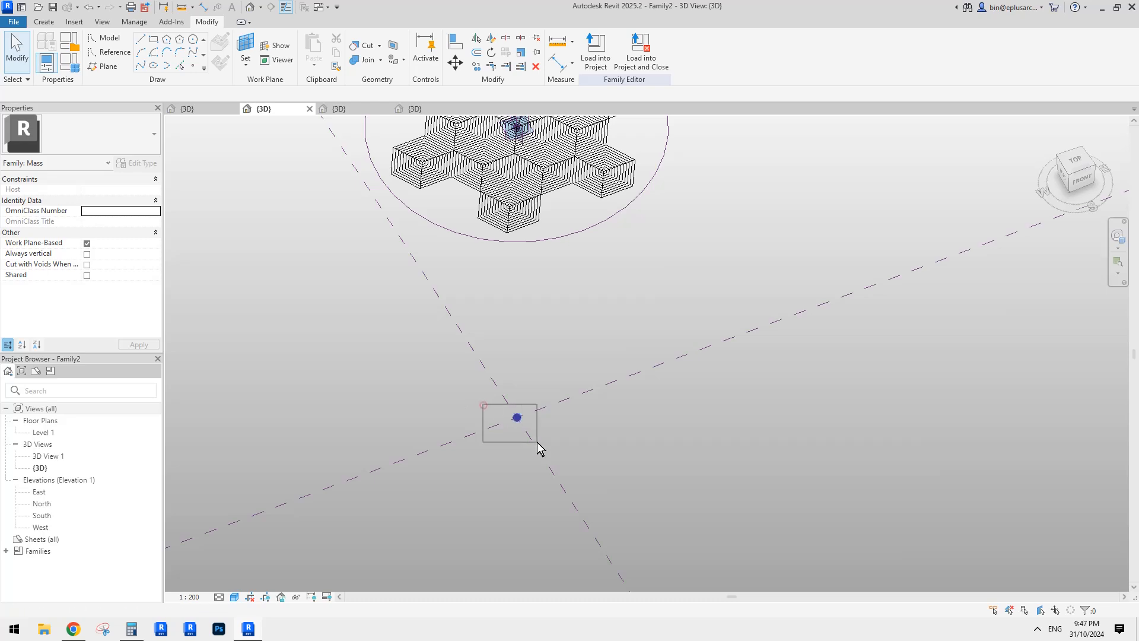
pyautogui.click(118, 244)
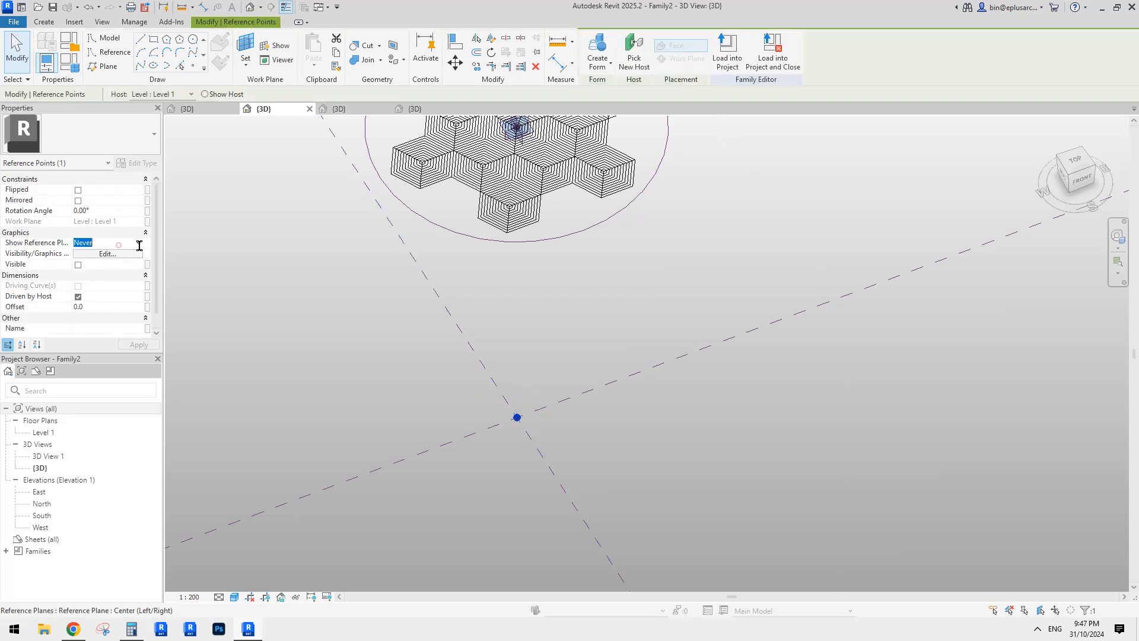
pyautogui.click(138, 244)
pyautogui.click(87, 271)
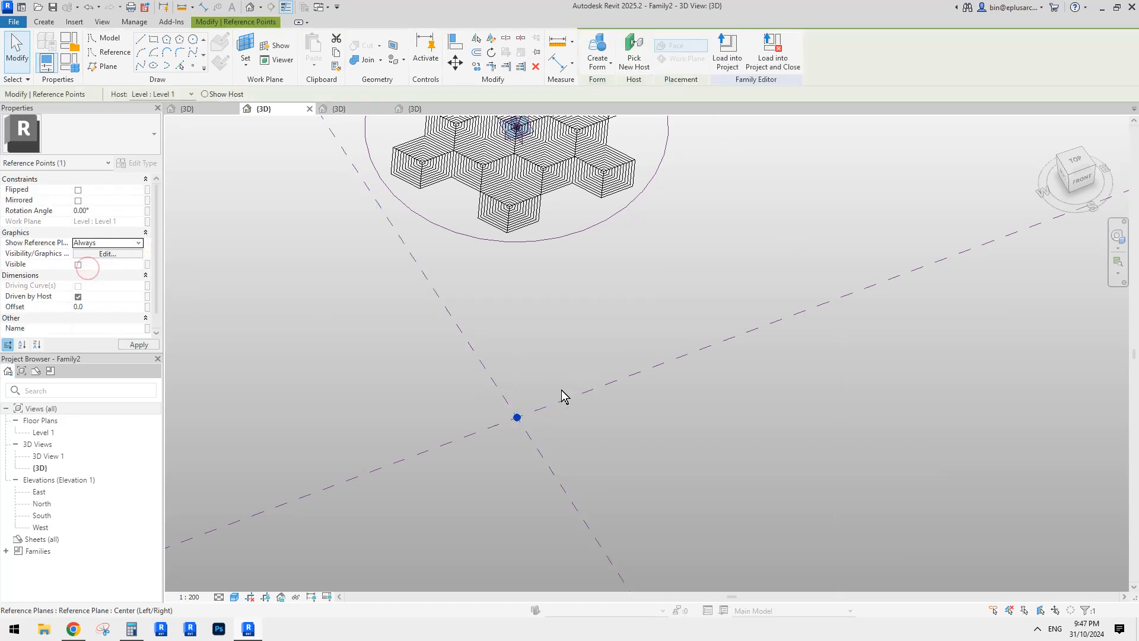
pyautogui.click(563, 378)
pyautogui.keyDown('shift'); pyautogui.moveTo(534, 424); pyautogui.dragTo(550, 425, button='middle'); pyautogui.keyUp('shift')
pyautogui.scroll(1, 551, 426)
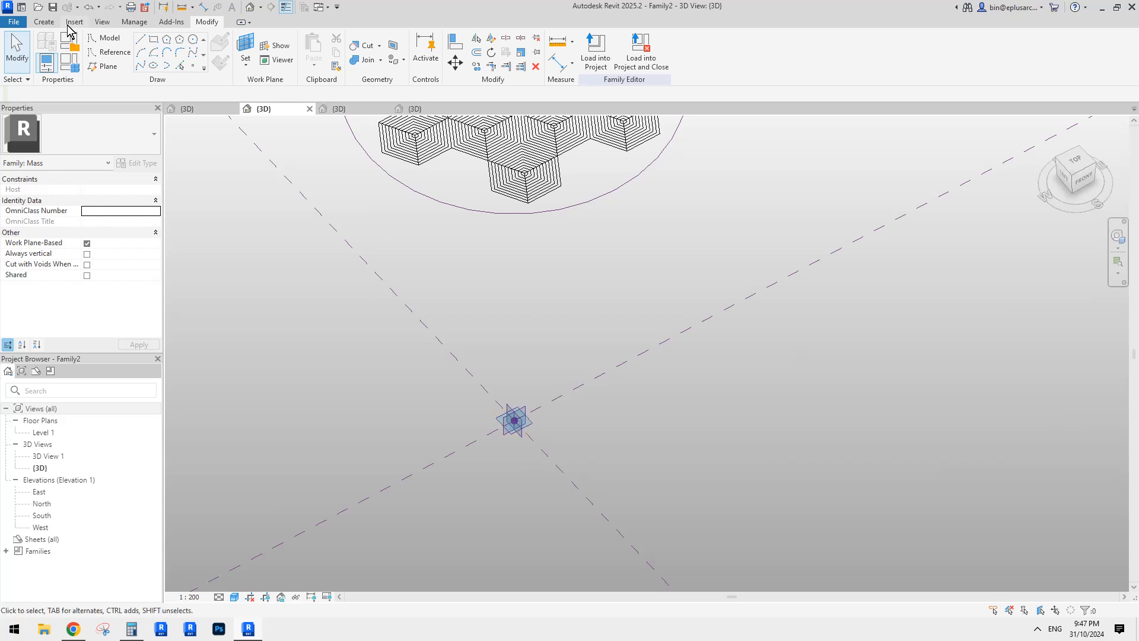
# - Draw a reference circle with a radius of about 1800 around the base point on its horizontal plane and make the radius dimension permanent
pyautogui.click(111, 53)
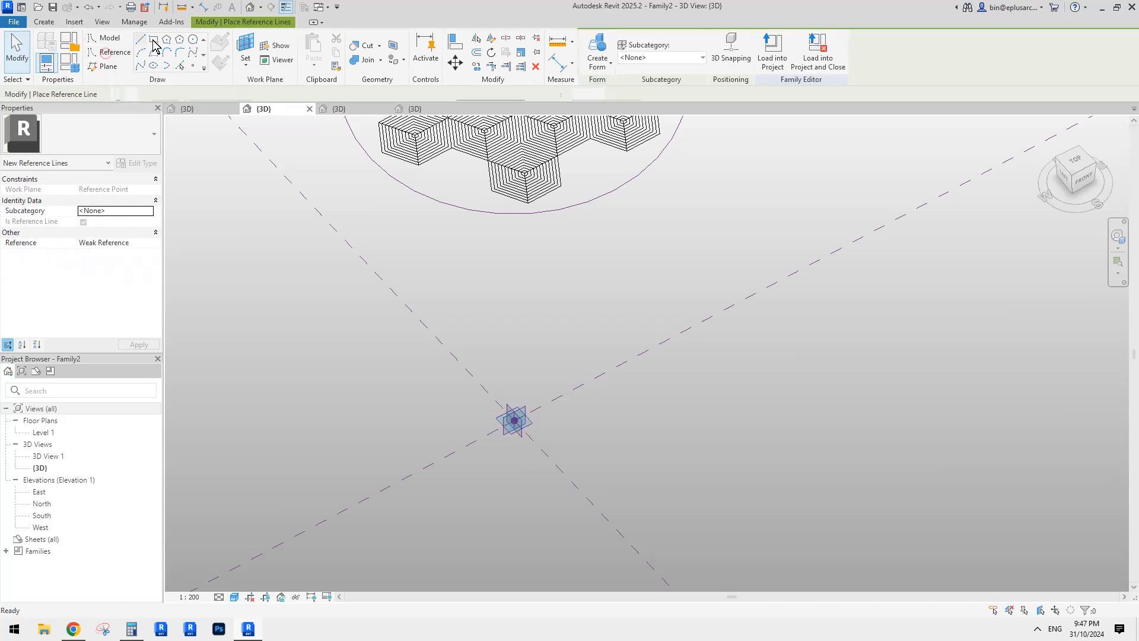
pyautogui.click(153, 40)
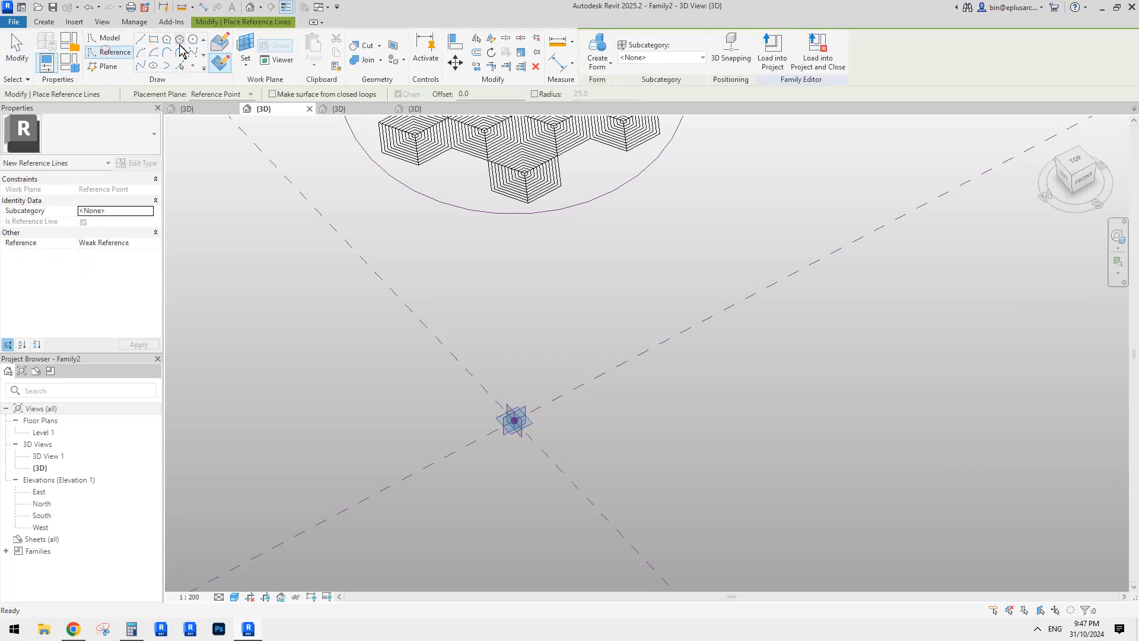
pyautogui.click(193, 41)
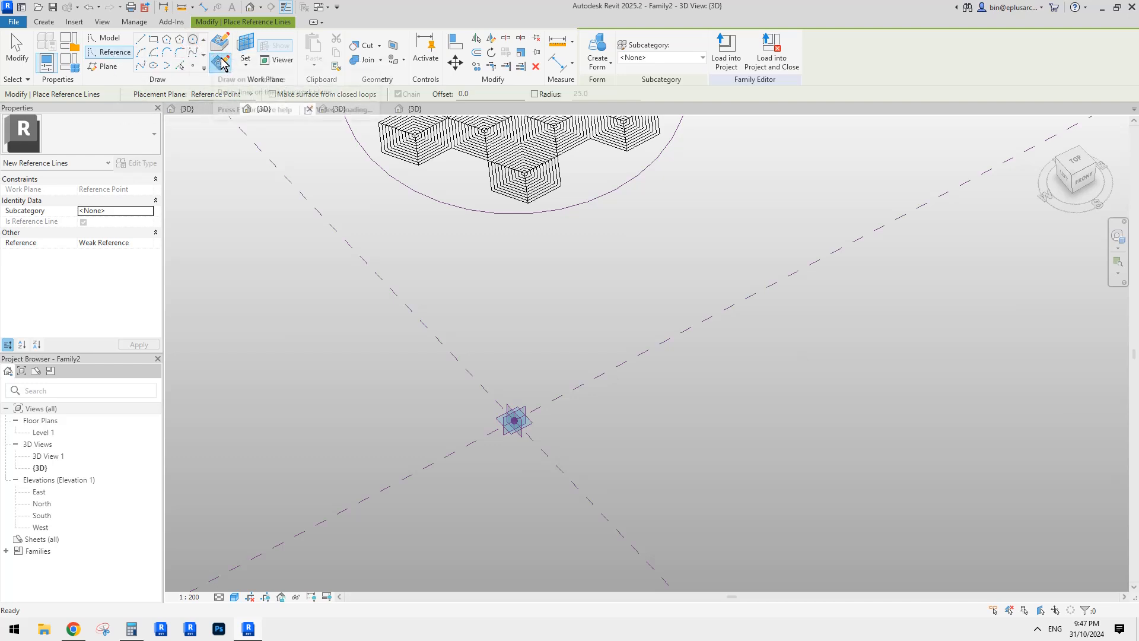
pyautogui.click(243, 49)
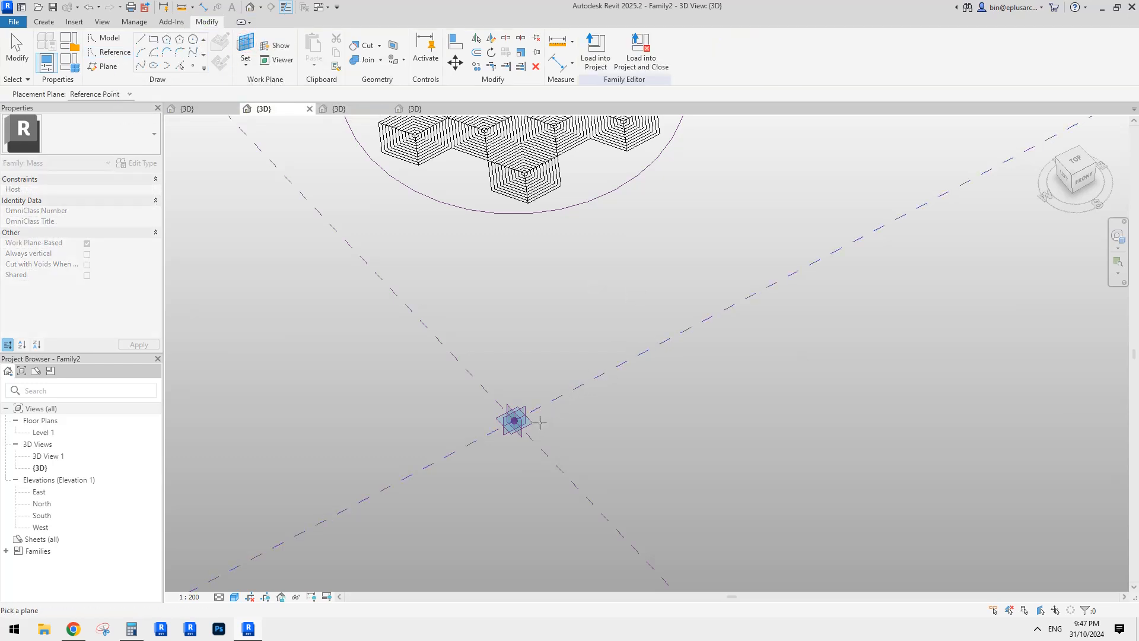
pyautogui.click(524, 427)
pyautogui.click(524, 426)
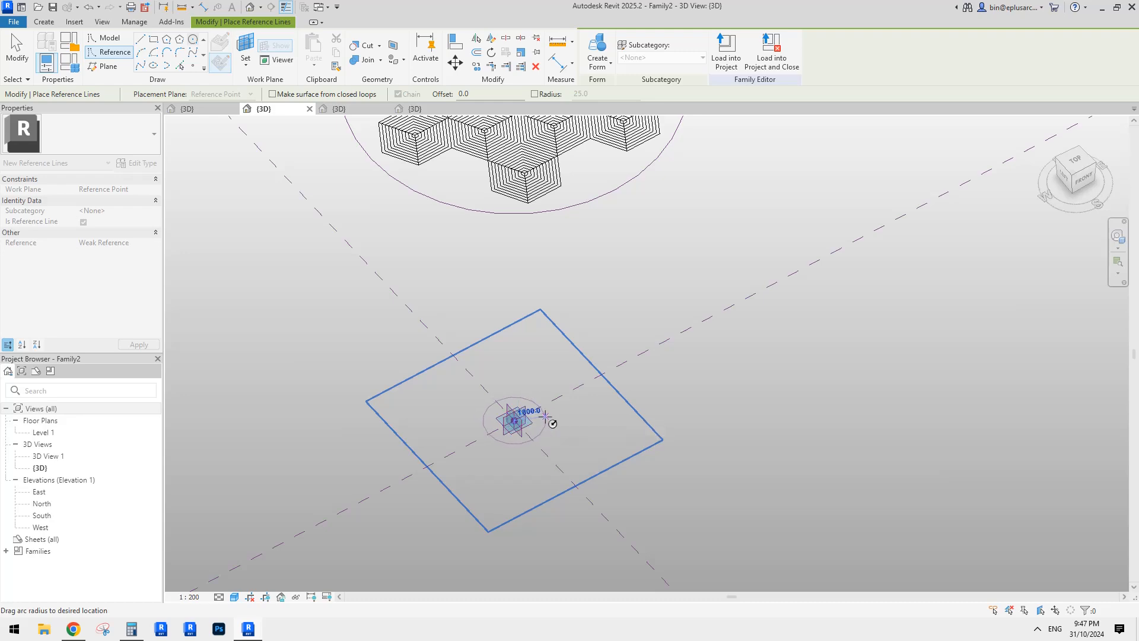
pyautogui.click(545, 418)
pyautogui.scroll(5, 545, 422)
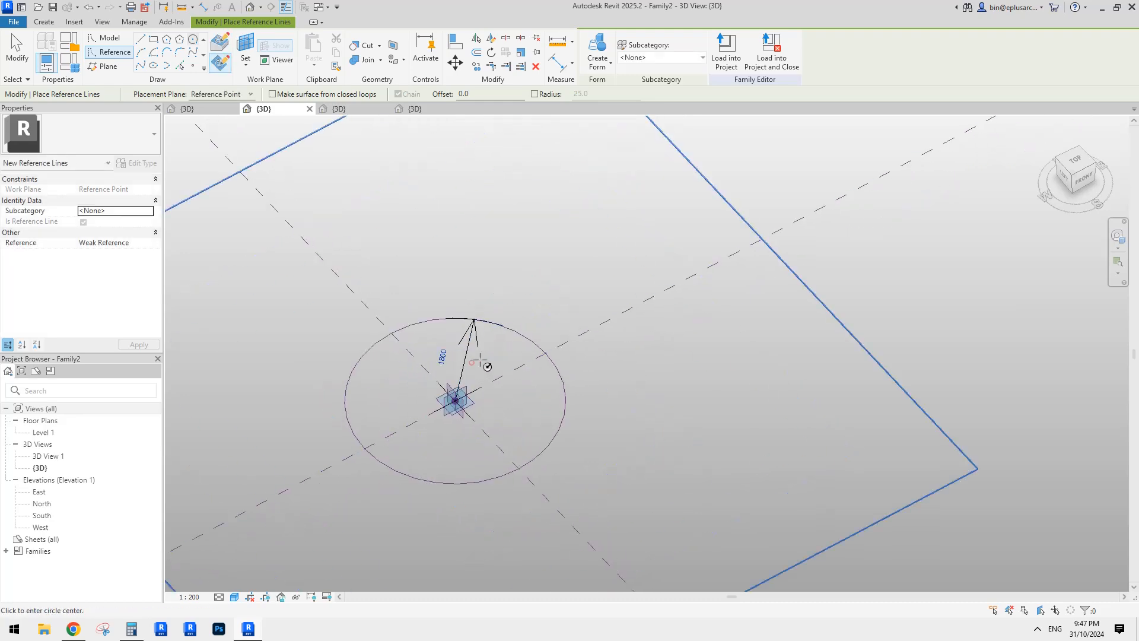
pyautogui.scroll(-6, 477, 370)
pyautogui.press('Escape')
pyautogui.press('Escape')
# - Label the base circle's radius dimension with a new instance parameter named r2
pyautogui.keyDown('shift'); pyautogui.moveTo(607, 159); pyautogui.dragTo(671, 224, button='middle'); pyautogui.keyUp('shift')
pyautogui.scroll(4, 528, 475)
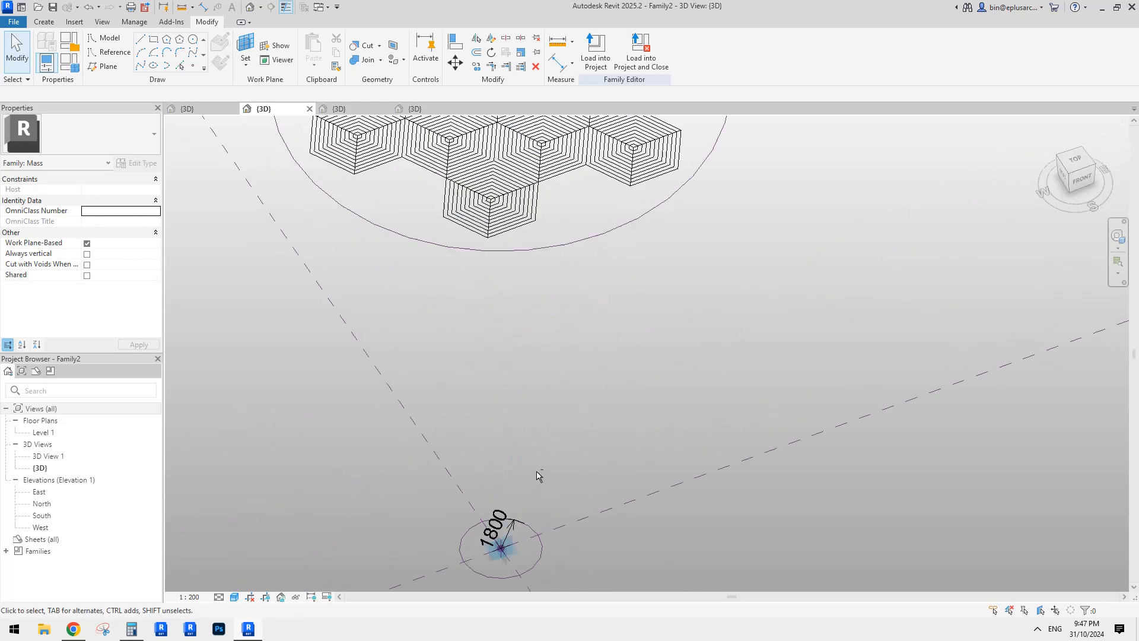
pyautogui.click(516, 525)
pyautogui.scroll(-1, 520, 542)
pyautogui.moveTo(521, 542); pyautogui.dragTo(518, 433, button='middle')
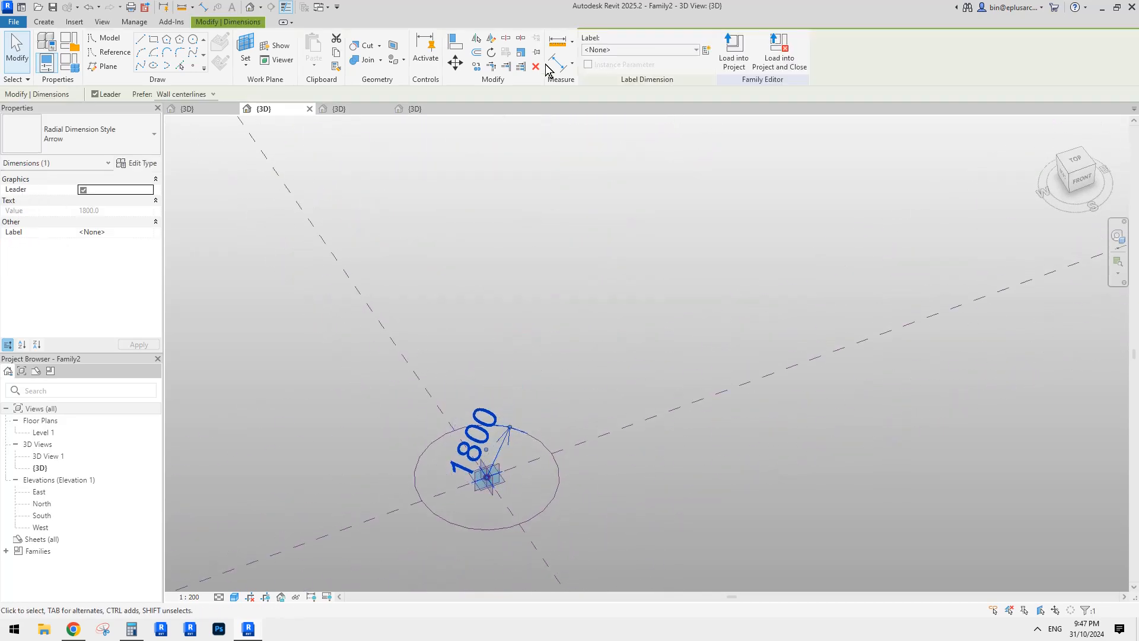
pyautogui.click(708, 53)
pyautogui.write('r2')
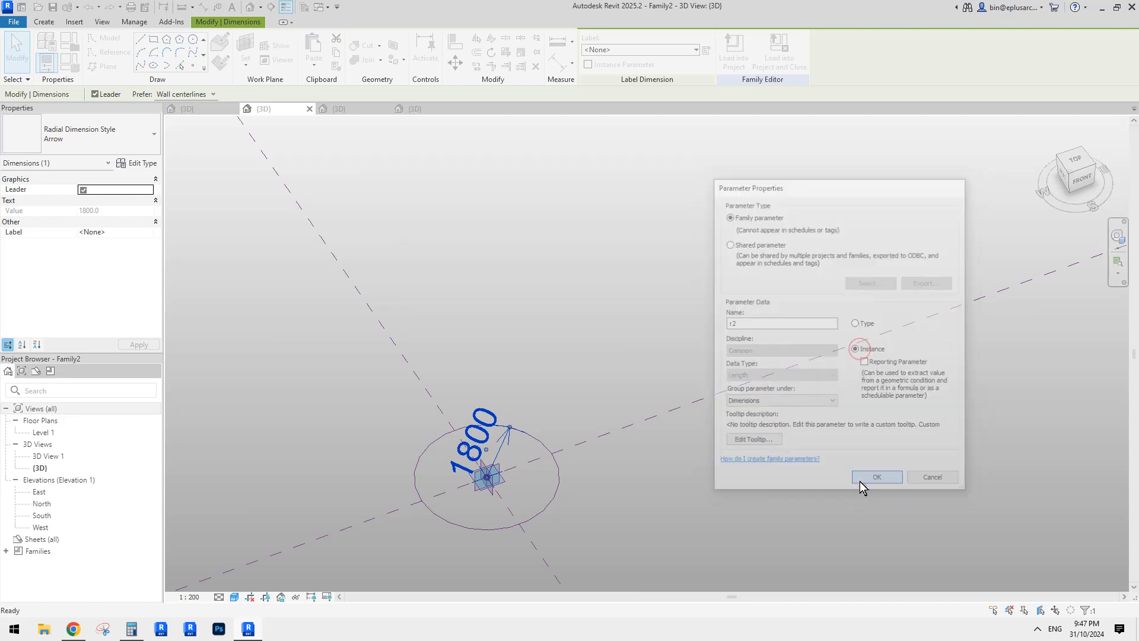
pyautogui.click(859, 481)
# - Inspect the reference point at the canopy's centre and its surroundings from below
pyautogui.scroll(-5, 615, 405)
pyautogui.keyDown('shift'); pyautogui.moveTo(585, 374); pyautogui.dragTo(545, 369, button='middle'); pyautogui.keyUp('shift')
pyautogui.scroll(2, 563, 224)
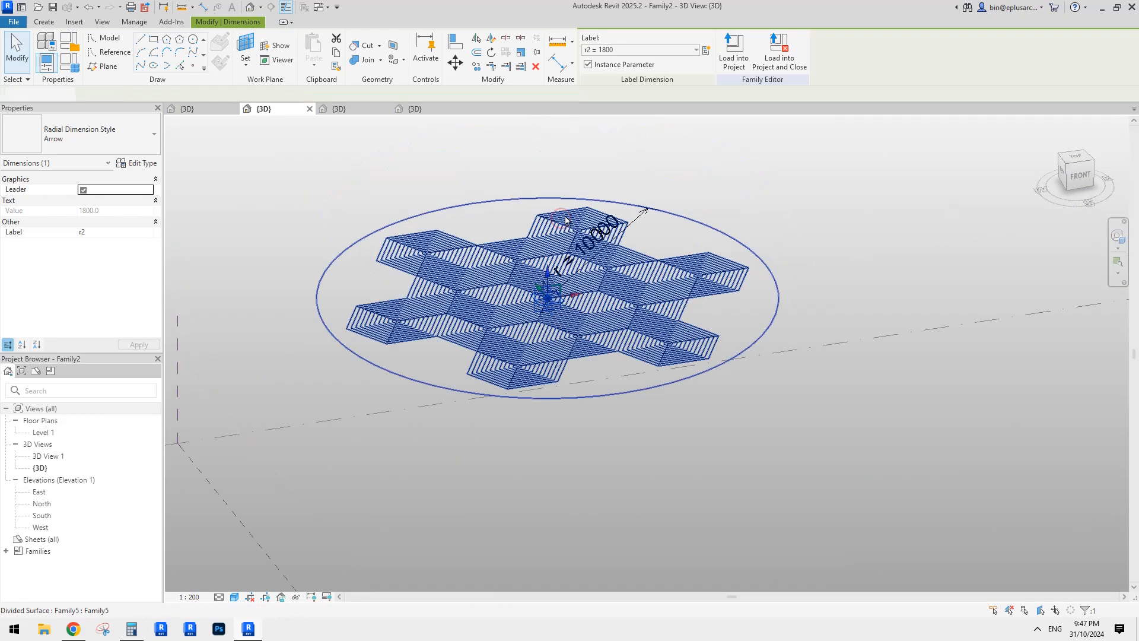
pyautogui.click(547, 297)
pyautogui.keyDown('shift'); pyautogui.moveTo(548, 297); pyautogui.dragTo(547, 225, button='middle'); pyautogui.keyUp('shift')
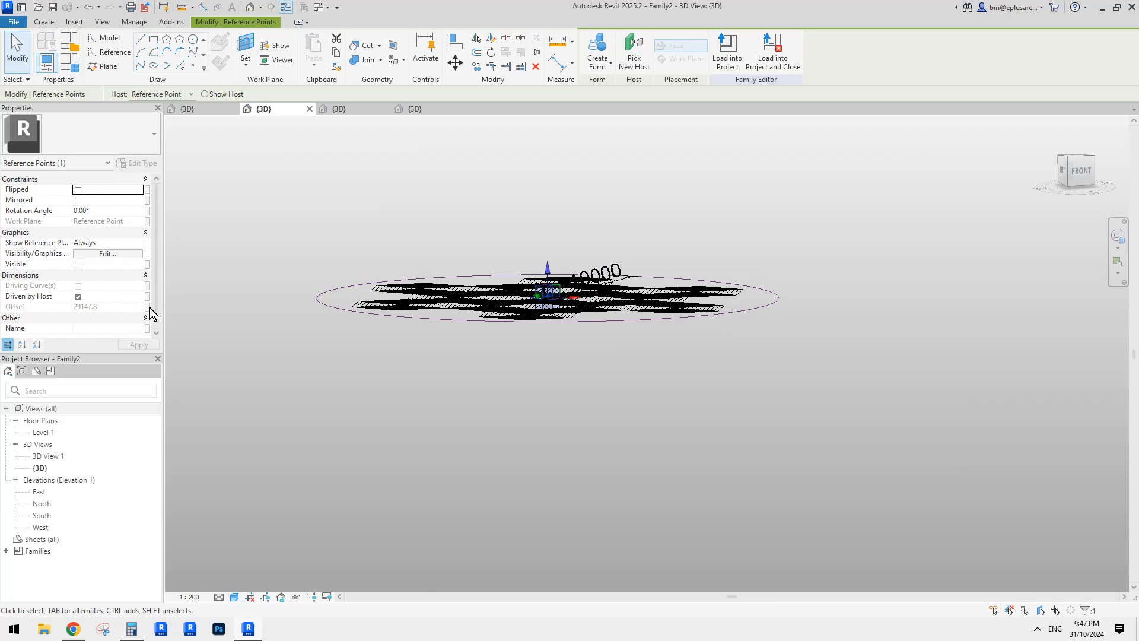
pyautogui.keyDown('shift'); pyautogui.moveTo(550, 277); pyautogui.dragTo(549, 226, button='middle'); pyautogui.keyUp('shift')
pyautogui.scroll(5, 547, 323)
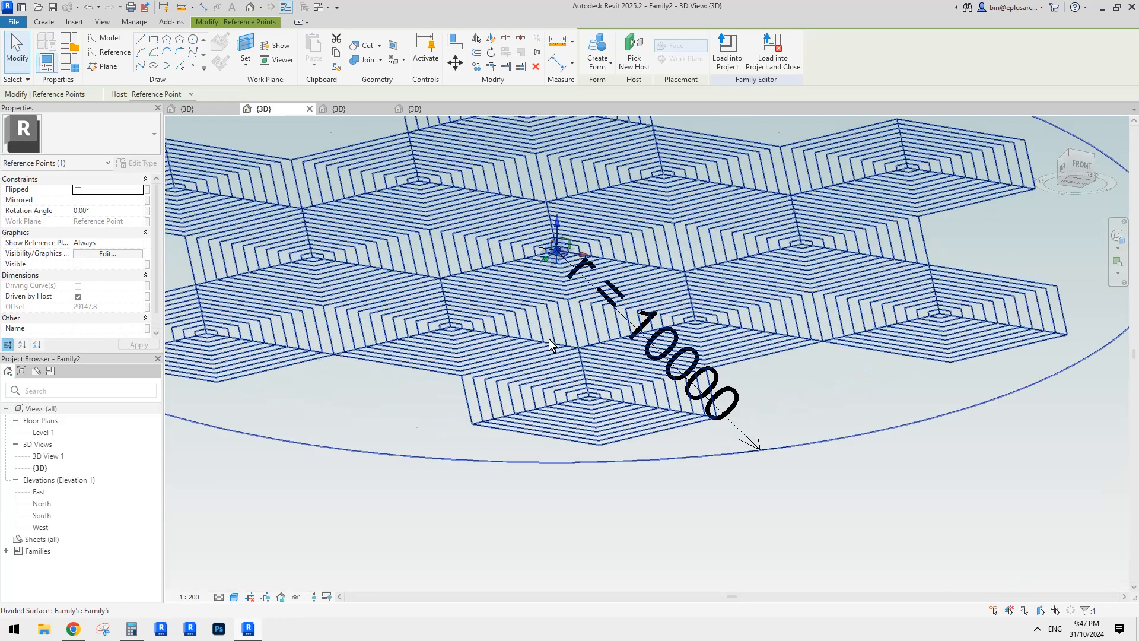
pyautogui.press('Escape')
pyautogui.scroll(3, 563, 249)
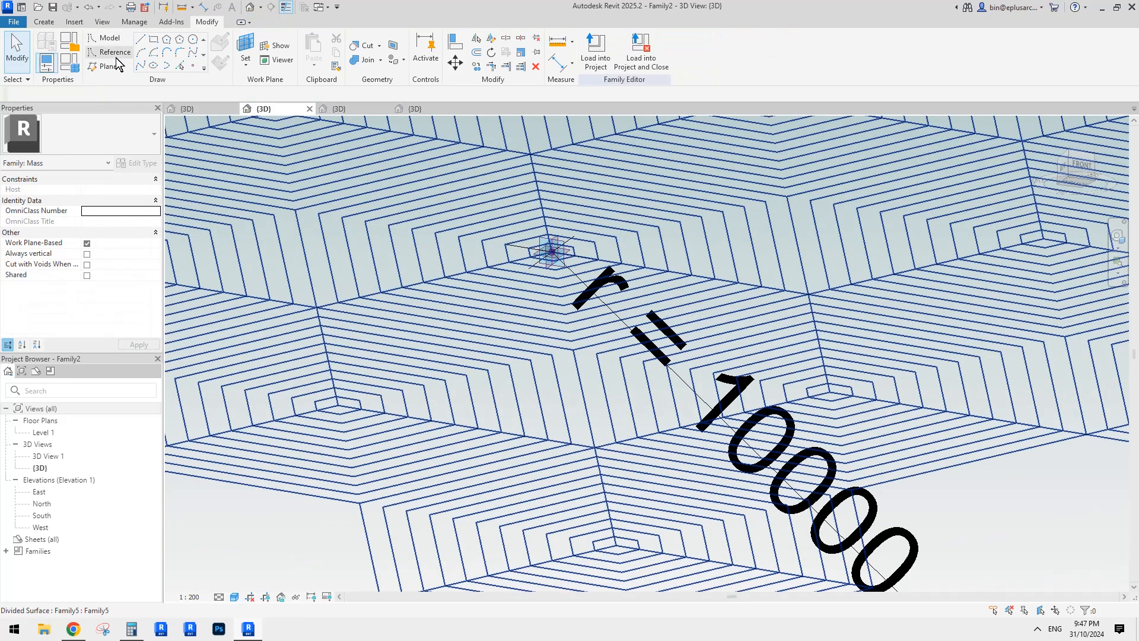
pyautogui.click(109, 52)
pyautogui.click(193, 39)
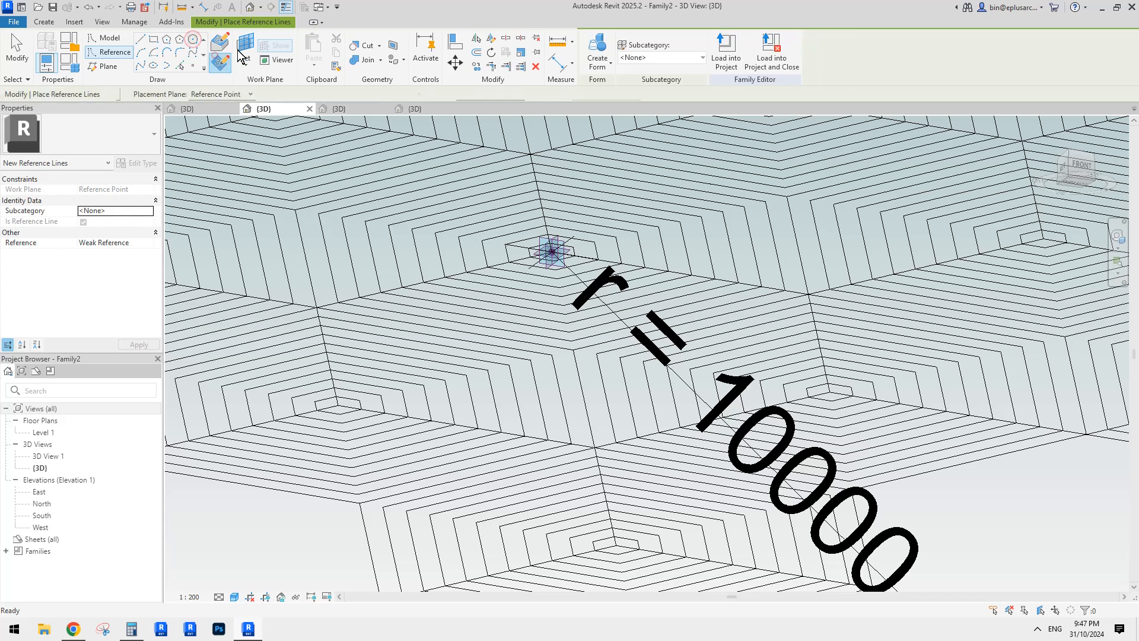
pyautogui.press('Escape')
pyautogui.press('Escape')
pyautogui.press('Return')
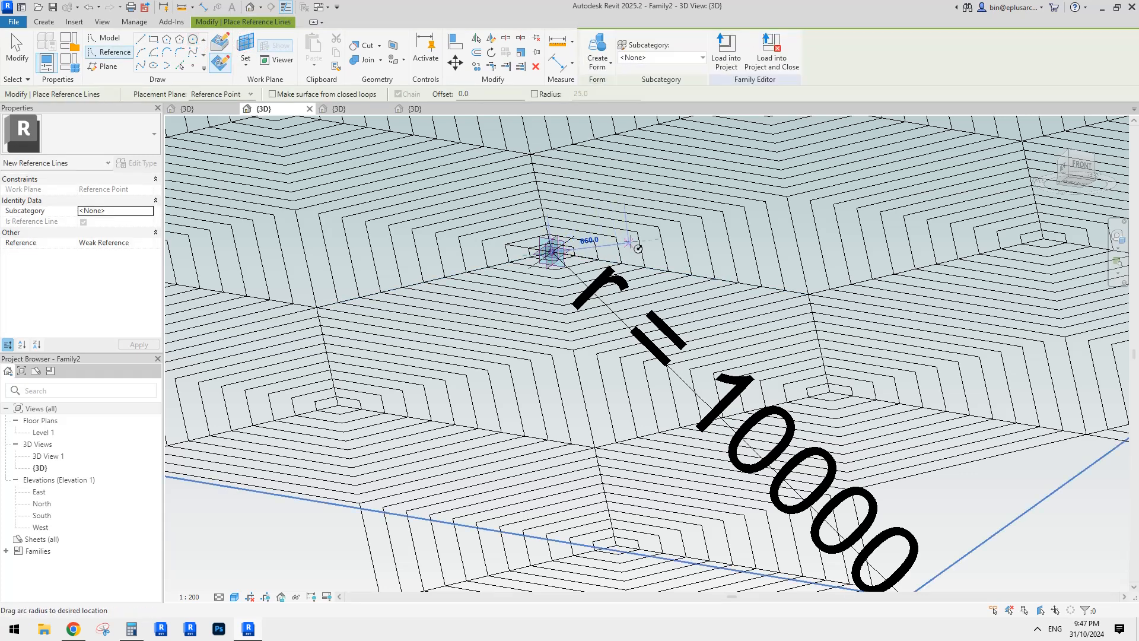
pyautogui.press('Escape')
pyautogui.press('Escape')
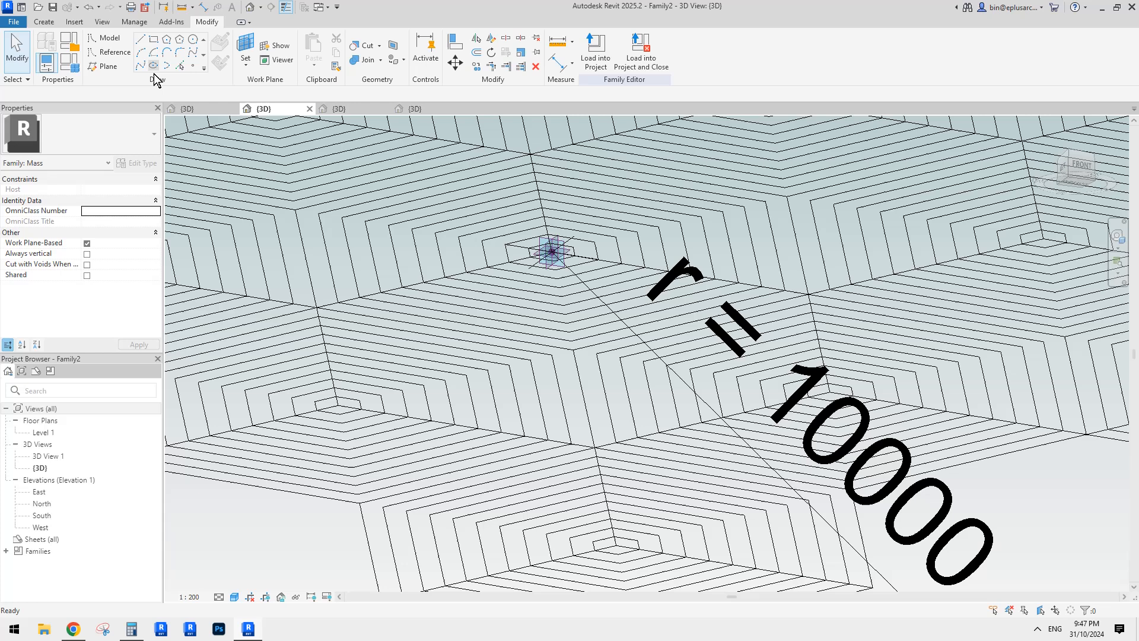
# - Place a reference point hosted on the canopy's centre point and set its offset to -300
pyautogui.click(114, 58)
pyautogui.click(193, 65)
pyautogui.press('Escape')
pyautogui.press('Escape')
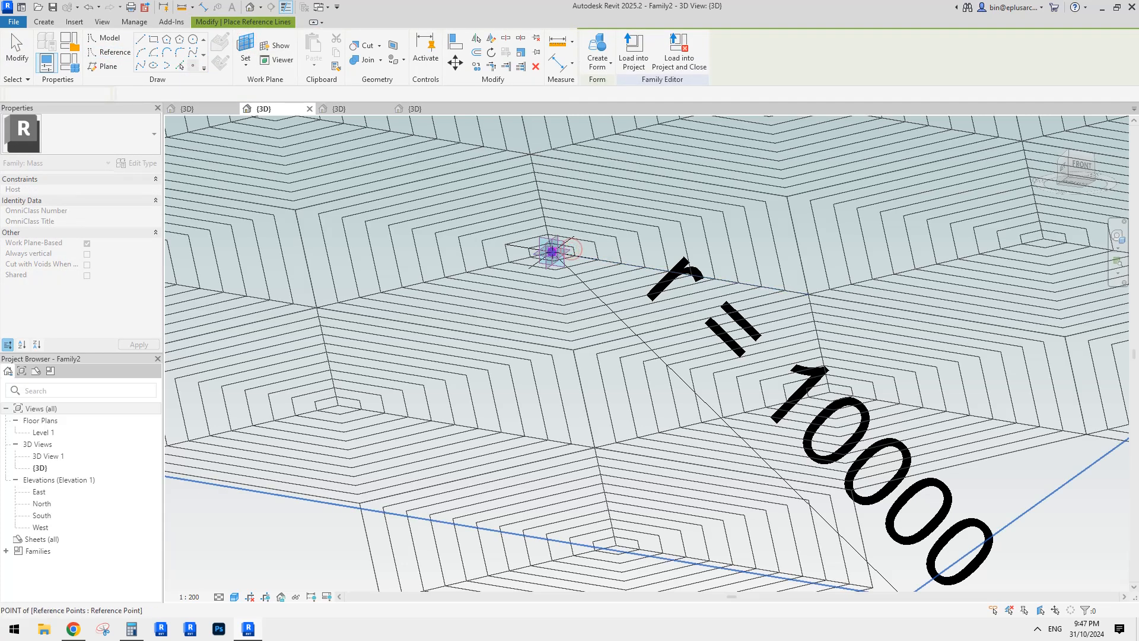
pyautogui.click(552, 253)
pyautogui.click(612, 354)
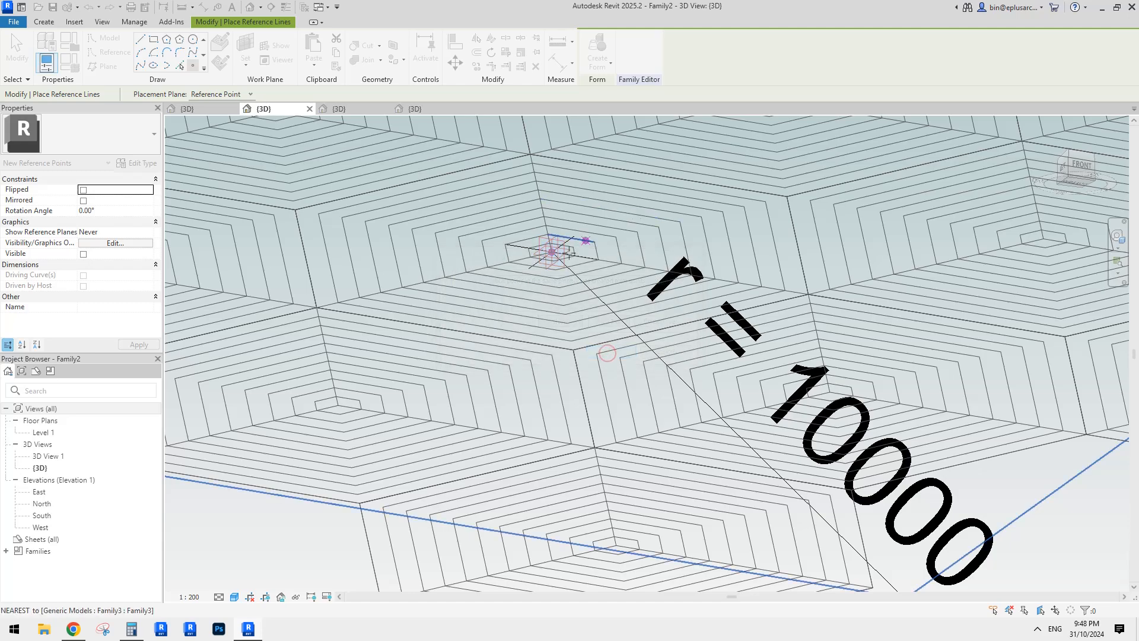
pyautogui.press('Escape')
pyautogui.press('Escape')
pyautogui.click(552, 253)
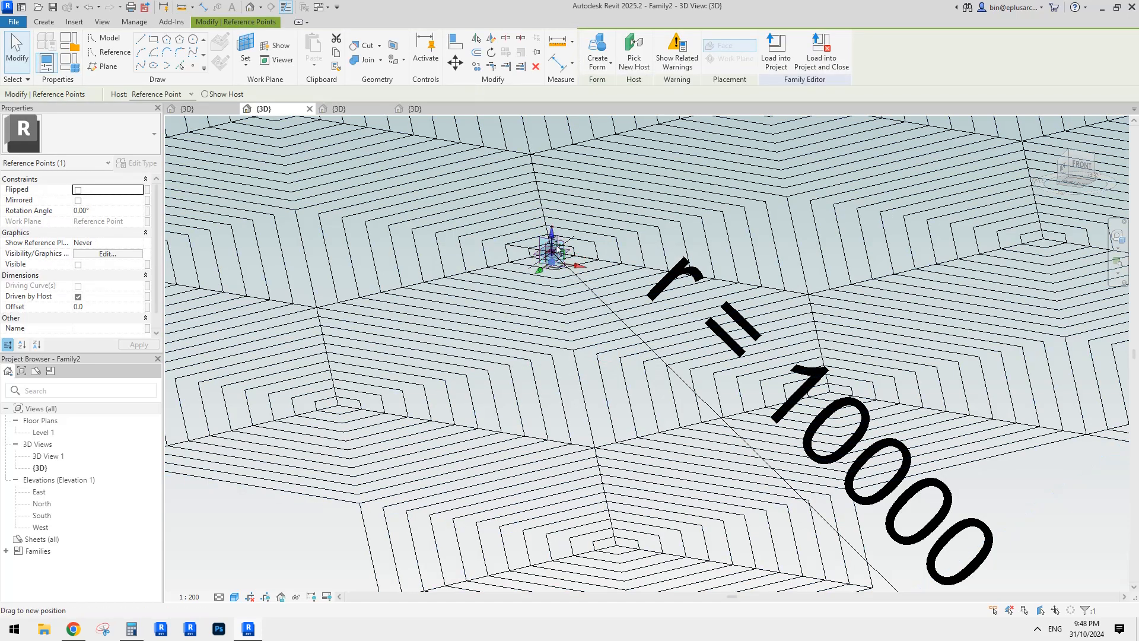
pyautogui.click(115, 308)
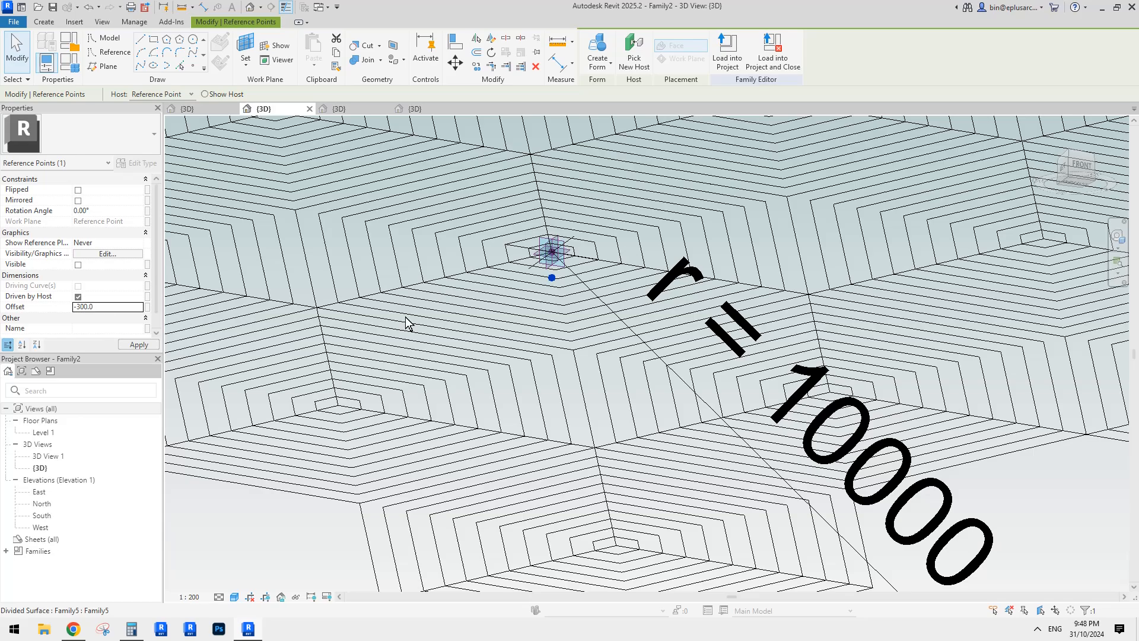
# - Examine the offset point beneath the canopy's centre and check the trunk's top in the Reddit reference photo in Chrome
pyautogui.keyDown('shift'); pyautogui.moveTo(406, 324); pyautogui.dragTo(567, 302, button='middle'); pyautogui.keyUp('shift')
pyautogui.scroll(3, 567, 302)
pyautogui.click(564, 301)
pyautogui.keyDown('shift'); pyautogui.moveTo(270, 316); pyautogui.dragTo(295, 309, button='middle'); pyautogui.keyUp('shift')
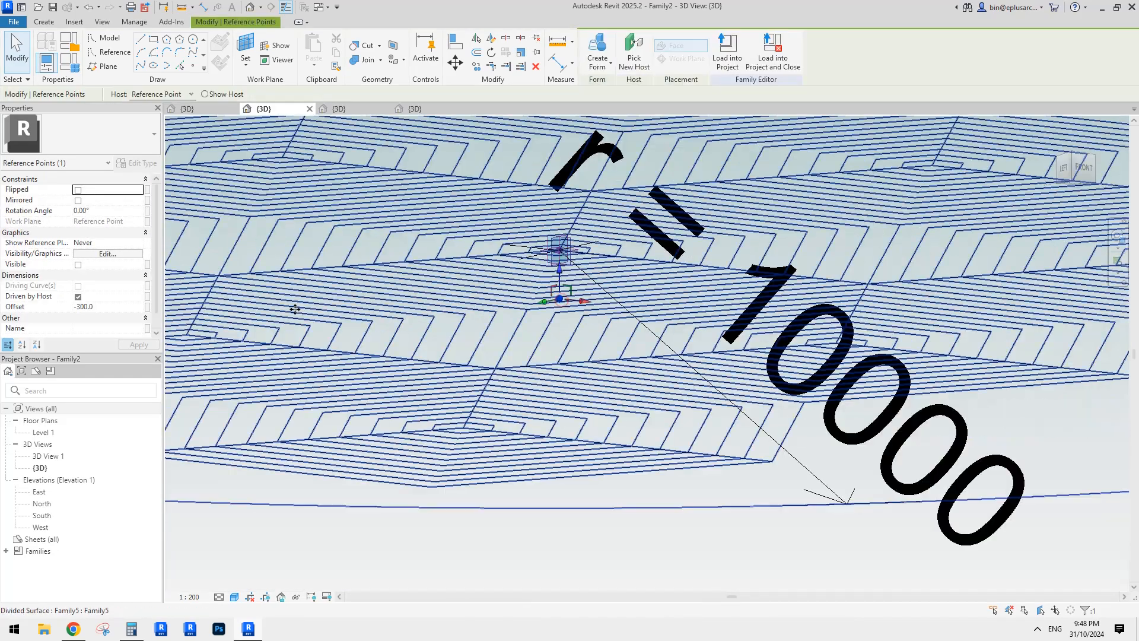
pyautogui.keyDown('shift'); pyautogui.moveTo(630, 288); pyautogui.dragTo(608, 323, button='middle'); pyautogui.keyUp('shift')
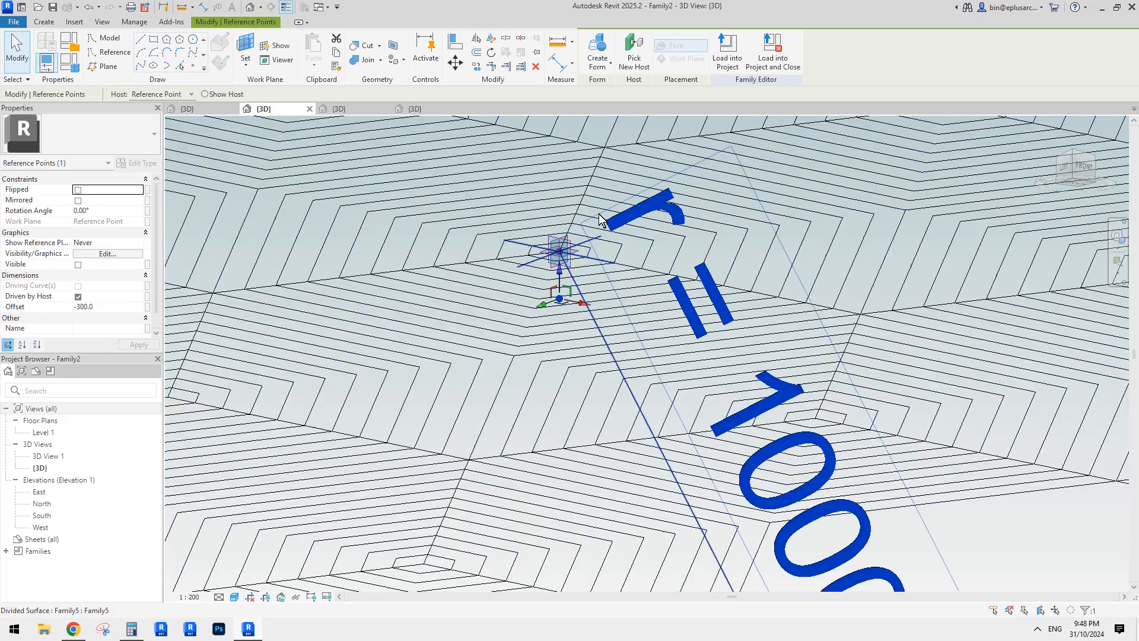
pyautogui.scroll(-2, 558, 335)
pyautogui.click(73, 629)
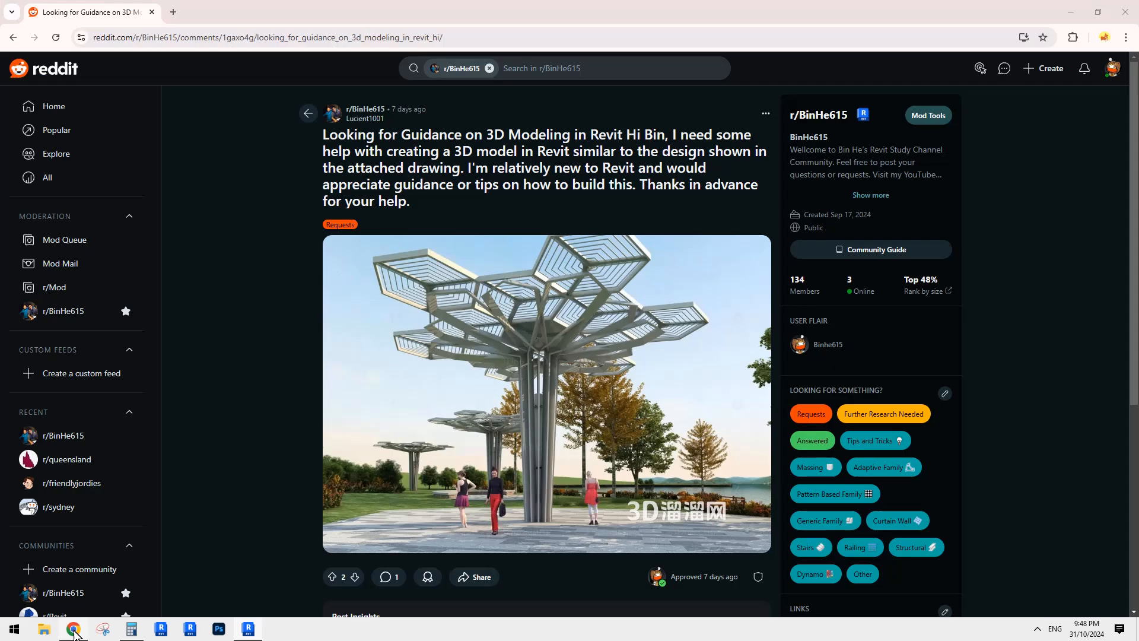
pyautogui.click(248, 628)
pyautogui.scroll(4, 556, 276)
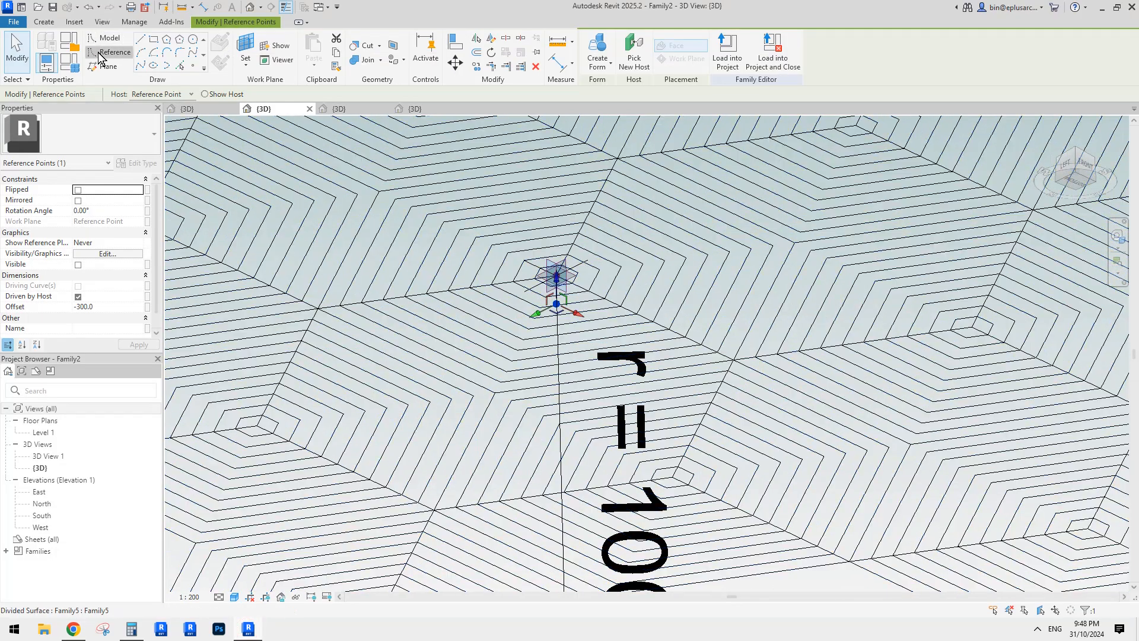
# - Set the offset reference point beneath the canopy's centre to always show its reference planes
pyautogui.click(100, 55)
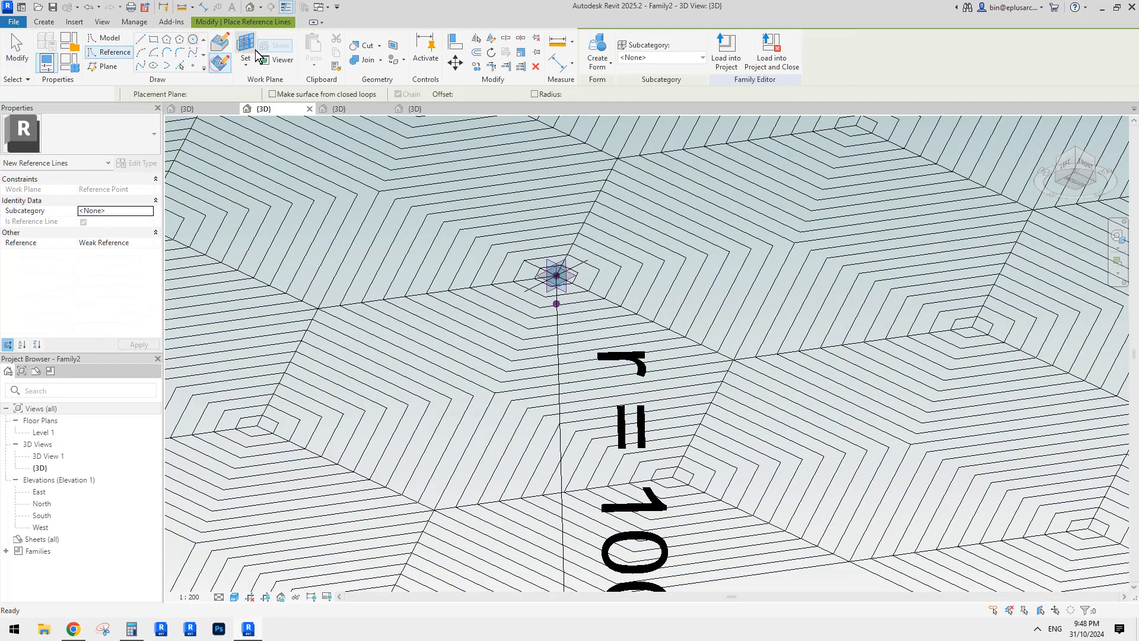
pyautogui.press('Escape')
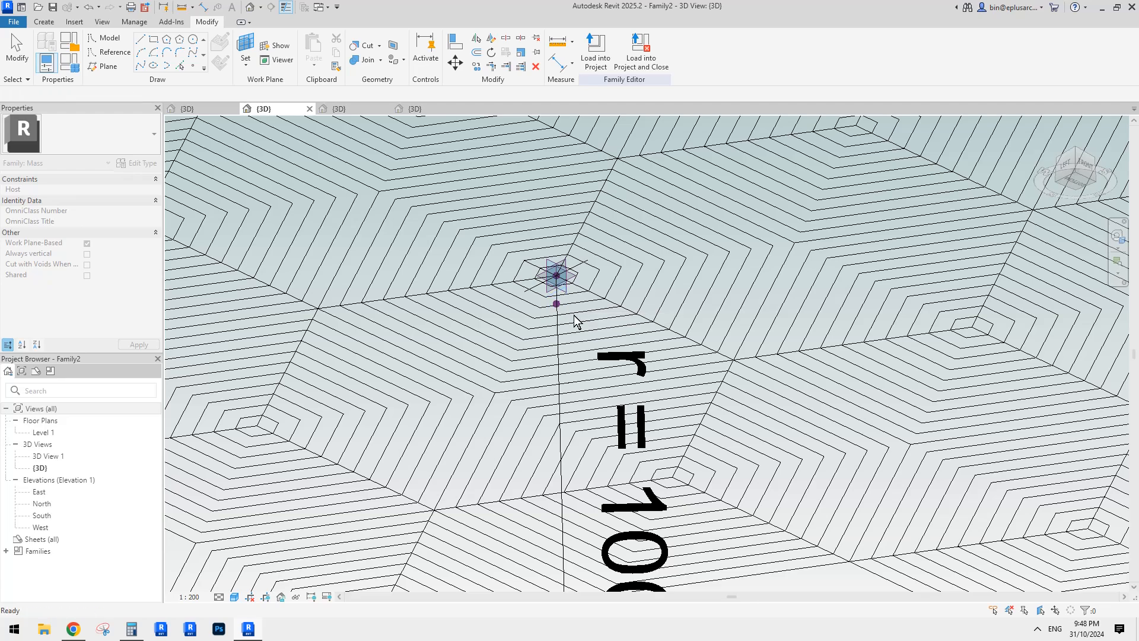
pyautogui.click(557, 303)
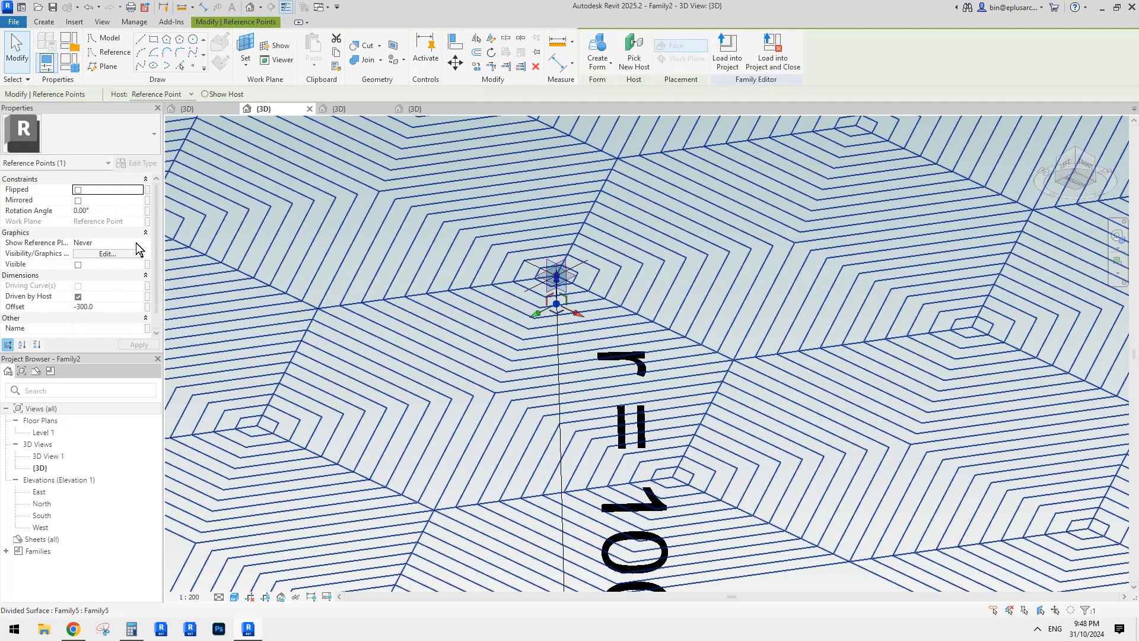
pyautogui.click(107, 242)
pyautogui.click(89, 254)
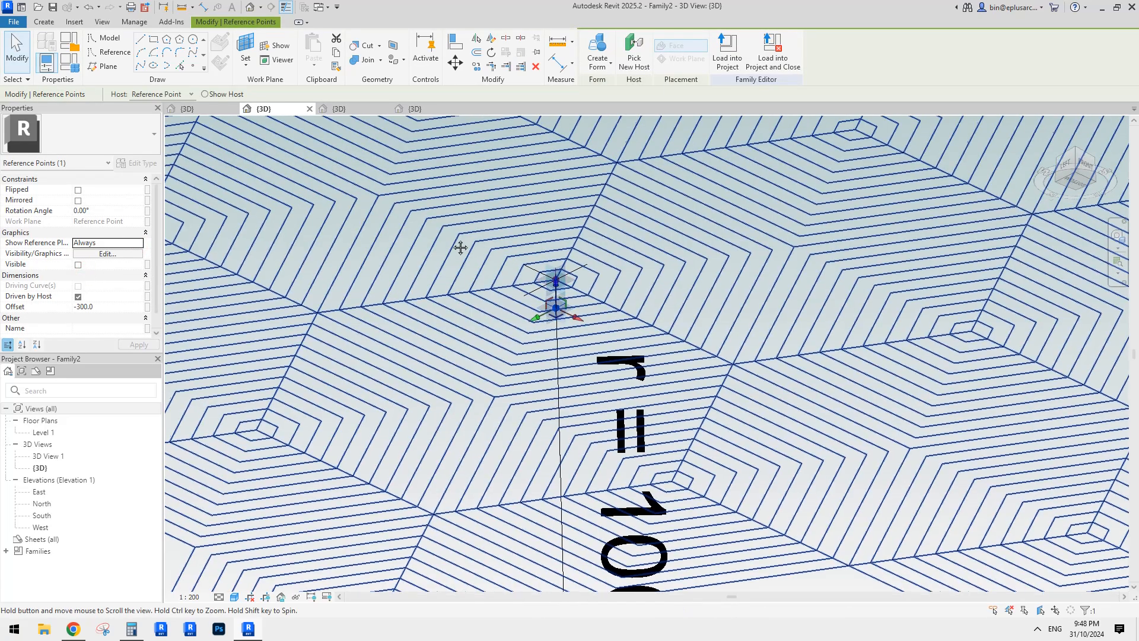
# - Draw a reference-line circle of about 1480 mm radius on the horizontal plane of the reference point offset -300 beneath the hexagon canopy
pyautogui.press('Escape')
pyautogui.click(108, 52)
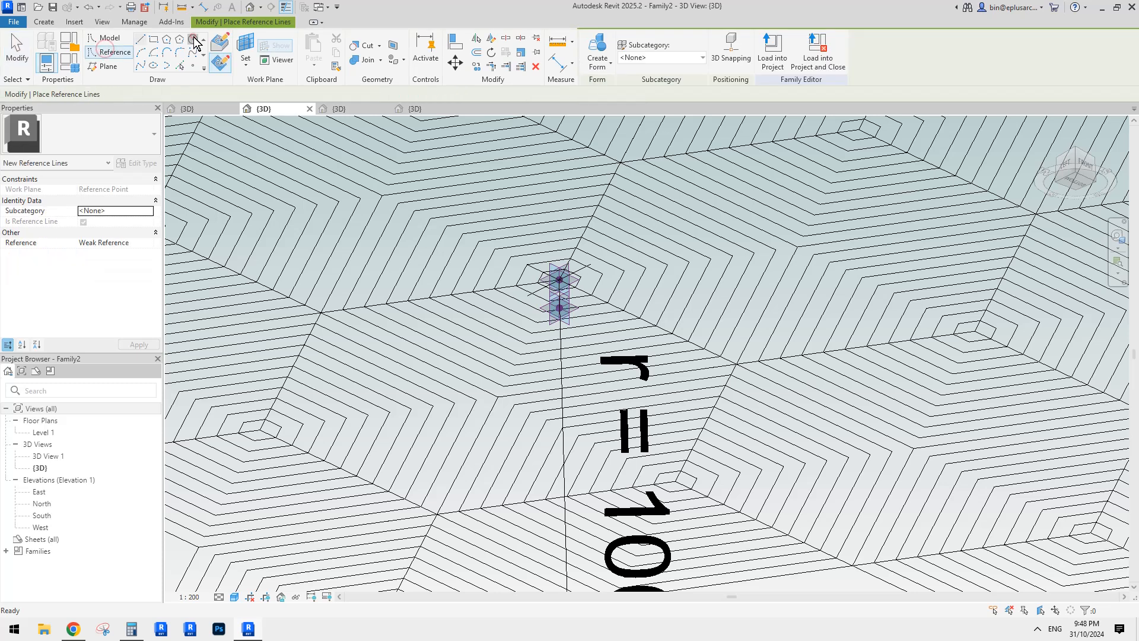
pyautogui.click(193, 38)
pyautogui.click(243, 43)
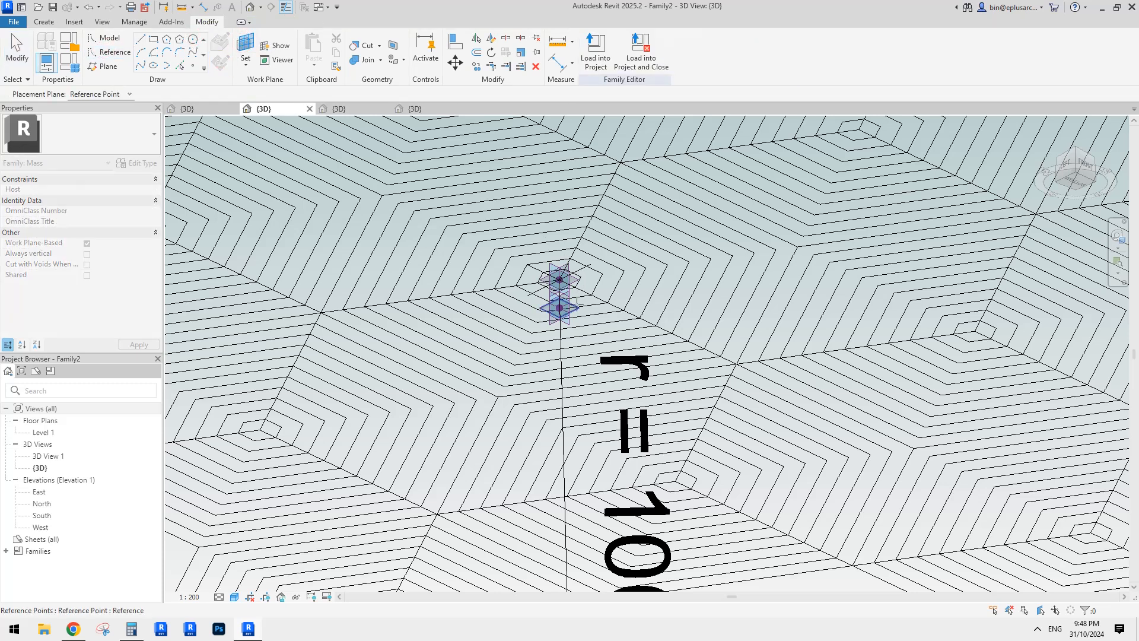
pyautogui.click(559, 307)
pyautogui.click(559, 307)
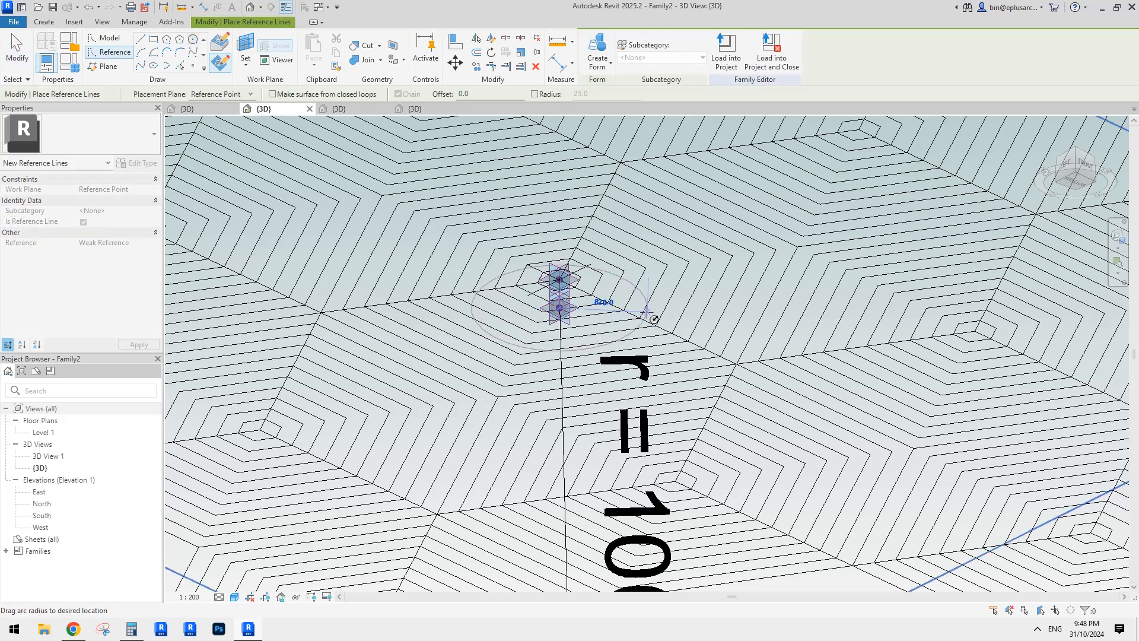
pyautogui.scroll(-5, 724, 318)
pyautogui.moveTo(725, 318)
pyautogui.keyDown('shift'); pyautogui.mouseDown(button='middle')
pyautogui.moveTo(614, 408)
pyautogui.moveTo(678, 301)
pyautogui.mouseUp(button='middle'); pyautogui.keyUp('shift')
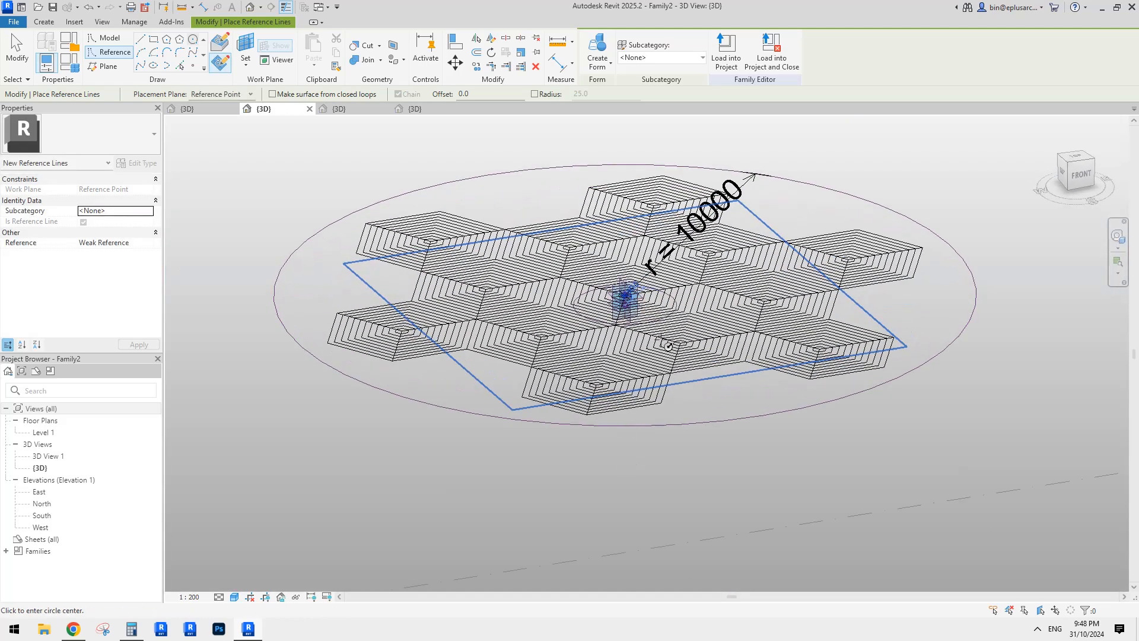
pyautogui.press('Escape')
pyautogui.press('Escape')
# - Make the radius dimension of the small circle under the canopy permanent
pyautogui.click(677, 301)
pyautogui.scroll(4, 676, 303)
pyautogui.click(676, 303)
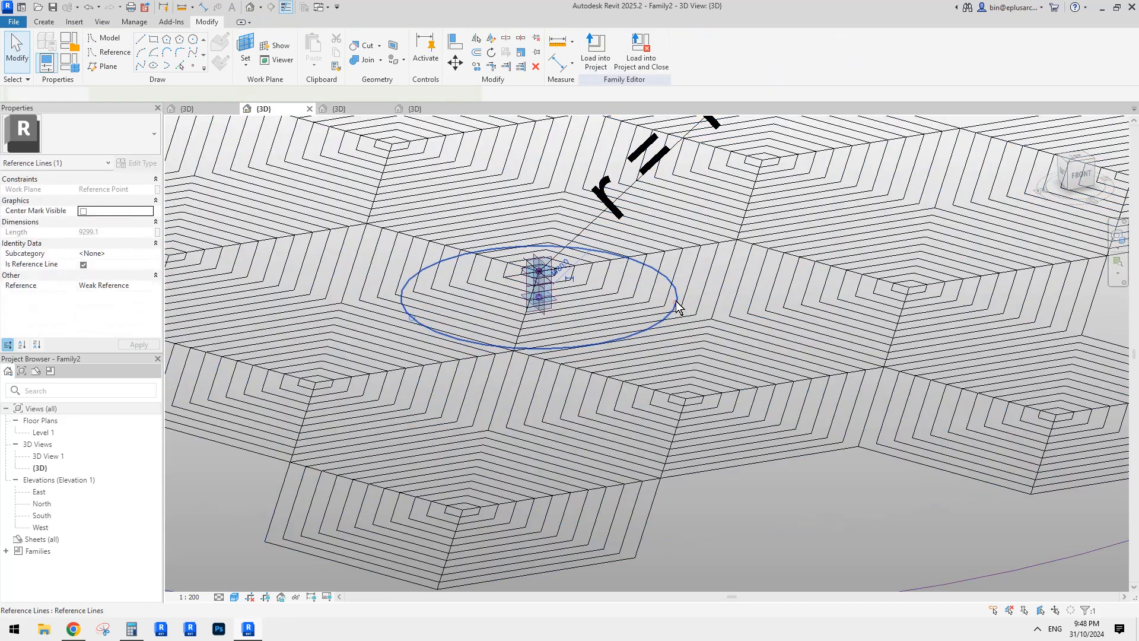
pyautogui.click(568, 280)
pyautogui.press('Escape')
# - Label the small circle's radius dimension with a new instance parameter named r3
pyautogui.click(579, 262)
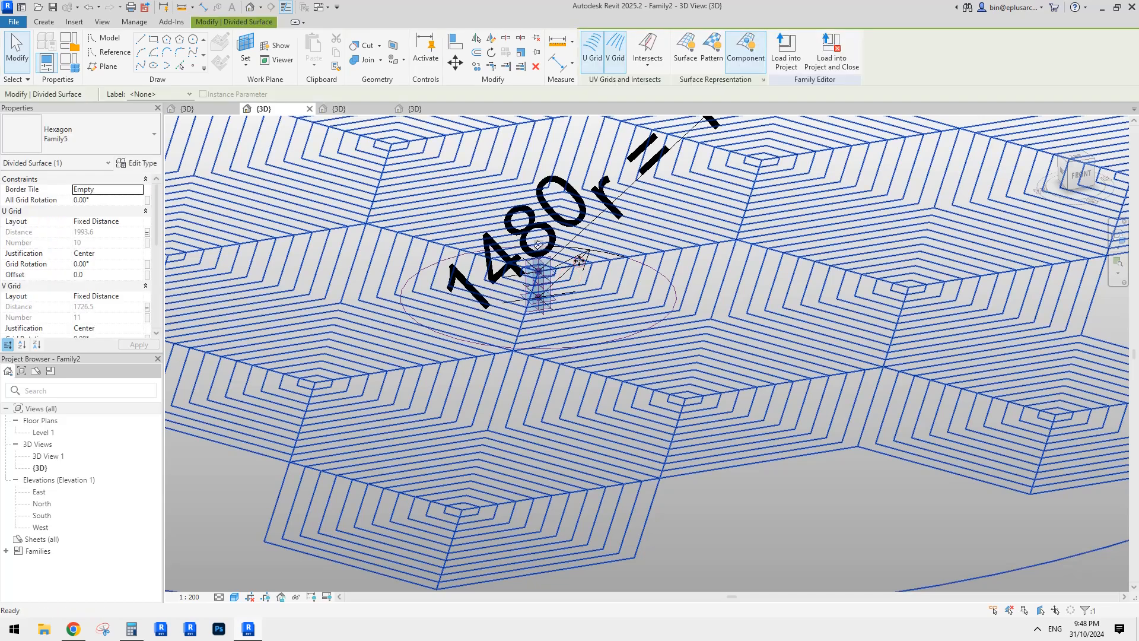
pyautogui.press('Escape')
pyautogui.click(579, 261)
pyautogui.scroll(4, 580, 261)
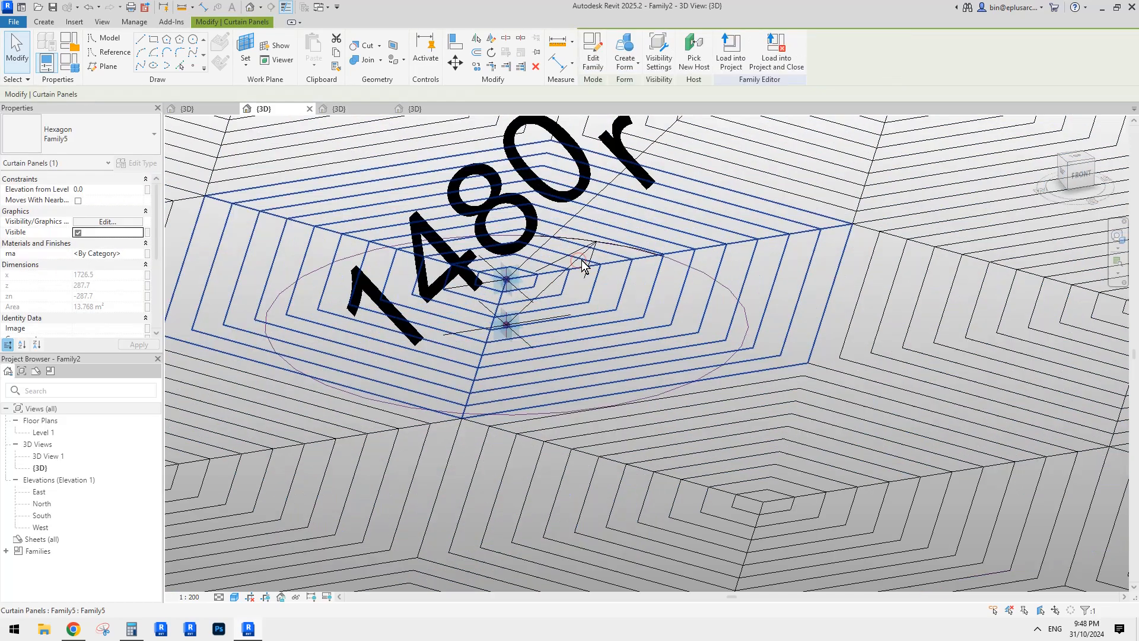
pyautogui.press('Escape')
pyautogui.click(568, 265)
pyautogui.scroll(-4, 565, 286)
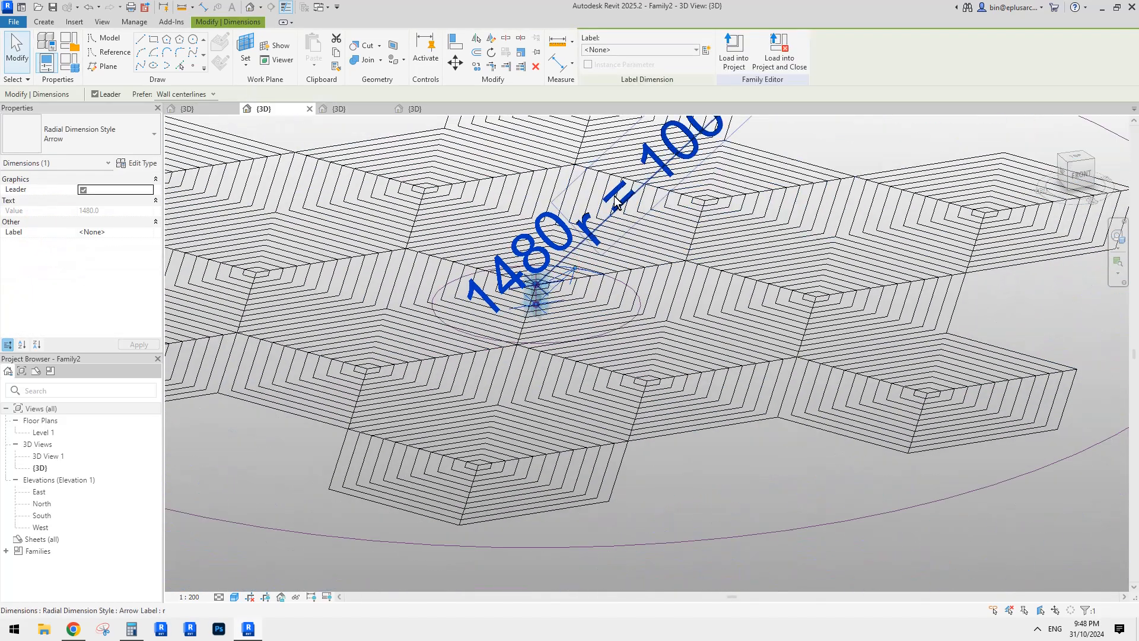
pyautogui.click(706, 49)
pyautogui.write('r3')
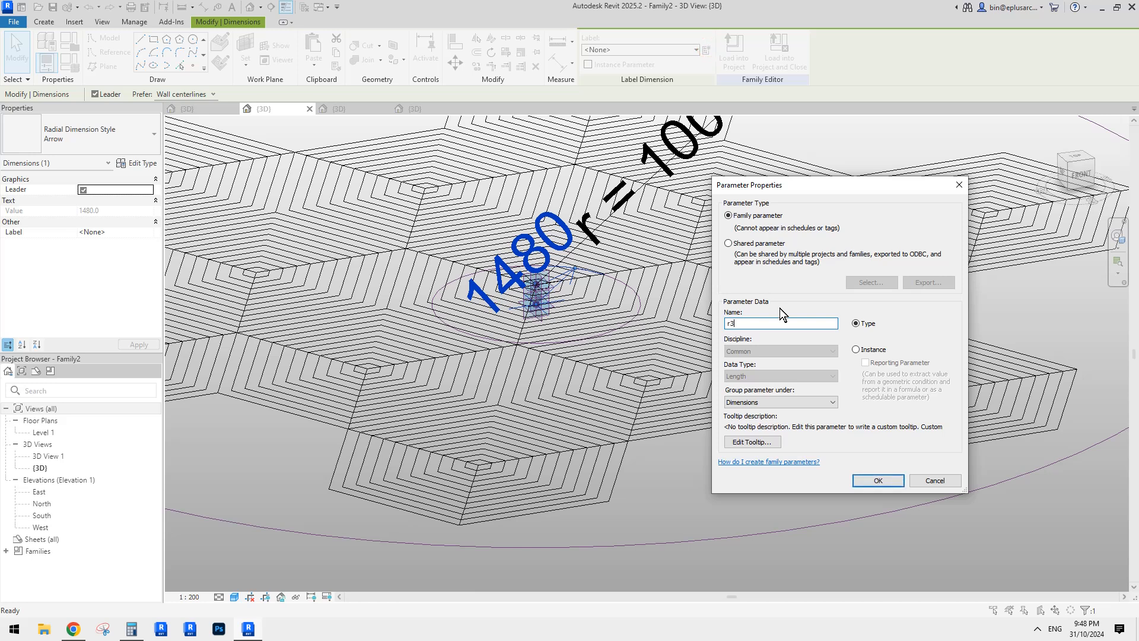
pyautogui.click(857, 349)
pyautogui.click(879, 481)
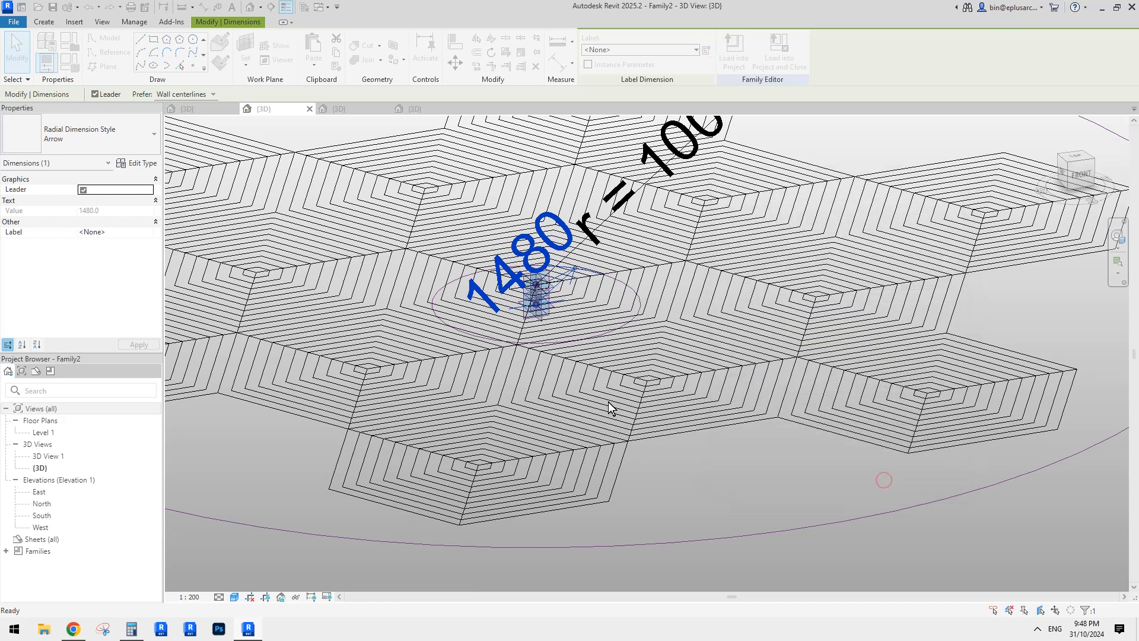
# - Examine the small circle beneath the canopy and its position relative to the base circle
pyautogui.scroll(-3, 613, 380)
pyautogui.keyDown('shift'); pyautogui.moveTo(615, 344); pyautogui.dragTo(590, 377, button='middle'); pyautogui.keyUp('shift')
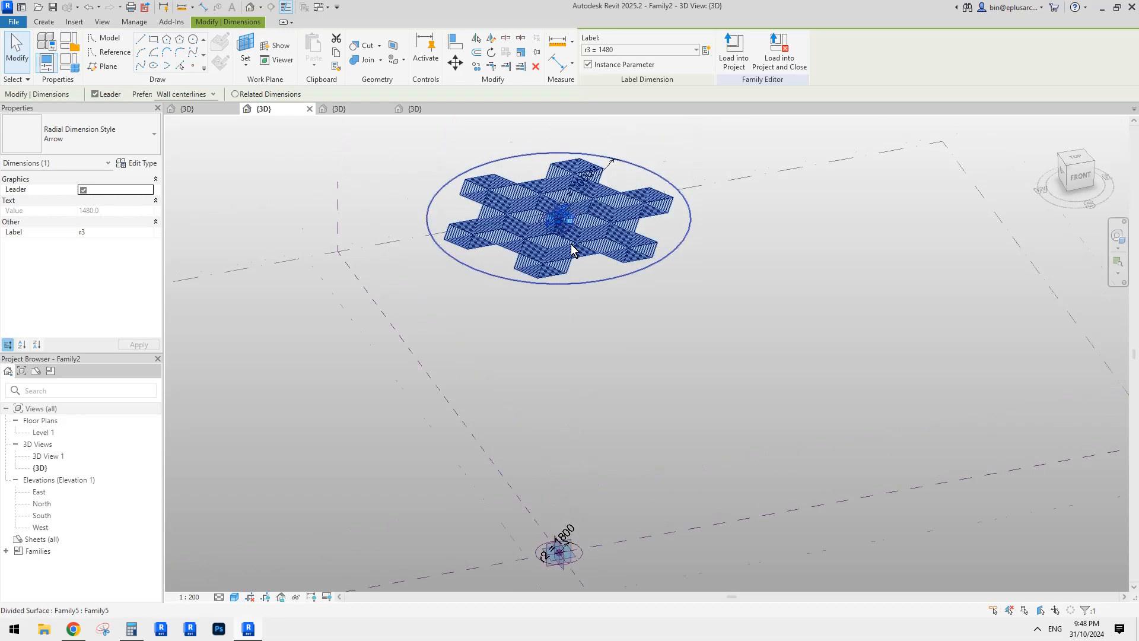
pyautogui.scroll(3, 570, 205)
pyautogui.scroll(2, 570, 205)
pyautogui.press('Escape')
pyautogui.scroll(1, 588, 197)
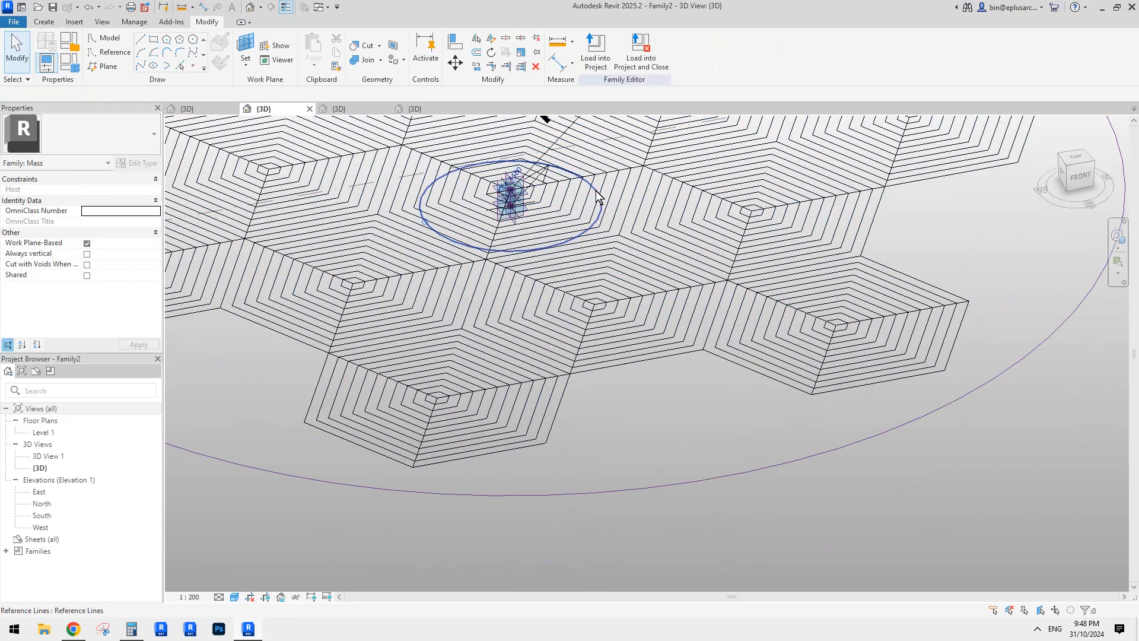
pyautogui.click(595, 190)
pyautogui.scroll(-2, 595, 199)
pyautogui.moveTo(601, 236); pyautogui.dragTo(601, 241, button='middle')
pyautogui.scroll(-3, 601, 241)
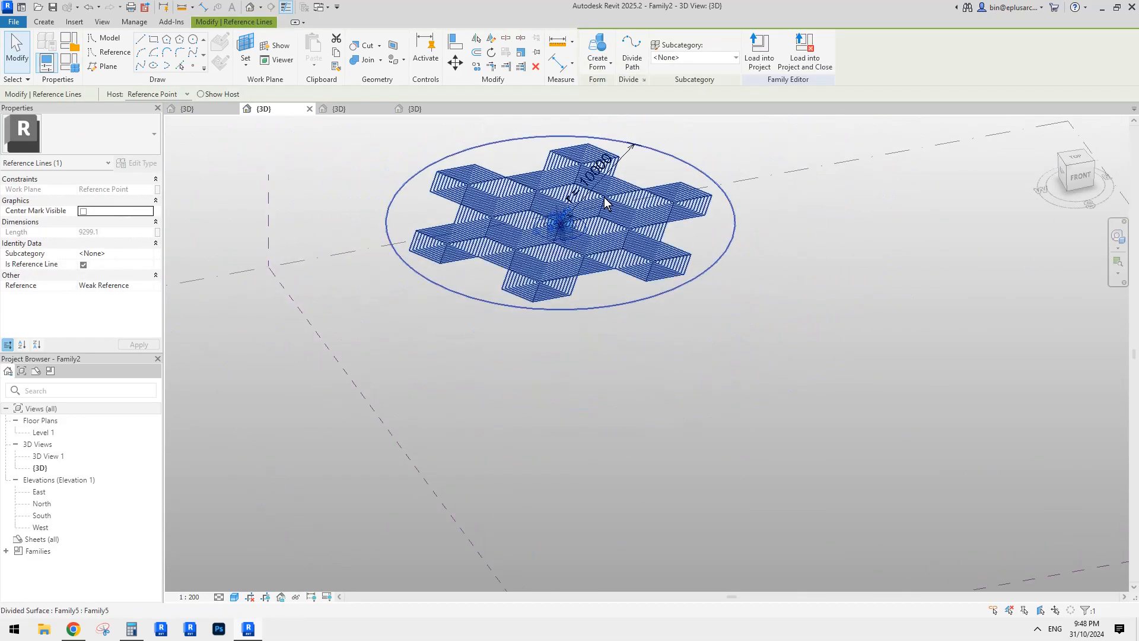
pyautogui.press('Escape')
pyautogui.scroll(-2, 575, 226)
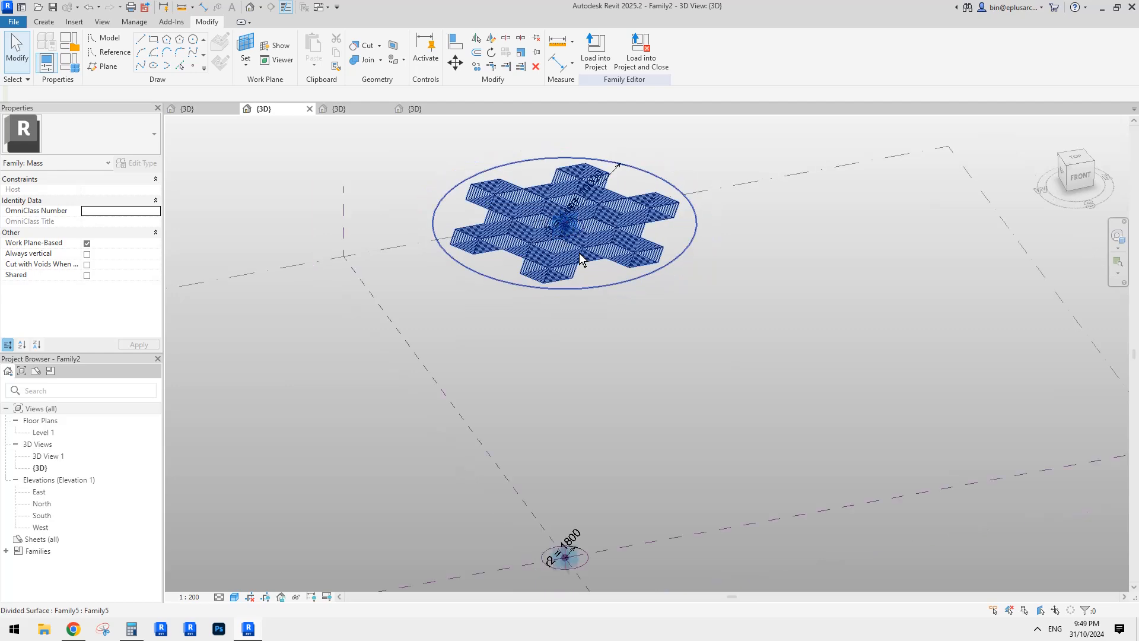
# - Set the family parameters r2 to 1200 and r3 to 1800
pyautogui.click(75, 70)
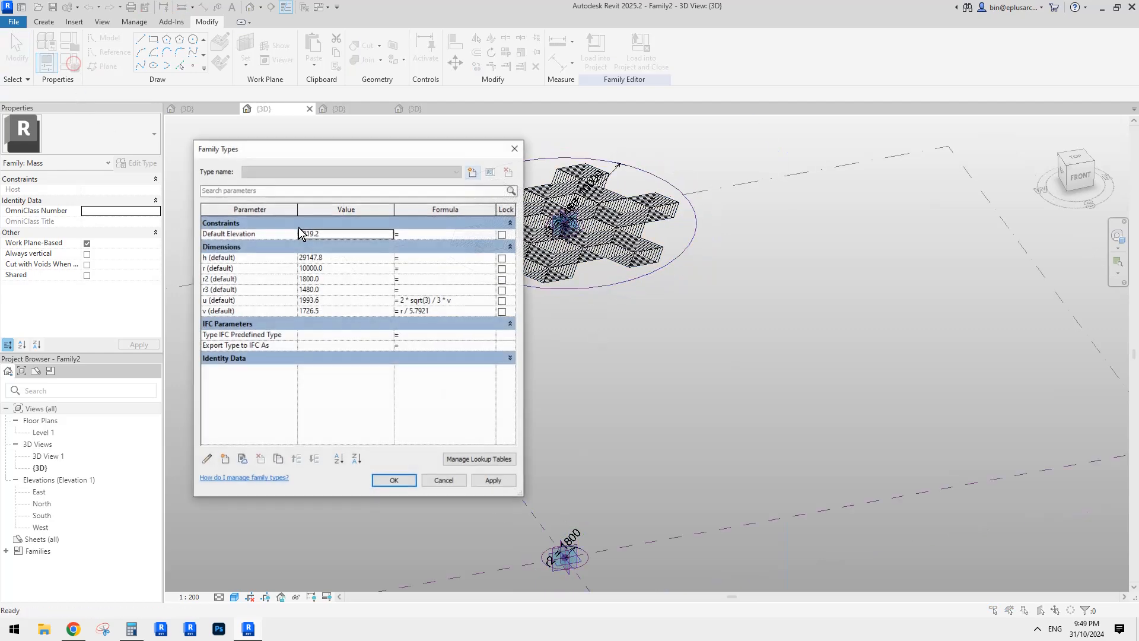
pyautogui.click(333, 281)
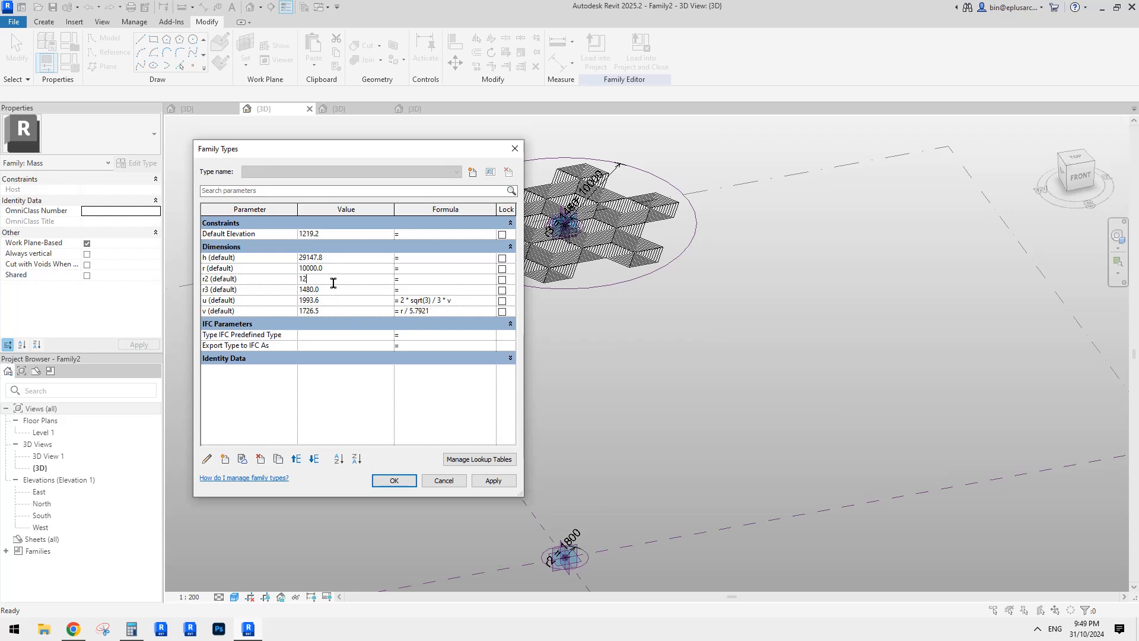
pyautogui.write('18')
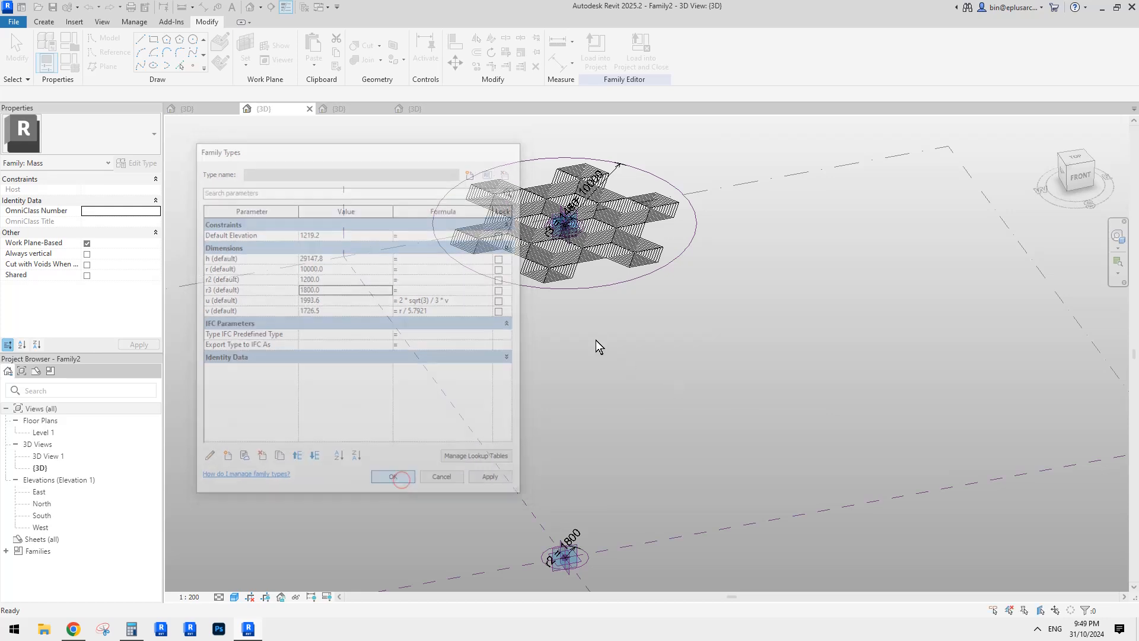
pyautogui.scroll(-1, 611, 311)
pyautogui.moveTo(611, 311); pyautogui.dragTo(509, 198, button='middle')
pyautogui.scroll(-2, 509, 259)
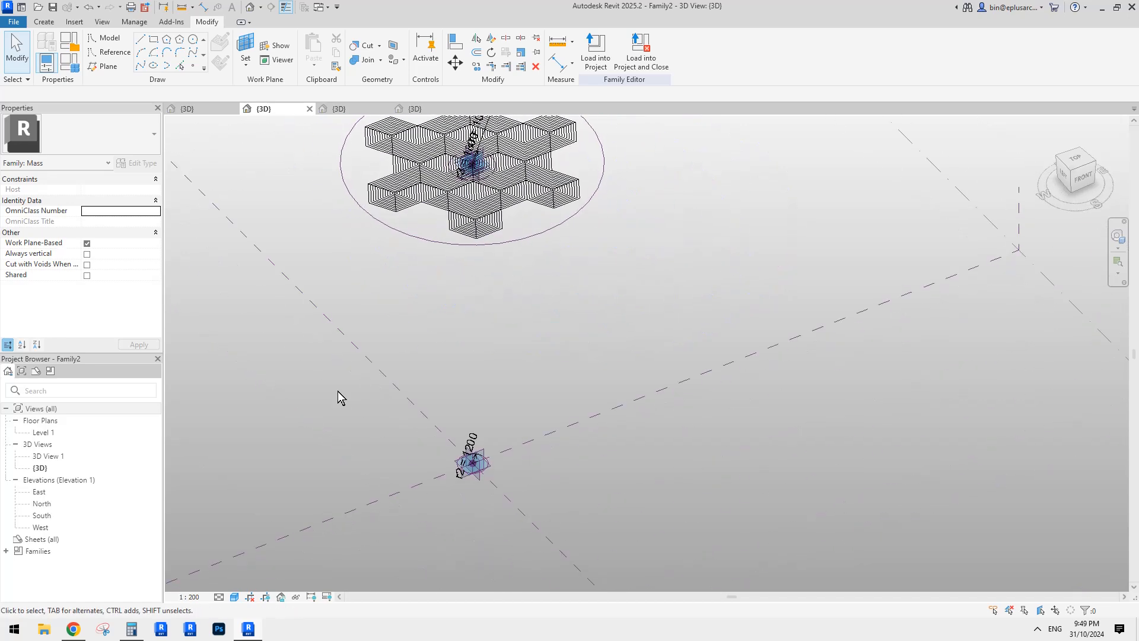
pyautogui.scroll(1, 397, 368)
pyautogui.moveTo(398, 375); pyautogui.dragTo(398, 382, button='middle')
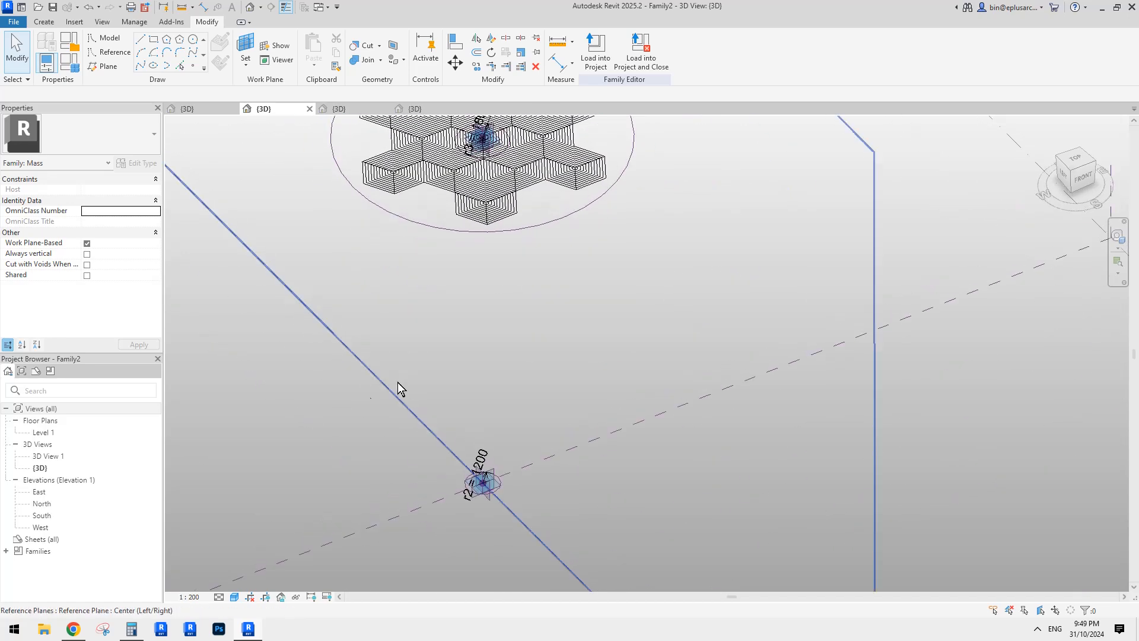
# - Switch to Chrome to study the column and branches in the canopy reference photo, and return to the Revit model
pyautogui.click(74, 630)
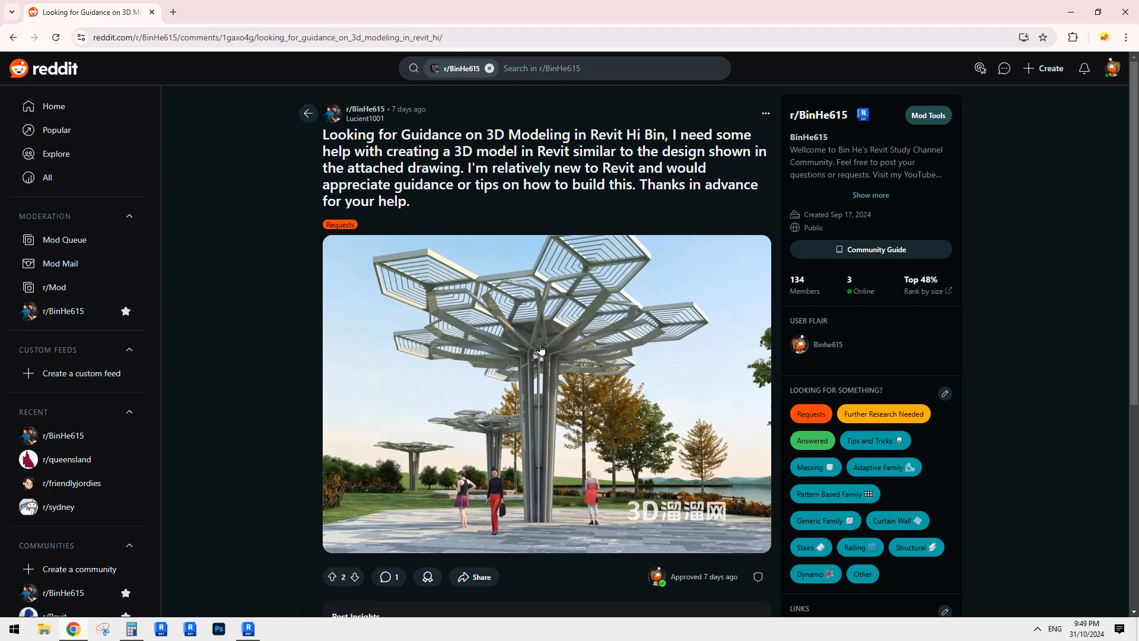
pyautogui.click(261, 627)
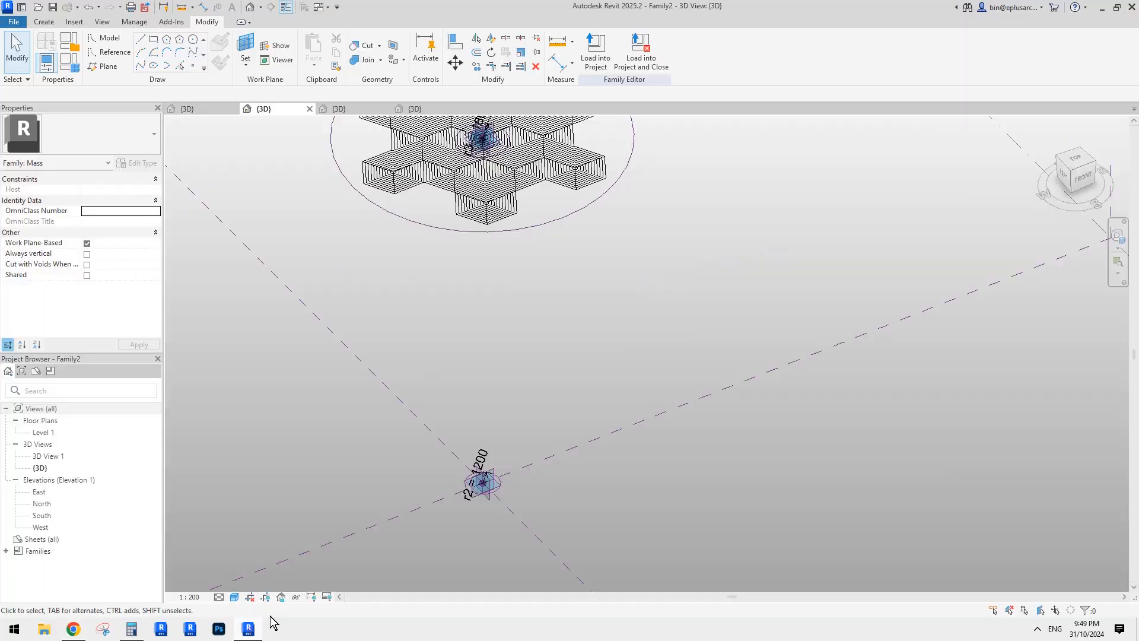
pyautogui.keyDown('shift'); pyautogui.moveTo(521, 365); pyautogui.dragTo(563, 411, button='middle'); pyautogui.keyUp('shift')
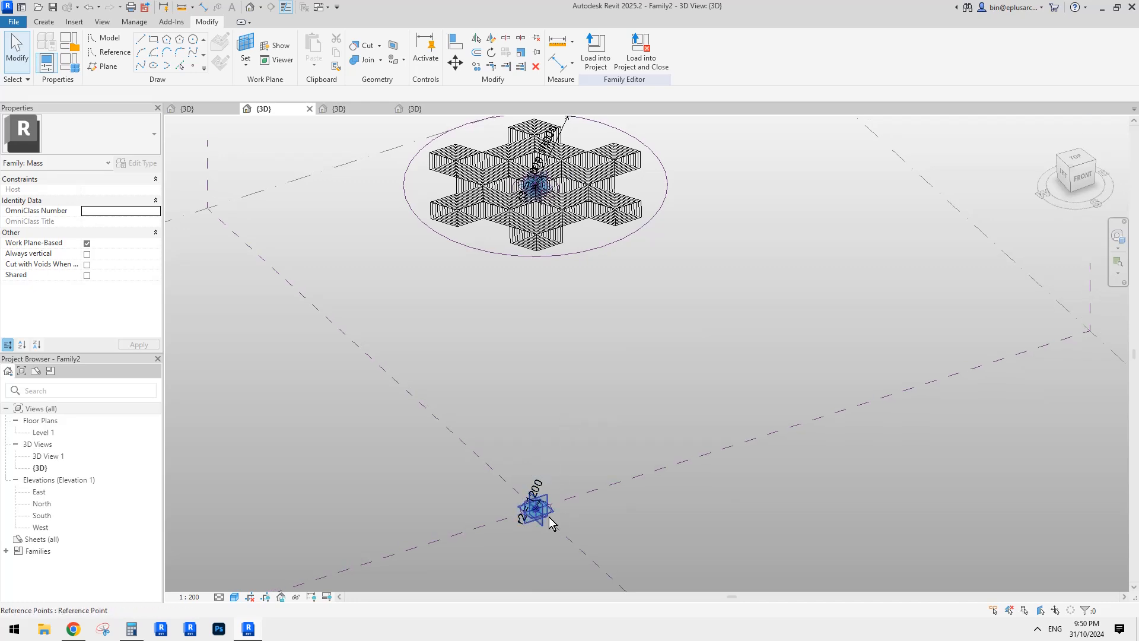
pyautogui.moveTo(535, 417); pyautogui.dragTo(556, 402, button='middle')
pyautogui.moveTo(480, 320); pyautogui.dragTo(453, 327, button='middle')
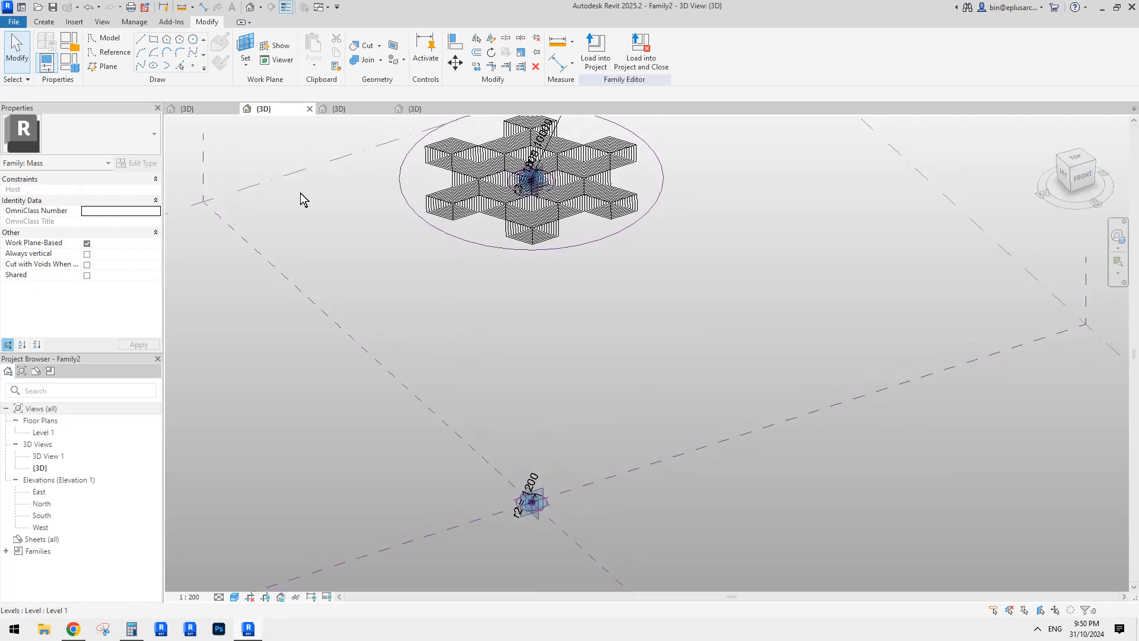
# - Create a new family from the Metric Generic Model Adaptive.rft template
pyautogui.click(13, 22)
pyautogui.click(73, 67)
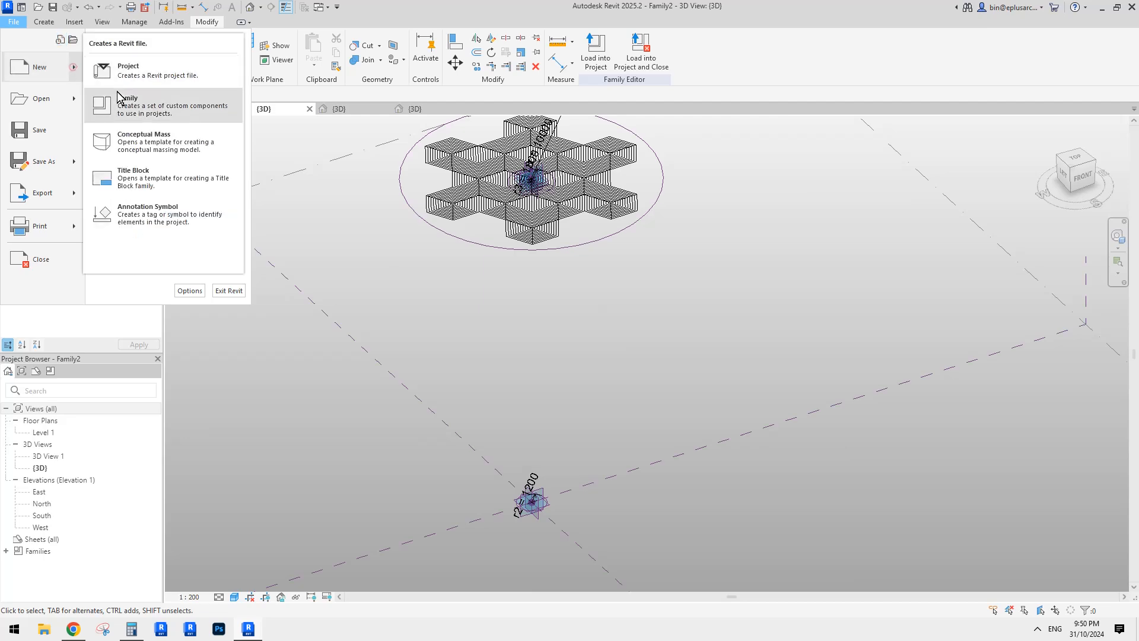
pyautogui.click(159, 111)
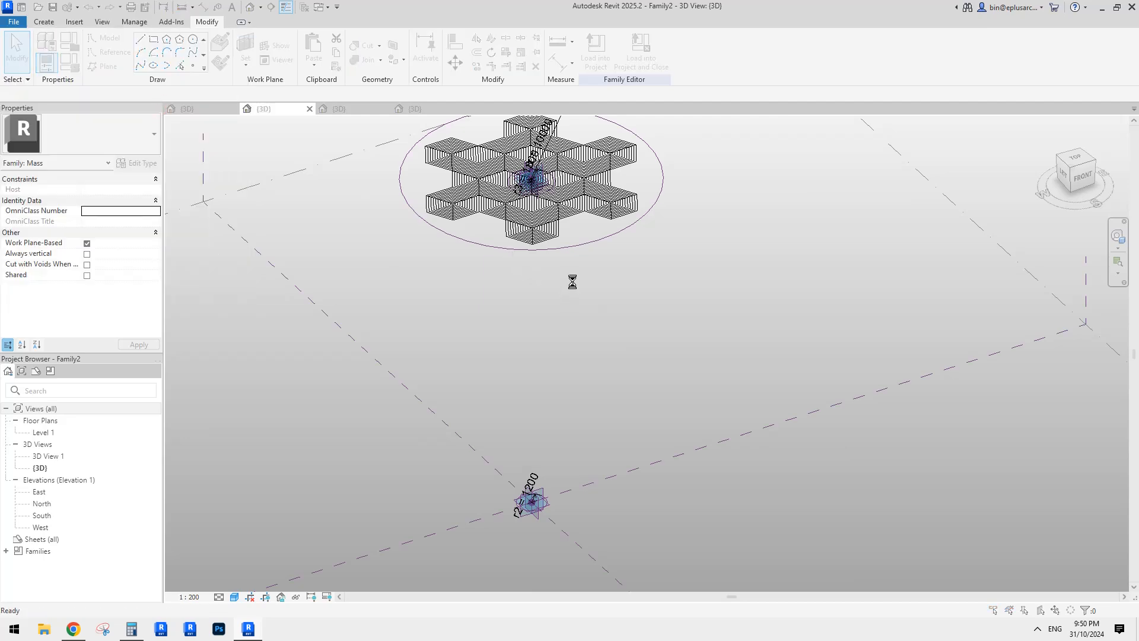
pyautogui.scroll(-7, 664, 312)
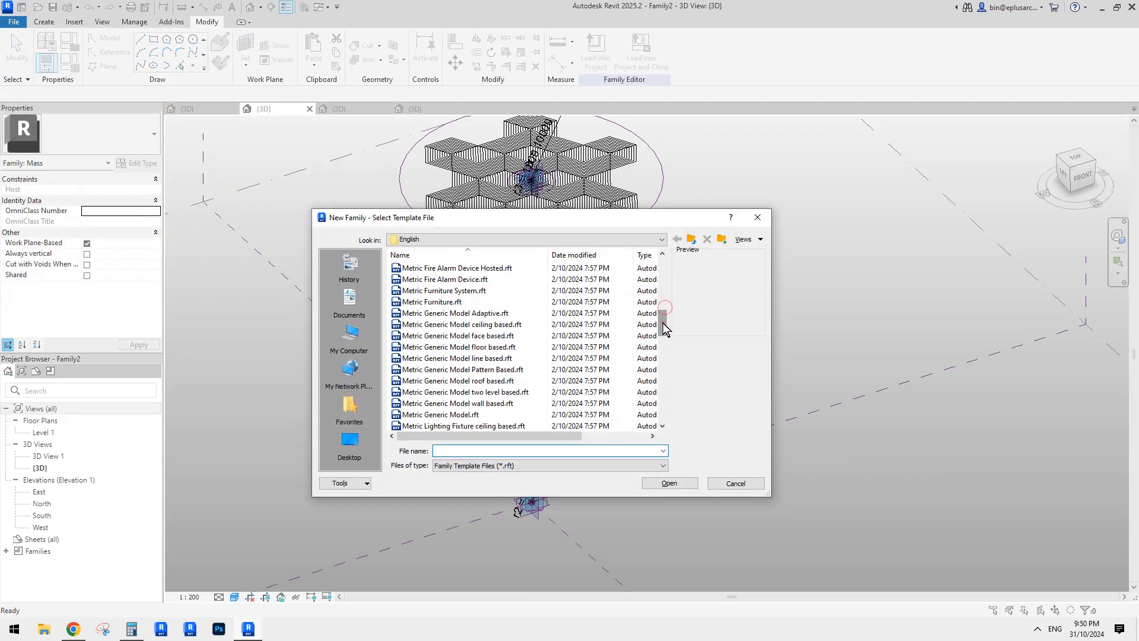
pyautogui.scroll(-1, 664, 319)
pyautogui.click(469, 335)
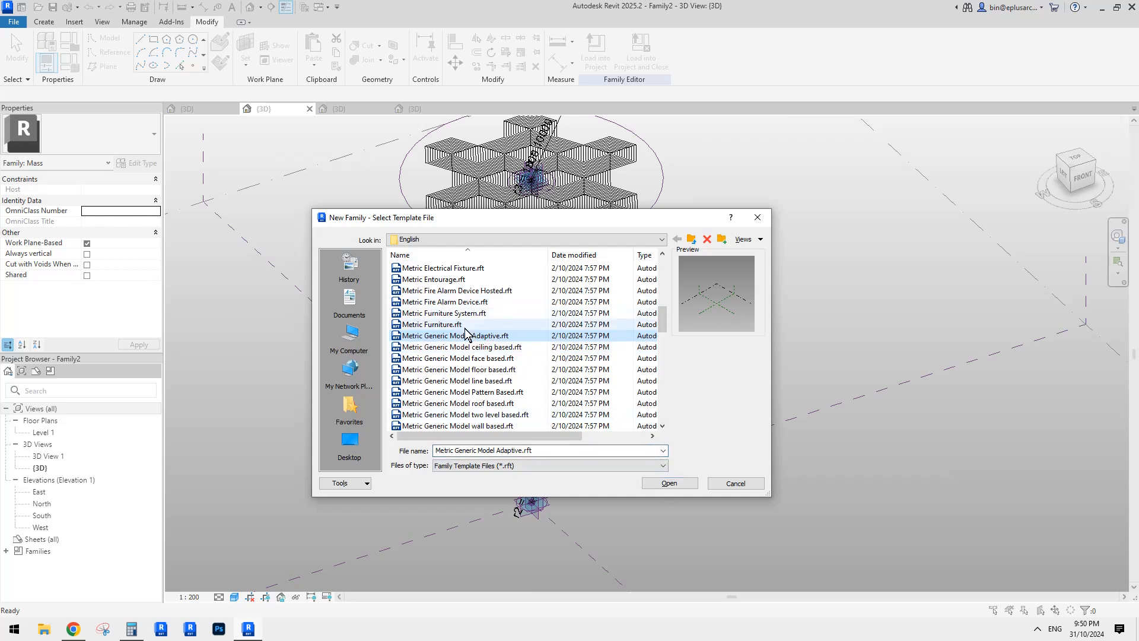
pyautogui.click(671, 484)
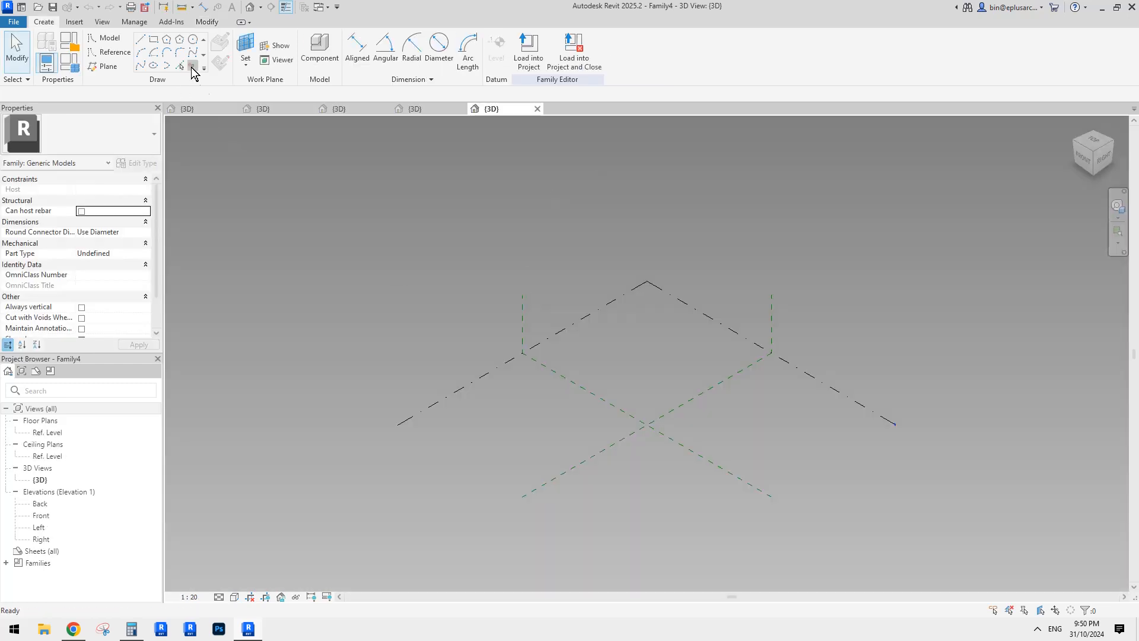
# - Place a reference point on the reference level beside the centre planes and make it adaptive
pyautogui.click(193, 66)
pyautogui.click(566, 414)
pyautogui.press('Escape')
pyautogui.click(567, 414)
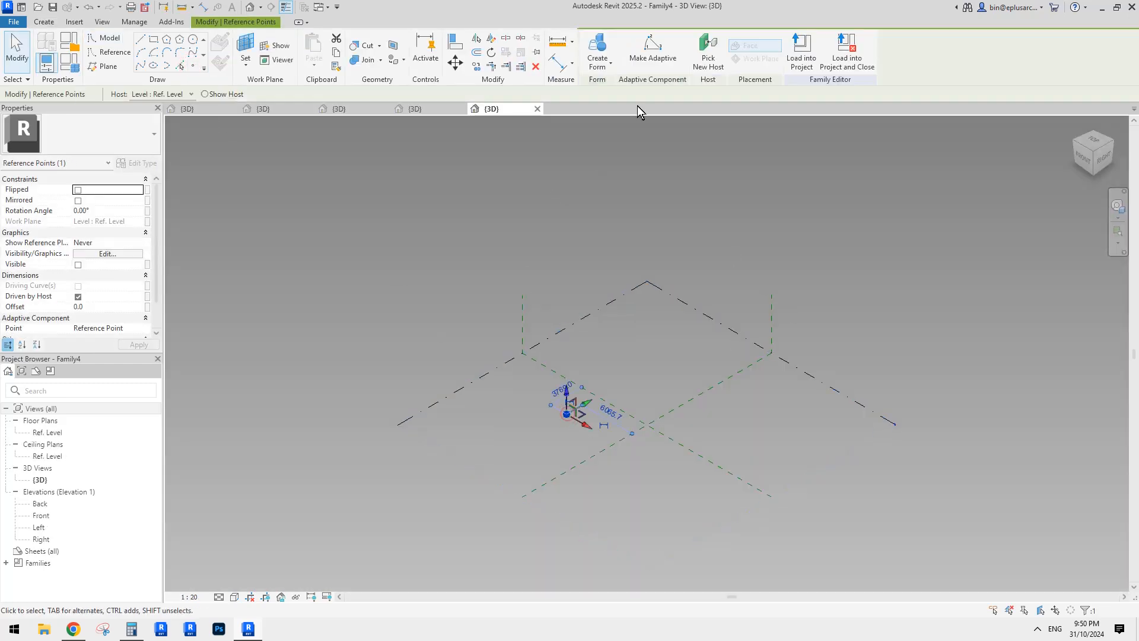
pyautogui.click(652, 52)
# - Copy adaptive point 1 vertically upward in the front view to create a second adaptive point
pyautogui.click(1090, 158)
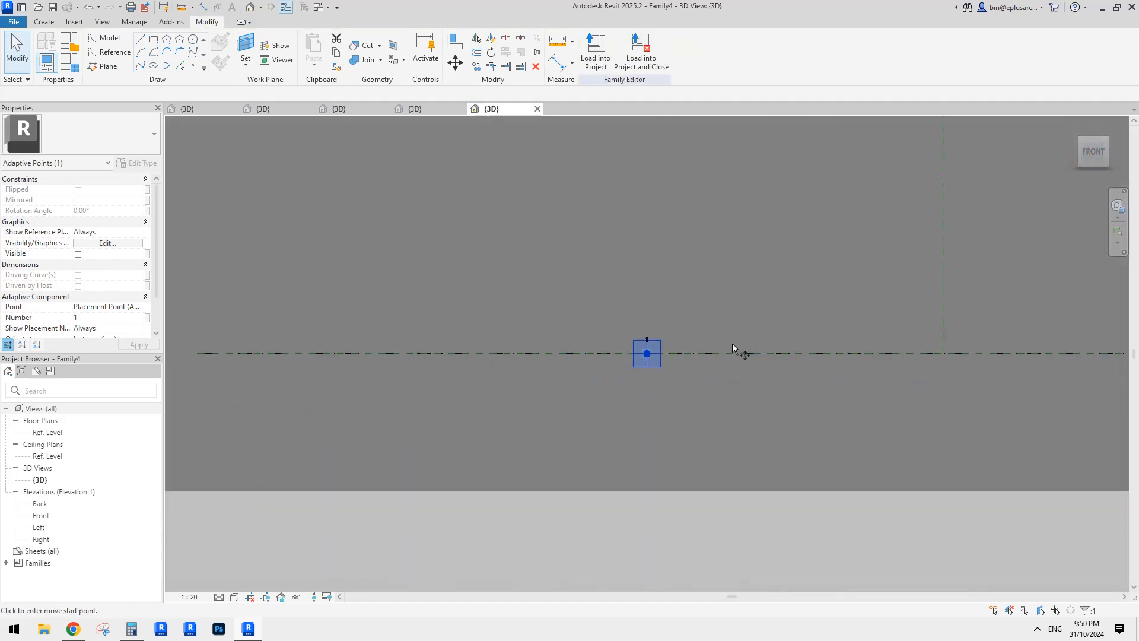
pyautogui.moveTo(732, 343); pyautogui.dragTo(723, 470, button='middle')
pyautogui.click(723, 471)
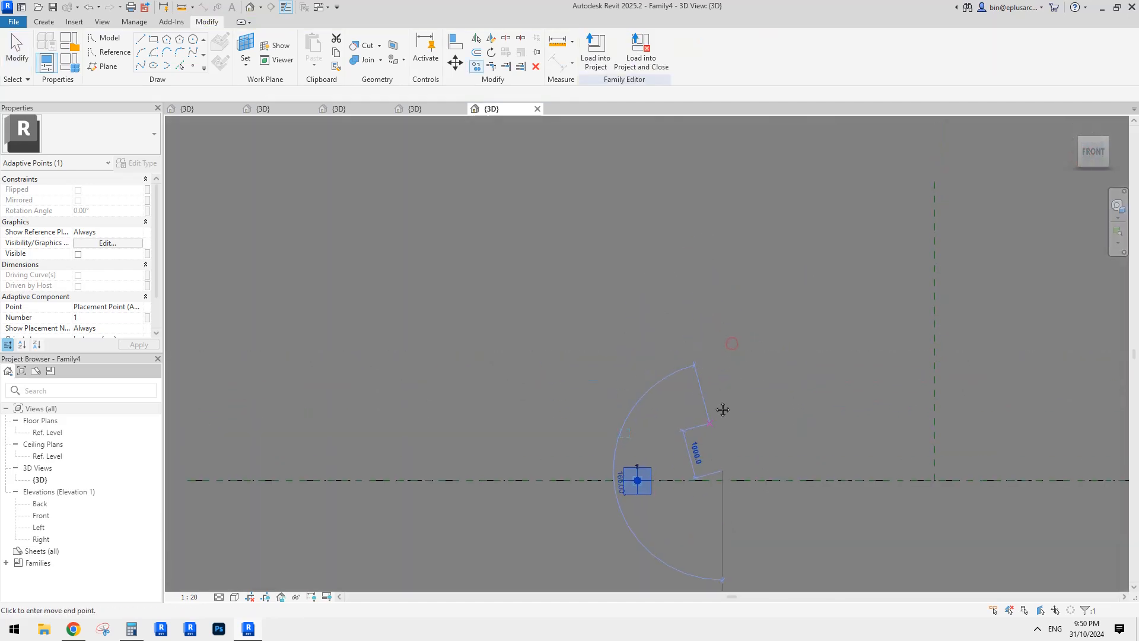
pyautogui.click(724, 259)
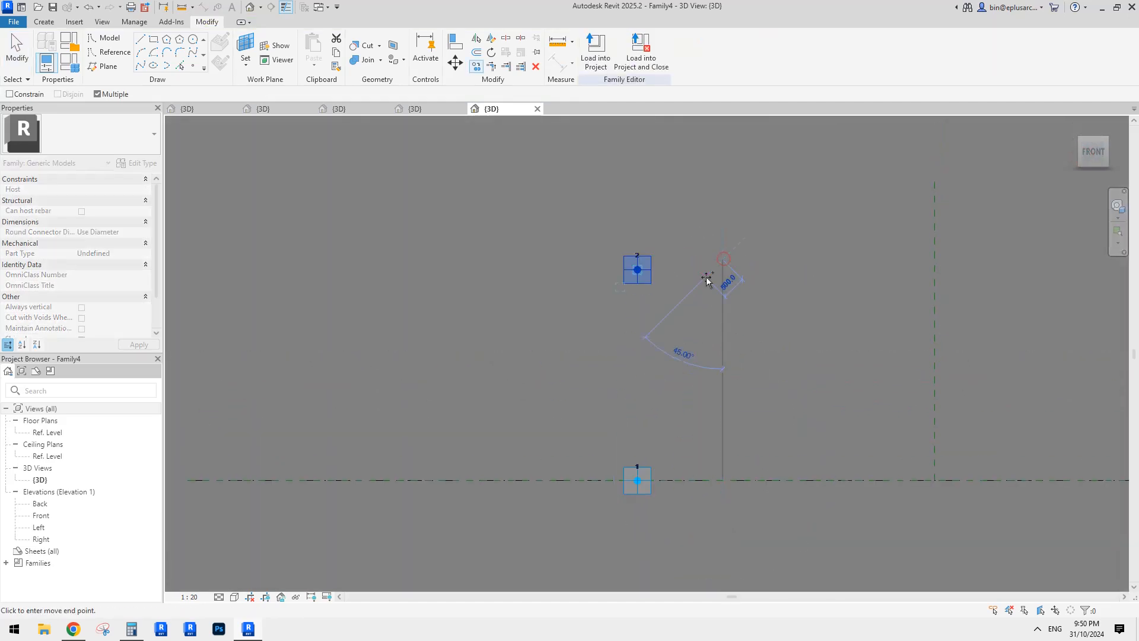
pyautogui.press('Escape')
pyautogui.press('Escape')
# - Copy adaptive point 2 horizontally by 1500 mm to create a third adaptive point at the same height
pyautogui.keyDown('shift'); pyautogui.moveTo(682, 323); pyautogui.dragTo(636, 474, button='middle'); pyautogui.keyUp('shift')
pyautogui.moveTo(639, 304)
pyautogui.mouseDown(button='middle')
pyautogui.moveTo(613, 314)
pyautogui.moveTo(649, 292)
pyautogui.mouseUp(button='middle')
pyautogui.click(608, 311)
pyautogui.keyDown('shift'); pyautogui.moveTo(646, 340); pyautogui.dragTo(671, 357, button='middle'); pyautogui.keyUp('shift')
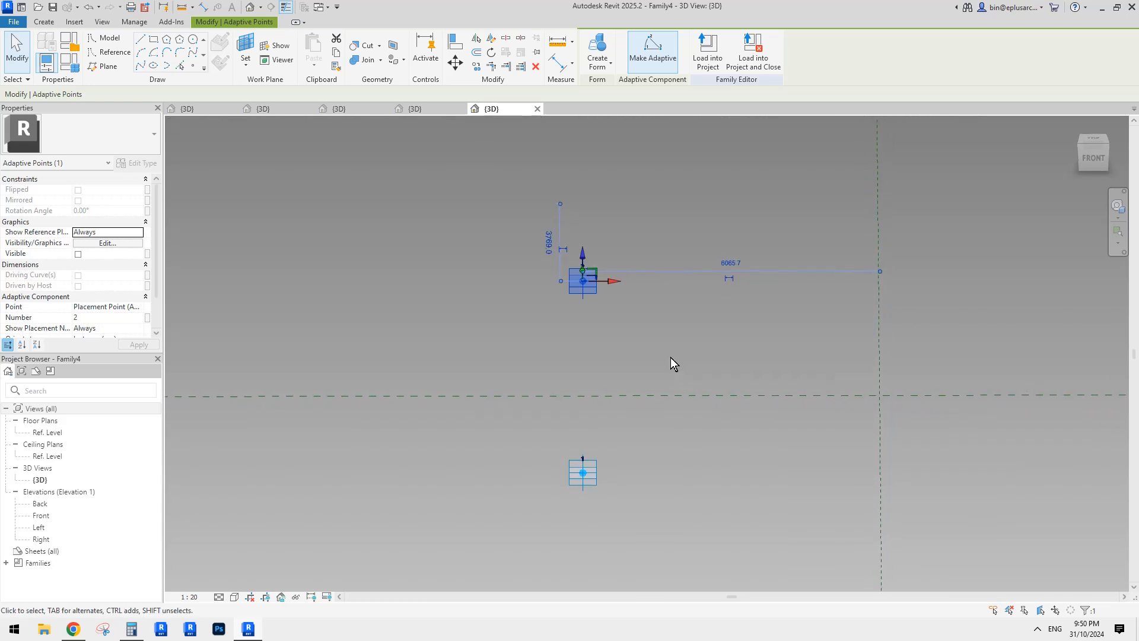
pyautogui.click(586, 478)
pyautogui.click(589, 282)
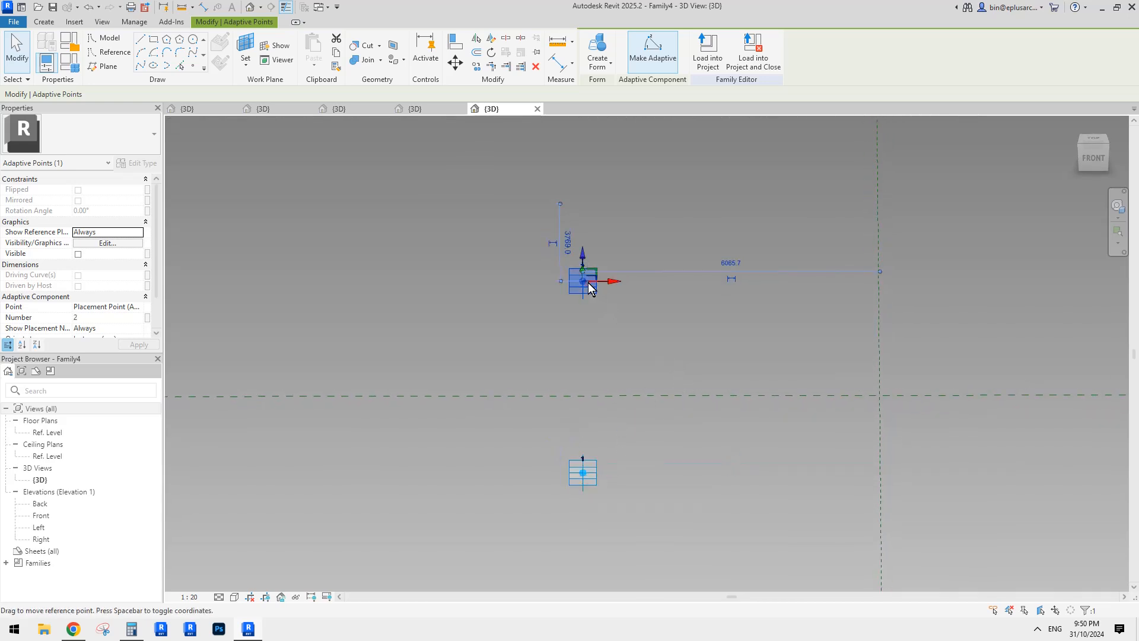
pyautogui.press('m')
pyautogui.press('v')
pyautogui.click(637, 282)
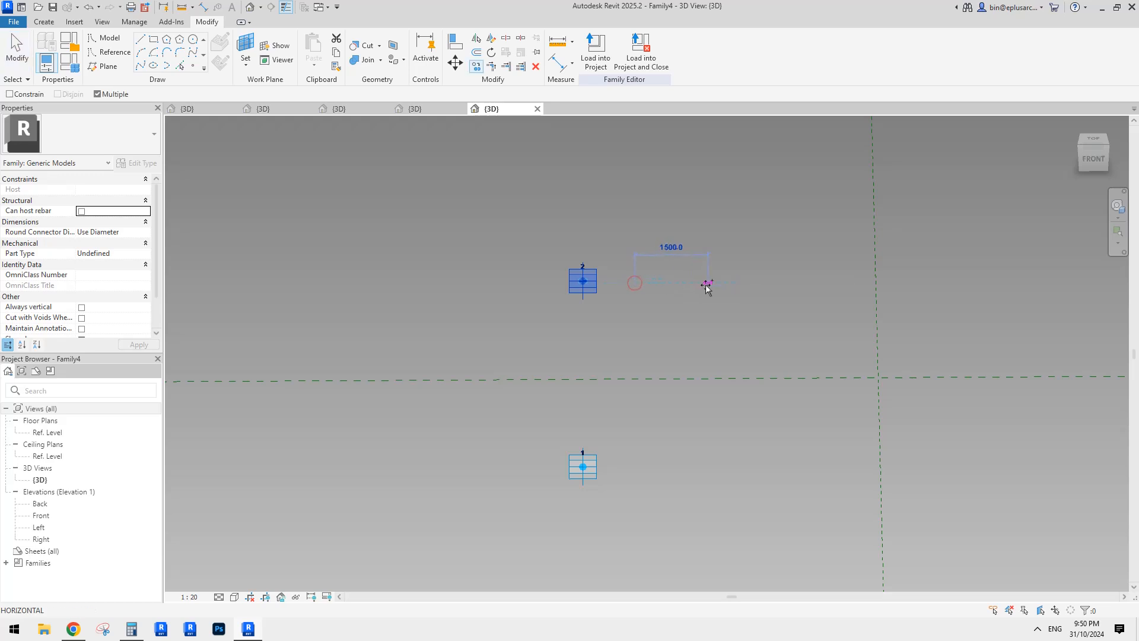
pyautogui.click(656, 280)
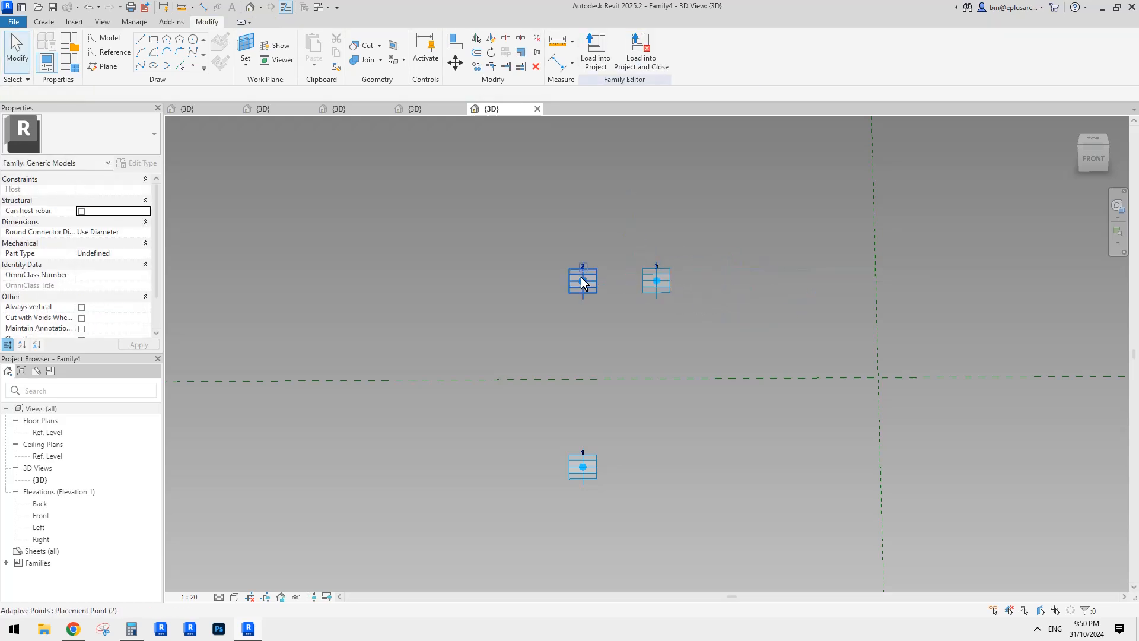
# - Check the canopy's column and branches in the Chrome reference photo, then return to Revit and view the three adaptive points from an angle
pyautogui.click(80, 629)
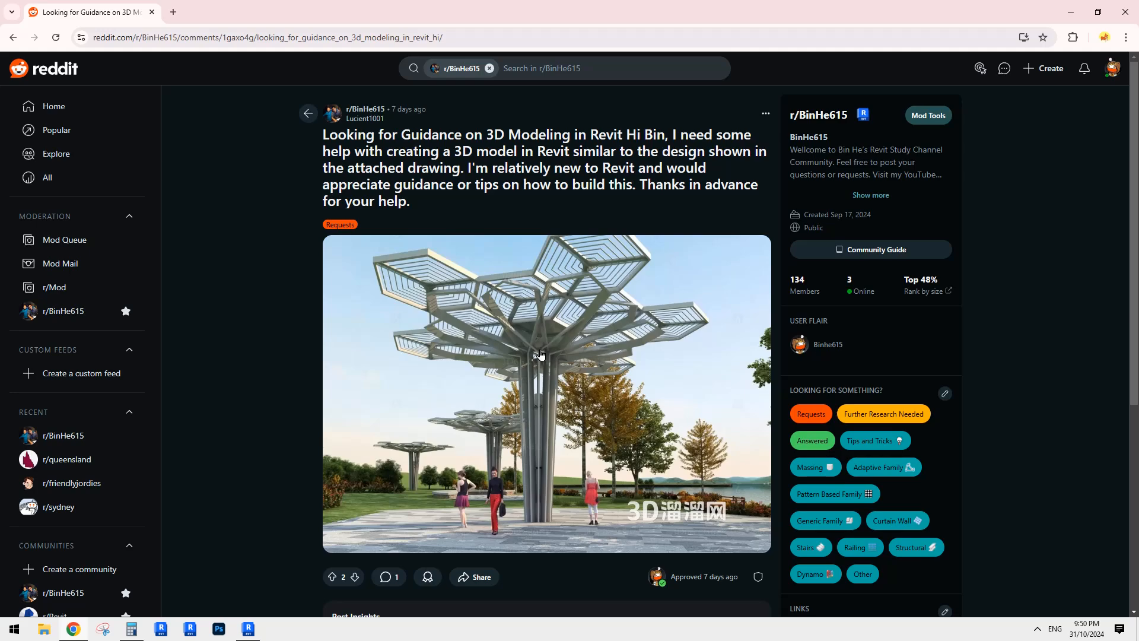
pyautogui.click(245, 628)
pyautogui.keyDown('shift'); pyautogui.moveTo(674, 348); pyautogui.dragTo(591, 418, button='middle'); pyautogui.keyUp('shift')
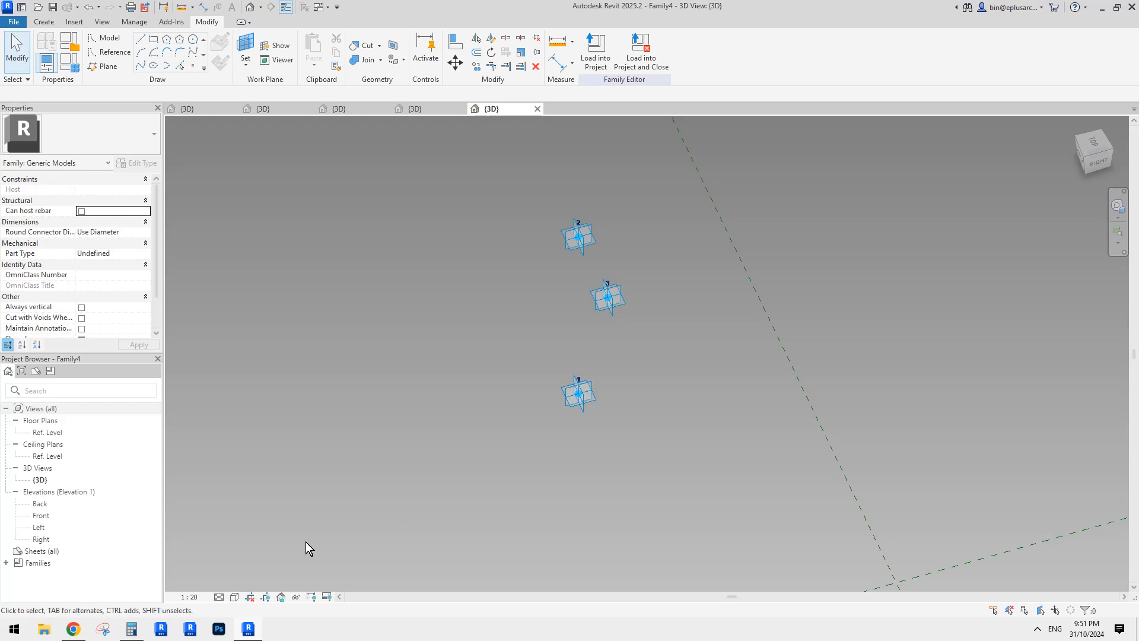
pyautogui.moveTo(442, 415); pyautogui.dragTo(440, 431, button='middle')
# - Open the recent family 20241027B and open its Family11 column-and-branch component for editing
pyautogui.click(21, 7)
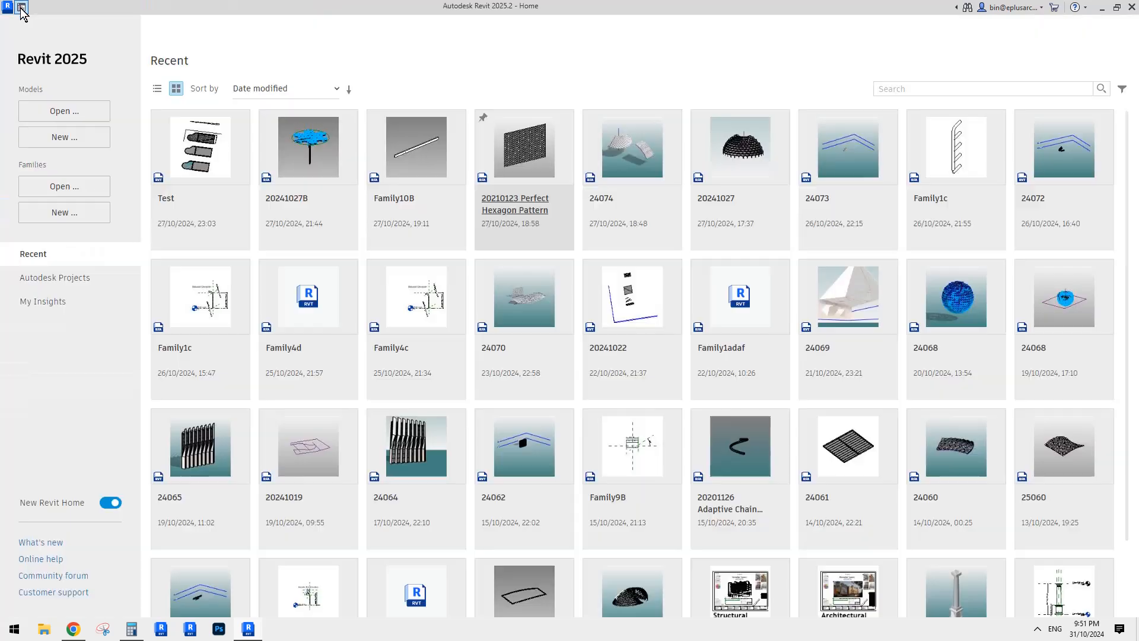
pyautogui.click(310, 141)
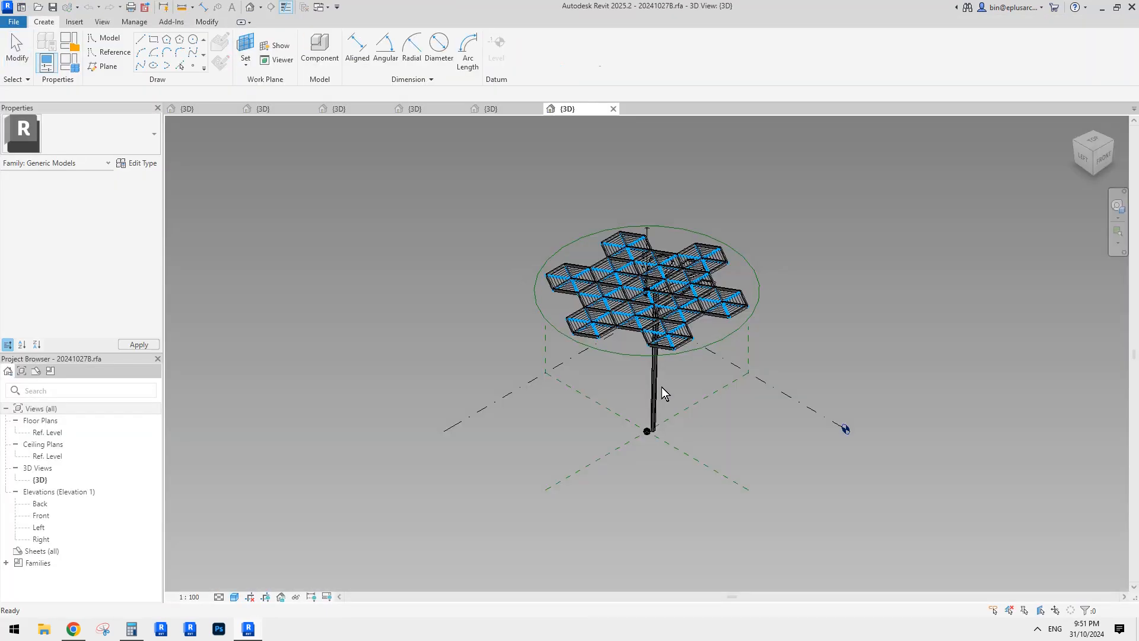
pyautogui.scroll(3, 661, 387)
pyautogui.click(658, 400)
pyautogui.keyDown('shift'); pyautogui.moveTo(666, 411); pyautogui.dragTo(584, 237, button='middle'); pyautogui.keyUp('shift')
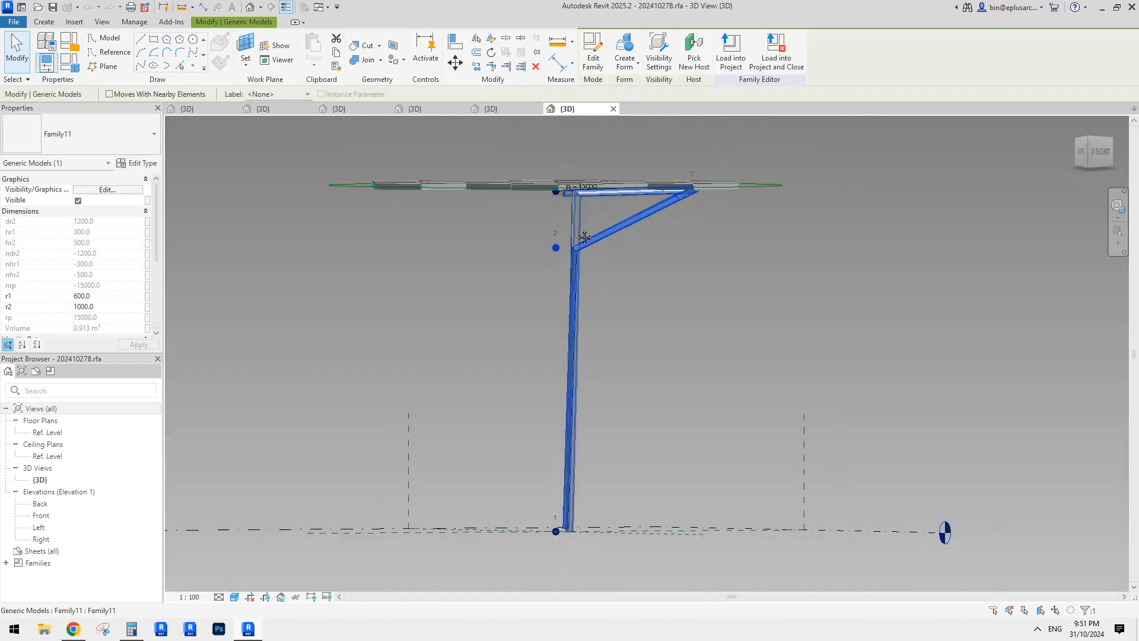
pyautogui.click(596, 52)
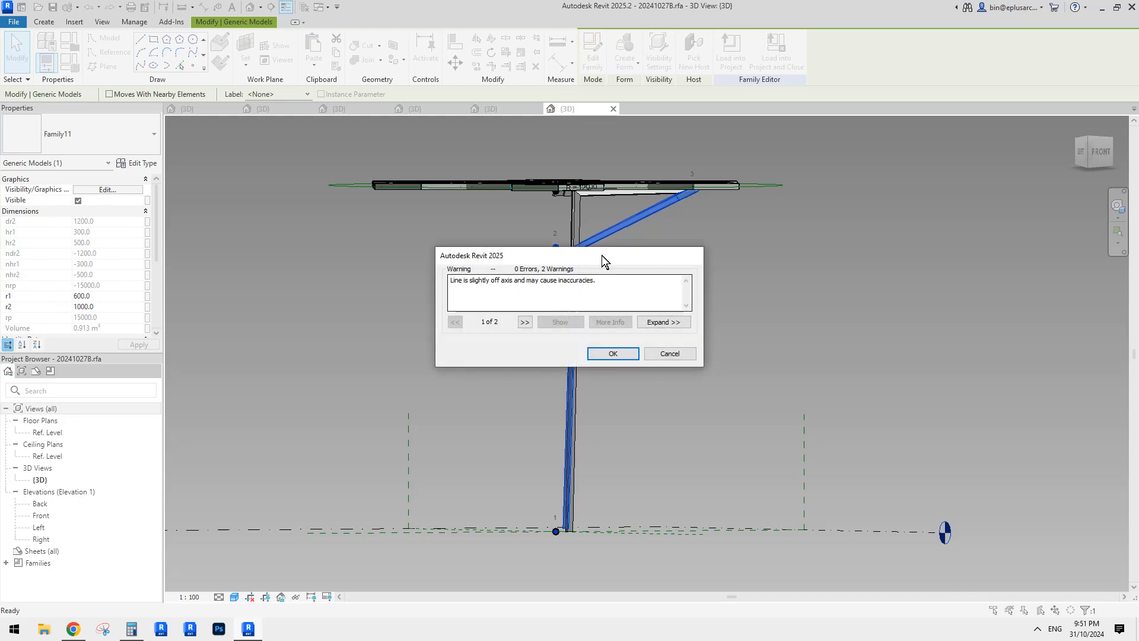
pyautogui.click(613, 354)
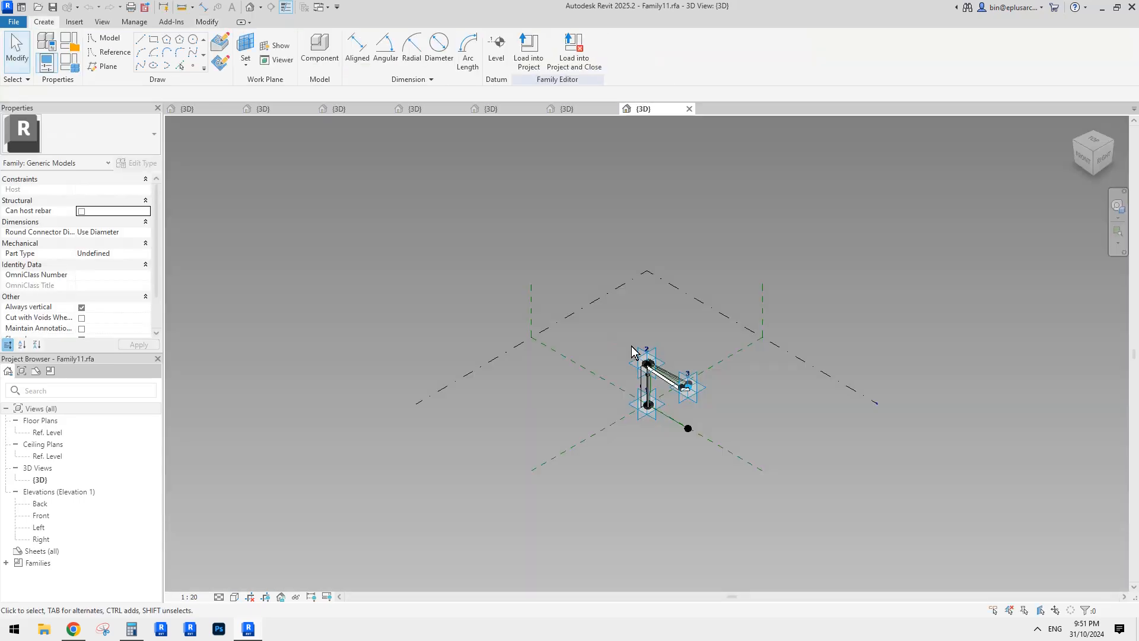
# - Examine adaptive points 1 and 2 at the column's base and top, along with the circles drawn around them
pyautogui.scroll(6, 652, 409)
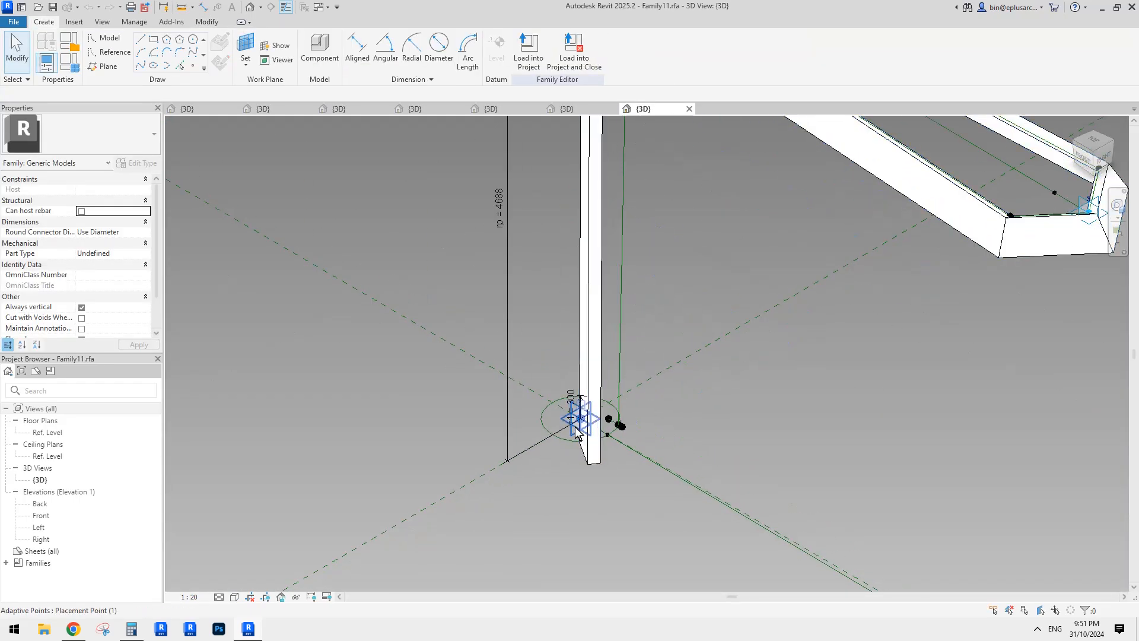
pyautogui.keyDown('shift'); pyautogui.moveTo(576, 431); pyautogui.dragTo(515, 607, button='middle'); pyautogui.keyUp('shift')
pyautogui.click(592, 424)
pyautogui.scroll(3, 560, 400)
pyautogui.scroll(-5, 551, 426)
pyautogui.scroll(3, 529, 318)
pyautogui.press('Tab')
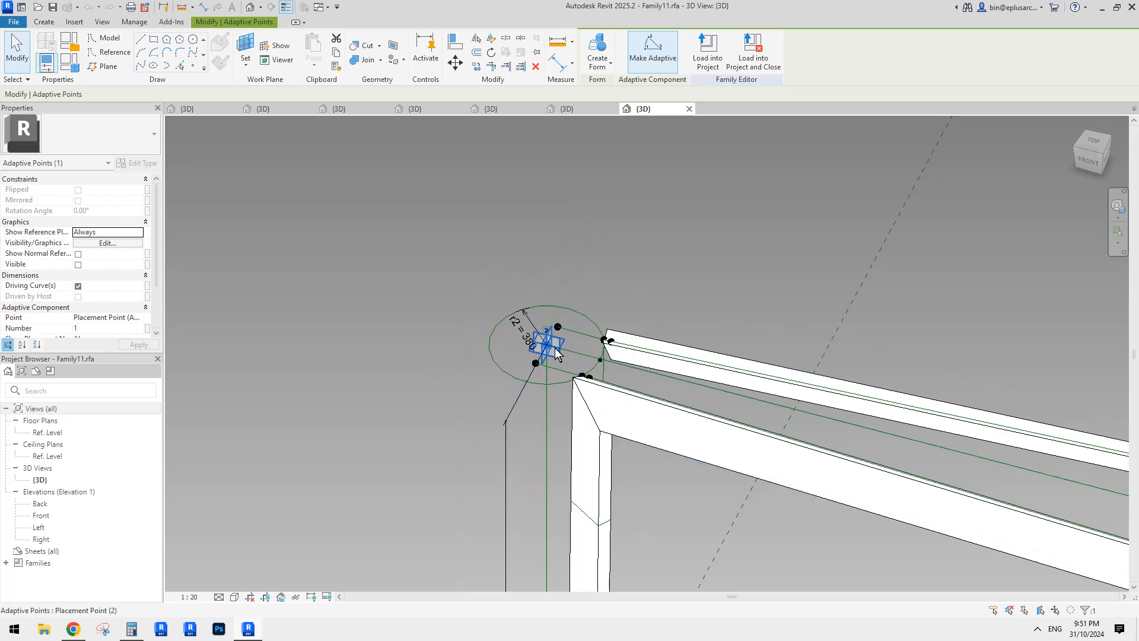
pyautogui.scroll(-3, 557, 350)
pyautogui.moveTo(578, 486); pyautogui.dragTo(593, 308, button='middle')
pyautogui.keyDown('shift'); pyautogui.moveTo(594, 309); pyautogui.dragTo(596, 330, button='middle'); pyautogui.keyUp('shift')
pyautogui.scroll(3, 589, 415)
pyautogui.click(590, 415)
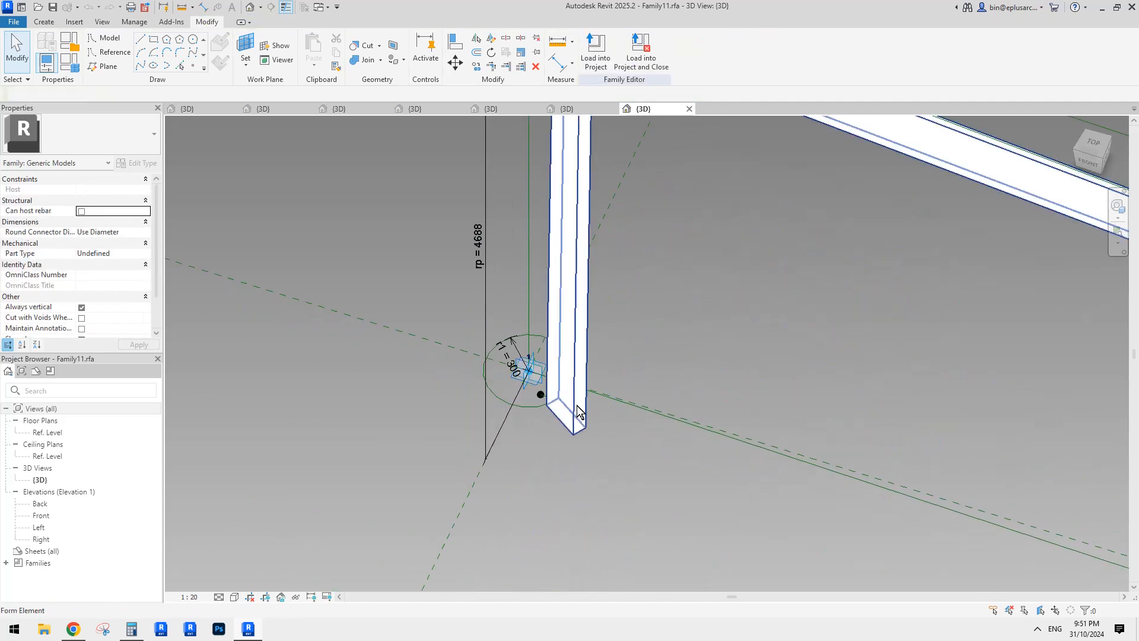
# - Inspect the solid column-and-branch form and the reference lines and points around the r1 base circle
pyautogui.moveTo(589, 420)
pyautogui.keyDown('shift'); pyautogui.mouseDown(button='middle')
pyautogui.moveTo(639, 413)
pyautogui.moveTo(618, 408)
pyautogui.moveTo(603, 437)
pyautogui.mouseUp(button='middle'); pyautogui.keyUp('shift')
pyautogui.scroll(-3, 603, 411)
pyautogui.moveTo(698, 292); pyautogui.dragTo(608, 383, button='middle')
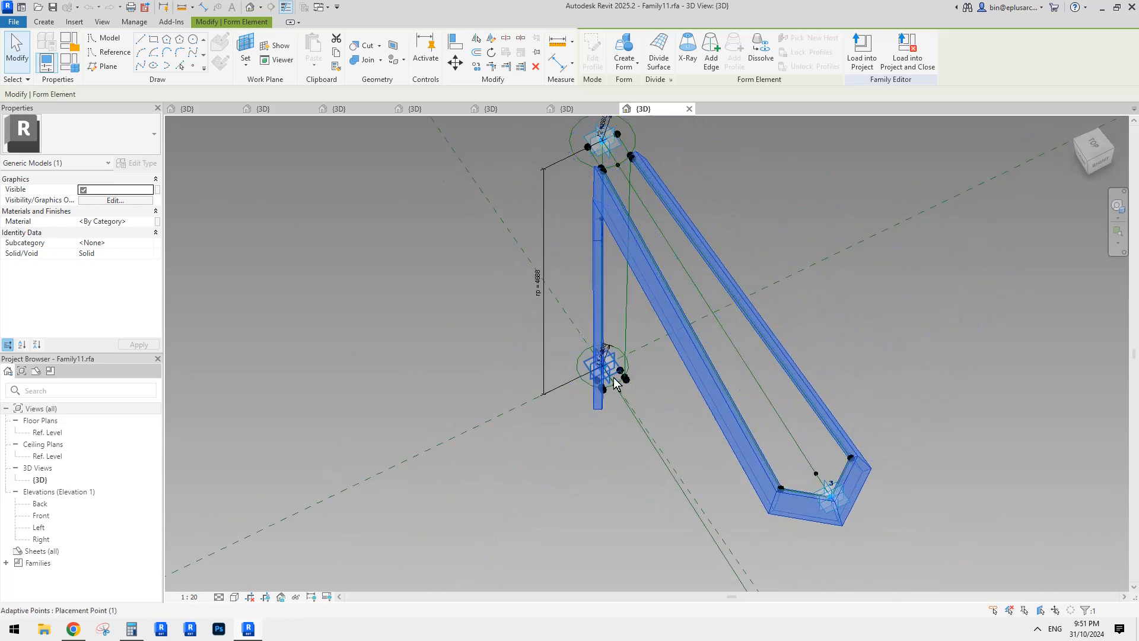
pyautogui.scroll(5, 609, 384)
pyautogui.press('Escape')
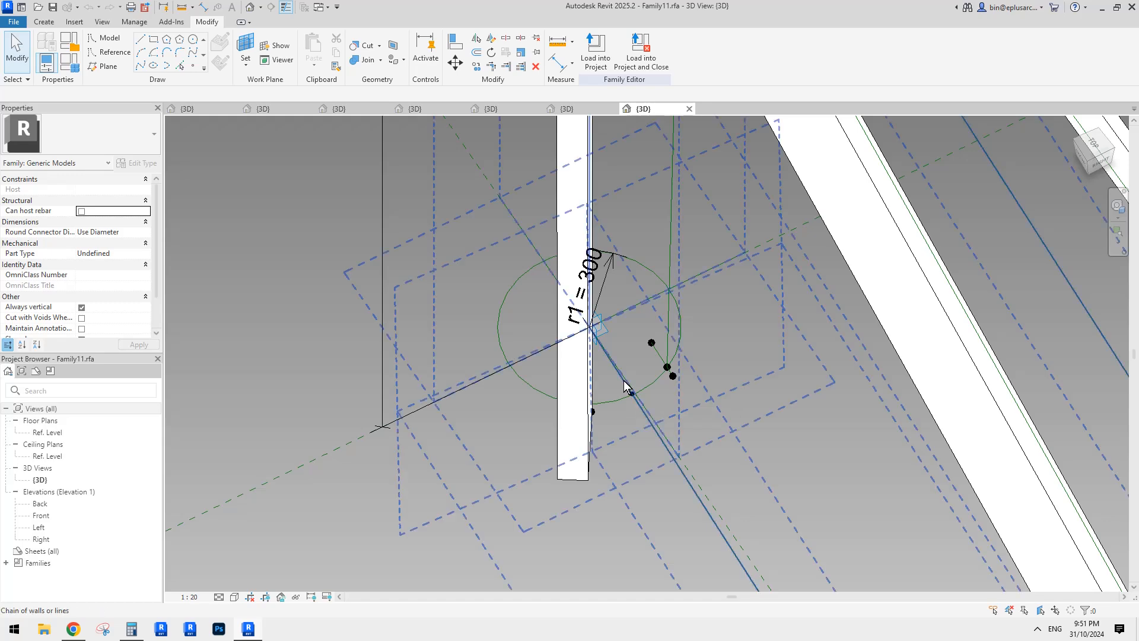
pyautogui.moveTo(625, 384); pyautogui.dragTo(625, 397, button='middle')
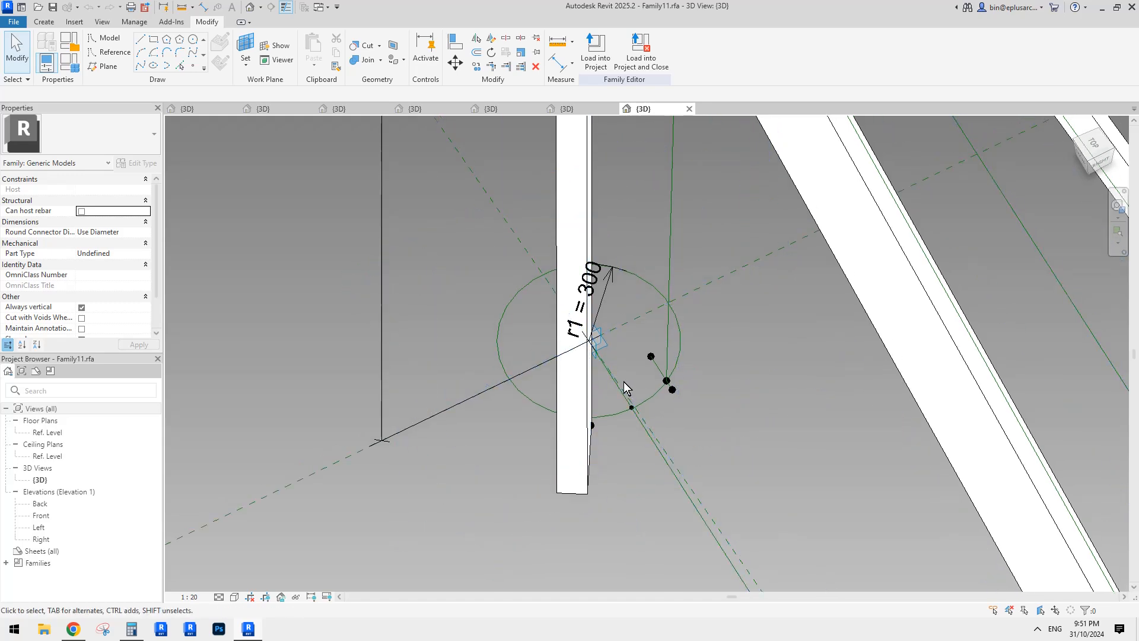
pyautogui.scroll(-5, 624, 382)
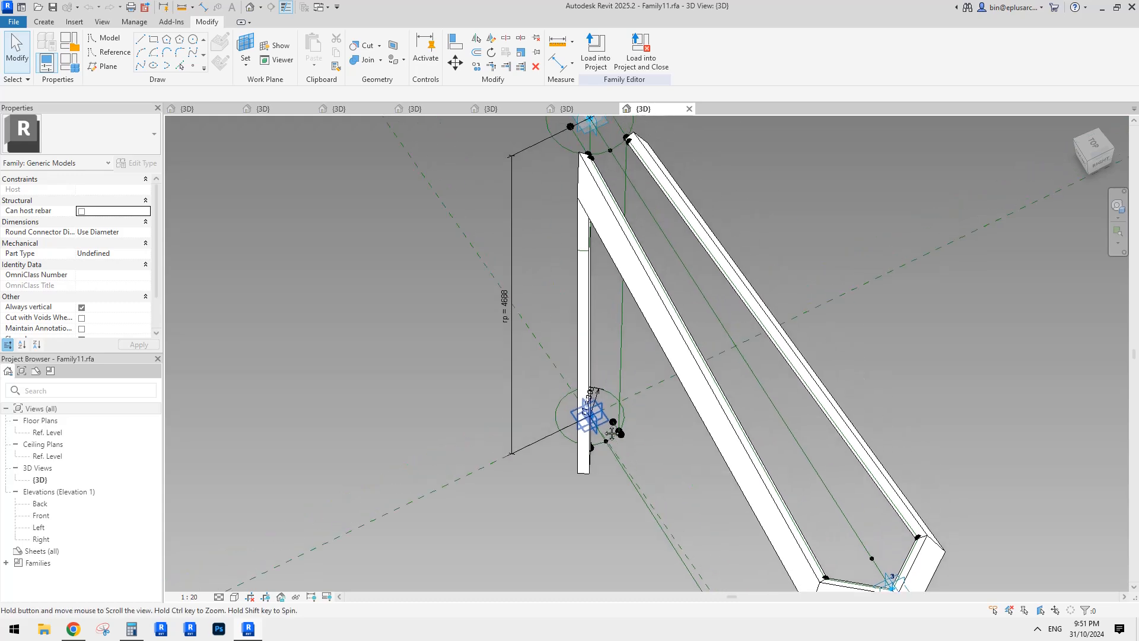
pyautogui.moveTo(605, 428)
pyautogui.mouseDown(button='middle')
pyautogui.moveTo(607, 458)
pyautogui.moveTo(613, 432)
pyautogui.mouseUp(button='middle')
pyautogui.press('Tab')
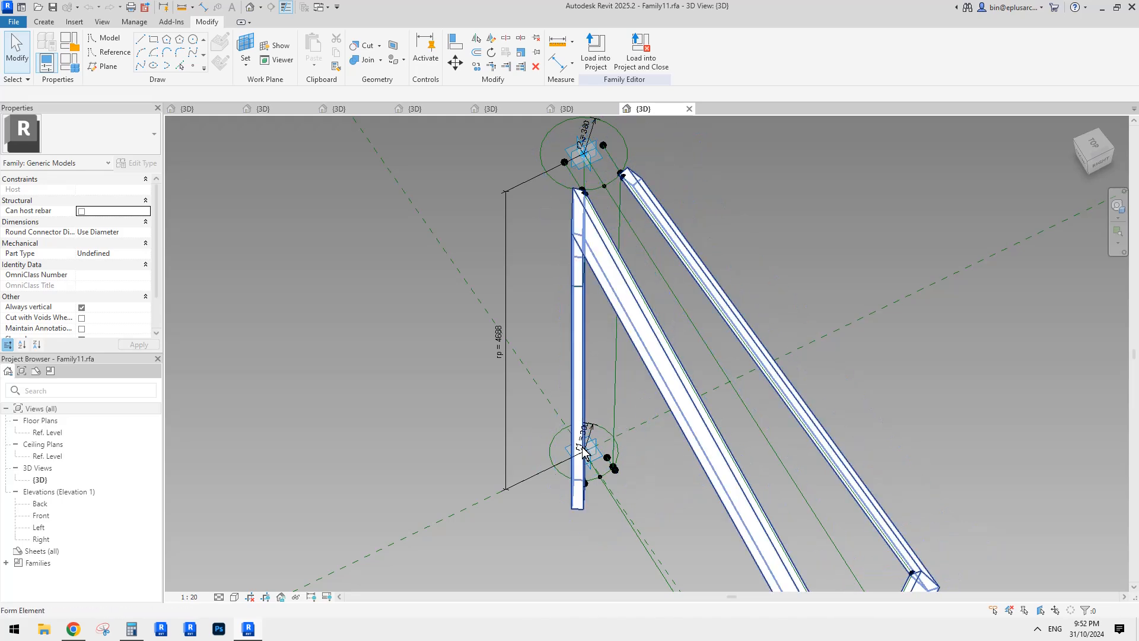
pyautogui.press('Tab')
pyautogui.press('Tab')
# - Study how the column and branch members relate to adaptive points 1, 2 and 3 and their reference lines
pyautogui.moveTo(625, 275); pyautogui.dragTo(621, 304, button='middle')
pyautogui.scroll(-1, 629, 281)
pyautogui.scroll(-1, 652, 329)
pyautogui.moveTo(664, 350); pyautogui.dragTo(622, 267, button='middle')
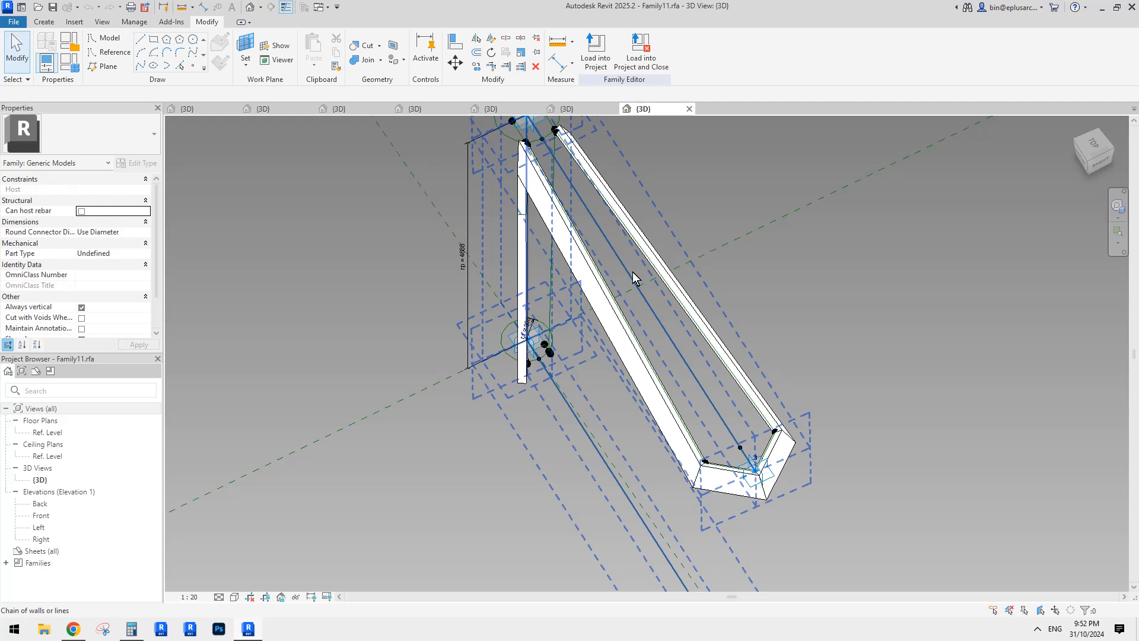
pyautogui.moveTo(602, 320); pyautogui.dragTo(607, 334, button='middle')
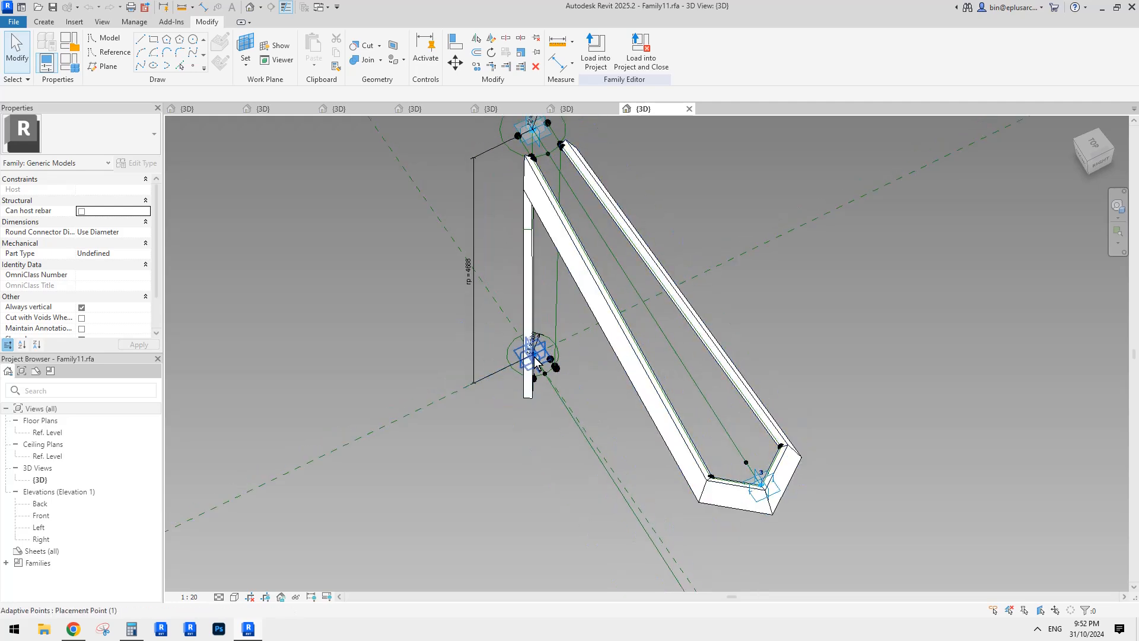
pyautogui.scroll(2, 535, 359)
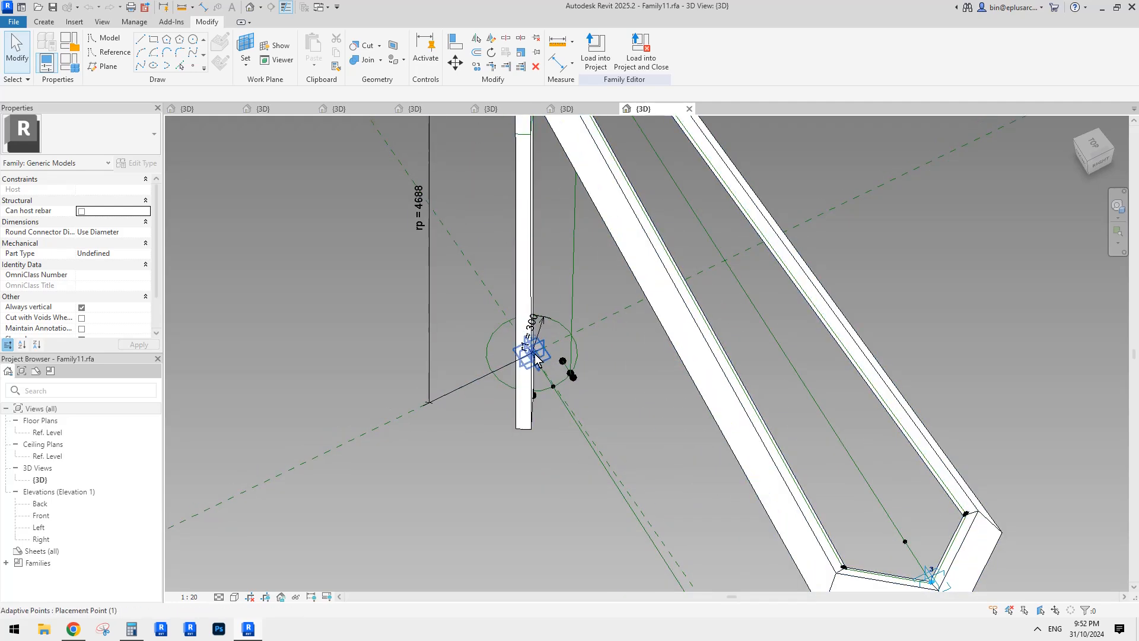
pyautogui.scroll(-3, 535, 360)
pyautogui.scroll(2, 523, 163)
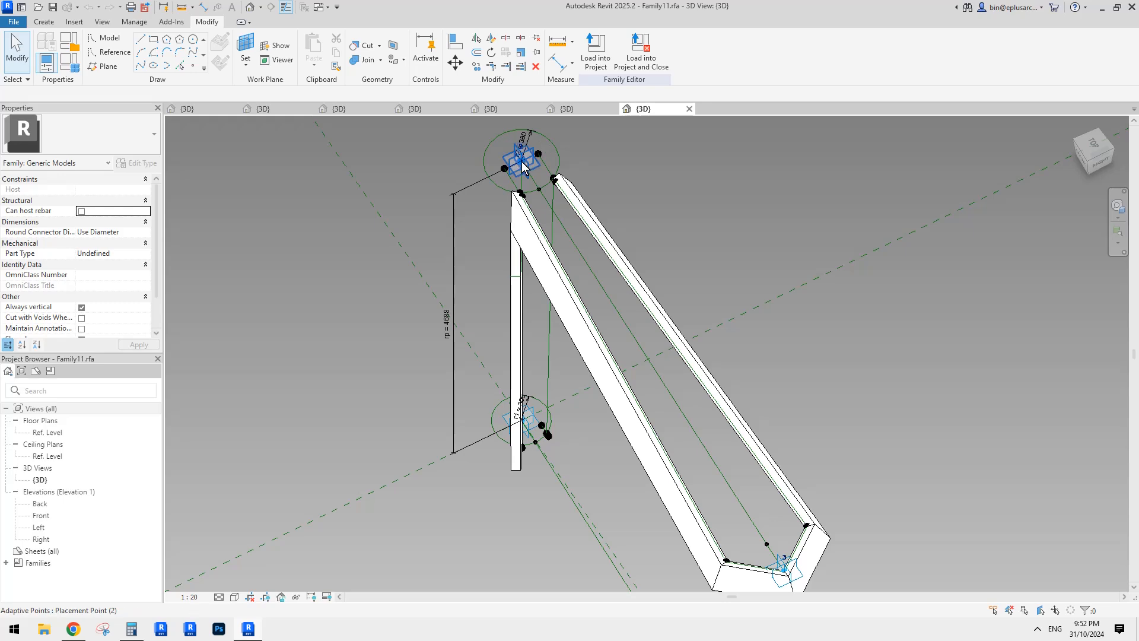
pyautogui.moveTo(622, 302); pyautogui.dragTo(615, 168, button='middle')
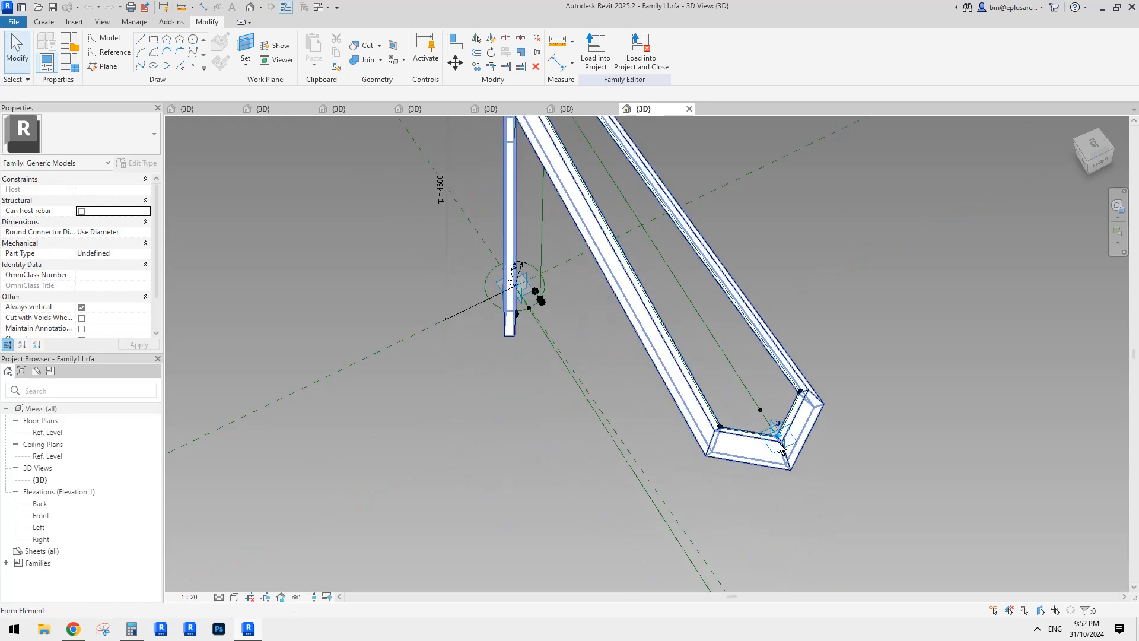
pyautogui.scroll(-2, 781, 444)
pyautogui.moveTo(610, 323); pyautogui.dragTo(627, 376, button='middle')
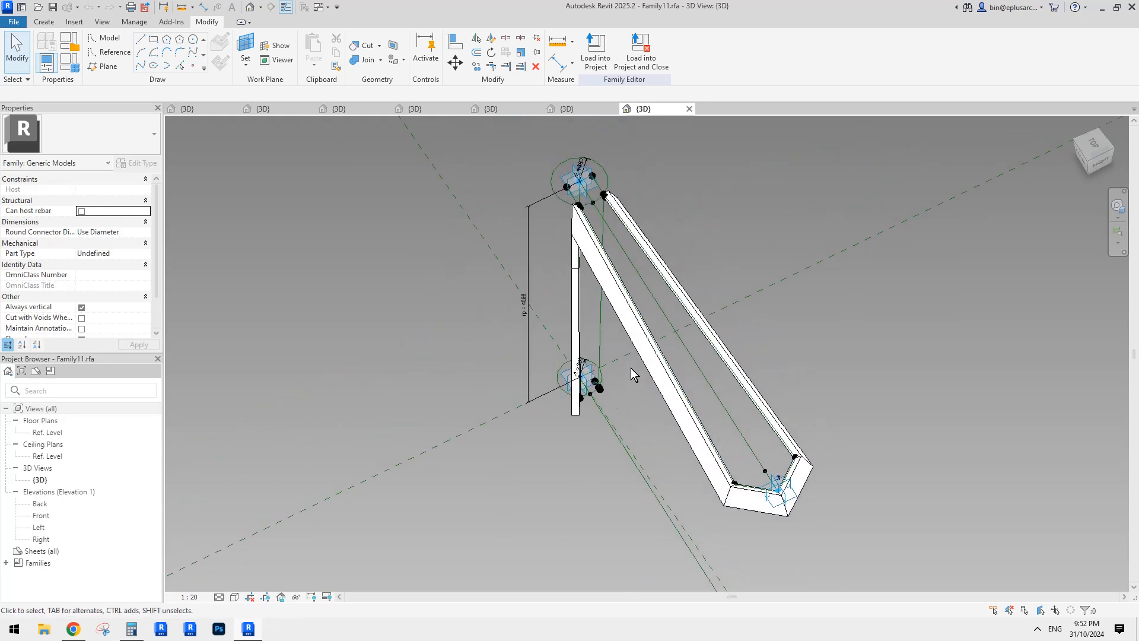
pyautogui.click(629, 367)
pyautogui.scroll(4, 569, 256)
pyautogui.moveTo(552, 227); pyautogui.dragTo(554, 250, button='middle')
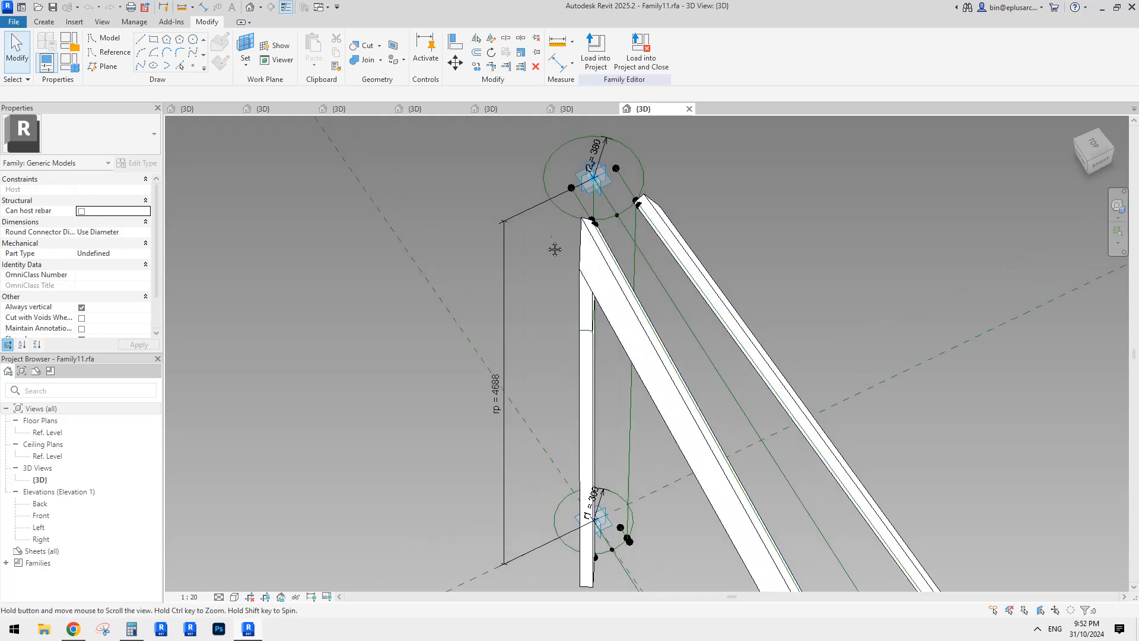
pyautogui.scroll(-3, 536, 218)
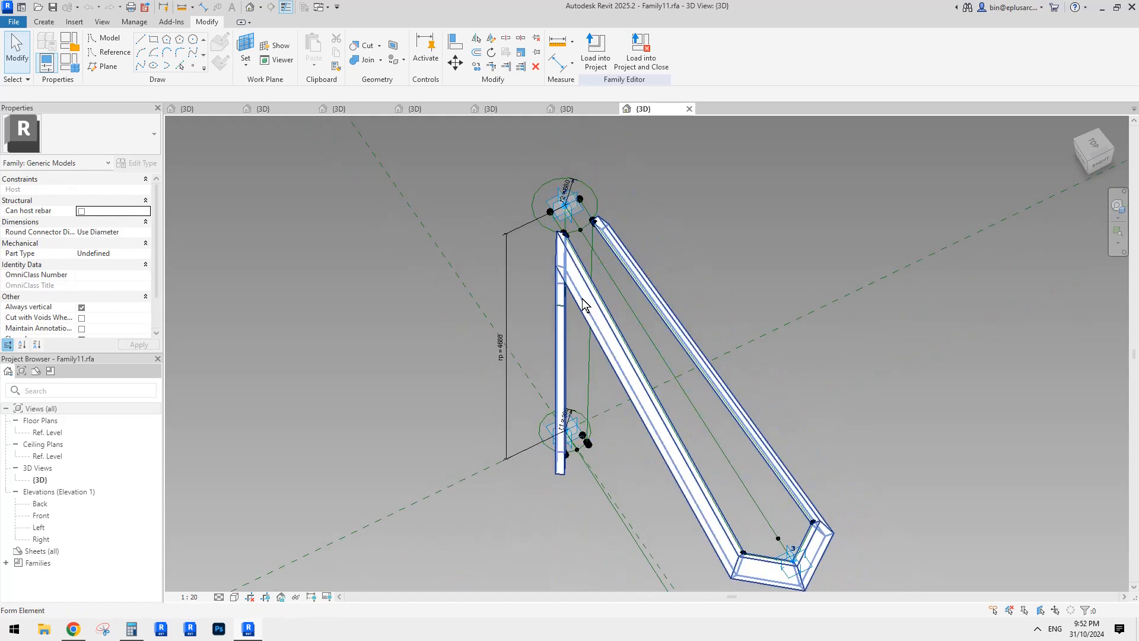
pyautogui.scroll(1, 474, 165)
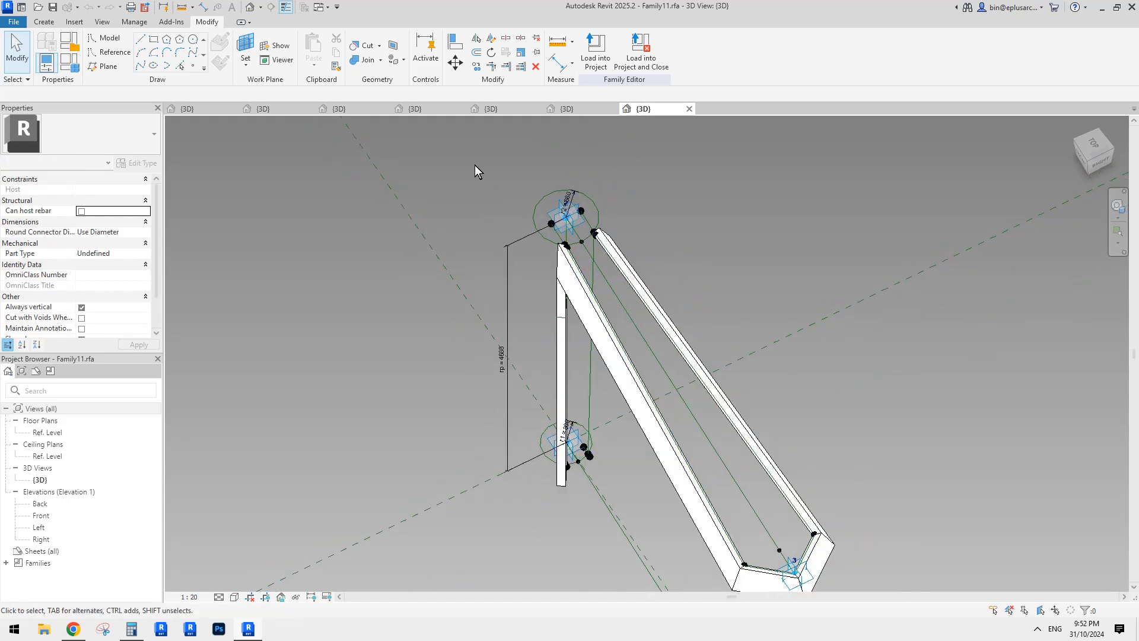
# - Close the 20241027B family, then close Family4 without saving its changes
pyautogui.click(575, 109)
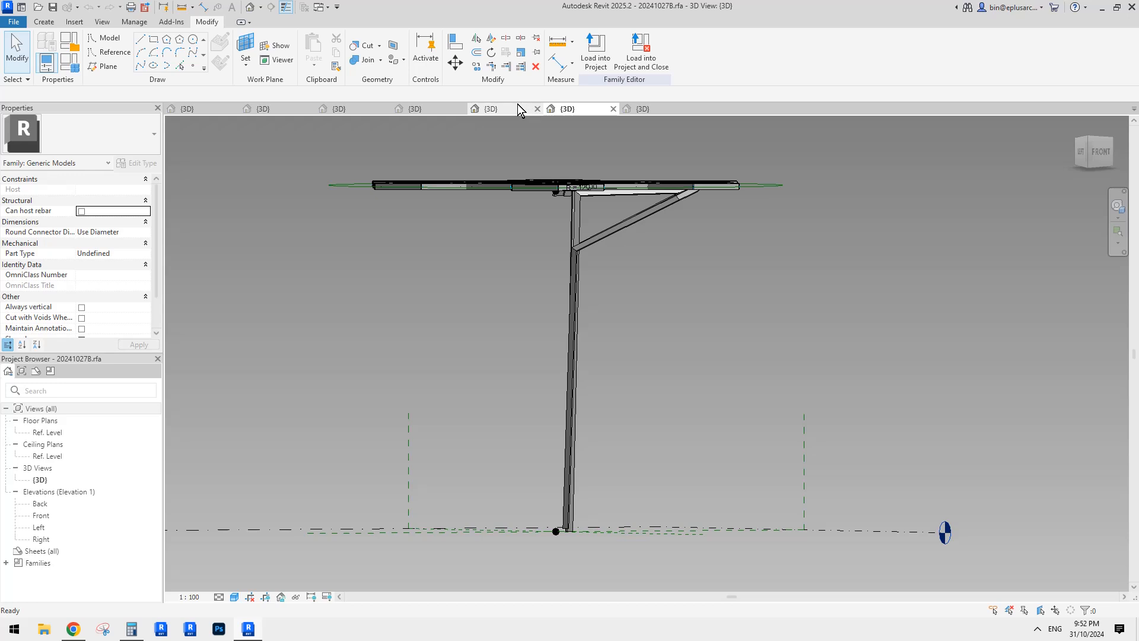
pyautogui.click(613, 109)
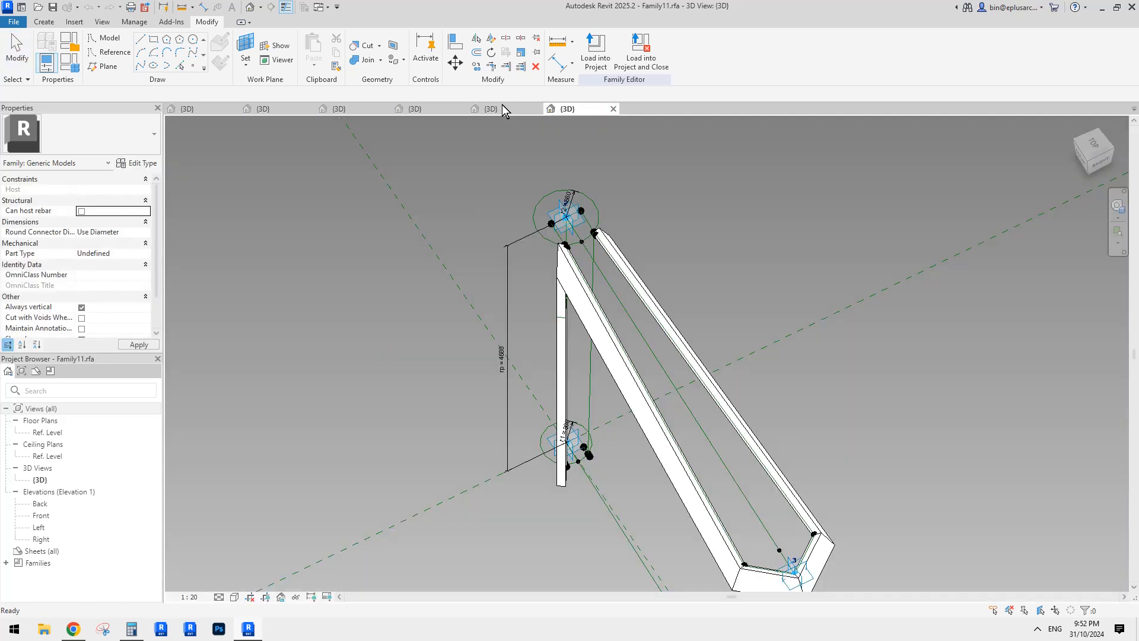
pyautogui.click(497, 107)
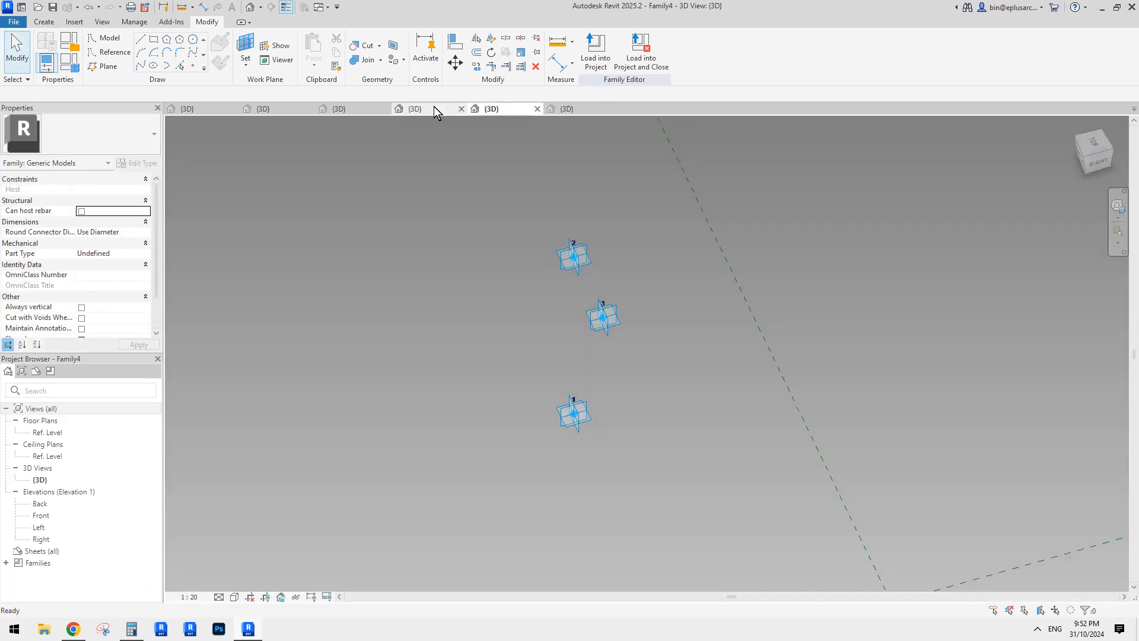
pyautogui.click(536, 109)
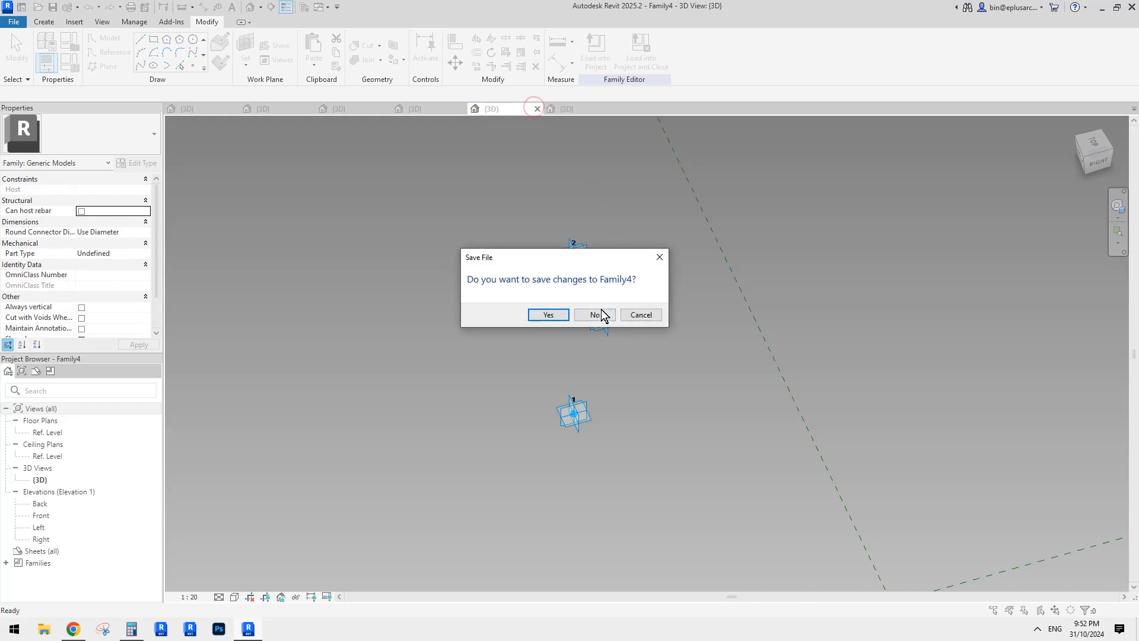
pyautogui.click(598, 313)
# - Compare the open Family3 and Family11 views, finishing in Family3 with its two connected adaptive points
pyautogui.click(419, 111)
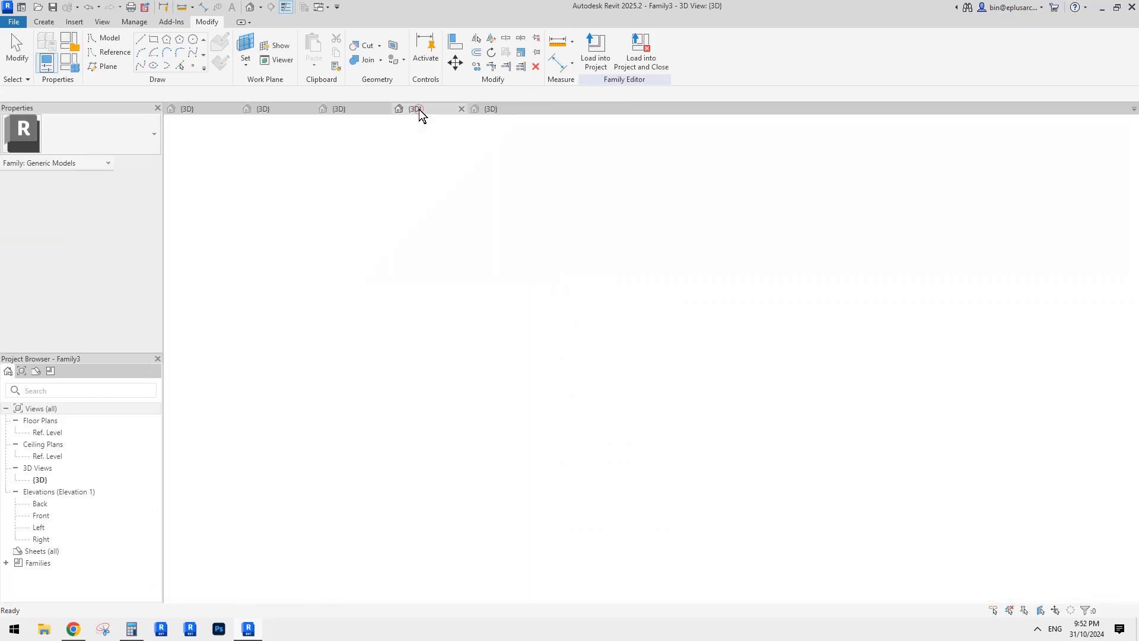
pyautogui.click(491, 109)
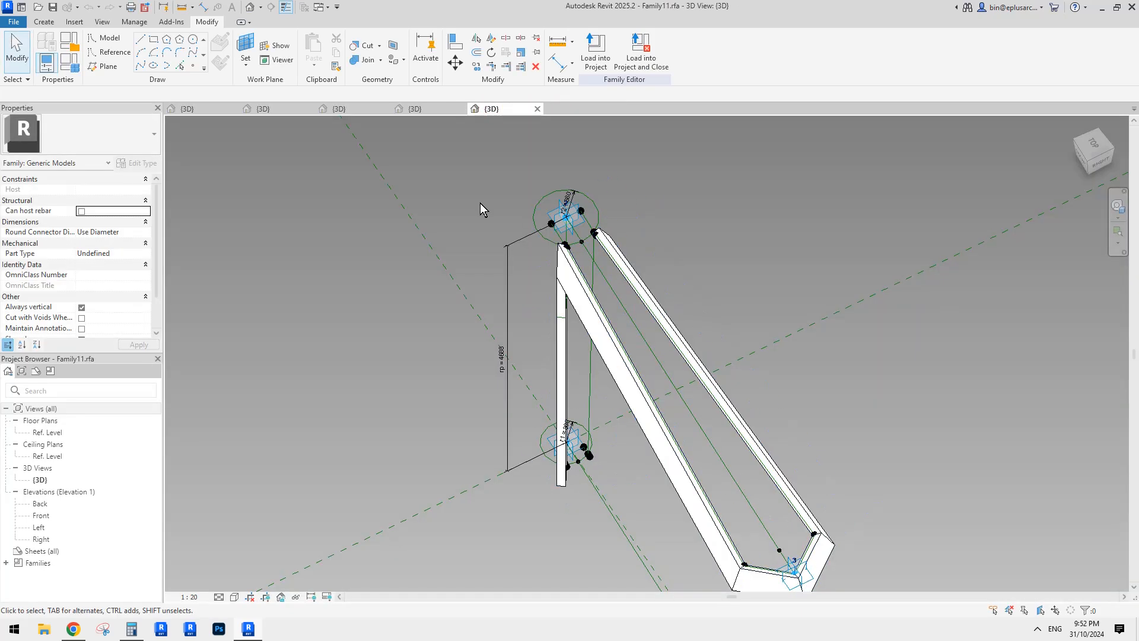
pyautogui.click(425, 110)
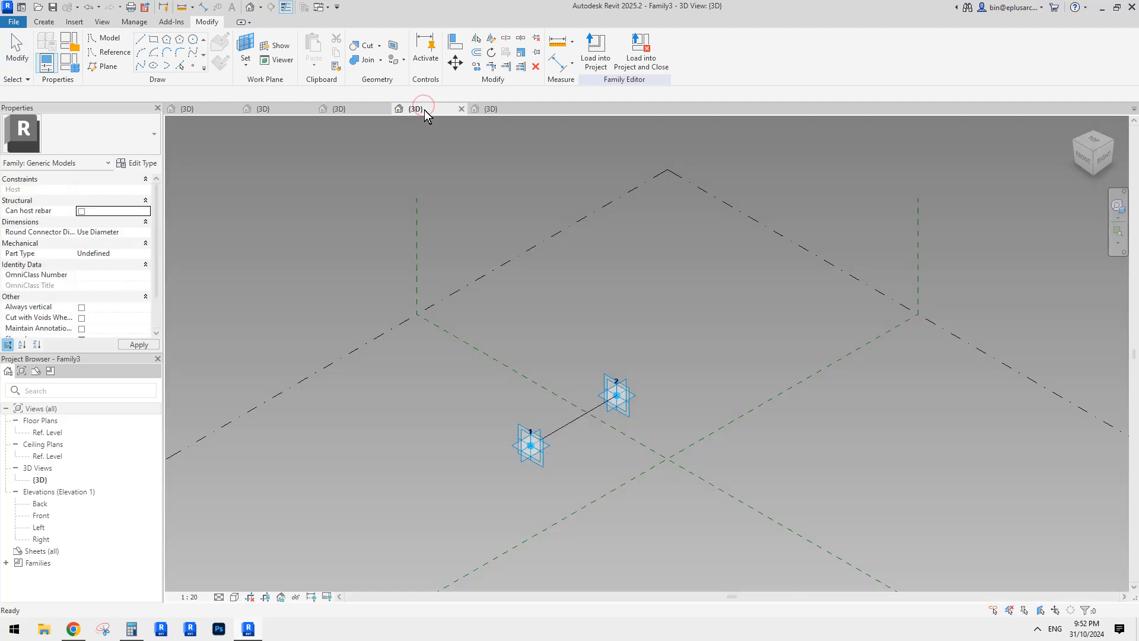
# - Close Family3 without saving its changes and switch to the Family2 canopy view
pyautogui.click(461, 109)
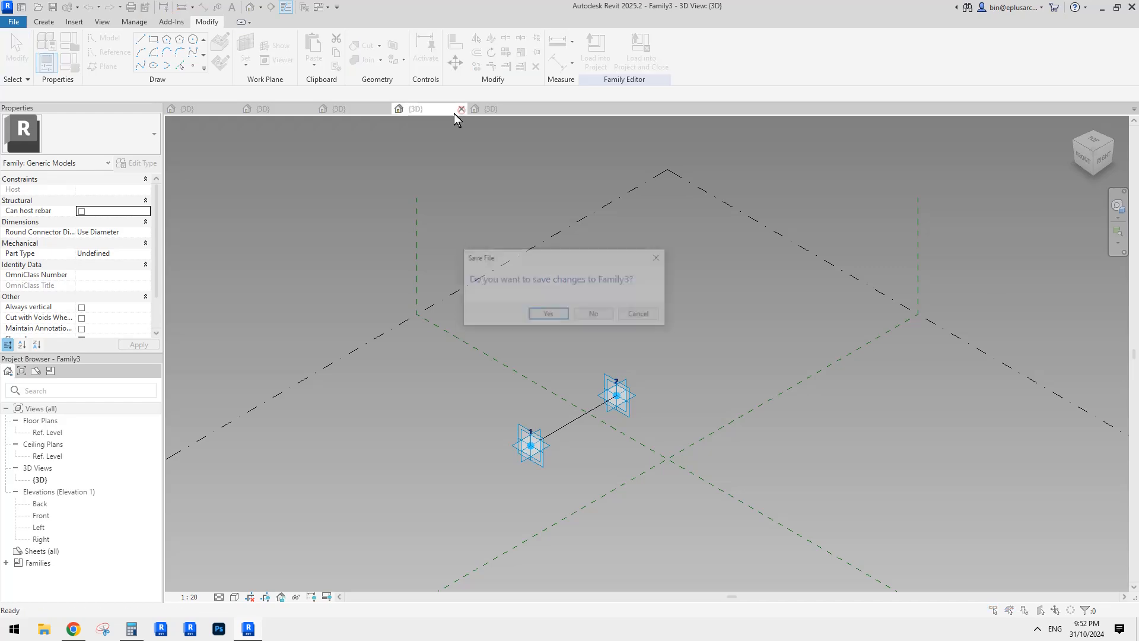
pyautogui.click(588, 315)
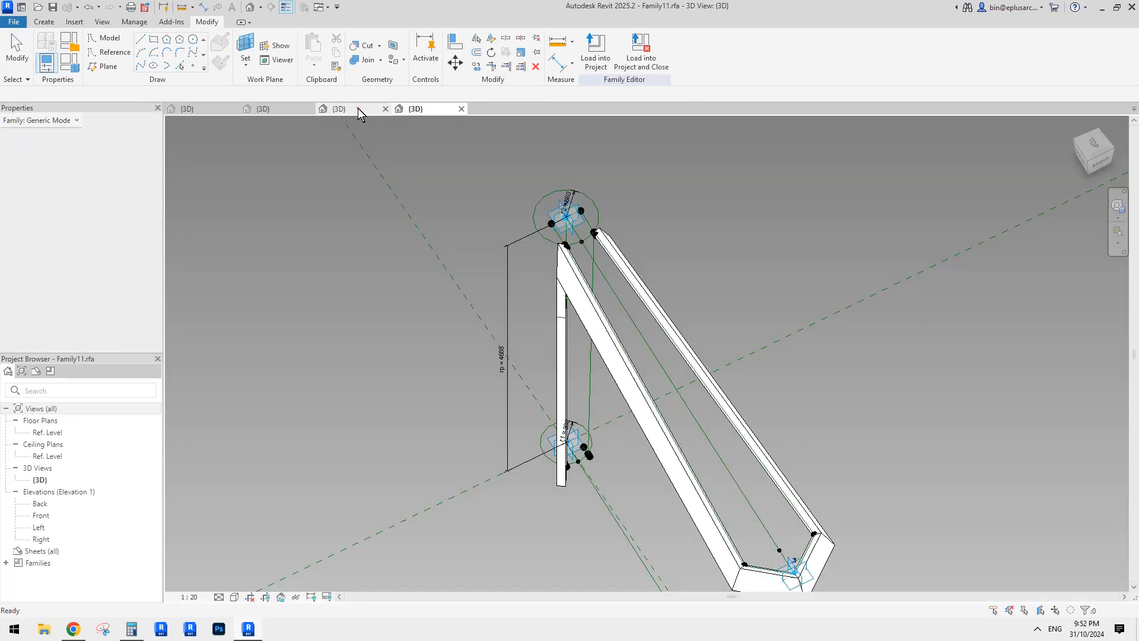
pyautogui.click(358, 108)
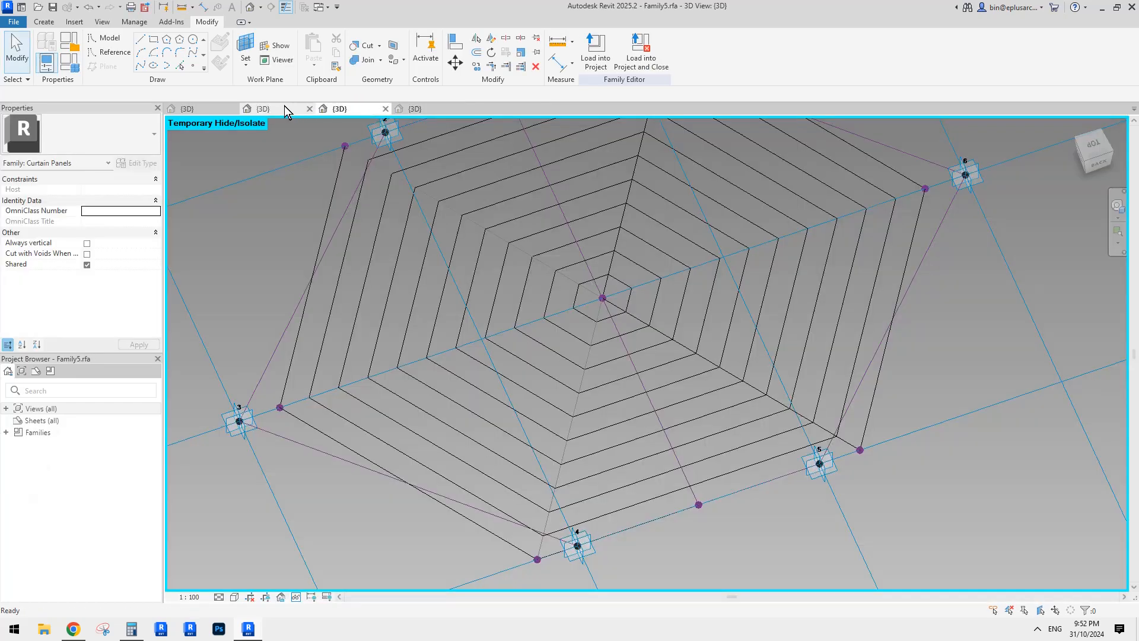
pyautogui.click(286, 110)
# - Delete the r2 reference circle around the base reference point below the canopy
pyautogui.moveTo(498, 373); pyautogui.dragTo(635, 284, button='middle')
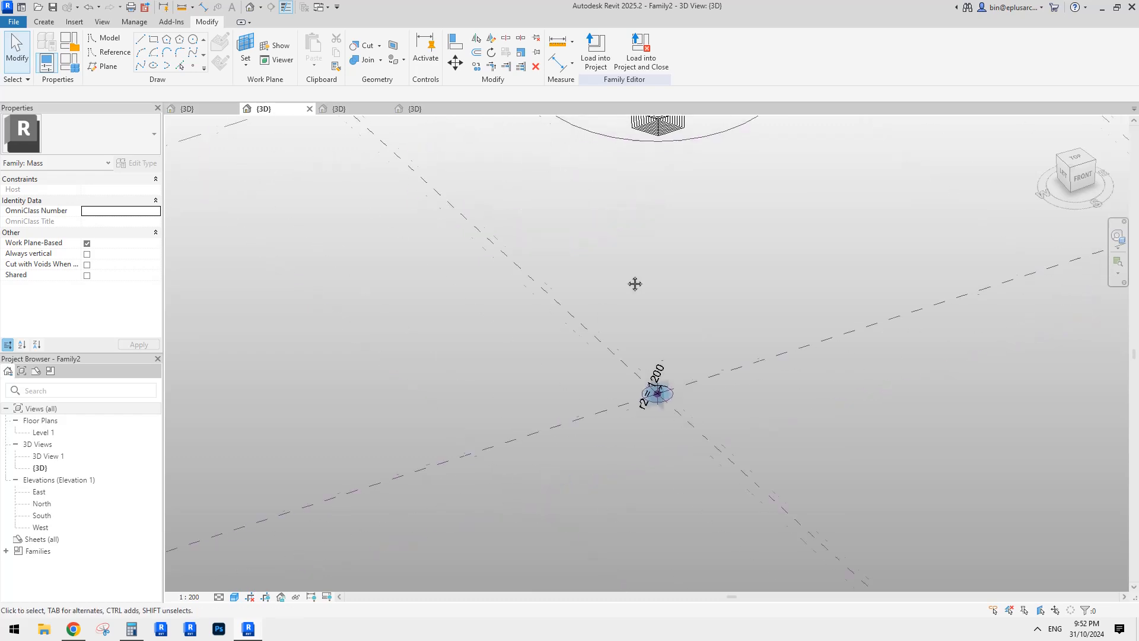
pyautogui.scroll(3, 667, 364)
pyautogui.click(666, 357)
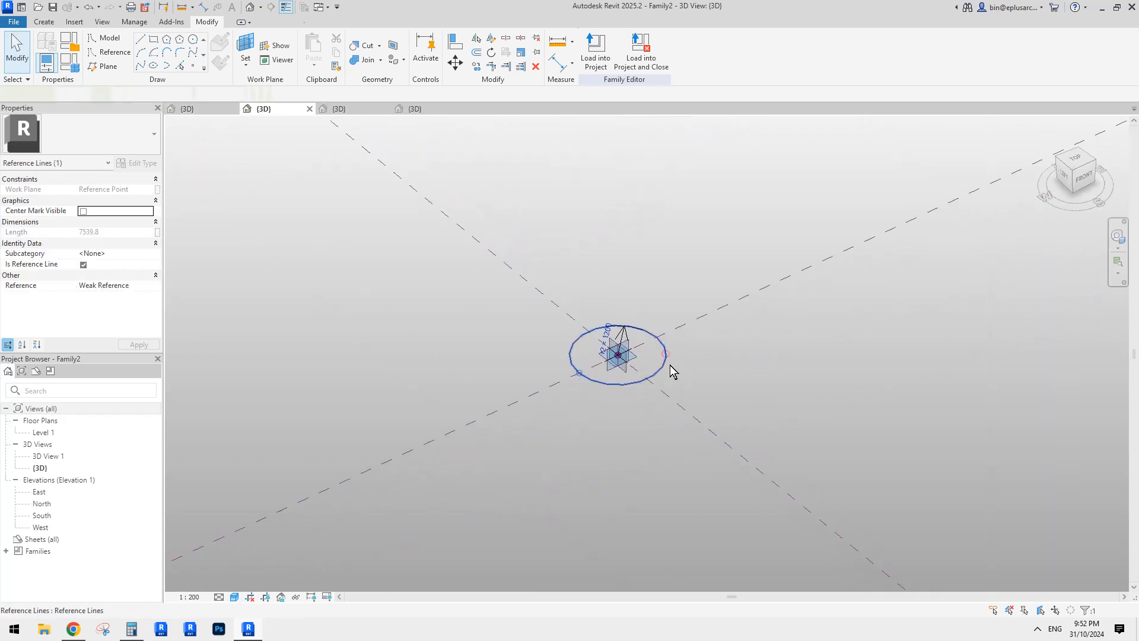
pyautogui.moveTo(673, 362); pyautogui.dragTo(678, 377, button='middle')
pyautogui.press('Delete')
# - Delete the small r3 reference circle at the centre of the hexagon-panelled canopy
pyautogui.scroll(-3, 626, 374)
pyautogui.moveTo(627, 133); pyautogui.dragTo(566, 336, button='middle')
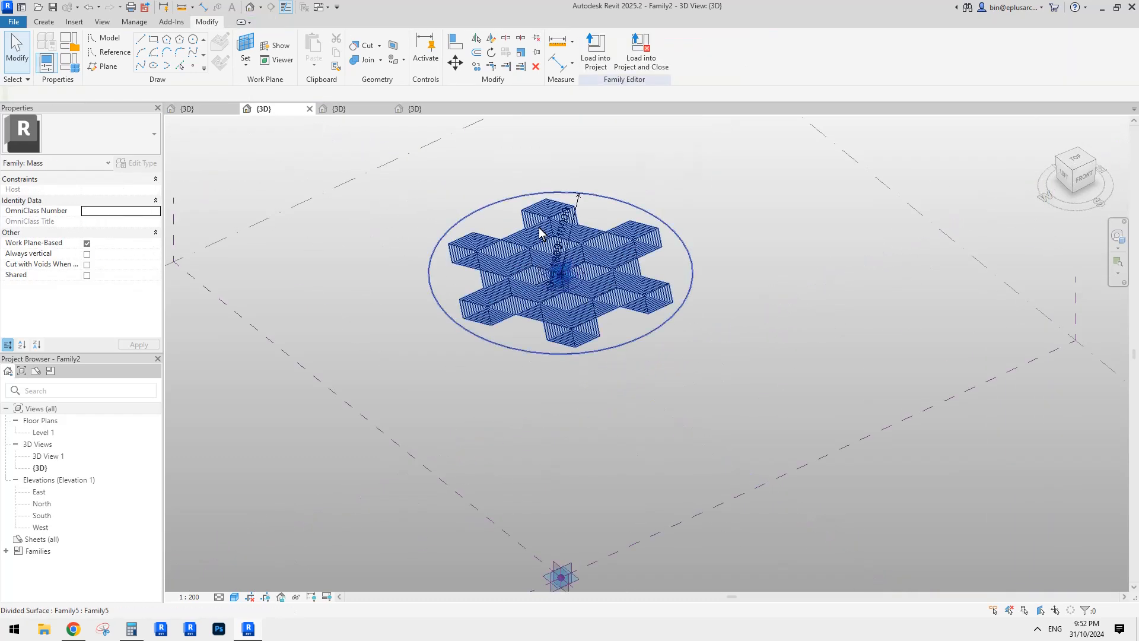
pyautogui.scroll(9, 578, 285)
pyautogui.scroll(-2, 617, 251)
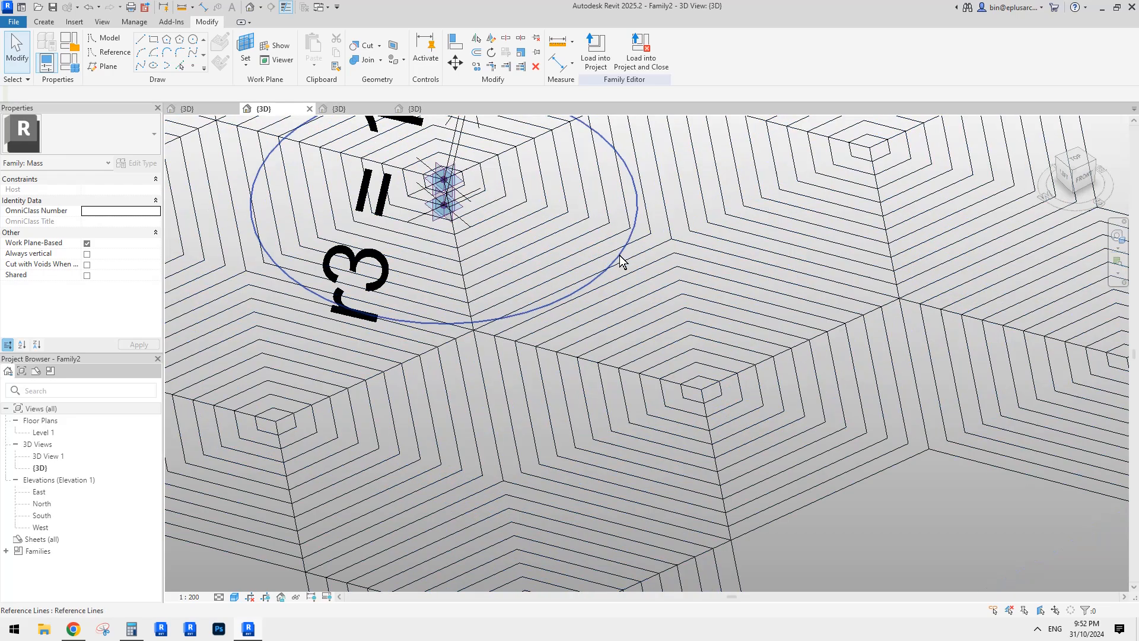
pyautogui.click(626, 251)
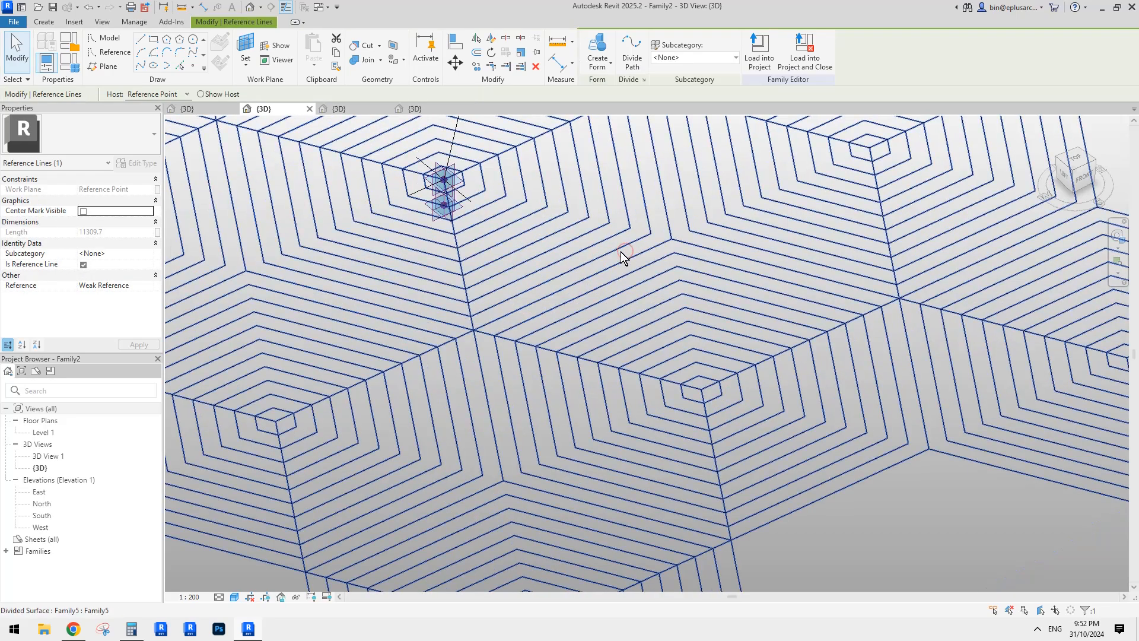
pyautogui.press('Delete')
# - Check the reference points at the centre of the canopy and leave nothing selected
pyautogui.scroll(-6, 599, 256)
pyautogui.keyDown('shift'); pyautogui.moveTo(586, 258); pyautogui.dragTo(566, 242, button='middle'); pyautogui.keyUp('shift')
pyautogui.scroll(4, 568, 239)
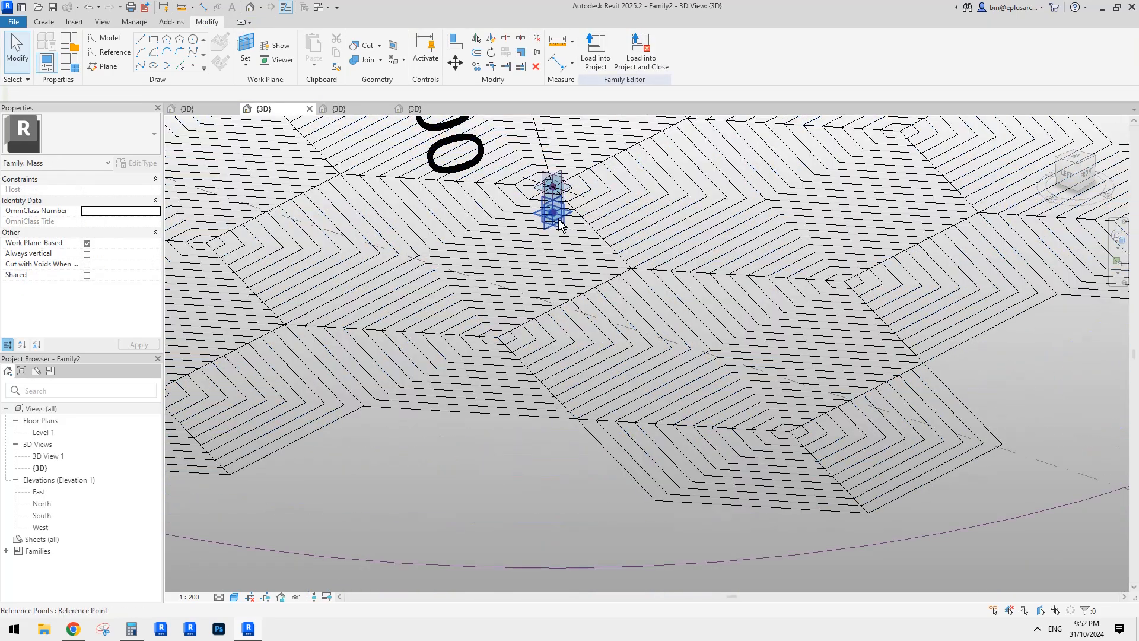
pyautogui.click(558, 219)
pyautogui.scroll(2, 558, 231)
pyautogui.press('Escape')
pyautogui.scroll(-3, 558, 239)
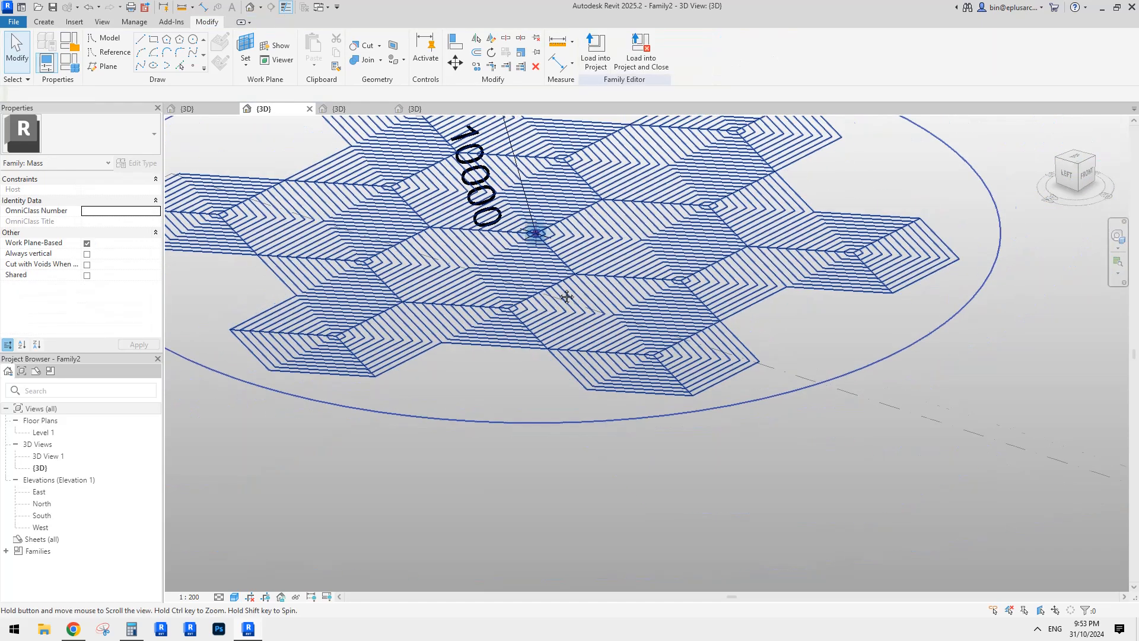
# - Delete the family parameters r2 and r3 from the Family2 family types
pyautogui.click(69, 62)
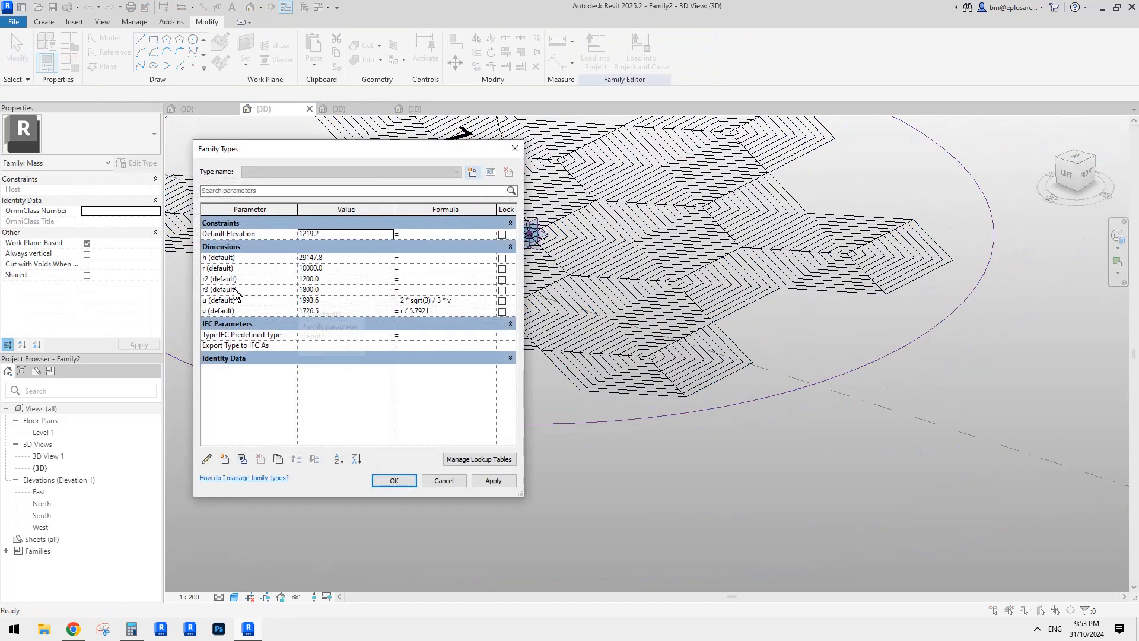
pyautogui.click(243, 279)
pyautogui.click(263, 456)
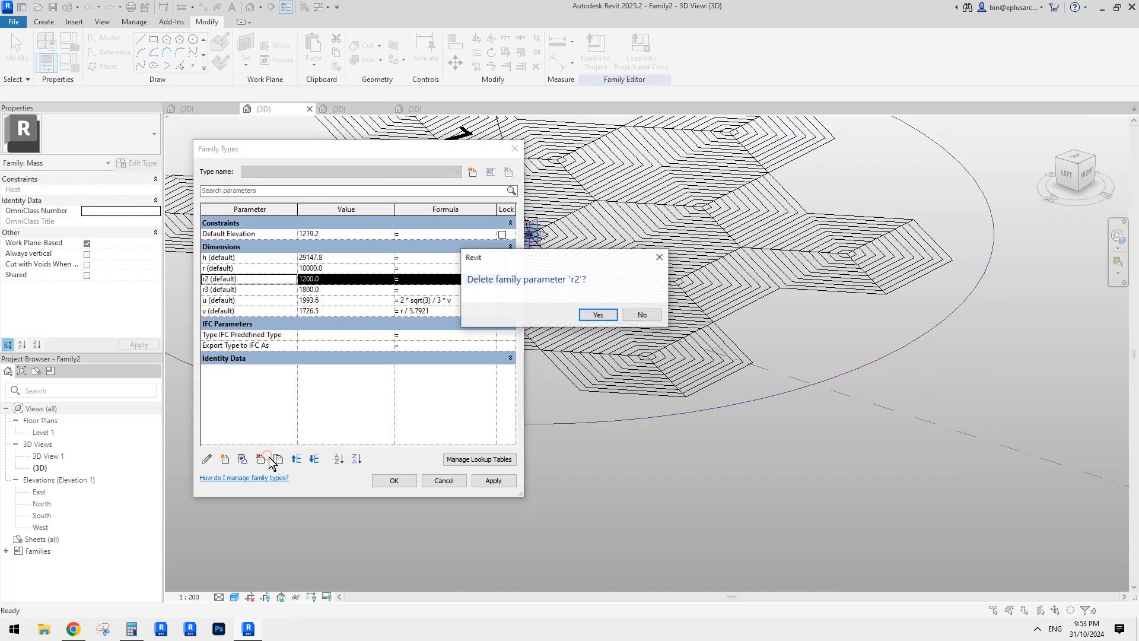
pyautogui.click(598, 314)
pyautogui.click(264, 279)
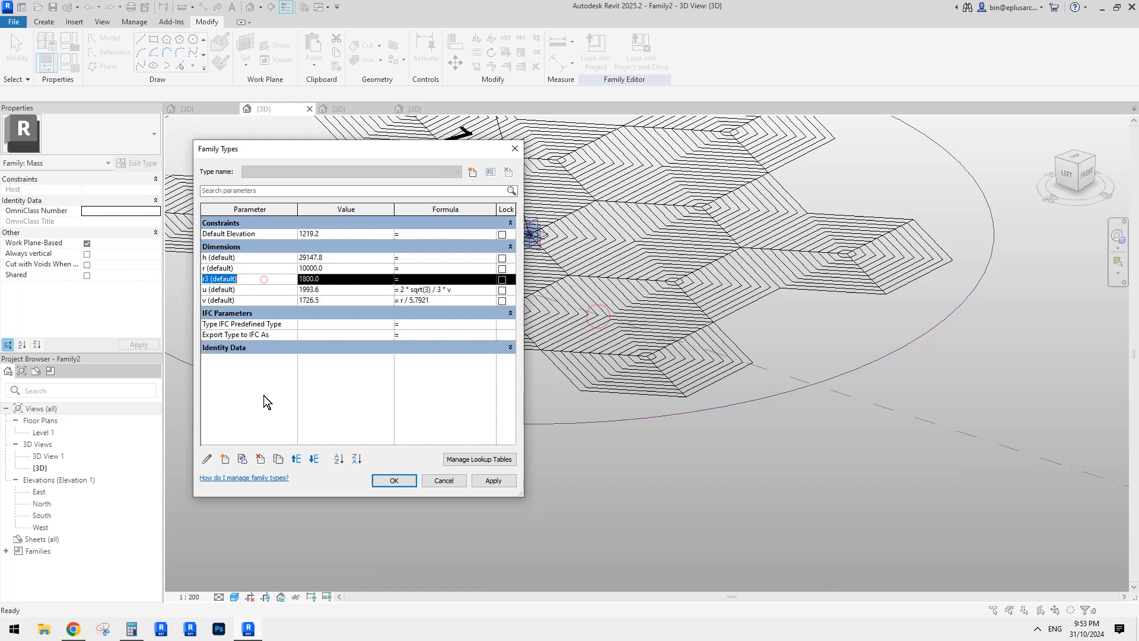
pyautogui.click(260, 458)
pyautogui.click(596, 314)
pyautogui.click(401, 481)
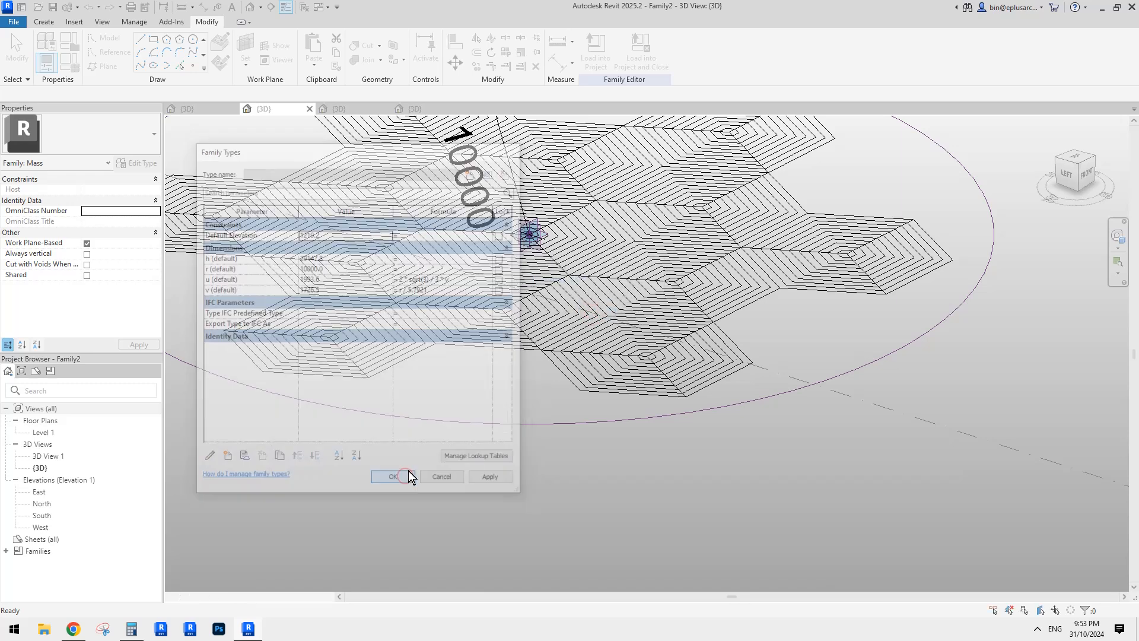
# - Switch to Family11 and temporarily hide its solid column-and-branch form
pyautogui.click(425, 109)
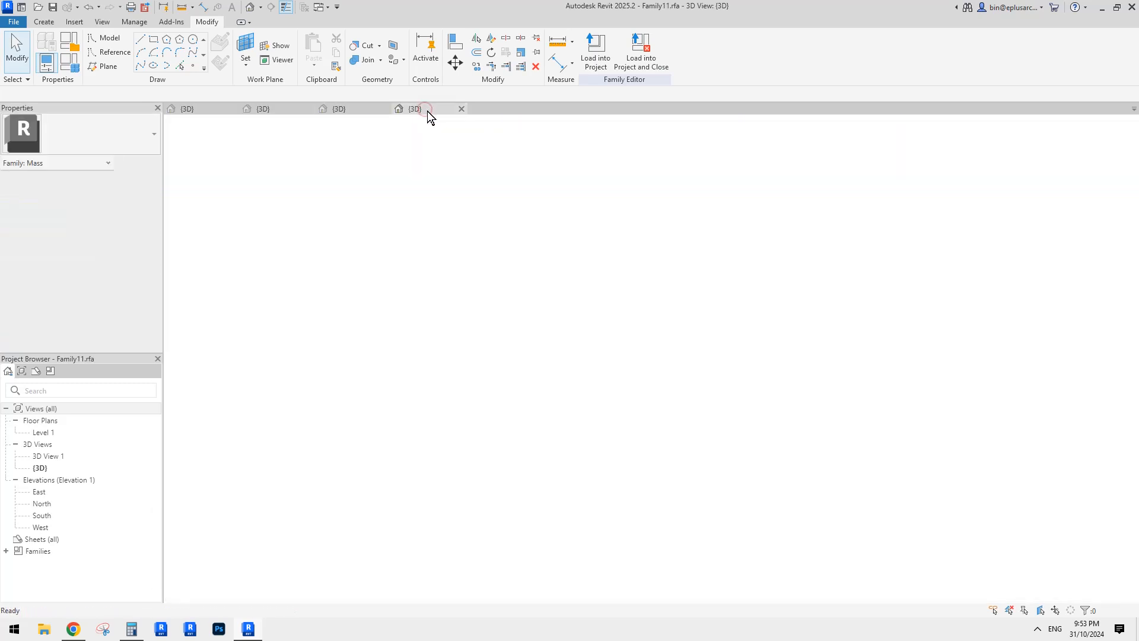
pyautogui.scroll(-2, 666, 308)
pyautogui.moveTo(689, 389); pyautogui.dragTo(599, 340, button='middle')
pyautogui.scroll(2, 593, 322)
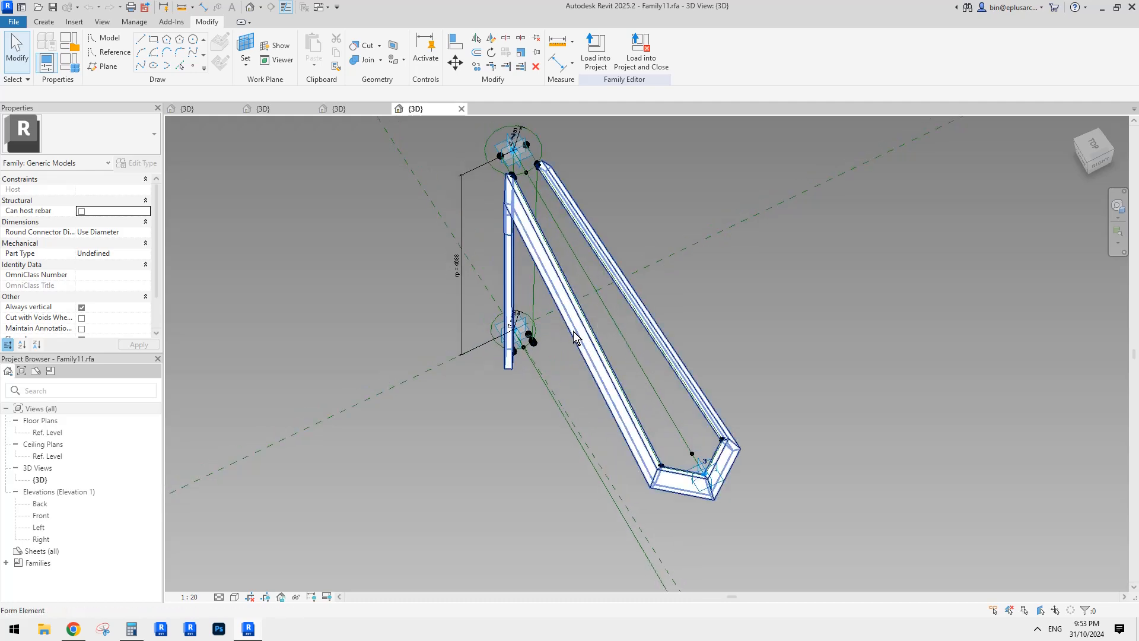
pyautogui.keyDown('shift'); pyautogui.moveTo(546, 350); pyautogui.dragTo(433, 425, button='middle'); pyautogui.keyUp('shift')
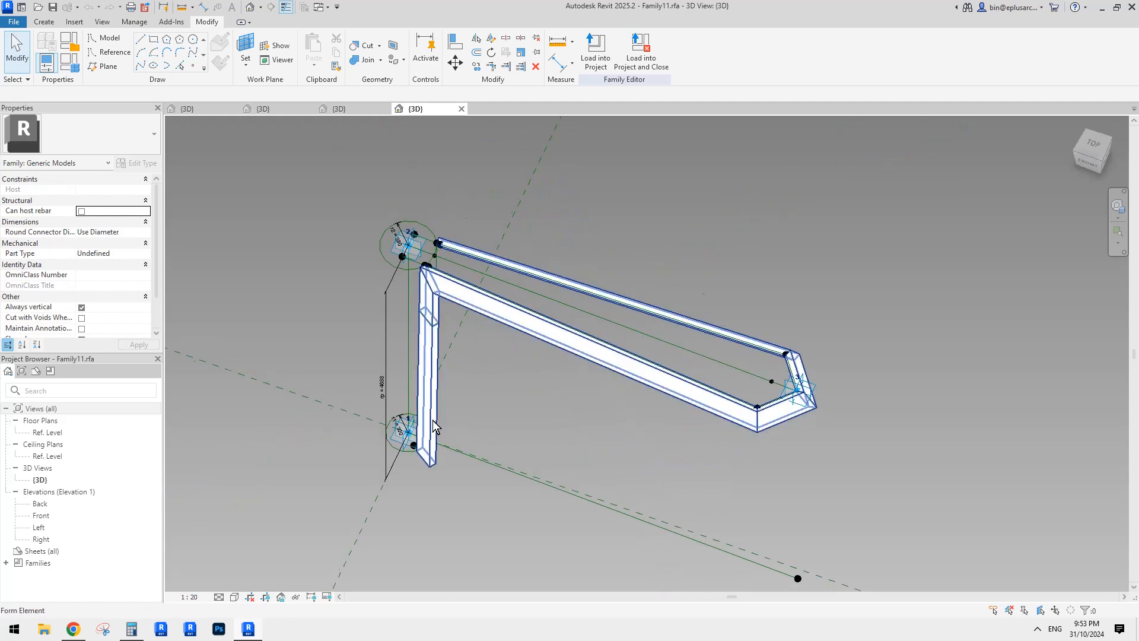
pyautogui.scroll(3, 546, 400)
pyautogui.click(585, 311)
pyautogui.scroll(-2, 545, 399)
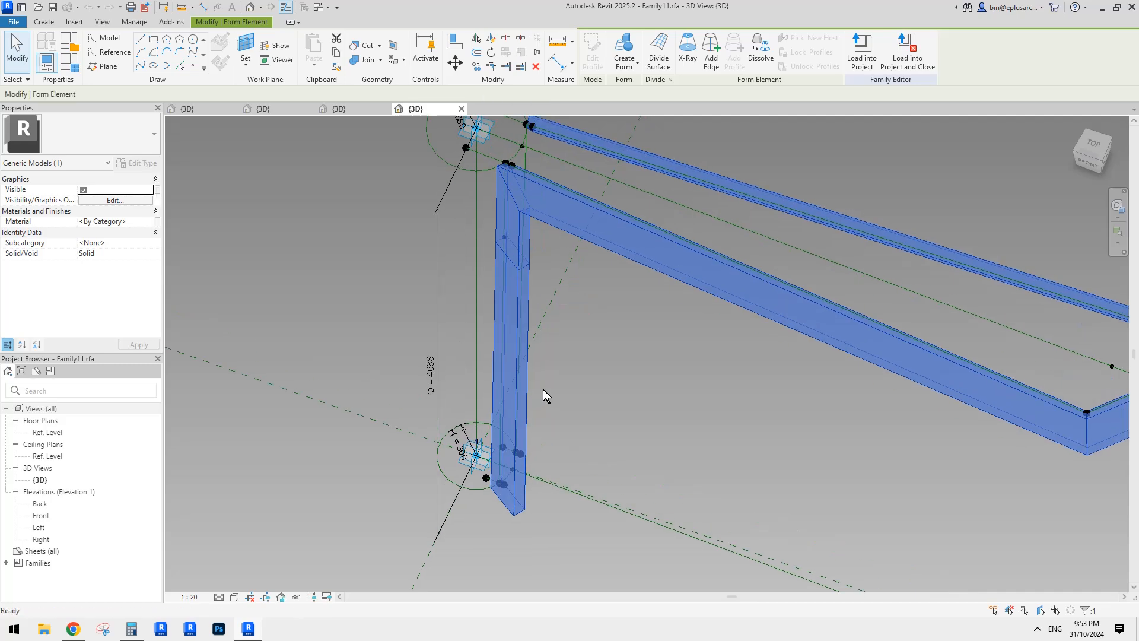
pyautogui.press('h')
pyautogui.press('h')
# - Inspect the r1 base circle and the adaptive placement point 1 that hosts it
pyautogui.scroll(-2, 549, 388)
pyautogui.moveTo(574, 376); pyautogui.dragTo(444, 355, button='middle')
pyautogui.scroll(2, 567, 341)
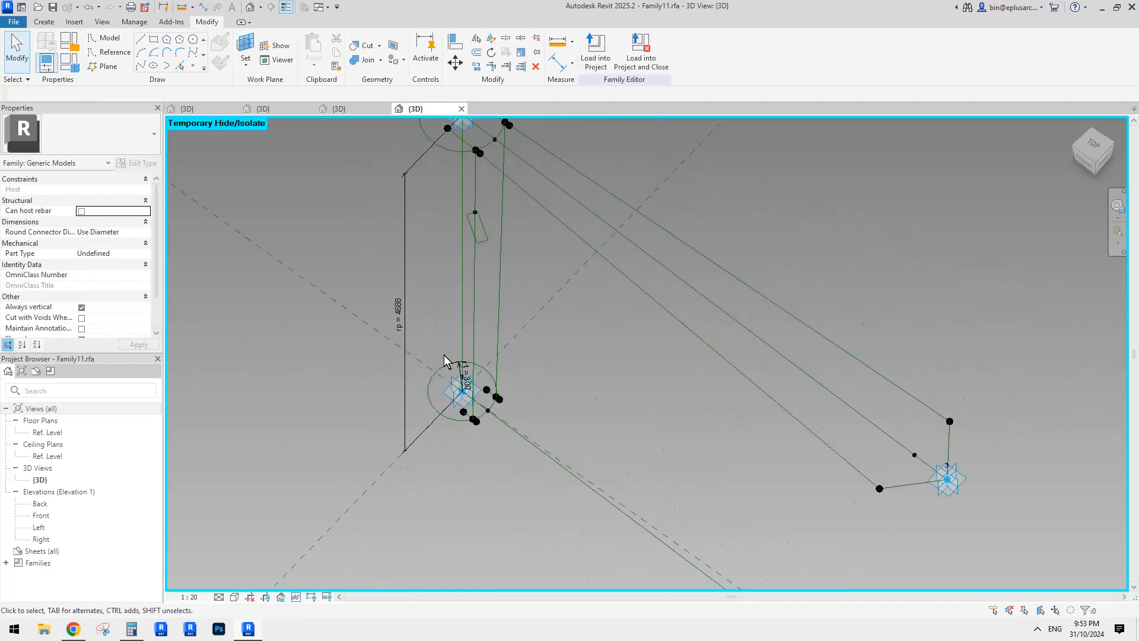
pyautogui.scroll(4, 451, 385)
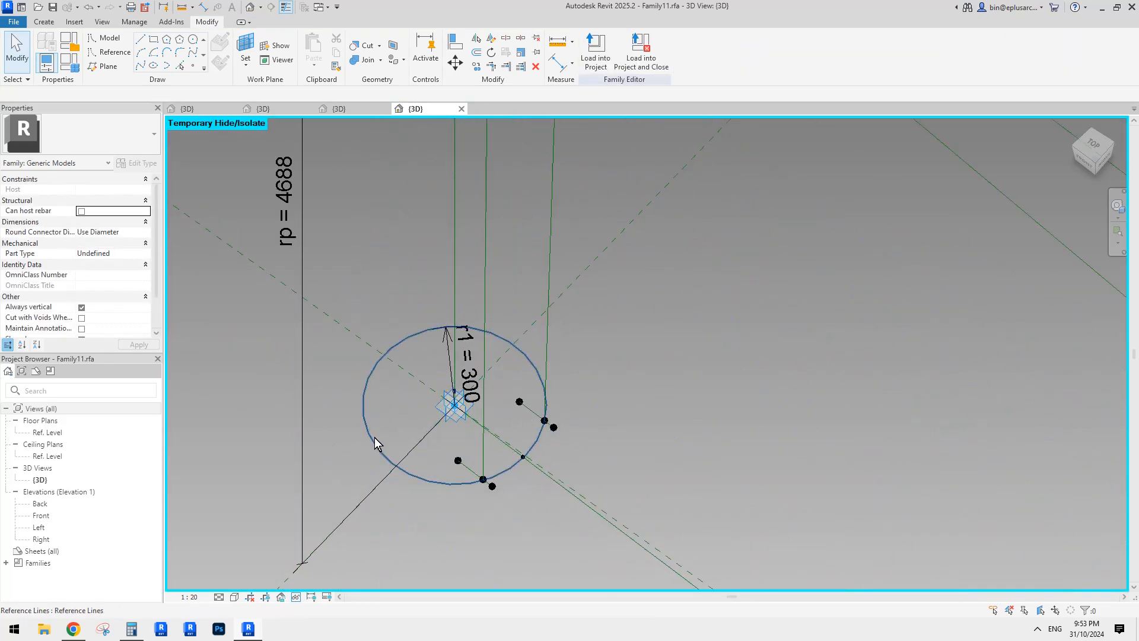
pyautogui.click(375, 438)
pyautogui.scroll(-1, 375, 437)
pyautogui.moveTo(375, 438); pyautogui.dragTo(423, 360, button='middle')
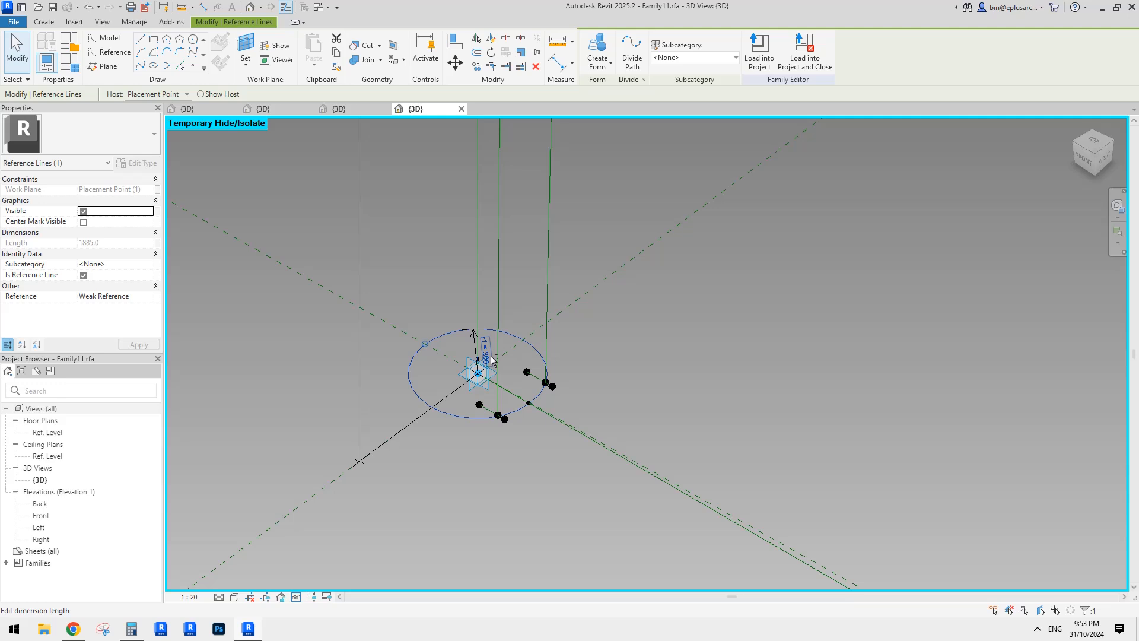
pyautogui.click(478, 388)
pyautogui.scroll(-1, 486, 394)
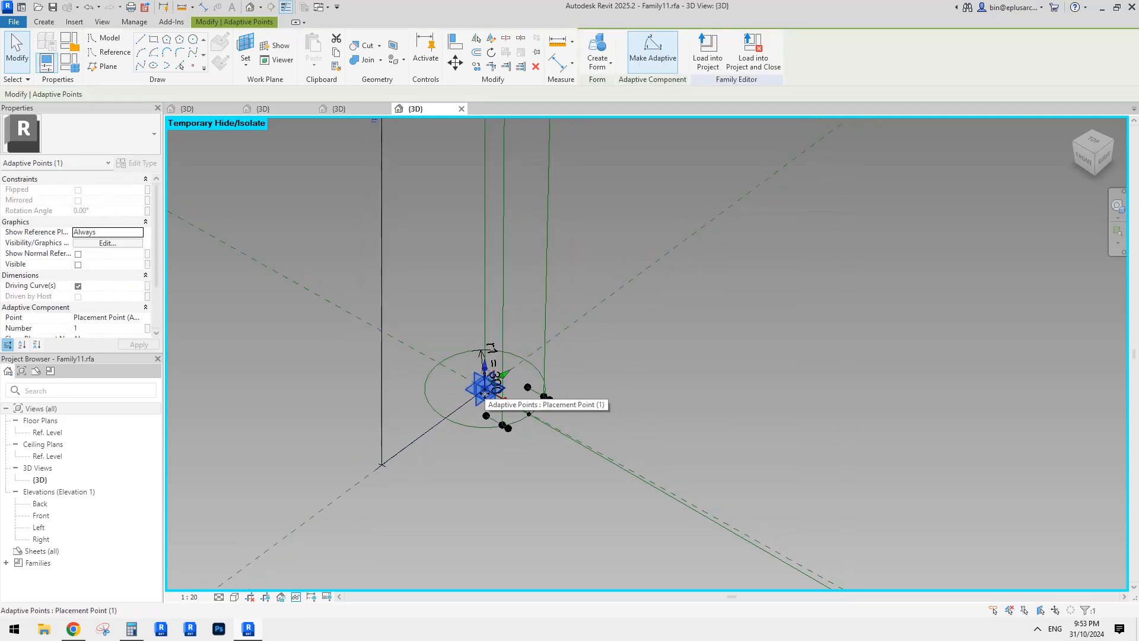
# - Examine how adaptive points 1, 2 and 3 are arranged between the column base, its upper end and the branch end
pyautogui.scroll(-3, 485, 397)
pyautogui.moveTo(499, 383); pyautogui.dragTo(488, 458, button='middle')
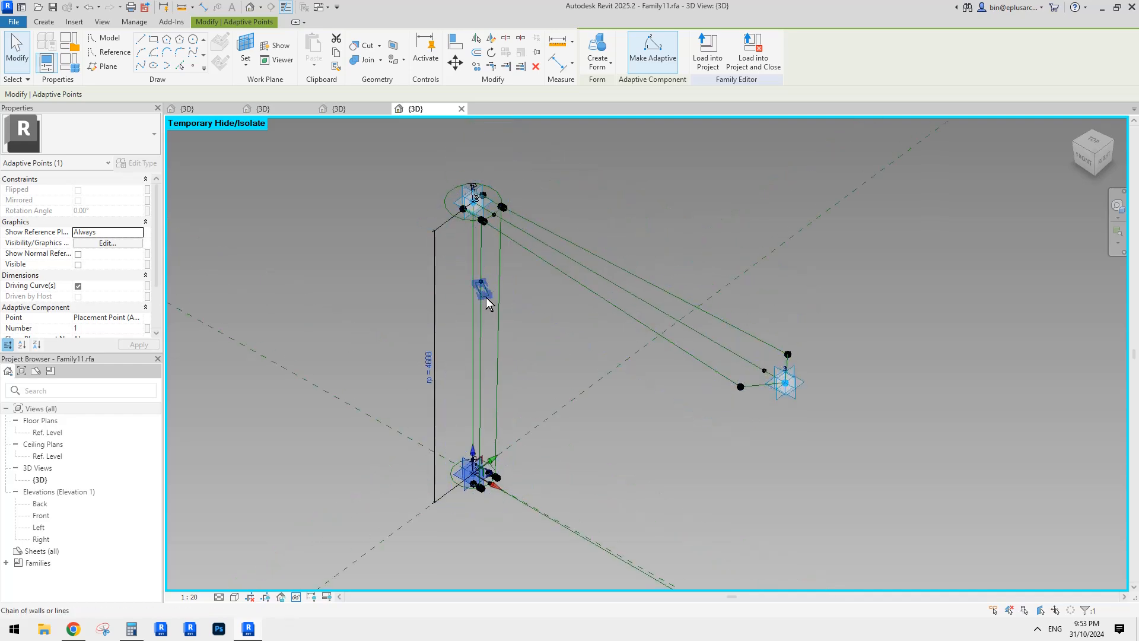
pyautogui.scroll(2, 484, 264)
pyautogui.click(464, 178)
pyautogui.moveTo(706, 406); pyautogui.dragTo(611, 331, button='middle')
pyautogui.moveTo(512, 441); pyautogui.dragTo(613, 382, button='middle')
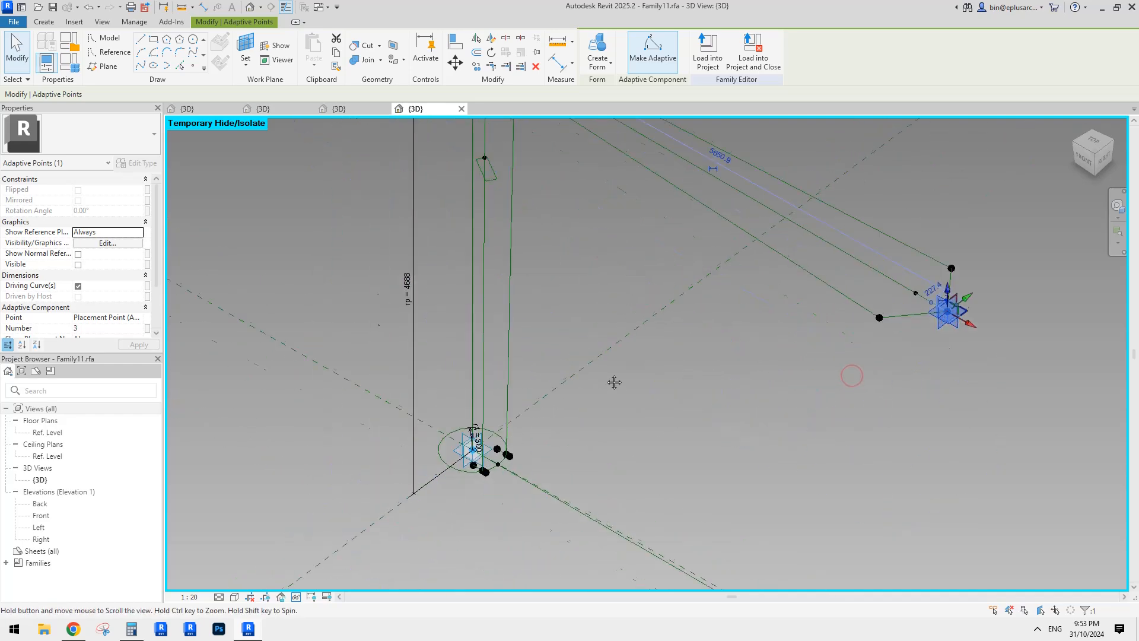
pyautogui.press('Escape')
pyautogui.scroll(-2, 495, 485)
pyautogui.moveTo(494, 484); pyautogui.dragTo(508, 523, button='middle')
pyautogui.scroll(1, 507, 523)
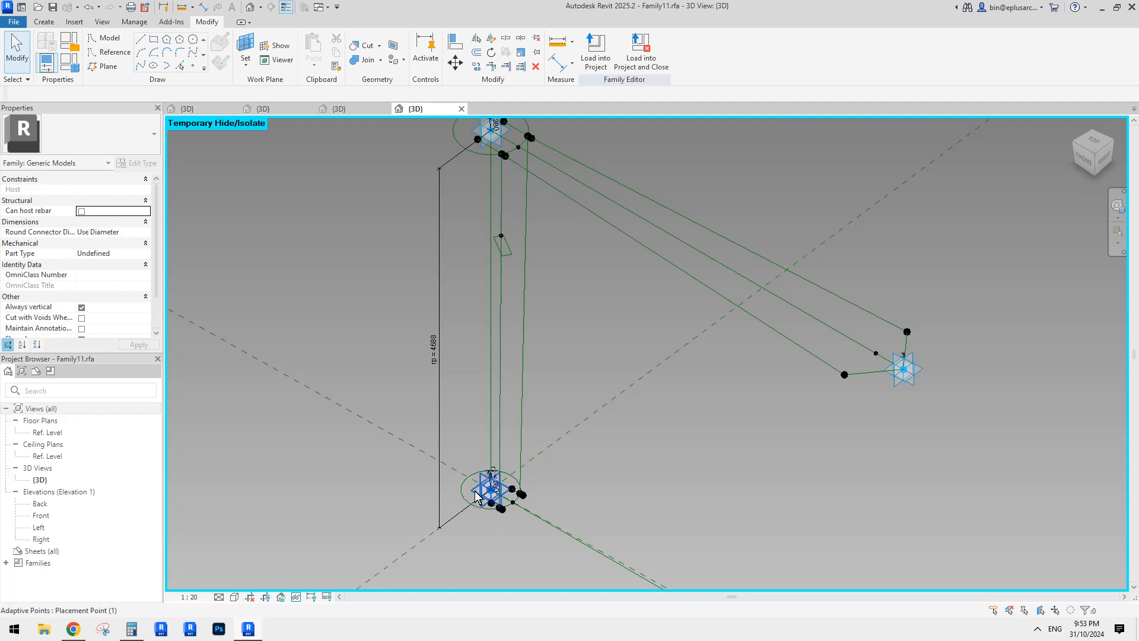
pyautogui.click(477, 494)
pyautogui.scroll(-1, 476, 494)
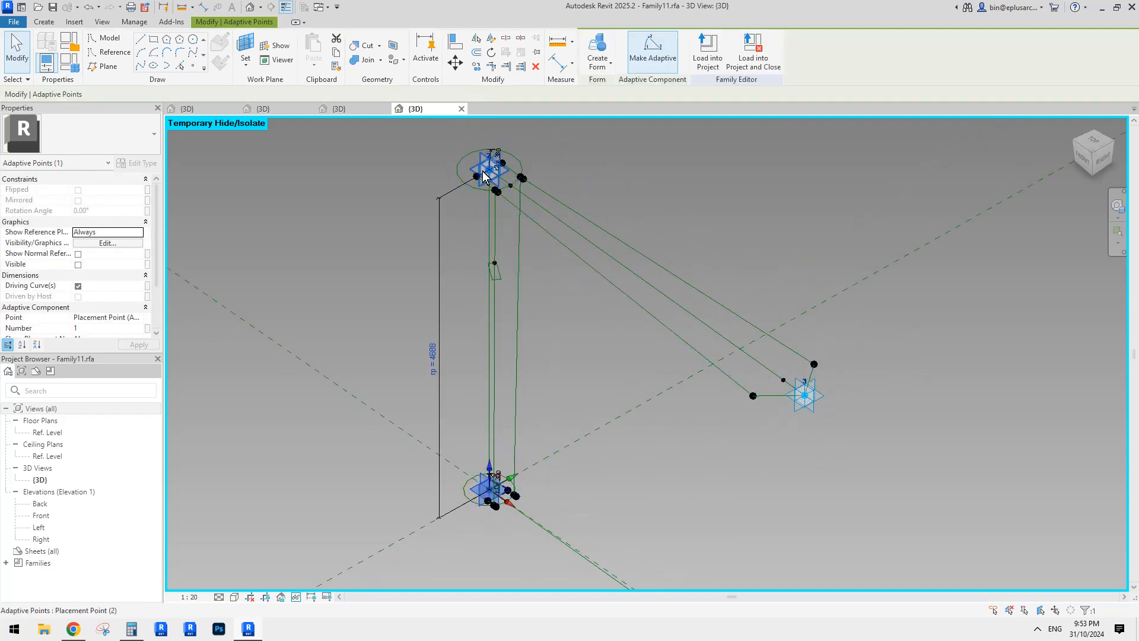
pyautogui.press('Escape')
# - Examine the rp reporting dimension between adaptive points 1 and 2 and review the family's parameter formulas
pyautogui.click(438, 227)
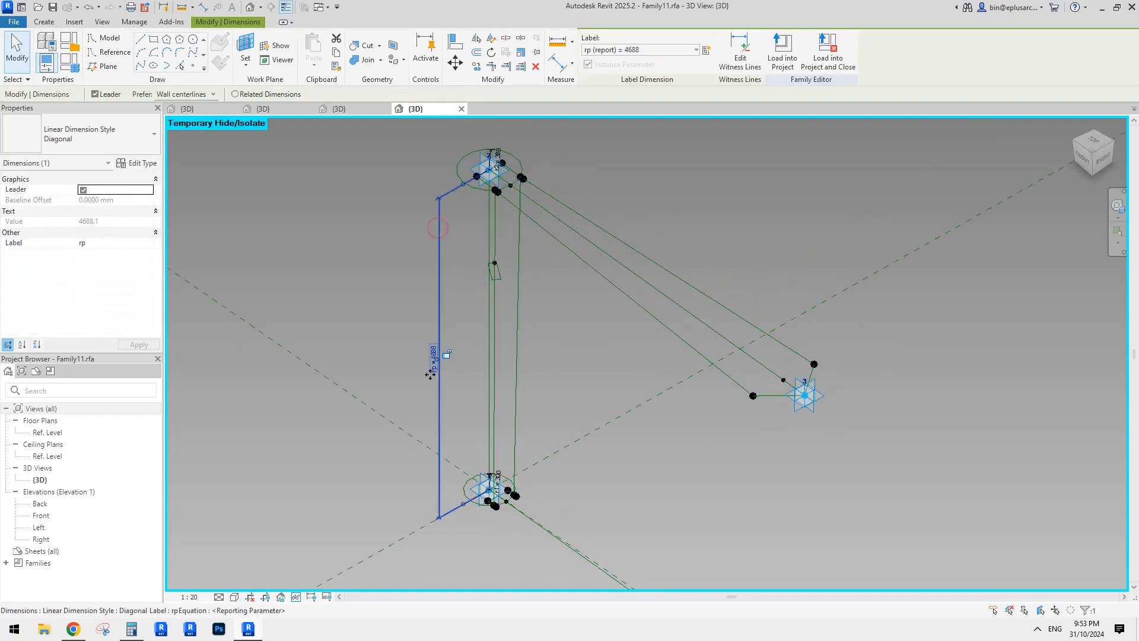
pyautogui.keyDown('shift'); pyautogui.moveTo(445, 381); pyautogui.dragTo(457, 392, button='middle'); pyautogui.keyUp('shift')
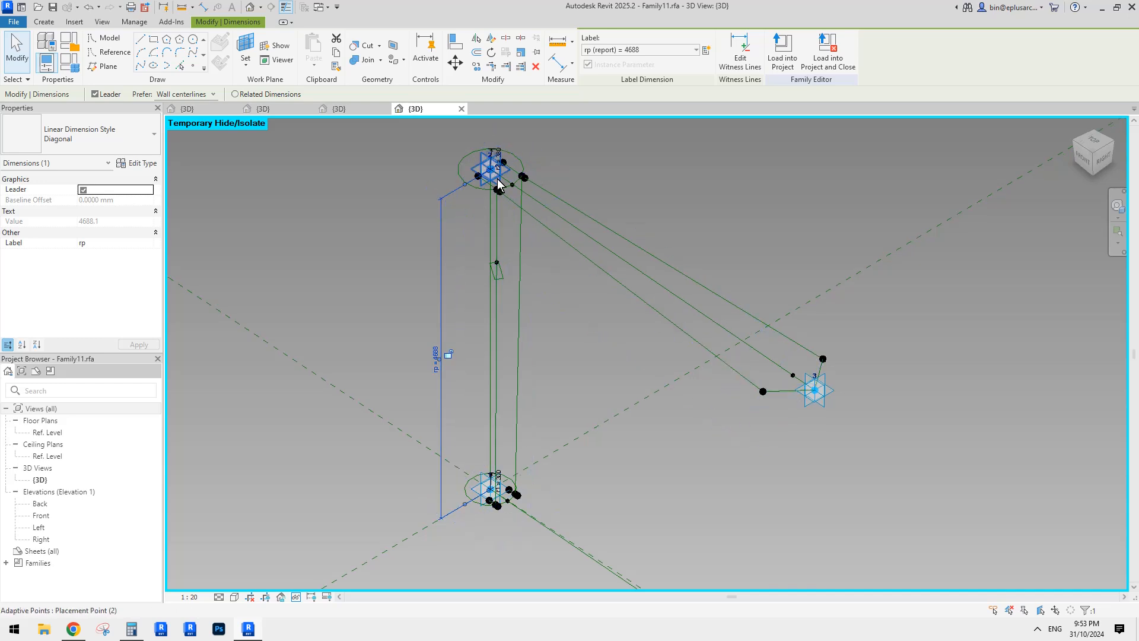
pyautogui.press('Tab')
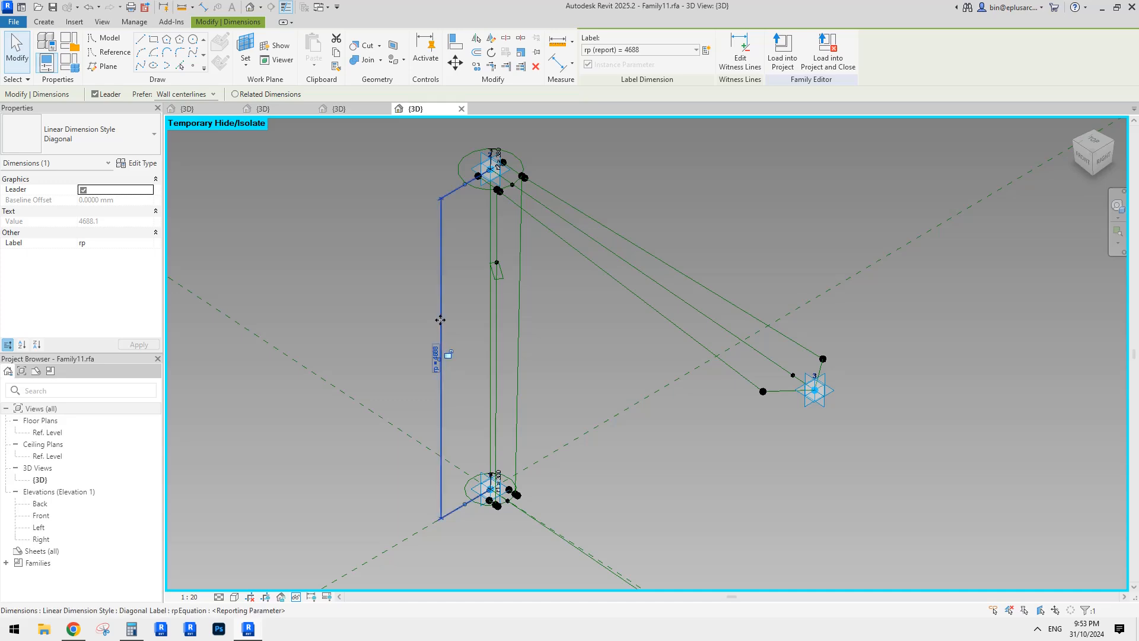
pyautogui.keyDown('shift'); pyautogui.moveTo(444, 308); pyautogui.dragTo(490, 307, button='middle'); pyautogui.keyUp('shift')
pyautogui.click(524, 312)
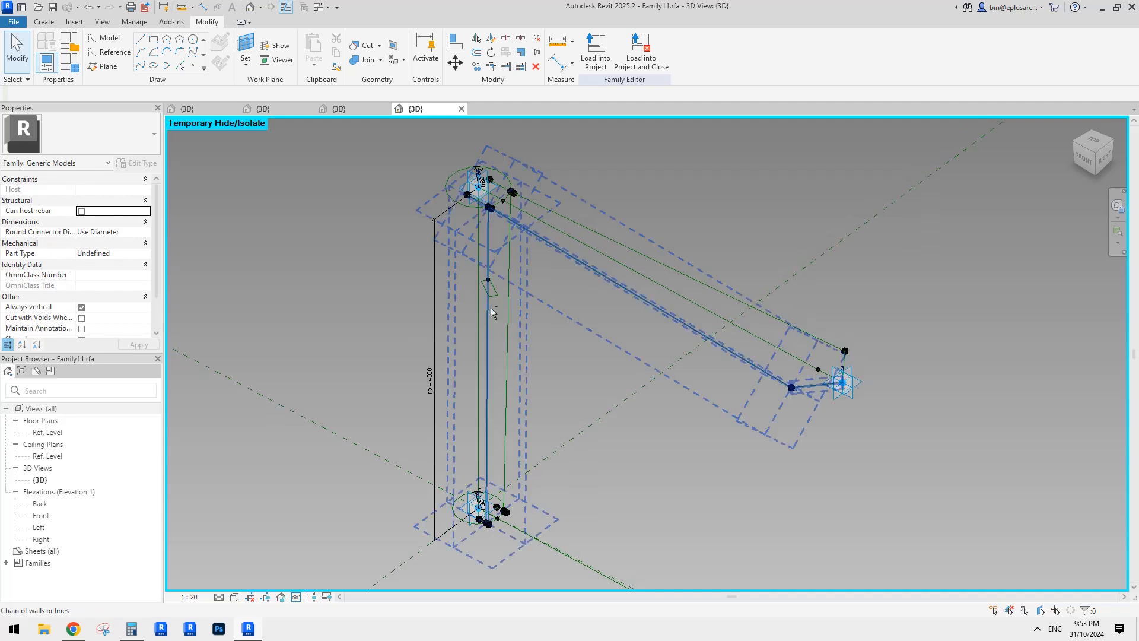
pyautogui.click(74, 70)
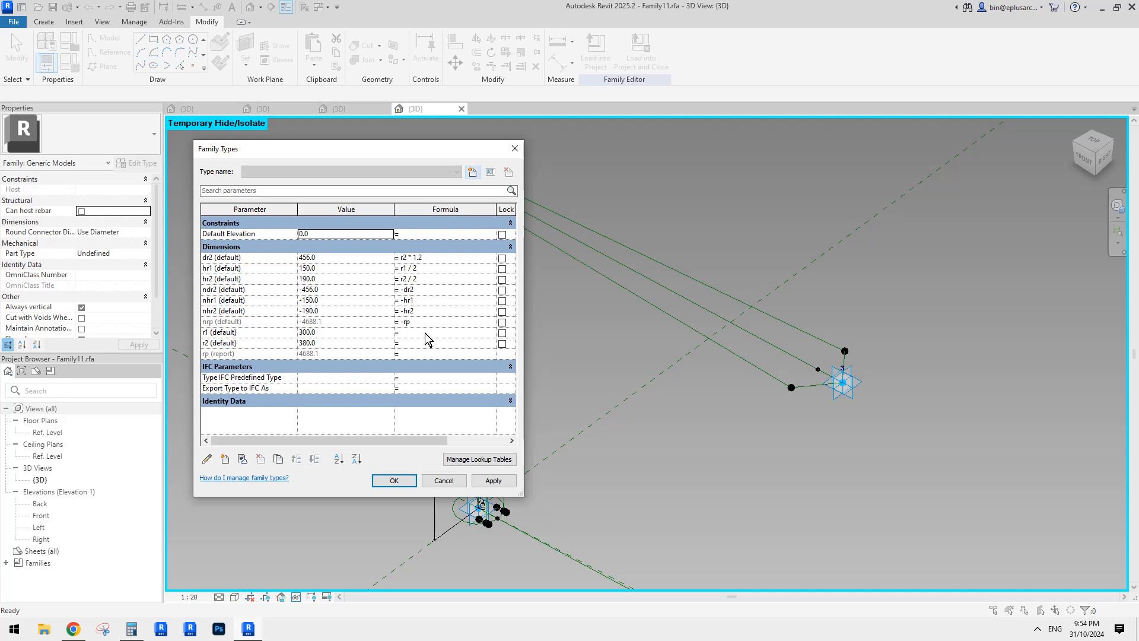
pyautogui.press('Return')
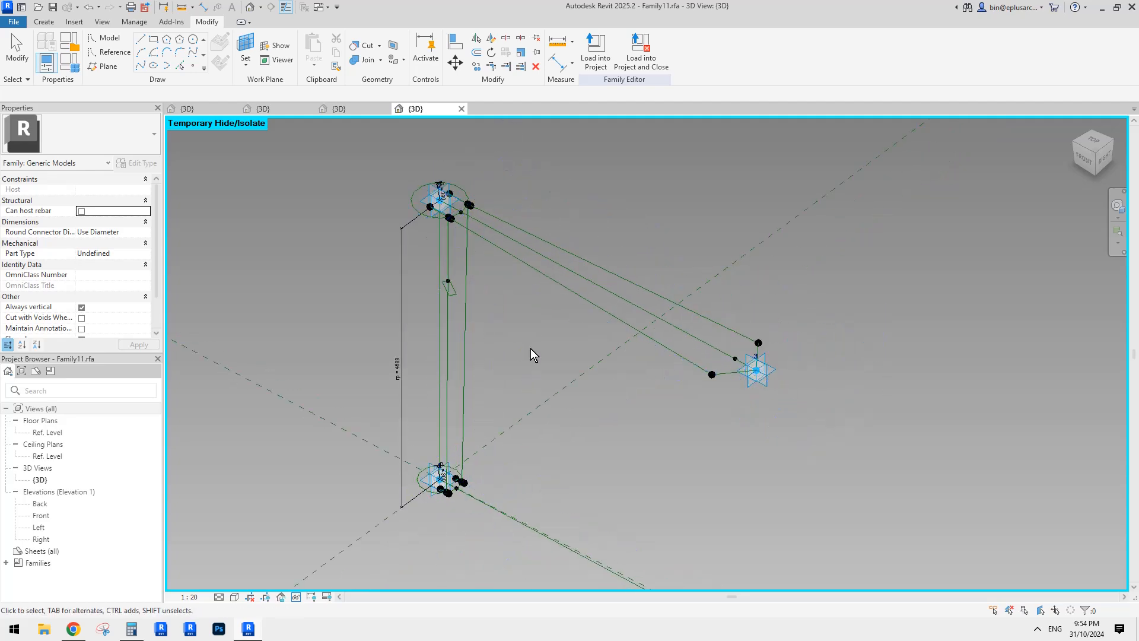
# - Inspect the reference point hosted below adaptive point 3 and the nrp parameter driving its offset, leaving the association unchanged
pyautogui.keyDown('shift'); pyautogui.moveTo(530, 348); pyautogui.dragTo(502, 337, button='middle'); pyautogui.keyUp('shift')
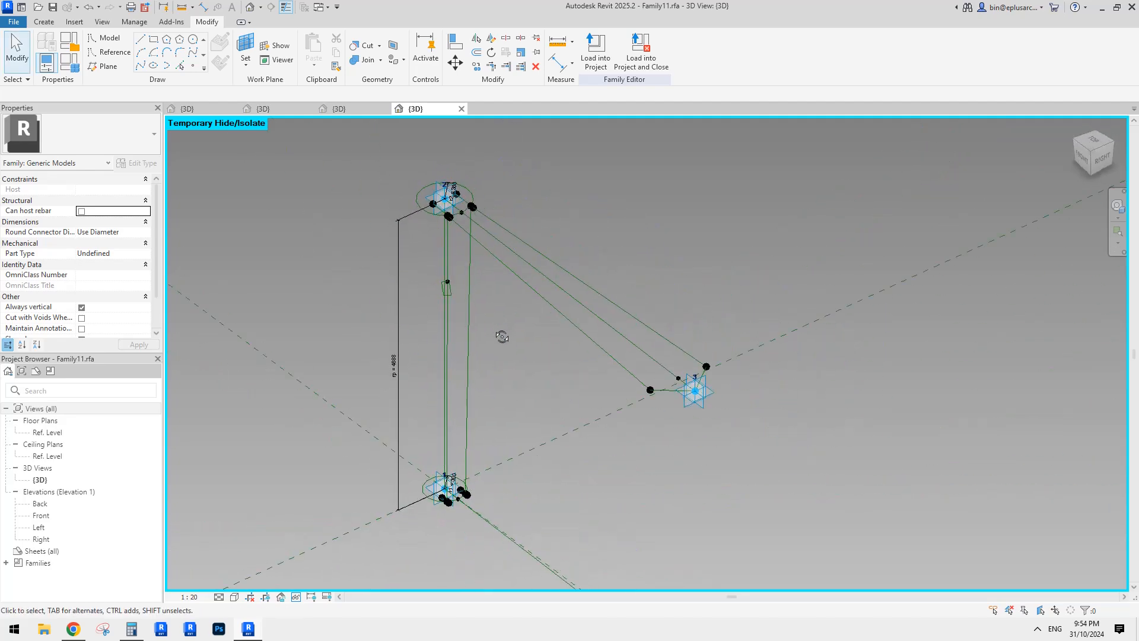
pyautogui.scroll(-2, 401, 355)
pyautogui.moveTo(420, 375); pyautogui.dragTo(420, 308, button='middle')
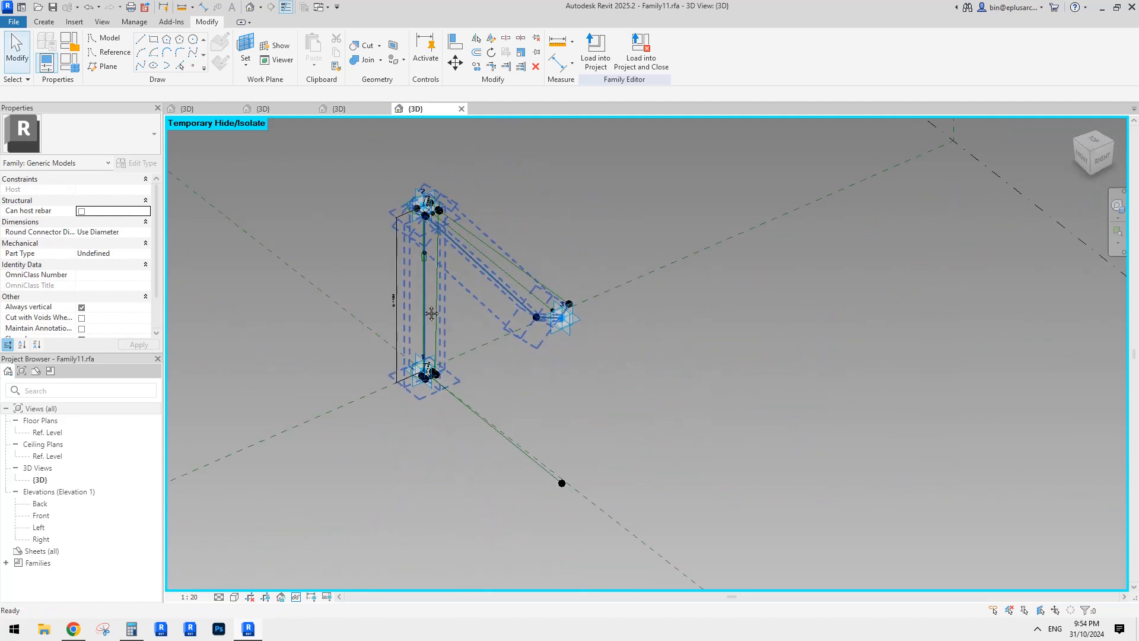
pyautogui.keyDown('shift'); pyautogui.moveTo(439, 409); pyautogui.dragTo(646, 408, button='middle'); pyautogui.keyUp('shift')
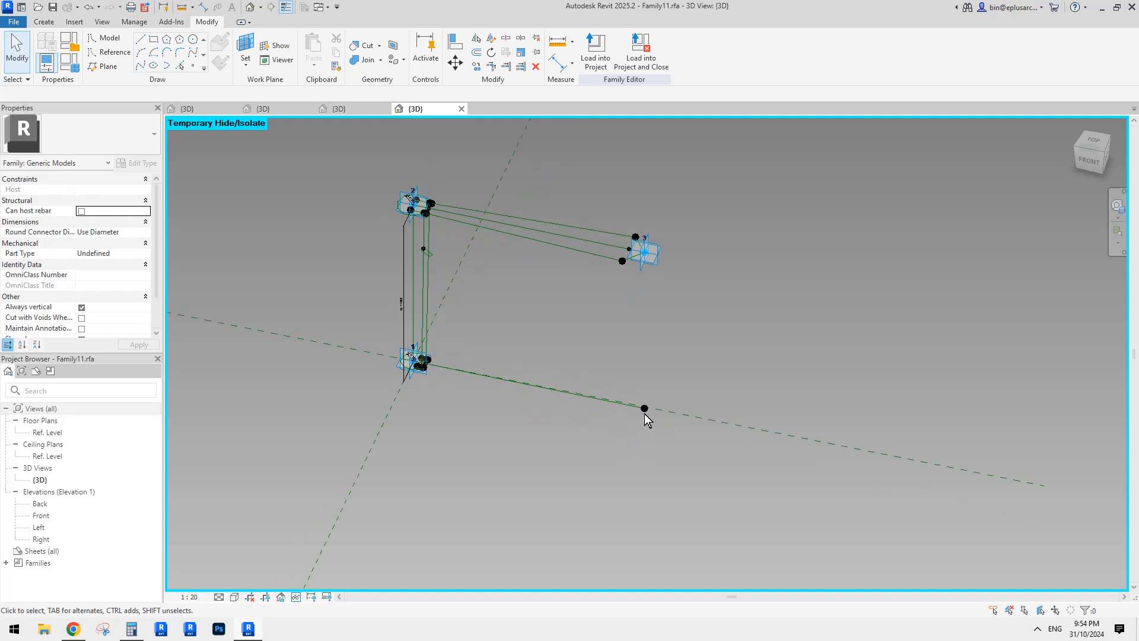
pyautogui.click(647, 408)
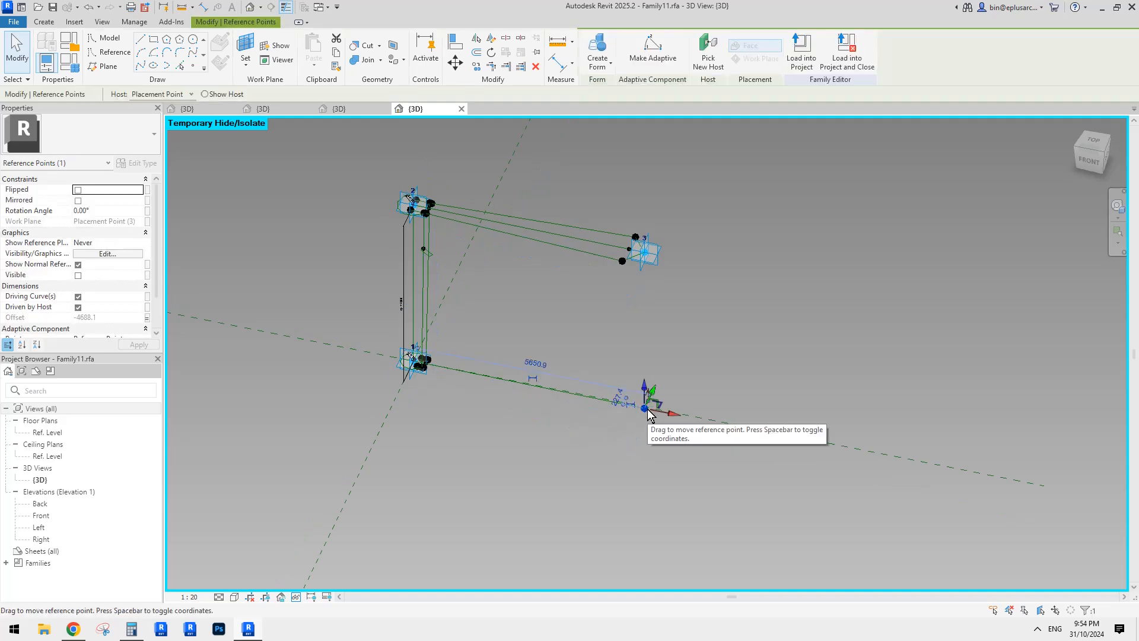
pyautogui.click(148, 318)
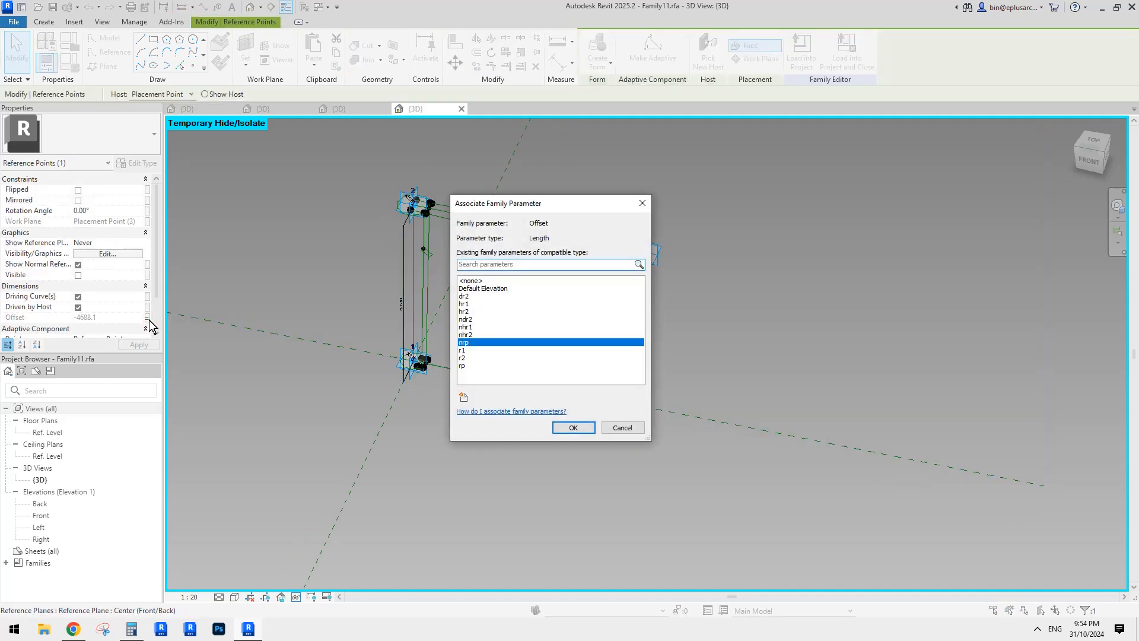
pyautogui.press('Escape')
pyautogui.press('Escape')
# - Raise adaptive point 2 vertically to test how the nrp-driven offset point below point 3 responds, and undo the move
pyautogui.keyDown('shift'); pyautogui.moveTo(483, 321); pyautogui.dragTo(454, 333, button='middle'); pyautogui.keyUp('shift')
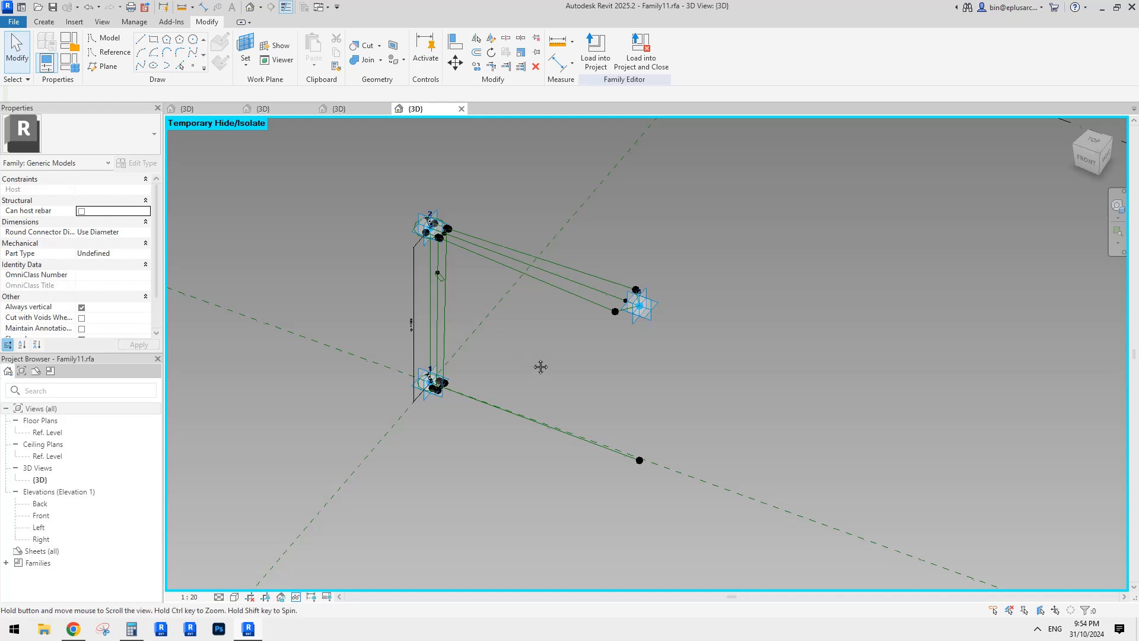
pyautogui.moveTo(541, 367); pyautogui.dragTo(520, 346, button='middle')
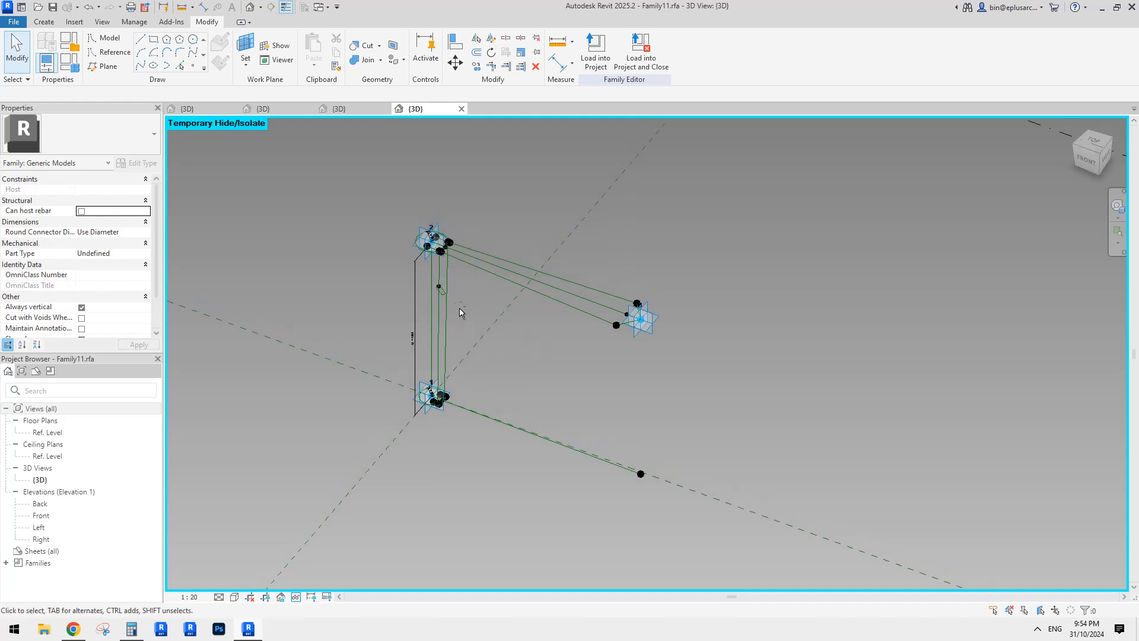
pyautogui.keyDown('shift'); pyautogui.moveTo(459, 308); pyautogui.dragTo(430, 254, button='middle'); pyautogui.keyUp('shift')
pyautogui.scroll(3, 429, 253)
pyautogui.click(432, 224)
pyautogui.scroll(-1, 432, 225)
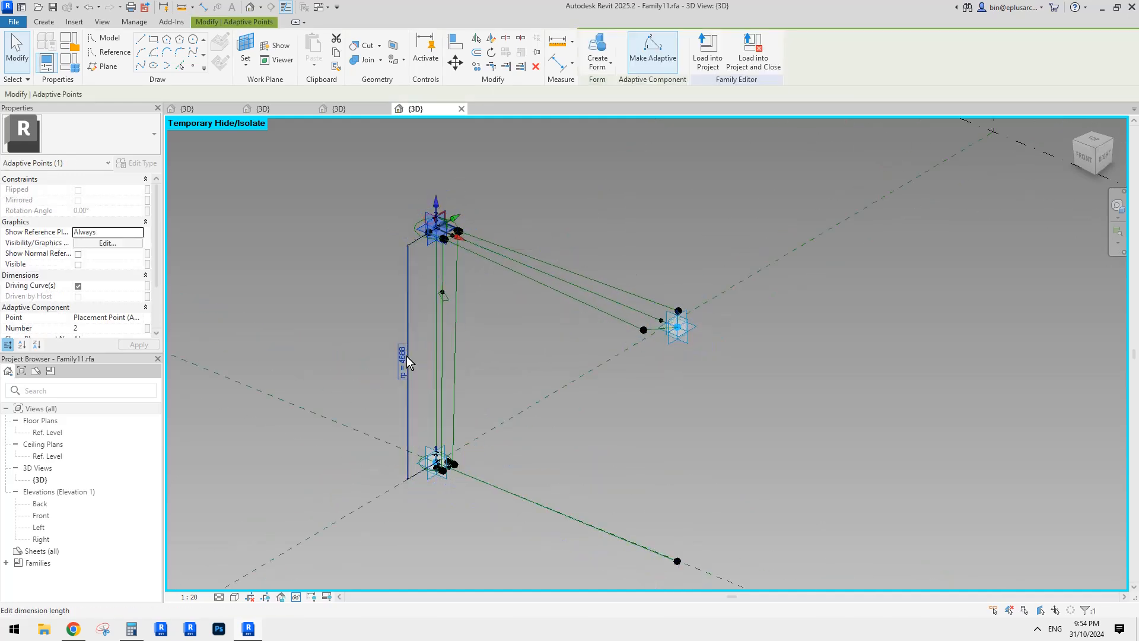
pyautogui.scroll(-1, 404, 380)
pyautogui.keyDown('shift'); pyautogui.moveTo(407, 380); pyautogui.dragTo(433, 364, button='middle'); pyautogui.keyUp('shift')
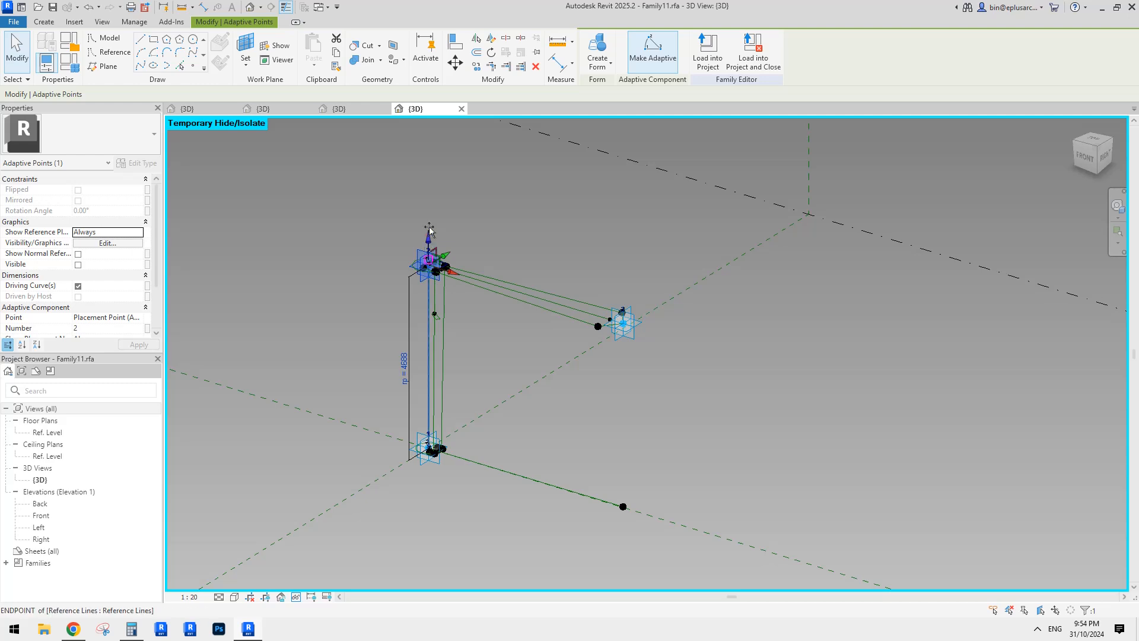
pyautogui.moveTo(428, 235); pyautogui.dragTo(434, 178)
pyautogui.keyDown('shift'); pyautogui.moveTo(648, 534); pyautogui.dragTo(637, 403, button='middle'); pyautogui.keyUp('shift')
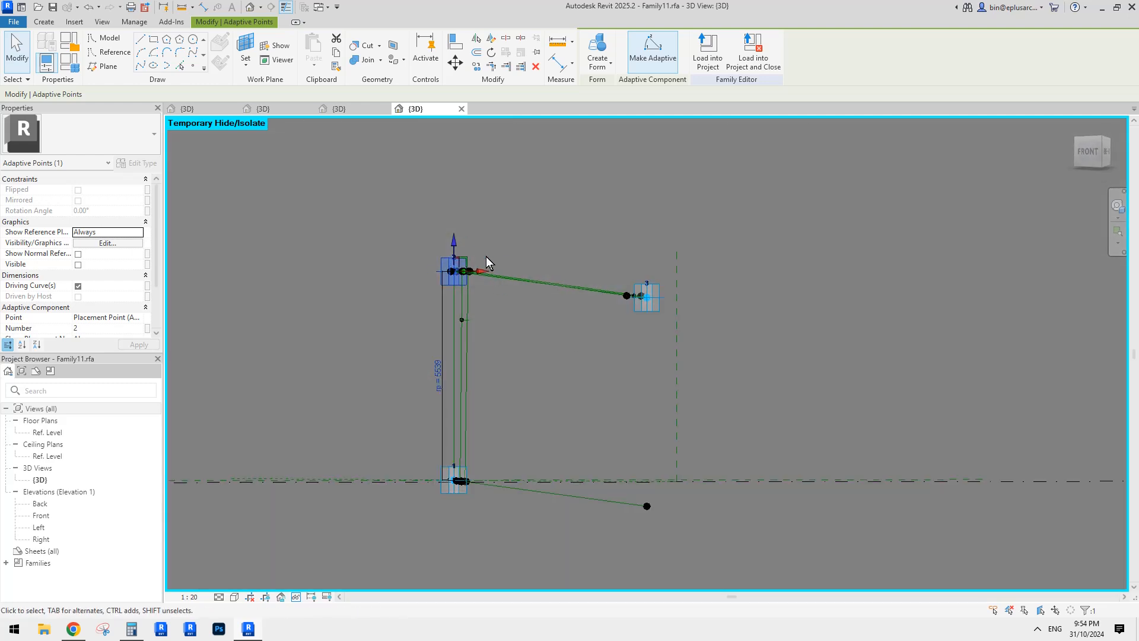
pyautogui.hotkey('ctrl', 'z')
# - Raise adaptive point 2 to about 5490 mm above adaptive point 1 and move adaptive point 3 slightly upward
pyautogui.click(429, 261)
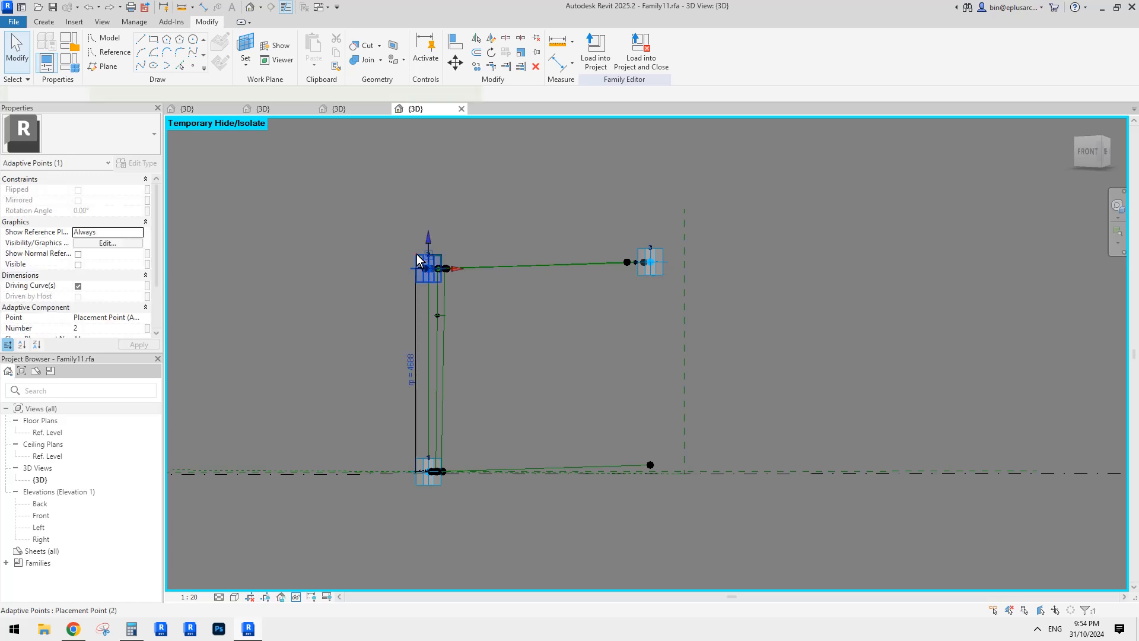
pyautogui.moveTo(437, 247); pyautogui.dragTo(435, 197)
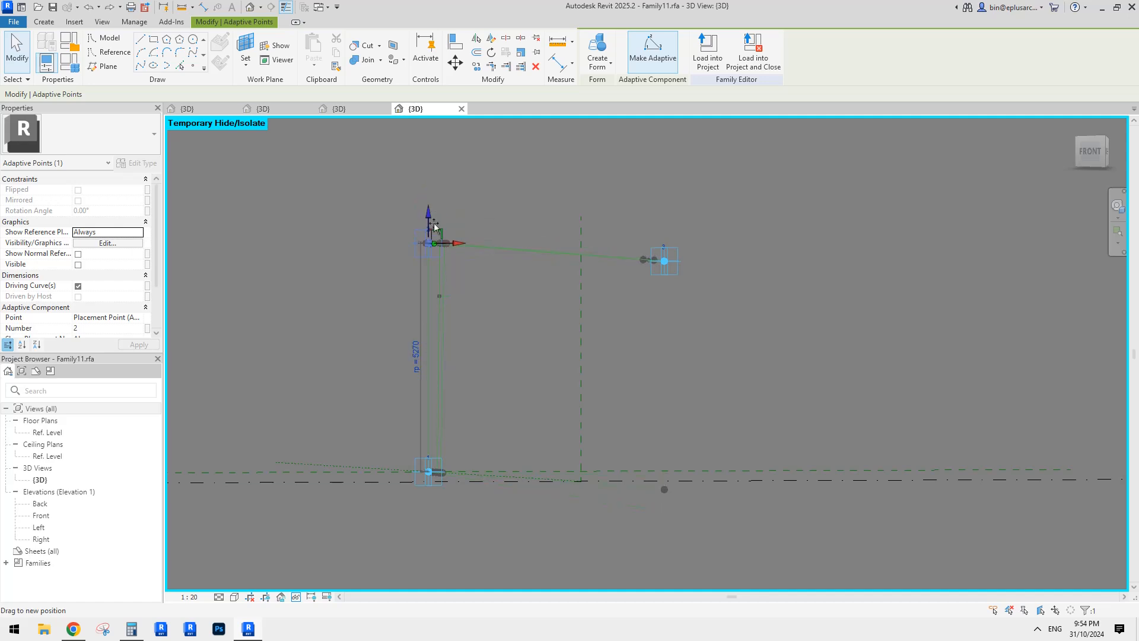
pyautogui.click(668, 262)
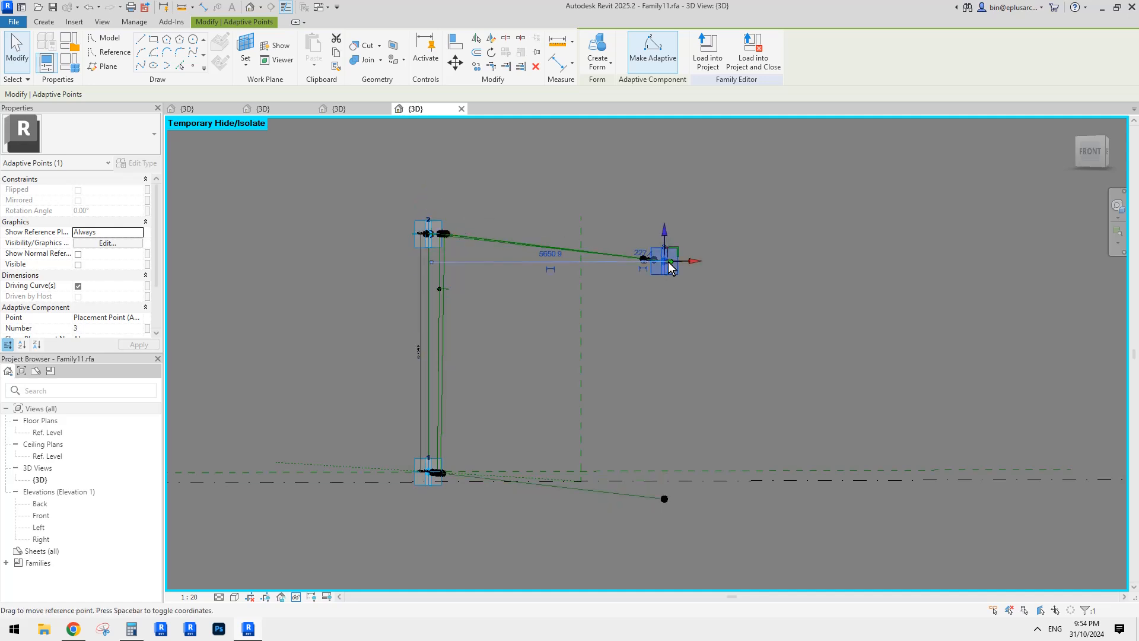
pyautogui.moveTo(666, 228); pyautogui.dragTo(663, 205)
pyautogui.scroll(-1, 678, 320)
pyautogui.keyDown('shift'); pyautogui.moveTo(677, 322); pyautogui.dragTo(528, 411, button='middle'); pyautogui.keyUp('shift')
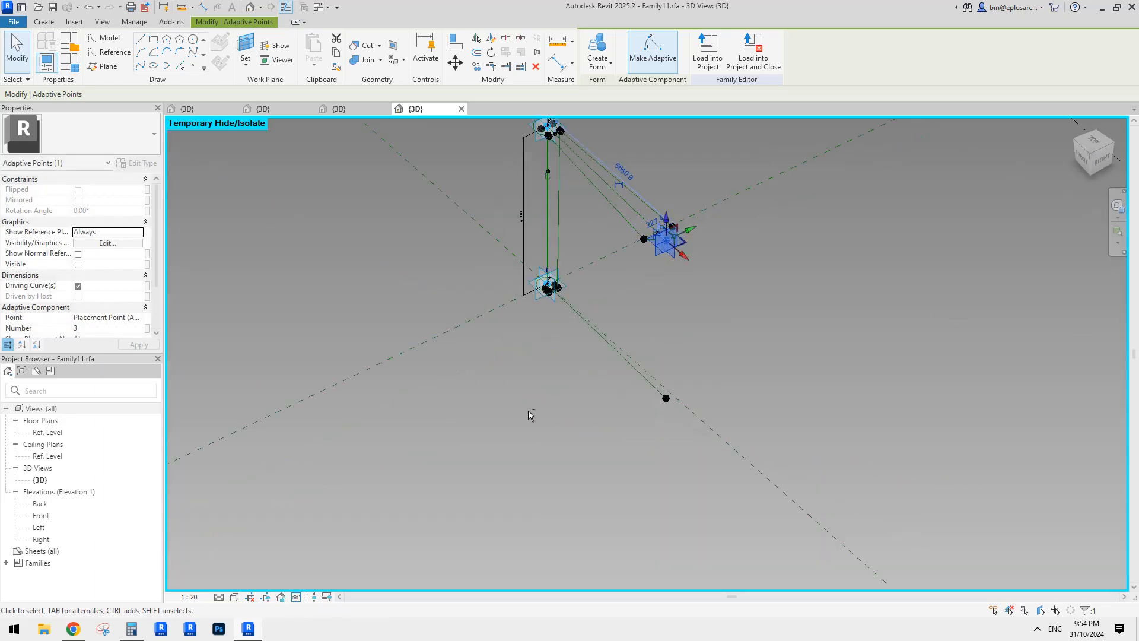
# - Examine the r1 circle at the column base and the reference line running outward to the offset point
pyautogui.click(527, 410)
pyautogui.press('Tab')
pyautogui.keyDown('shift'); pyautogui.moveTo(614, 347); pyautogui.dragTo(651, 426, button='middle'); pyautogui.keyUp('shift')
pyautogui.scroll(2, 563, 377)
pyautogui.click(572, 375)
pyautogui.scroll(-1, 573, 376)
pyautogui.click(551, 396)
pyautogui.scroll(4, 504, 373)
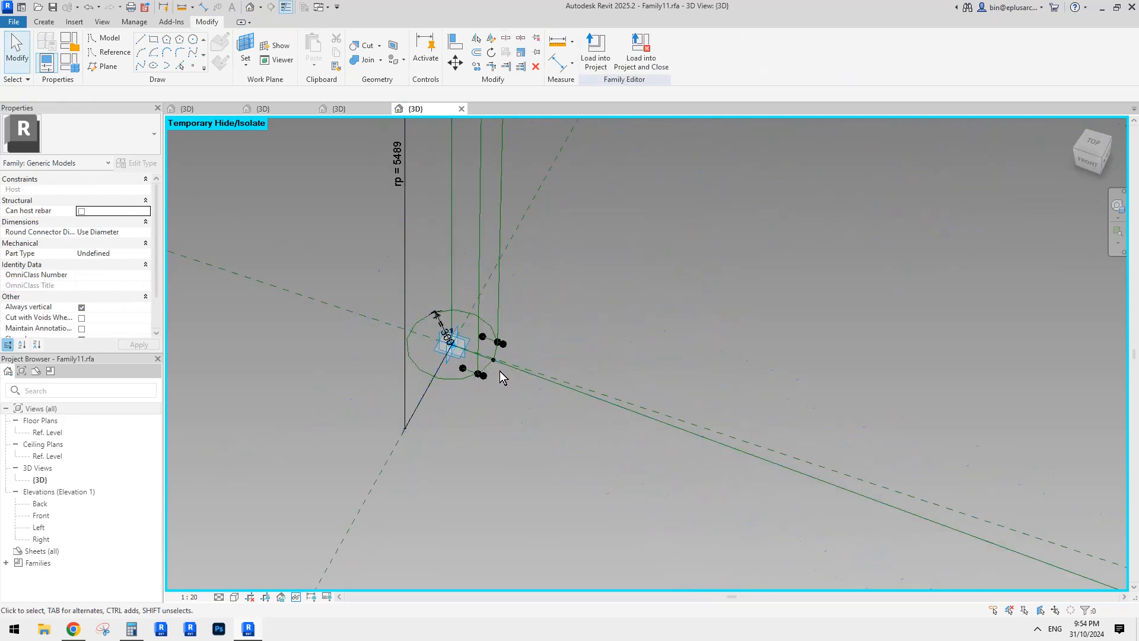
pyautogui.scroll(-3, 486, 380)
pyautogui.keyDown('shift'); pyautogui.moveTo(501, 394); pyautogui.dragTo(426, 477, button='middle'); pyautogui.keyUp('shift')
pyautogui.moveTo(445, 179); pyautogui.dragTo(439, 228, button='middle')
# - Inspect adaptive points 3 and 2 and the chain of reference lines that connects through them
pyautogui.click(847, 445)
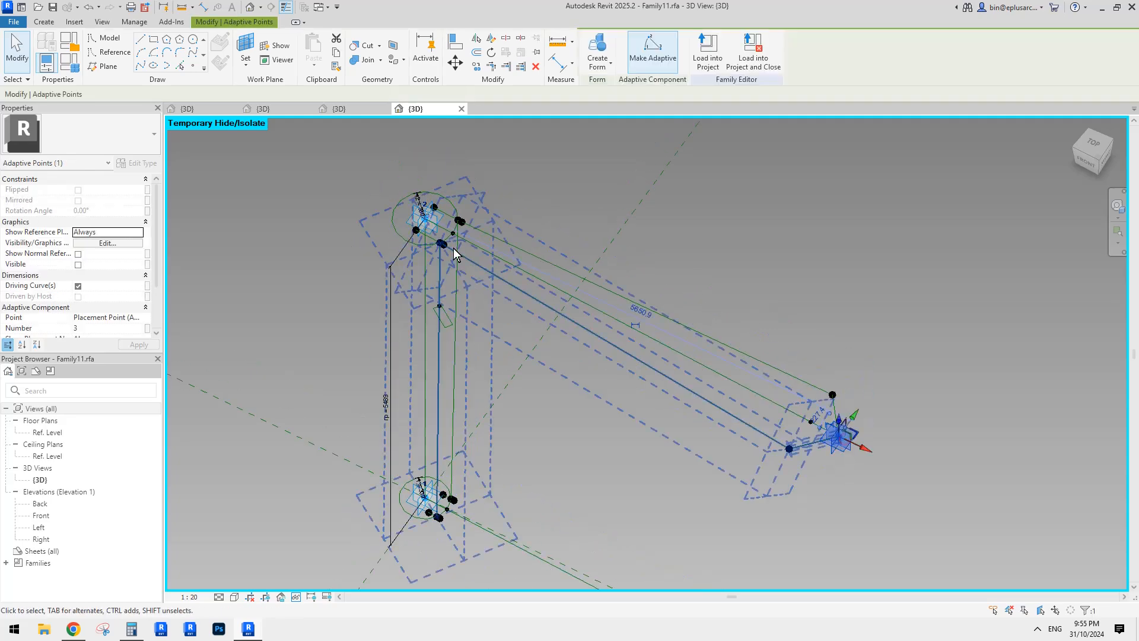
pyautogui.click(425, 218)
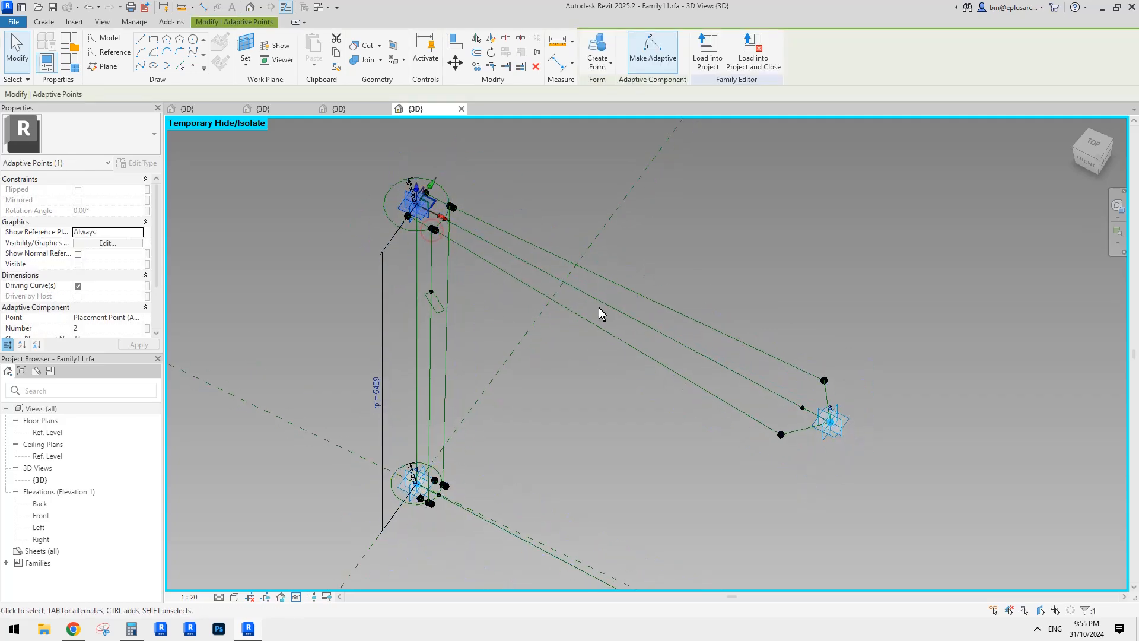
pyautogui.click(756, 382)
pyautogui.keyDown('shift'); pyautogui.moveTo(757, 382); pyautogui.dragTo(658, 393, button='middle'); pyautogui.keyUp('shift')
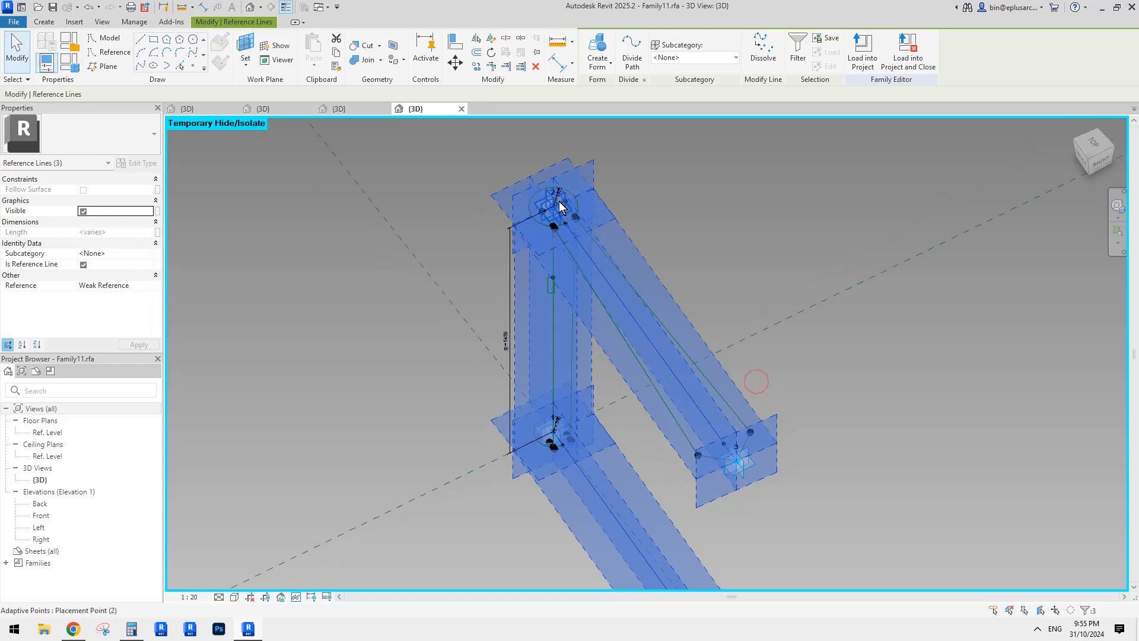
pyautogui.press('Escape')
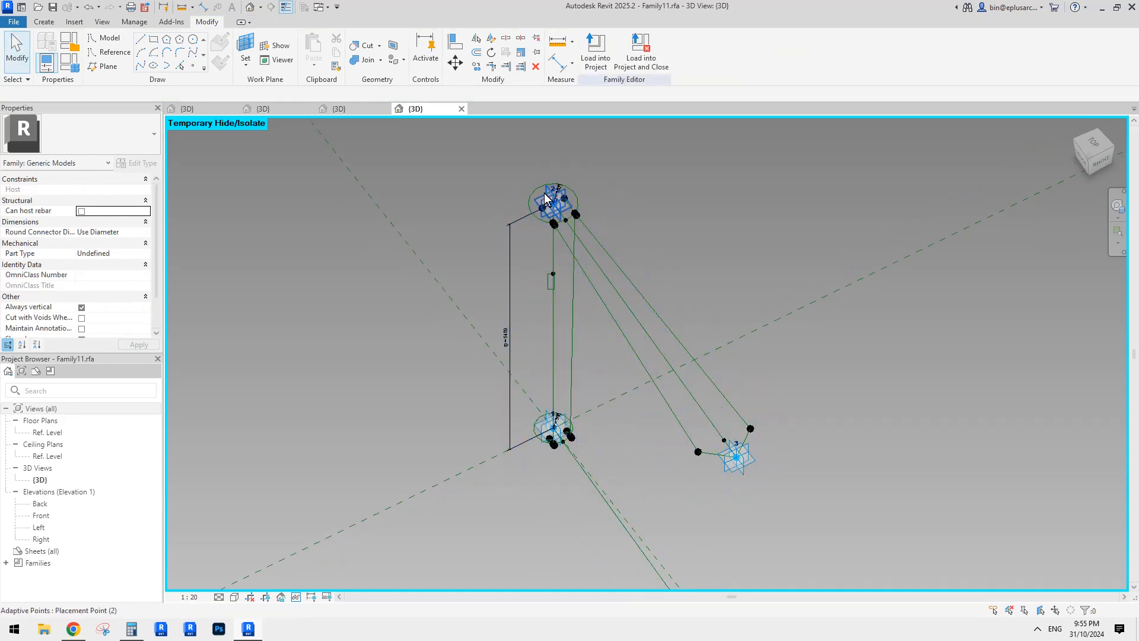
# - Inspect the single reference line that forms the branch centreline between adaptive points 2 and 3
pyautogui.press('Tab')
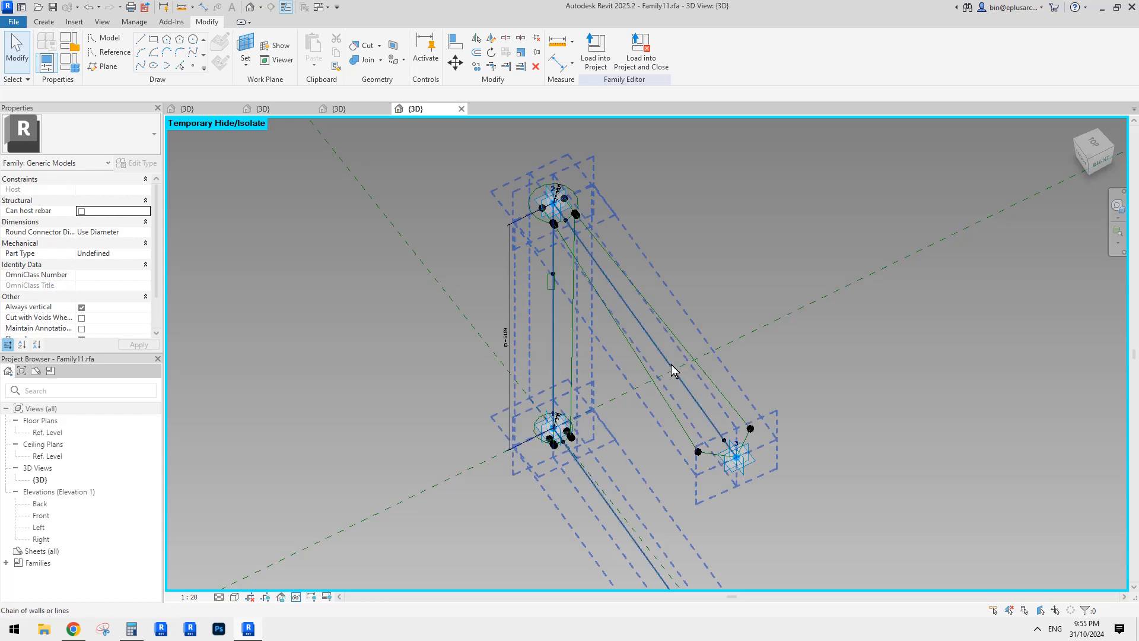
pyautogui.click(671, 364)
pyautogui.press('Escape')
pyautogui.click(669, 362)
pyautogui.moveTo(659, 370); pyautogui.dragTo(610, 305, button='middle')
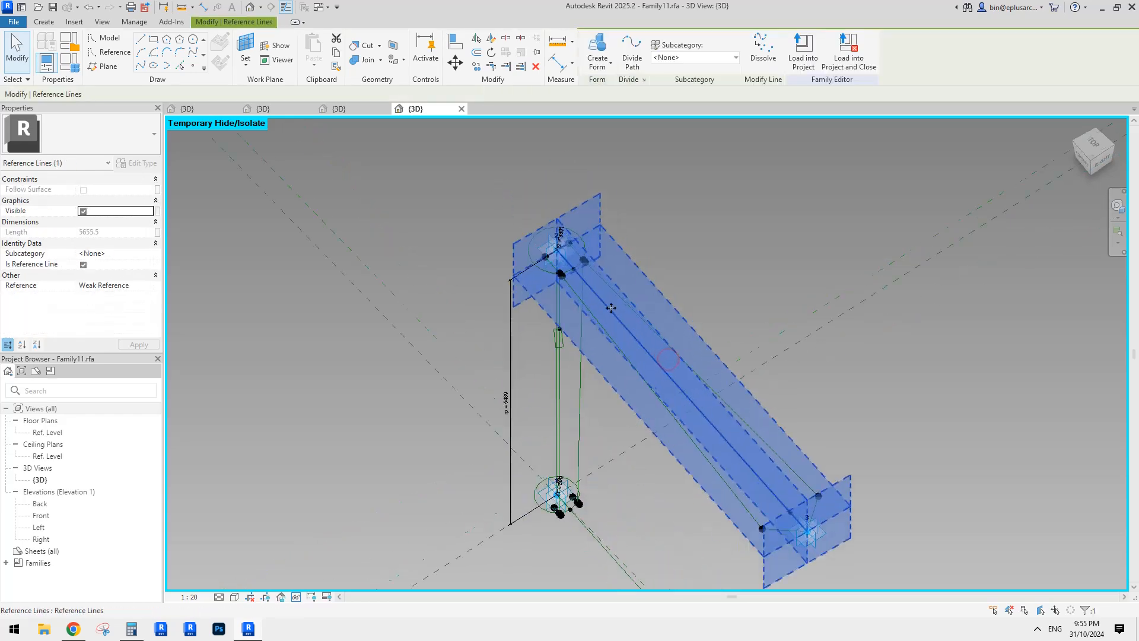
pyautogui.scroll(3, 613, 303)
pyautogui.press('Escape')
# - Examine the r2 circle around adaptive point 2 and the branch lines that start at its points
pyautogui.keyDown('shift'); pyautogui.moveTo(563, 262); pyautogui.dragTo(696, 279, button='middle'); pyautogui.keyUp('shift')
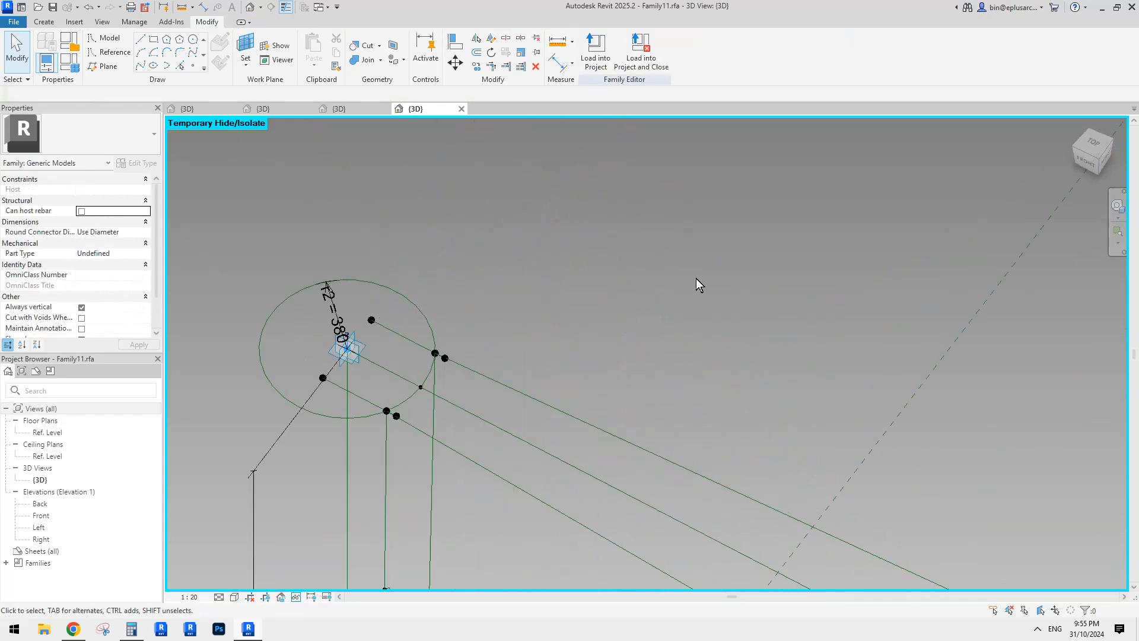
pyautogui.scroll(-1, 688, 275)
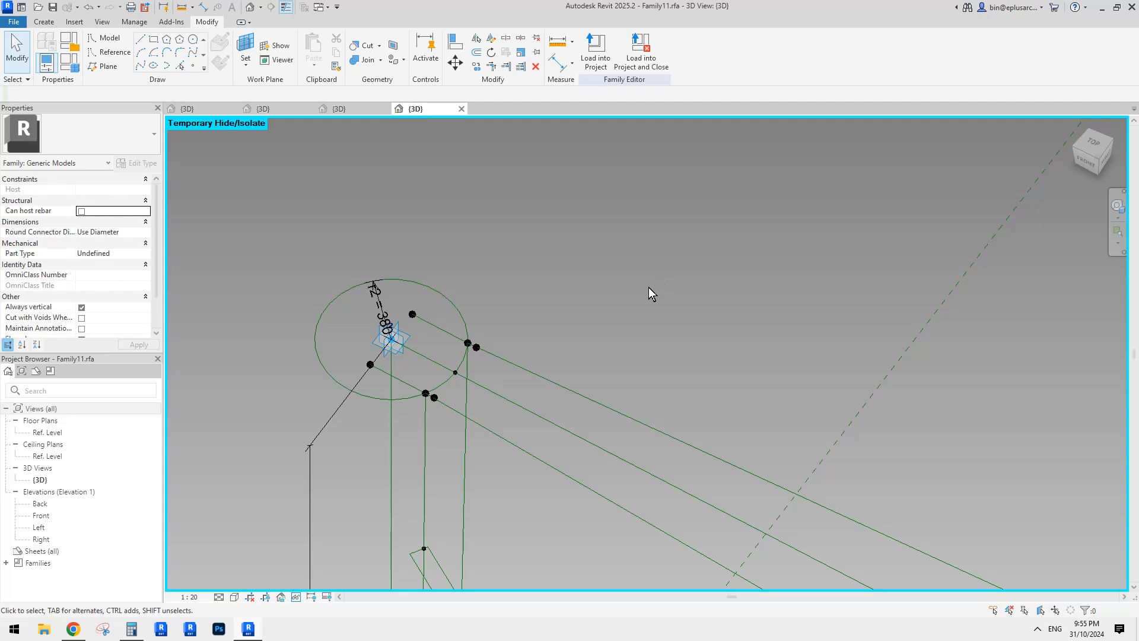
pyautogui.scroll(-4, 632, 292)
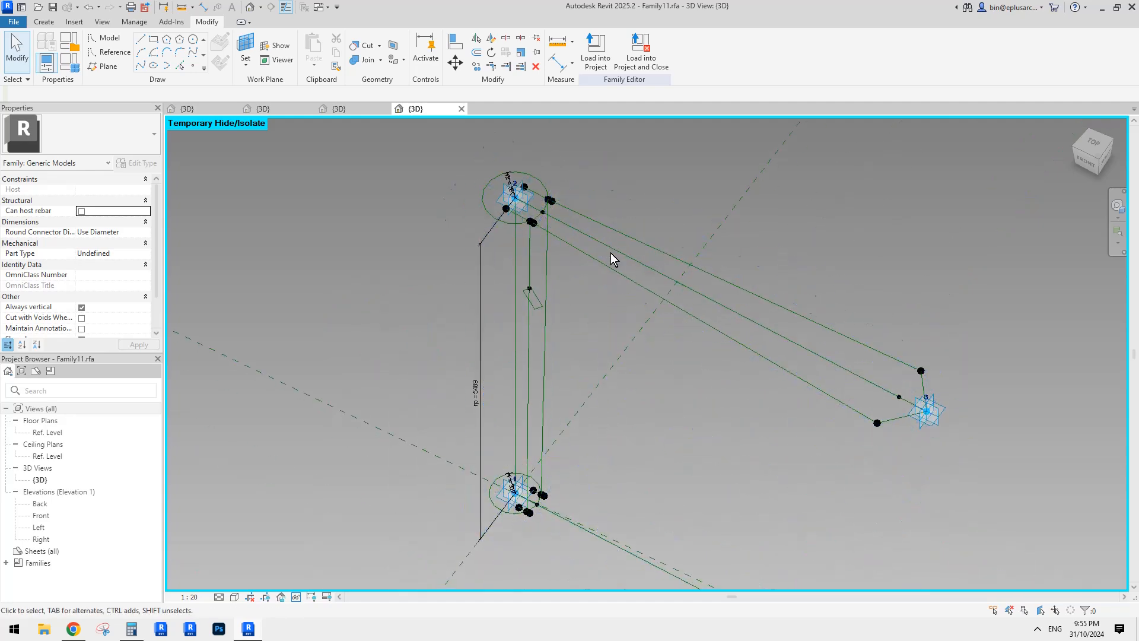
pyautogui.moveTo(642, 276)
pyautogui.mouseDown(button='middle')
pyautogui.moveTo(650, 262)
pyautogui.moveTo(650, 281)
pyautogui.mouseUp(button='middle')
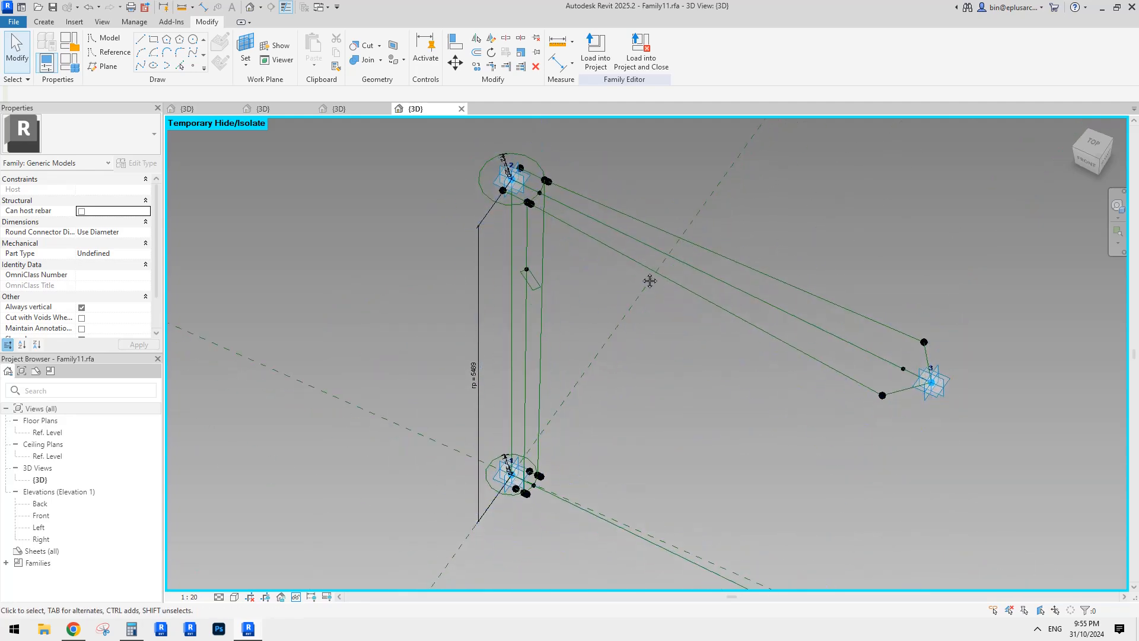
pyautogui.scroll(-3, 644, 297)
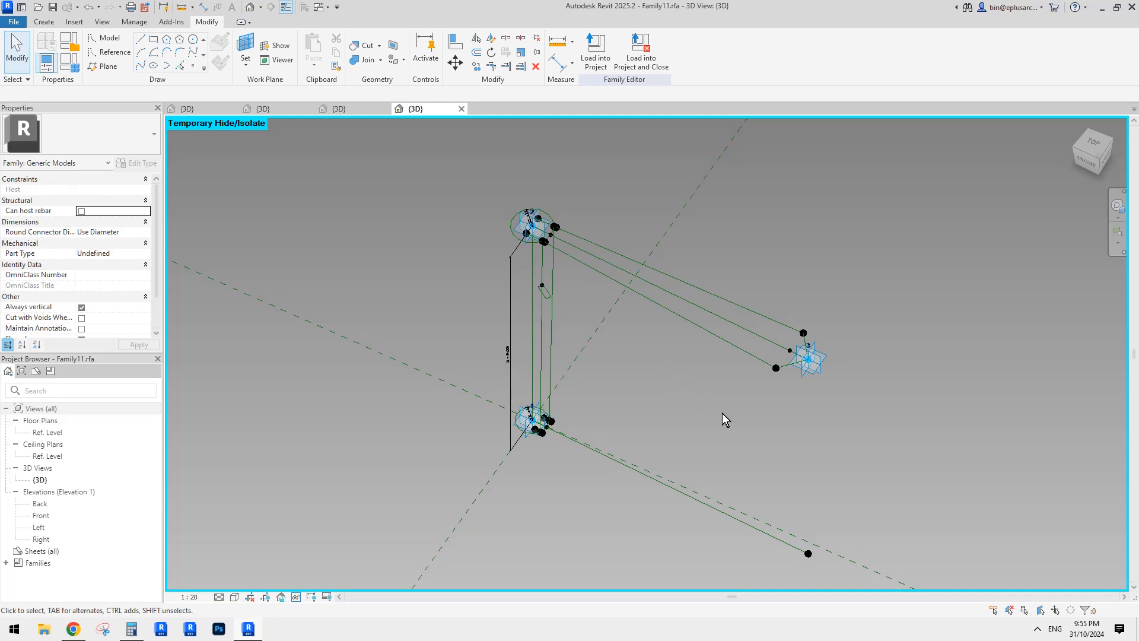
# - Examine the reference point where the line toward the offset point crosses the r1 base circle
pyautogui.moveTo(680, 437); pyautogui.dragTo(719, 448, button='middle')
pyautogui.scroll(3, 569, 474)
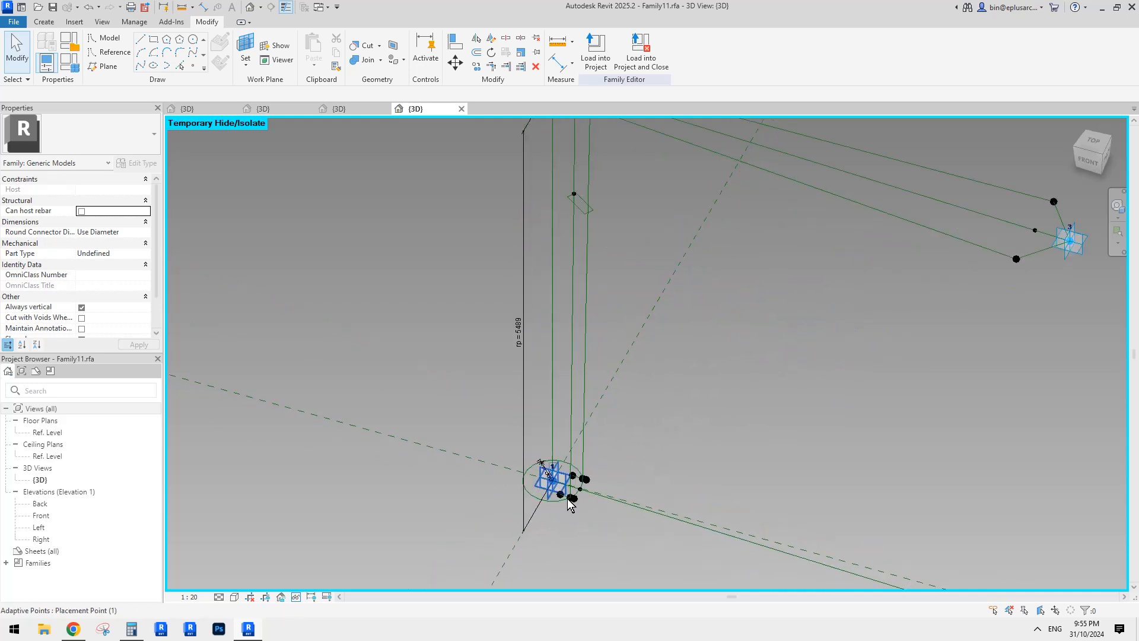
pyautogui.scroll(1, 568, 499)
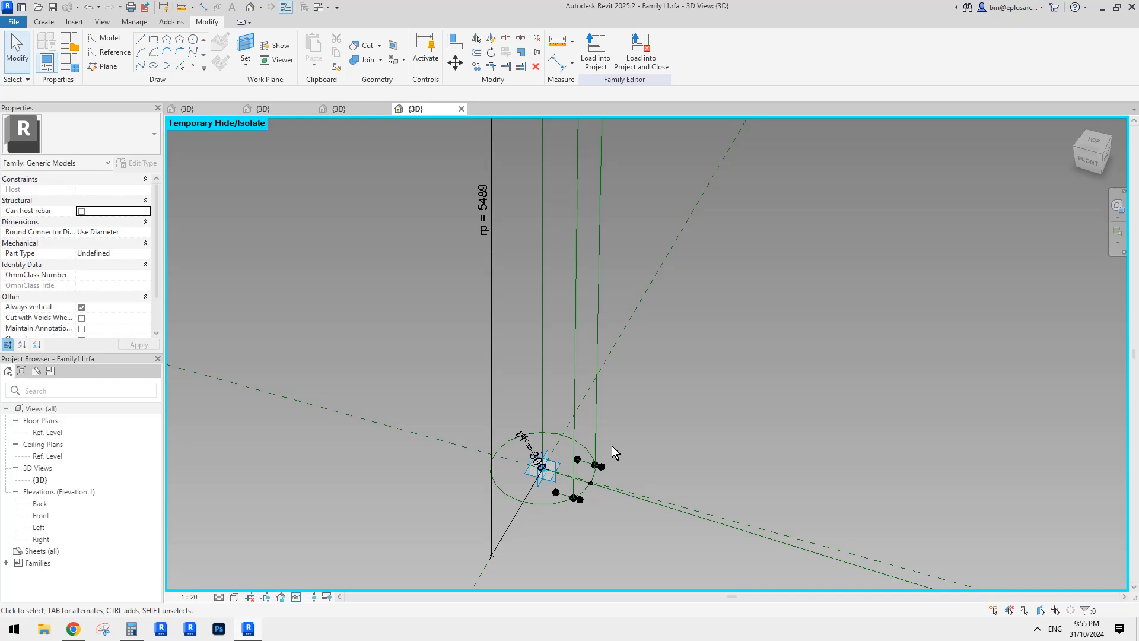
pyautogui.scroll(-3, 587, 470)
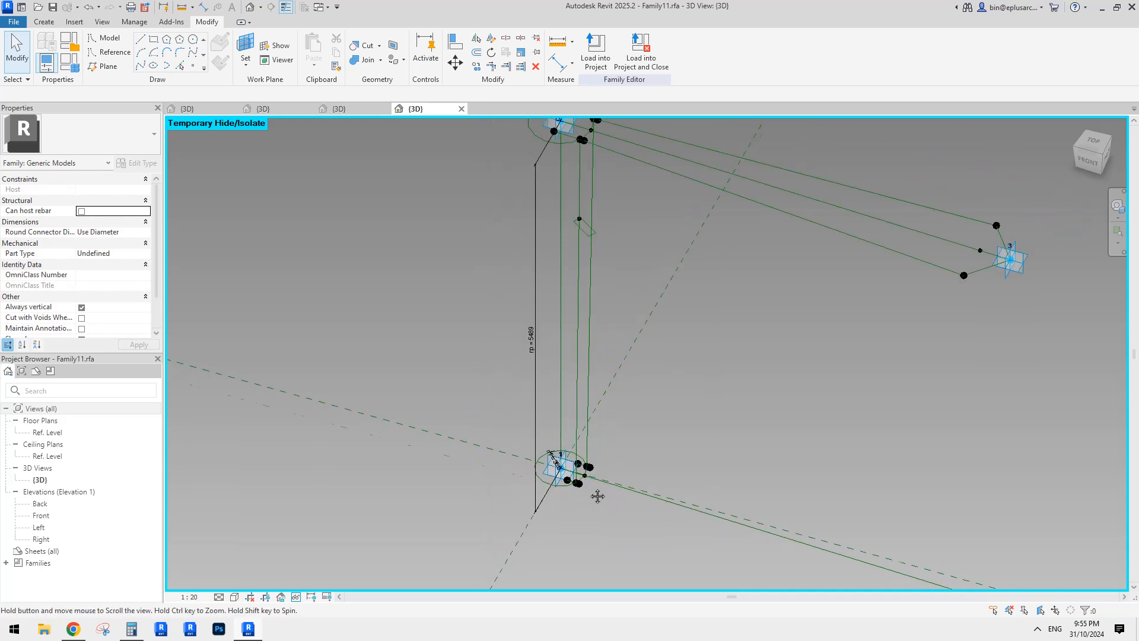
pyautogui.keyDown('shift'); pyautogui.moveTo(597, 495); pyautogui.dragTo(568, 494, button='middle'); pyautogui.keyUp('shift')
pyautogui.scroll(4, 569, 475)
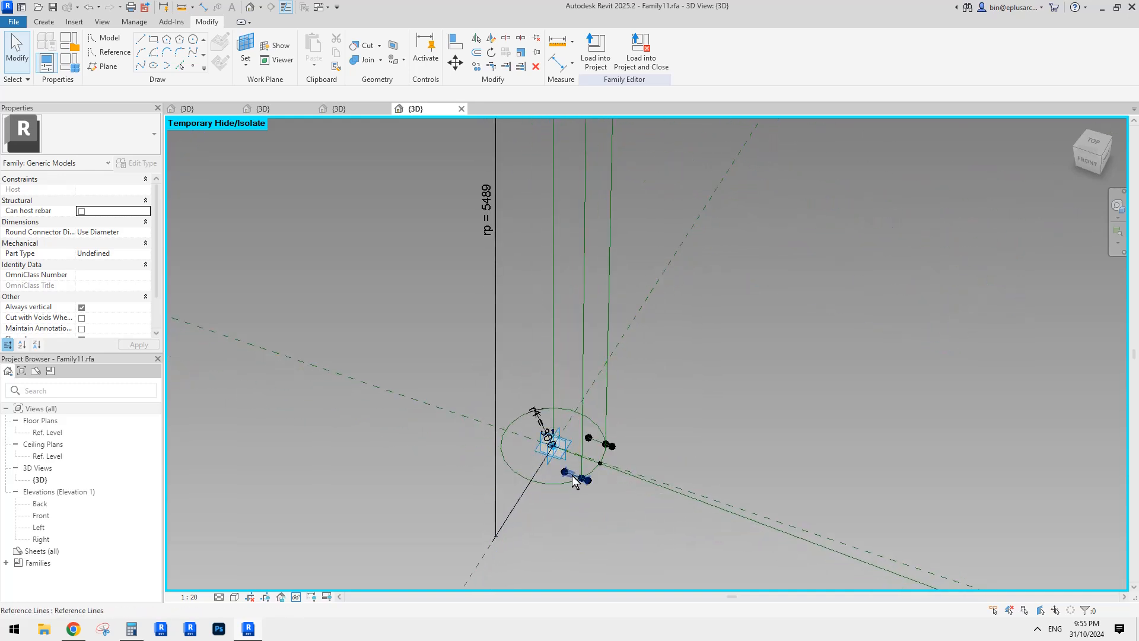
pyautogui.moveTo(587, 464); pyautogui.dragTo(599, 483, button='middle')
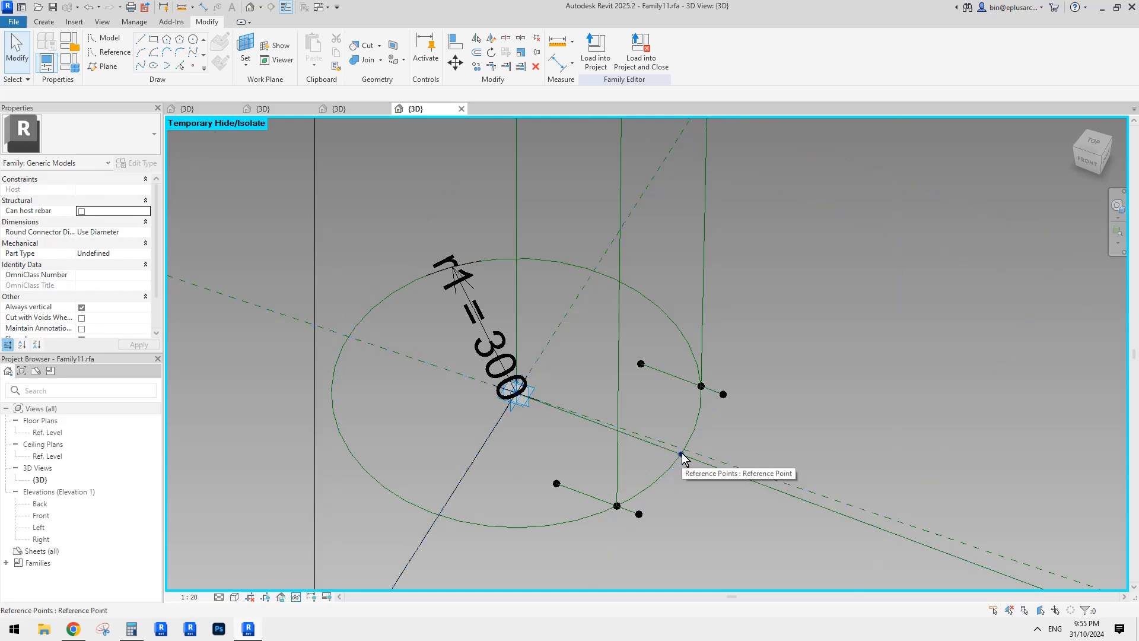
pyautogui.moveTo(682, 453); pyautogui.dragTo(615, 432, button='middle')
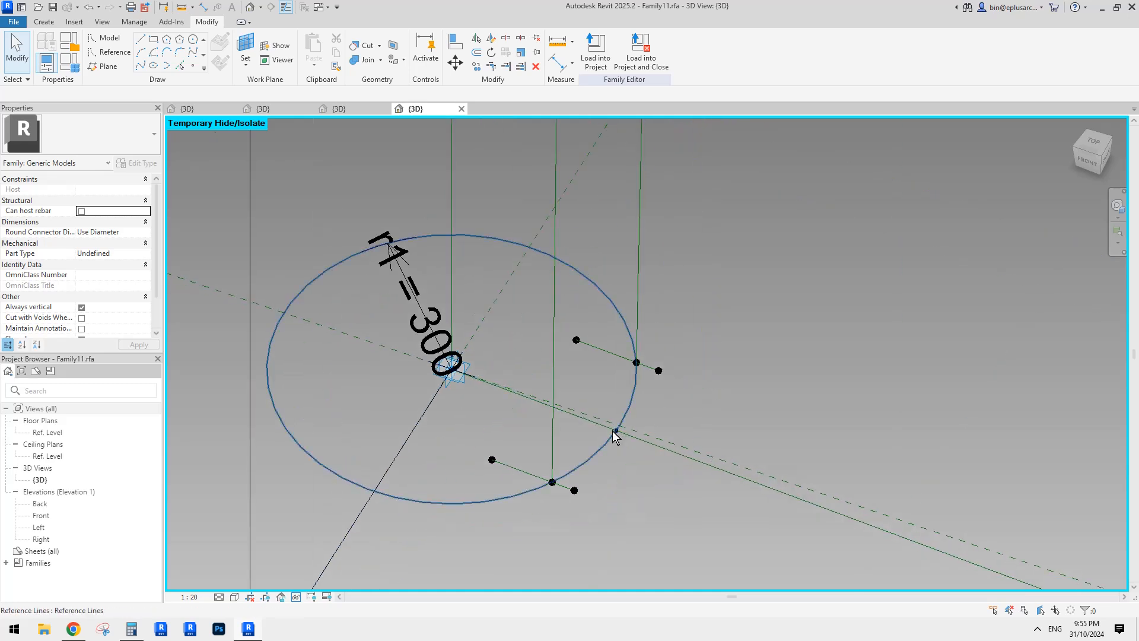
# - Inspect the short reference line beside the r1 base circle and the intersection-hosted reference point on the circle
pyautogui.scroll(-3, 462, 368)
pyautogui.moveTo(461, 367); pyautogui.dragTo(439, 369, button='middle')
pyautogui.scroll(-2, 512, 448)
pyautogui.moveTo(511, 448); pyautogui.dragTo(533, 427, button='middle')
pyautogui.click(495, 442)
pyautogui.click(521, 437)
pyautogui.scroll(1, 529, 422)
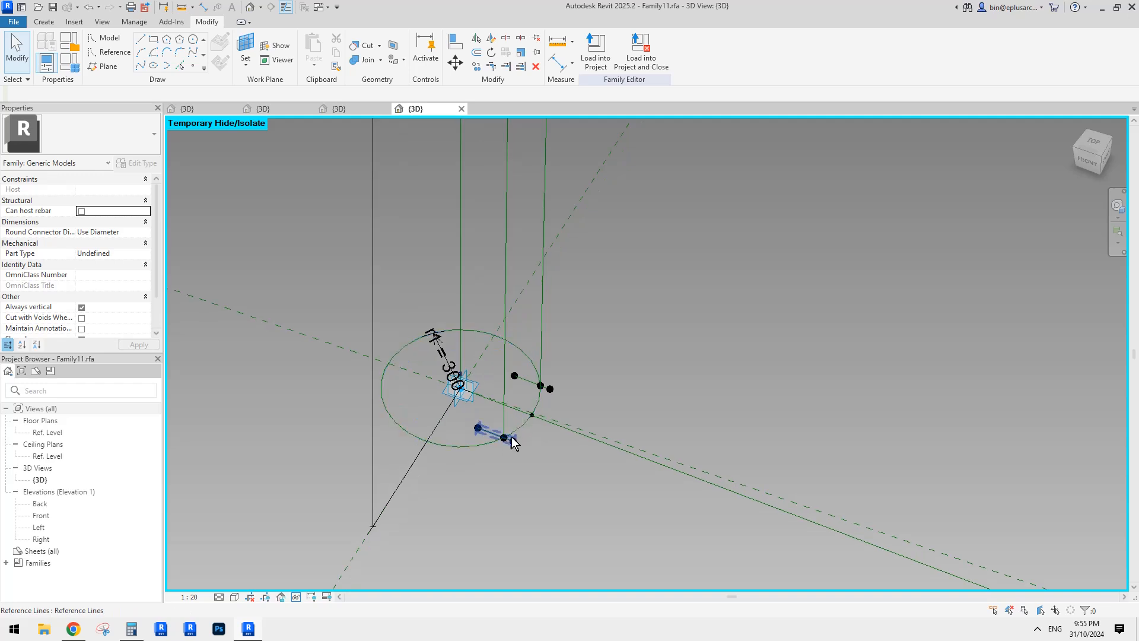
pyautogui.click(504, 444)
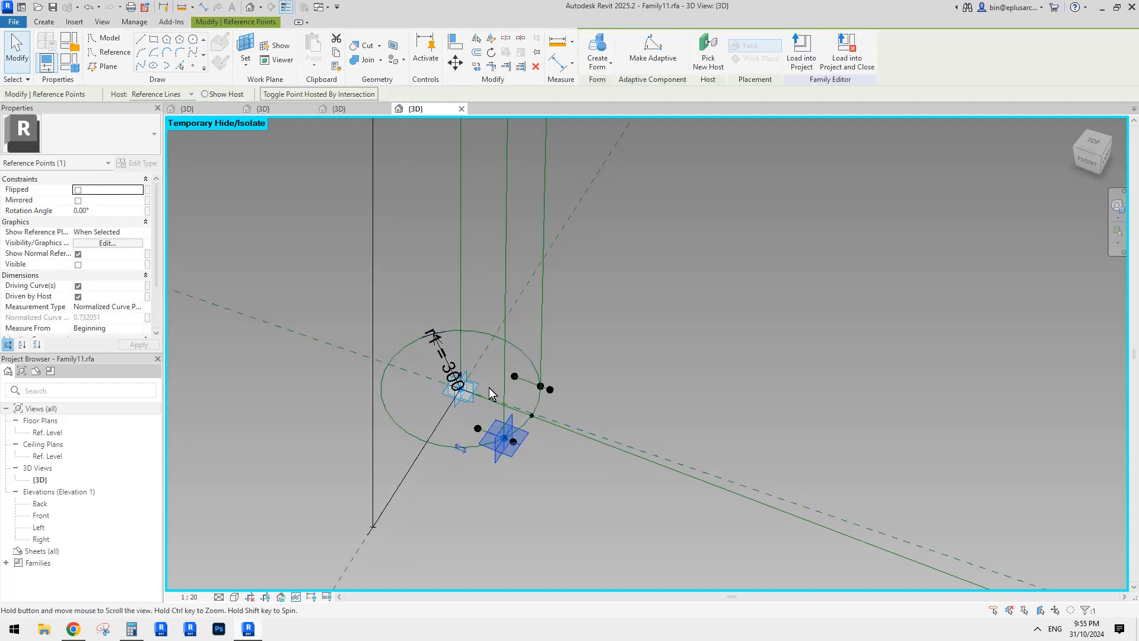
pyautogui.click(514, 422)
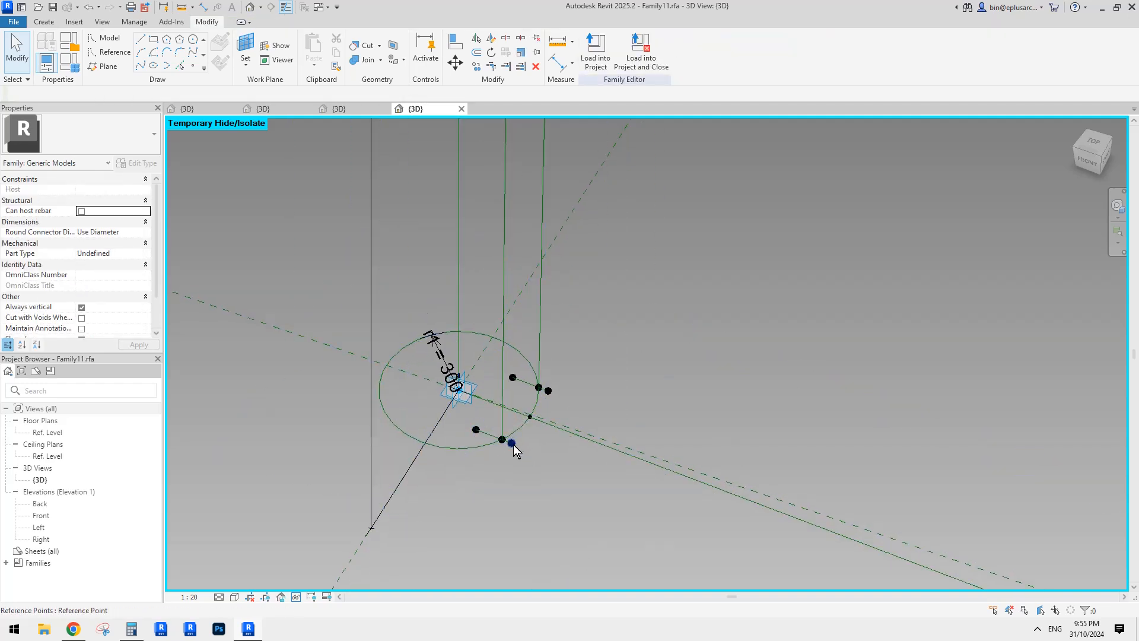
# - Inspect the outer reference point beside the r1 base circle and the circle's reference line
pyautogui.click(512, 442)
pyautogui.press('Escape')
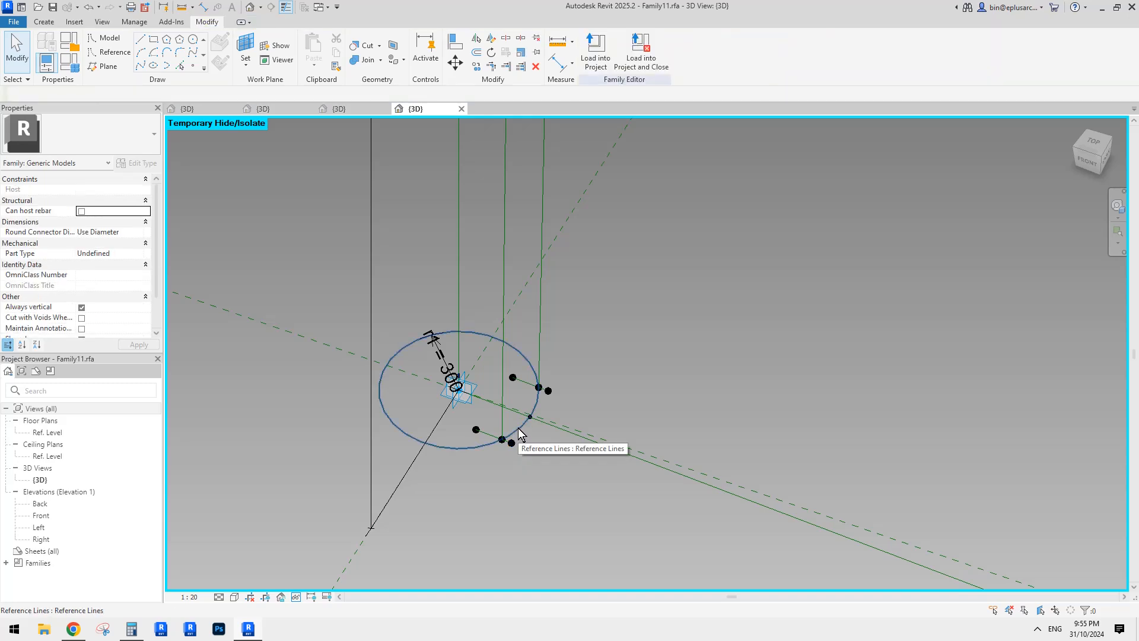
pyautogui.click(518, 429)
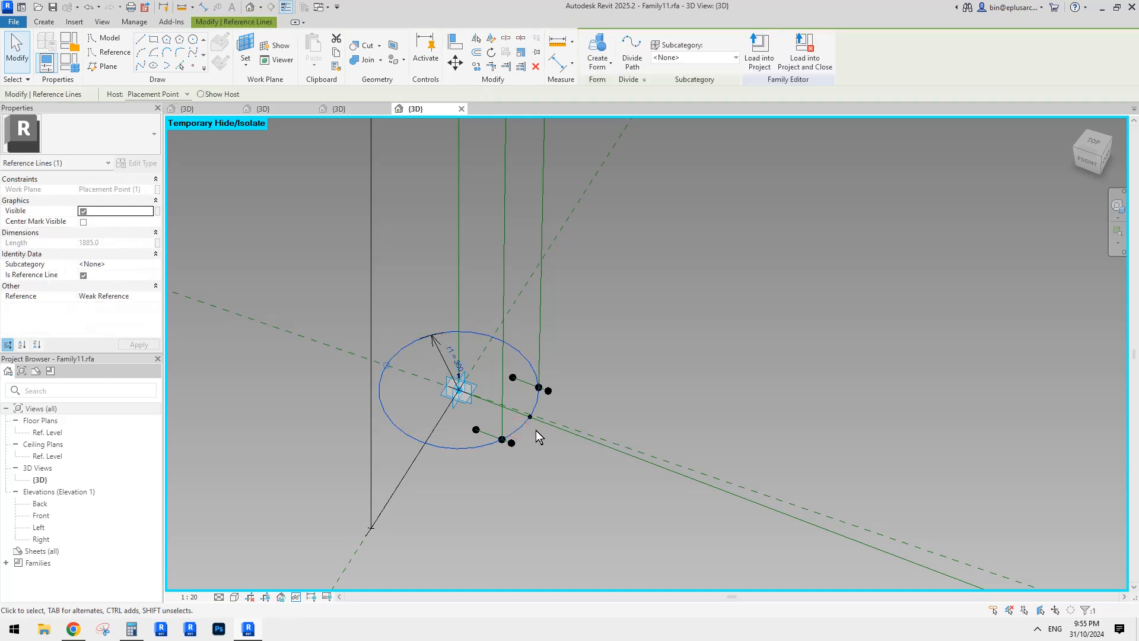
pyautogui.scroll(-2, 536, 431)
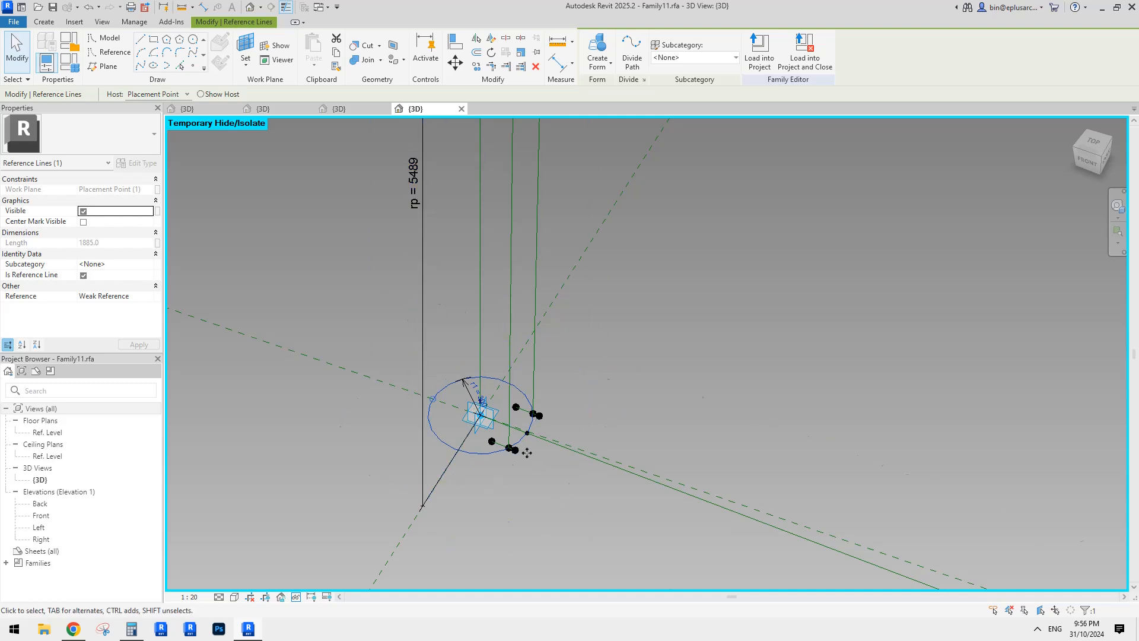
pyautogui.moveTo(394, 472); pyautogui.dragTo(389, 476, button='middle')
# - Switch to Calculator and divide 360 by 12
pyautogui.click(125, 631)
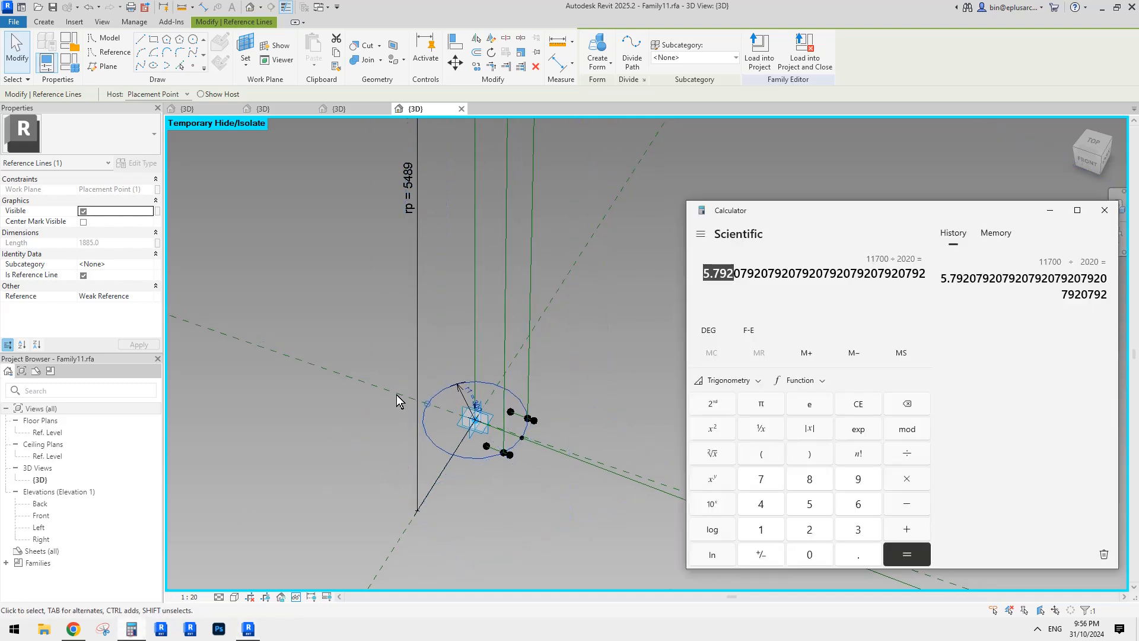
pyautogui.moveTo(790, 211); pyautogui.dragTo(700, 190)
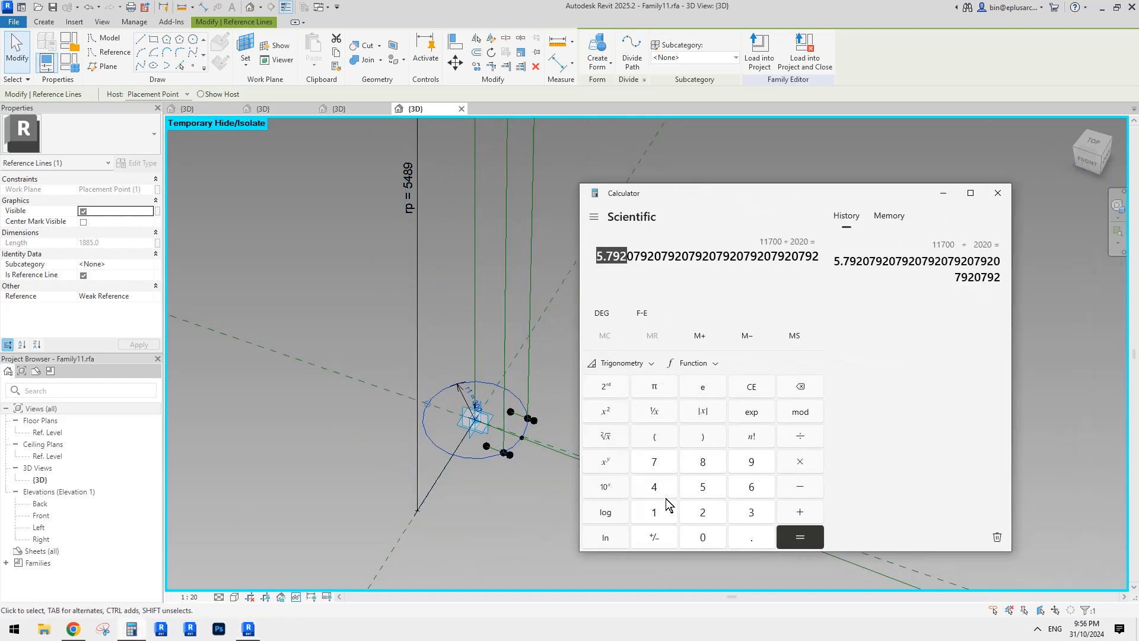
pyautogui.click(736, 511)
pyautogui.click(736, 489)
pyautogui.click(718, 537)
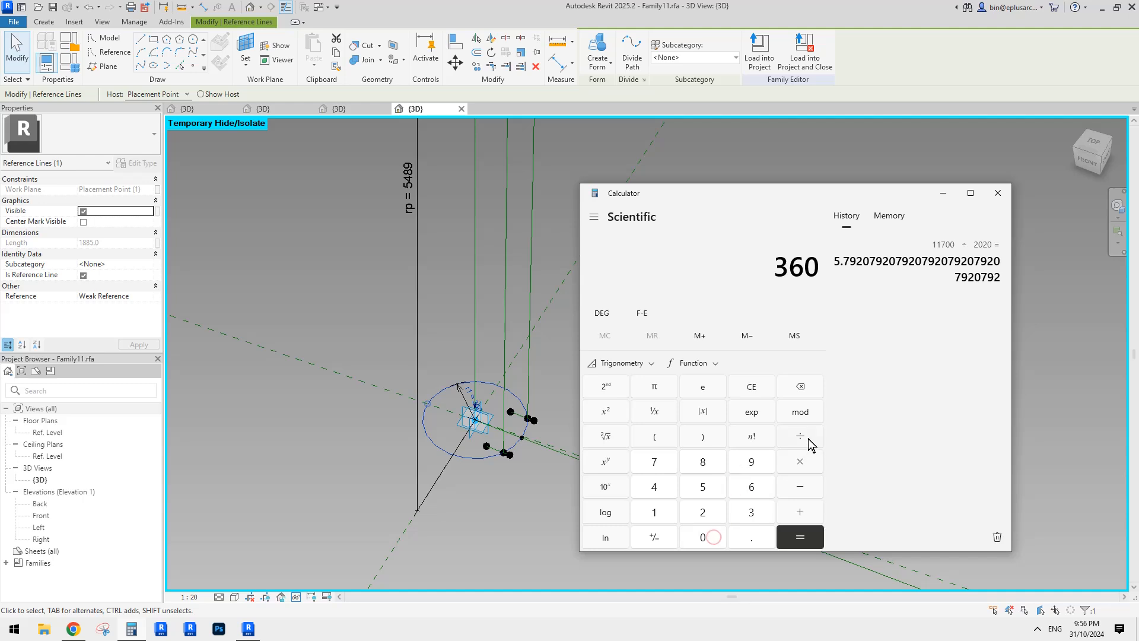
pyautogui.click(662, 512)
pyautogui.click(702, 512)
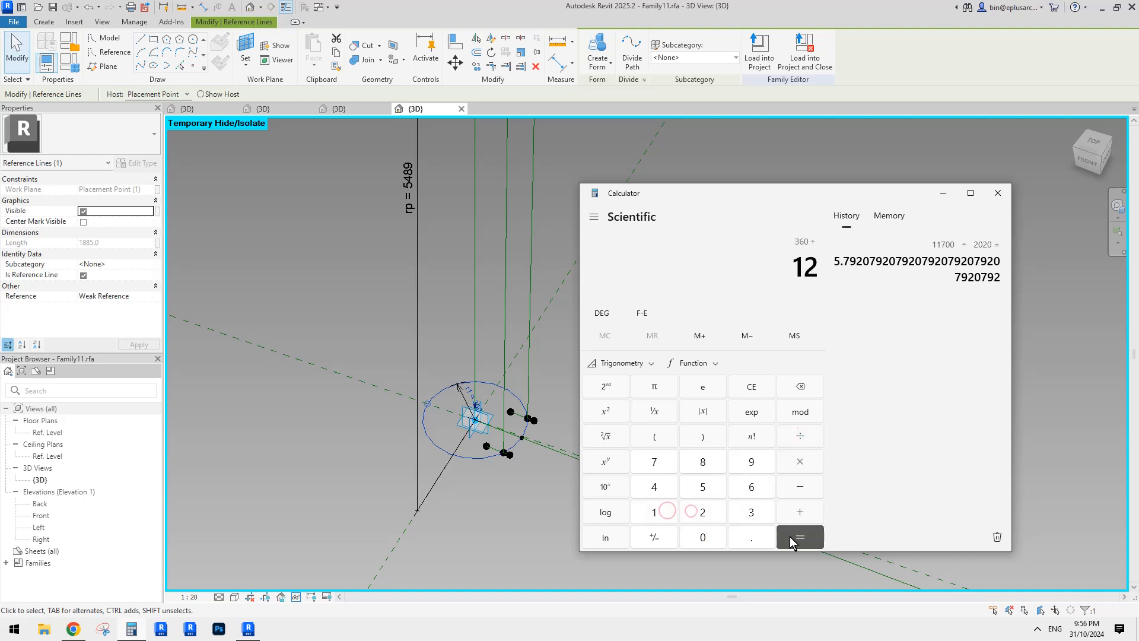
pyautogui.click(797, 537)
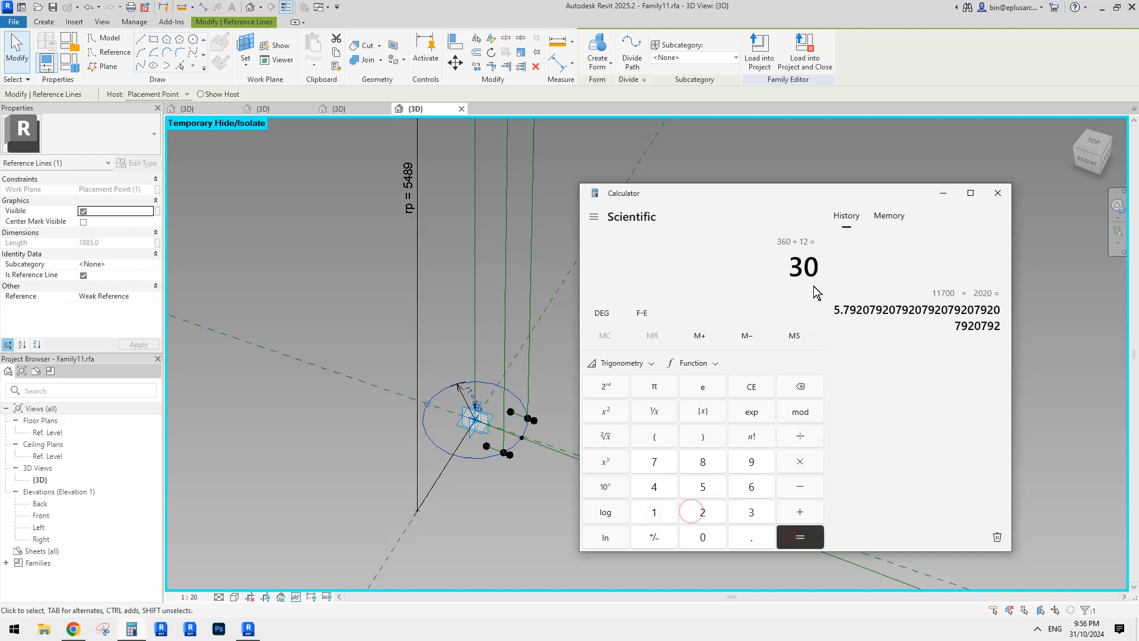
# - Repeat the 360 ÷ 12 calculation to demonstrate the angle division again
pyautogui.click(752, 513)
pyautogui.click(751, 487)
pyautogui.click(704, 537)
pyautogui.click(800, 436)
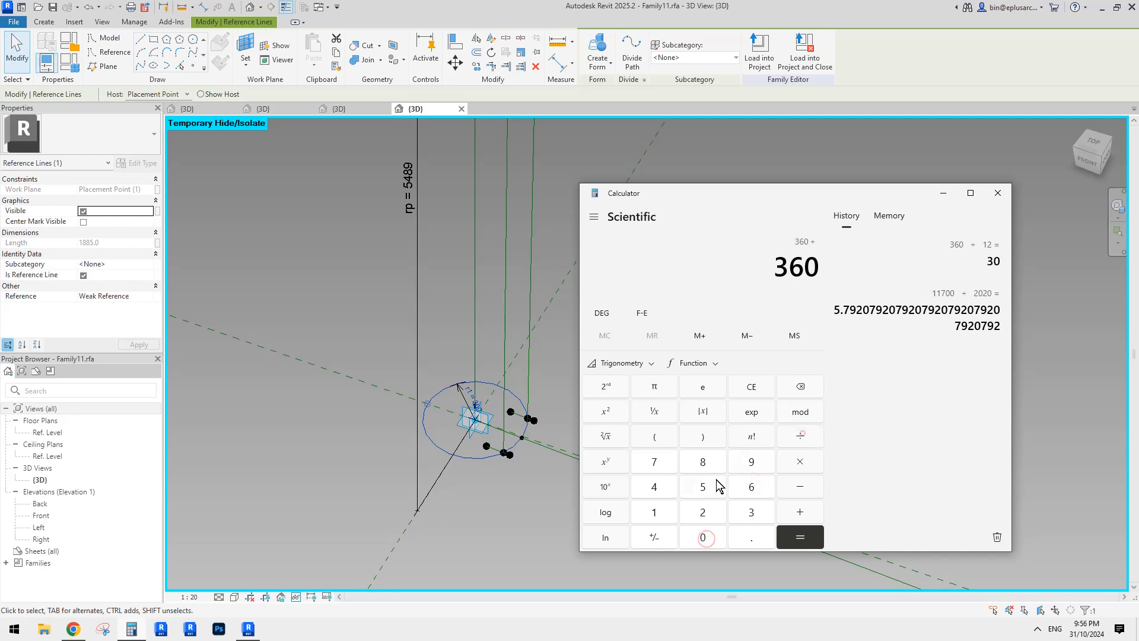
pyautogui.click(654, 512)
pyautogui.click(702, 511)
pyautogui.click(800, 537)
# - View the r1 base circle in Revit from nearly above and capture it with its surrounding reference points in Snipping Tool
pyautogui.click(514, 444)
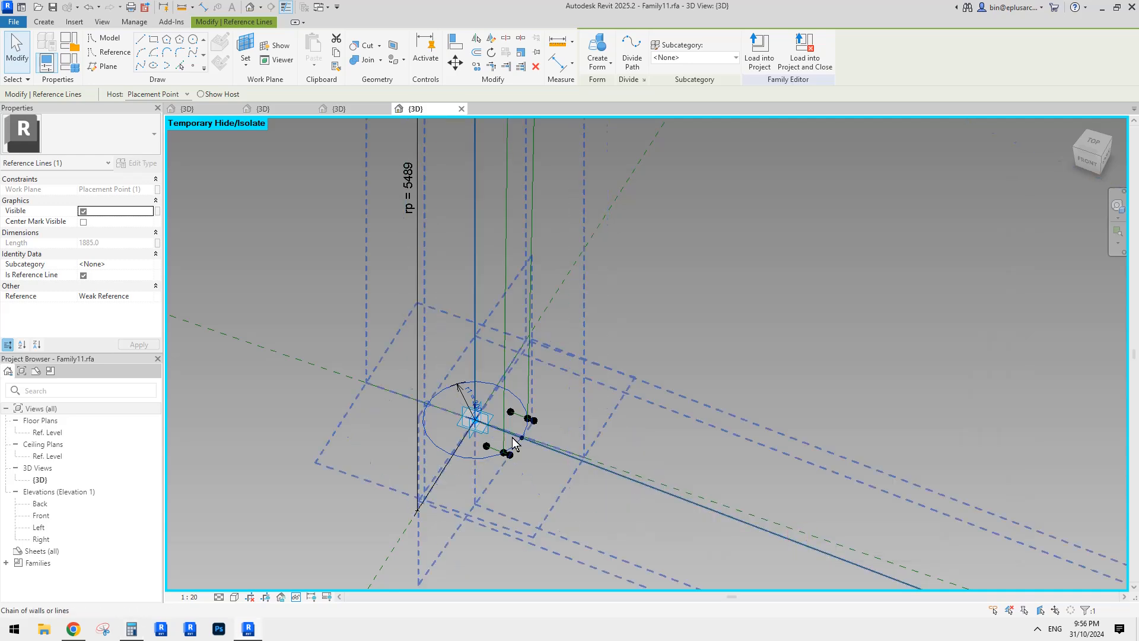
pyautogui.press('Escape')
pyautogui.scroll(1, 519, 445)
pyautogui.keyDown('shift'); pyautogui.moveTo(521, 446); pyautogui.dragTo(486, 483, button='middle'); pyautogui.keyUp('shift')
pyautogui.scroll(1, 514, 469)
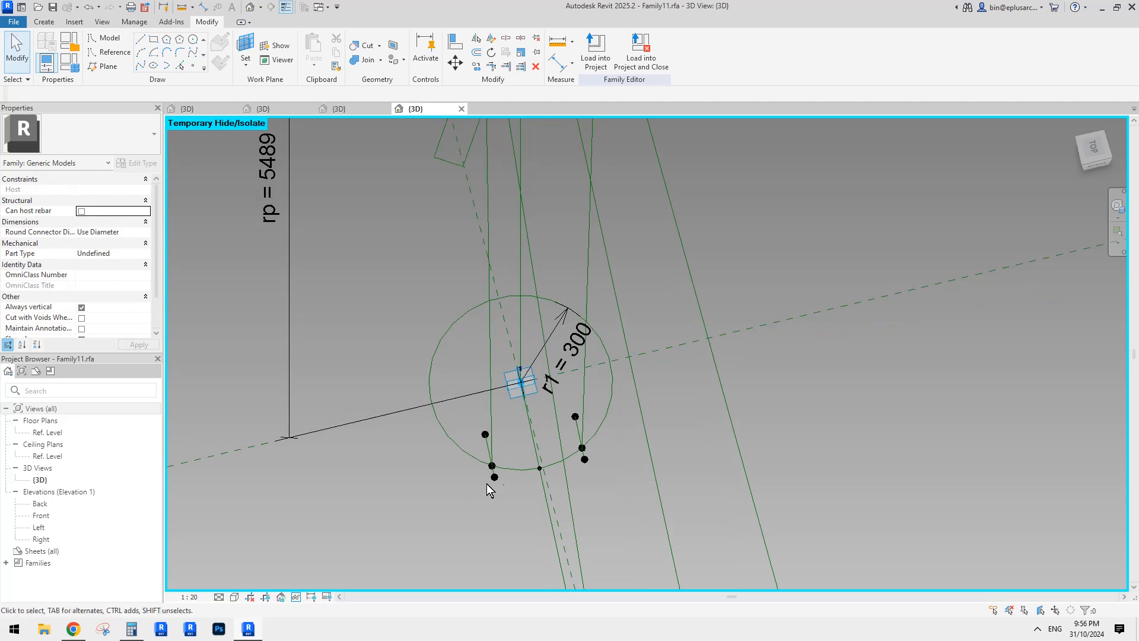
pyautogui.hotkey('alt', 'Tab')
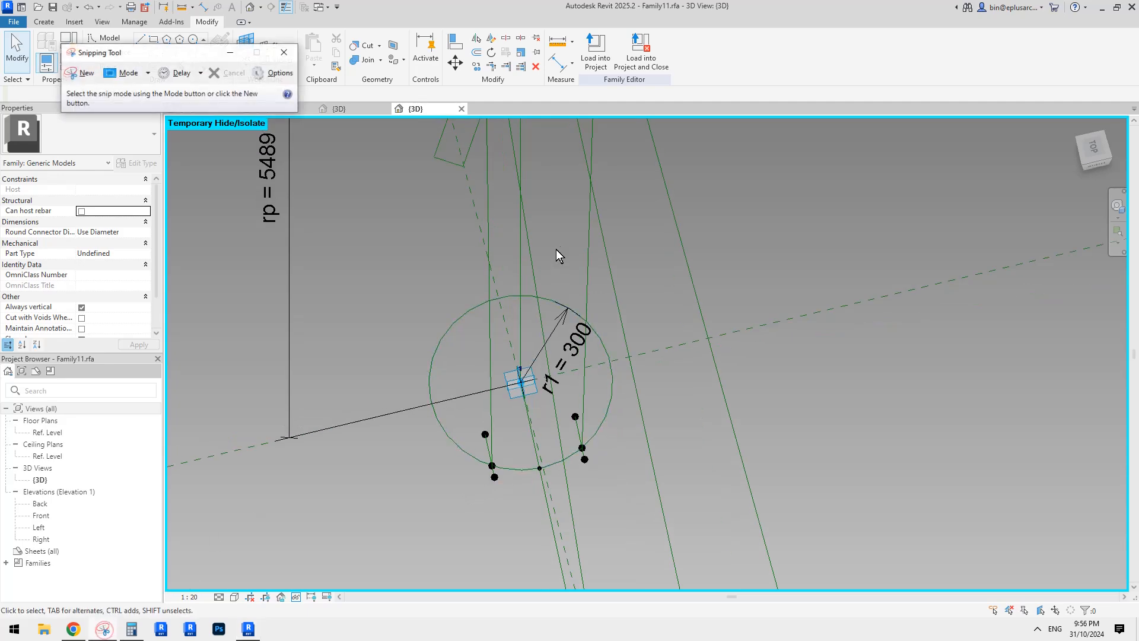
pyautogui.click(79, 72)
pyautogui.moveTo(349, 276); pyautogui.dragTo(737, 557)
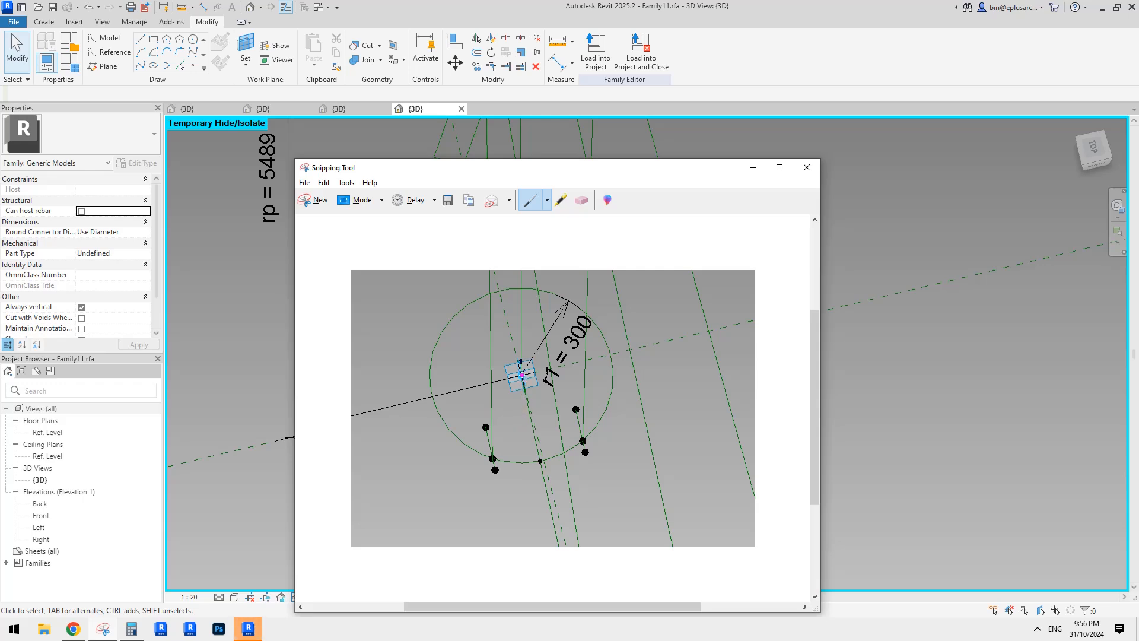
# - Sketch a right triangle on the snip from the circle's centre to its edge, labelling the hypotenuse r1 and the short side r1/2
pyautogui.moveTo(521, 375)
pyautogui.mouseDown()
pyautogui.moveTo(540, 459)
pyautogui.moveTo(493, 458)
pyautogui.mouseUp()
pyautogui.moveTo(521, 371); pyautogui.dragTo(509, 401)
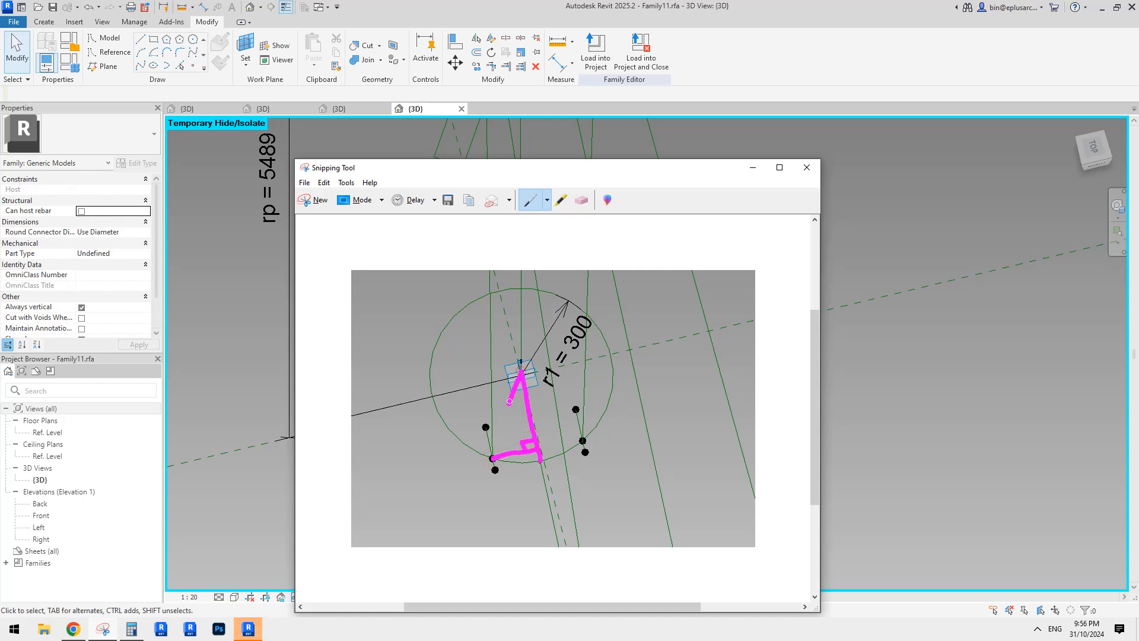
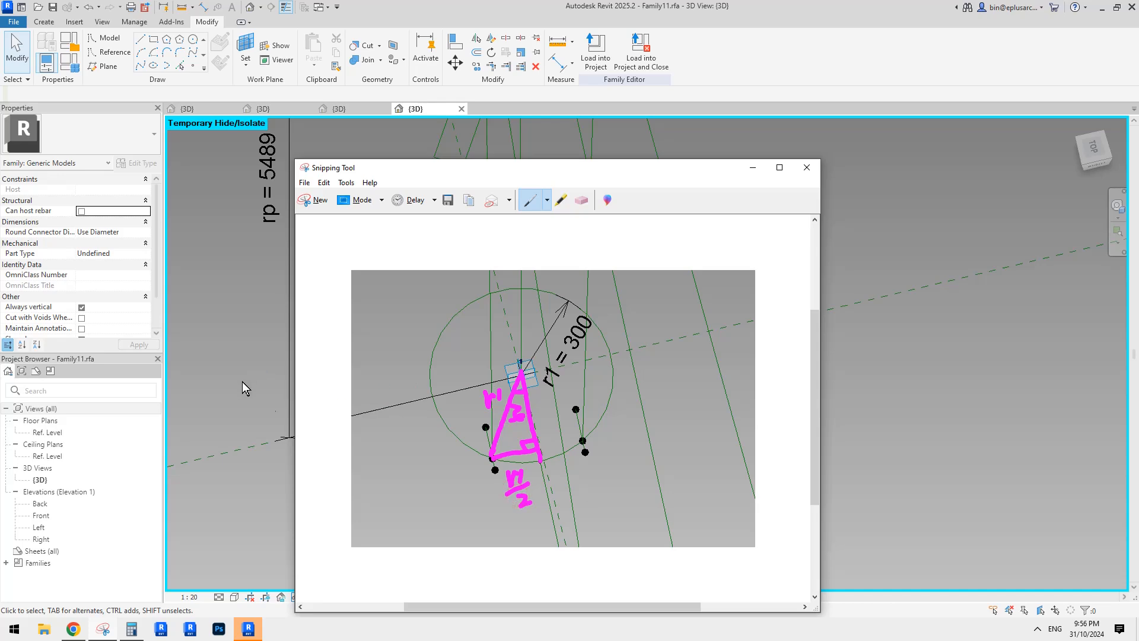
pyautogui.click(217, 357)
# - Check that the outer base point's Offset is associated with nhr1, and review the hr1 and nhr1 formulas in Family Types
pyautogui.keyDown('shift'); pyautogui.moveTo(509, 420); pyautogui.dragTo(500, 449, button='middle'); pyautogui.keyUp('shift')
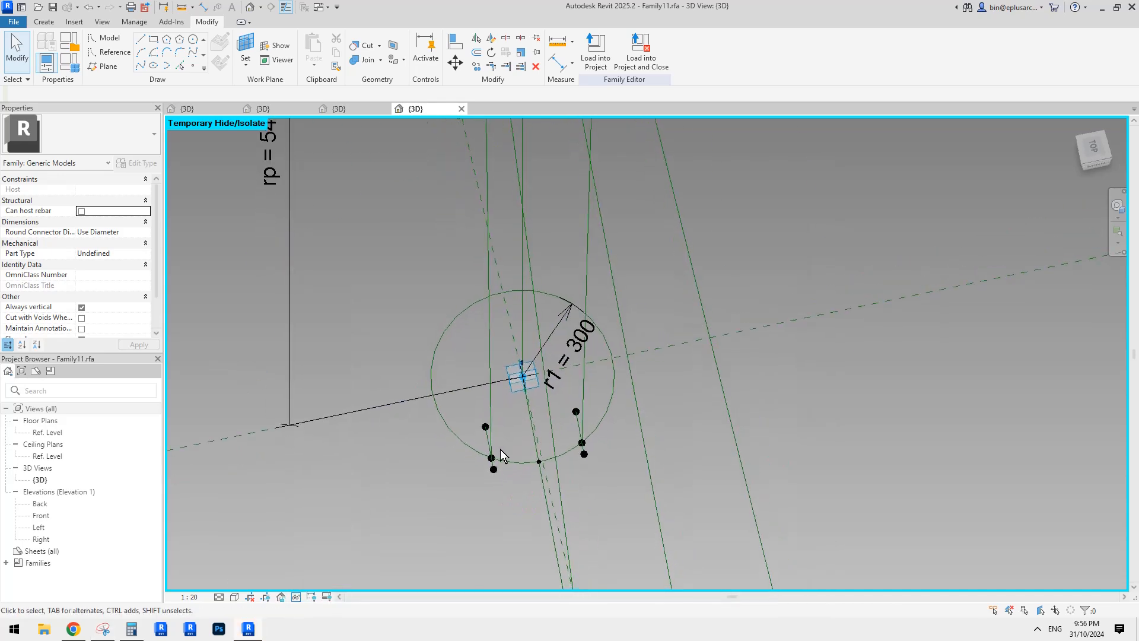
pyautogui.click(493, 469)
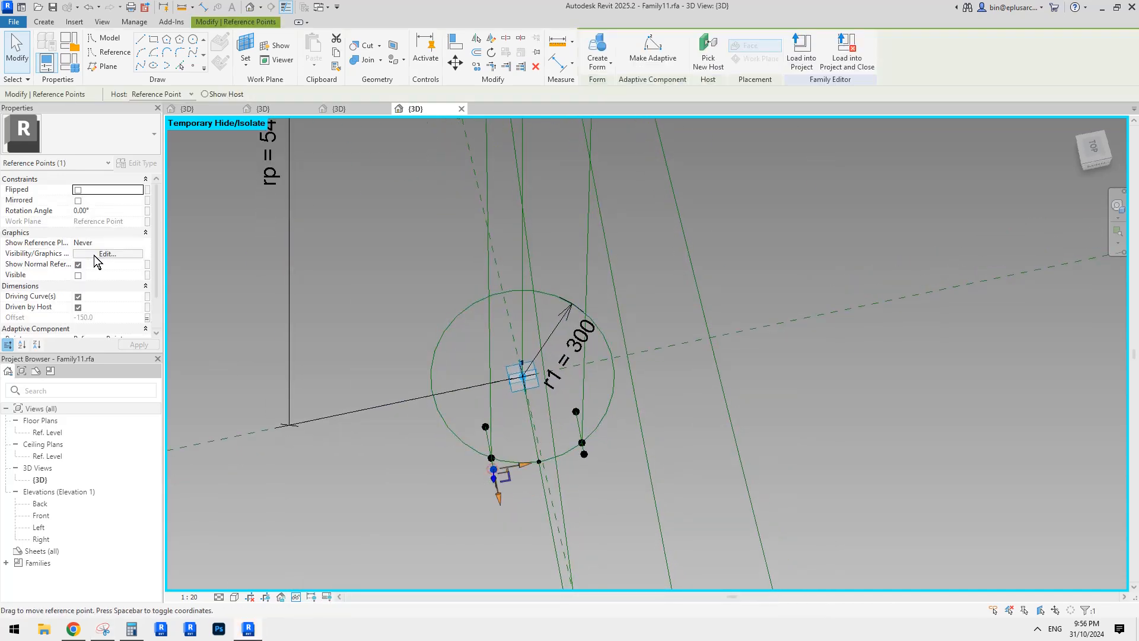
pyautogui.click(147, 318)
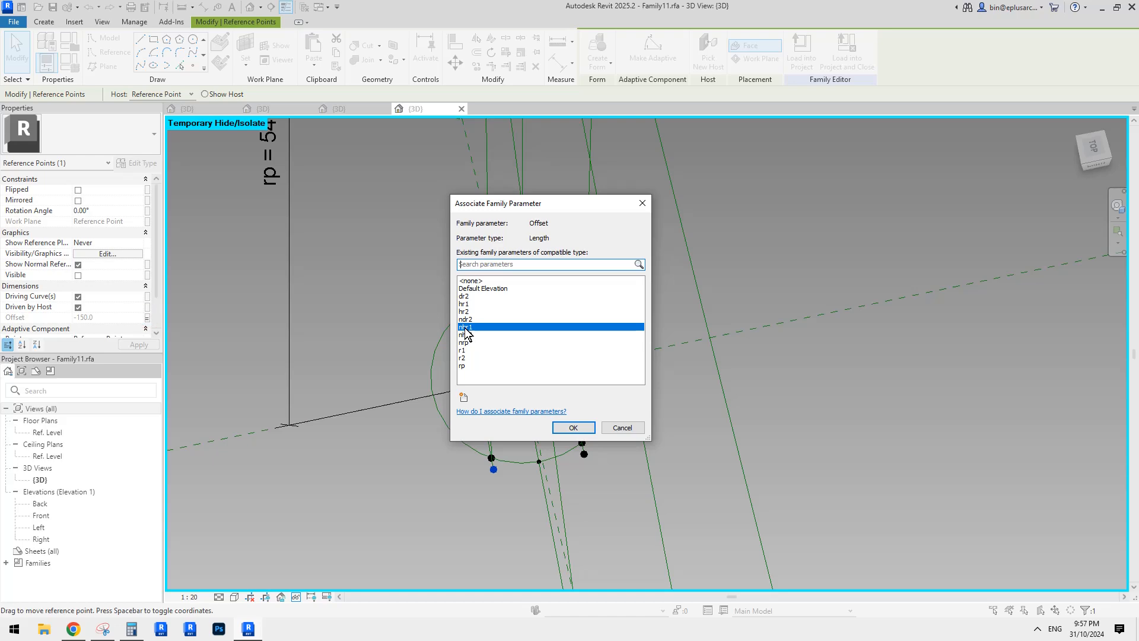
pyautogui.press('Return')
pyautogui.click(69, 62)
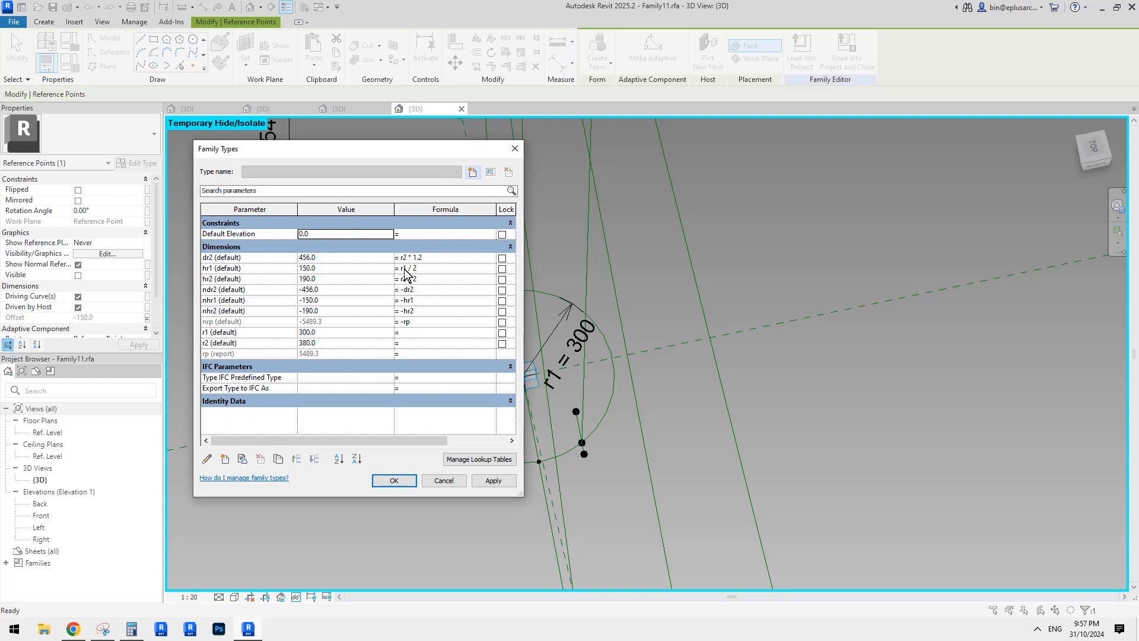
pyautogui.click(446, 479)
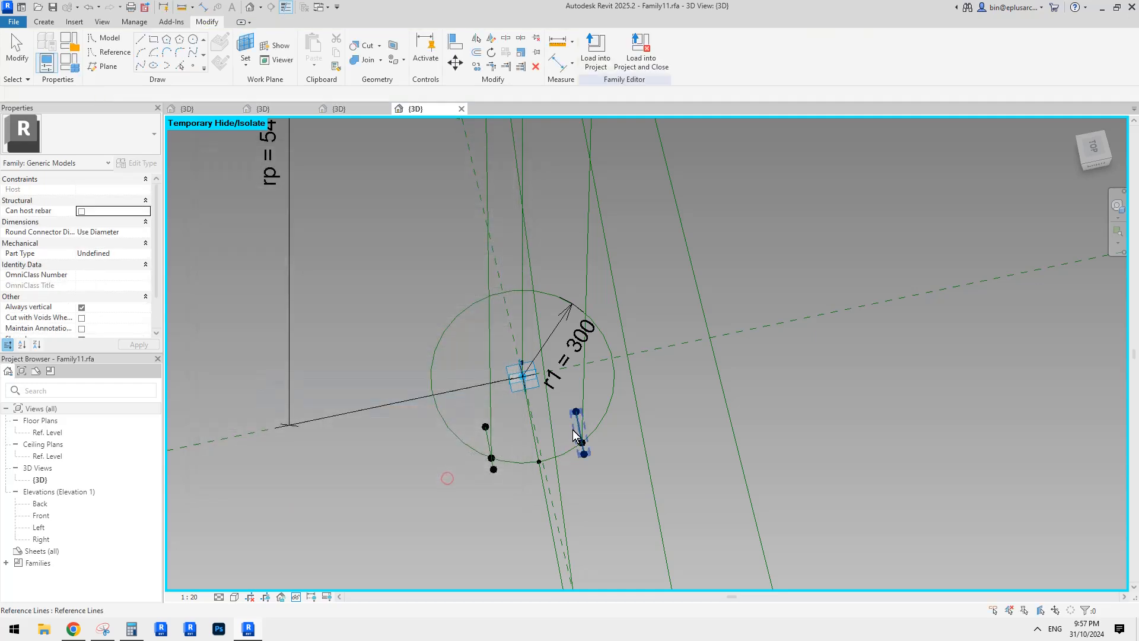
# - Examine the column edge lines and work planes at the reference point where they meet the r1 base circle
pyautogui.keyDown('shift'); pyautogui.moveTo(511, 431); pyautogui.dragTo(534, 451, button='middle'); pyautogui.keyUp('shift')
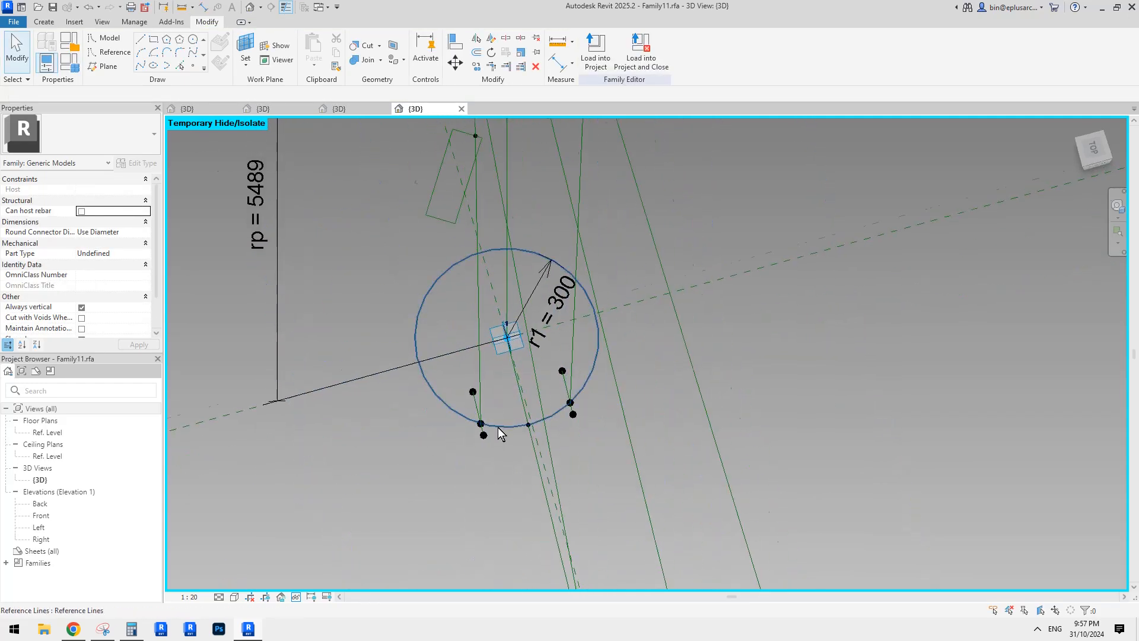
pyautogui.scroll(1, 498, 425)
pyautogui.keyDown('shift'); pyautogui.moveTo(475, 422); pyautogui.dragTo(478, 429, button='middle'); pyautogui.keyUp('shift')
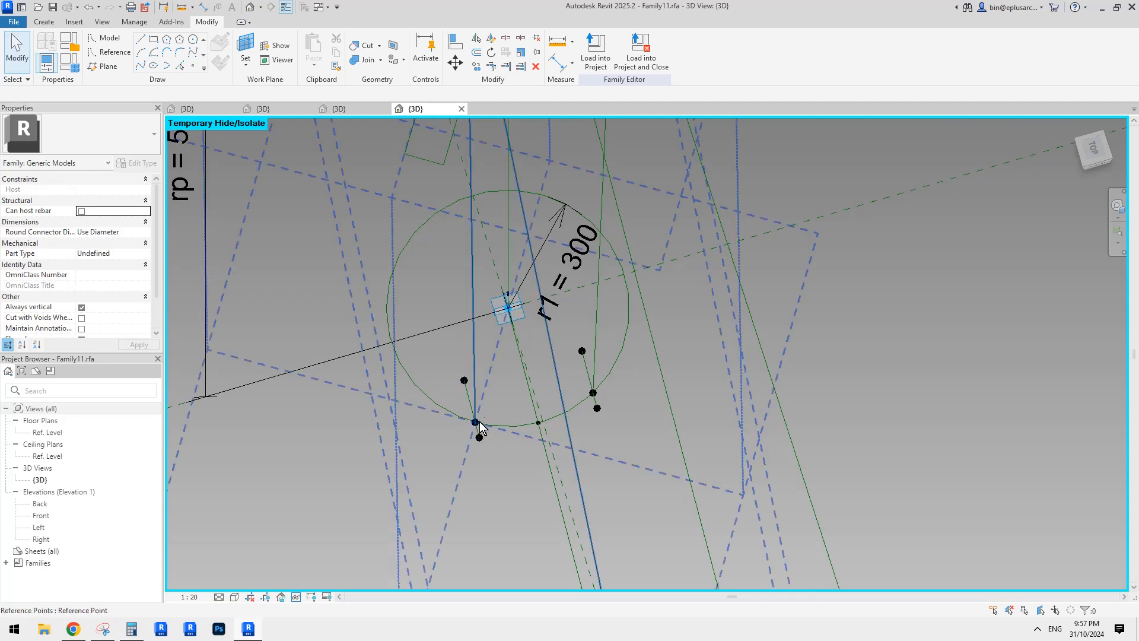
pyautogui.press('Tab')
pyautogui.press('Tab')
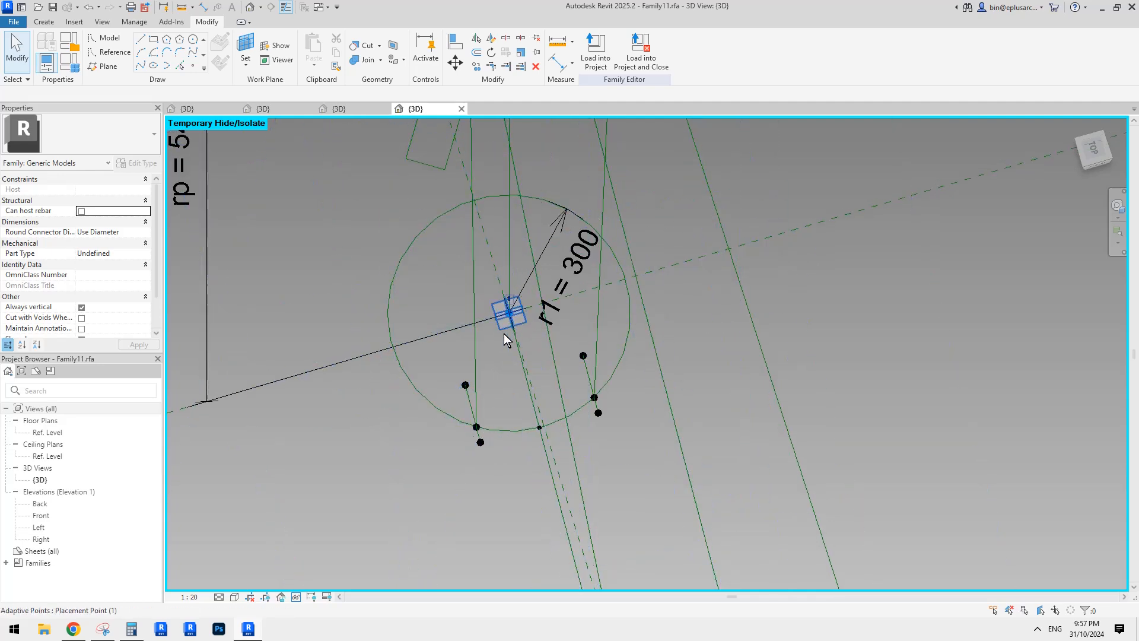
pyautogui.scroll(-2, 508, 342)
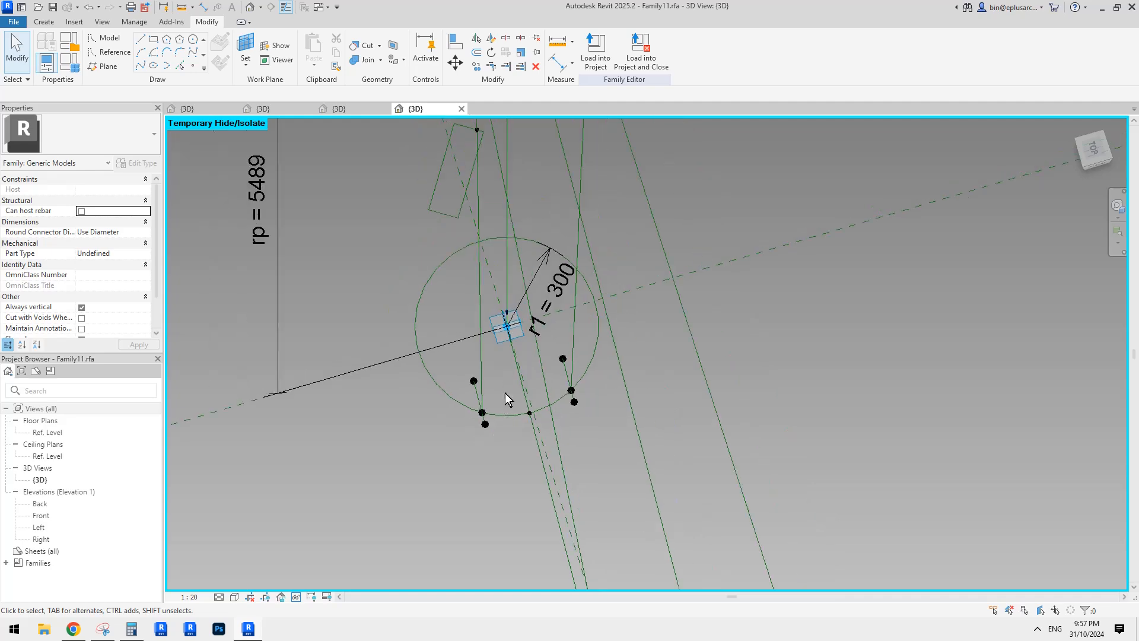
pyautogui.keyDown('shift'); pyautogui.moveTo(504, 393); pyautogui.dragTo(533, 343, button='middle'); pyautogui.keyUp('shift')
pyautogui.press('Tab')
pyautogui.press('Tab')
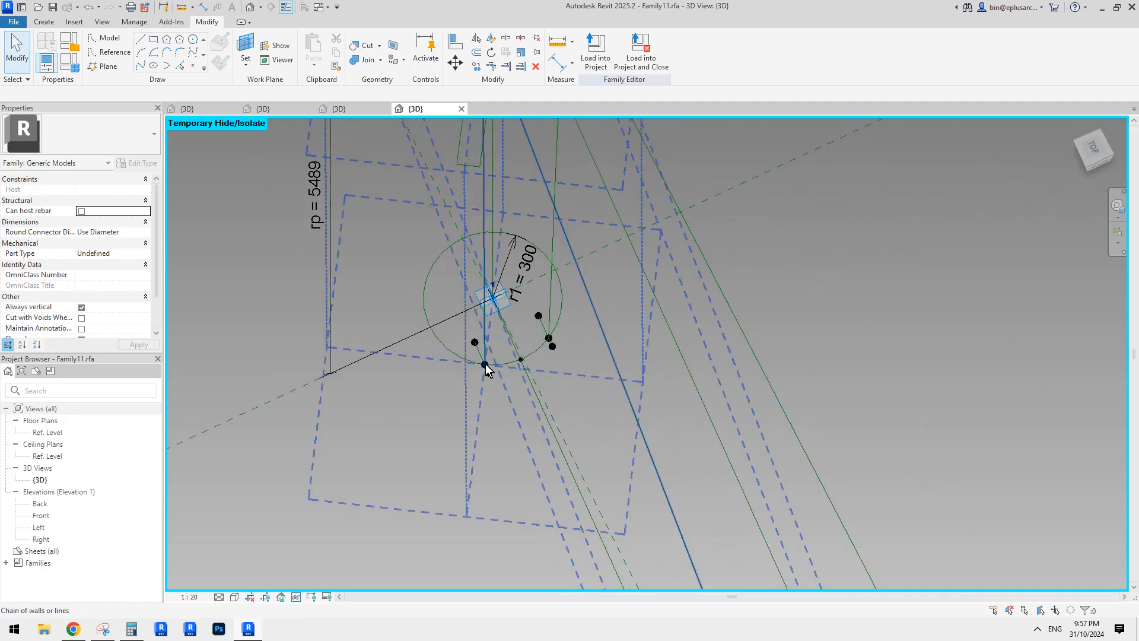
# - Examine the connected reference lines running from adaptive point 1 to adaptive point 2 at the centre of the r2 circle
pyautogui.scroll(-2, 485, 363)
pyautogui.moveTo(486, 306); pyautogui.dragTo(477, 330, button='middle')
pyautogui.moveTo(478, 226); pyautogui.dragTo(519, 279, button='middle')
pyautogui.scroll(1, 489, 266)
pyautogui.scroll(-1, 520, 313)
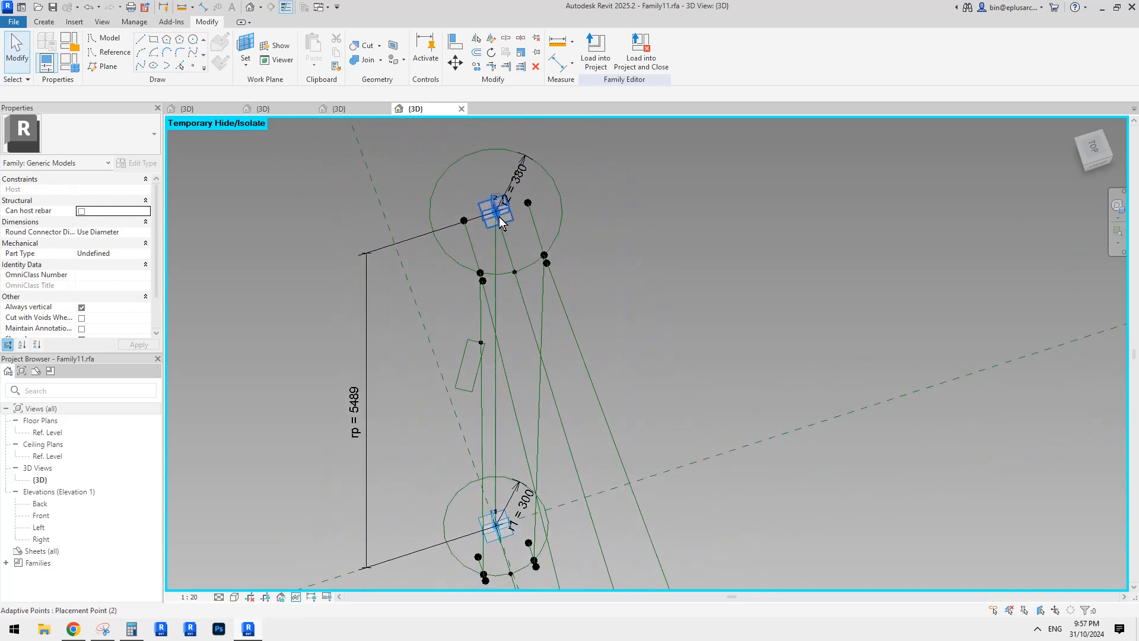
pyautogui.press('Tab')
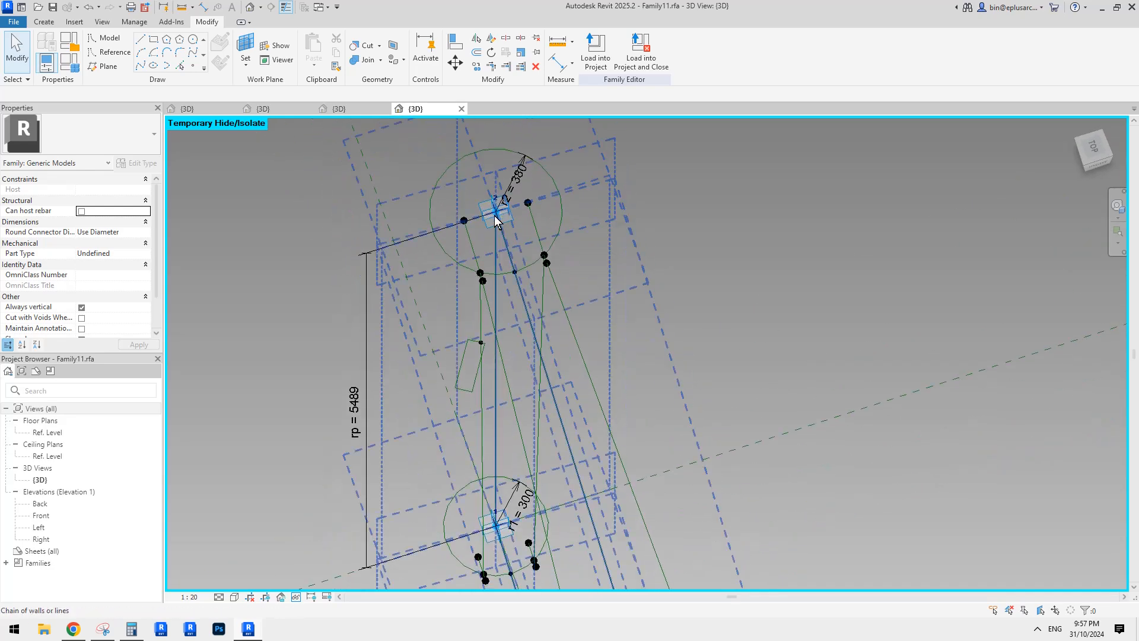
# - Inspect the intersection-hosted reference point on the r2 circle and the neighbouring point offset from the circle's edge
pyautogui.click(515, 274)
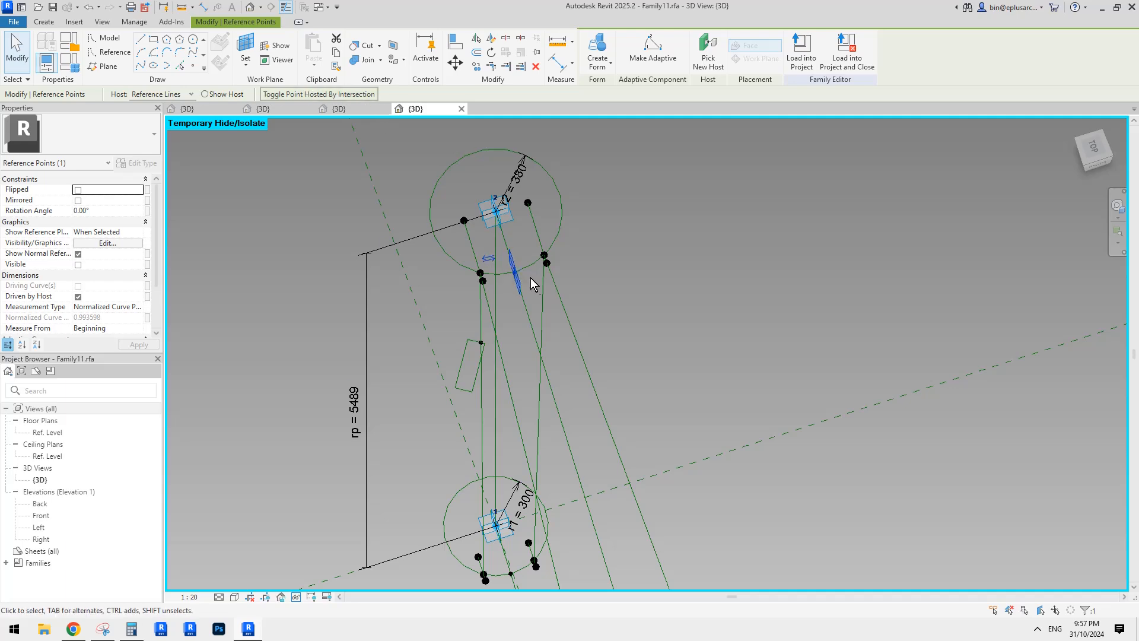
pyautogui.scroll(2, 530, 278)
pyautogui.press('Escape')
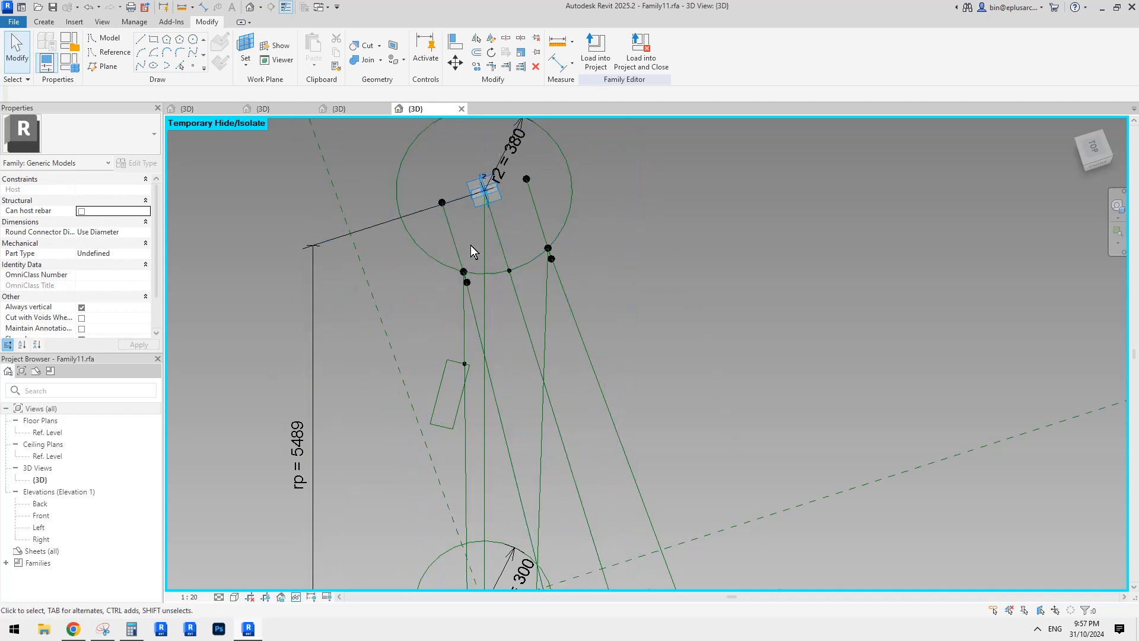
pyautogui.click(467, 283)
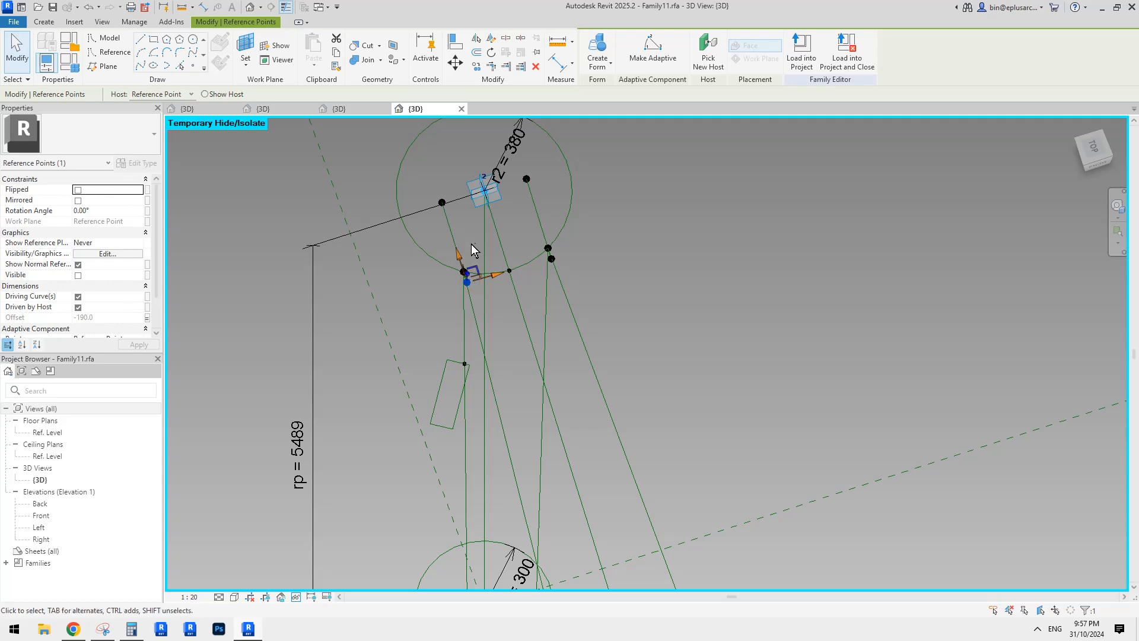
pyautogui.press('Escape')
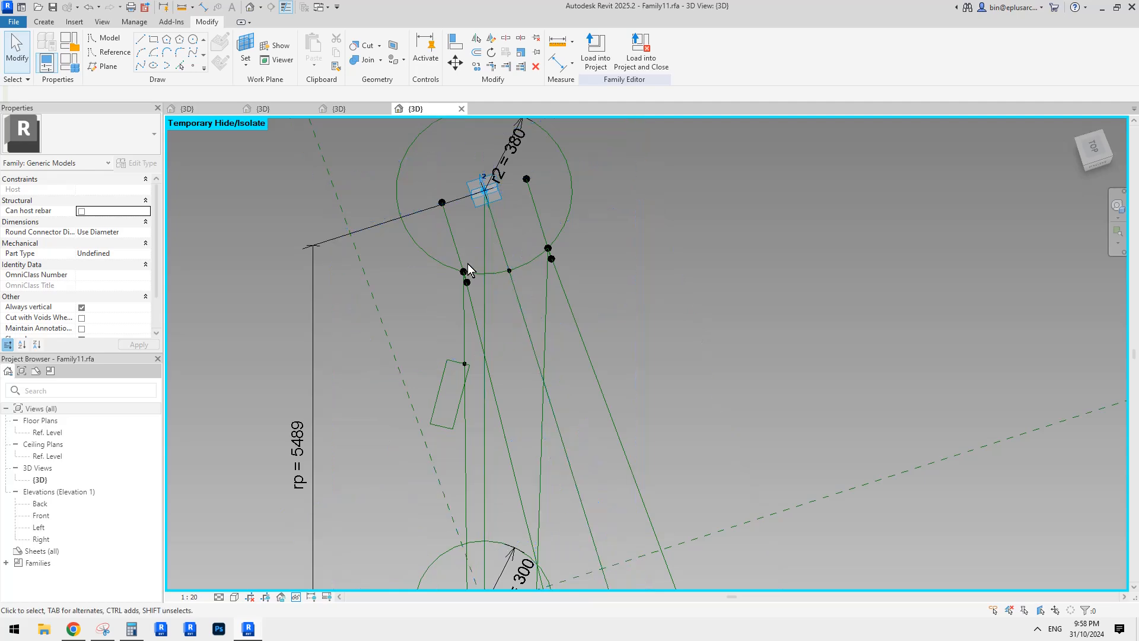
# - Trace the column edge lines between the reference points on the r1 base circle and those on the r2 circle
pyautogui.scroll(-3, 464, 275)
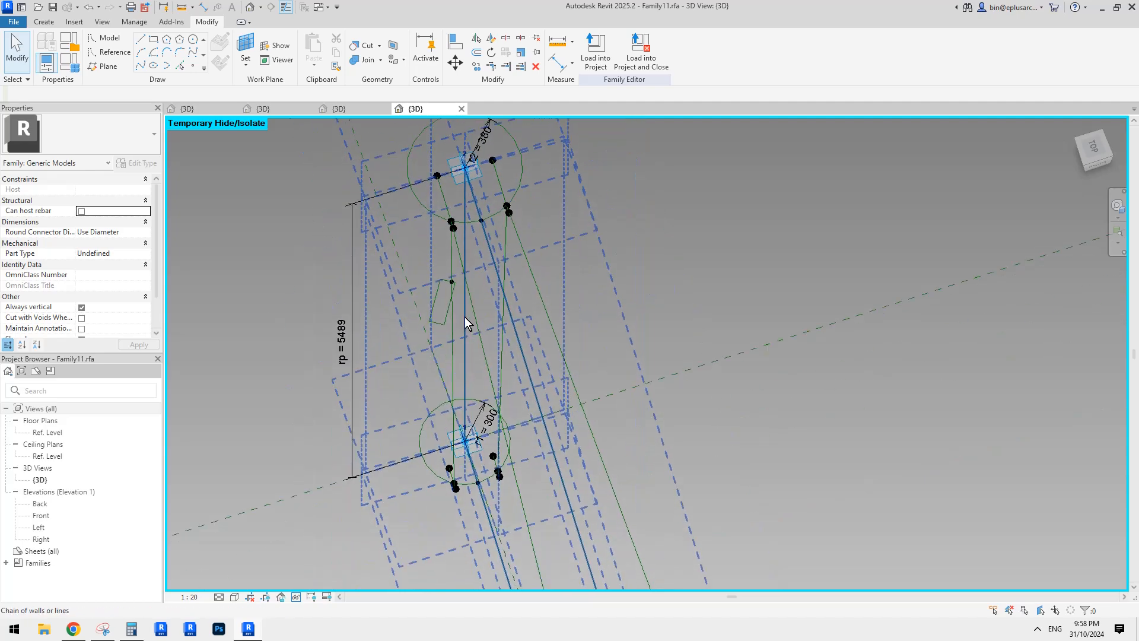
pyautogui.scroll(-2, 491, 355)
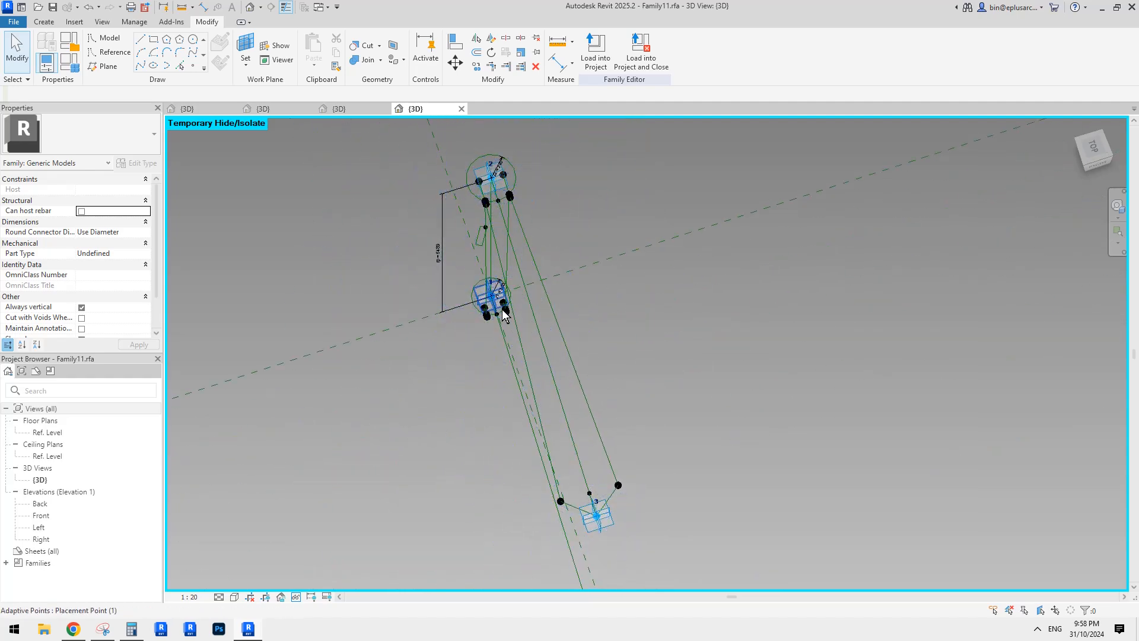
pyautogui.scroll(3, 534, 364)
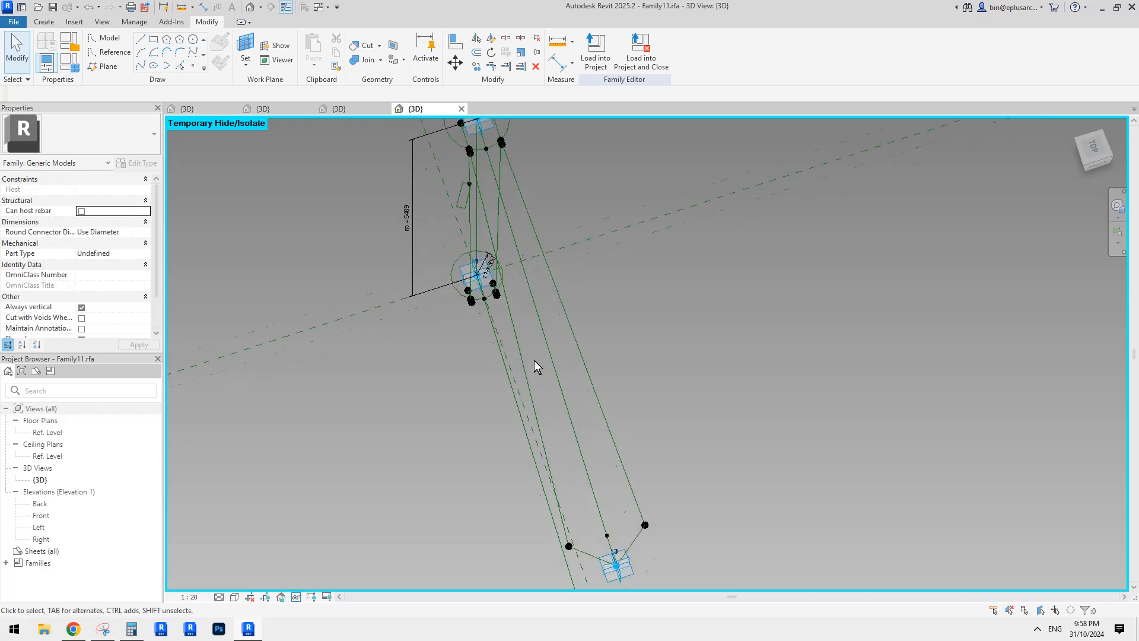
pyautogui.moveTo(496, 317); pyautogui.dragTo(516, 422, button='middle')
pyautogui.scroll(4, 498, 404)
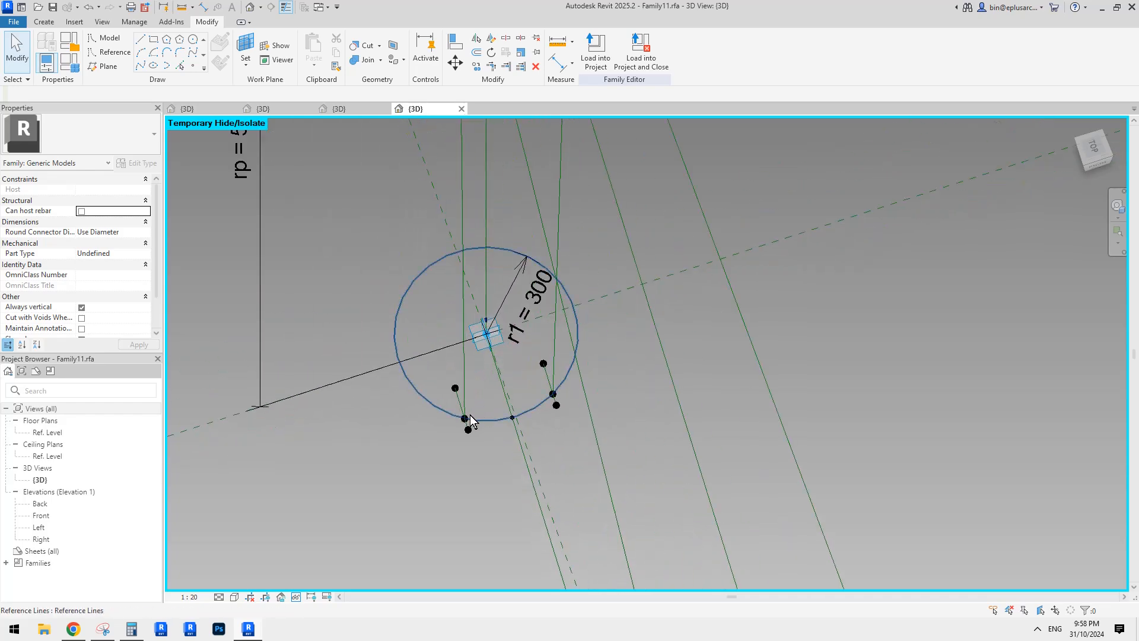
pyautogui.scroll(-2, 464, 421)
pyautogui.moveTo(466, 397); pyautogui.dragTo(470, 486, button='middle')
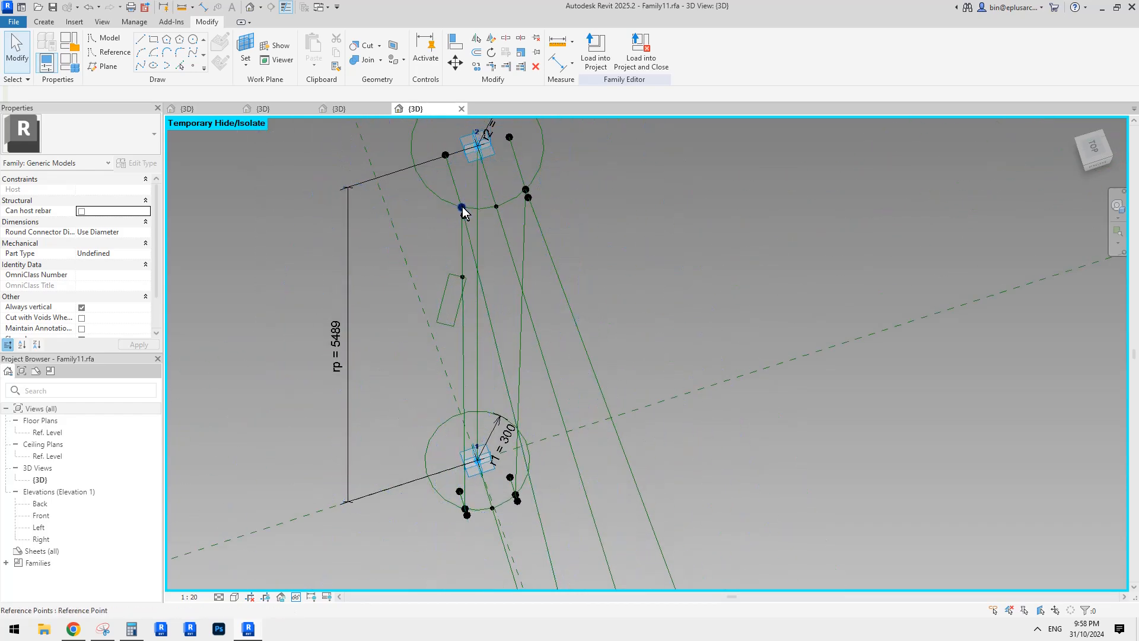
pyautogui.moveTo(465, 251); pyautogui.dragTo(489, 288, button='middle')
pyautogui.scroll(-2, 463, 322)
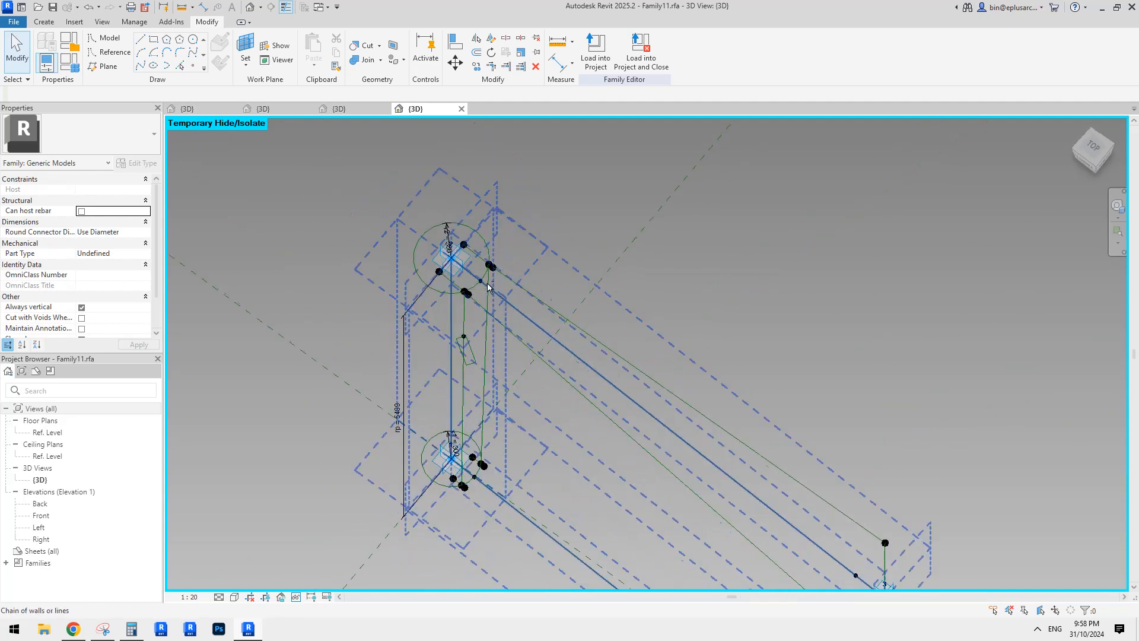
# - Check that the outer point above adaptive point 3 has its Offset associated with dr2, and review the dr2 formula in Family Types
pyautogui.scroll(-2, 466, 293)
pyautogui.moveTo(557, 371); pyautogui.dragTo(420, 259, button='middle')
pyautogui.scroll(1, 603, 424)
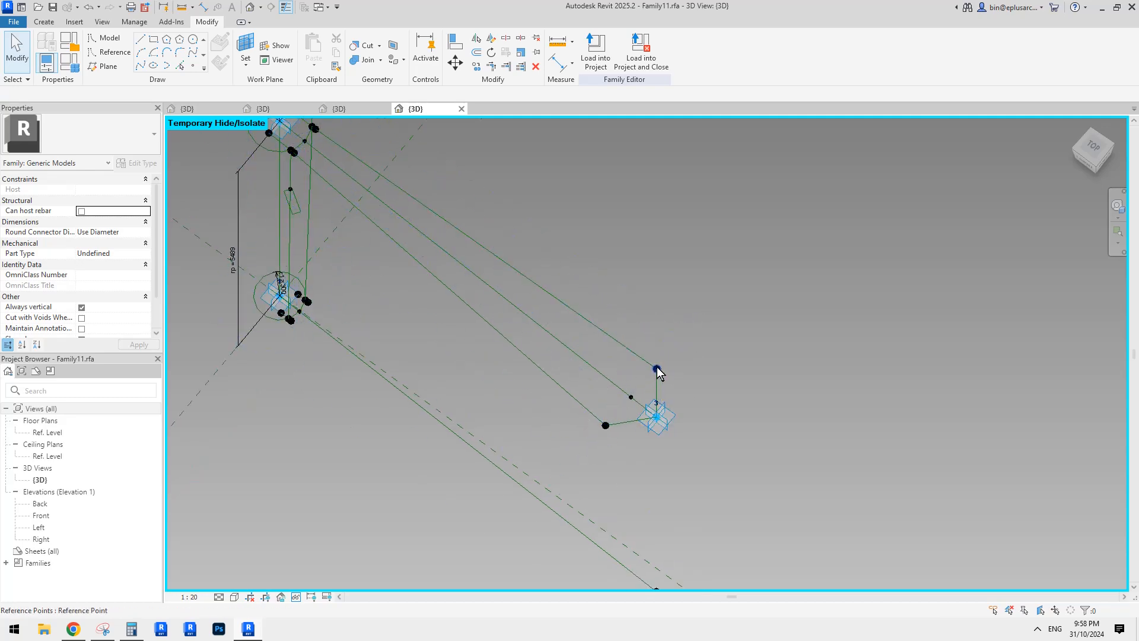
pyautogui.click(657, 369)
pyautogui.click(147, 318)
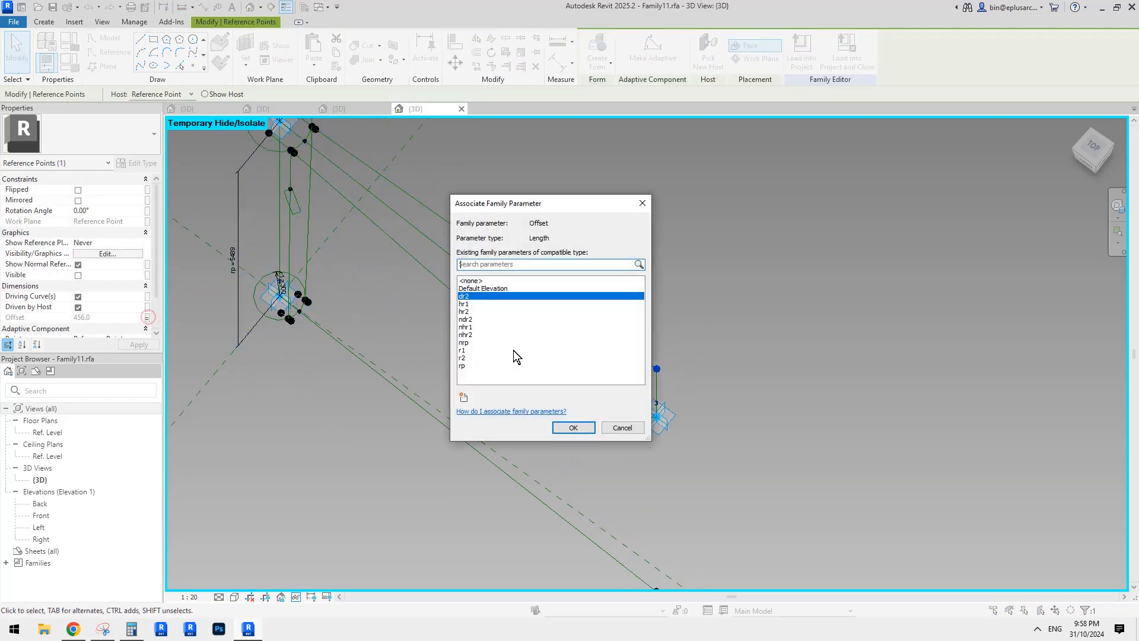
pyautogui.doubleClick(482, 296)
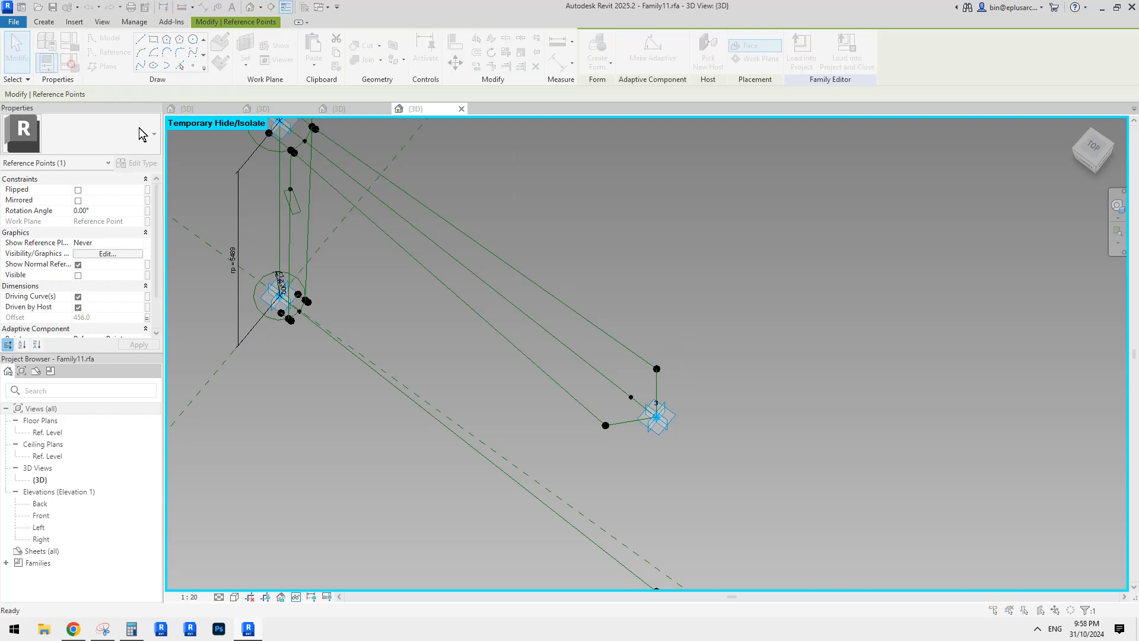
pyautogui.click(70, 61)
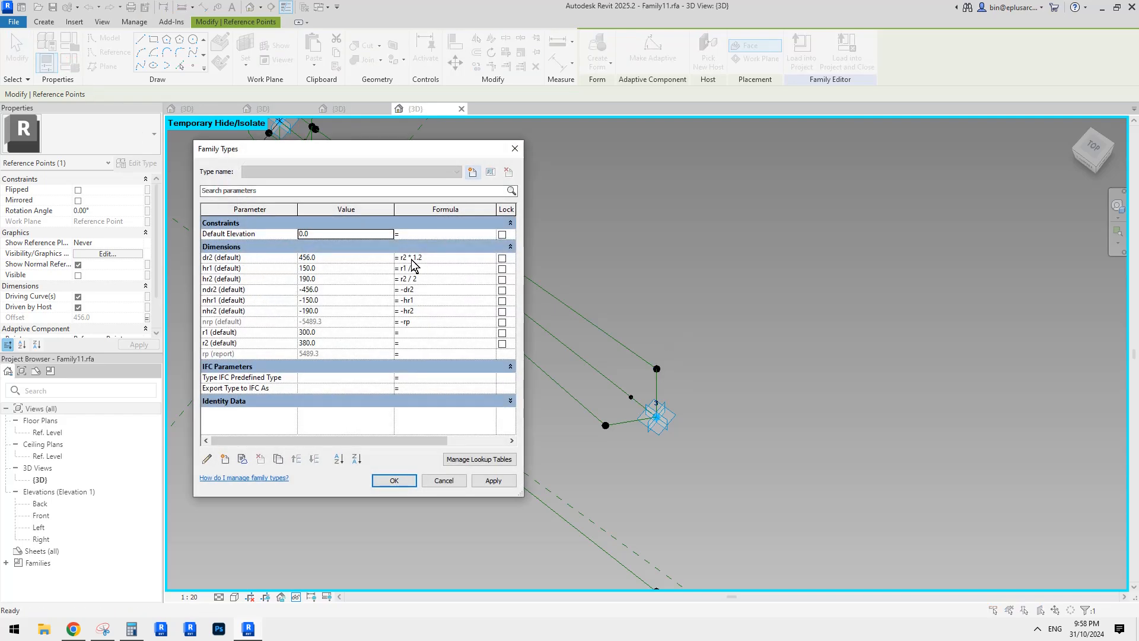
pyautogui.moveTo(426, 150); pyautogui.dragTo(416, 277)
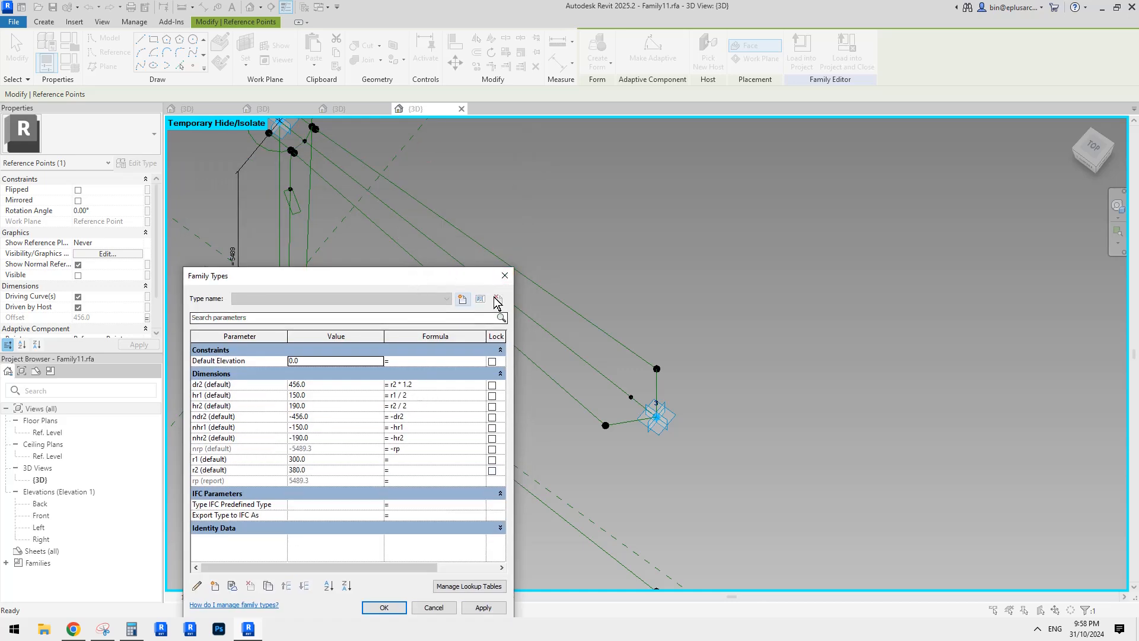
pyautogui.click(505, 276)
# - Examine the reference-line chains running along the column and branch edges to the offset points and adaptive point 3
pyautogui.scroll(-1, 558, 331)
pyautogui.press('Tab')
pyautogui.moveTo(540, 347); pyautogui.dragTo(609, 389, button='middle')
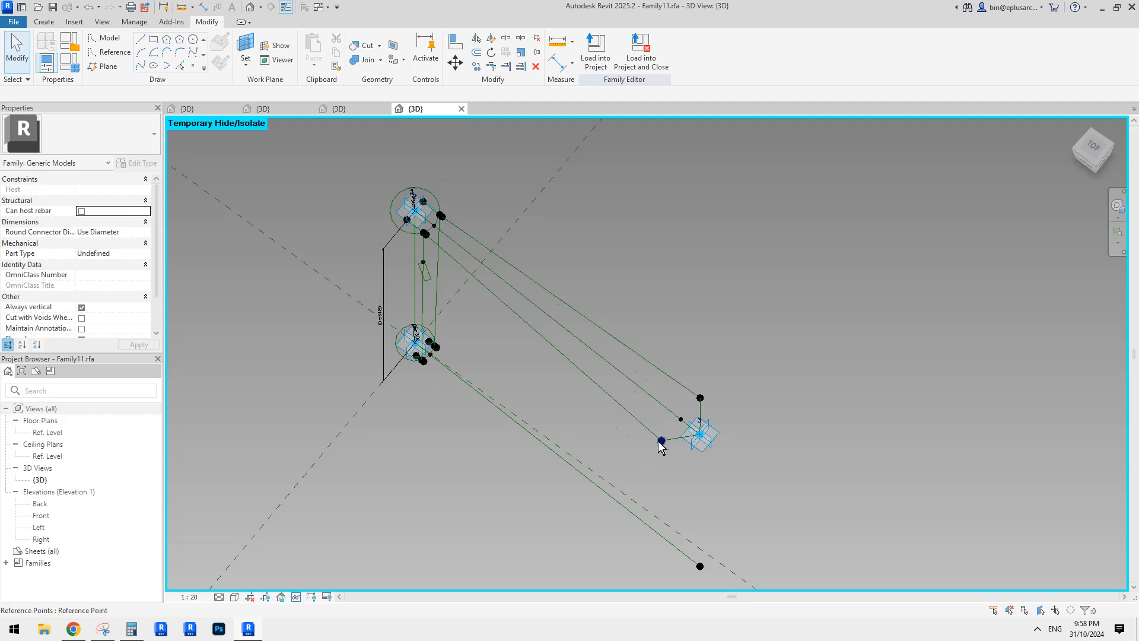
pyautogui.scroll(3, 662, 446)
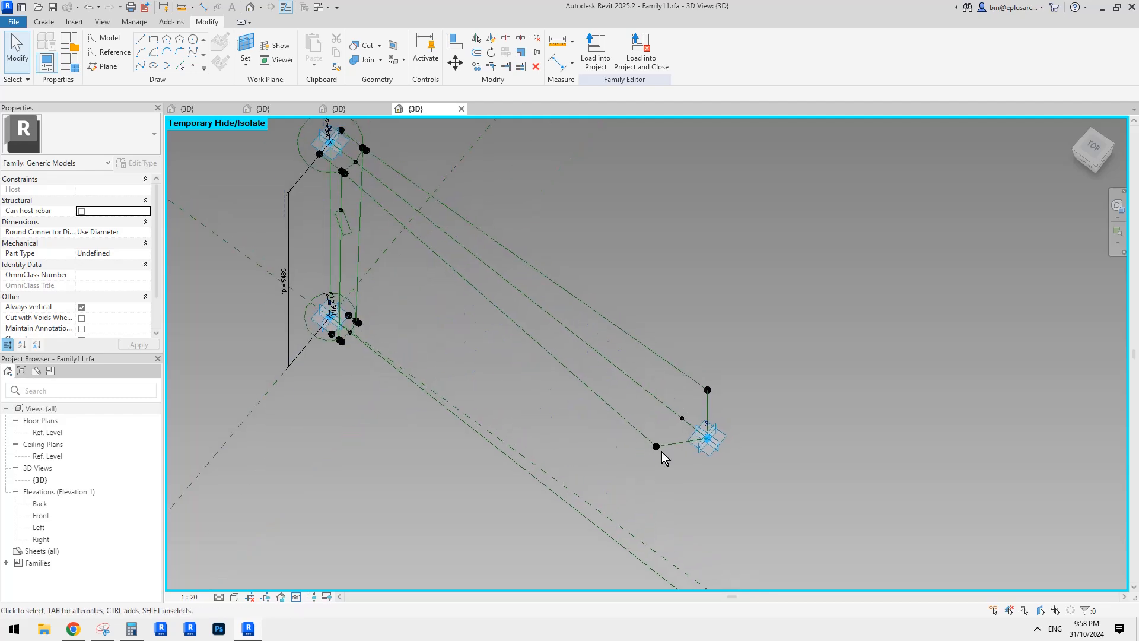
pyautogui.press('Tab')
pyautogui.moveTo(662, 446); pyautogui.dragTo(649, 469, button='middle')
pyautogui.press('Tab')
pyautogui.press('Tab')
pyautogui.press('Tab')
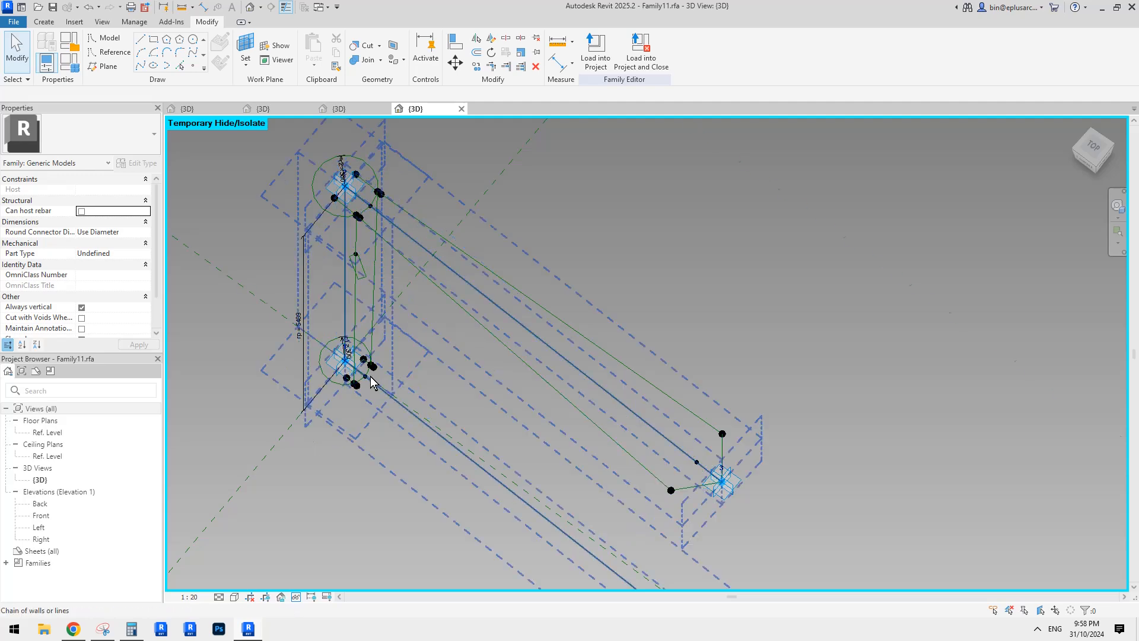
pyautogui.press('Tab')
pyautogui.press('Tab')
pyautogui.press('Tab')
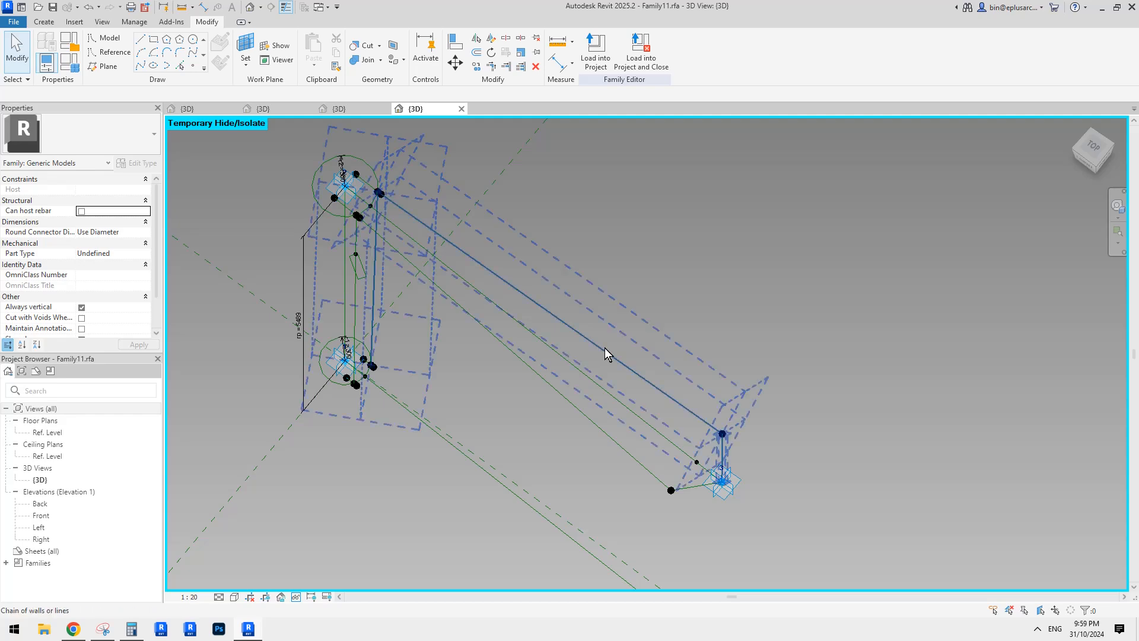
# - Examine adaptive point 2 and the surrounding offset and circle-hosted points at the r2 circle
pyautogui.moveTo(410, 340); pyautogui.dragTo(372, 286, button='middle')
pyautogui.scroll(1, 374, 232)
pyautogui.scroll(1, 374, 208)
pyautogui.moveTo(374, 207); pyautogui.dragTo(446, 309, button='middle')
pyautogui.keyDown('shift'); pyautogui.moveTo(446, 309); pyautogui.dragTo(428, 313, button='middle'); pyautogui.keyUp('shift')
pyautogui.scroll(1, 428, 314)
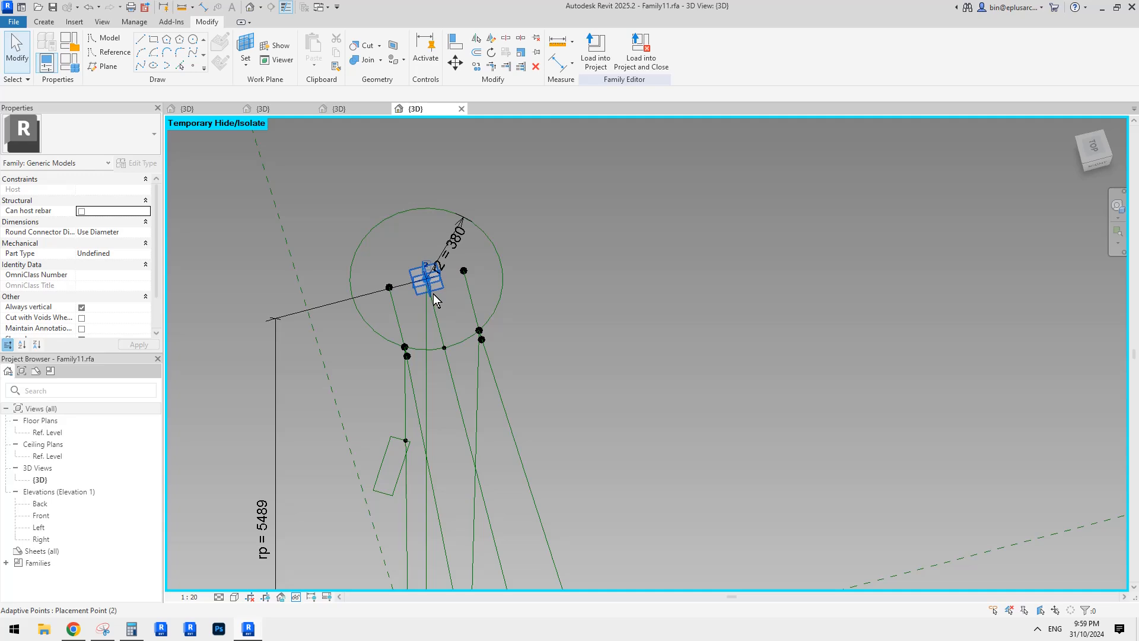
# - Restore the temporarily hidden solid form and inspect how its rectangular profile follows the column and branch edge lines
pyautogui.scroll(-3, 433, 293)
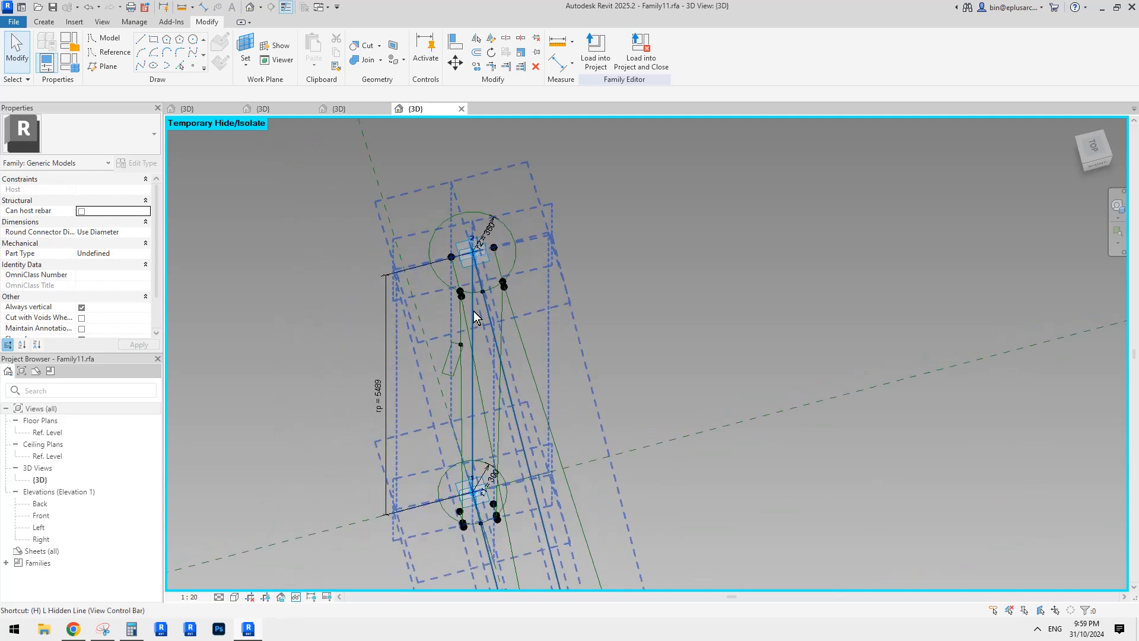
pyautogui.keyDown('shift'); pyautogui.moveTo(473, 311); pyautogui.dragTo(487, 261, button='middle'); pyautogui.keyUp('shift')
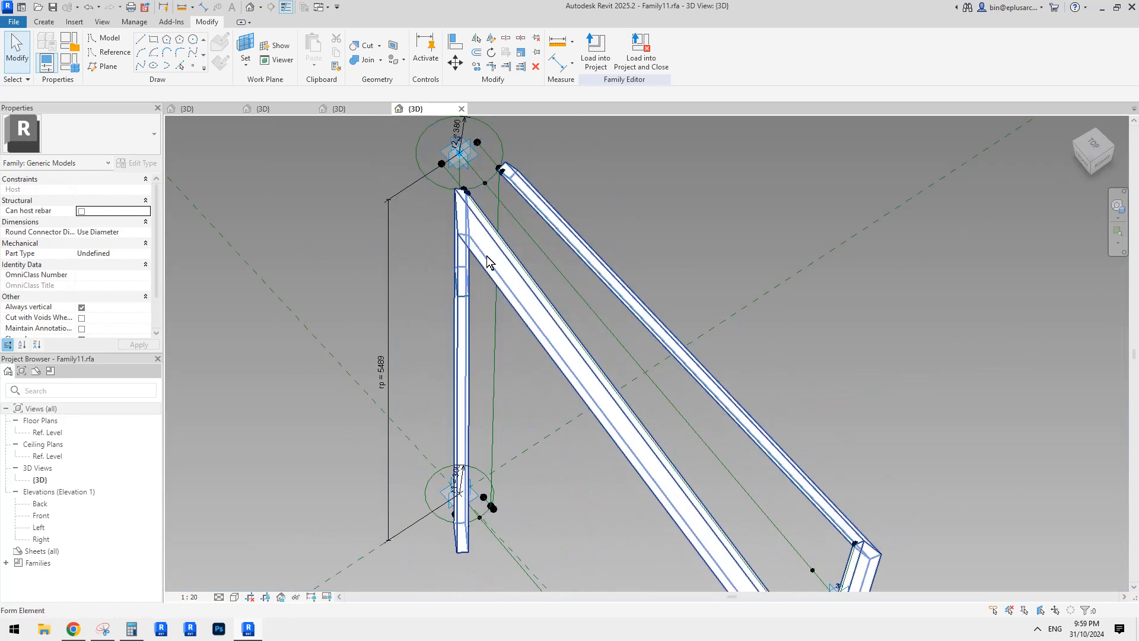
pyautogui.click(486, 260)
pyautogui.keyDown('shift'); pyautogui.moveTo(483, 310); pyautogui.dragTo(451, 320, button='middle'); pyautogui.keyUp('shift')
pyautogui.scroll(4, 442, 323)
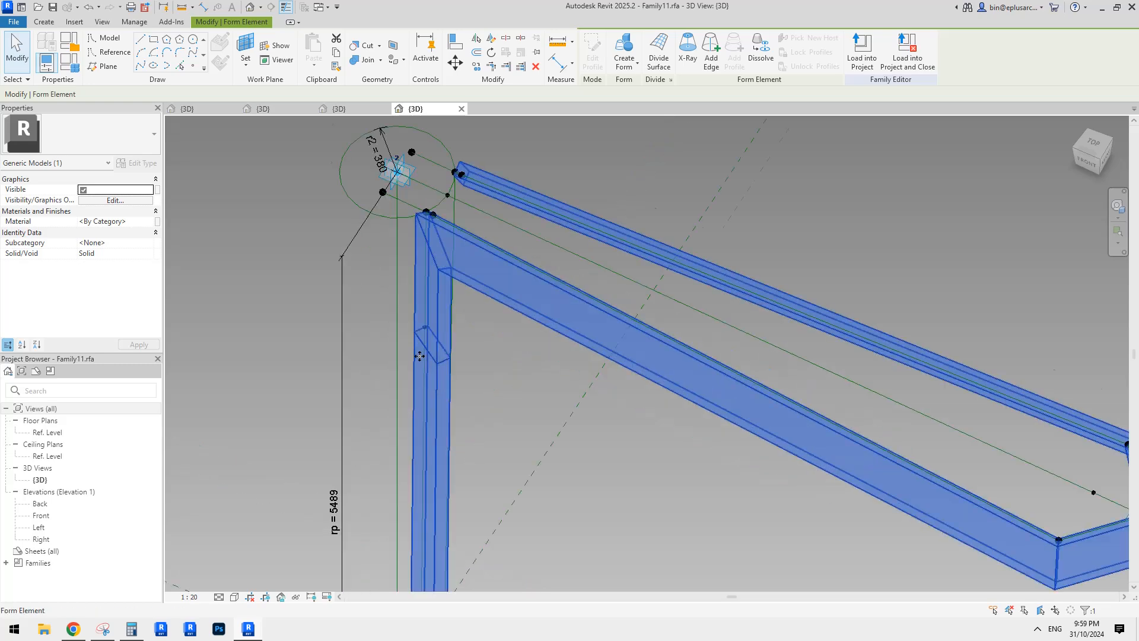
pyautogui.press('Escape')
pyautogui.click(423, 320)
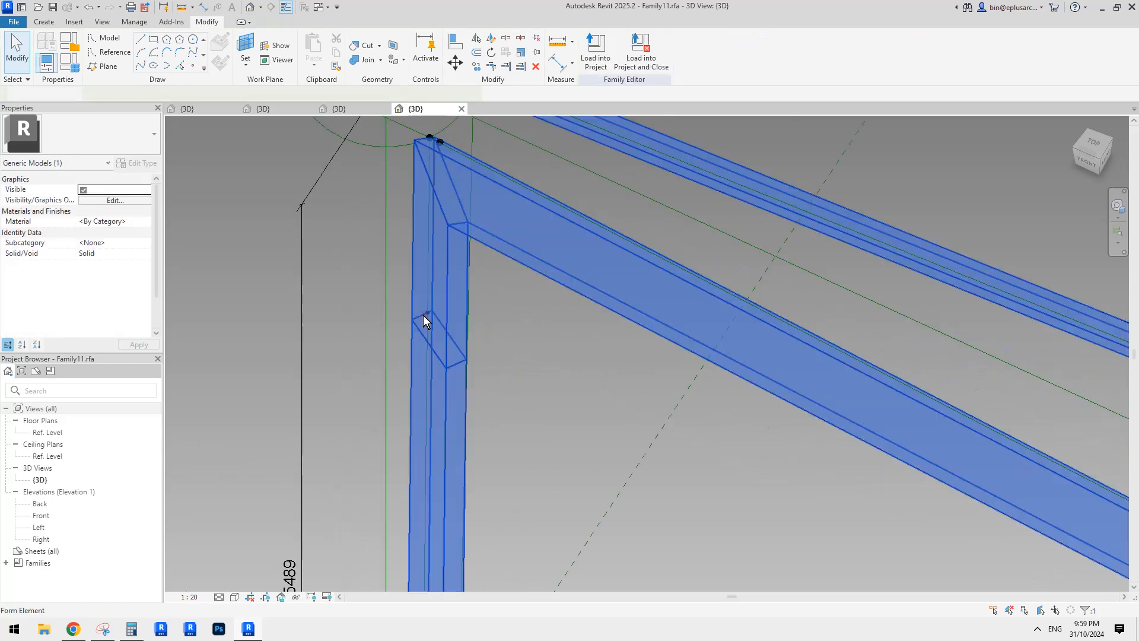
pyautogui.scroll(-2, 426, 321)
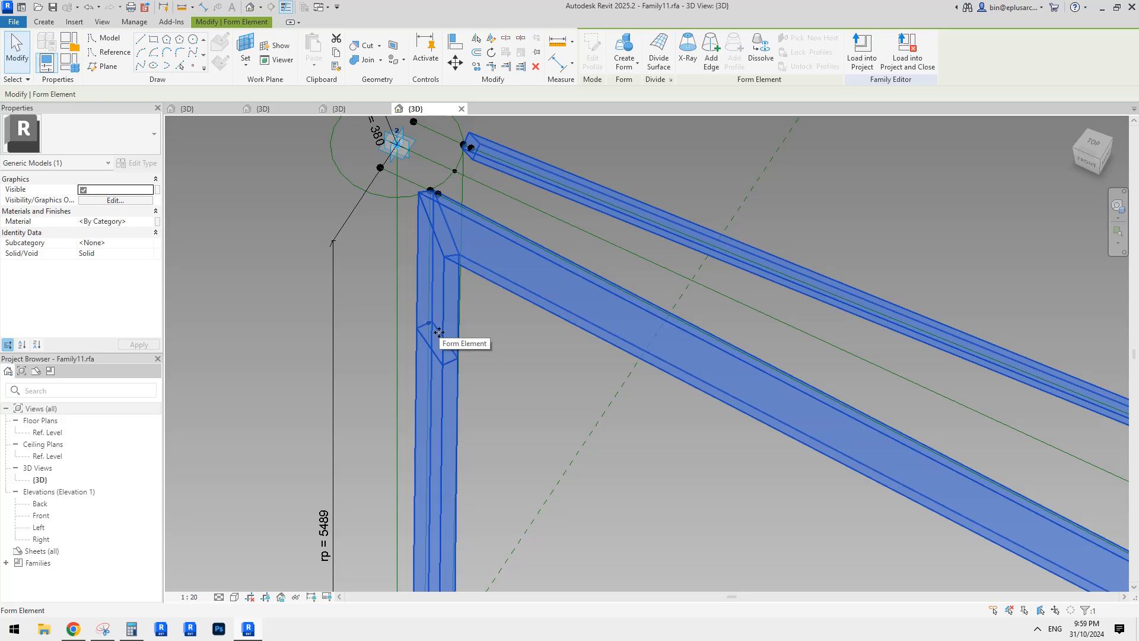
pyautogui.scroll(-5, 430, 337)
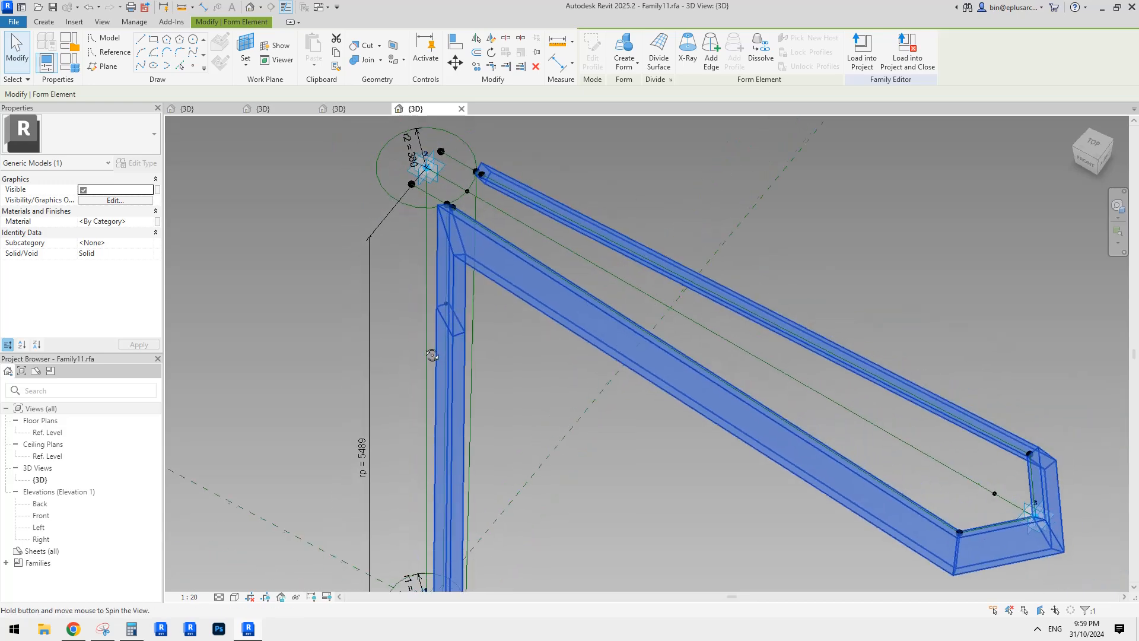
pyautogui.keyDown('shift'); pyautogui.moveTo(452, 330); pyautogui.dragTo(527, 260, button='middle'); pyautogui.keyUp('shift')
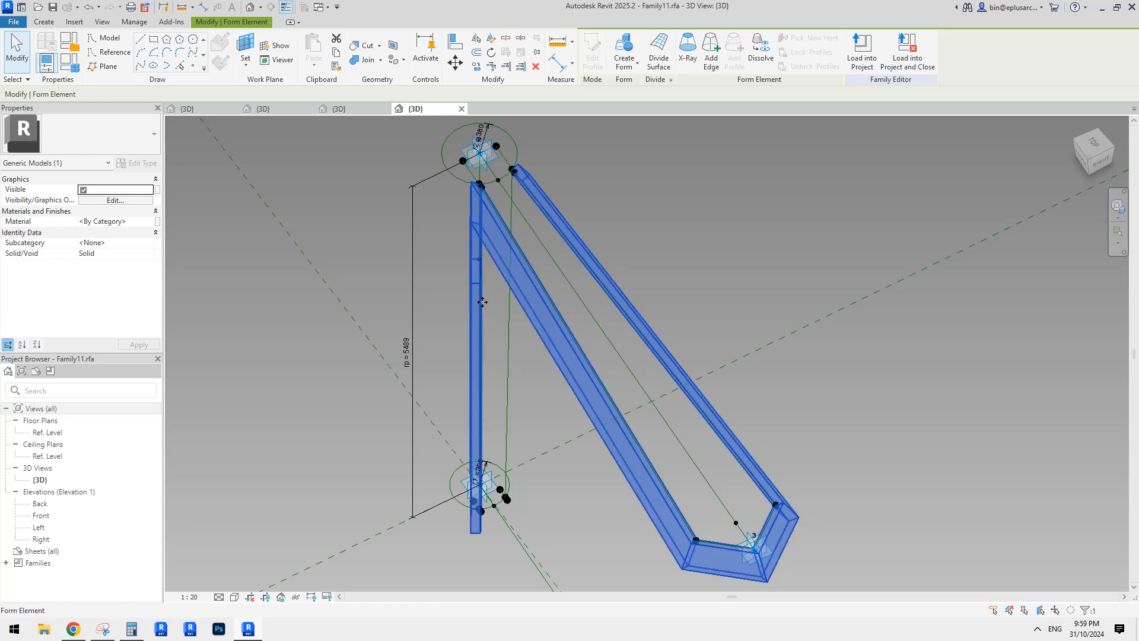
pyautogui.keyDown('shift'); pyautogui.moveTo(510, 243); pyautogui.dragTo(568, 231, button='middle'); pyautogui.keyUp('shift')
# - Check the load targets for Family11 by viewing Family5 and Family2, and return to Family11 without loading it
pyautogui.click(860, 56)
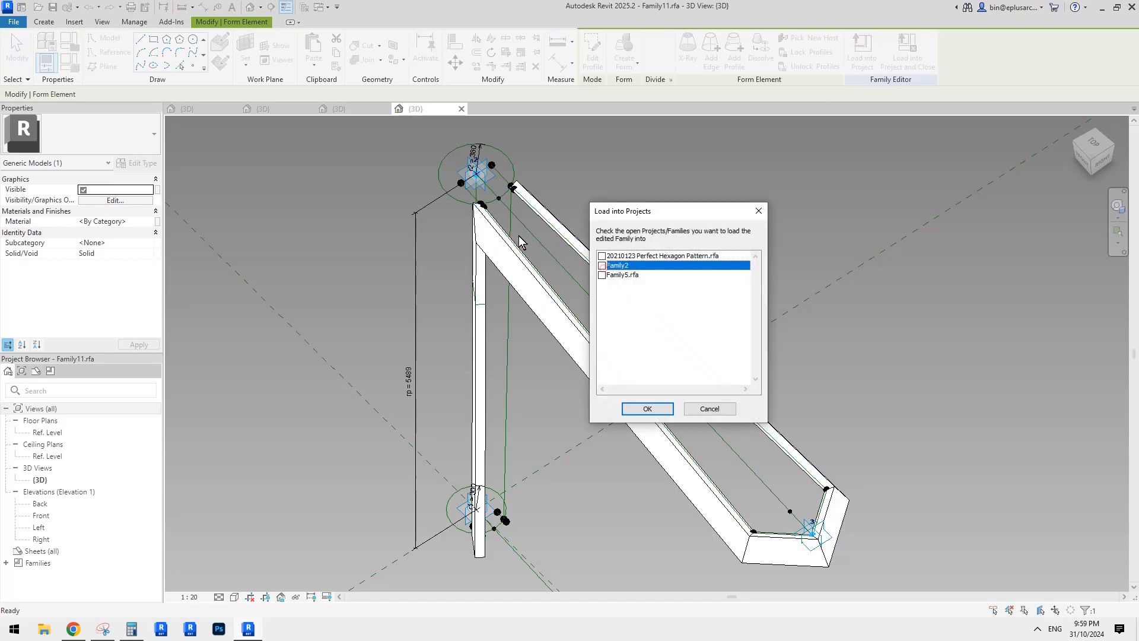
pyautogui.press('Return')
pyautogui.click(348, 109)
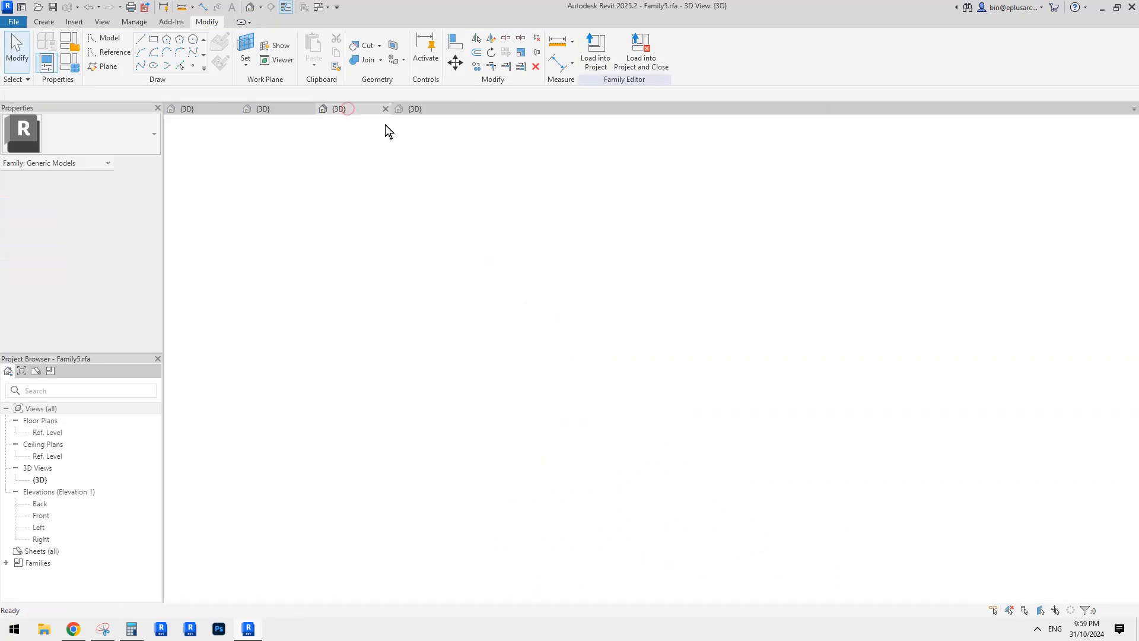
pyautogui.click(289, 110)
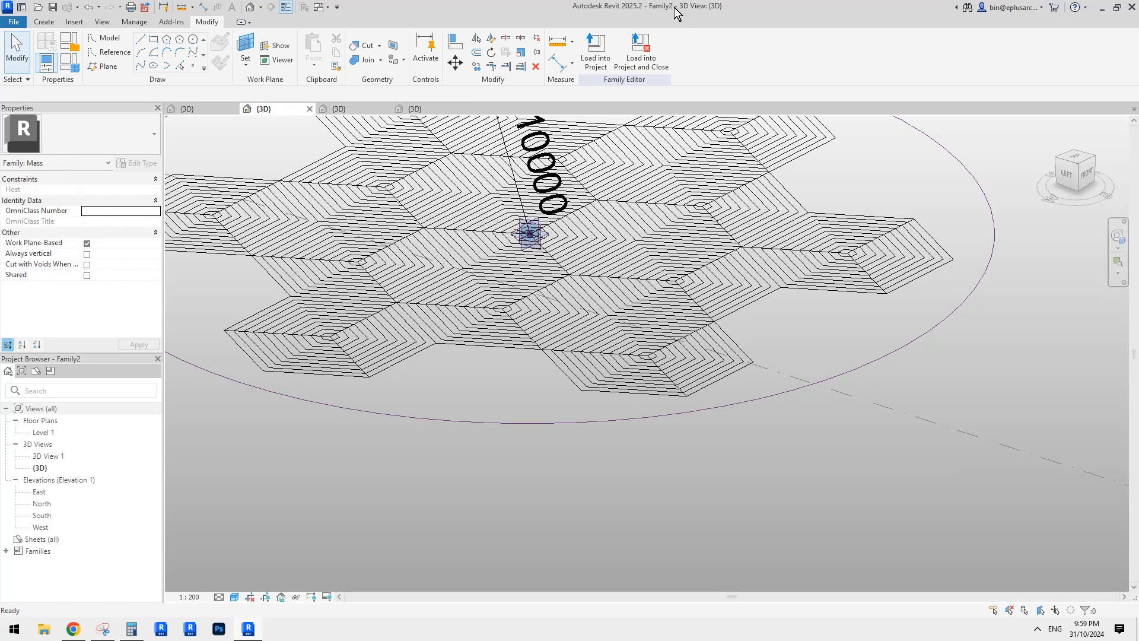
pyautogui.click(436, 108)
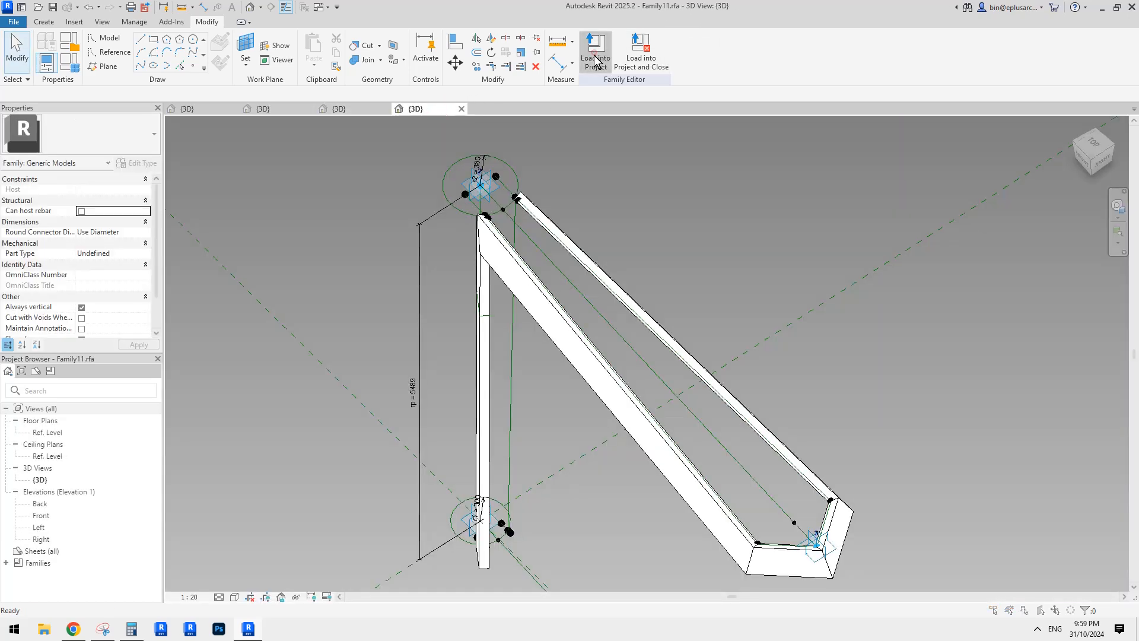
pyautogui.click(594, 55)
pyautogui.press('Escape')
pyautogui.moveTo(558, 255); pyautogui.dragTo(574, 213, button='middle')
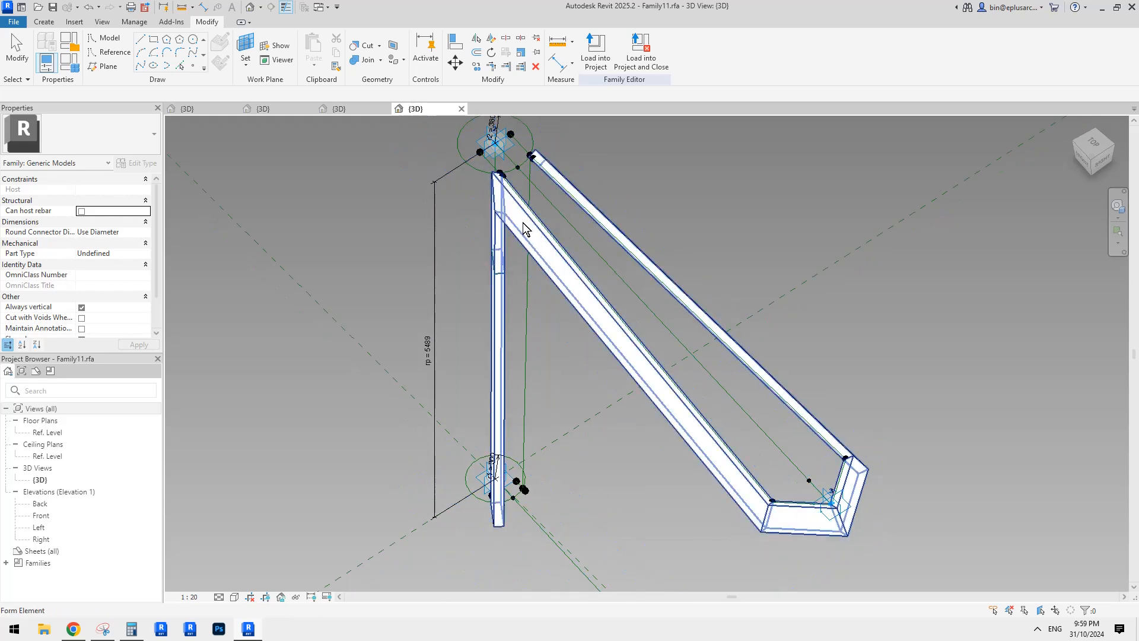
# - Turn off the solid form's Visible property and temporarily hide the form in the 3D view
pyautogui.click(523, 228)
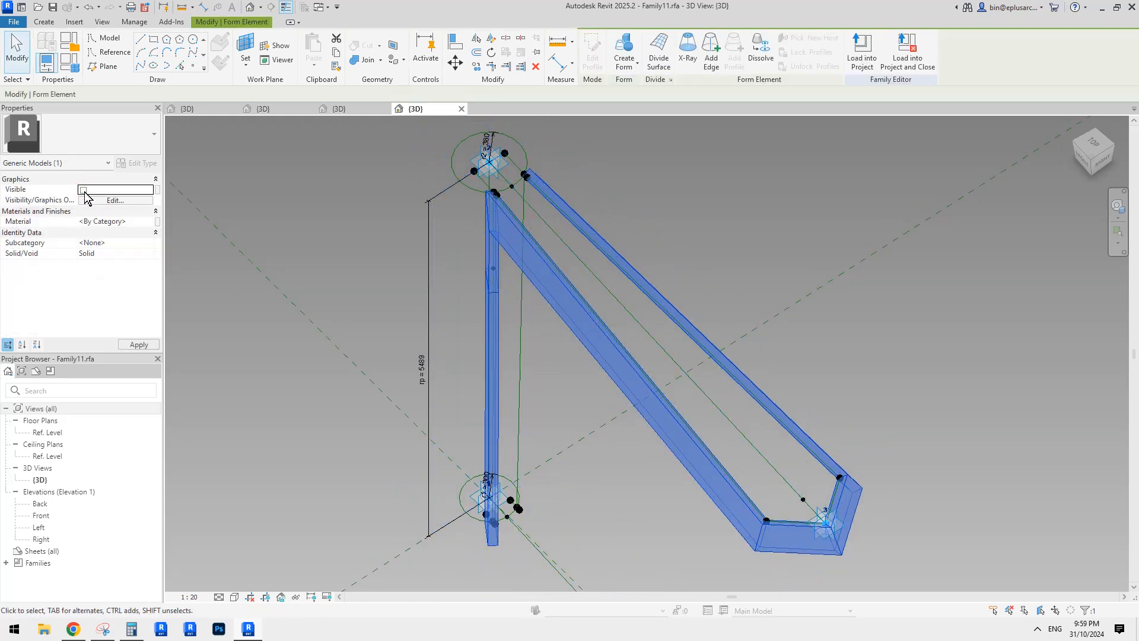
pyautogui.moveTo(548, 256); pyautogui.dragTo(548, 261, button='middle')
pyautogui.press('h')
pyautogui.press('h')
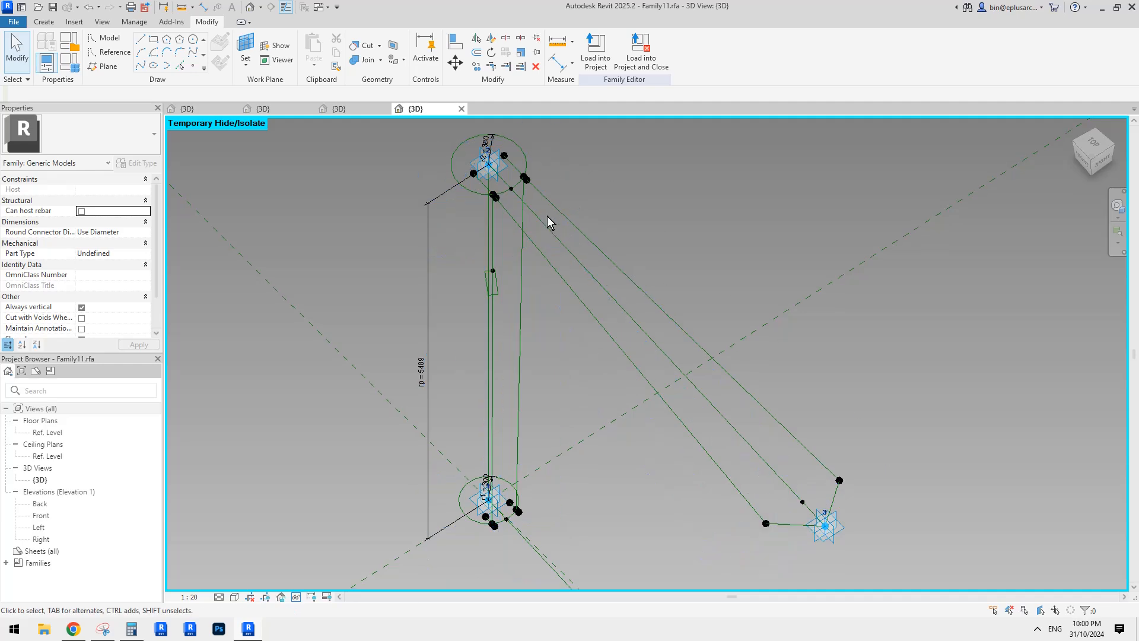
# - Convert the column and branch edge reference lines, including the end segments near adaptive point 3, to model lines by disabling Is Reference Line
pyautogui.click(516, 223)
pyautogui.keyDown('shift'); pyautogui.moveTo(528, 231); pyautogui.dragTo(543, 286, button='middle'); pyautogui.keyUp('shift')
pyautogui.click(543, 286)
pyautogui.press('Tab')
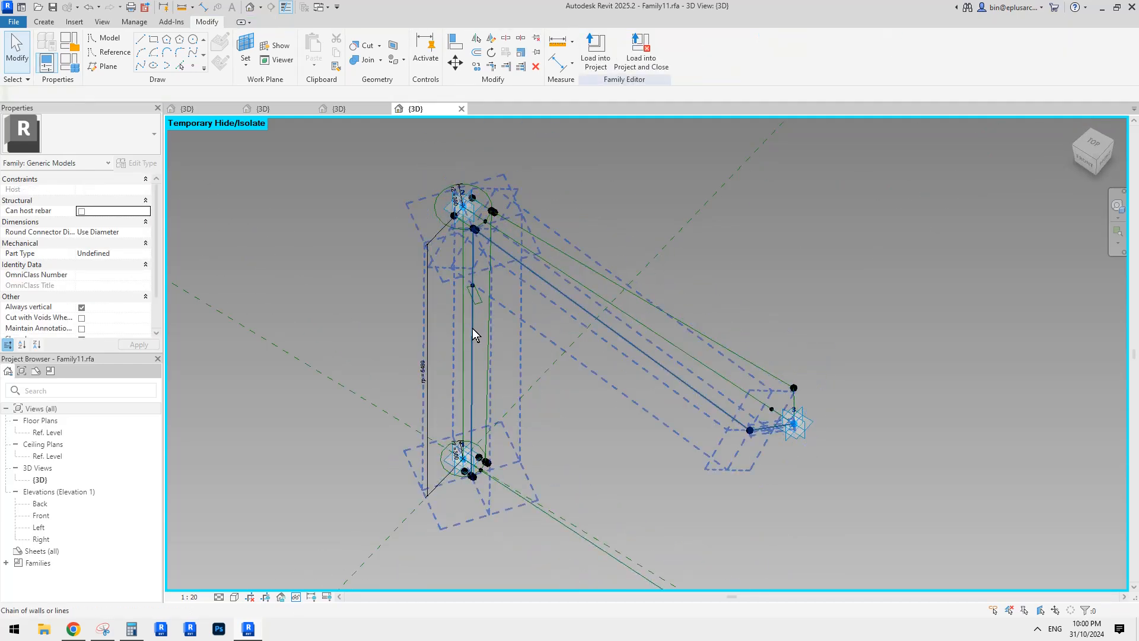
pyautogui.scroll(2, 473, 335)
pyautogui.click(474, 344)
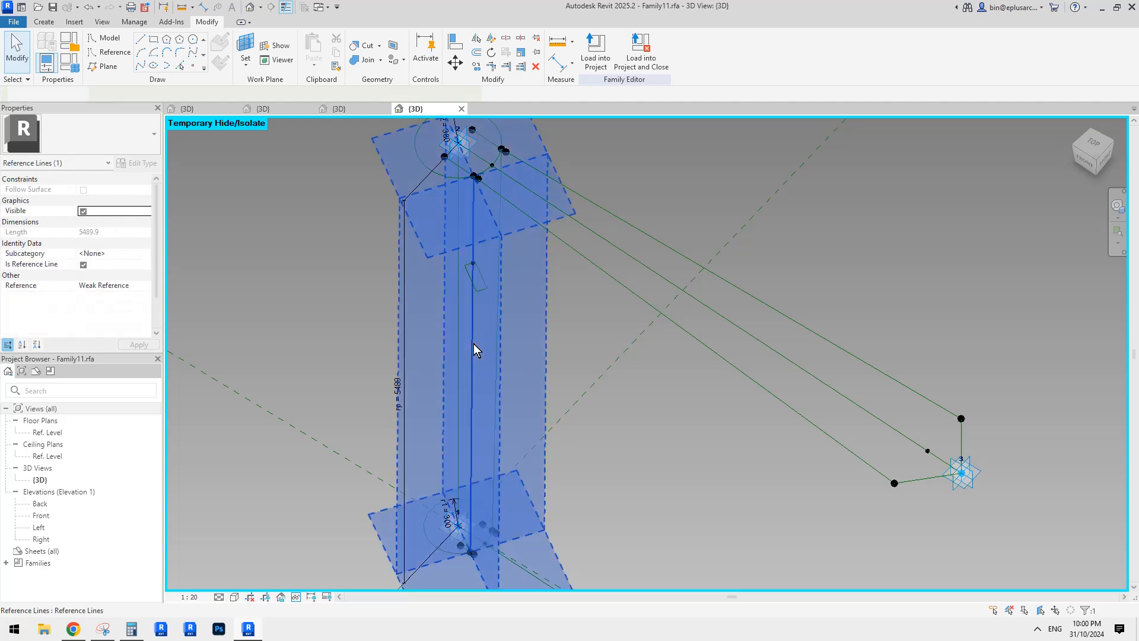
pyautogui.keyDown('shift'); pyautogui.moveTo(473, 345); pyautogui.dragTo(639, 276, button='middle'); pyautogui.keyUp('shift')
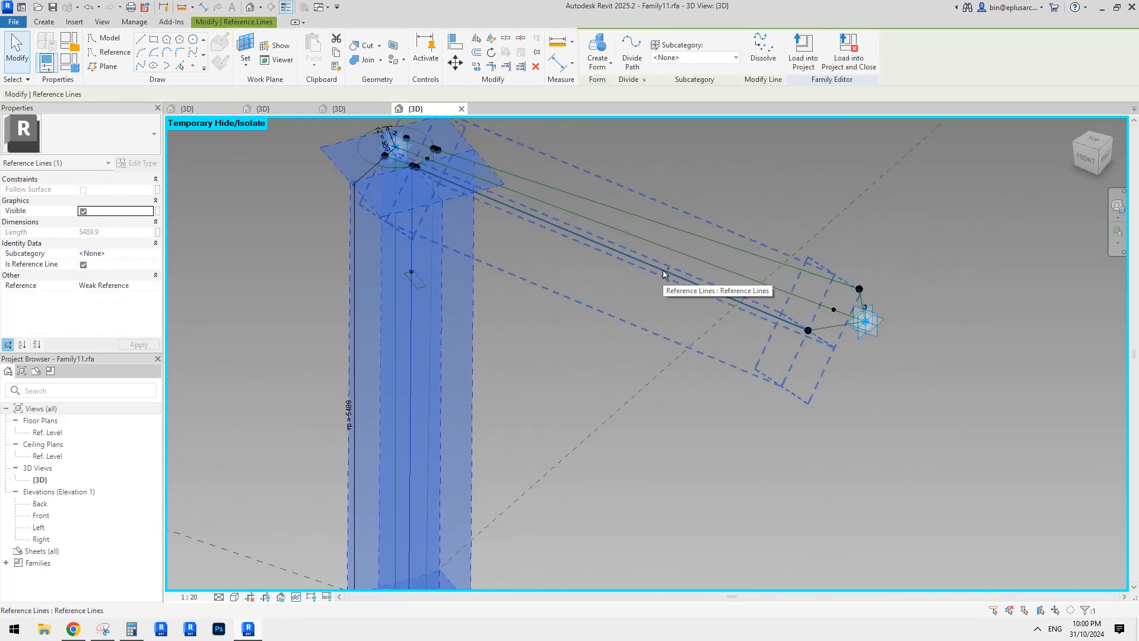
pyautogui.keyDown('ctrl'); pyautogui.click(663, 269); pyautogui.keyUp('ctrl')
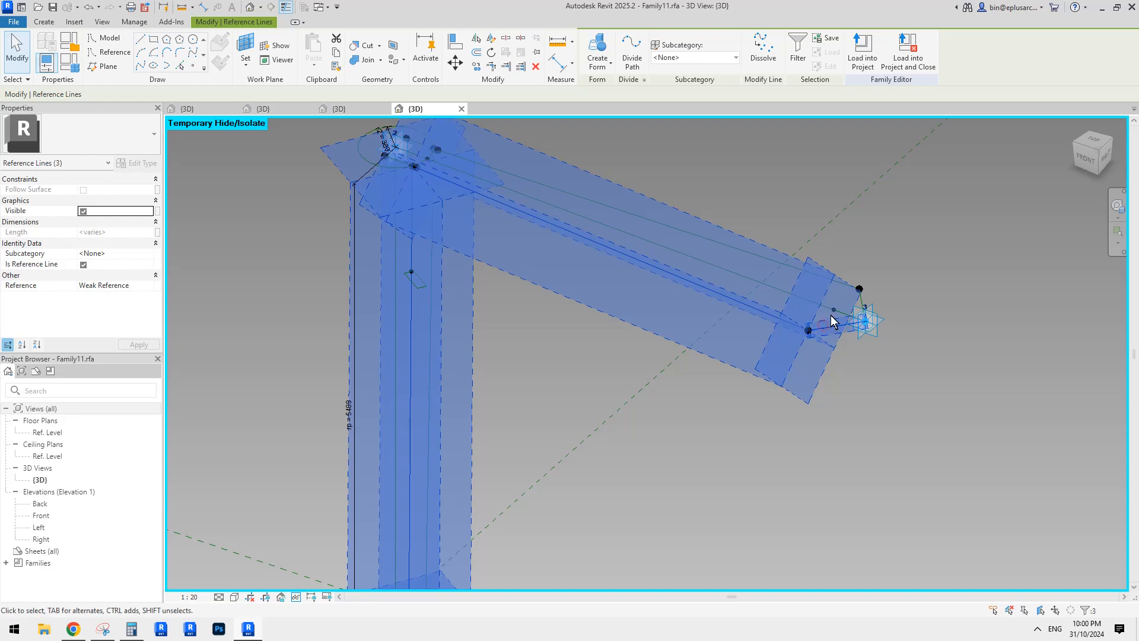
pyautogui.keyDown('shift'); pyautogui.moveTo(832, 321); pyautogui.dragTo(432, 392, button='middle'); pyautogui.keyUp('shift')
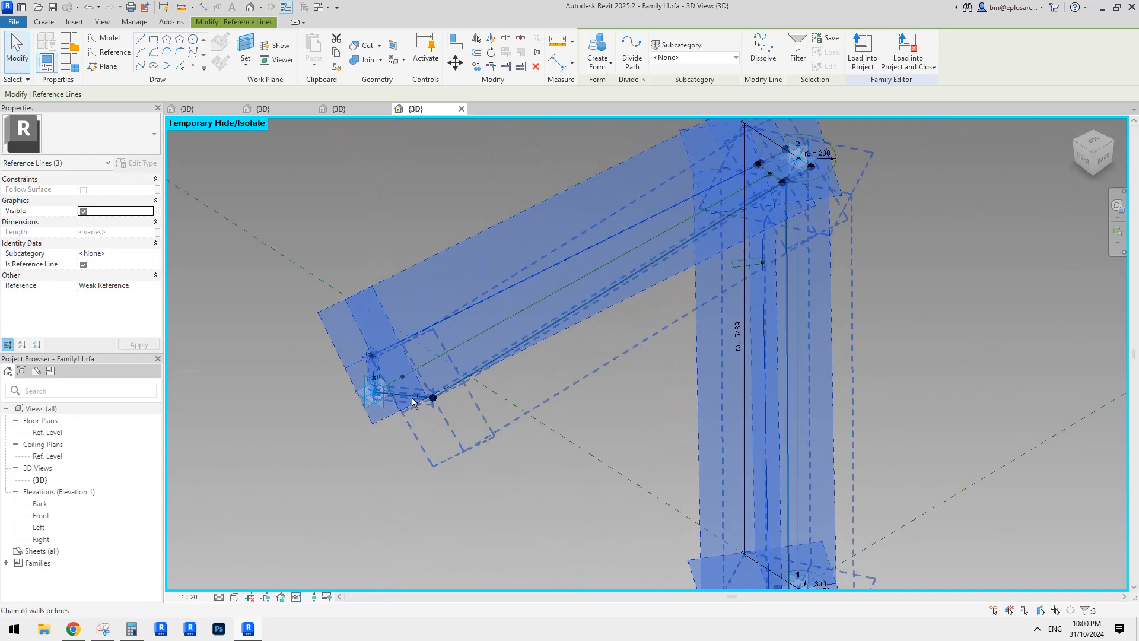
pyautogui.keyDown('ctrl'); pyautogui.click(413, 401); pyautogui.keyUp('ctrl')
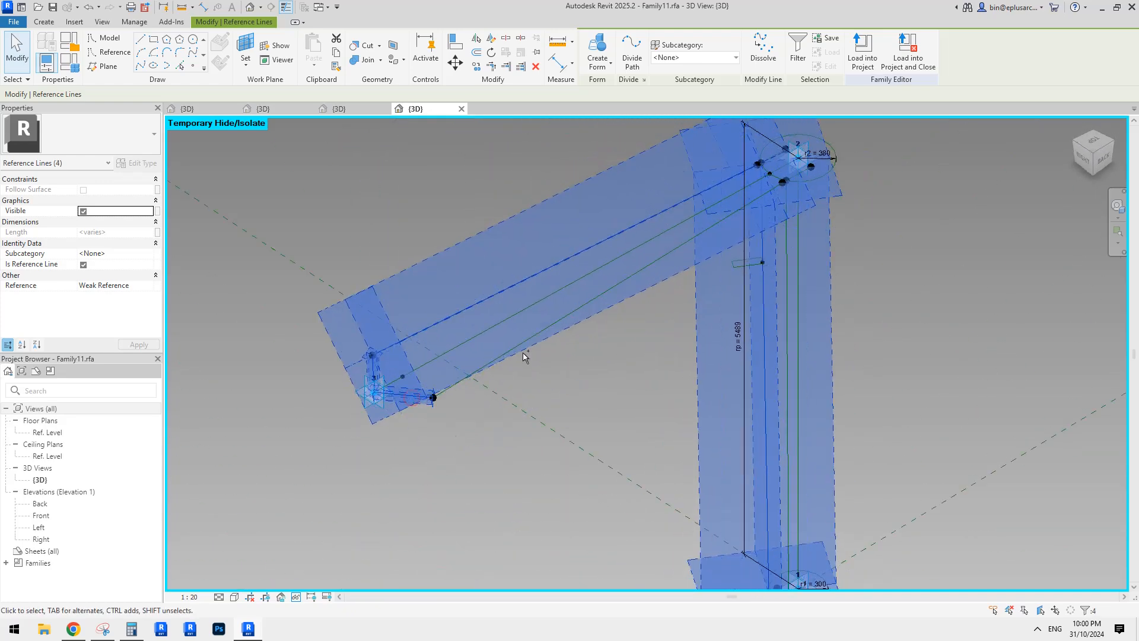
pyautogui.keyDown('shift'); pyautogui.moveTo(528, 338); pyautogui.dragTo(149, 242, button='middle'); pyautogui.keyUp('shift')
pyautogui.keyDown('ctrl'); pyautogui.click(570, 345); pyautogui.keyUp('ctrl')
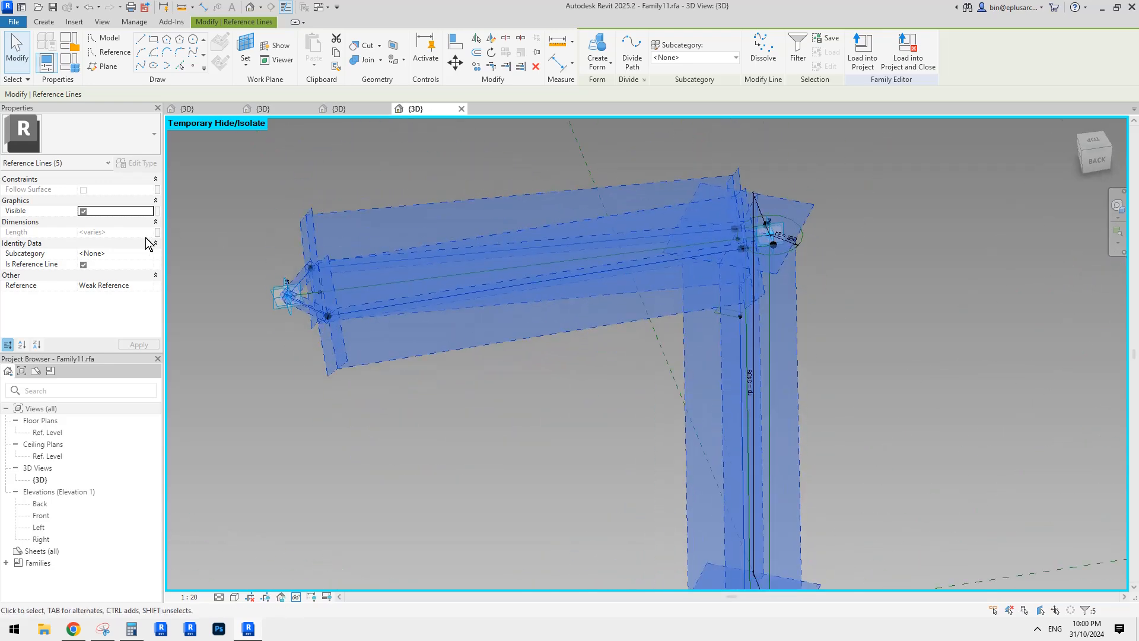
pyautogui.click(83, 265)
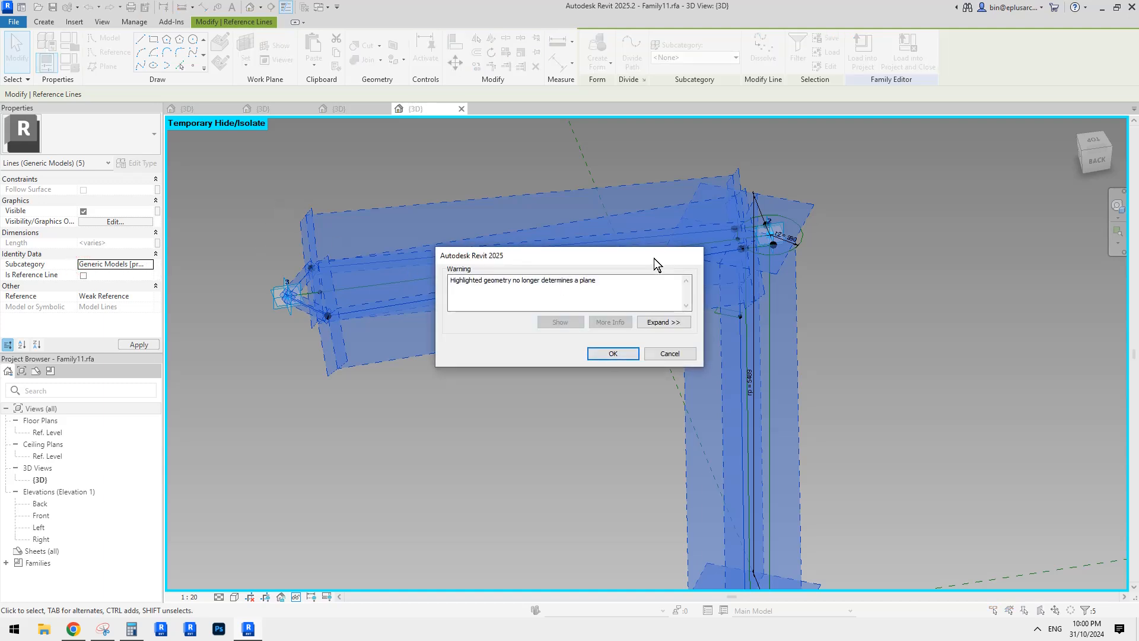
pyautogui.click(613, 353)
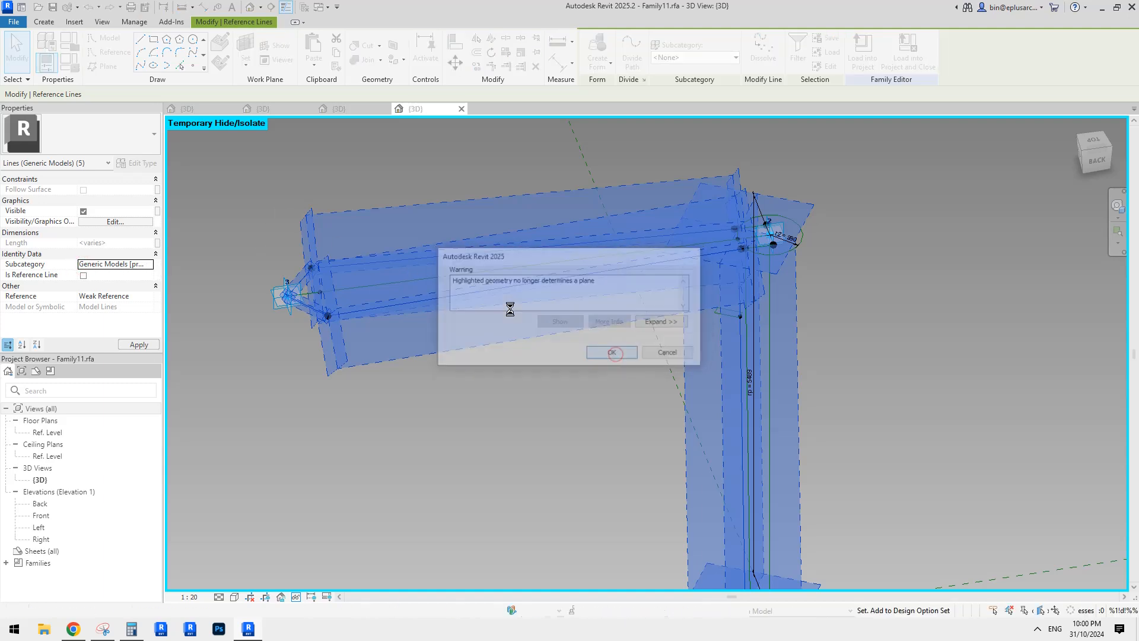
pyautogui.click(575, 314)
# - Clear the selection and reset the temporary hide to bring back the swept solid form in Family11
pyautogui.keyDown('shift'); pyautogui.moveTo(499, 293); pyautogui.dragTo(444, 282, button='middle'); pyautogui.keyUp('shift')
pyautogui.scroll(1, 443, 282)
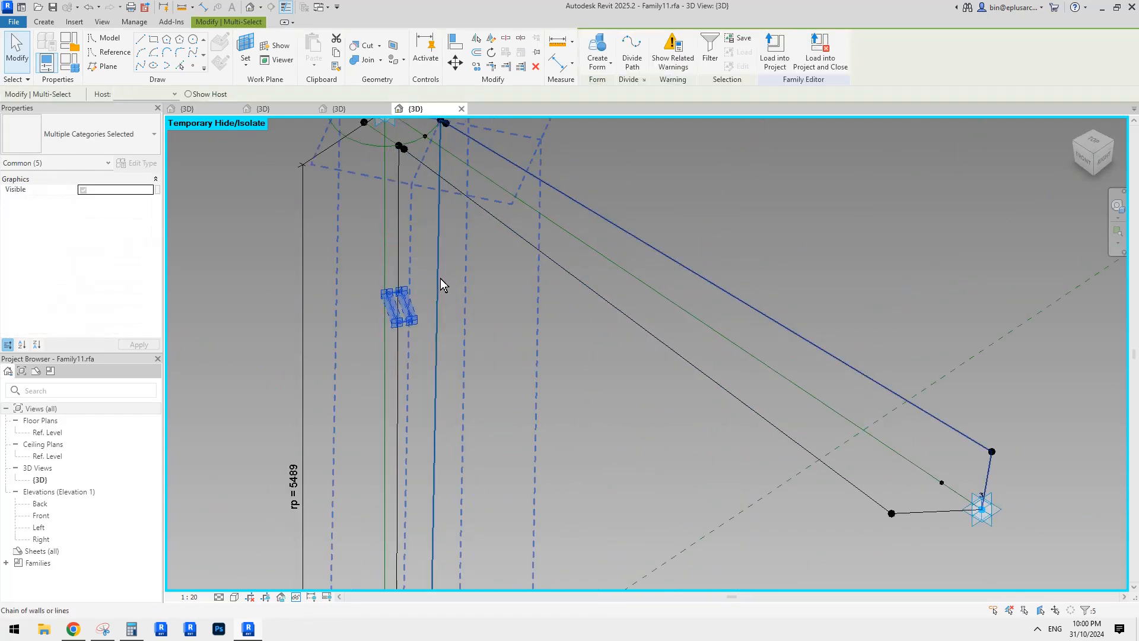
pyautogui.scroll(-1, 435, 286)
pyautogui.press('Escape')
pyautogui.scroll(-2, 401, 286)
pyautogui.keyDown('shift'); pyautogui.moveTo(461, 320); pyautogui.dragTo(522, 261, button='middle'); pyautogui.keyUp('shift')
pyautogui.press('h')
pyautogui.press('r')
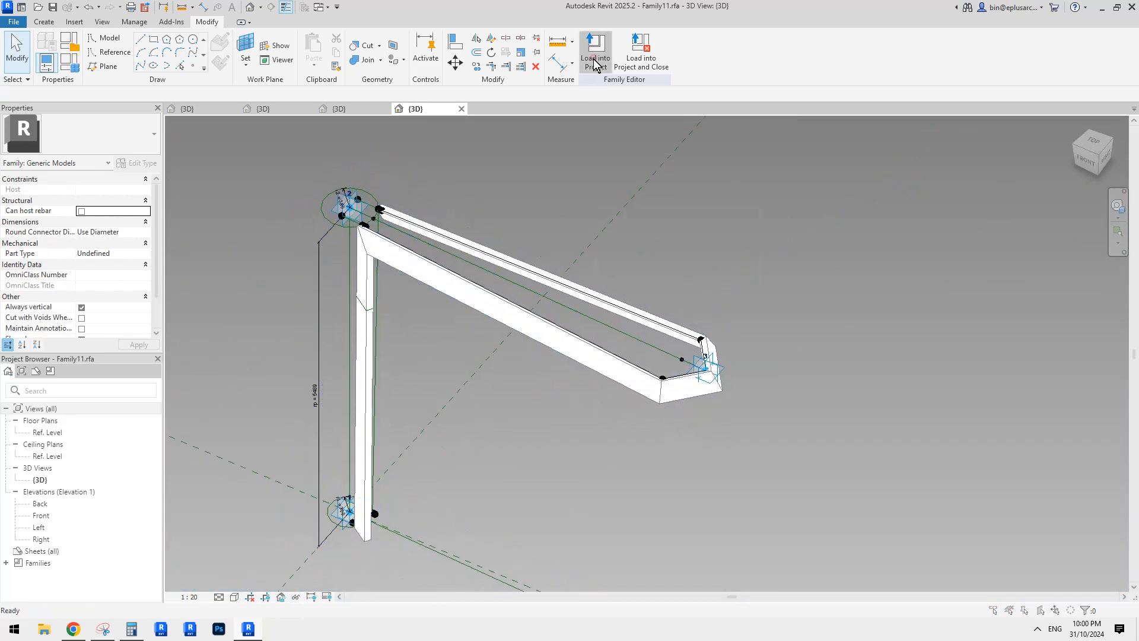
pyautogui.click(595, 62)
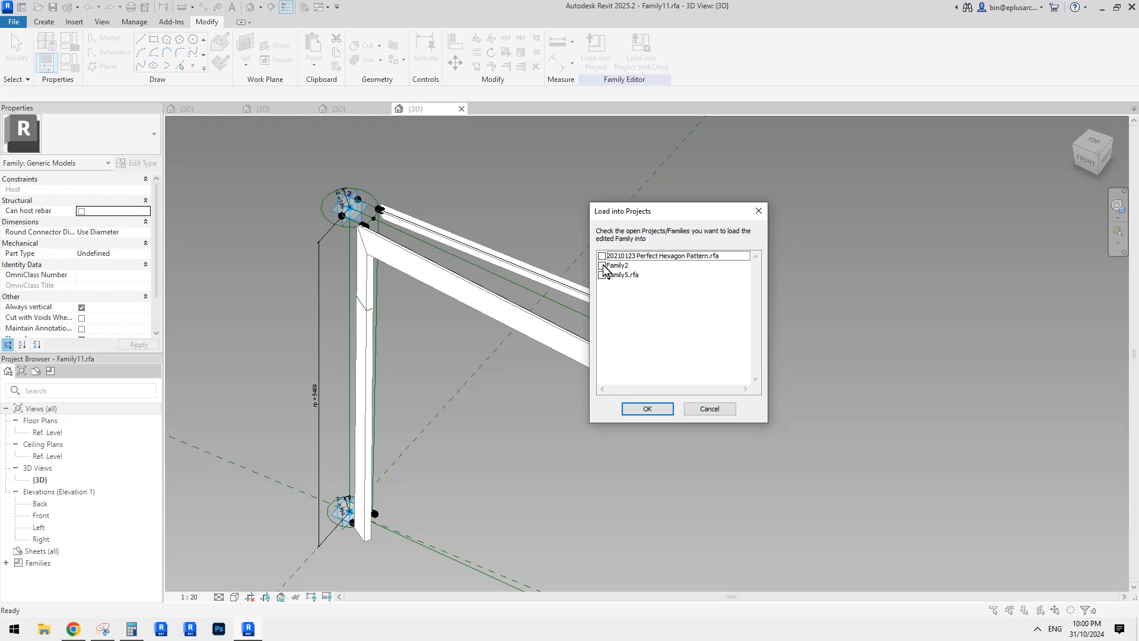
pyautogui.press('Escape')
pyautogui.click(286, 106)
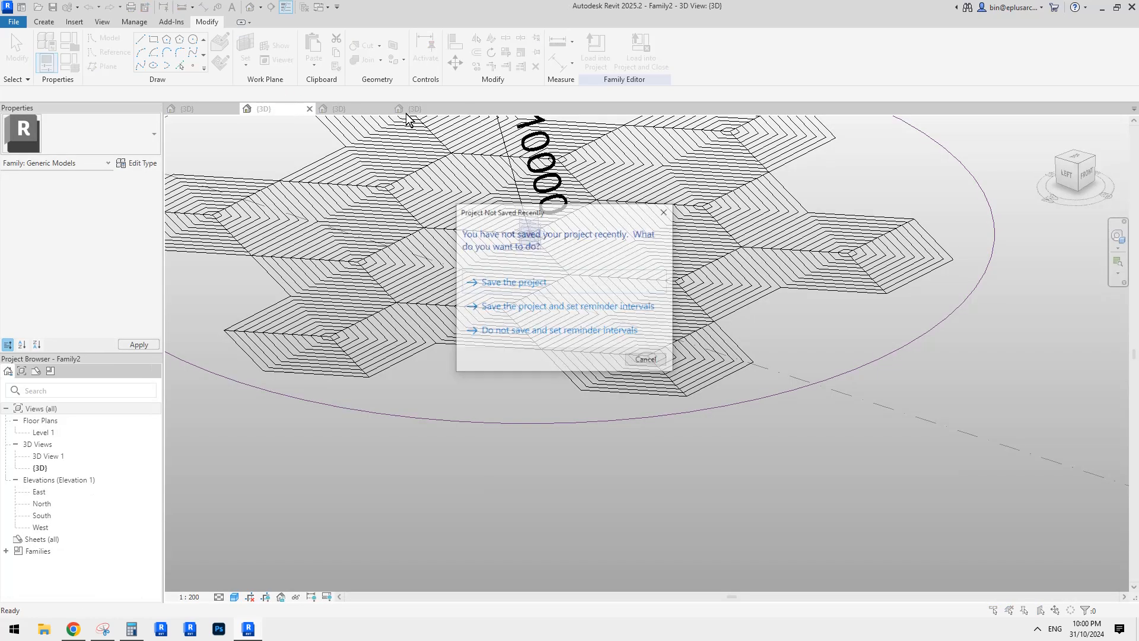
pyautogui.press('Escape')
pyautogui.click(464, 110)
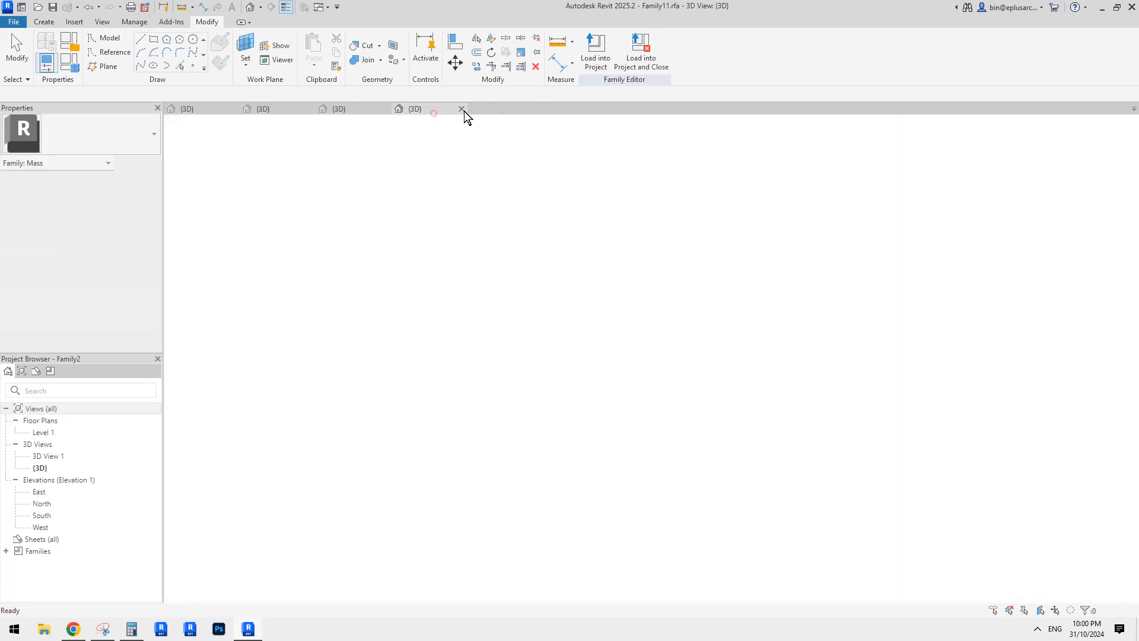
# - Load Family11 into Family2 and place one instance from the base reference point to the canopy circle's centre and out to a hexagon panel
pyautogui.click(595, 59)
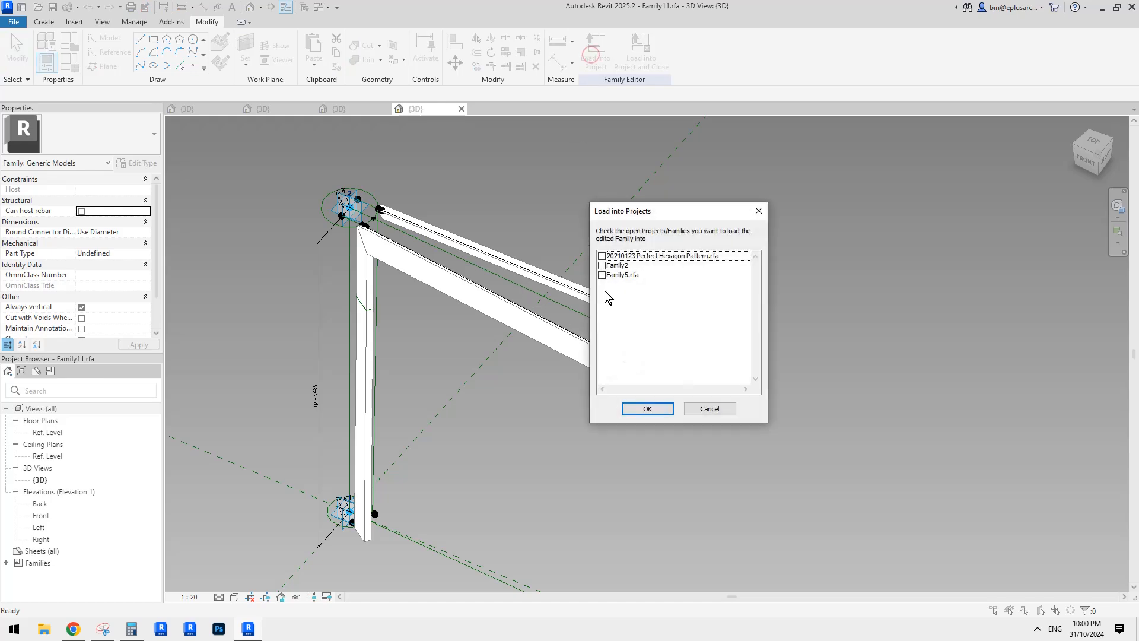
pyautogui.click(648, 409)
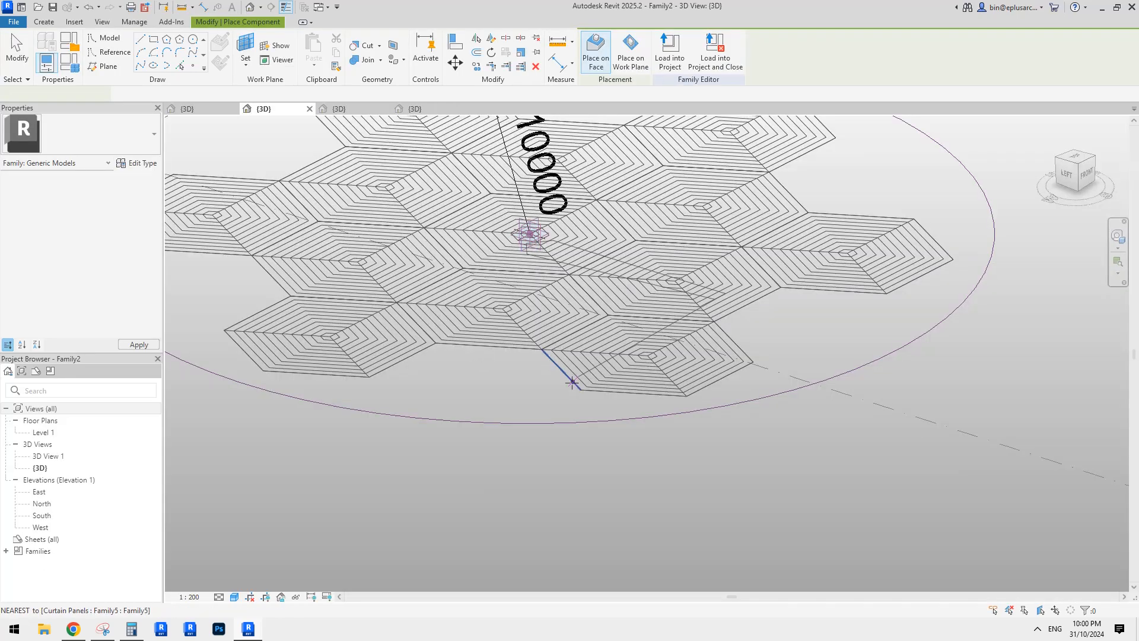
pyautogui.moveTo(542, 415); pyautogui.dragTo(585, 443, button='middle')
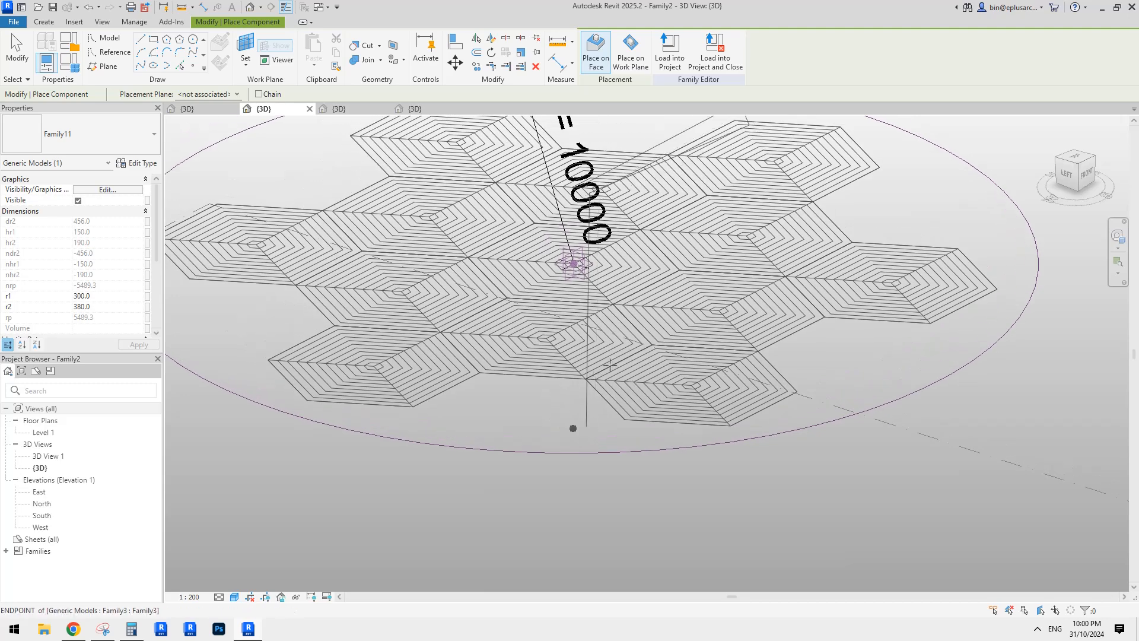
pyautogui.scroll(-5, 586, 393)
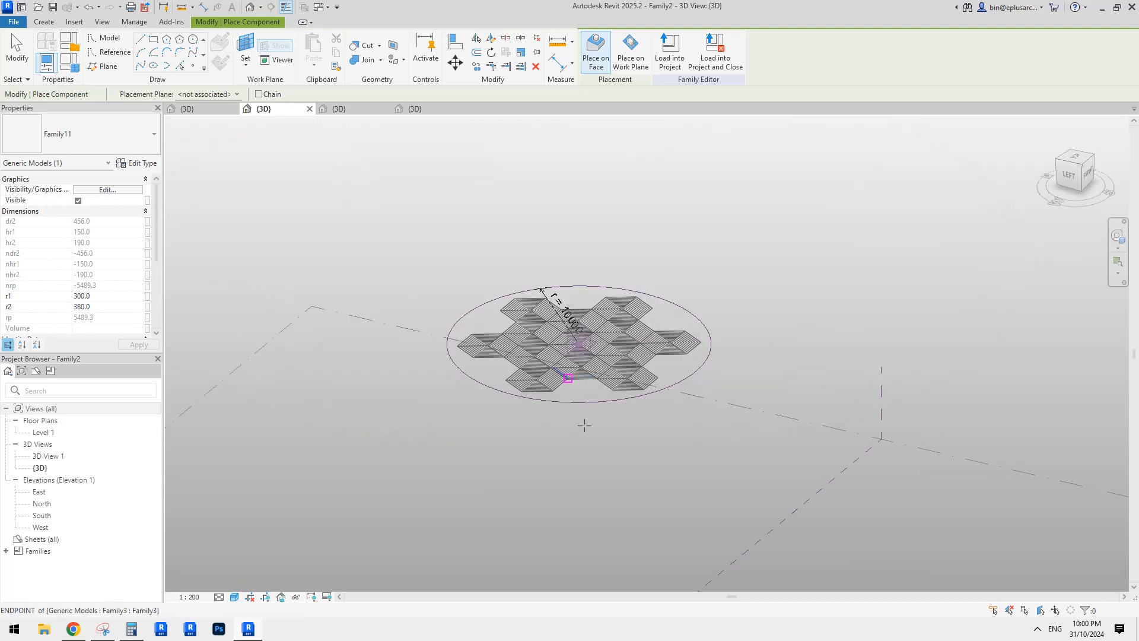
pyautogui.moveTo(583, 386); pyautogui.dragTo(553, 249, button='middle')
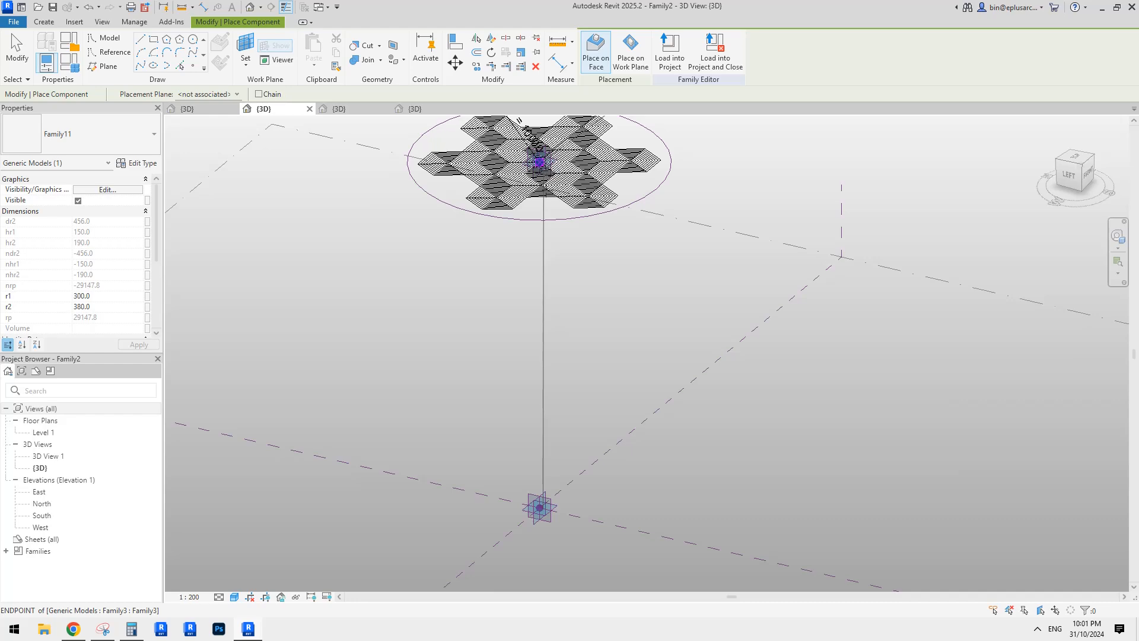
pyautogui.scroll(5, 540, 162)
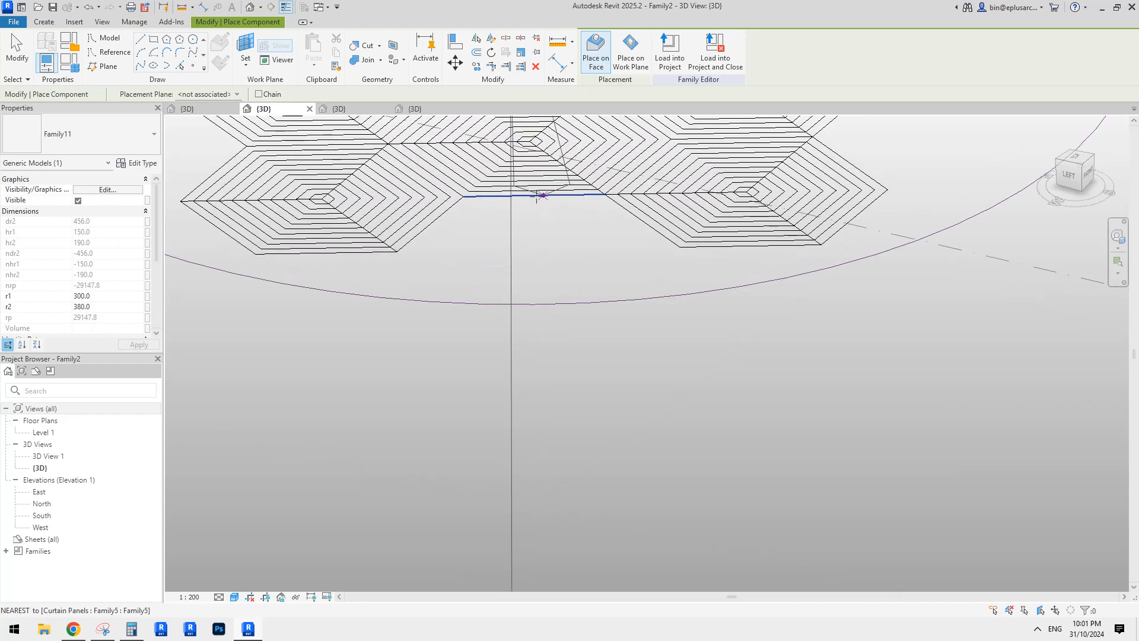
pyautogui.scroll(-3, 568, 255)
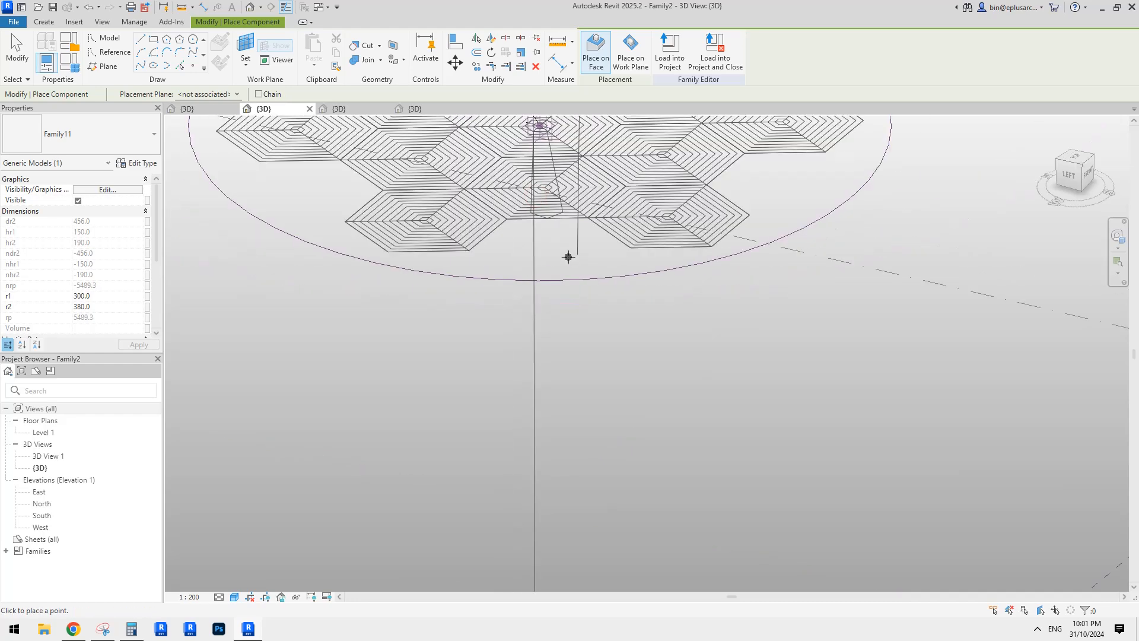
pyautogui.press('Escape')
# - Examine the placed Family11 instance, checking its column and branch lines around the canopy centre and its dimension properties
pyautogui.scroll(-3, 555, 272)
pyautogui.keyDown('shift'); pyautogui.moveTo(547, 291); pyautogui.dragTo(508, 300, button='middle'); pyautogui.keyUp('shift')
pyautogui.click(563, 228)
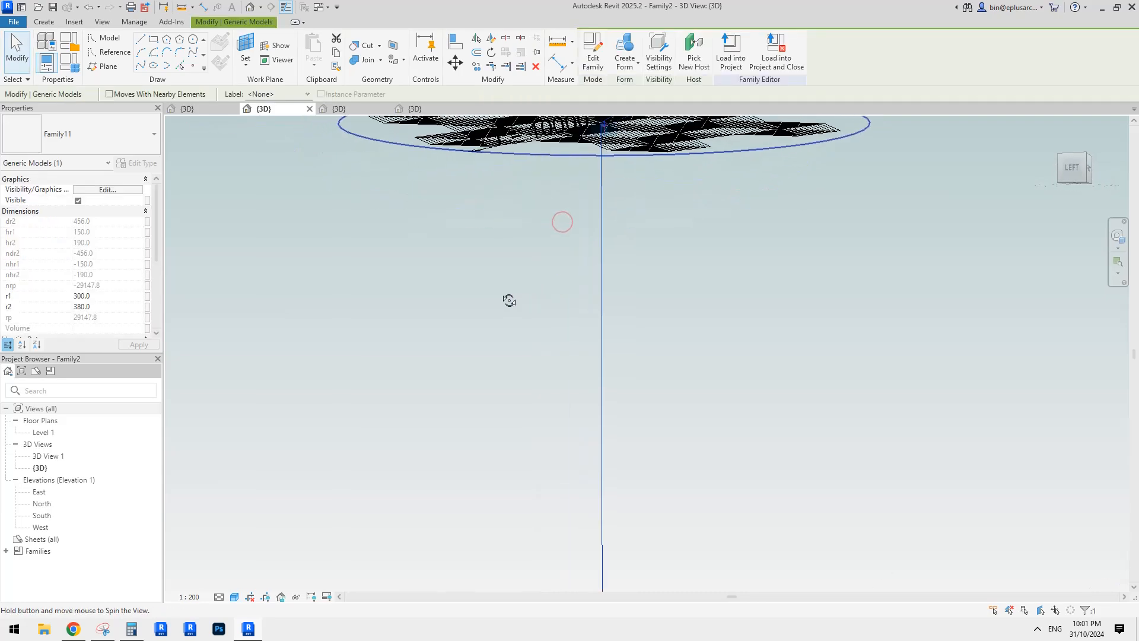
pyautogui.scroll(-2, 629, 243)
pyautogui.moveTo(641, 240); pyautogui.dragTo(613, 256, button='middle')
pyautogui.moveTo(614, 256)
pyautogui.mouseDown(button='middle')
pyautogui.moveTo(630, 195)
pyautogui.moveTo(658, 229)
pyautogui.moveTo(483, 214)
pyautogui.moveTo(503, 233)
pyautogui.moveTo(653, 204)
pyautogui.moveTo(593, 225)
pyautogui.moveTo(569, 219)
pyautogui.moveTo(656, 208)
pyautogui.moveTo(656, 318)
pyautogui.moveTo(554, 216)
pyautogui.moveTo(623, 257)
pyautogui.mouseUp(button='middle')
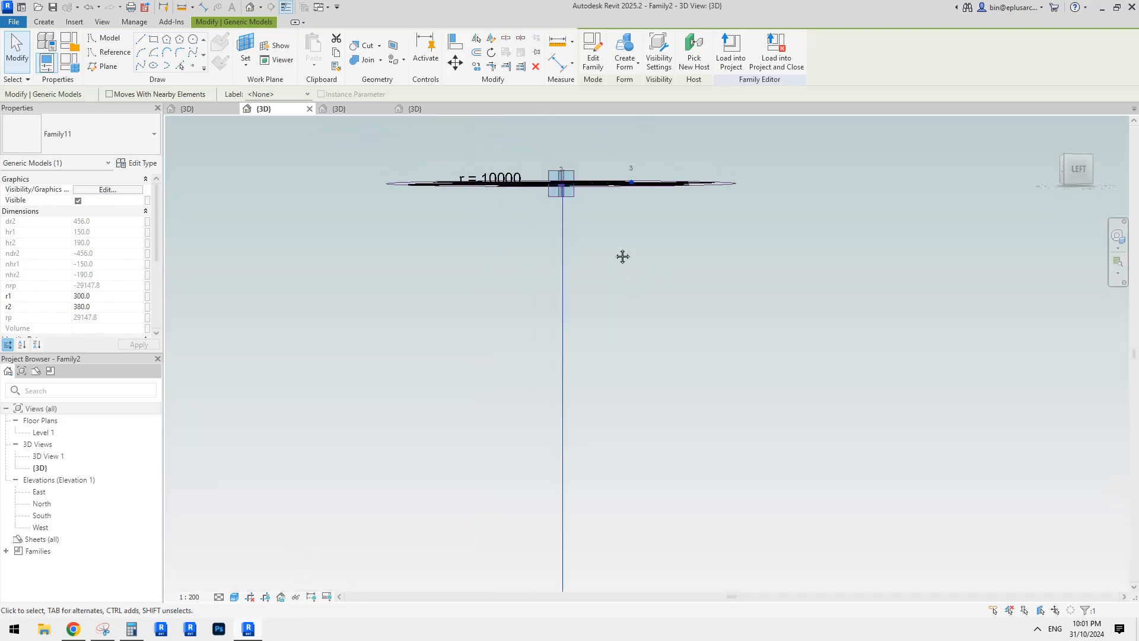
pyautogui.scroll(5, 570, 209)
pyautogui.moveTo(576, 196); pyautogui.dragTo(604, 219, button='middle')
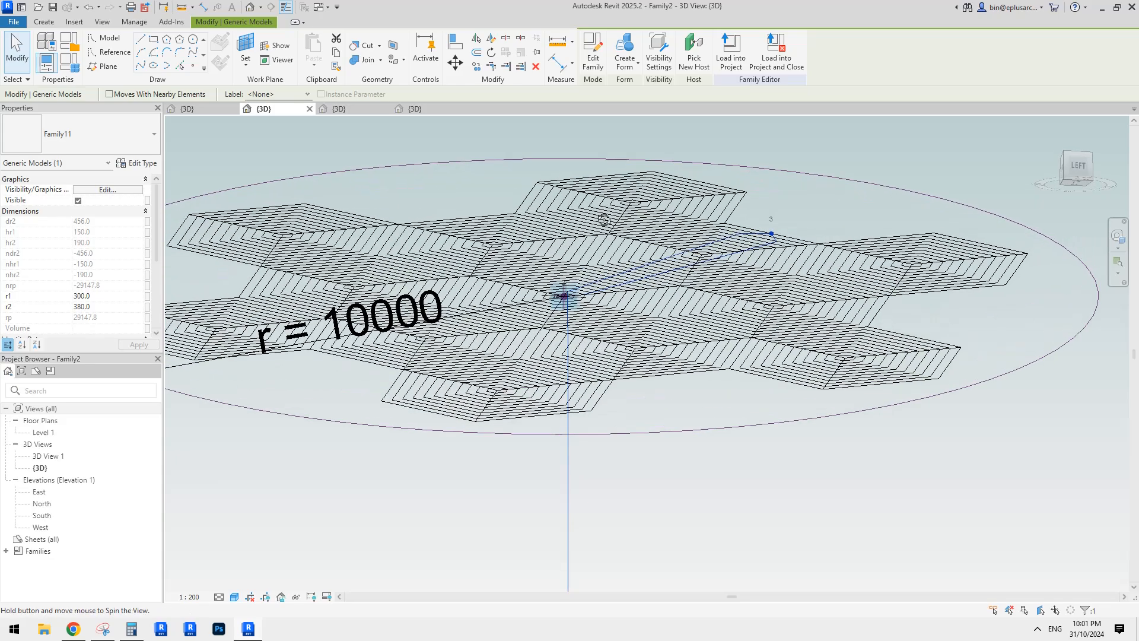
pyautogui.scroll(10, 564, 308)
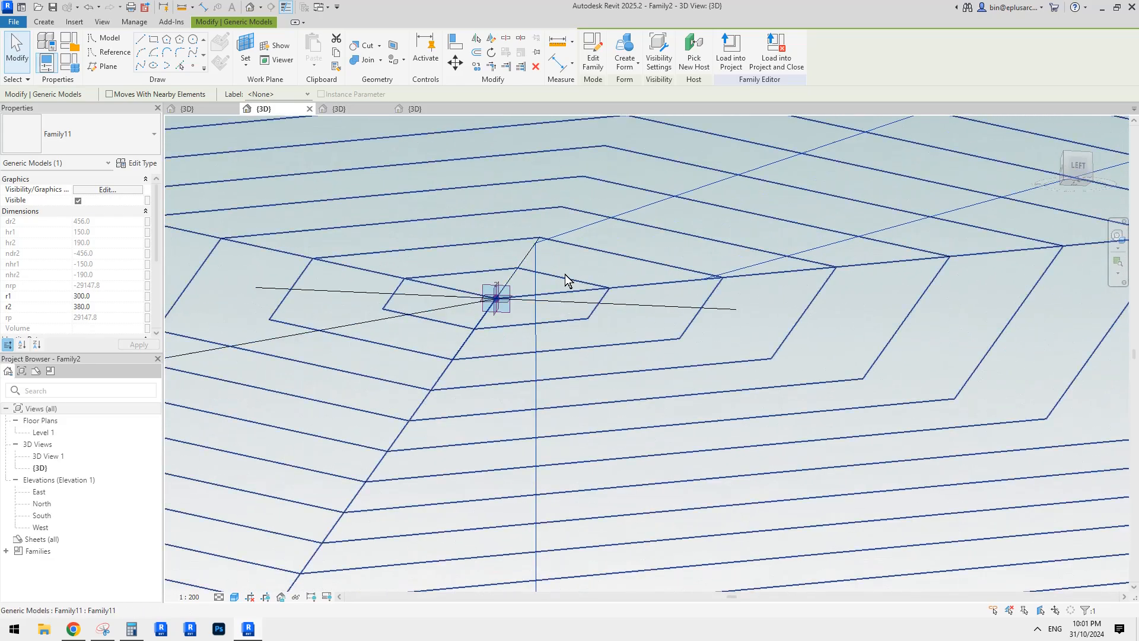
pyautogui.press('Escape')
pyautogui.click(580, 227)
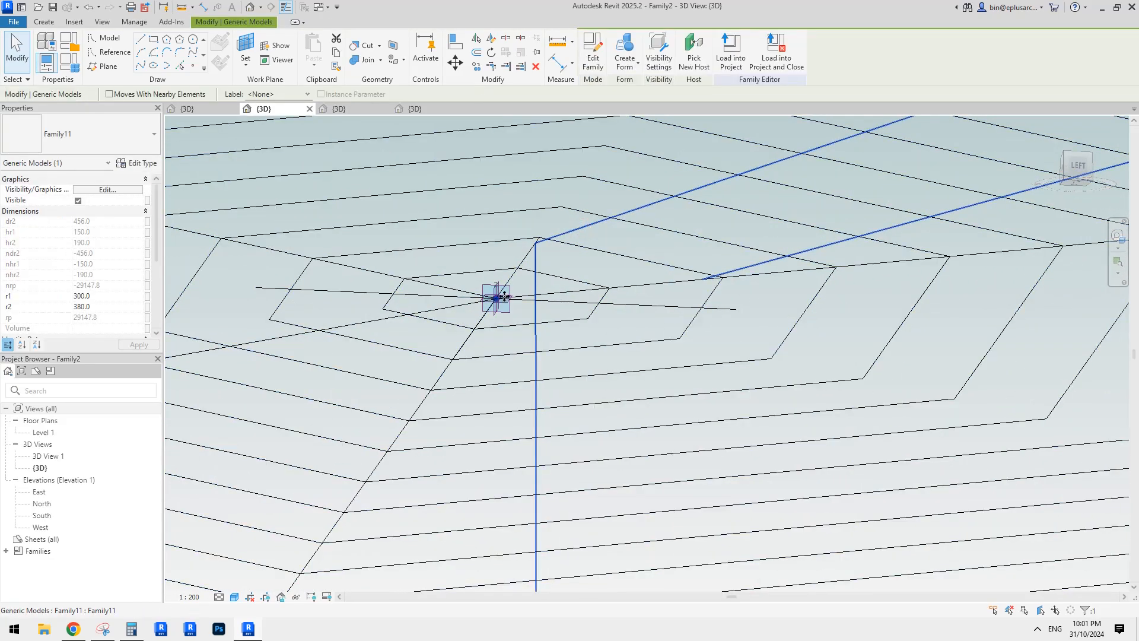
pyautogui.scroll(-5, 102, 291)
pyautogui.scroll(5, 105, 293)
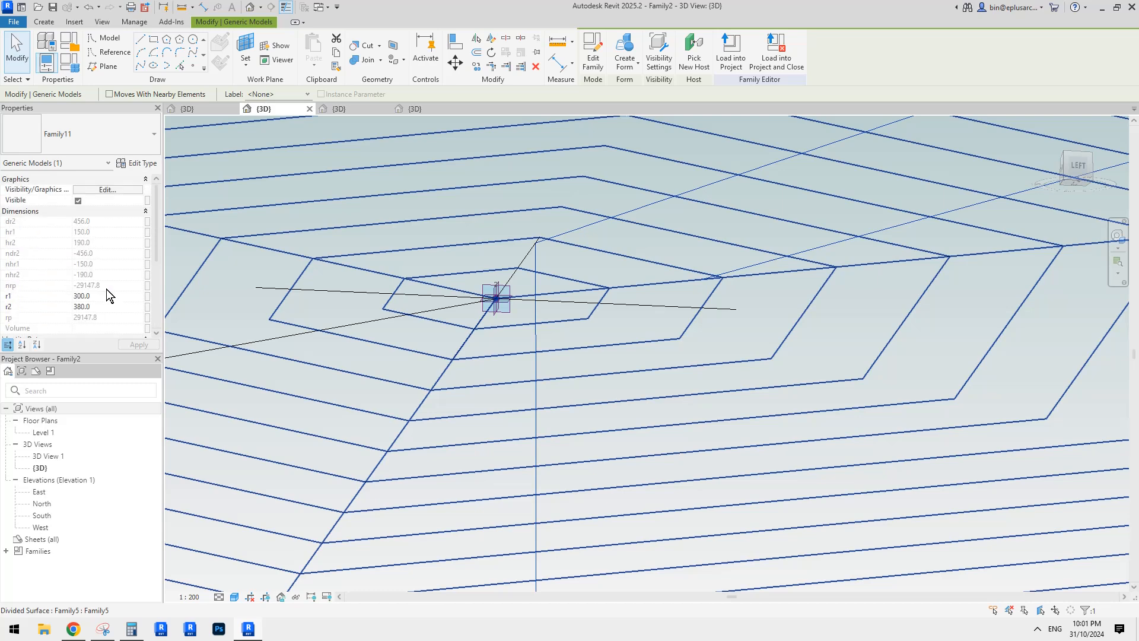
pyautogui.scroll(-2, 466, 258)
pyautogui.moveTo(559, 191); pyautogui.dragTo(491, 165, button='middle')
# - Open Family11 for editing and examine the reference point on the branch line at the r2 circle, next to the swept form's corner
pyautogui.click(592, 53)
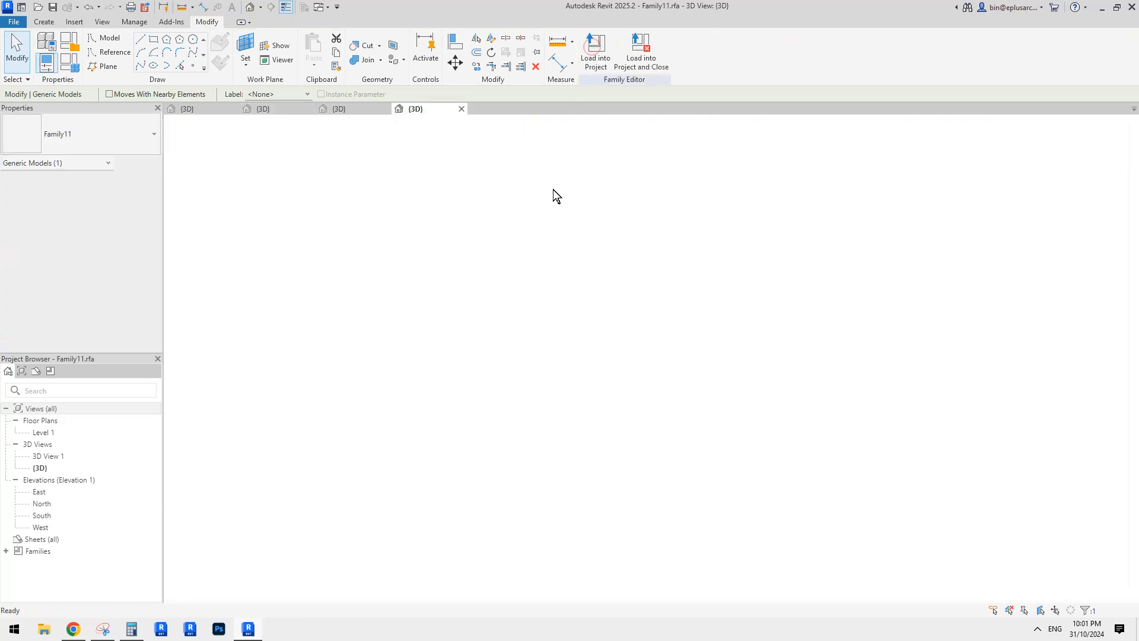
pyautogui.scroll(4, 405, 198)
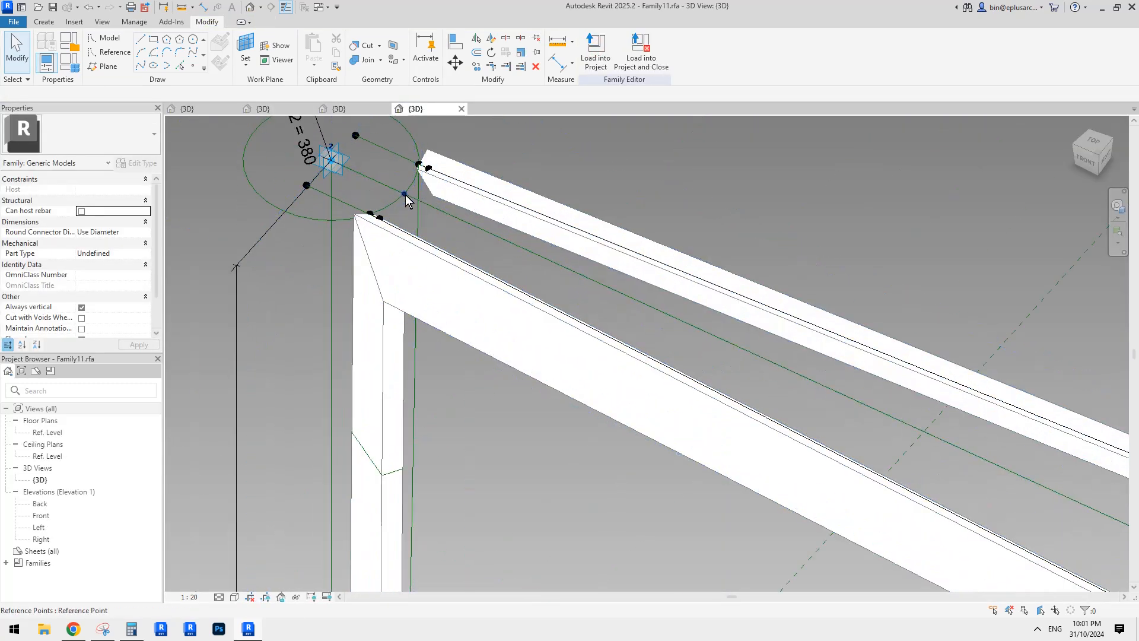
pyautogui.press('Tab')
pyautogui.click(404, 194)
pyautogui.moveTo(423, 232); pyautogui.dragTo(498, 173, button='middle')
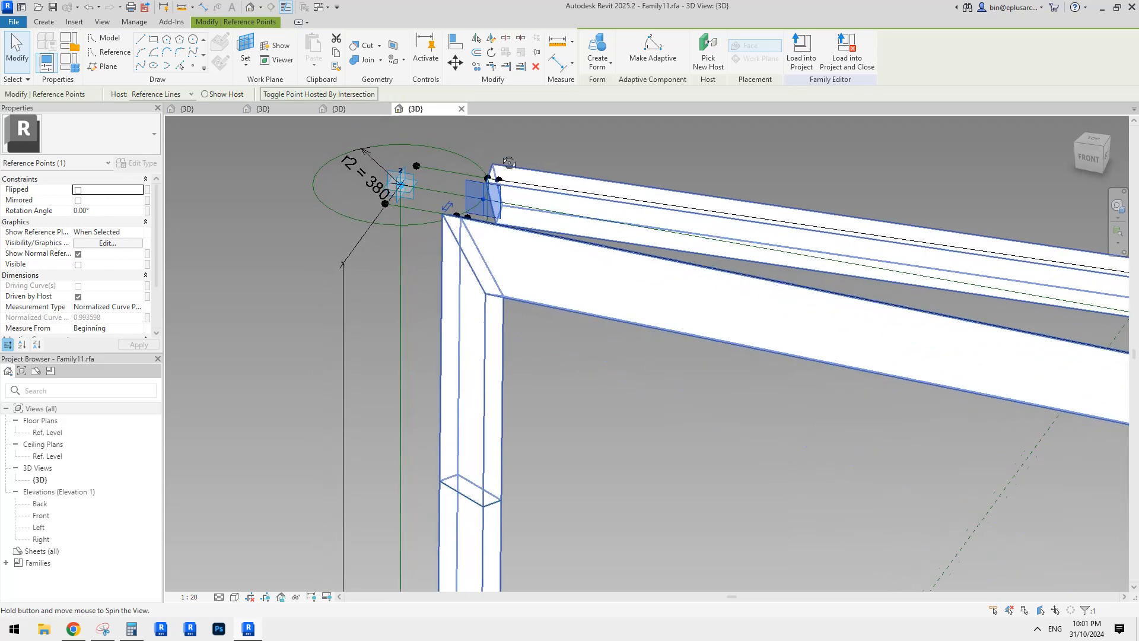
pyautogui.click(410, 196)
pyautogui.moveTo(429, 209)
pyautogui.keyDown('shift'); pyautogui.mouseDown(button='middle')
pyautogui.moveTo(388, 129)
pyautogui.moveTo(420, 127)
pyautogui.moveTo(396, 134)
pyautogui.mouseUp(button='middle'); pyautogui.keyUp('shift')
pyautogui.press('Escape')
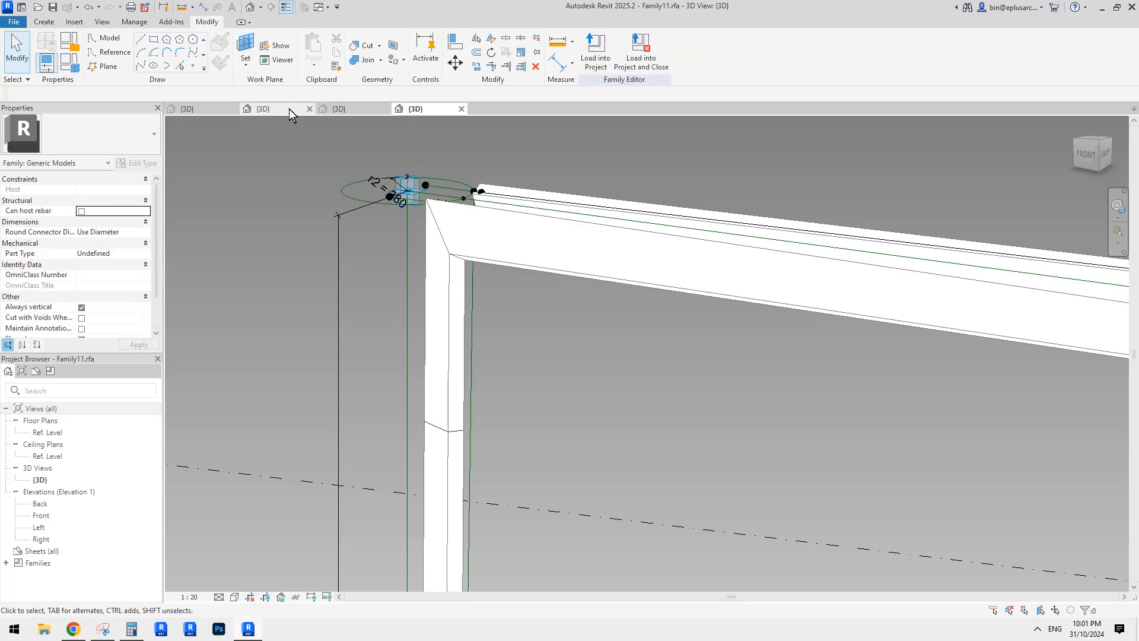
# - Return to Family2 and inspect how the selected Family11 instance meets the hexagon panels at the canopy centre
pyautogui.click(289, 109)
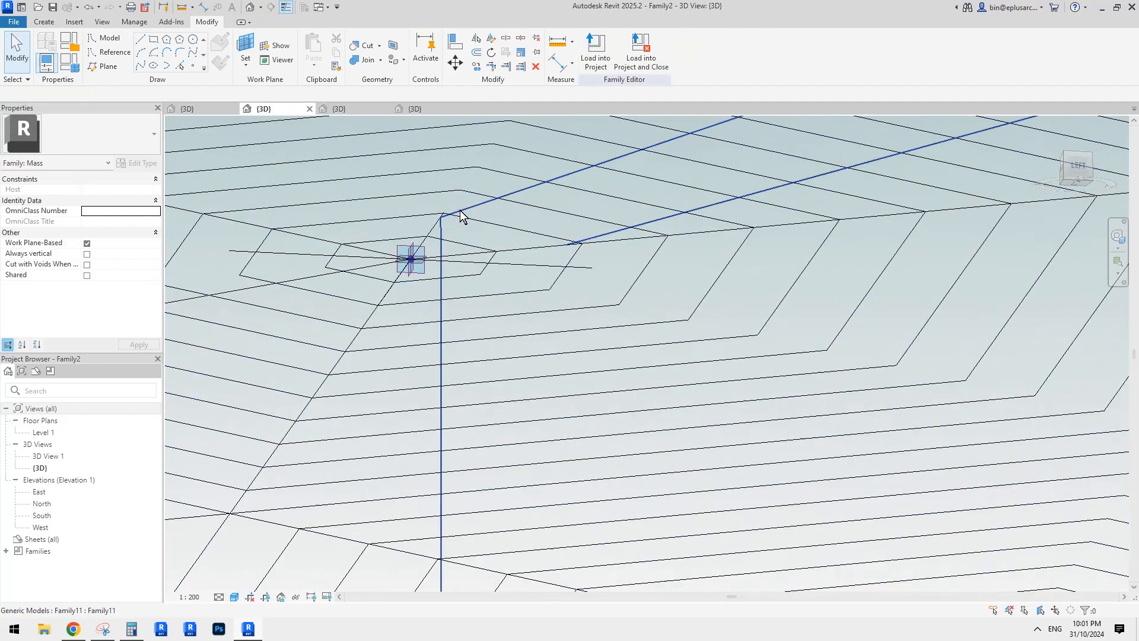
pyautogui.moveTo(461, 210)
pyautogui.keyDown('shift'); pyautogui.mouseDown(button='middle')
pyautogui.moveTo(478, 223)
pyautogui.moveTo(465, 136)
pyautogui.moveTo(519, 333)
pyautogui.moveTo(554, 293)
pyautogui.moveTo(656, 305)
pyautogui.moveTo(682, 292)
pyautogui.moveTo(679, 359)
pyautogui.moveTo(678, 330)
pyautogui.moveTo(767, 265)
pyautogui.moveTo(679, 235)
pyautogui.moveTo(501, 382)
pyautogui.moveTo(532, 286)
pyautogui.mouseUp(button='middle'); pyautogui.keyUp('shift')
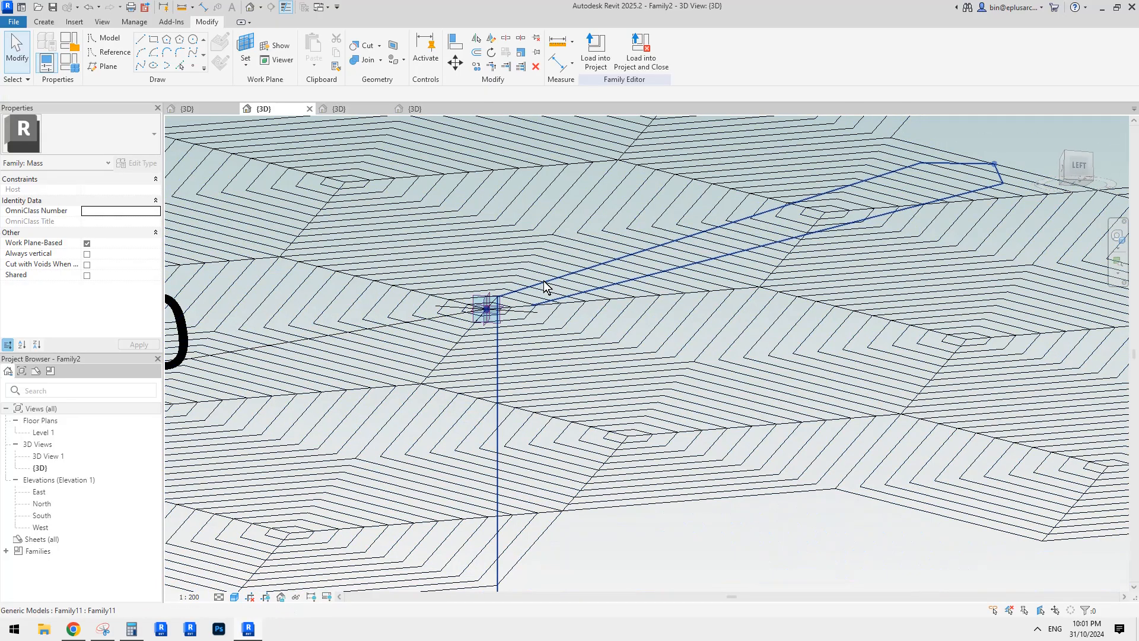
pyautogui.click(544, 288)
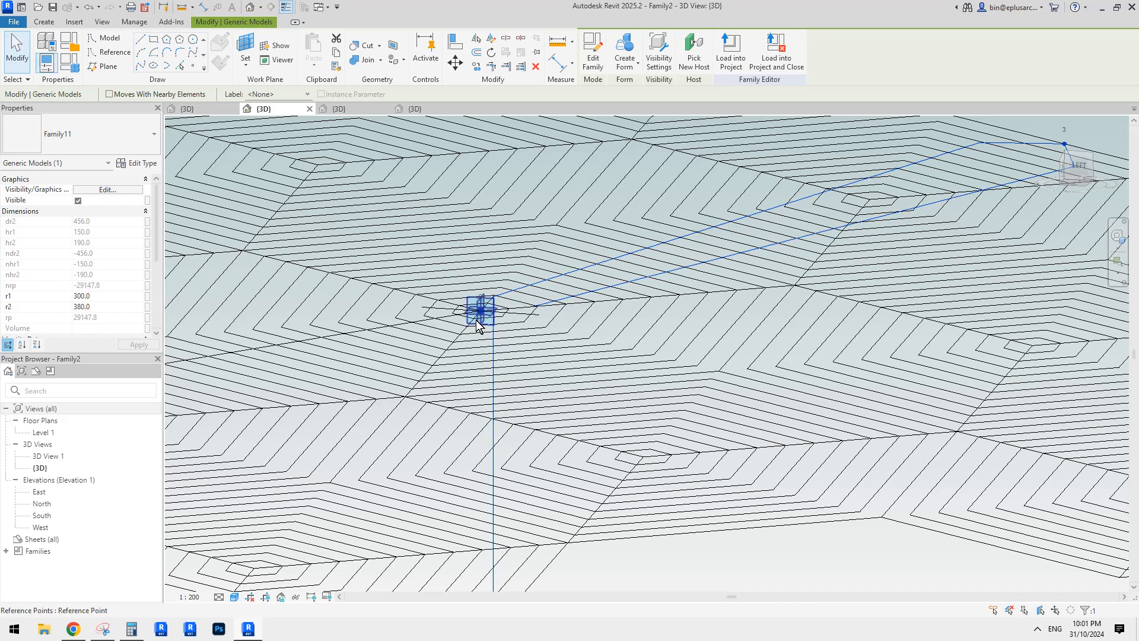
pyautogui.moveTo(502, 303); pyautogui.dragTo(537, 318, button='middle')
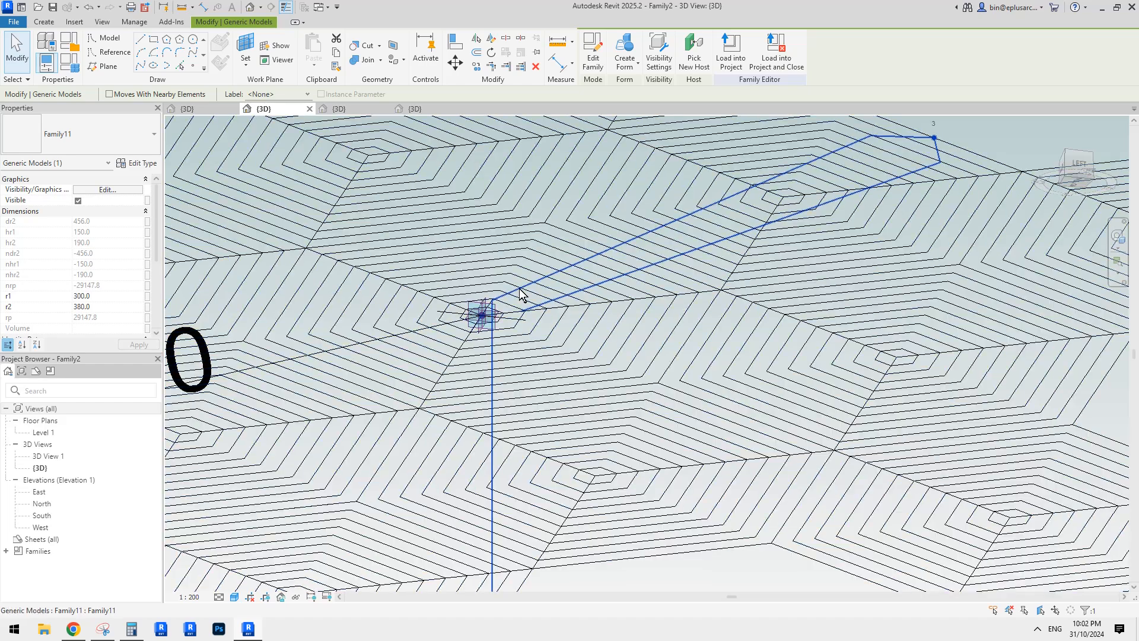
# - Examine the reference point at the canopy centre where the Family11 instance's column meets the hexagon panels
pyautogui.press('Escape')
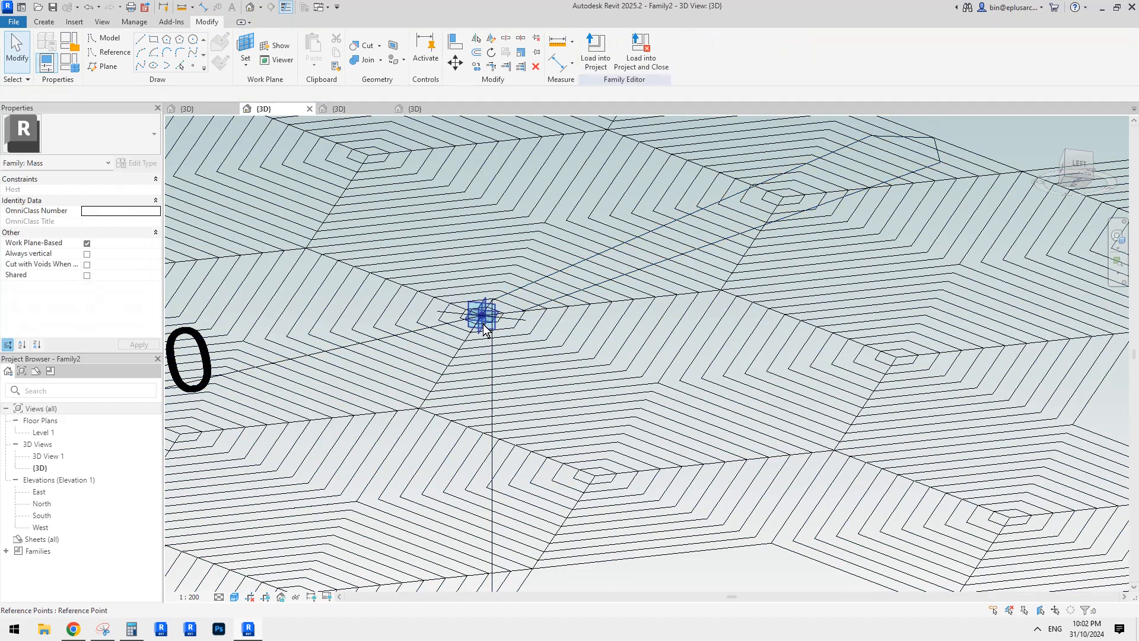
pyautogui.click(482, 322)
pyautogui.scroll(-3, 484, 321)
pyautogui.moveTo(490, 346); pyautogui.dragTo(526, 244, button='middle')
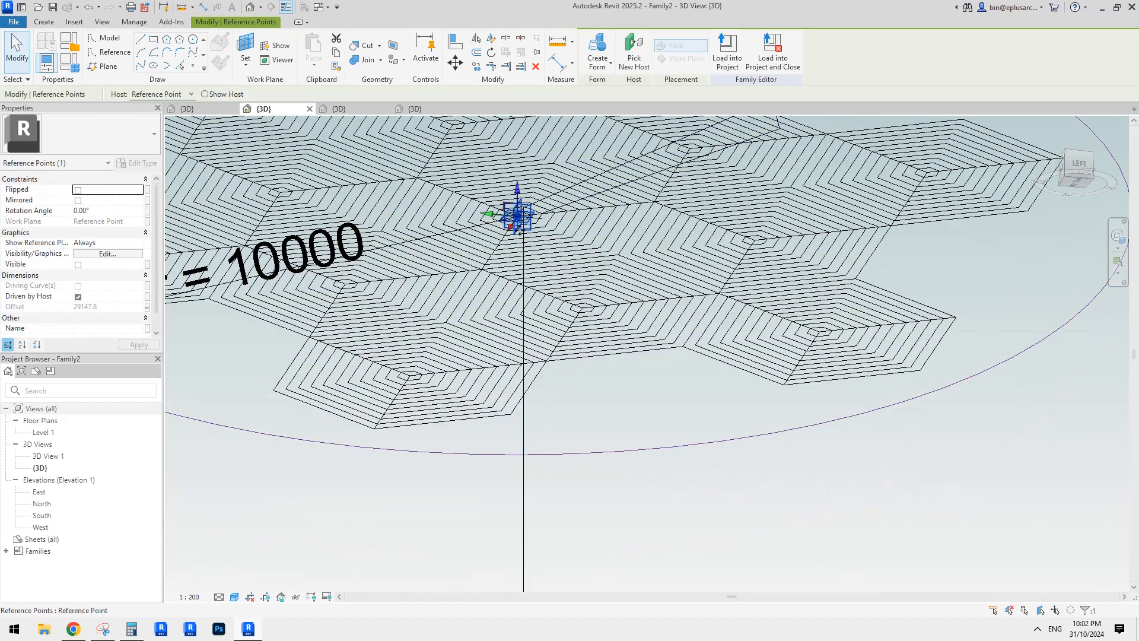
pyautogui.scroll(2, 516, 216)
pyautogui.press('Escape')
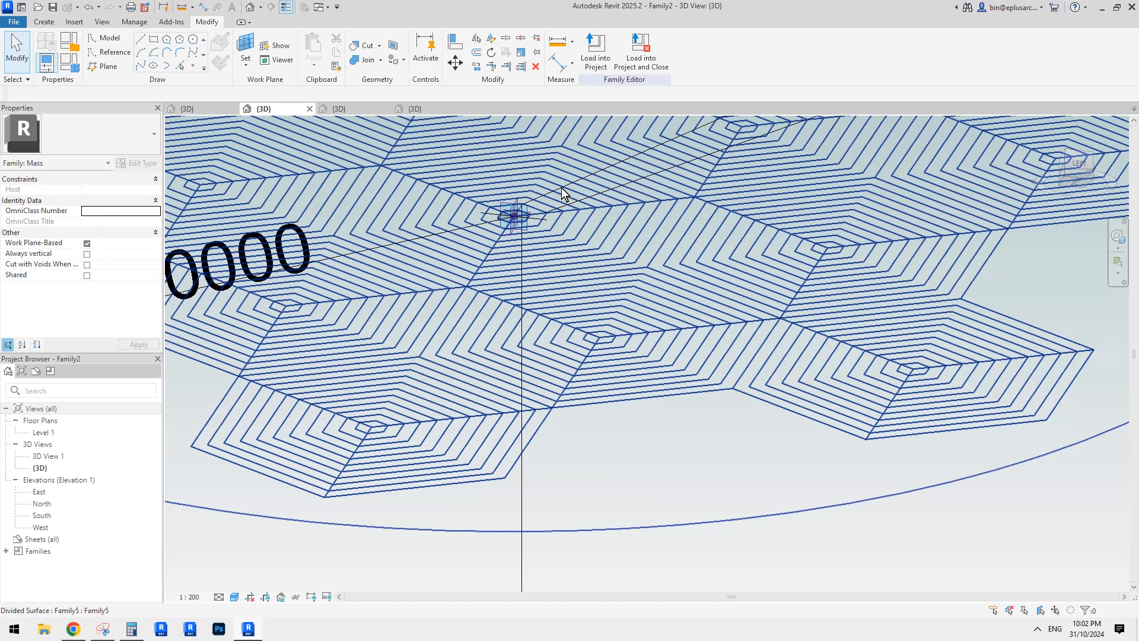
# - Delete the placed Family11 instance from under the canopy
pyautogui.click(525, 239)
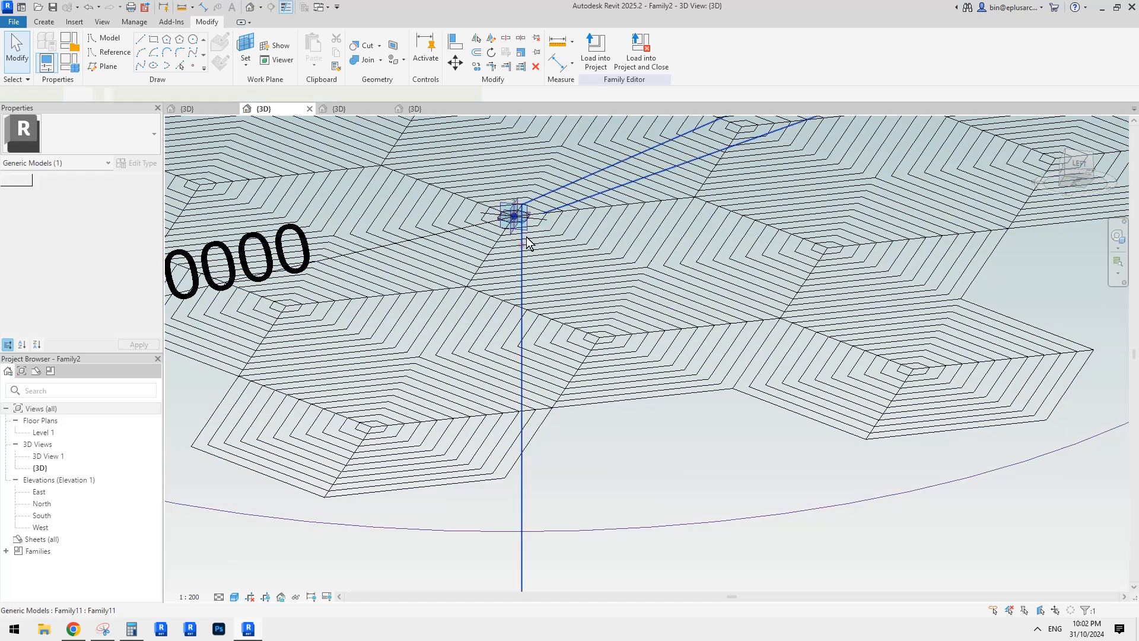
pyautogui.press('Escape')
pyautogui.click(522, 233)
pyautogui.moveTo(539, 254); pyautogui.dragTo(542, 257, button='middle')
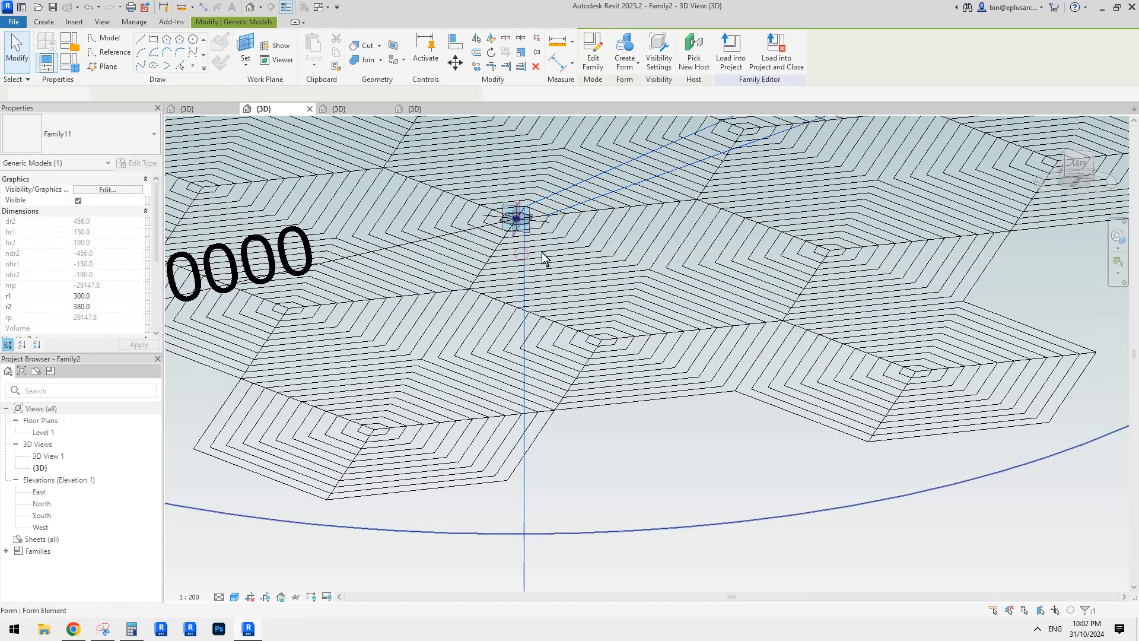
pyautogui.press('Escape')
pyautogui.moveTo(555, 213); pyautogui.dragTo(558, 225, button='middle')
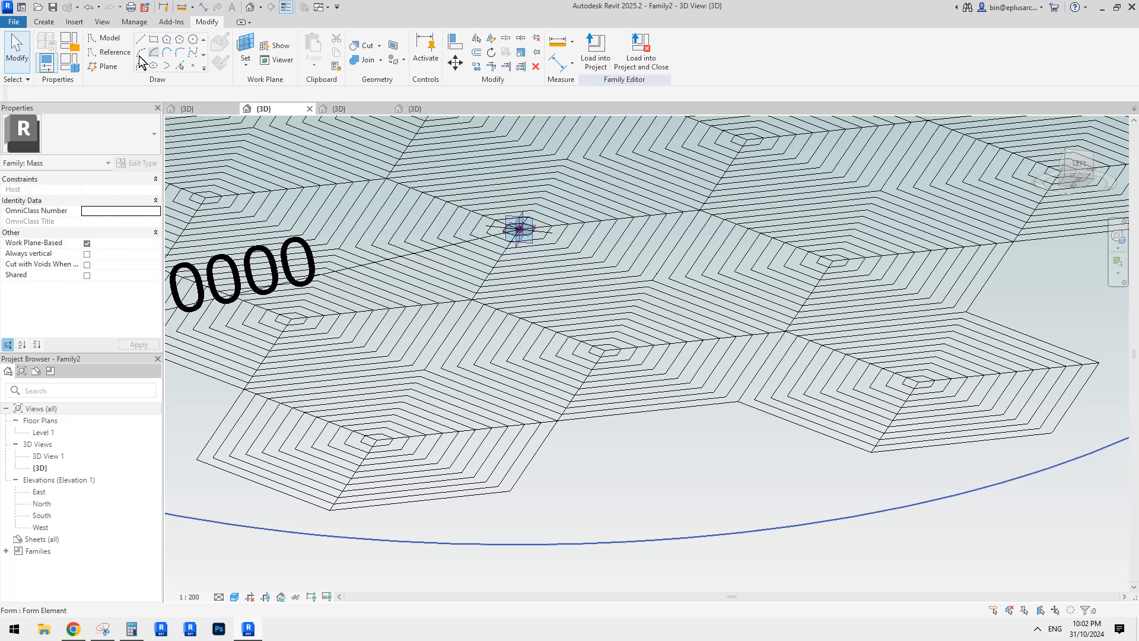
# - Place a new reference point hosted on the existing reference point at the canopy circle's centre
pyautogui.click(190, 63)
pyautogui.press('Escape')
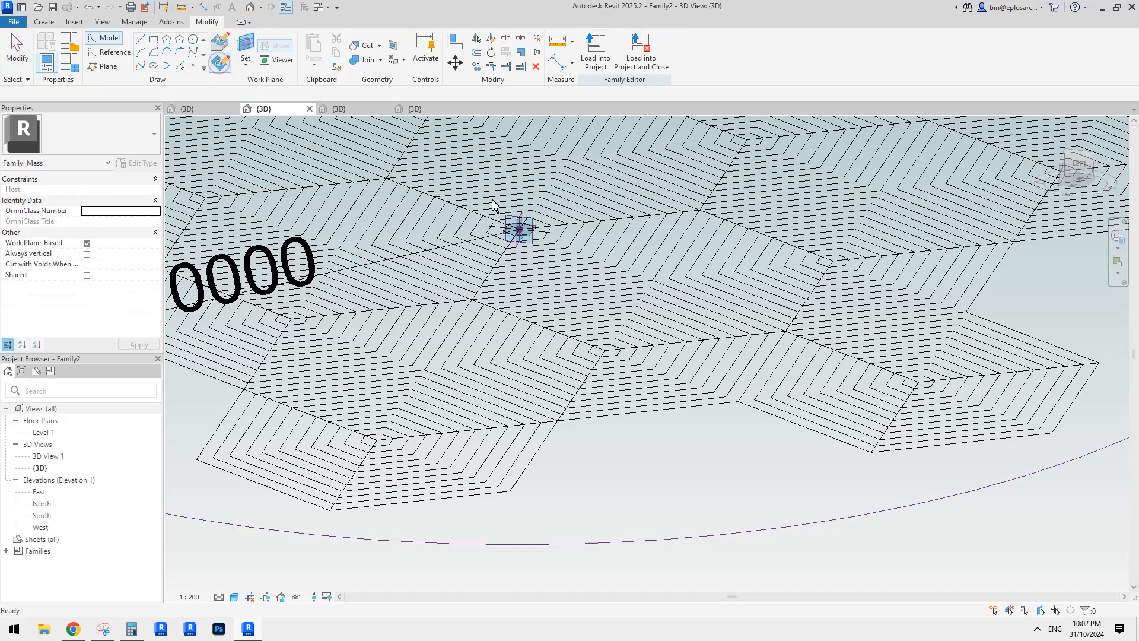
pyautogui.scroll(4, 517, 235)
pyautogui.scroll(-1, 507, 246)
pyautogui.keyDown('shift'); pyautogui.moveTo(508, 246); pyautogui.dragTo(534, 242, button='middle'); pyautogui.keyUp('shift')
pyautogui.scroll(3, 504, 261)
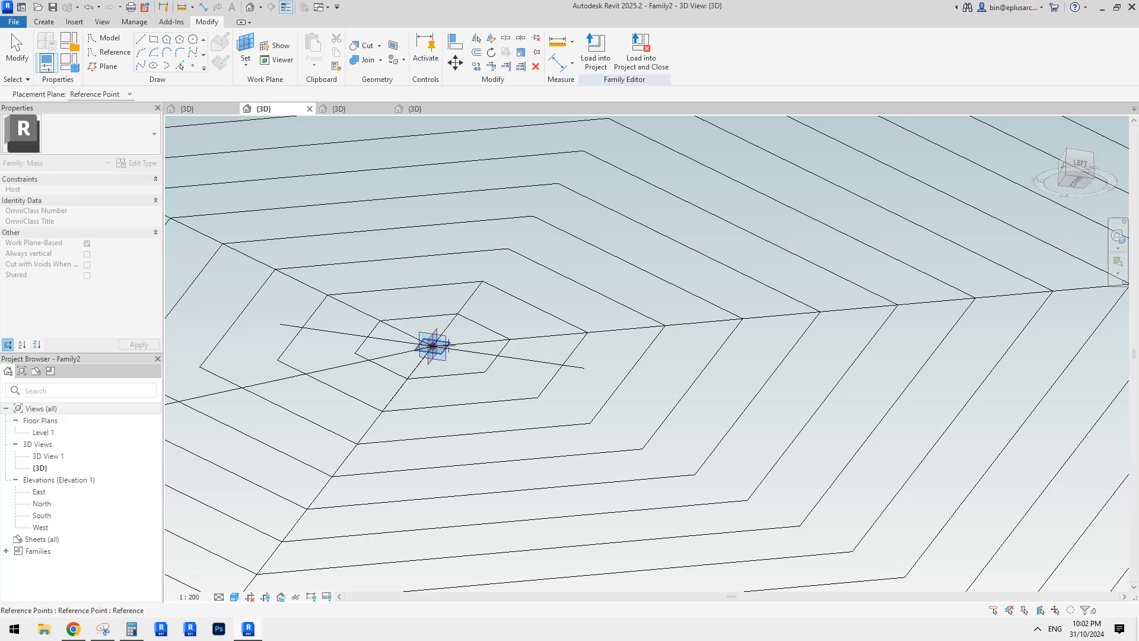
pyautogui.moveTo(449, 345); pyautogui.dragTo(632, 271, button='middle')
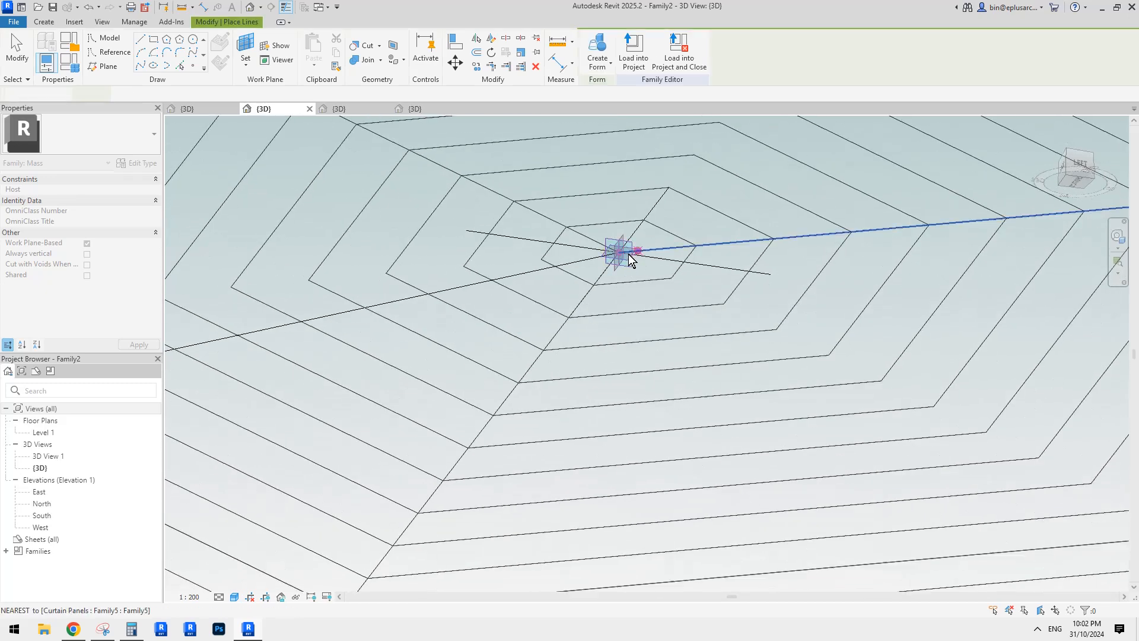
pyautogui.click(618, 253)
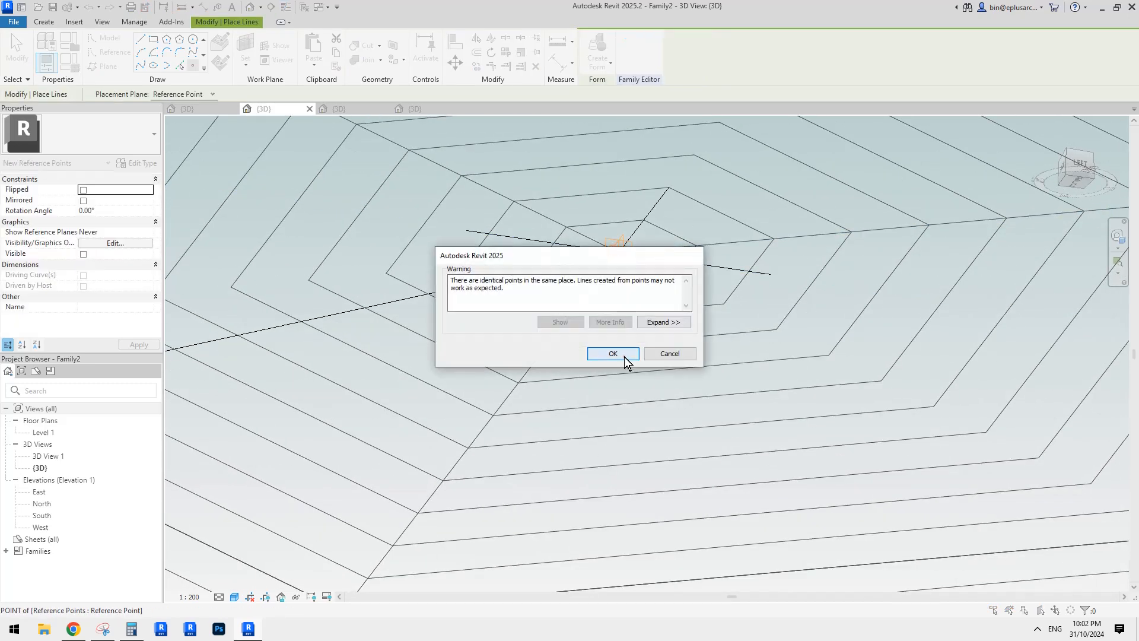
pyautogui.click(613, 353)
# - Move the new hosted reference point straight down from the canopy centre to an offset of about -228.4
pyautogui.press('Escape')
pyautogui.click(623, 256)
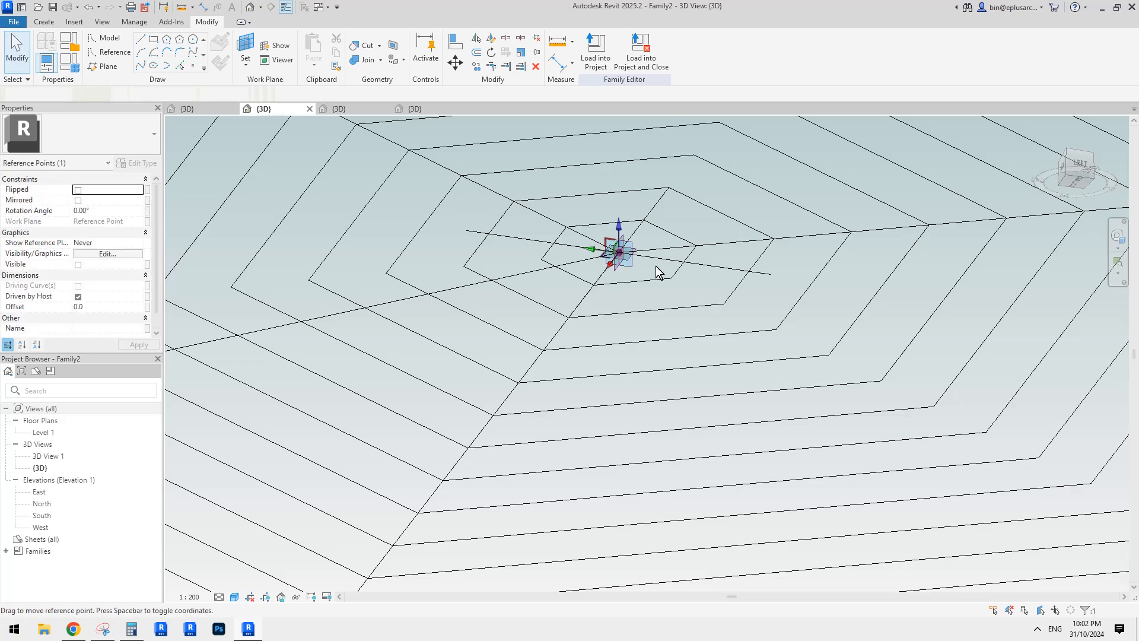
pyautogui.moveTo(619, 224); pyautogui.dragTo(625, 301)
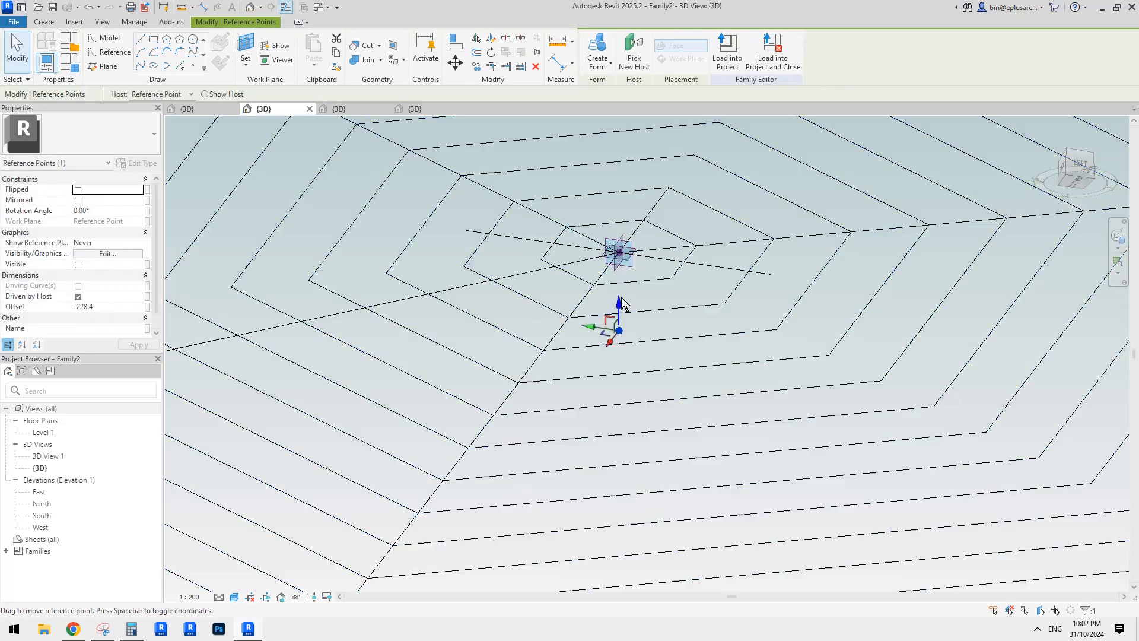
pyautogui.scroll(-3, 647, 316)
pyautogui.scroll(-6, 655, 330)
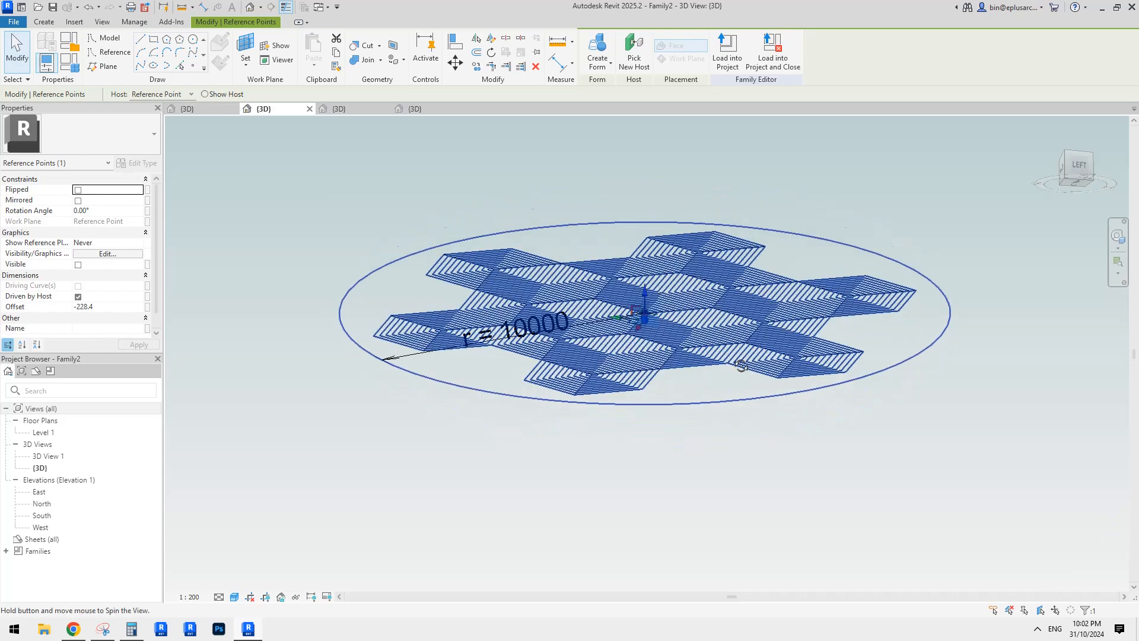
pyautogui.scroll(2, 680, 278)
pyautogui.scroll(-3, 639, 365)
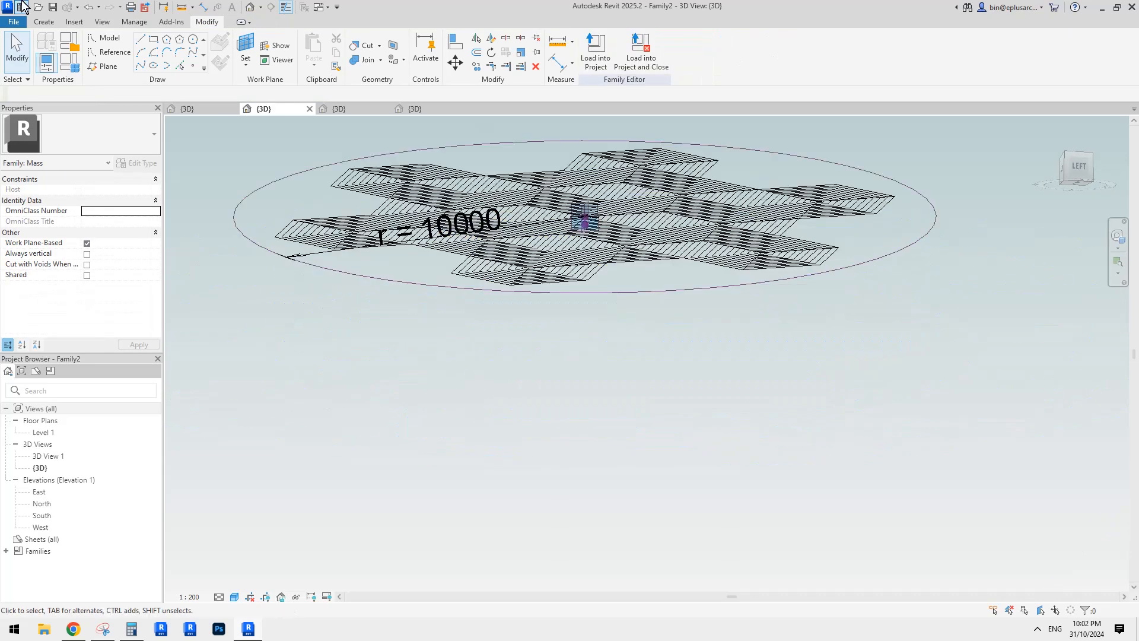
# - Place a Family11 instance from the base reference point through the lowered centre point to the far edge of an inner hexagon panel
pyautogui.click(44, 22)
pyautogui.click(319, 48)
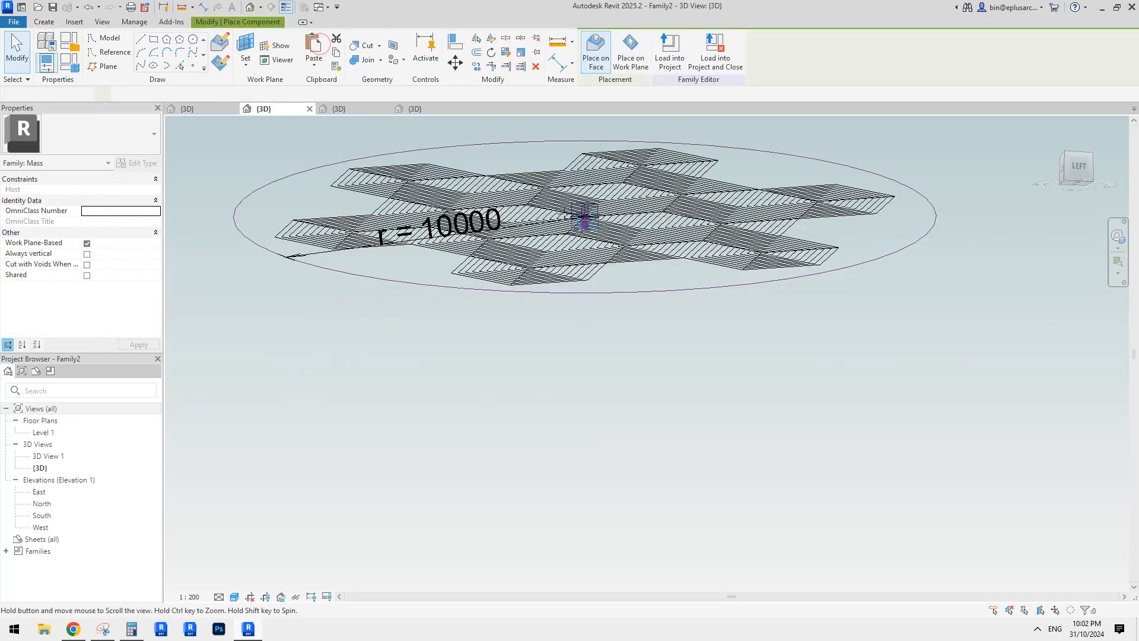
pyautogui.scroll(-3, 582, 426)
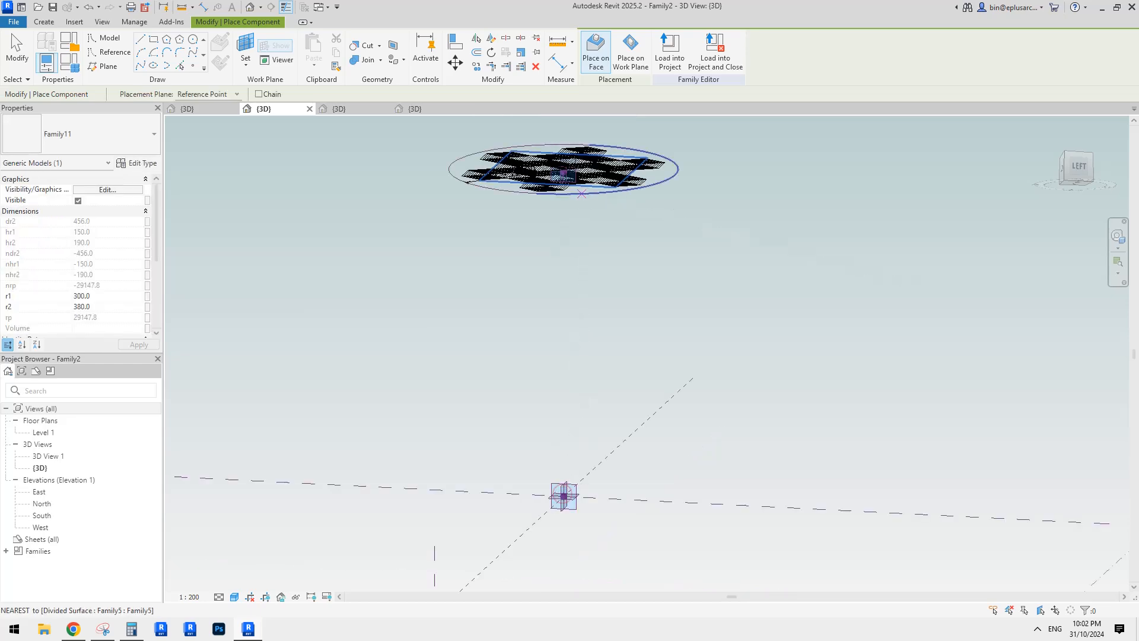
pyautogui.scroll(5, 568, 178)
pyautogui.scroll(2, 569, 177)
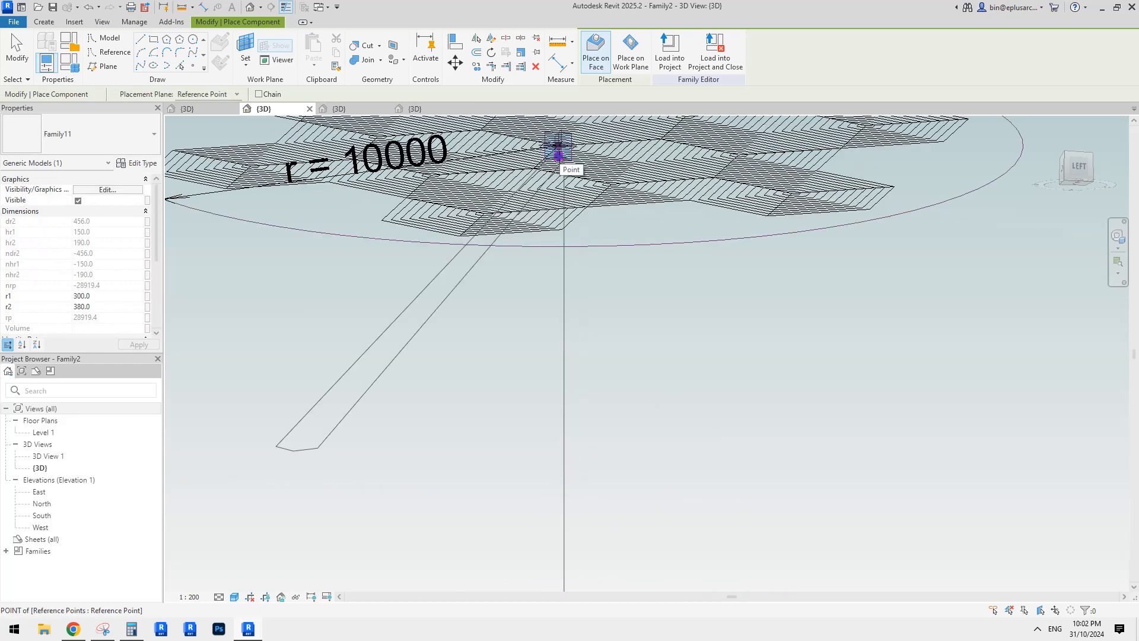
pyautogui.moveTo(557, 148)
pyautogui.mouseDown(button='middle')
pyautogui.moveTo(611, 337)
pyautogui.moveTo(629, 308)
pyautogui.mouseUp(button='middle')
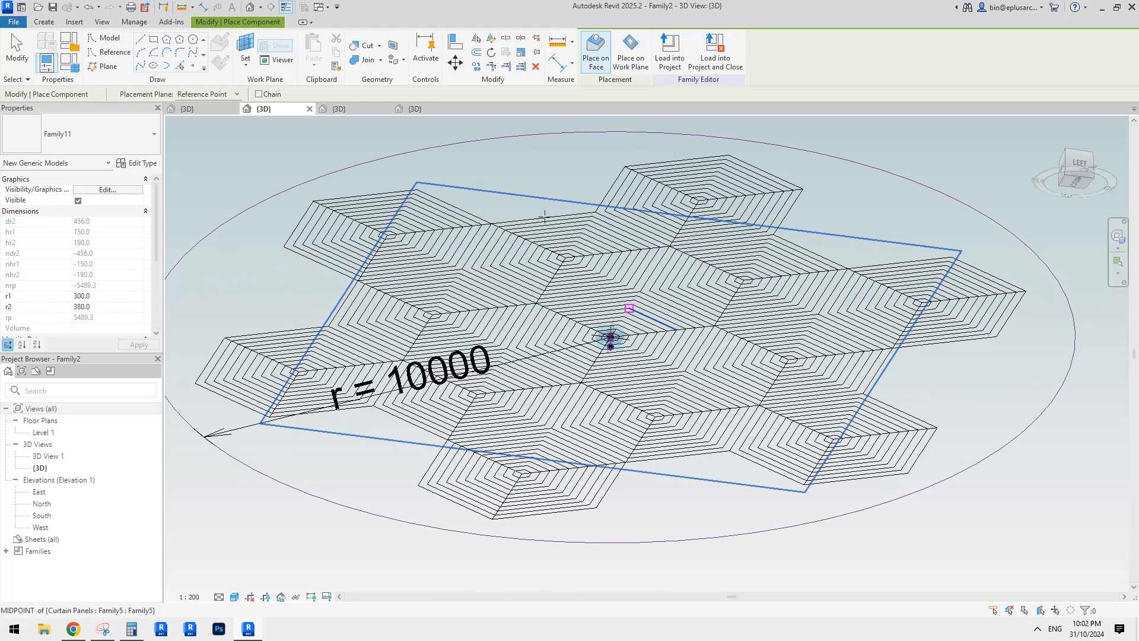
pyautogui.press('Escape')
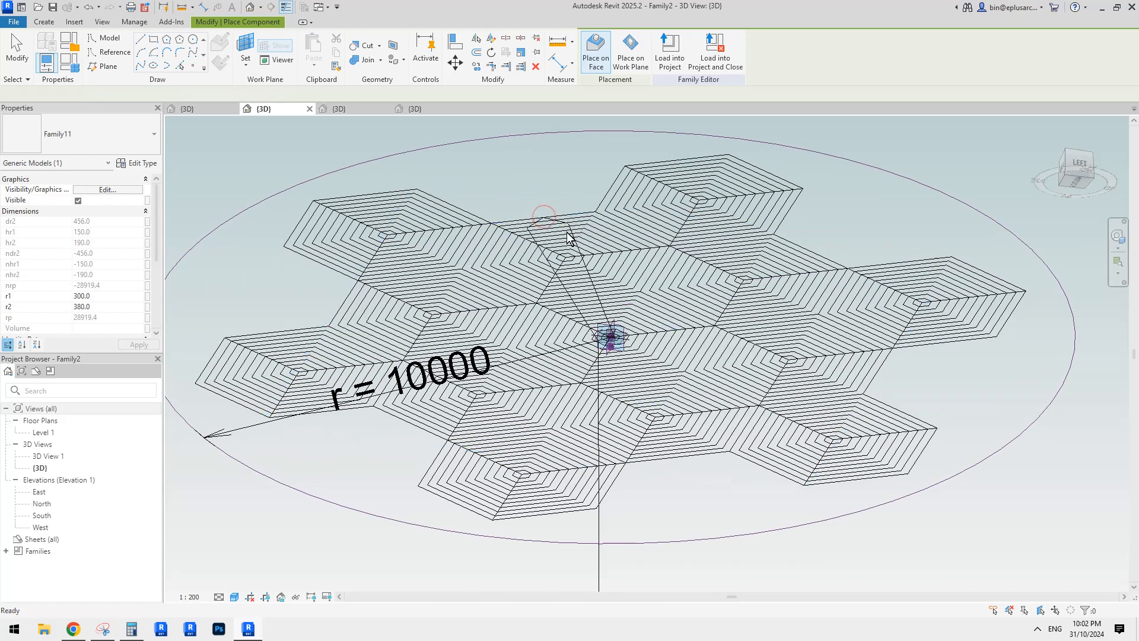
pyautogui.click(536, 233)
pyautogui.press('Escape')
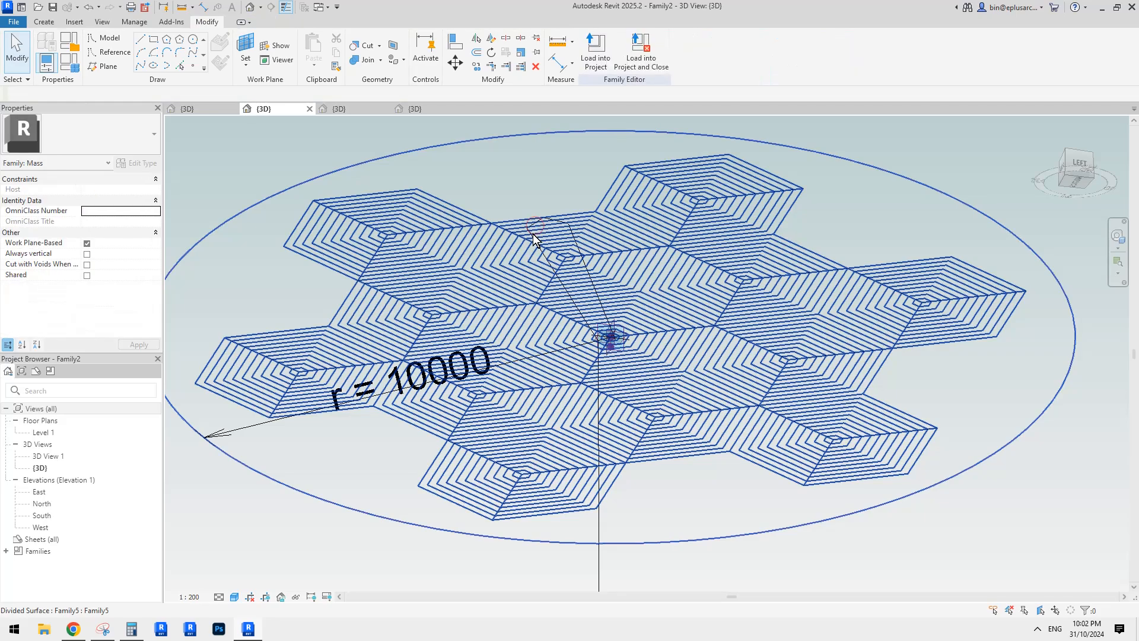
# - Examine the new Family11 instance from its branch end at the hexagon panel down to its base point
pyautogui.click(536, 242)
pyautogui.scroll(4, 541, 218)
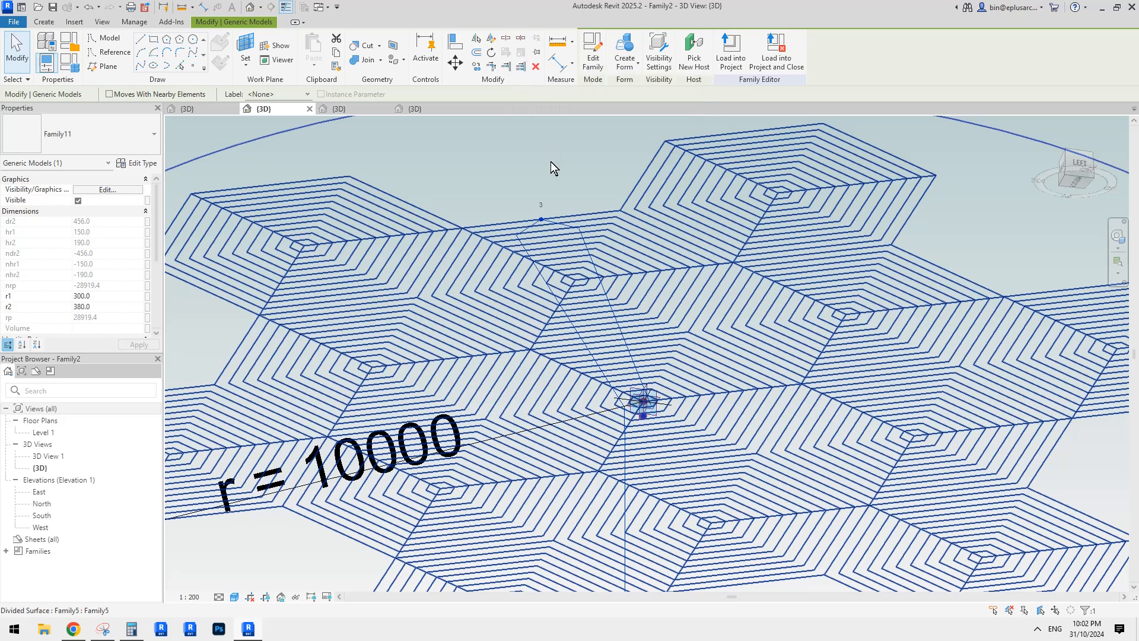
pyautogui.scroll(-3, 551, 164)
pyautogui.moveTo(595, 273); pyautogui.dragTo(551, 194, button='middle')
pyautogui.scroll(-5, 562, 232)
pyautogui.moveTo(592, 295); pyautogui.dragTo(591, 182, button='middle')
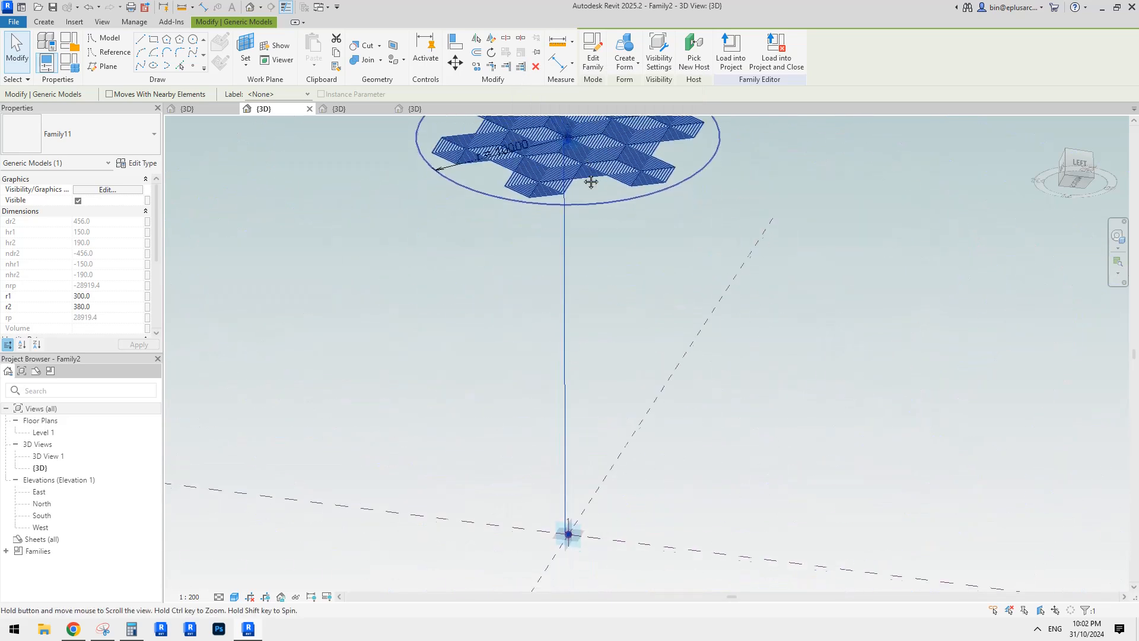
pyautogui.scroll(-2, 575, 285)
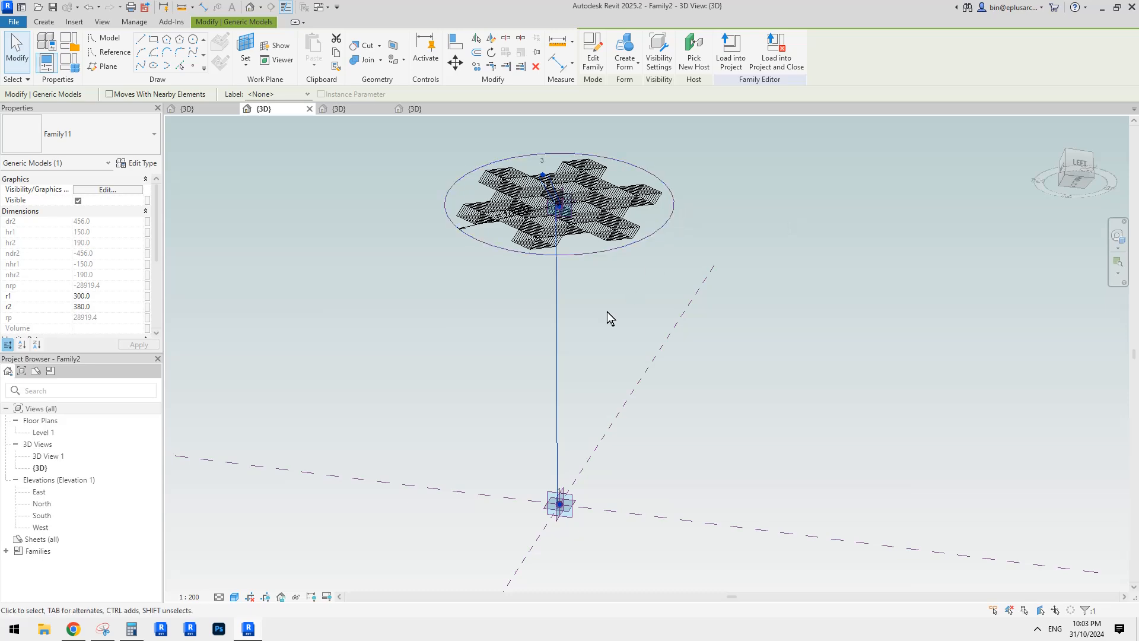
# - Temporarily hide the hexagon-panelled divided surface to examine the support beneath it, and restore the hidden category
pyautogui.click(611, 209)
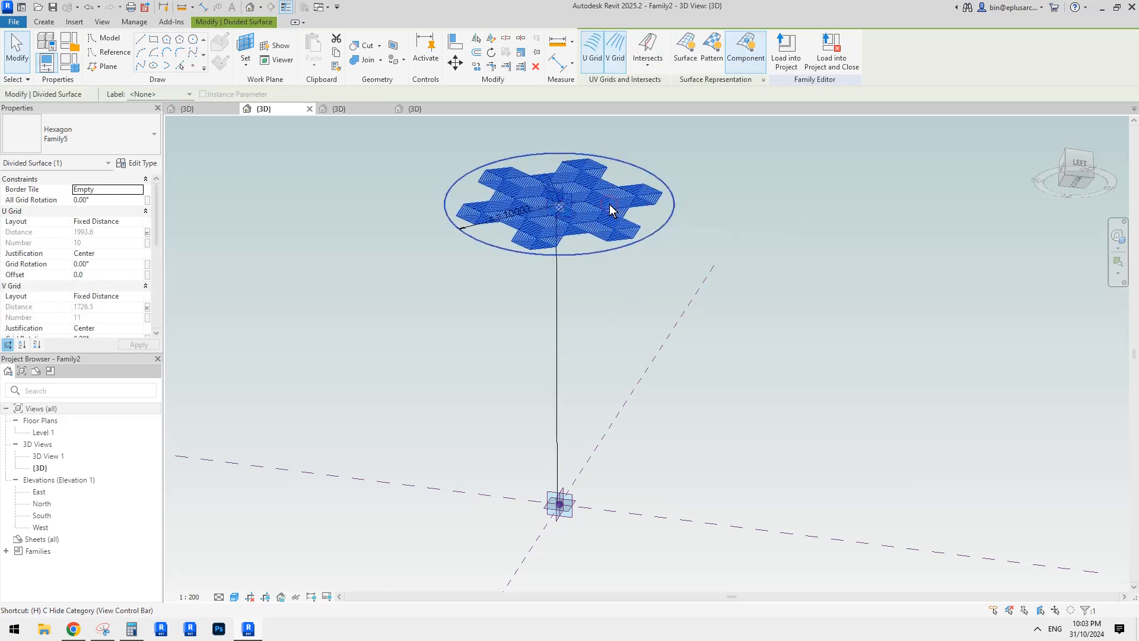
pyautogui.press('h')
pyautogui.press('h')
pyautogui.scroll(5, 560, 201)
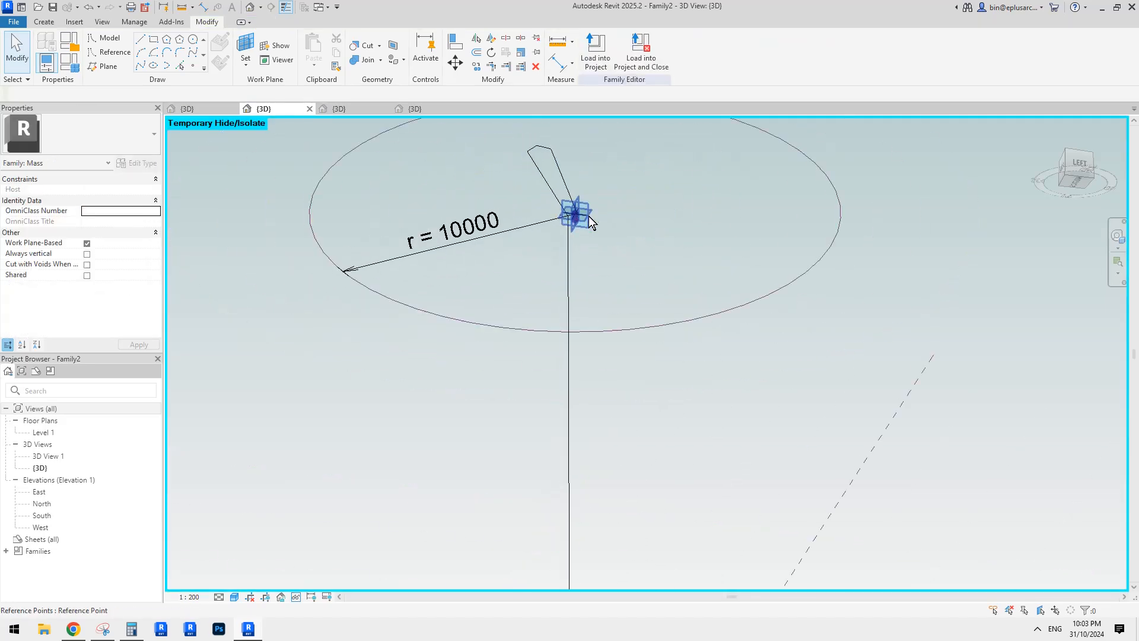
pyautogui.press('h')
pyautogui.press('r')
pyautogui.scroll(-5, 658, 172)
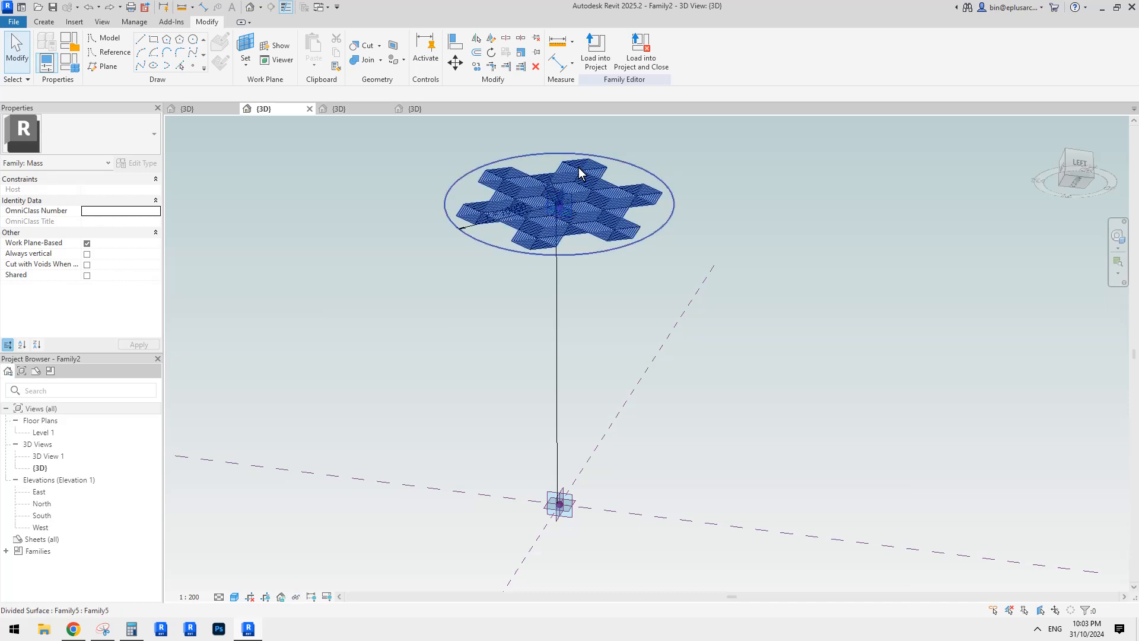
# - Place a second Family11 instance from the base point through the lowered centre point to the centre of the far outer hexagon panel
pyautogui.scroll(3, 566, 225)
pyautogui.scroll(-2, 567, 226)
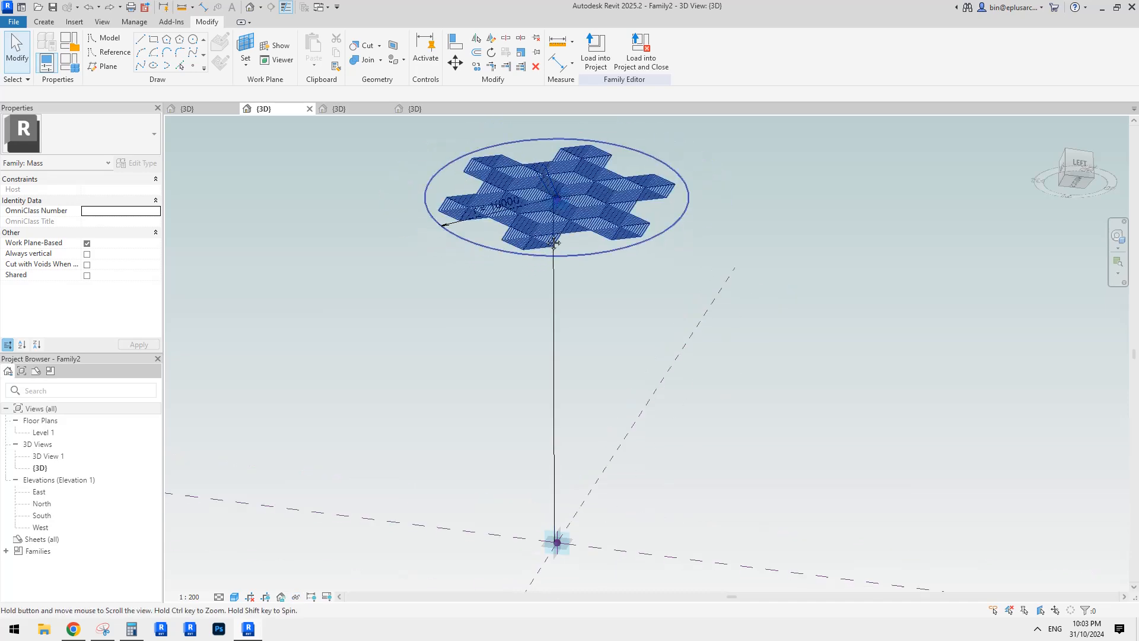
pyautogui.click(40, 22)
pyautogui.click(319, 50)
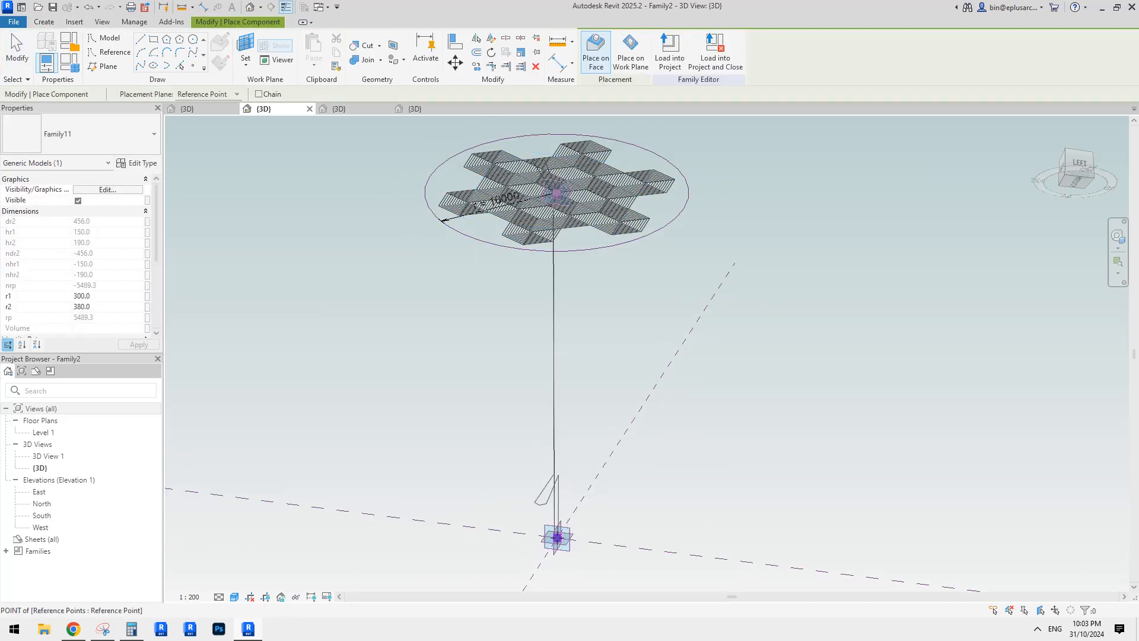
pyautogui.scroll(5, 552, 196)
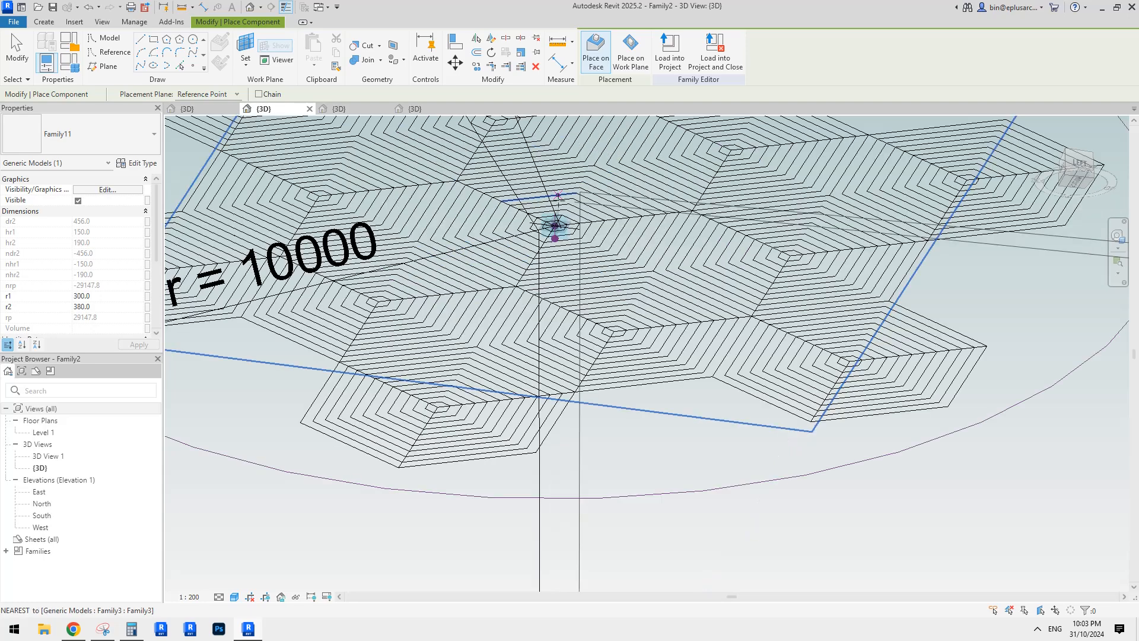
pyautogui.moveTo(555, 225); pyautogui.dragTo(506, 358, button='middle')
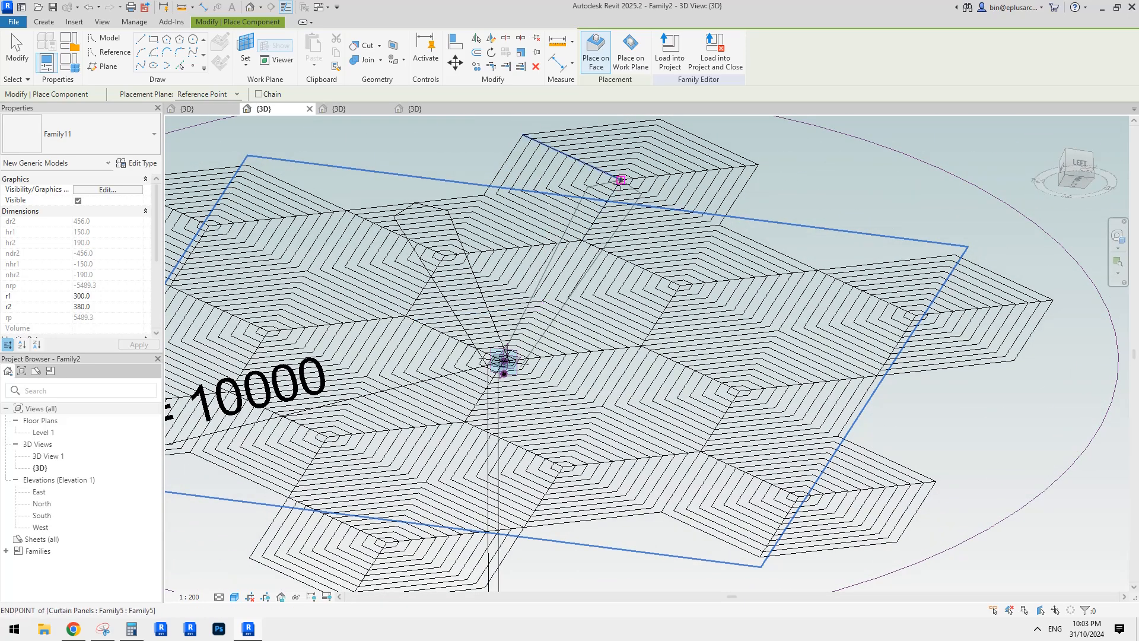
# - Place a third Family11 instance from the base point through the lowered centre point to the neighbouring inner panel beside the second branch
pyautogui.scroll(-3, 579, 256)
pyautogui.moveTo(589, 522); pyautogui.dragTo(564, 244, button='middle')
pyautogui.moveTo(584, 498); pyautogui.dragTo(551, 325, button='middle')
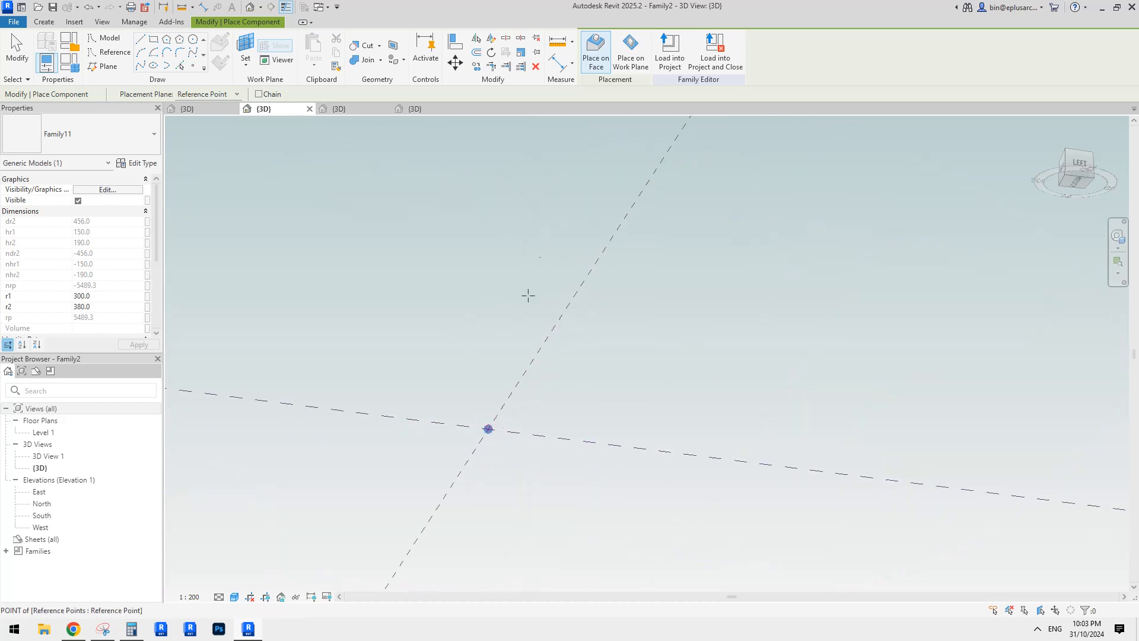
pyautogui.moveTo(528, 127); pyautogui.dragTo(538, 433, button='middle')
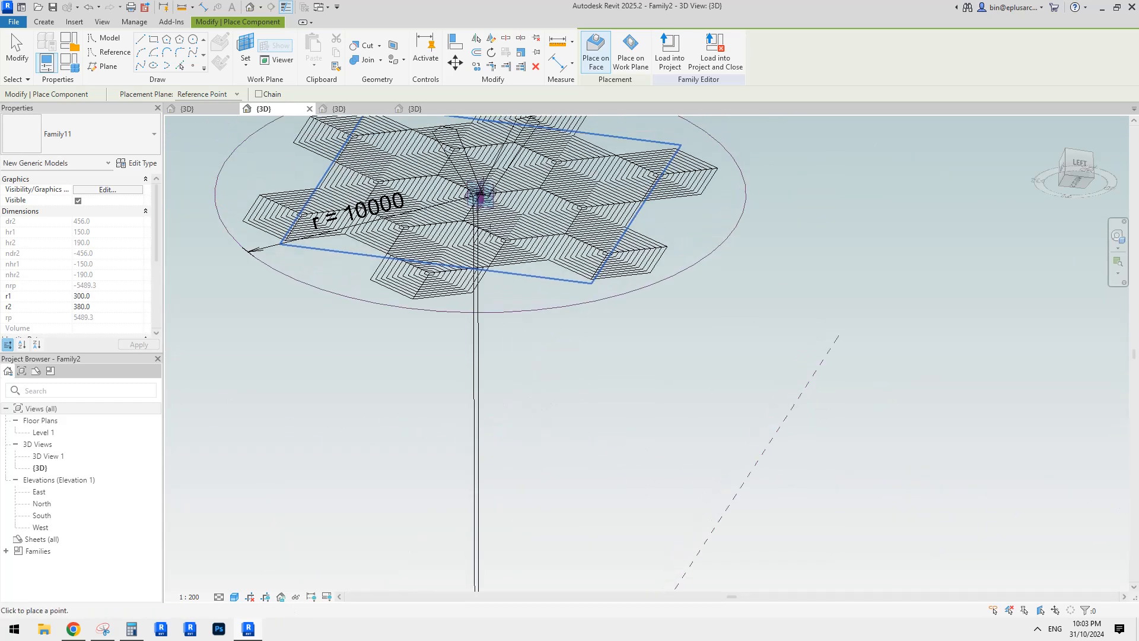
pyautogui.scroll(2, 487, 182)
pyautogui.moveTo(486, 182); pyautogui.dragTo(499, 306, button='middle')
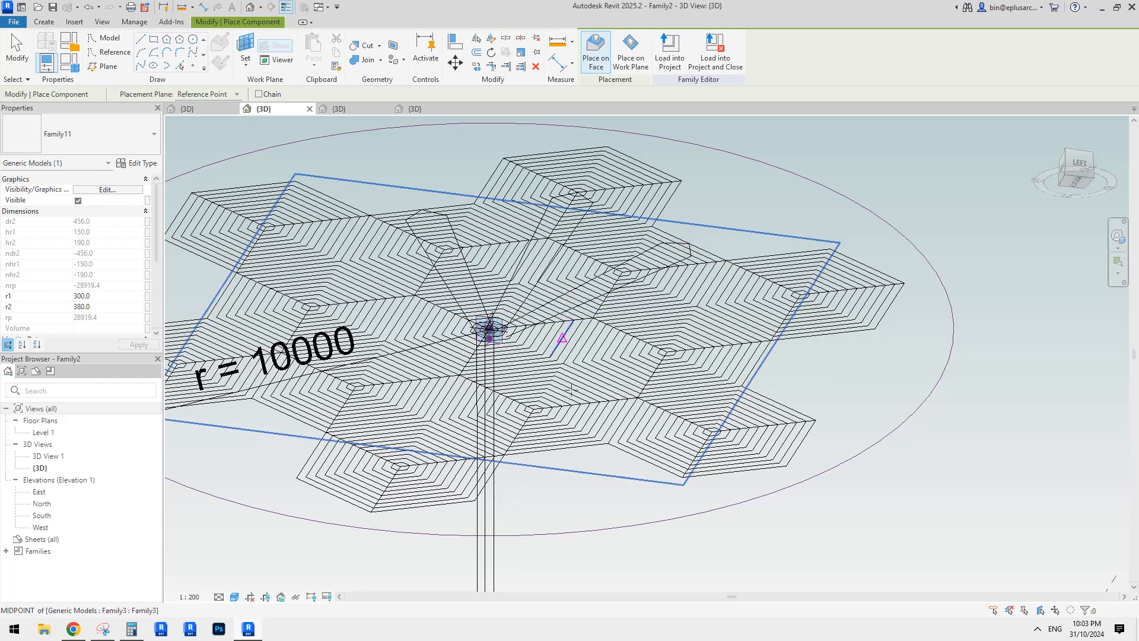
# - Place a fourth Family11 instance from the base point through the lowered centre point to the outer hexagon panel beyond the third branch
pyautogui.scroll(-1, 559, 257)
pyautogui.moveTo(571, 385); pyautogui.dragTo(556, 234, button='middle')
pyautogui.scroll(-2, 562, 428)
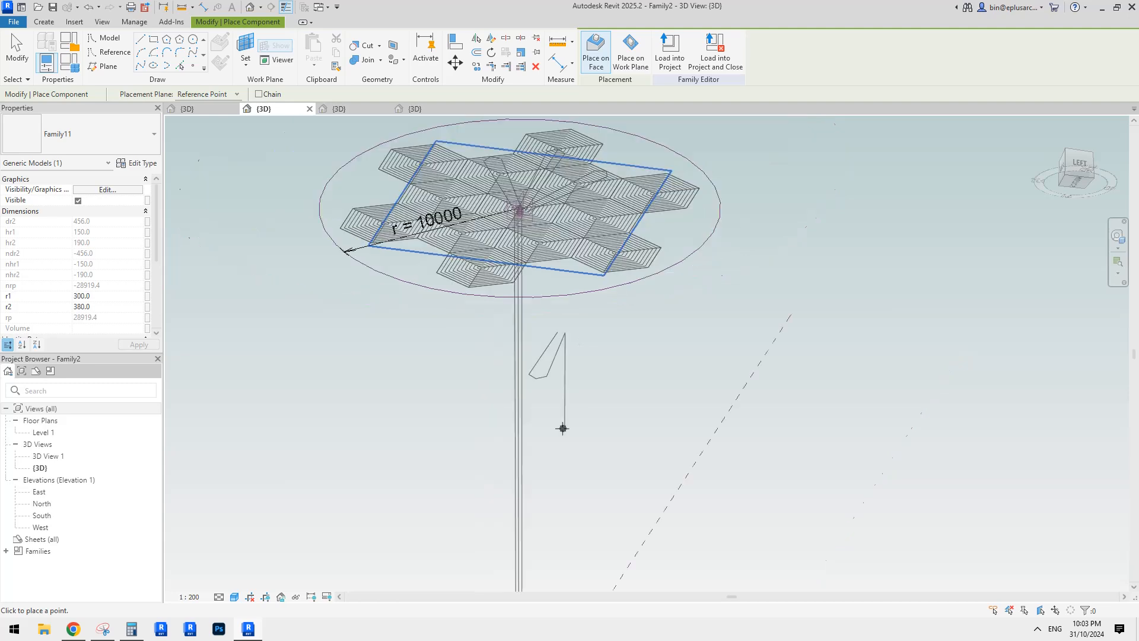
pyautogui.moveTo(558, 444); pyautogui.dragTo(553, 493, button='middle')
pyautogui.click(510, 538)
pyautogui.scroll(3, 499, 275)
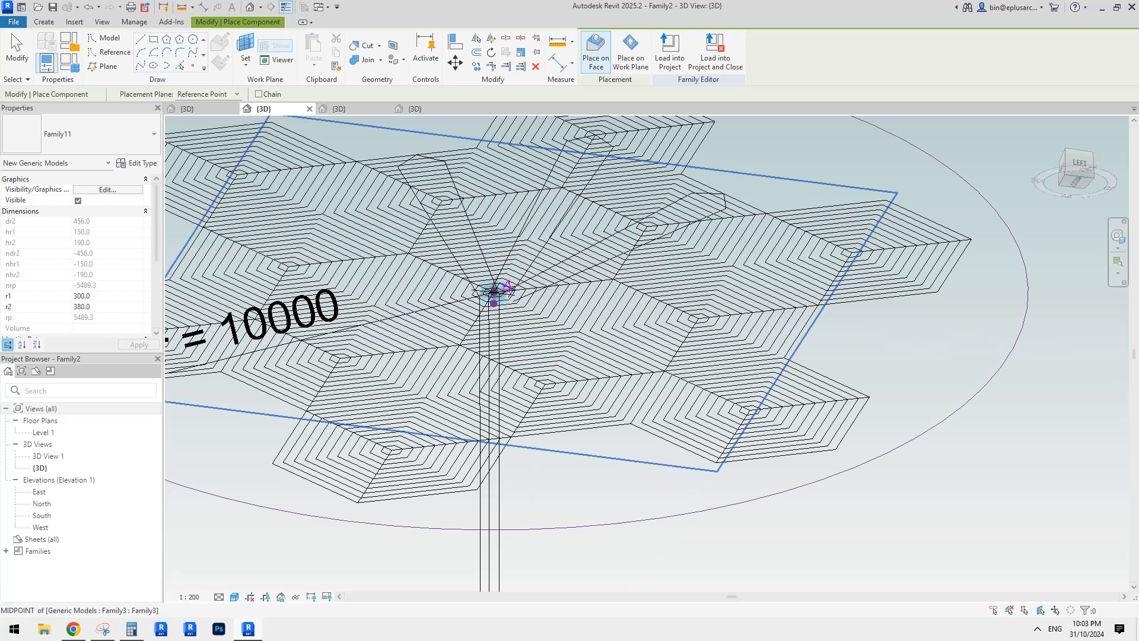
pyautogui.click(495, 292)
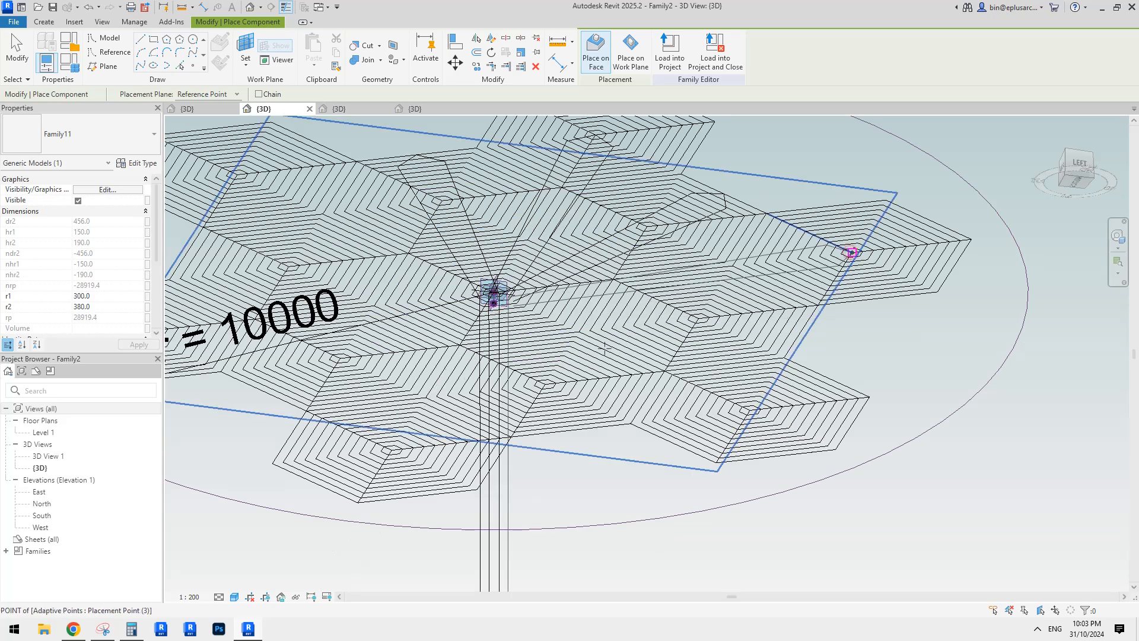
# - Place a fifth Family11 instance from the base point through the lowered centre point to the inner hexagon panel beside the fourth branch
pyautogui.scroll(-5, 603, 344)
pyautogui.moveTo(621, 576); pyautogui.dragTo(599, 315, button='middle')
pyautogui.scroll(5, 528, 181)
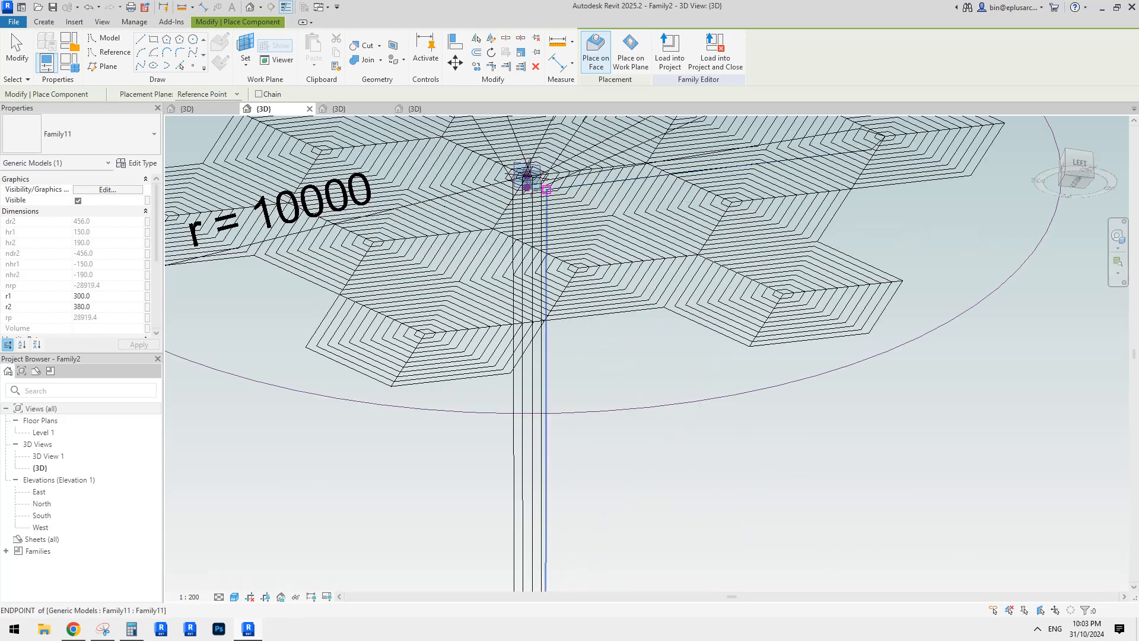
pyautogui.moveTo(639, 188); pyautogui.dragTo(558, 334, button='middle')
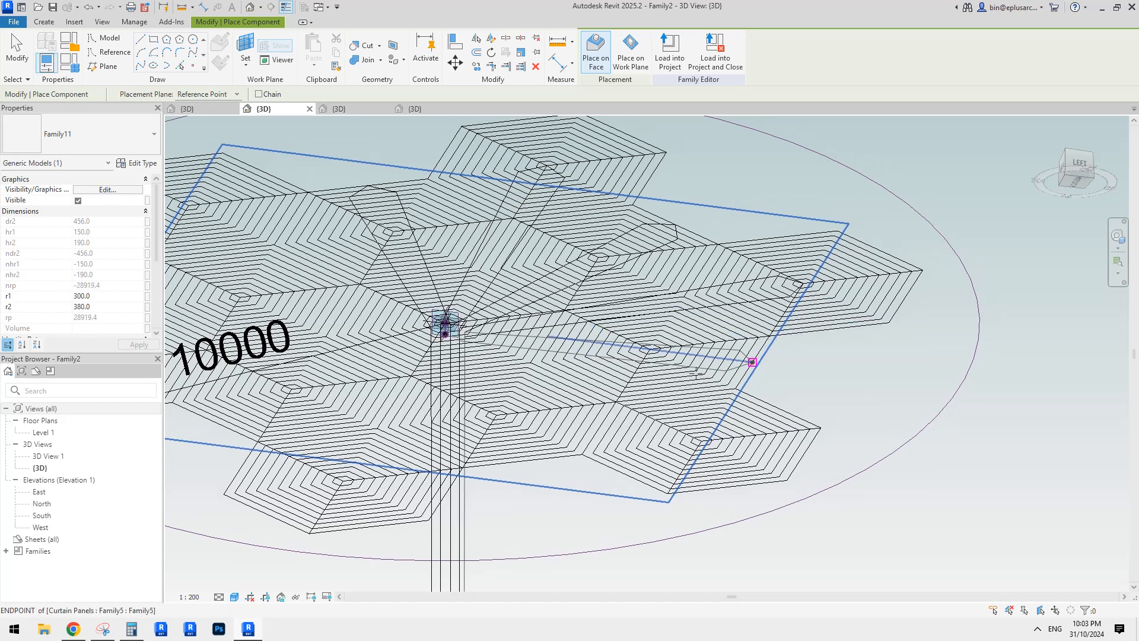
pyautogui.moveTo(611, 438); pyautogui.dragTo(588, 287, button='middle')
pyautogui.scroll(1, 588, 287)
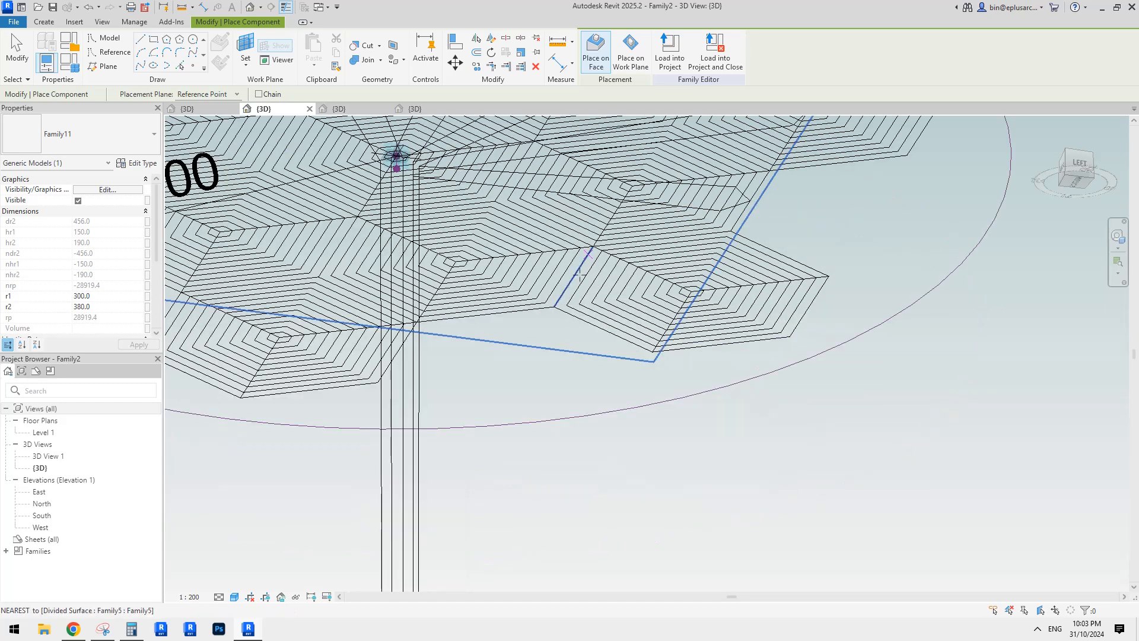
# - Place a sixth Family11 instance from the base point through the lowered centre point to the outer hexagon panel beyond the fifth branch
pyautogui.scroll(-6, 579, 274)
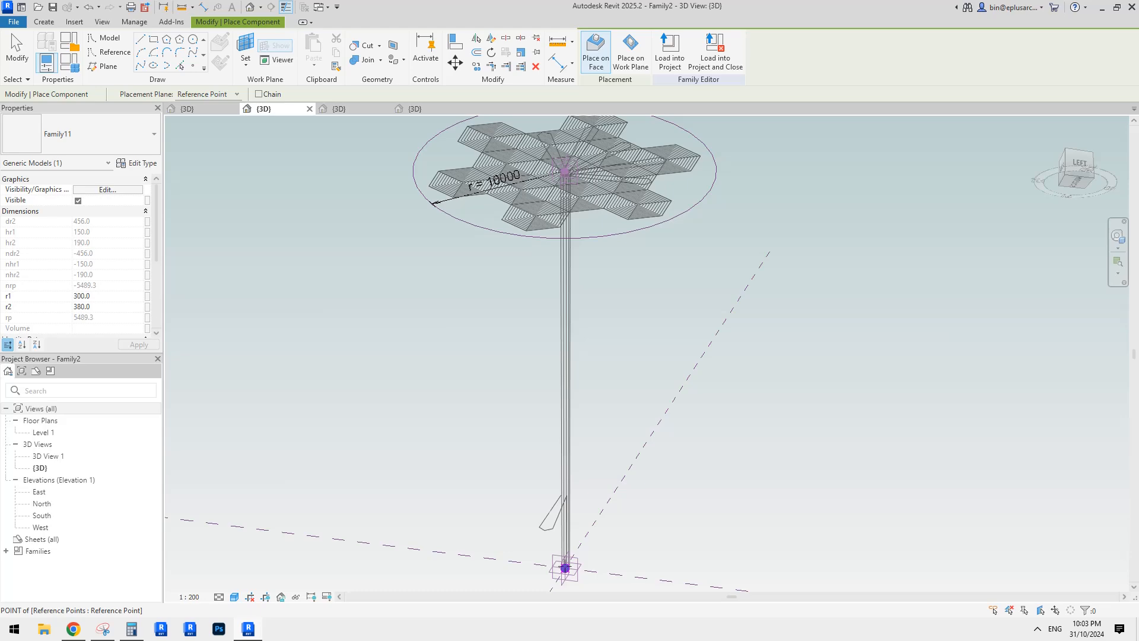
pyautogui.scroll(5, 585, 184)
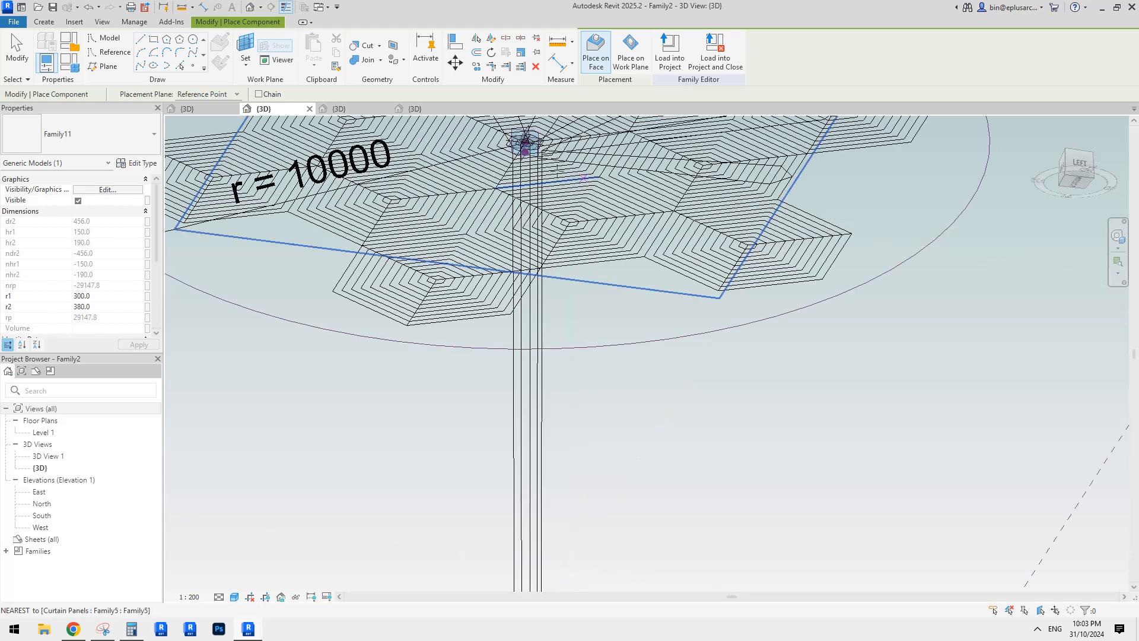
pyautogui.moveTo(557, 177); pyautogui.dragTo(539, 322, button='middle')
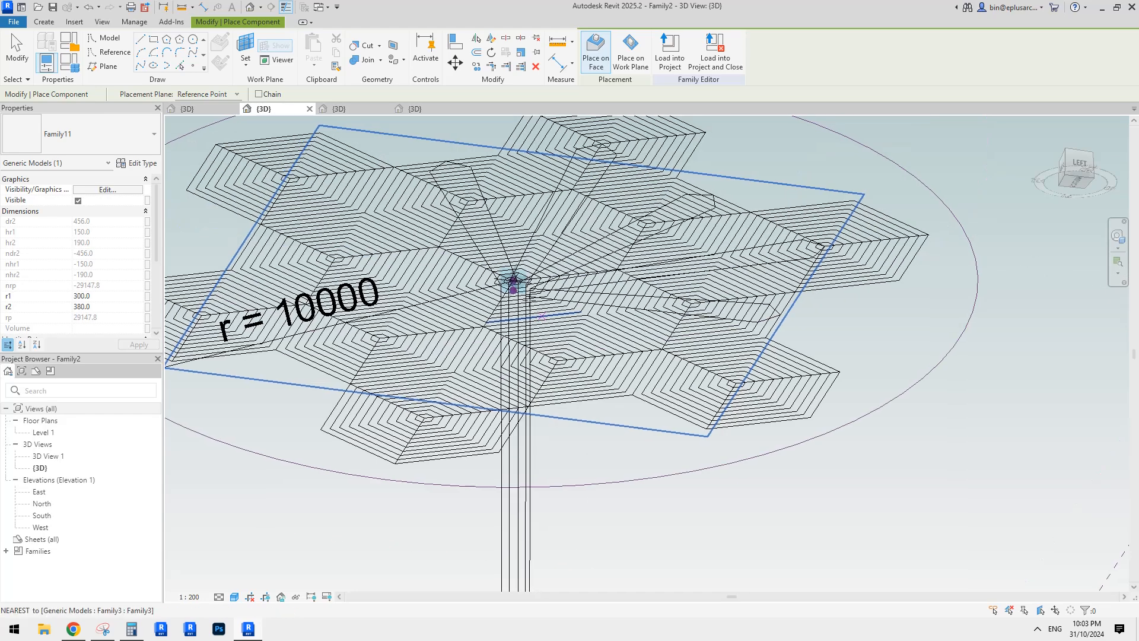
pyautogui.scroll(3, 541, 316)
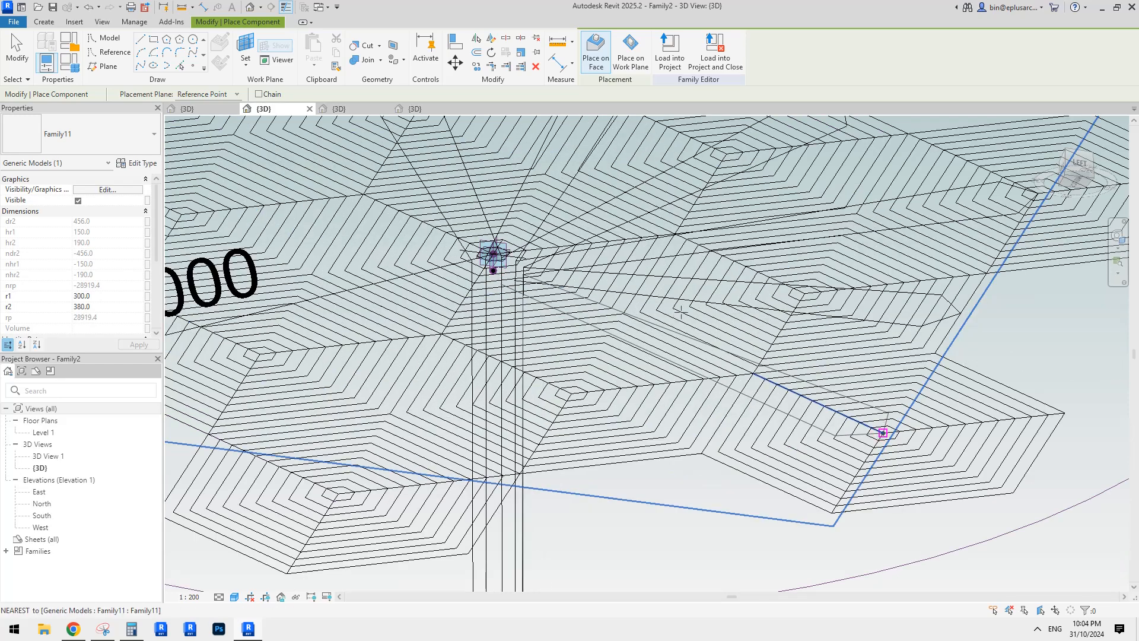
pyautogui.press('Escape')
pyautogui.scroll(-4, 683, 328)
pyautogui.keyDown('shift'); pyautogui.moveTo(683, 328); pyautogui.dragTo(534, 412, button='middle'); pyautogui.keyUp('shift')
pyautogui.scroll(5, 618, 325)
pyautogui.scroll(2, 619, 325)
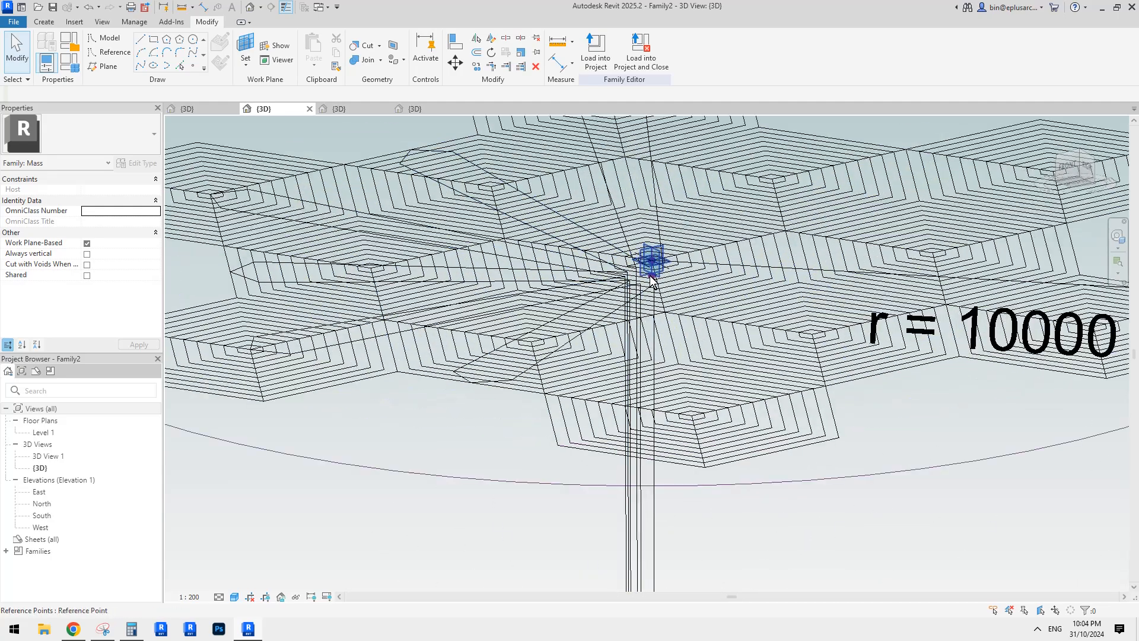
pyautogui.click(652, 276)
pyautogui.scroll(3, 653, 264)
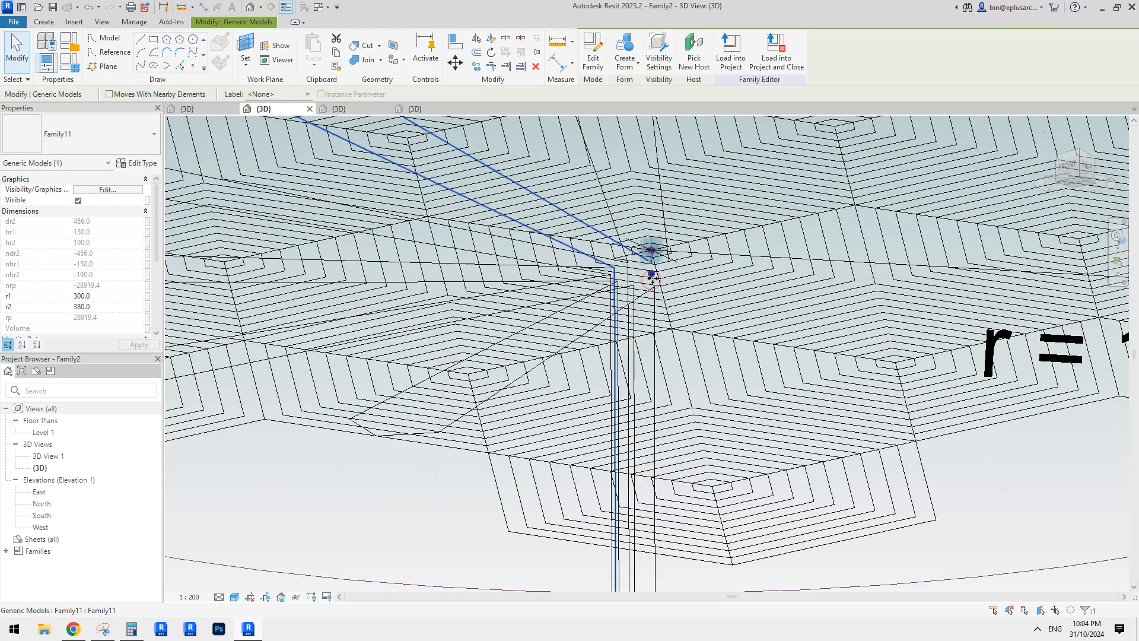
pyautogui.press('Escape')
pyautogui.scroll(3, 652, 274)
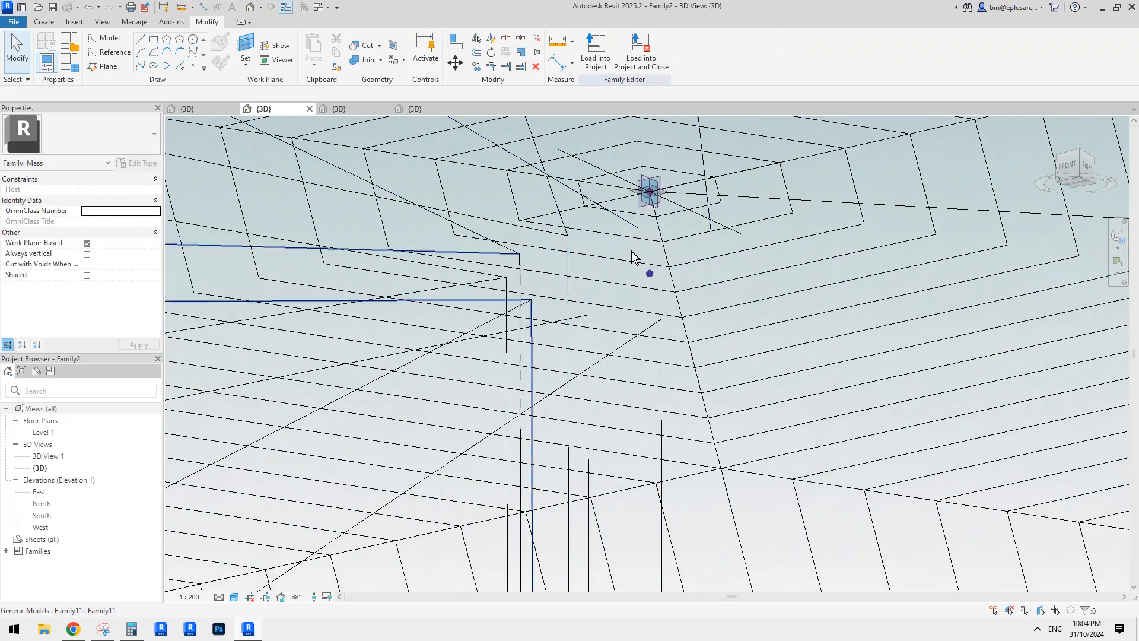
pyautogui.scroll(2, 628, 248)
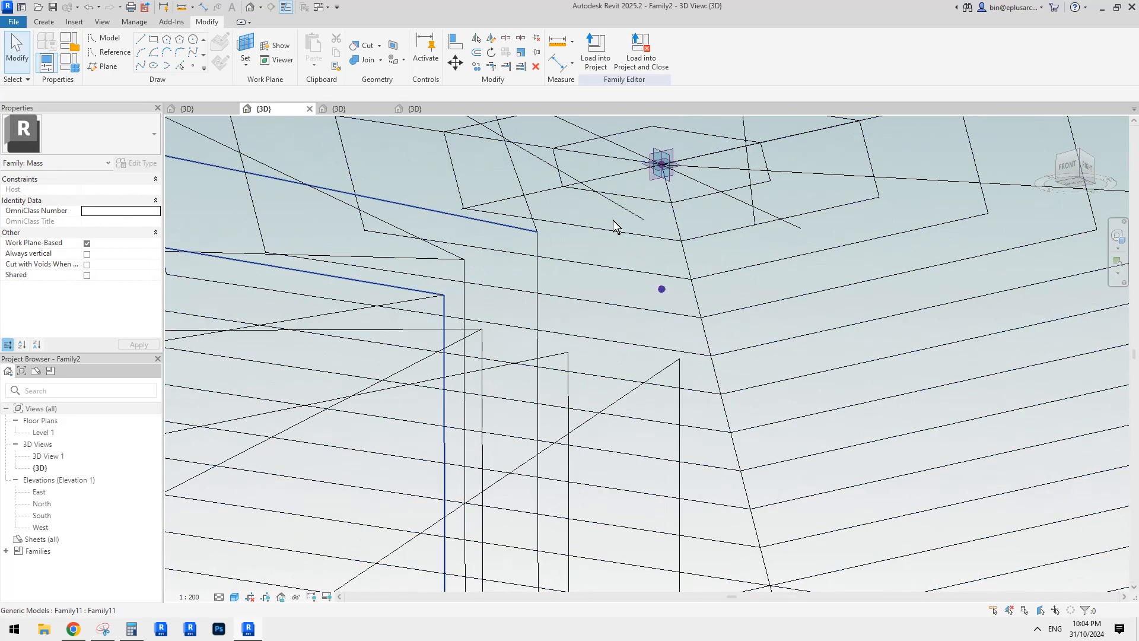
pyautogui.click(661, 289)
pyautogui.press('Escape')
pyautogui.keyDown('shift'); pyautogui.moveTo(658, 288); pyautogui.dragTo(674, 274, button='middle'); pyautogui.keyUp('shift')
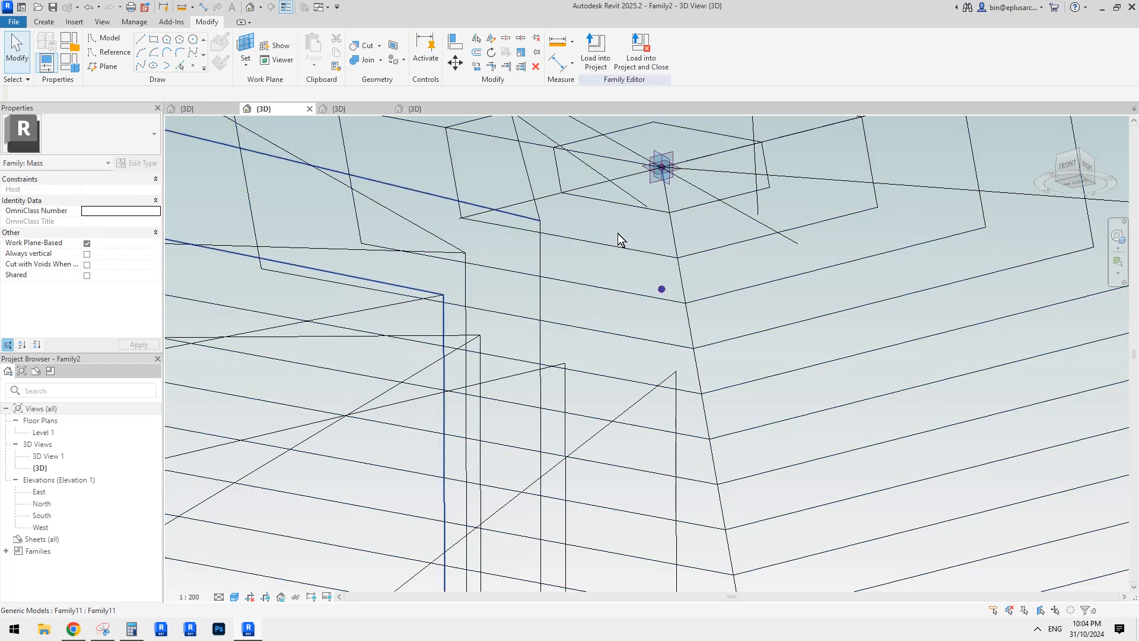
pyautogui.click(575, 257)
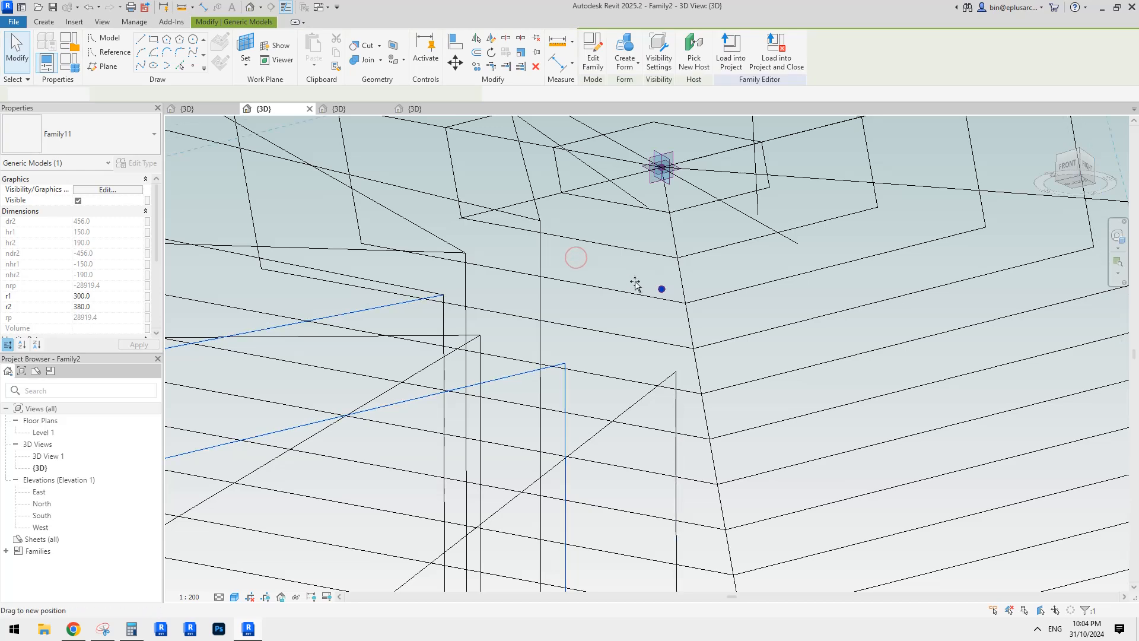
pyautogui.click(617, 265)
pyautogui.press('Escape')
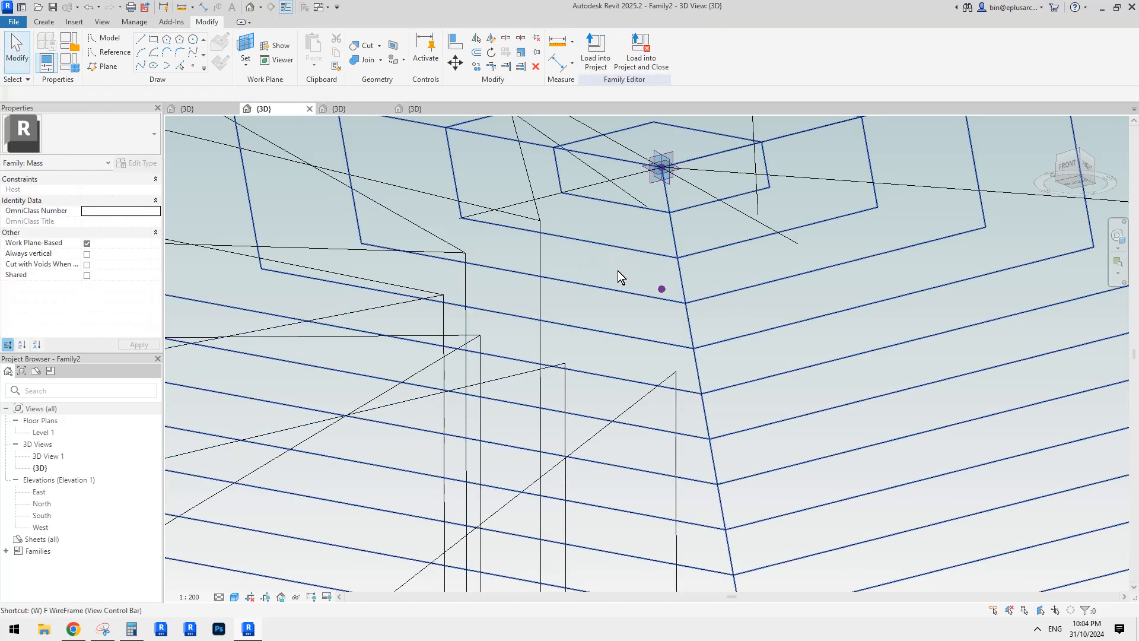
# - Set the lowered centre reference point to show its reference planes Always
pyautogui.moveTo(606, 263); pyautogui.dragTo(688, 305)
pyautogui.click(685, 296)
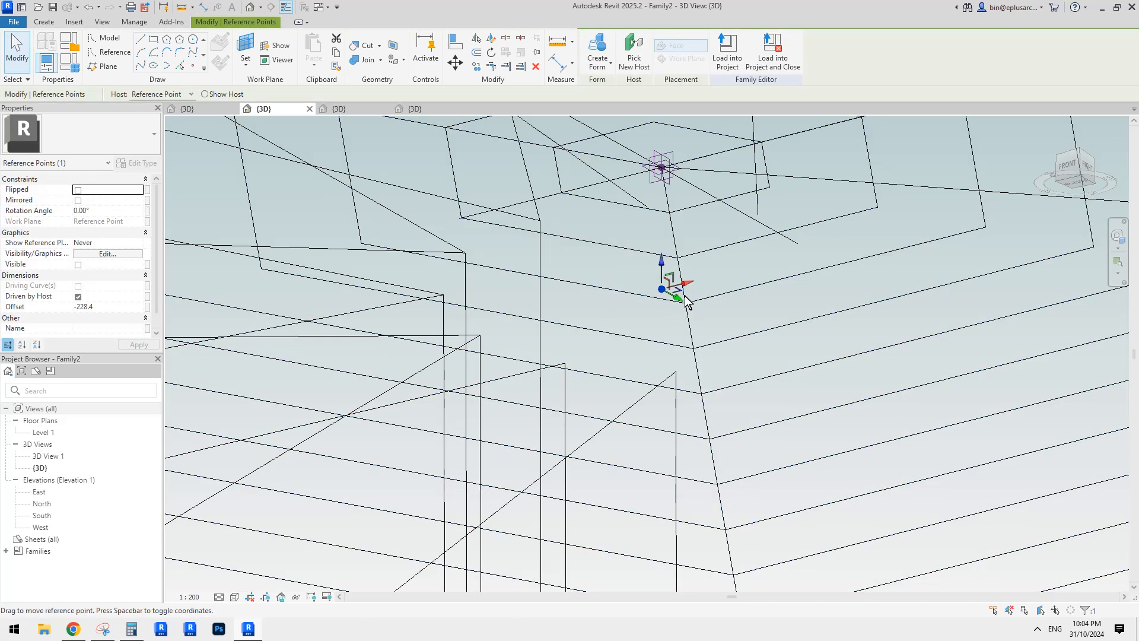
pyautogui.click(141, 243)
pyautogui.click(140, 243)
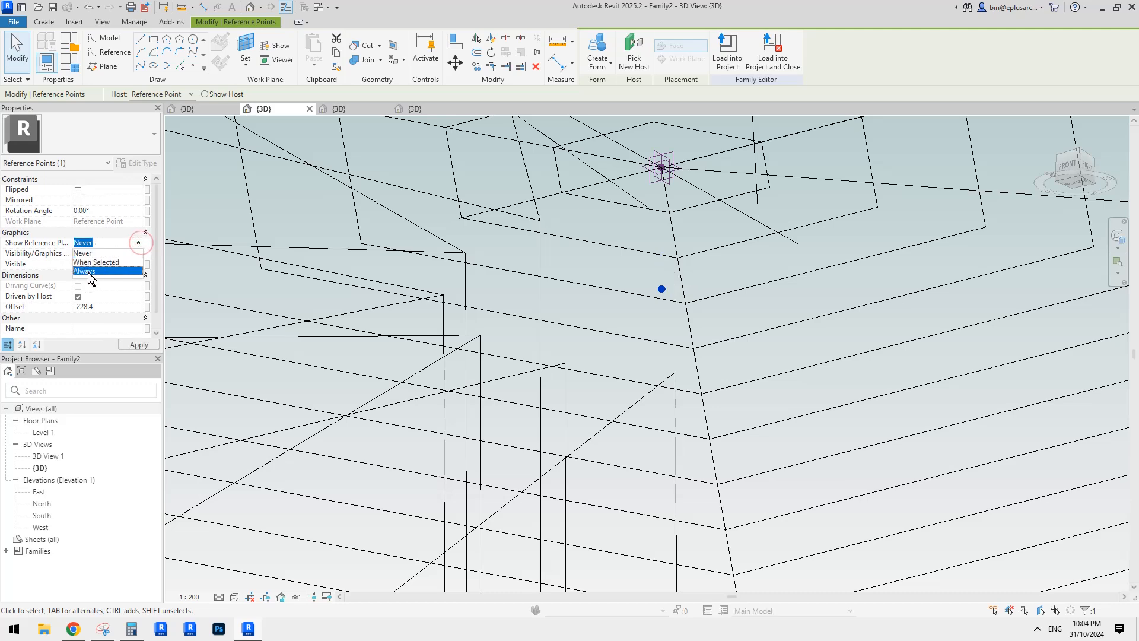
pyautogui.click(88, 271)
pyautogui.press('Escape')
pyautogui.click(712, 292)
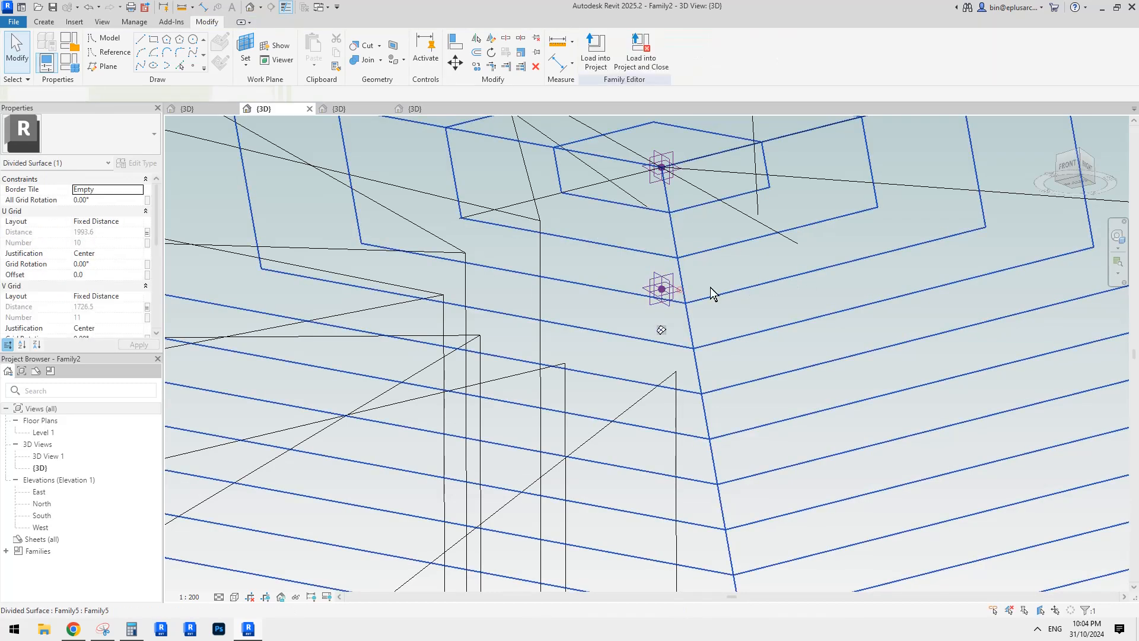
# - Move the lowered centre reference point about 190 mm further down beneath the hexagon panels
pyautogui.click(662, 290)
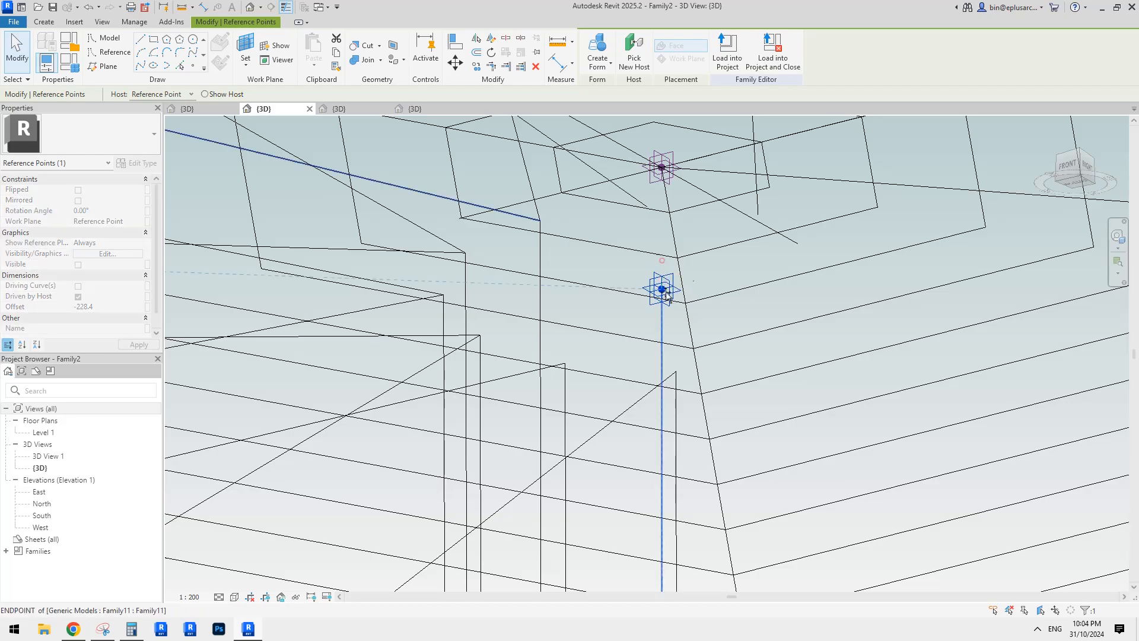
pyautogui.moveTo(666, 295); pyautogui.dragTo(656, 364)
pyautogui.scroll(-6, 657, 363)
pyautogui.keyDown('shift'); pyautogui.moveTo(678, 367); pyautogui.dragTo(545, 415, button='middle'); pyautogui.keyUp('shift')
pyautogui.press('Escape')
# - Examine the Family11 branches around the lowered centre point and the column down to its base point
pyautogui.keyDown('shift'); pyautogui.moveTo(649, 432); pyautogui.dragTo(691, 279, button='middle'); pyautogui.keyUp('shift')
pyautogui.click(635, 399)
pyautogui.scroll(-1, 689, 285)
pyautogui.keyDown('shift'); pyautogui.moveTo(605, 279); pyautogui.dragTo(633, 286, button='middle'); pyautogui.keyUp('shift')
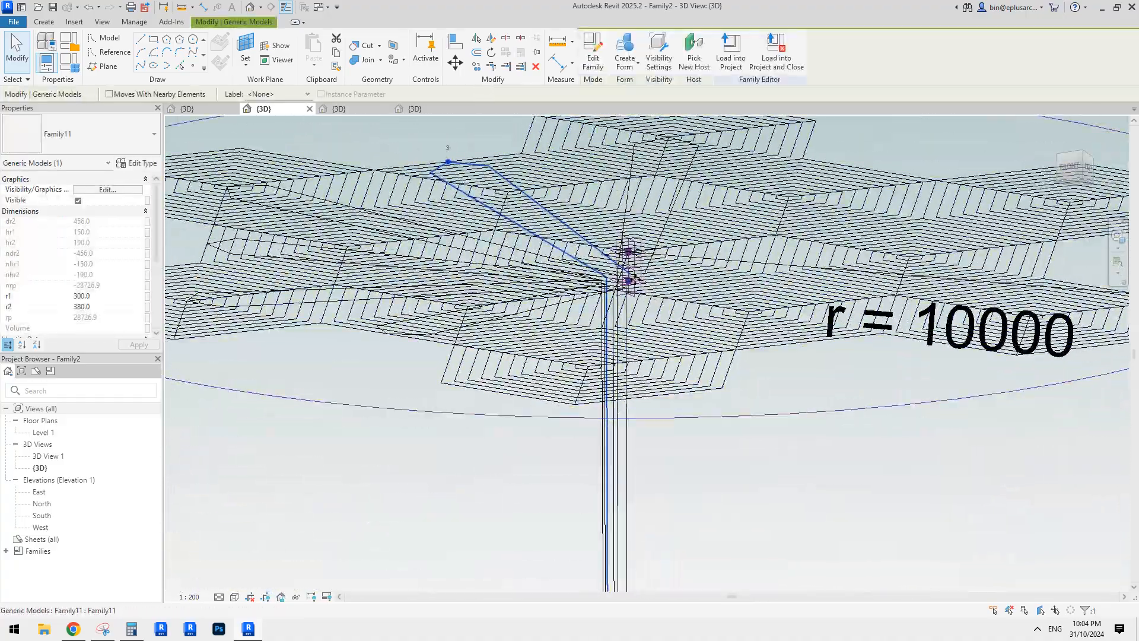
pyautogui.press('Escape')
pyautogui.scroll(-3, 644, 292)
pyautogui.keyDown('shift'); pyautogui.moveTo(659, 341); pyautogui.dragTo(683, 267, button='middle'); pyautogui.keyUp('shift')
pyautogui.scroll(-2, 795, 302)
pyautogui.moveTo(799, 556); pyautogui.dragTo(674, 359, button='middle')
pyautogui.scroll(2, 617, 344)
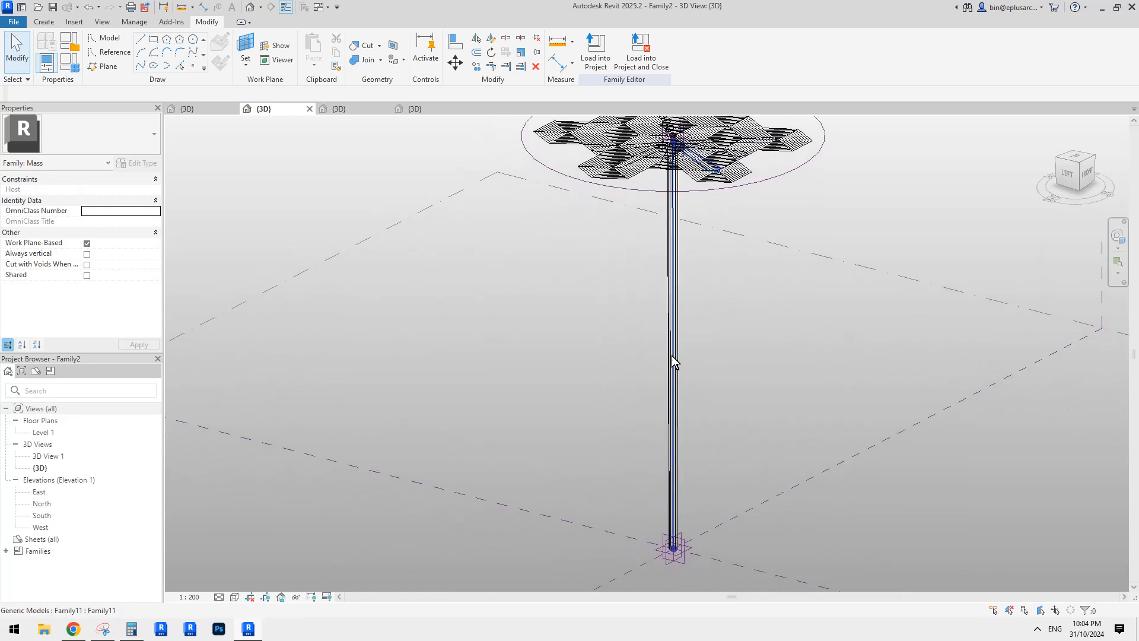
# - Select all Family11 instances and set their r1 to 1000
pyautogui.click(674, 359)
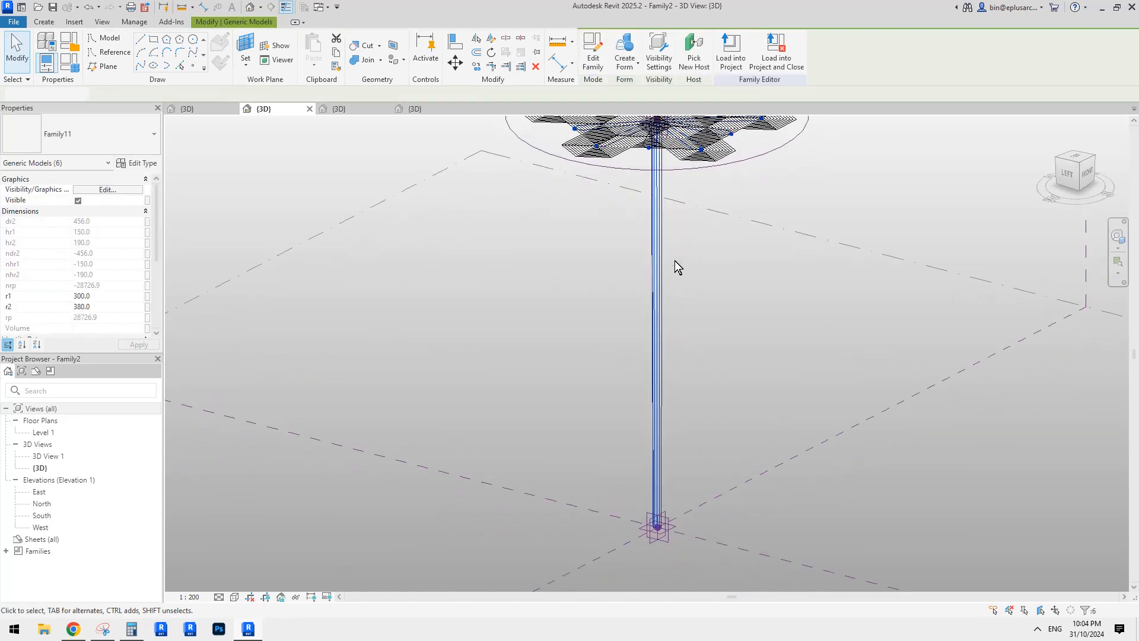
pyautogui.moveTo(676, 265)
pyautogui.mouseDown(button='middle')
pyautogui.moveTo(674, 323)
pyautogui.moveTo(702, 313)
pyautogui.moveTo(643, 329)
pyautogui.mouseUp(button='middle')
pyautogui.click(660, 311)
pyautogui.press('s')
pyautogui.press('a')
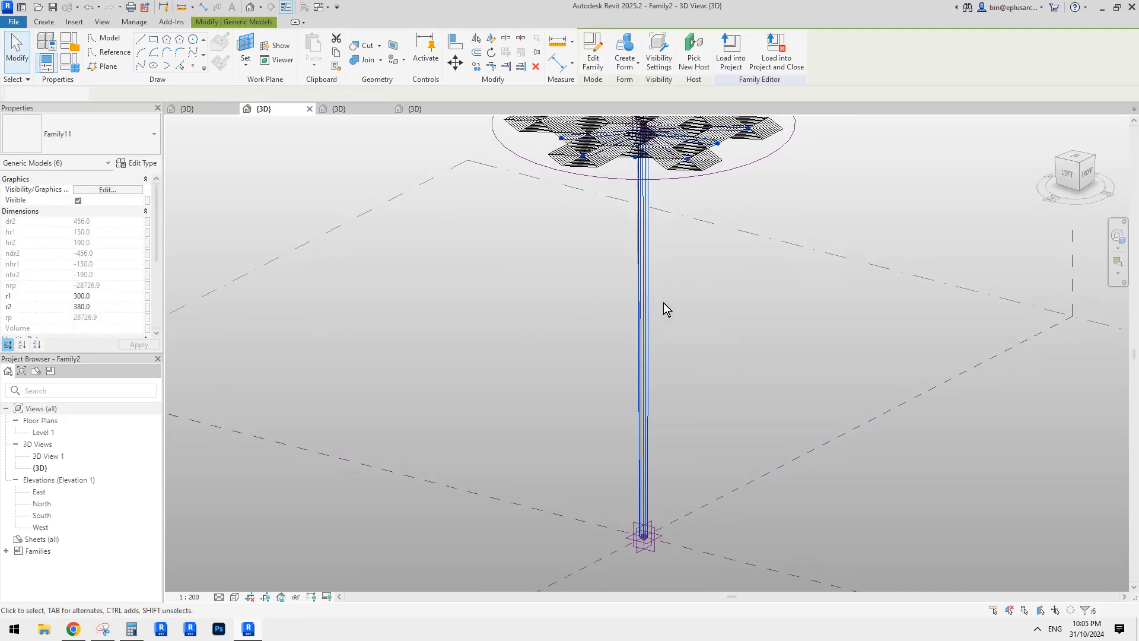
pyautogui.click(118, 296)
pyautogui.write('1000')
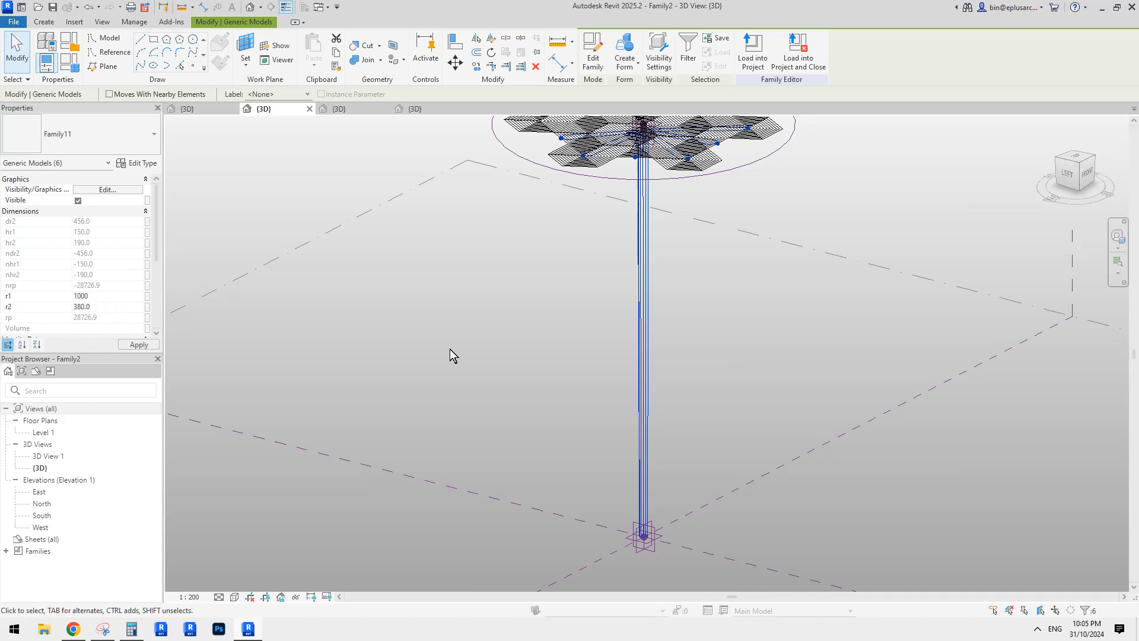
pyautogui.press('Return')
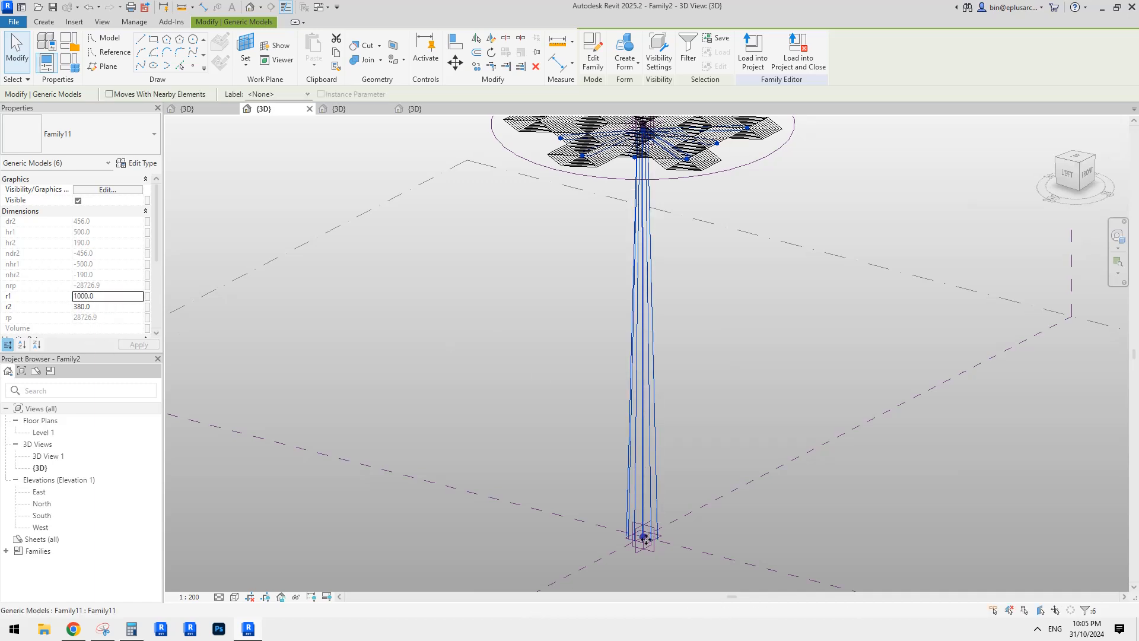
# - Compare the column's shape with the reference tree-canopy picture on Reddit in Chrome, and return to Revit
pyautogui.moveTo(630, 201); pyautogui.dragTo(605, 220, button='middle')
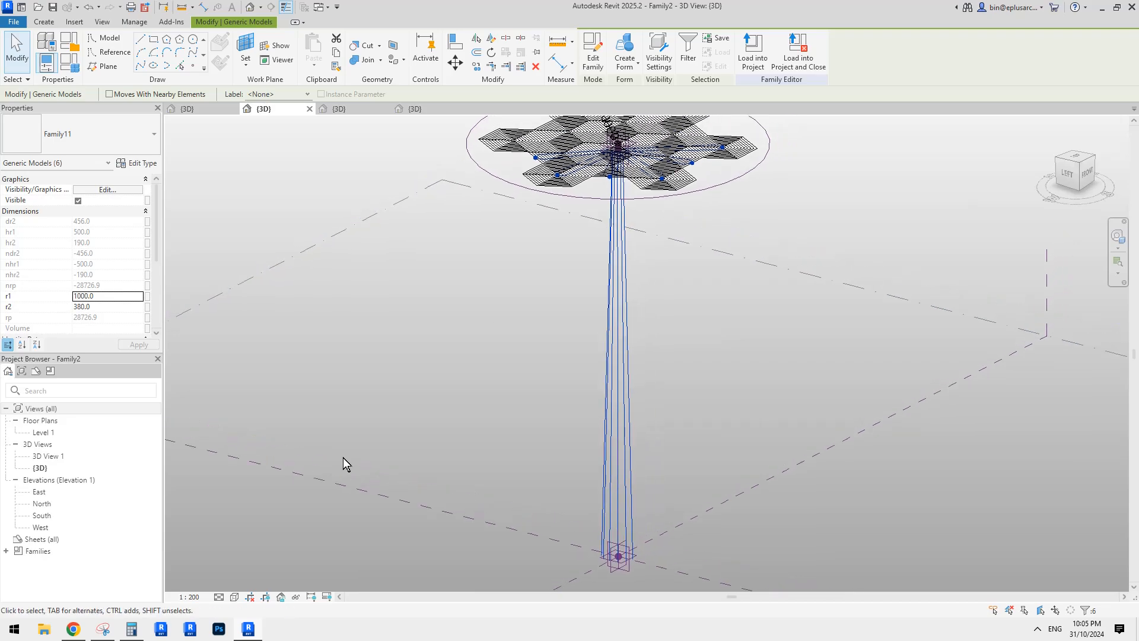
pyautogui.click(73, 629)
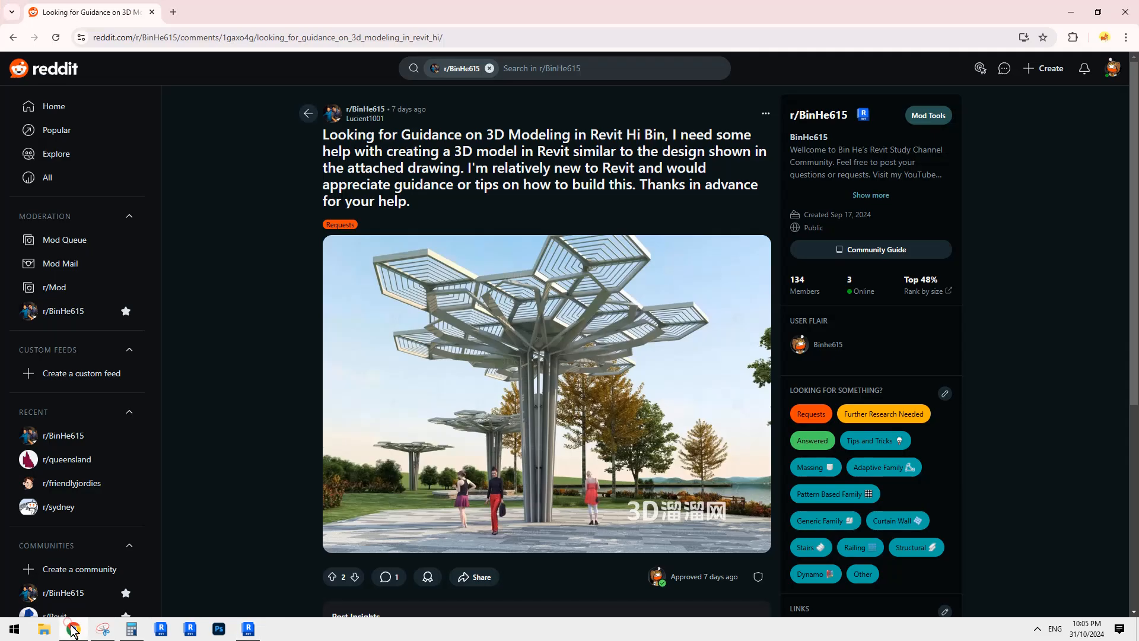
pyautogui.click(72, 627)
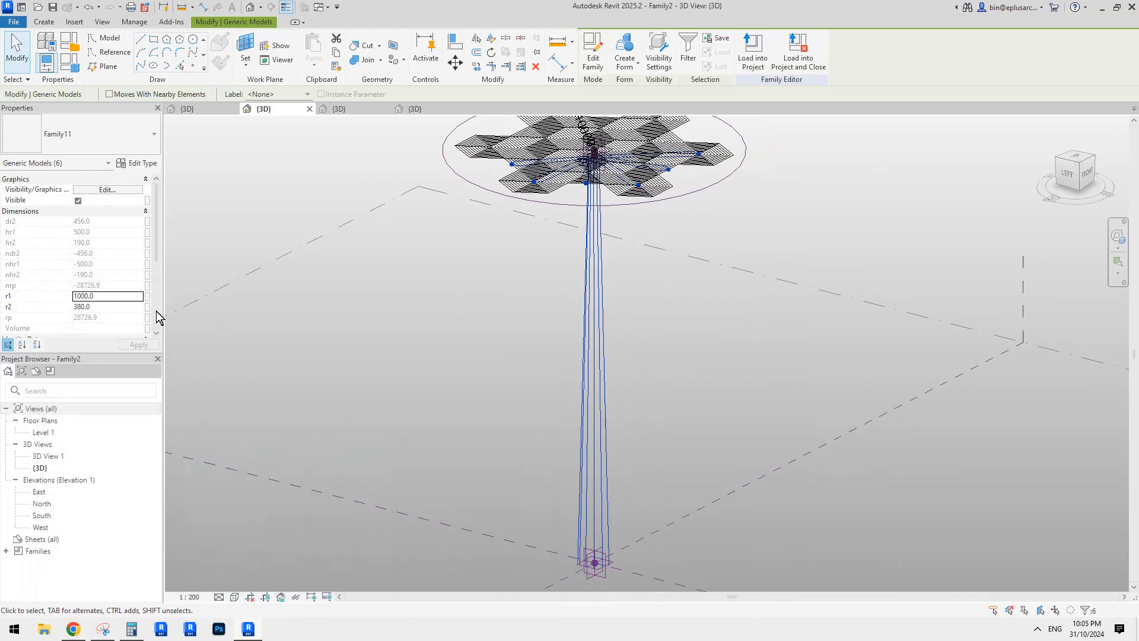
# - Set r2 to 1500 for all Family11 instances and reduce their r1 so the column narrows towards its base
pyautogui.keyDown('shift'); pyautogui.moveTo(261, 318); pyautogui.dragTo(165, 286, button='middle'); pyautogui.keyUp('shift')
pyautogui.click(110, 296)
pyautogui.write('6')
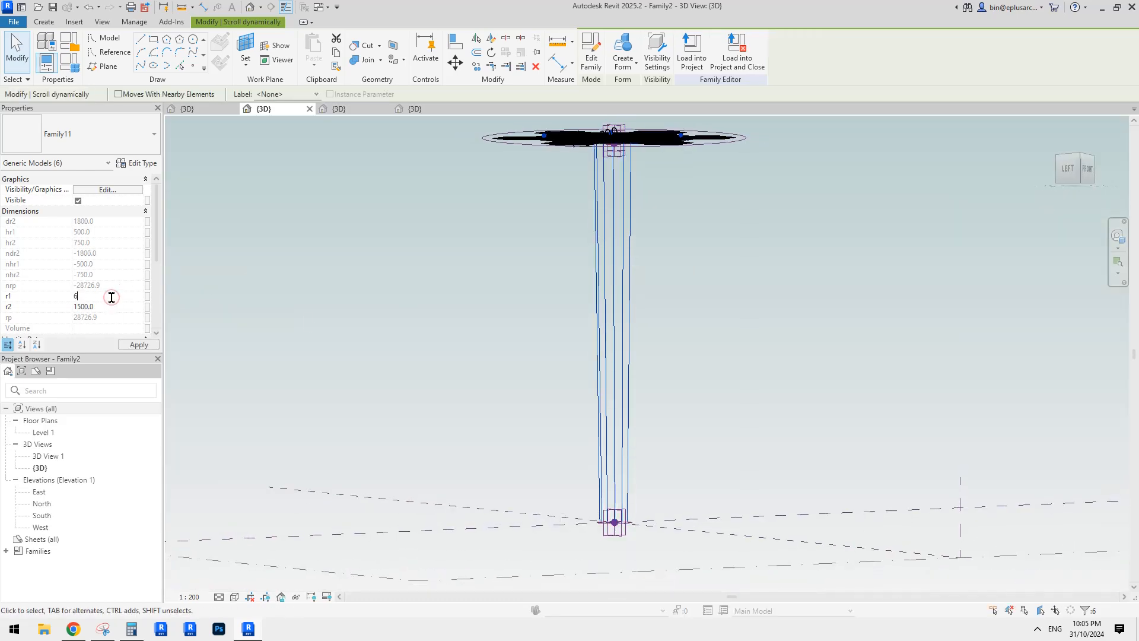
pyautogui.keyDown('shift'); pyautogui.moveTo(624, 230); pyautogui.dragTo(660, 250, button='middle'); pyautogui.keyUp('shift')
pyautogui.press('Escape')
pyautogui.moveTo(721, 188); pyautogui.dragTo(723, 180, button='middle')
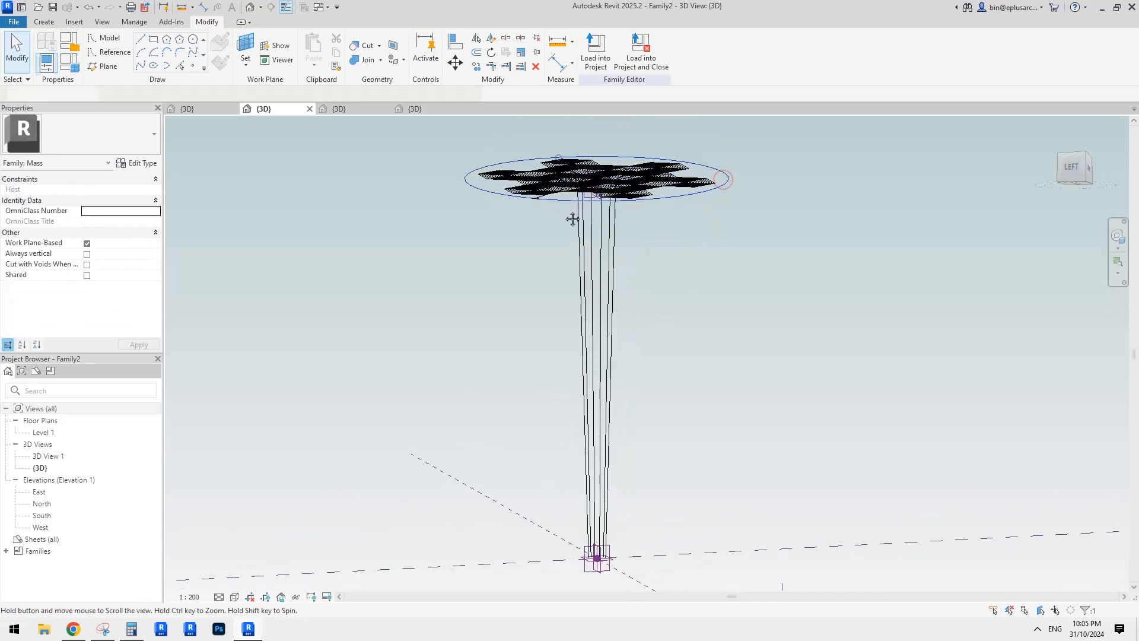
# - Set the family's height parameter h to 15000 and apply it
pyautogui.click(74, 65)
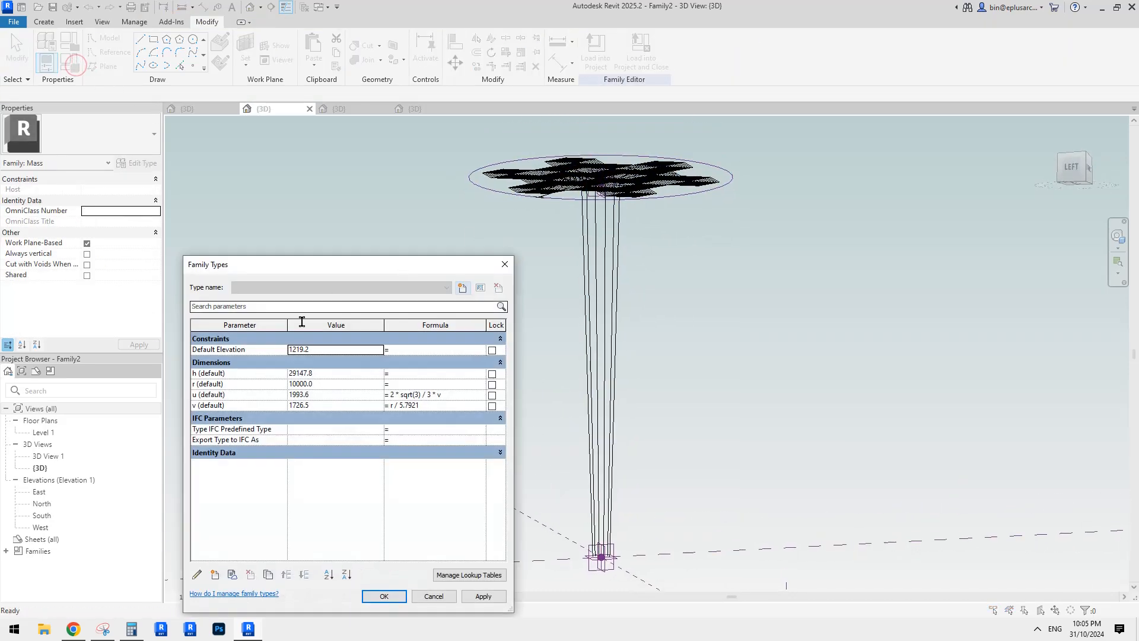
pyautogui.write('15000.0')
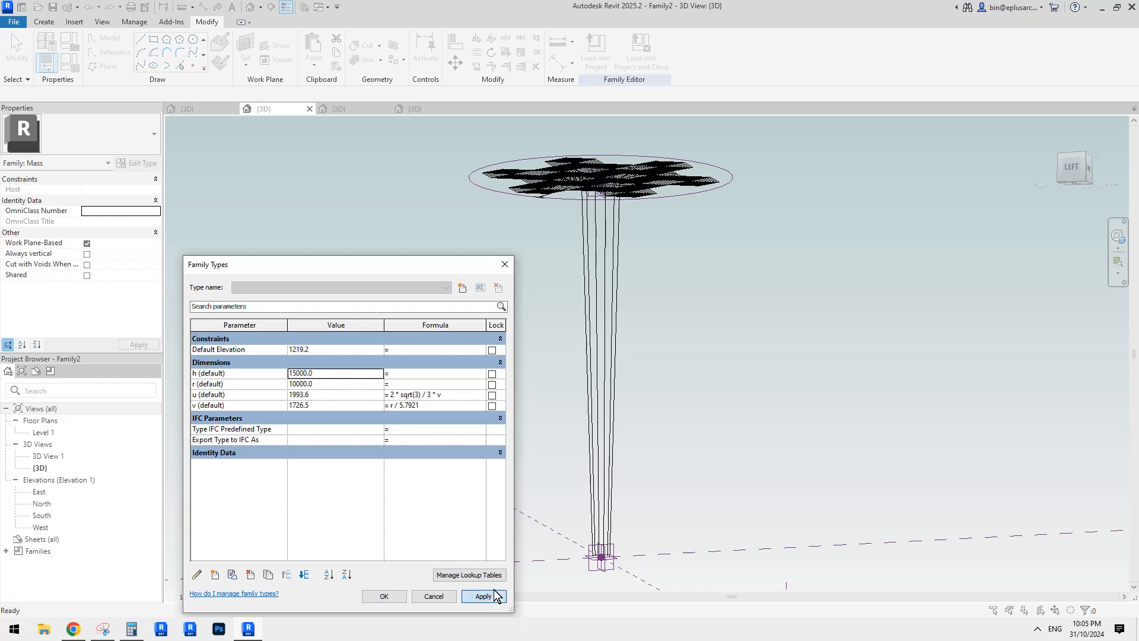
pyautogui.press('Return')
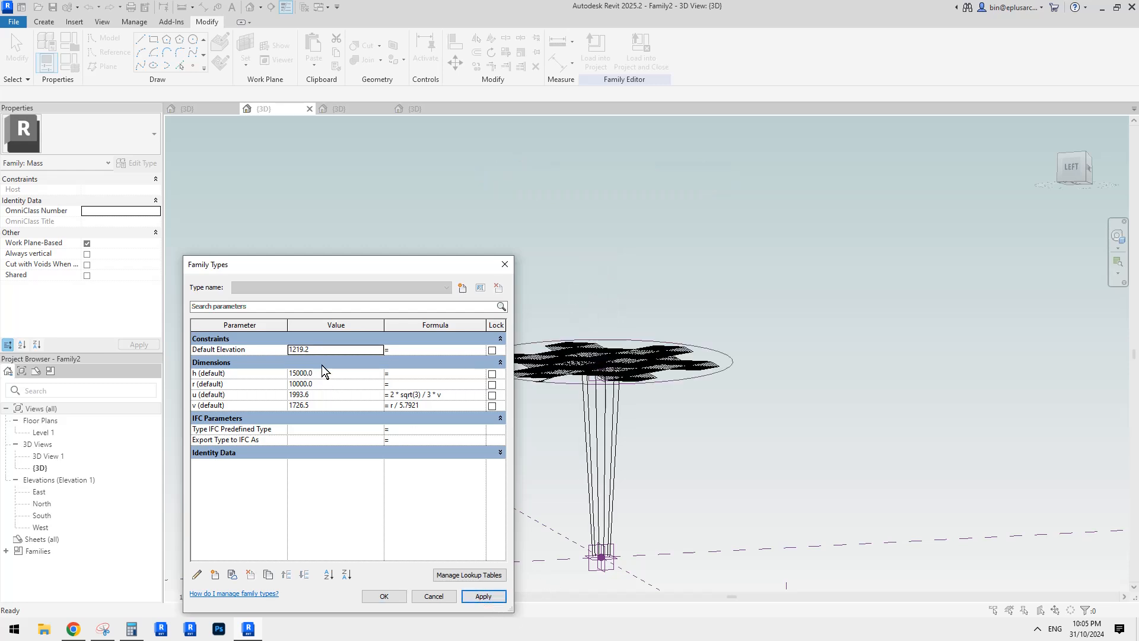
# - Set the family's radius parameter r to 9000 and apply it
pyautogui.click(384, 596)
pyautogui.keyDown('shift'); pyautogui.moveTo(592, 426); pyautogui.dragTo(636, 376, button='middle'); pyautogui.keyUp('shift')
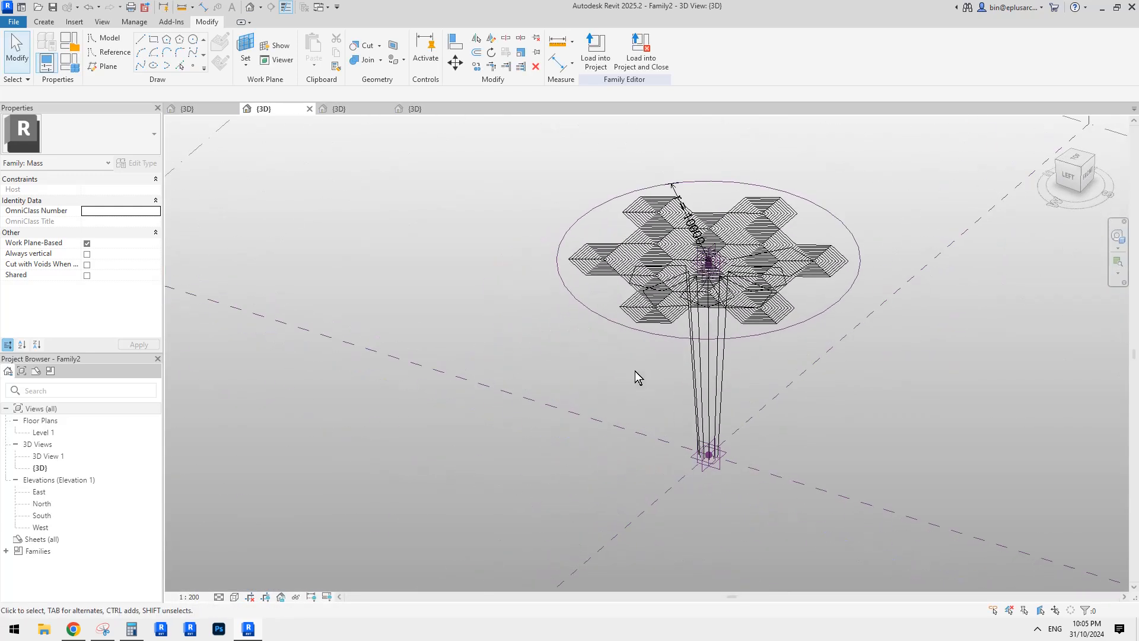
pyautogui.click(69, 61)
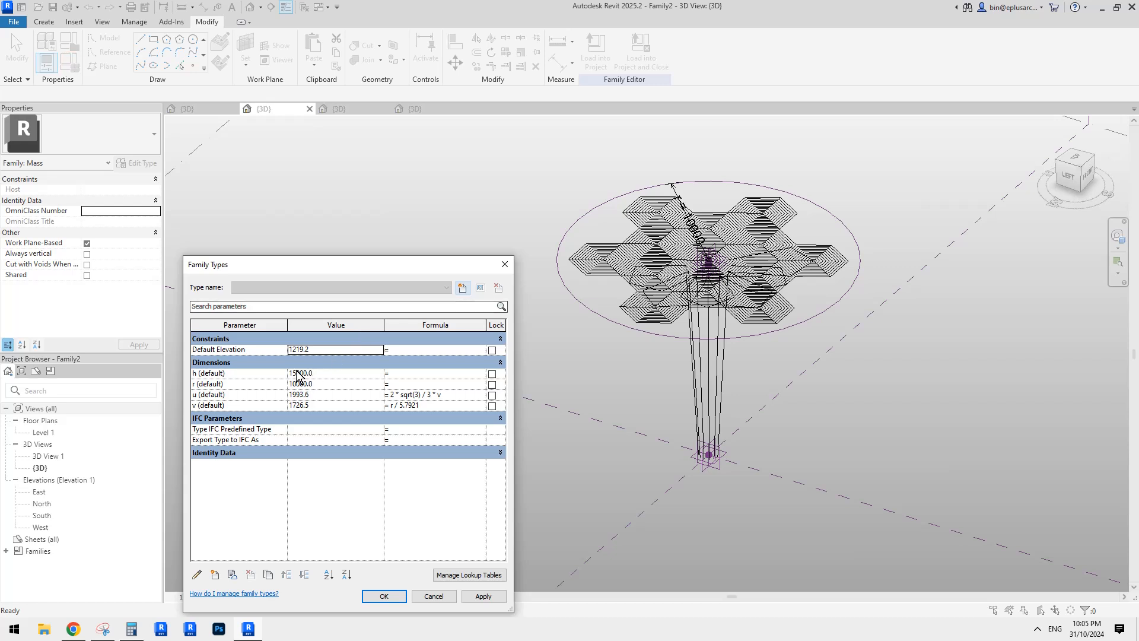
pyautogui.click(327, 386)
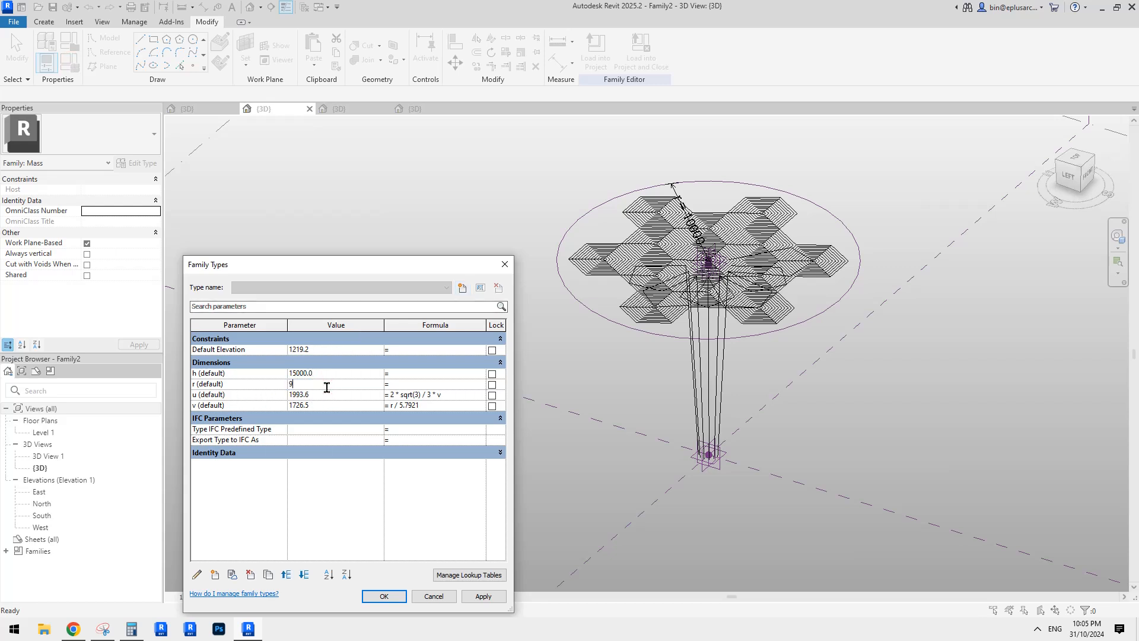
pyautogui.click(485, 596)
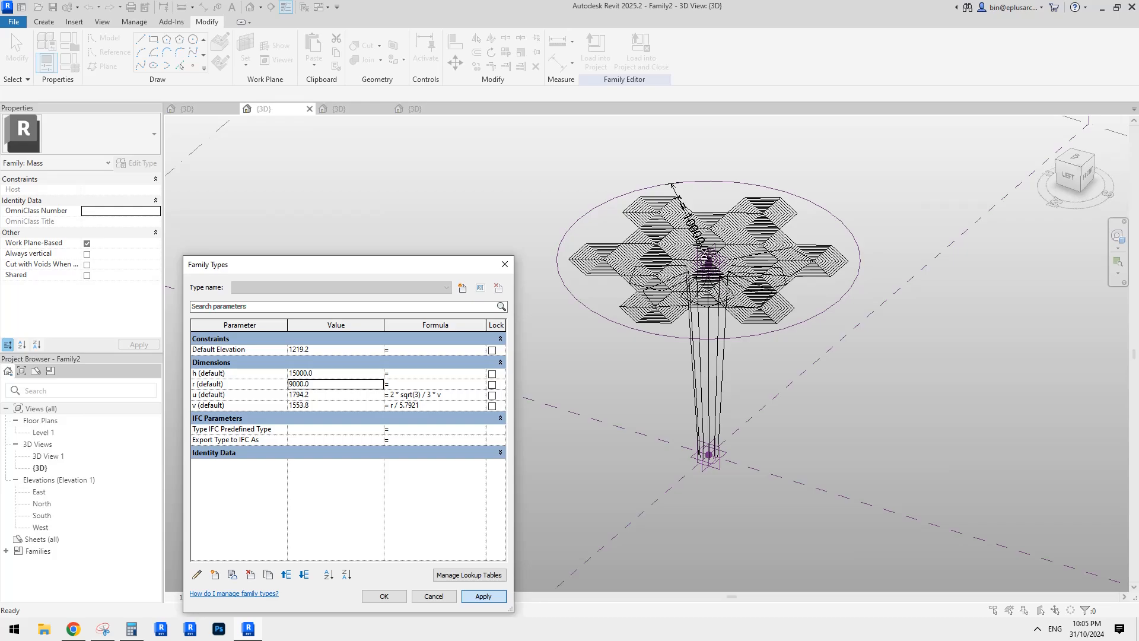
pyautogui.click(376, 596)
# - Open the Family11 support family for editing from one of its instances beneath the canopy
pyautogui.scroll(3, 797, 367)
pyautogui.keyDown('shift'); pyautogui.moveTo(712, 381); pyautogui.dragTo(726, 172, button='middle'); pyautogui.keyUp('shift')
pyautogui.scroll(3, 726, 184)
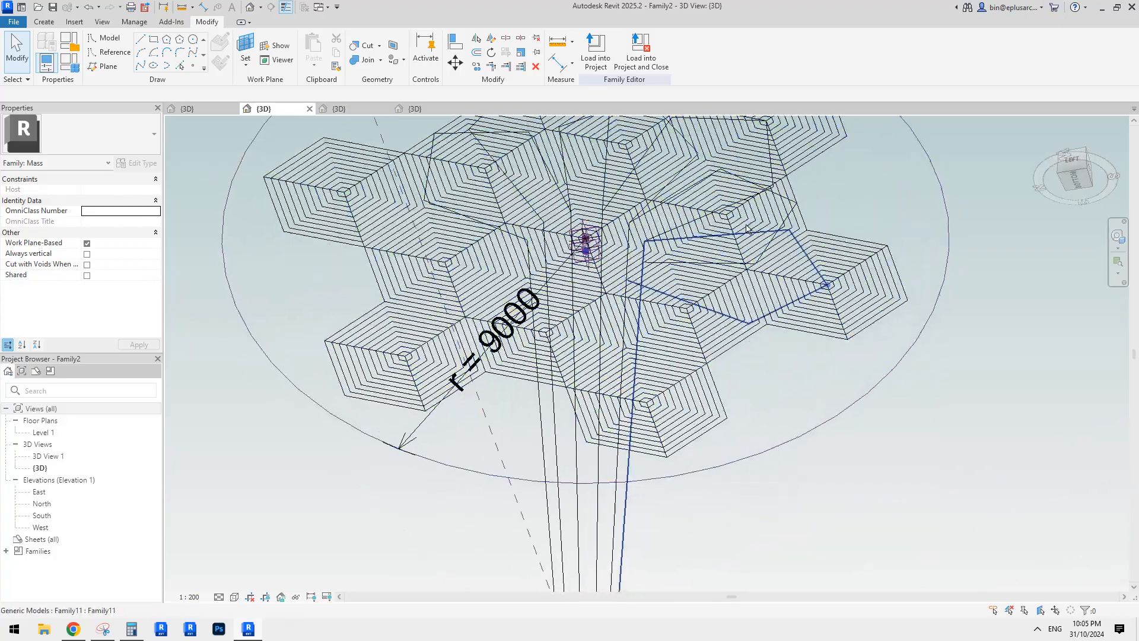
pyautogui.moveTo(756, 258); pyautogui.dragTo(755, 332, button='middle')
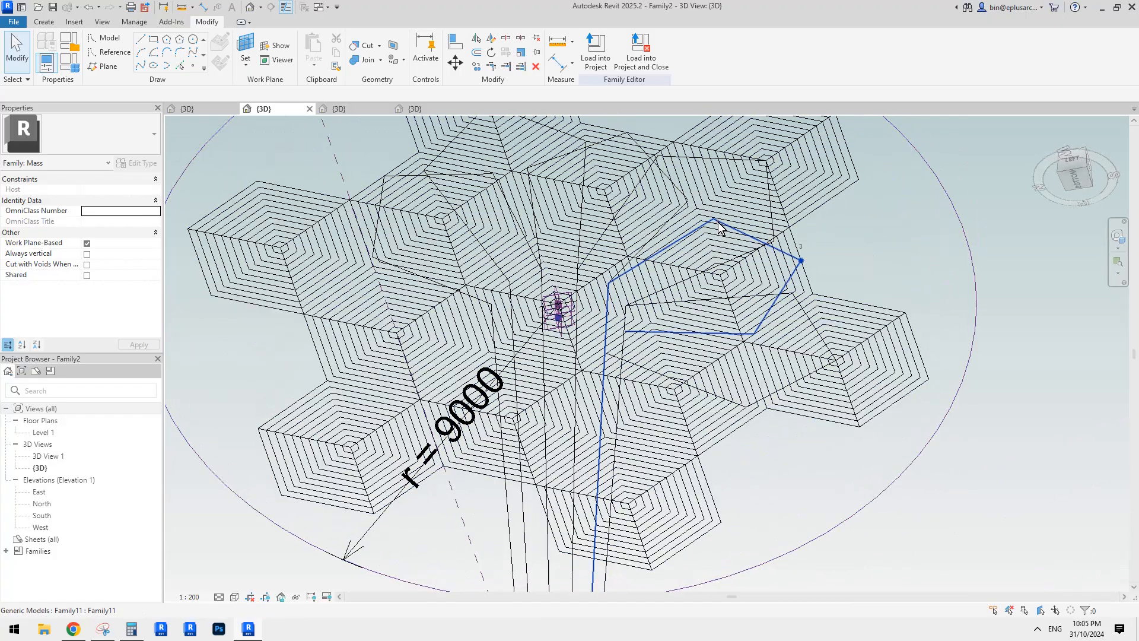
pyautogui.click(718, 228)
pyautogui.keyDown('shift'); pyautogui.moveTo(719, 229); pyautogui.dragTo(720, 259, button='middle'); pyautogui.keyUp('shift')
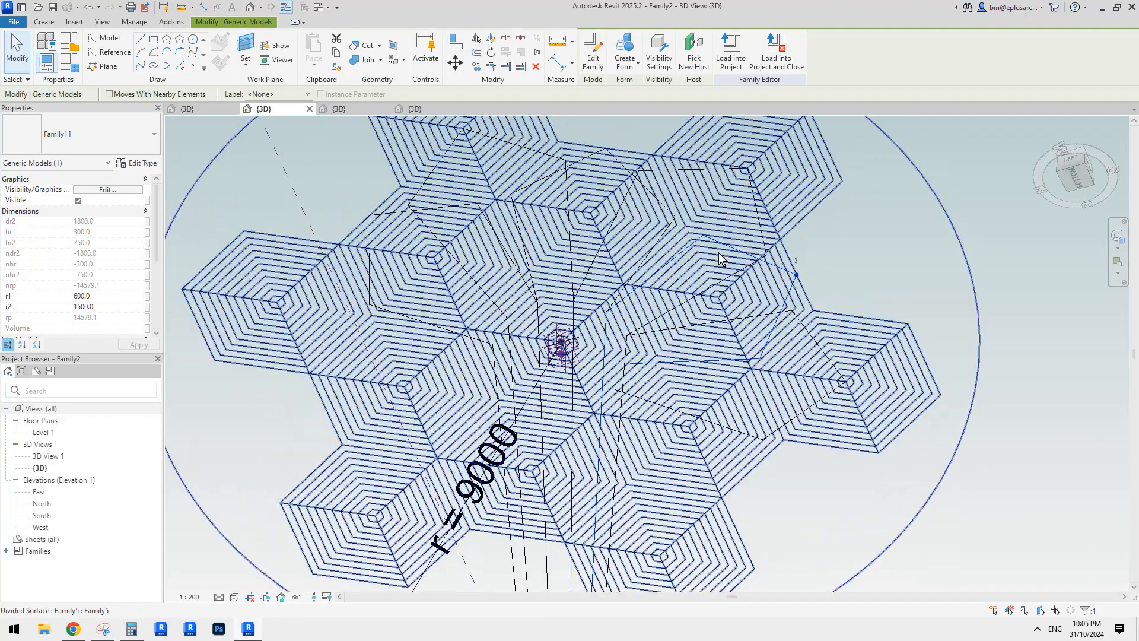
pyautogui.click(141, 163)
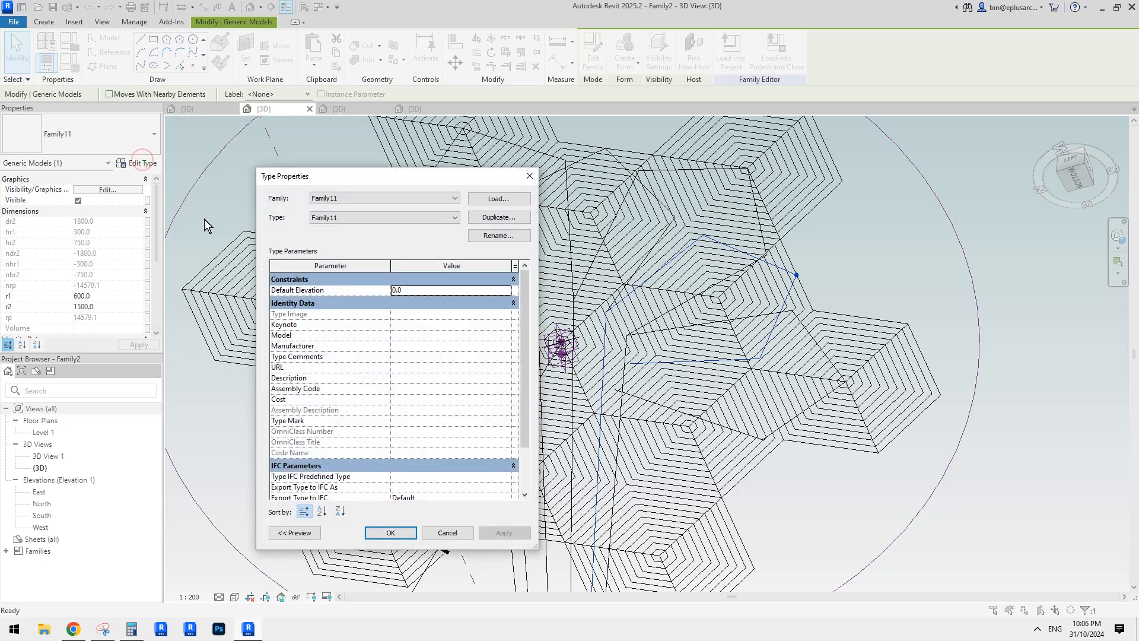
pyautogui.scroll(-2, 430, 409)
pyautogui.press('Escape')
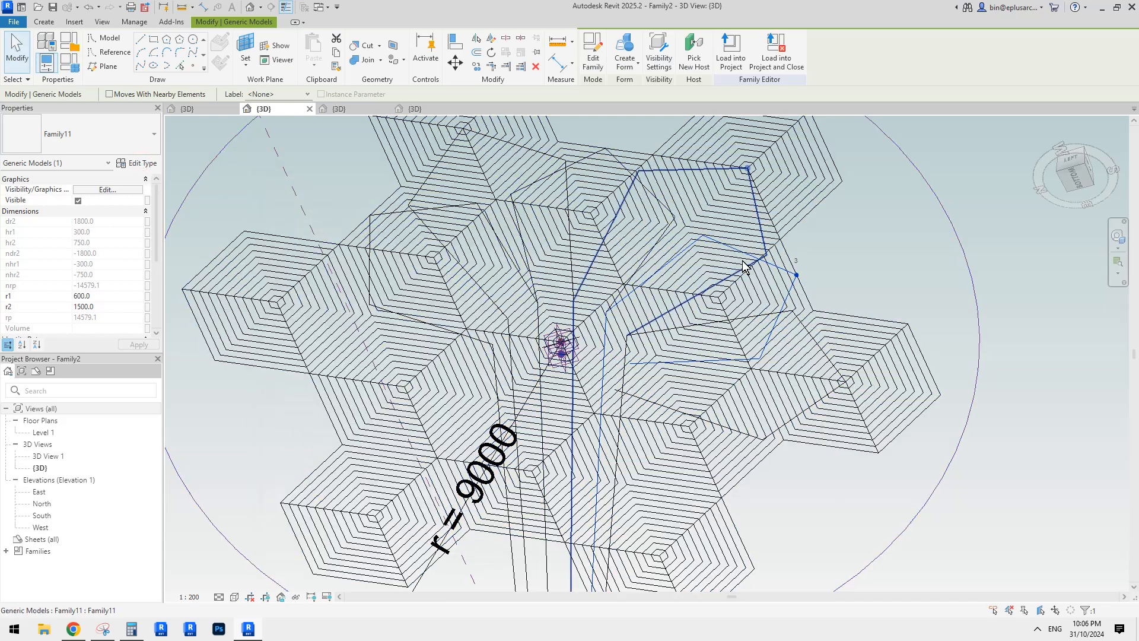
pyautogui.click(593, 54)
pyautogui.keyDown('shift'); pyautogui.moveTo(593, 170); pyautogui.dragTo(483, 332, button='middle'); pyautogui.keyUp('shift')
pyautogui.scroll(-4, 475, 337)
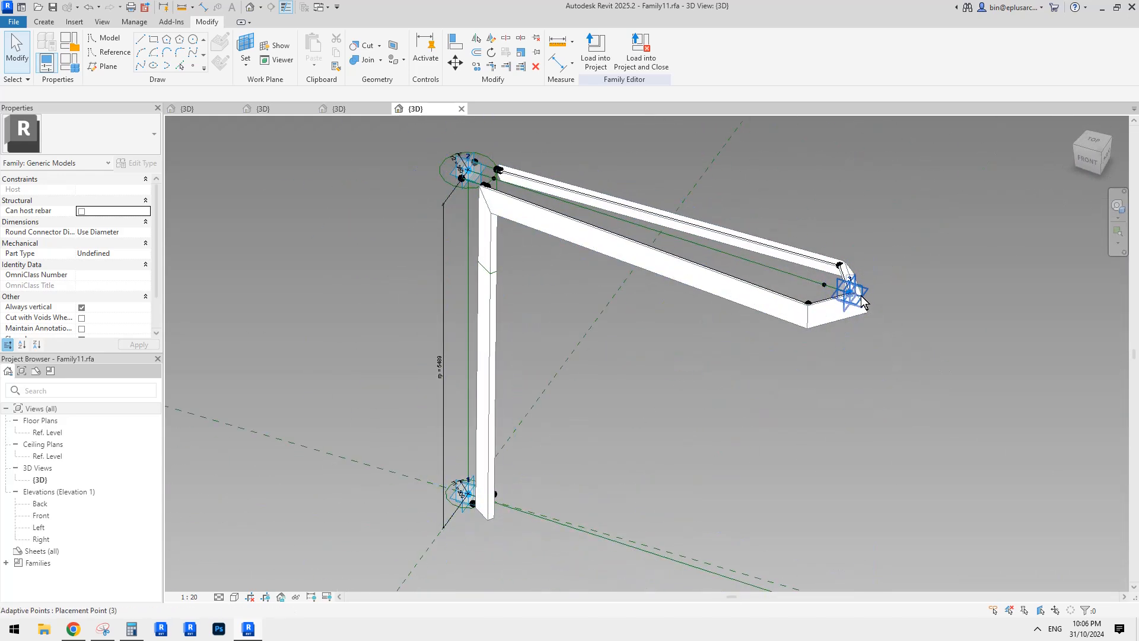
pyautogui.scroll(5, 825, 291)
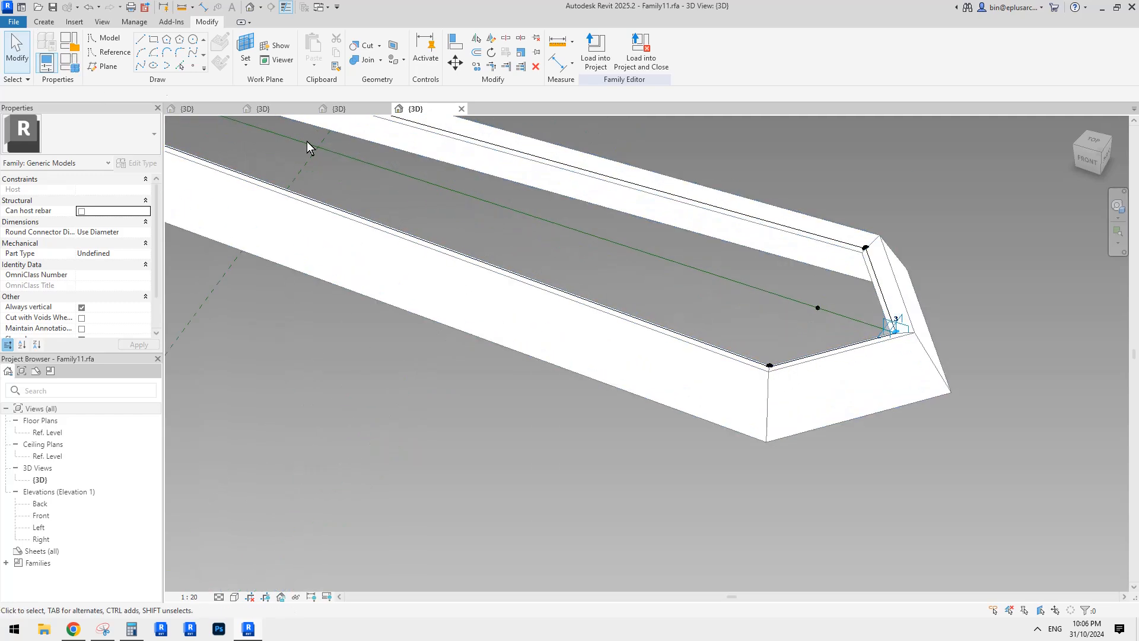
# - Add an instance family parameter named n with the Number data type to Family11
pyautogui.click(70, 62)
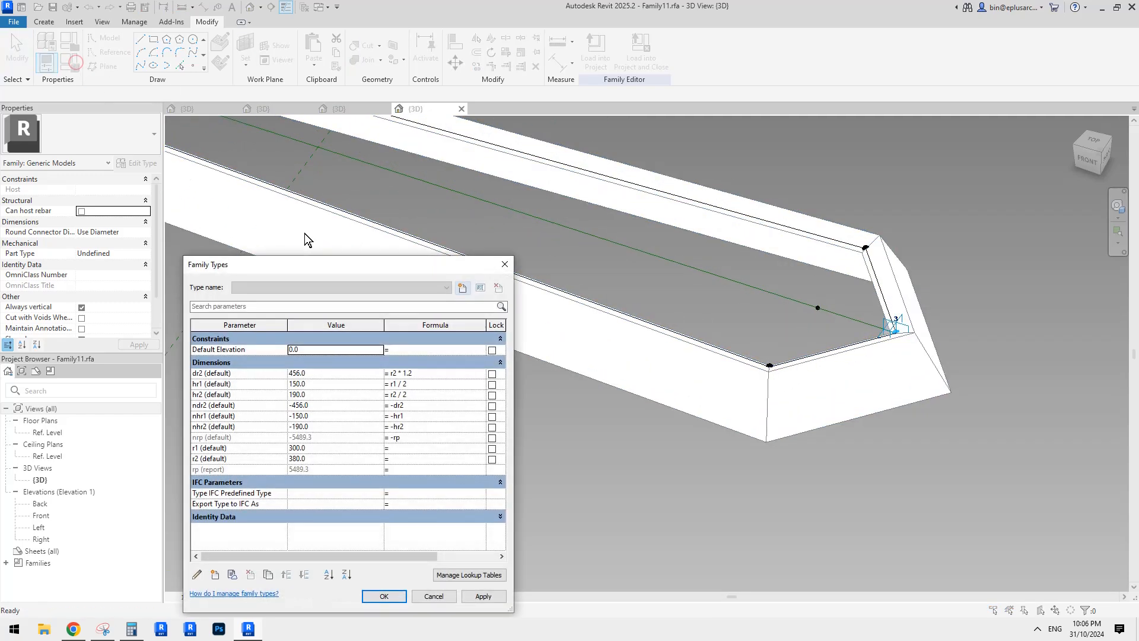
pyautogui.click(409, 374)
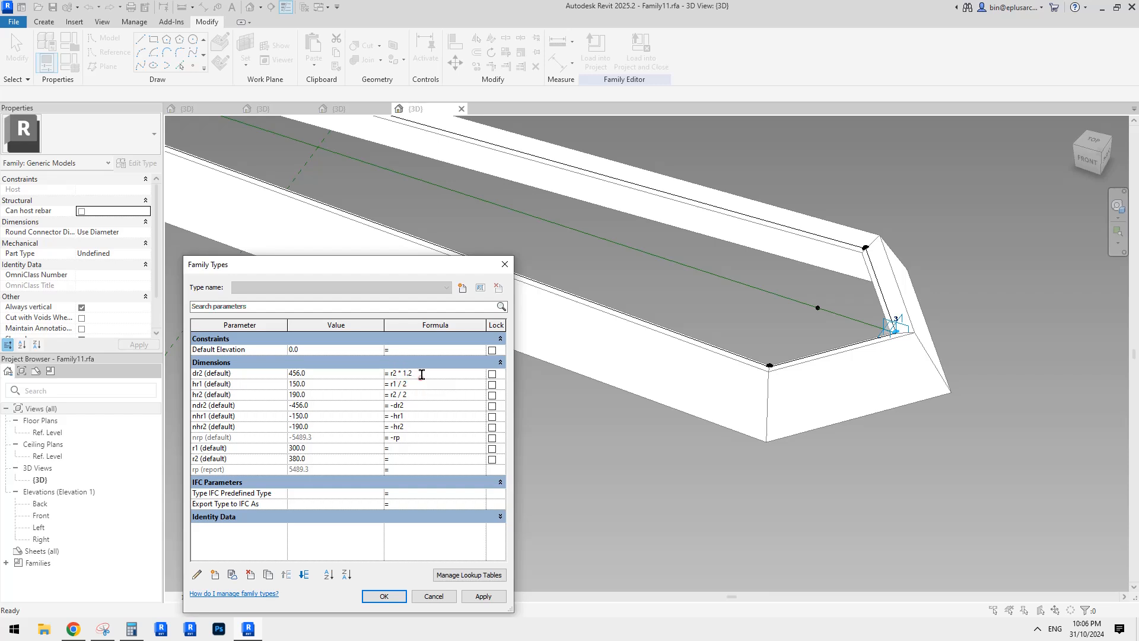
pyautogui.click(413, 375)
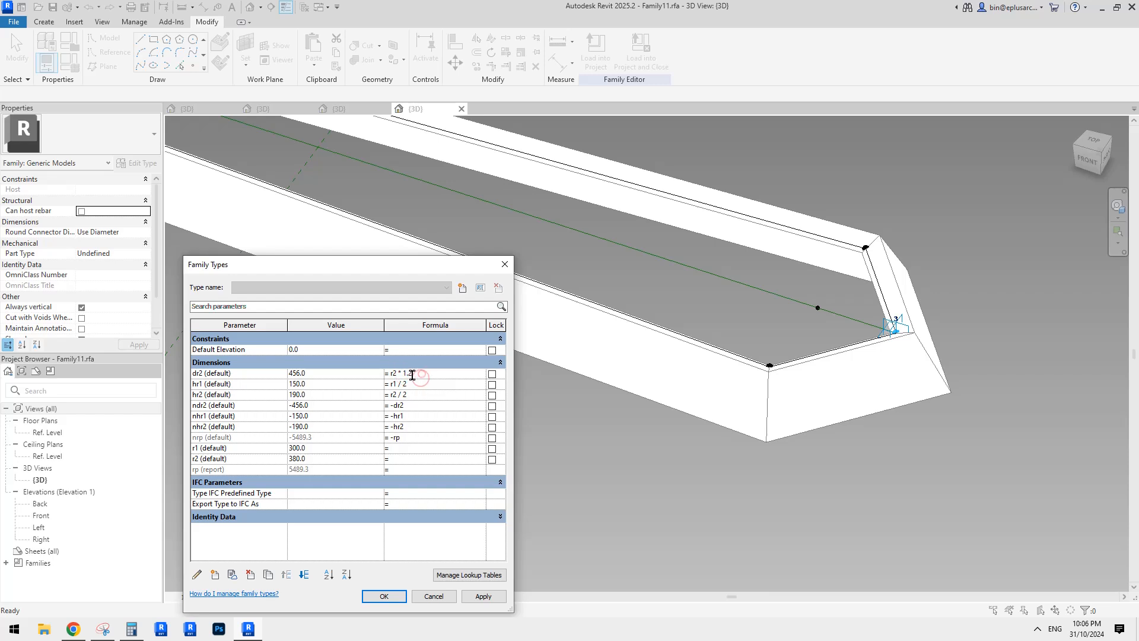
pyautogui.click(211, 578)
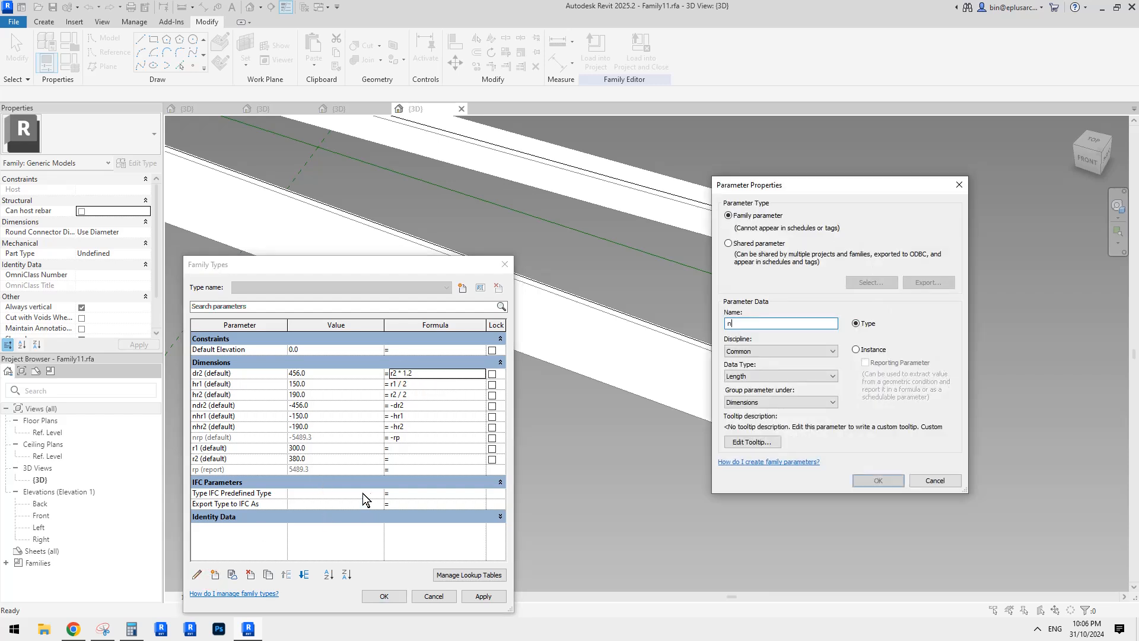
pyautogui.click(874, 350)
pyautogui.click(782, 376)
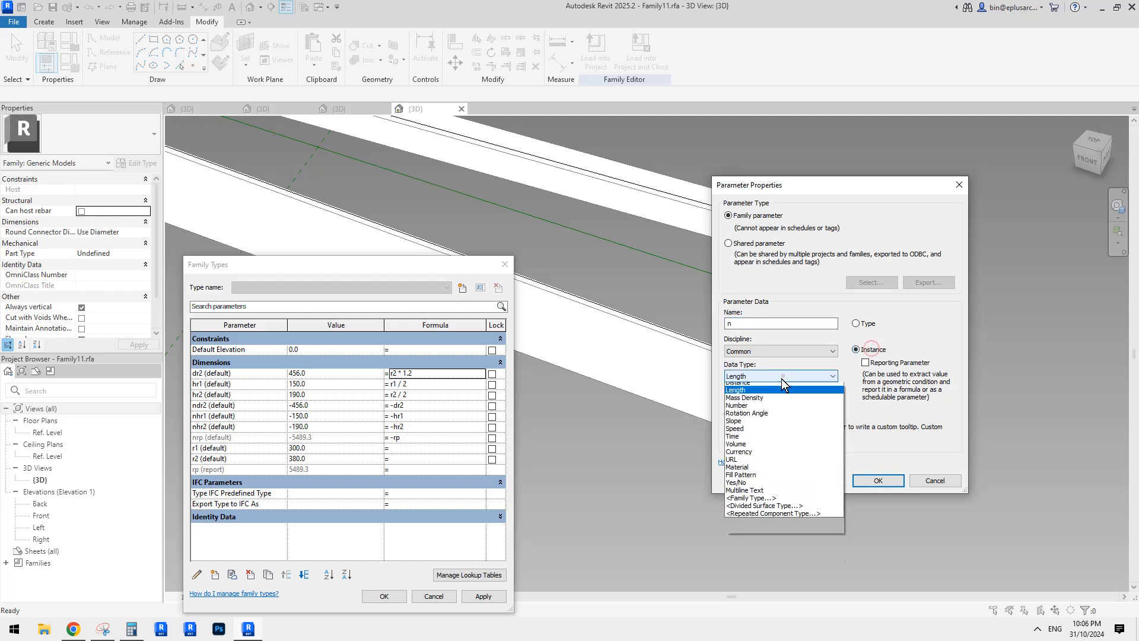
pyautogui.click(743, 449)
pyautogui.click(869, 480)
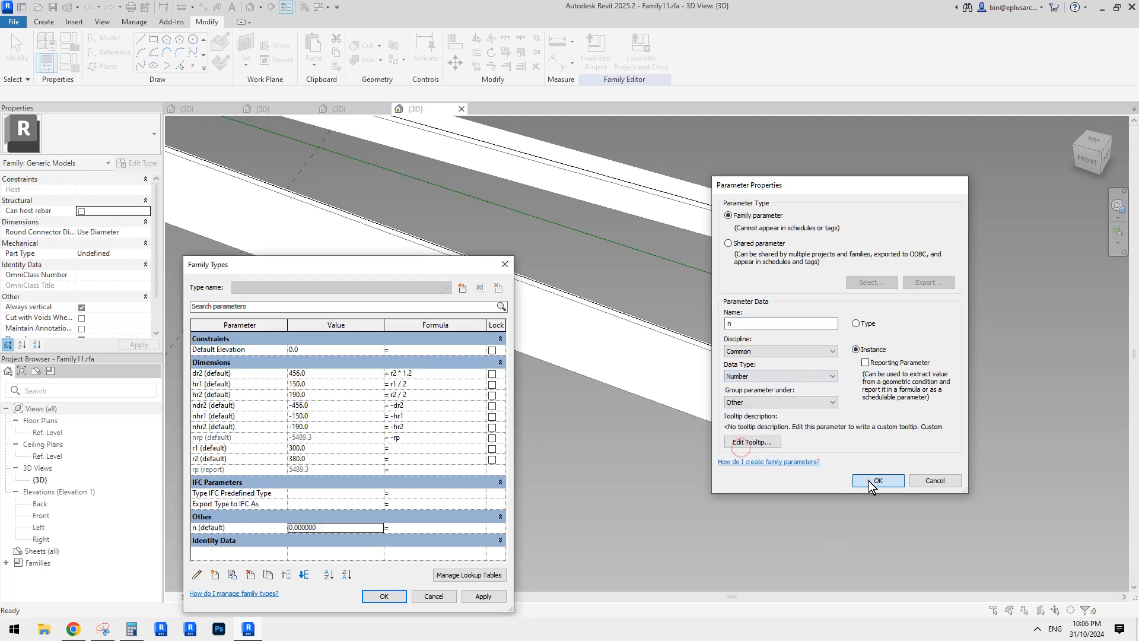
# - Set n to 1 and change the dr2 formula to r2 * n, accepting the warnings
pyautogui.click(333, 526)
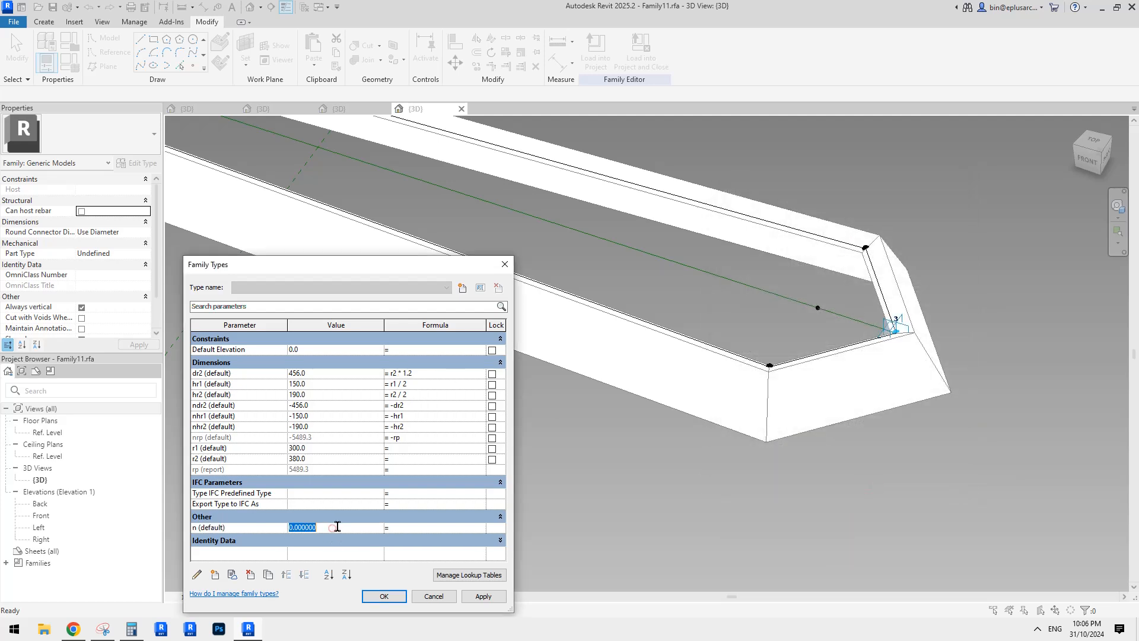
pyautogui.click(420, 384)
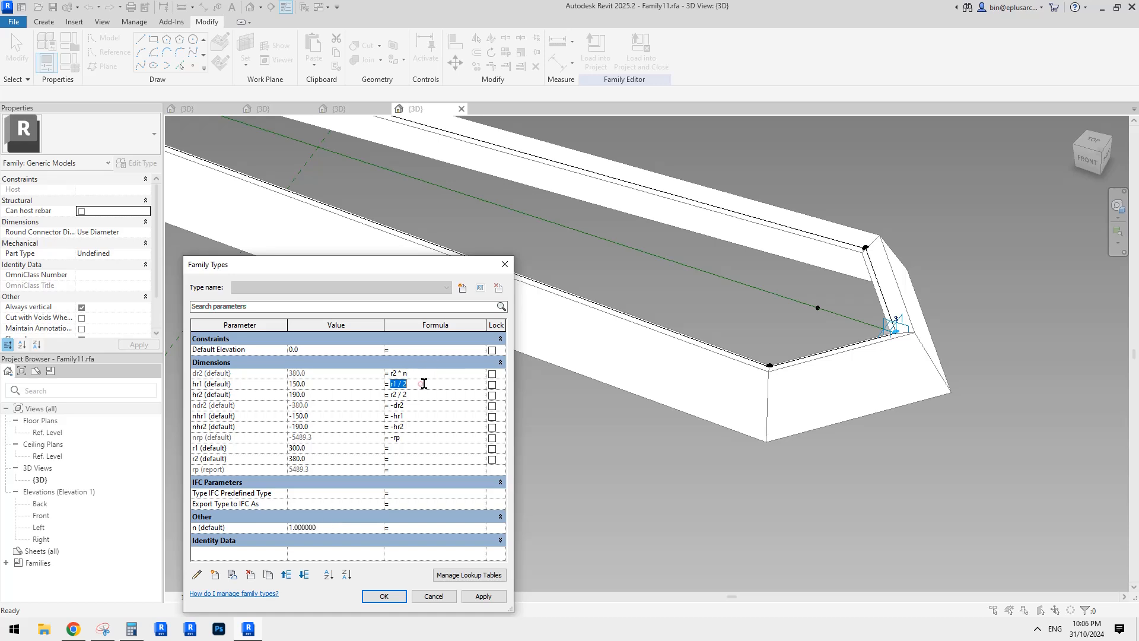
pyautogui.click(395, 596)
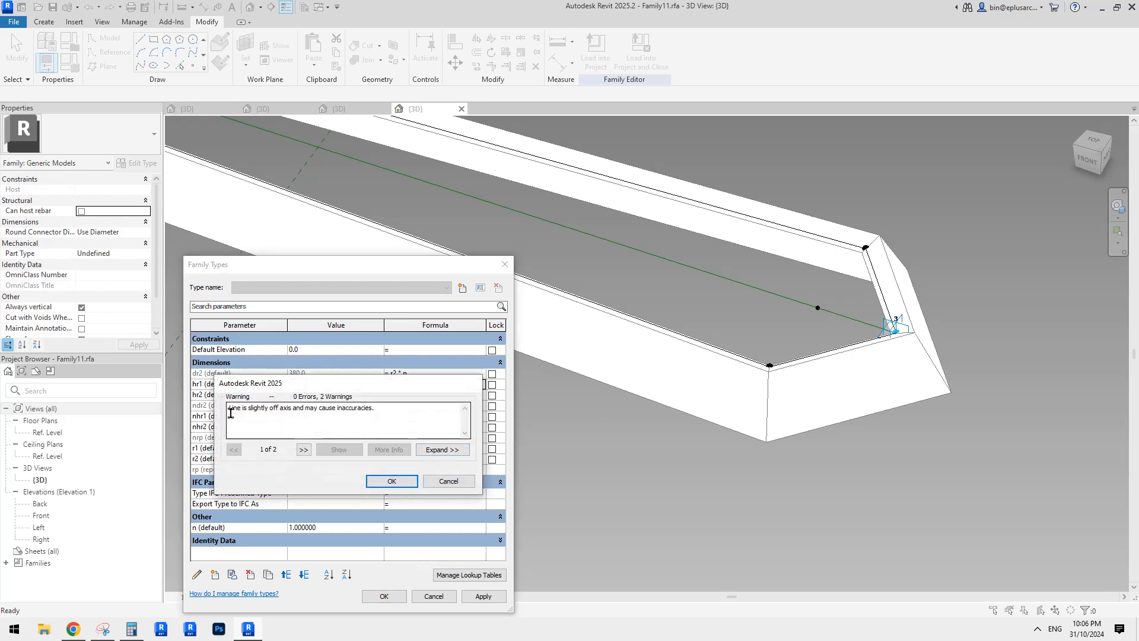
pyautogui.click(400, 482)
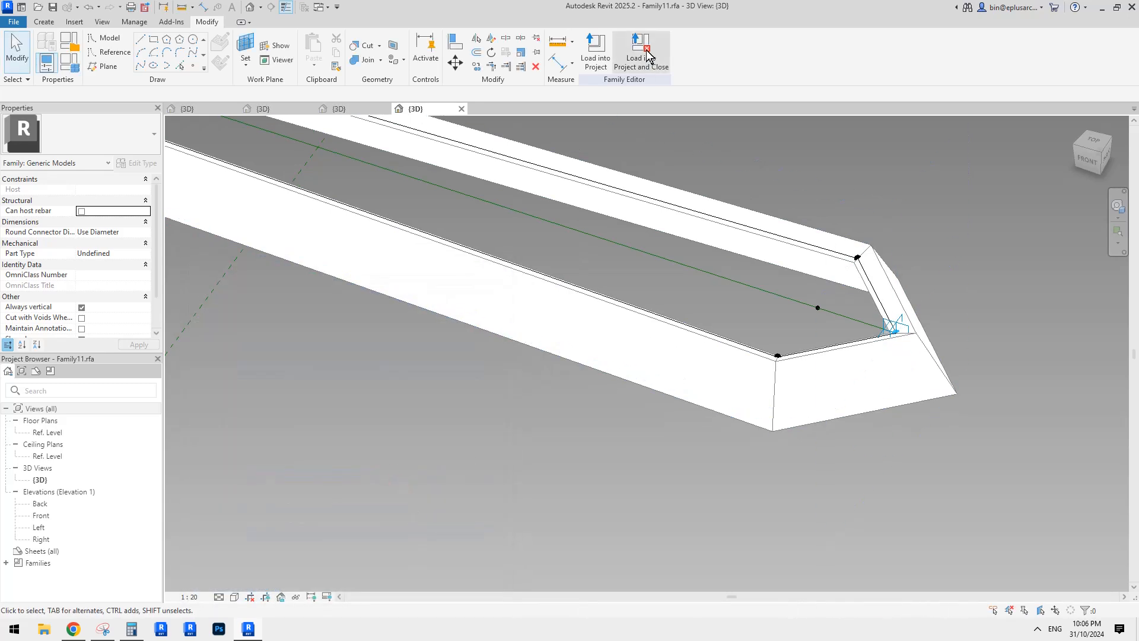
# - Load Family11 into Family2 and close it, overwriting the existing version
pyautogui.click(648, 55)
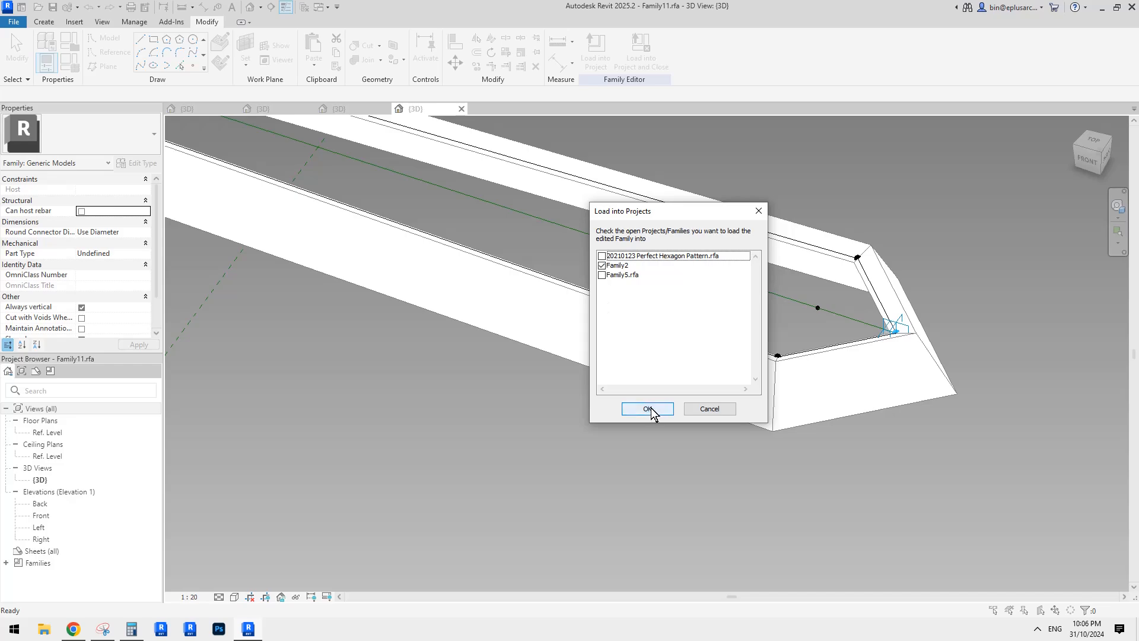
pyautogui.click(647, 409)
pyautogui.click(595, 315)
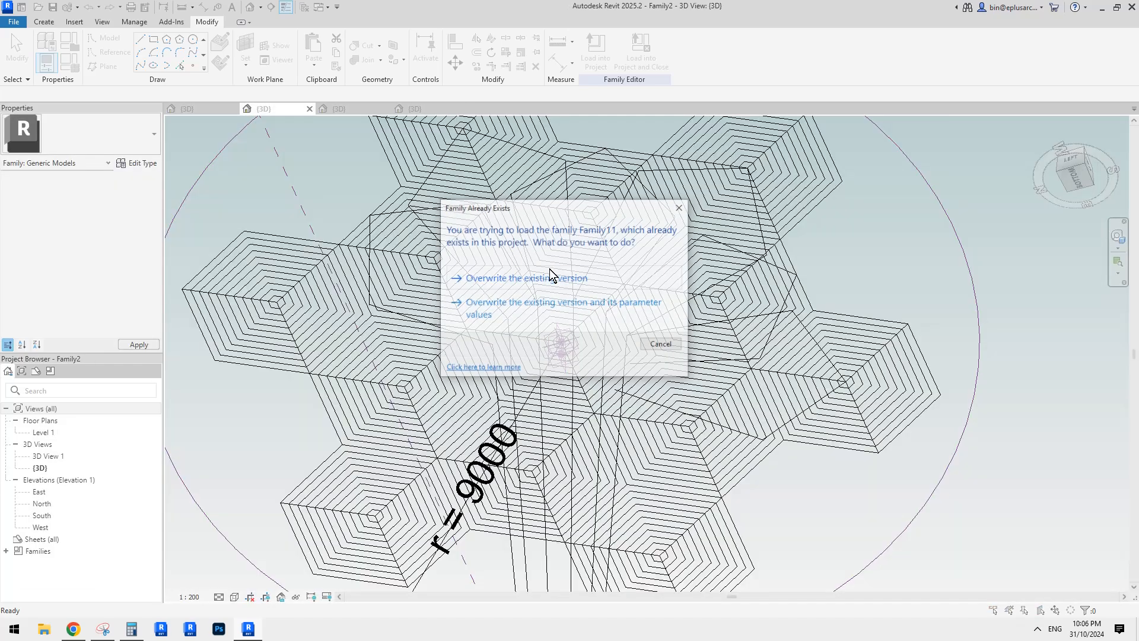
pyautogui.click(538, 279)
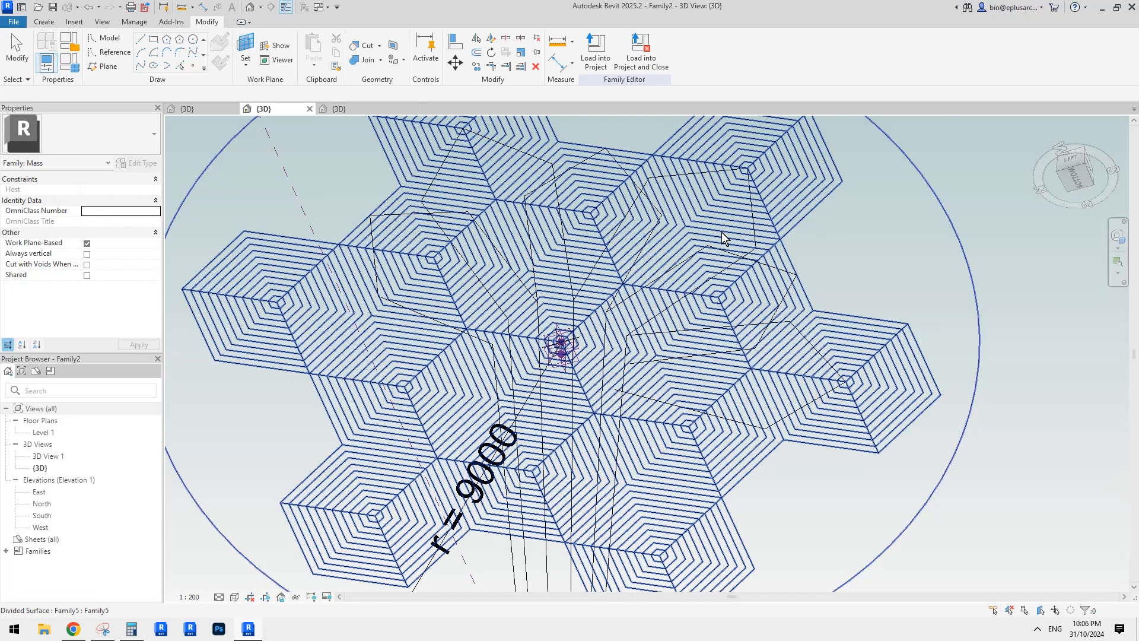
# - Select all Family11 instances in Family2 and set their n parameter to 0.5
pyautogui.click(791, 278)
pyautogui.scroll(-3, 534, 296)
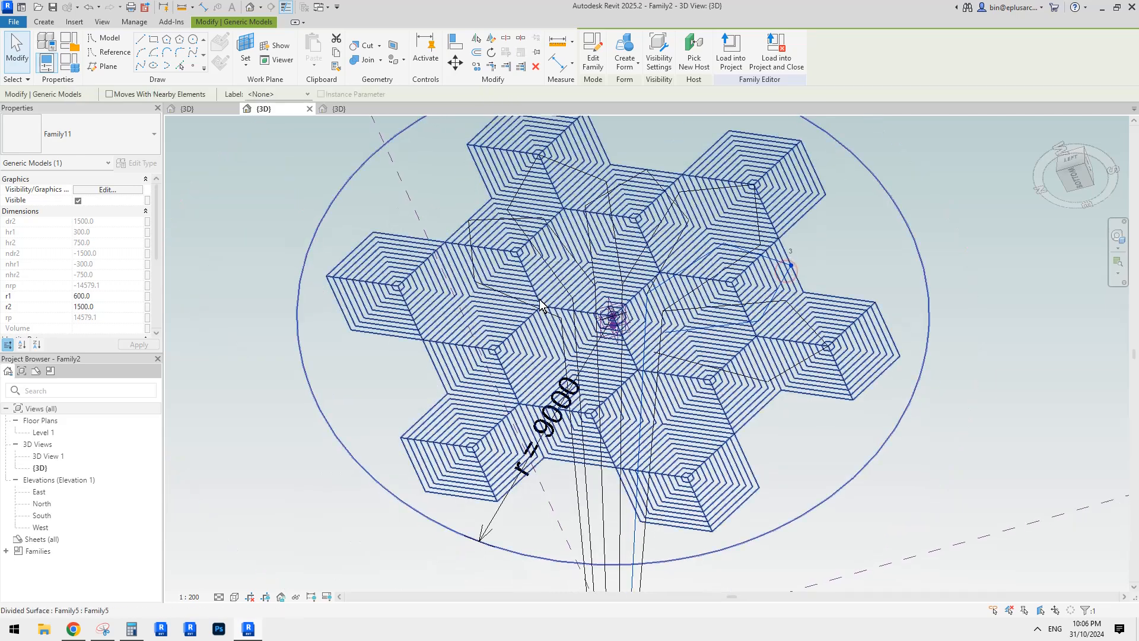
pyautogui.scroll(2, 317, 303)
pyautogui.moveTo(701, 278); pyautogui.dragTo(703, 284, button='middle')
pyautogui.press('s')
pyautogui.press('a')
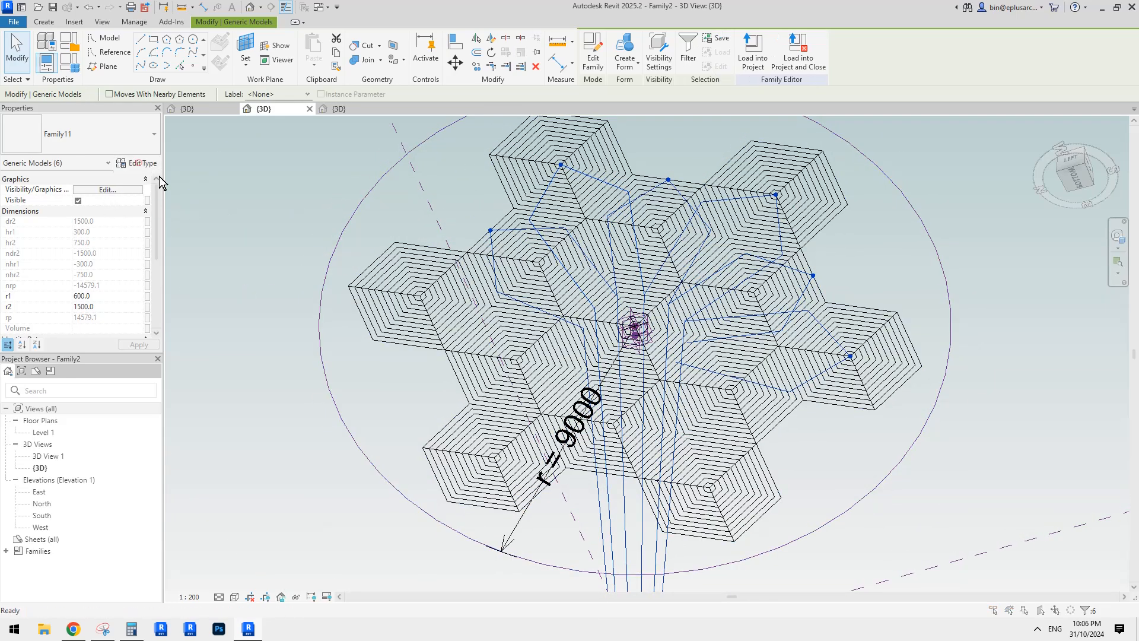
pyautogui.click(138, 163)
pyautogui.scroll(-4, 344, 359)
pyautogui.press('Return')
pyautogui.scroll(-5, 101, 267)
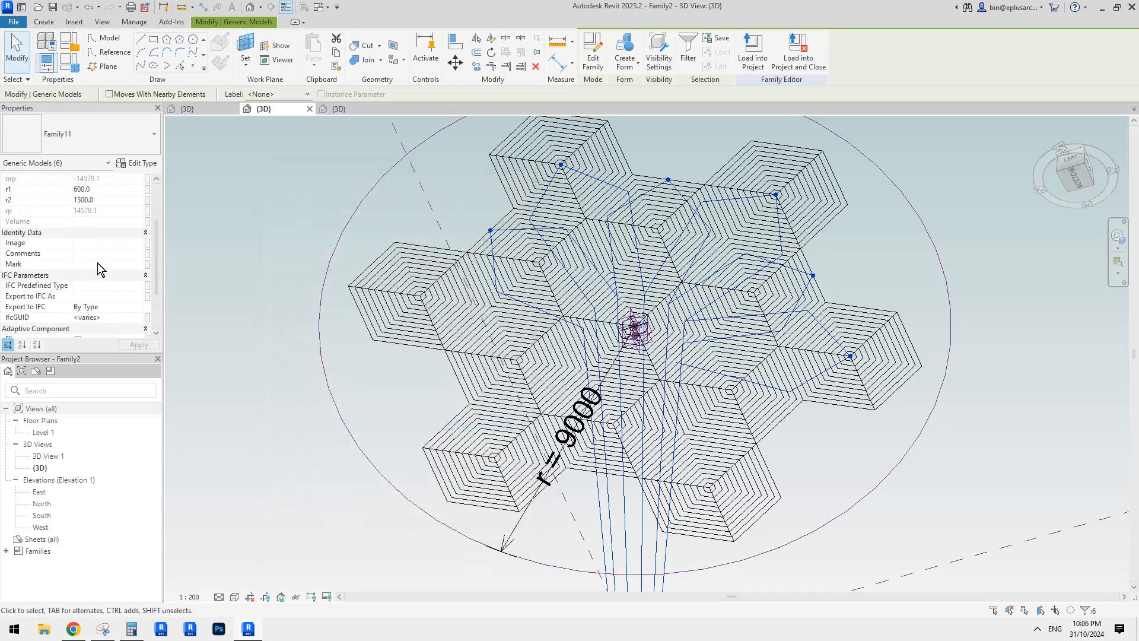
pyautogui.click(120, 309)
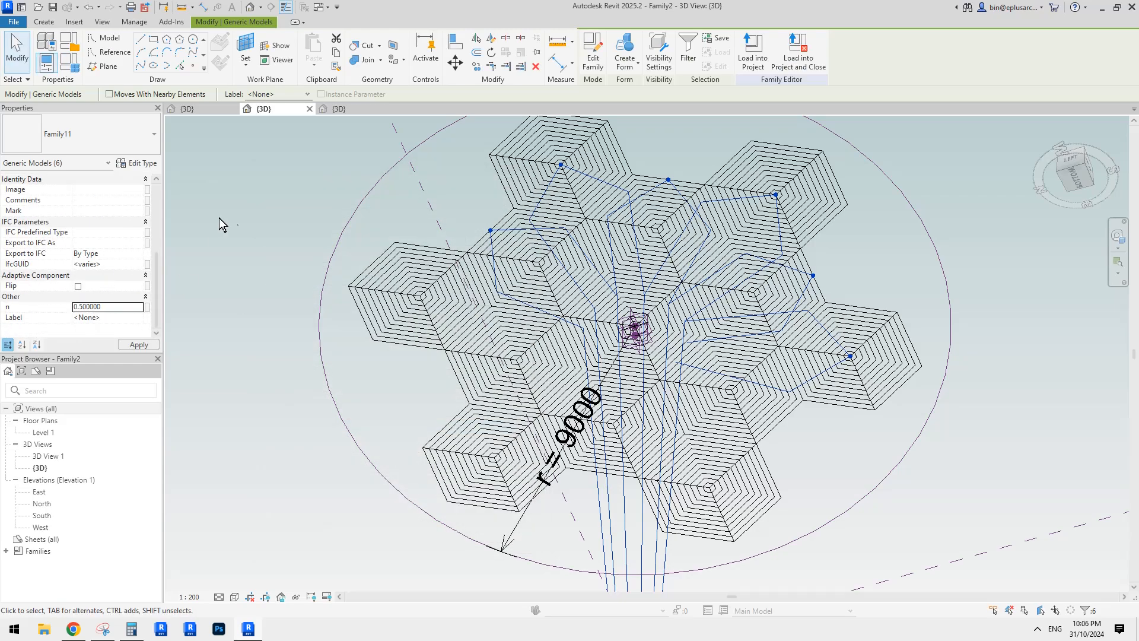
# - Set n to 0.9 for the selected Family11 instances and clear the selection
pyautogui.click(115, 309)
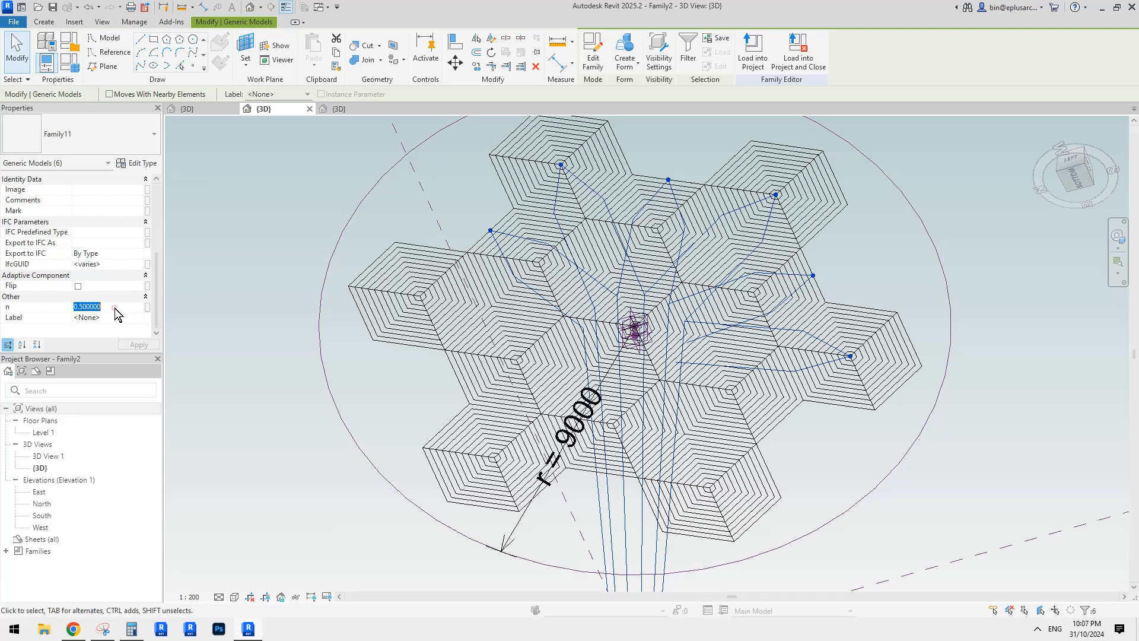
pyautogui.write('0.9')
pyautogui.press('Return')
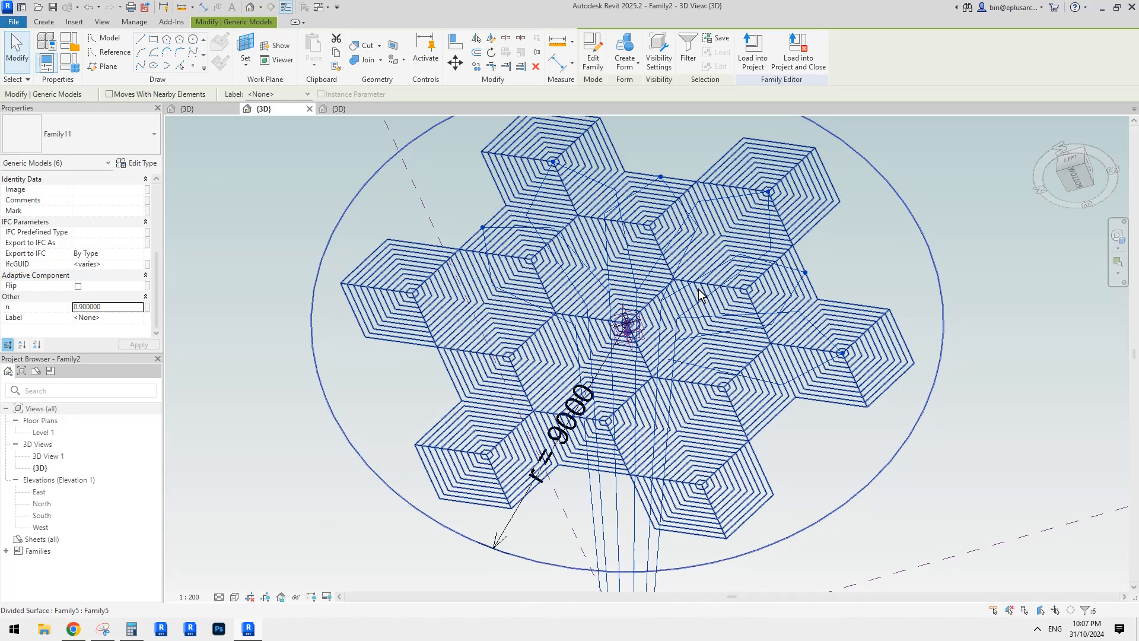
pyautogui.keyDown('shift'); pyautogui.moveTo(688, 318); pyautogui.dragTo(617, 369, button='middle'); pyautogui.keyUp('shift')
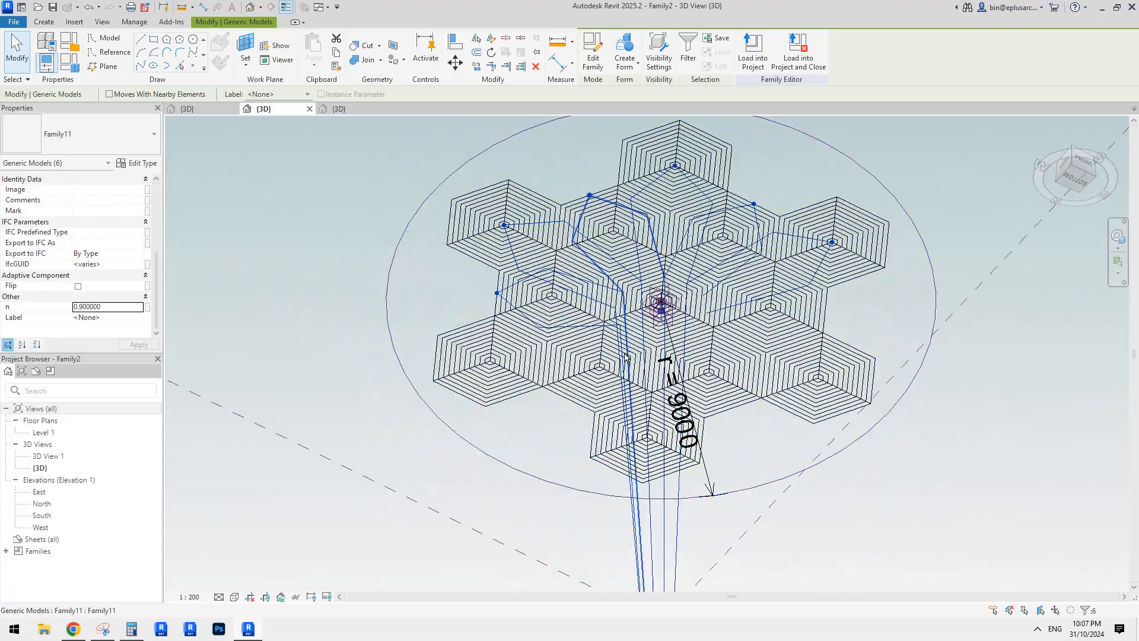
pyautogui.press('Escape')
# - Examine the branch spread beneath the hexagon canopy and the tapering column from several angles
pyautogui.moveTo(719, 369); pyautogui.dragTo(695, 413, button='middle')
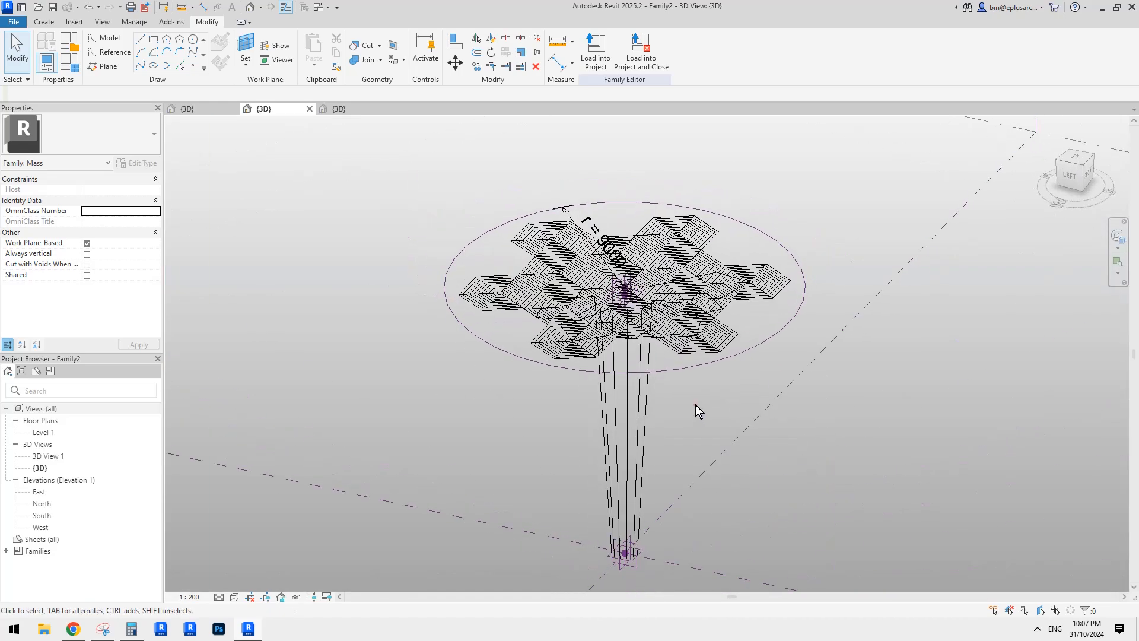
pyautogui.scroll(2, 695, 405)
pyautogui.scroll(-1, 695, 410)
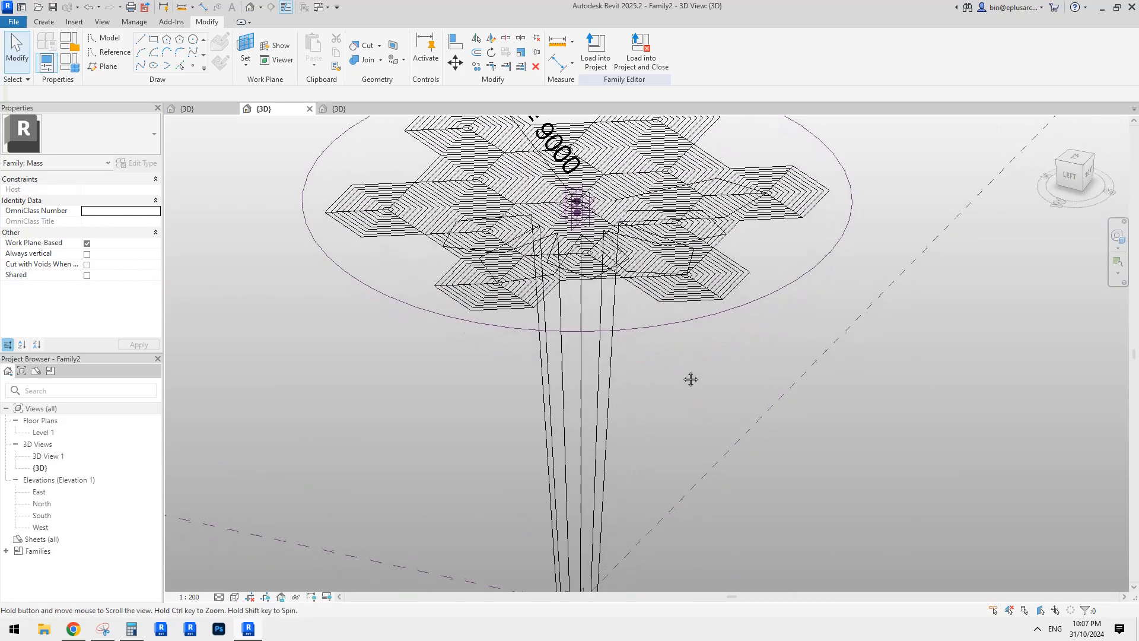
pyautogui.keyDown('shift'); pyautogui.moveTo(686, 219); pyautogui.dragTo(679, 243, button='middle'); pyautogui.keyUp('shift')
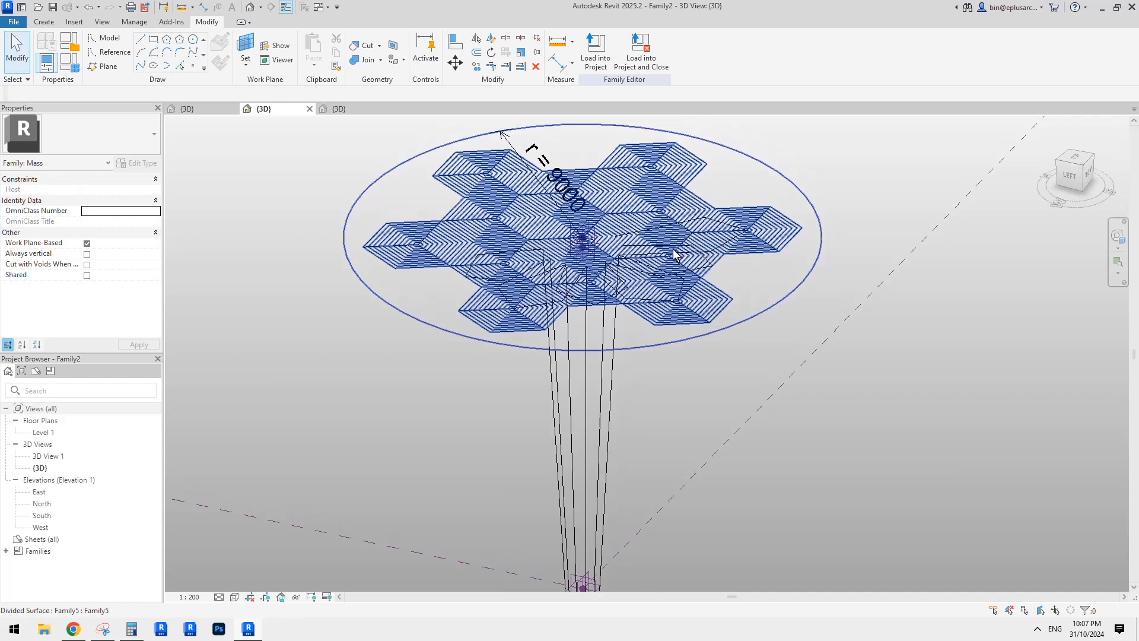
pyautogui.scroll(1, 674, 254)
pyautogui.scroll(-2, 675, 254)
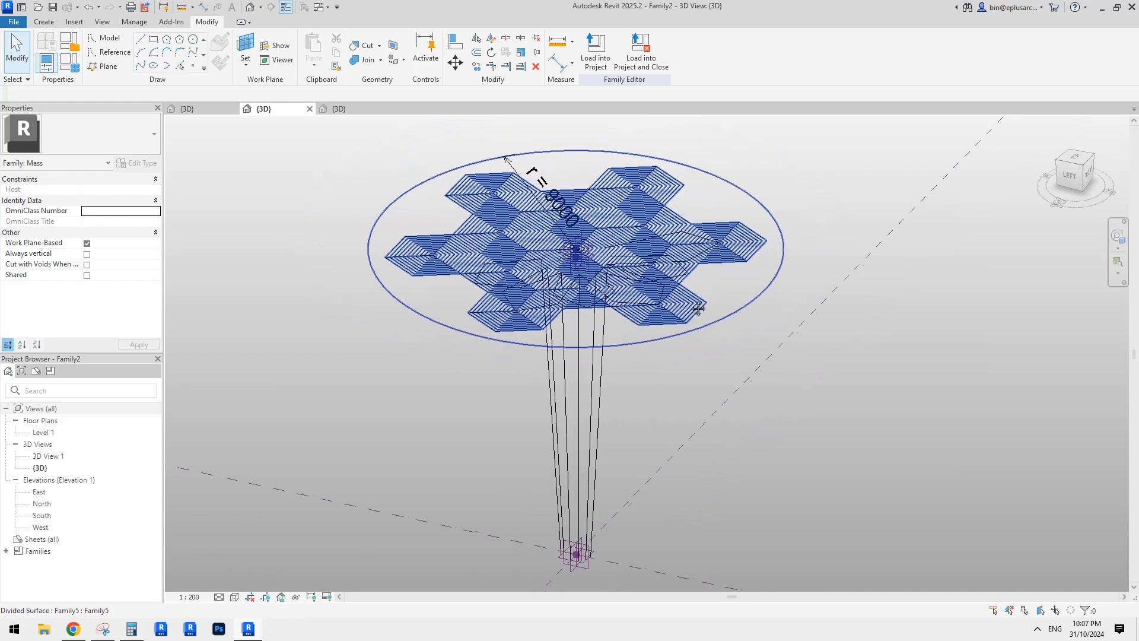
pyautogui.keyDown('shift'); pyautogui.moveTo(691, 356); pyautogui.dragTo(670, 393, button='middle'); pyautogui.keyUp('shift')
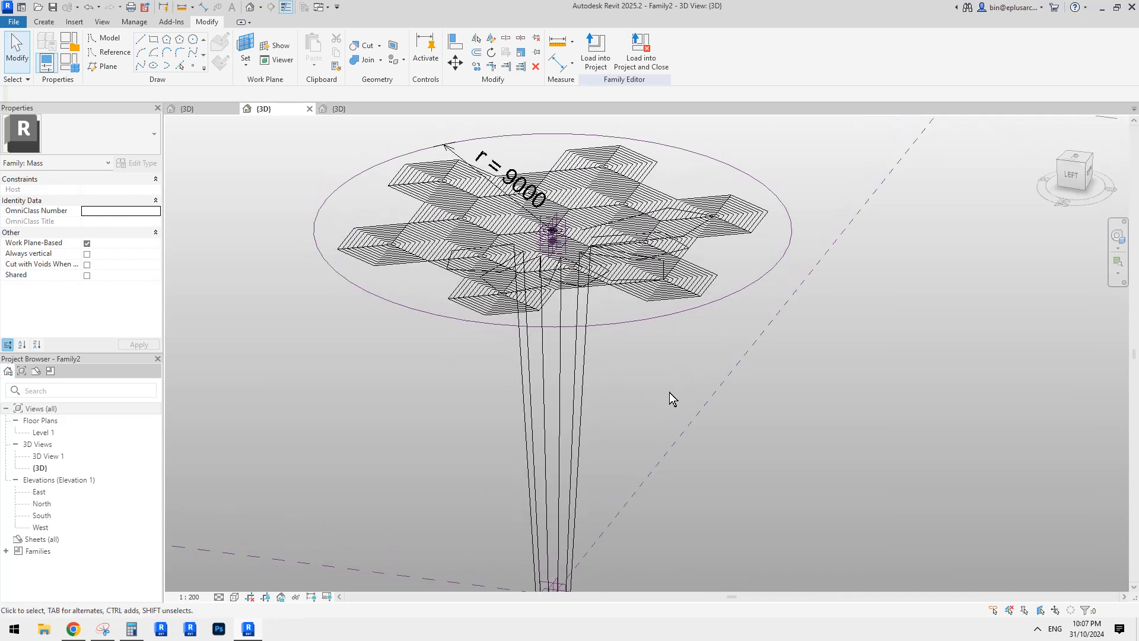
pyautogui.scroll(-1, 667, 388)
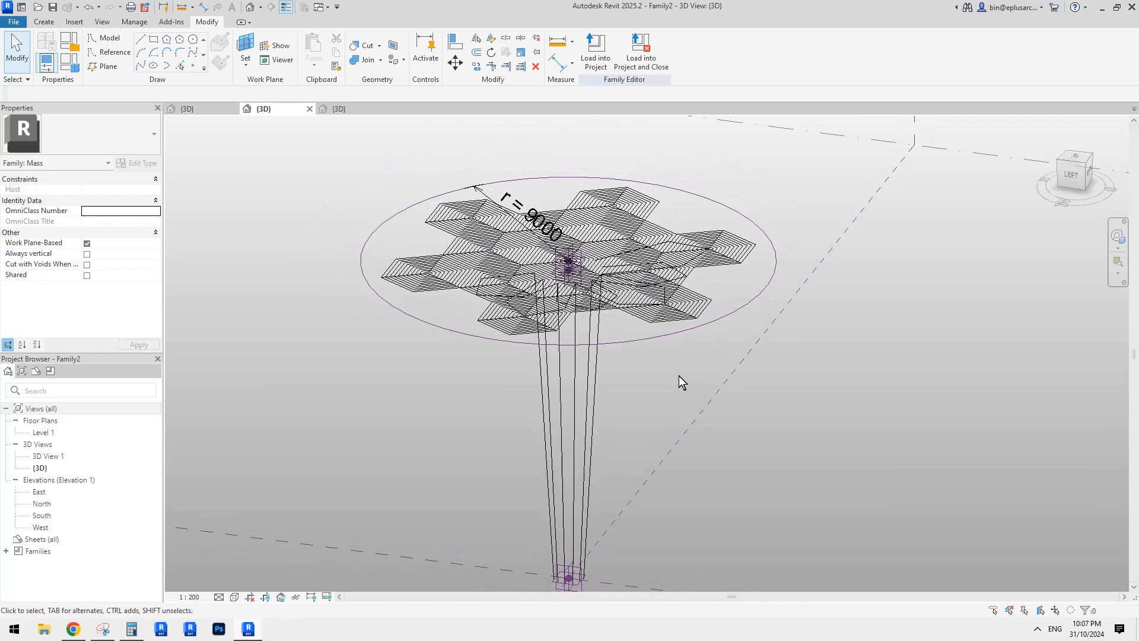